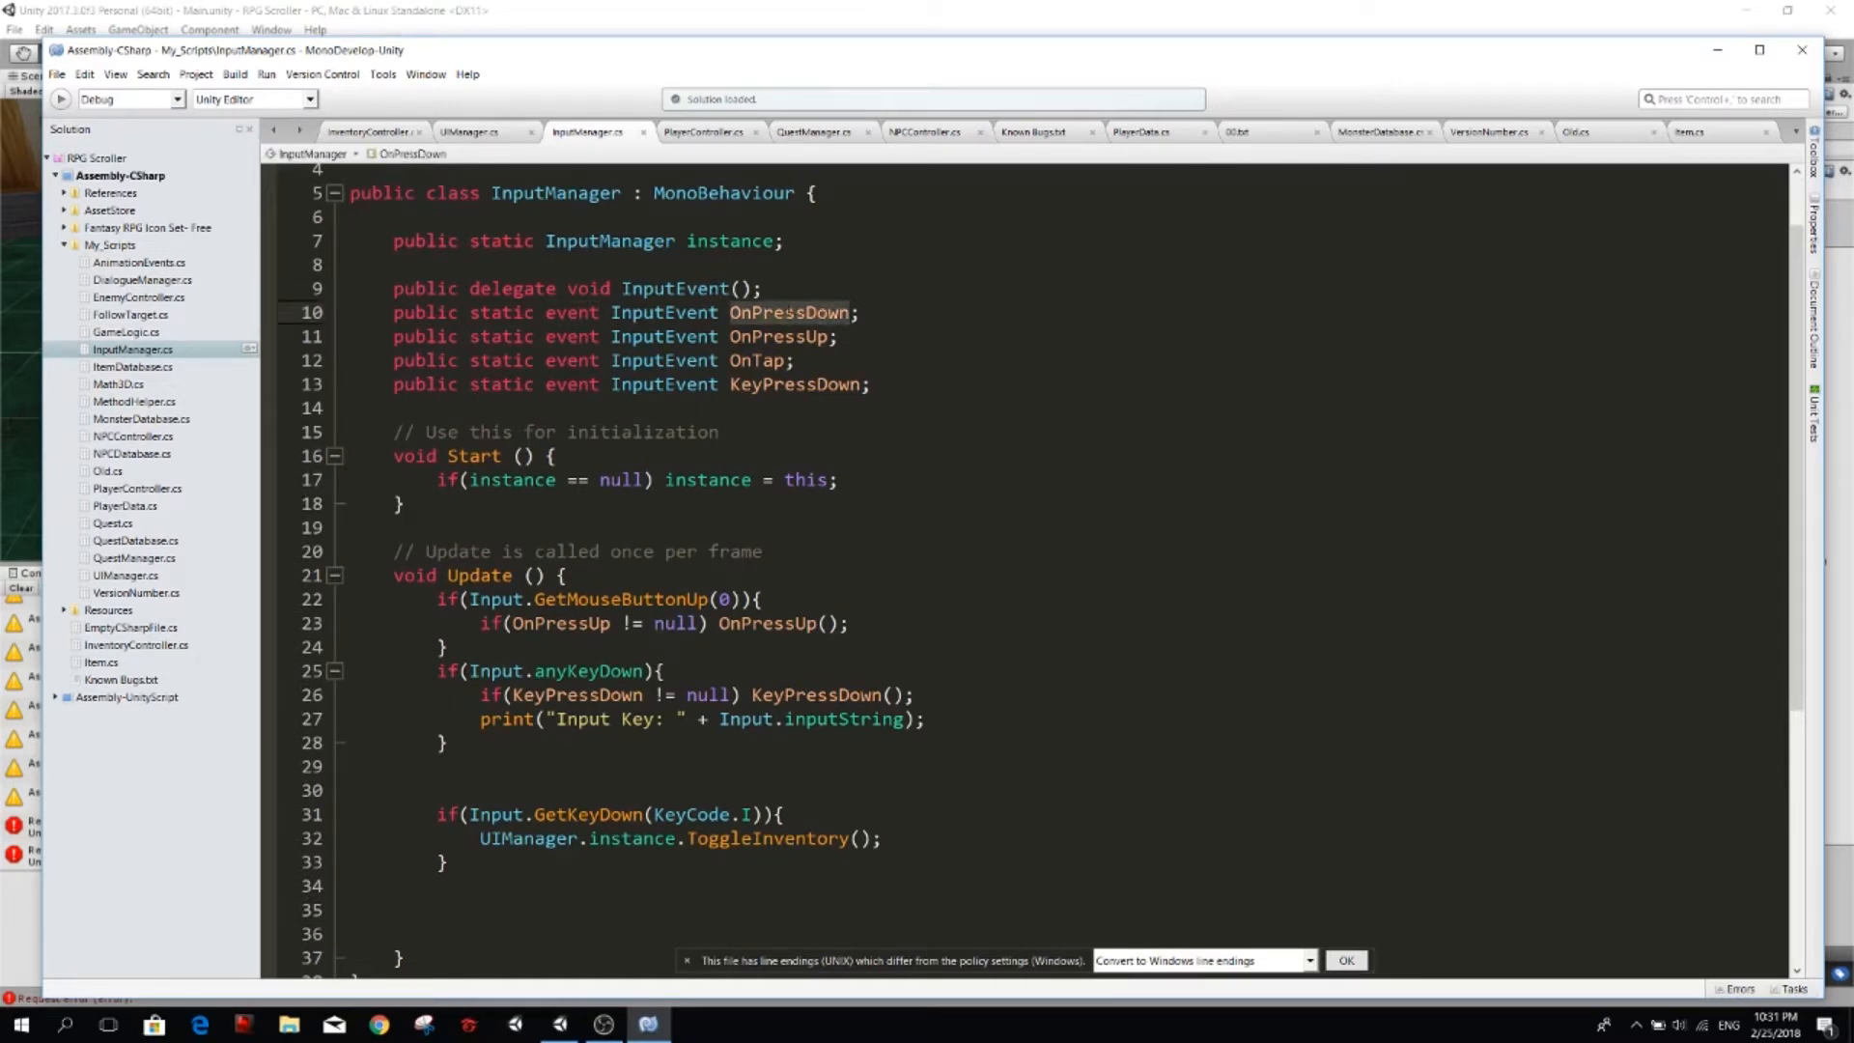
scroll(1030, 566, down, 2)
scroll(1029, 565, down, 1)
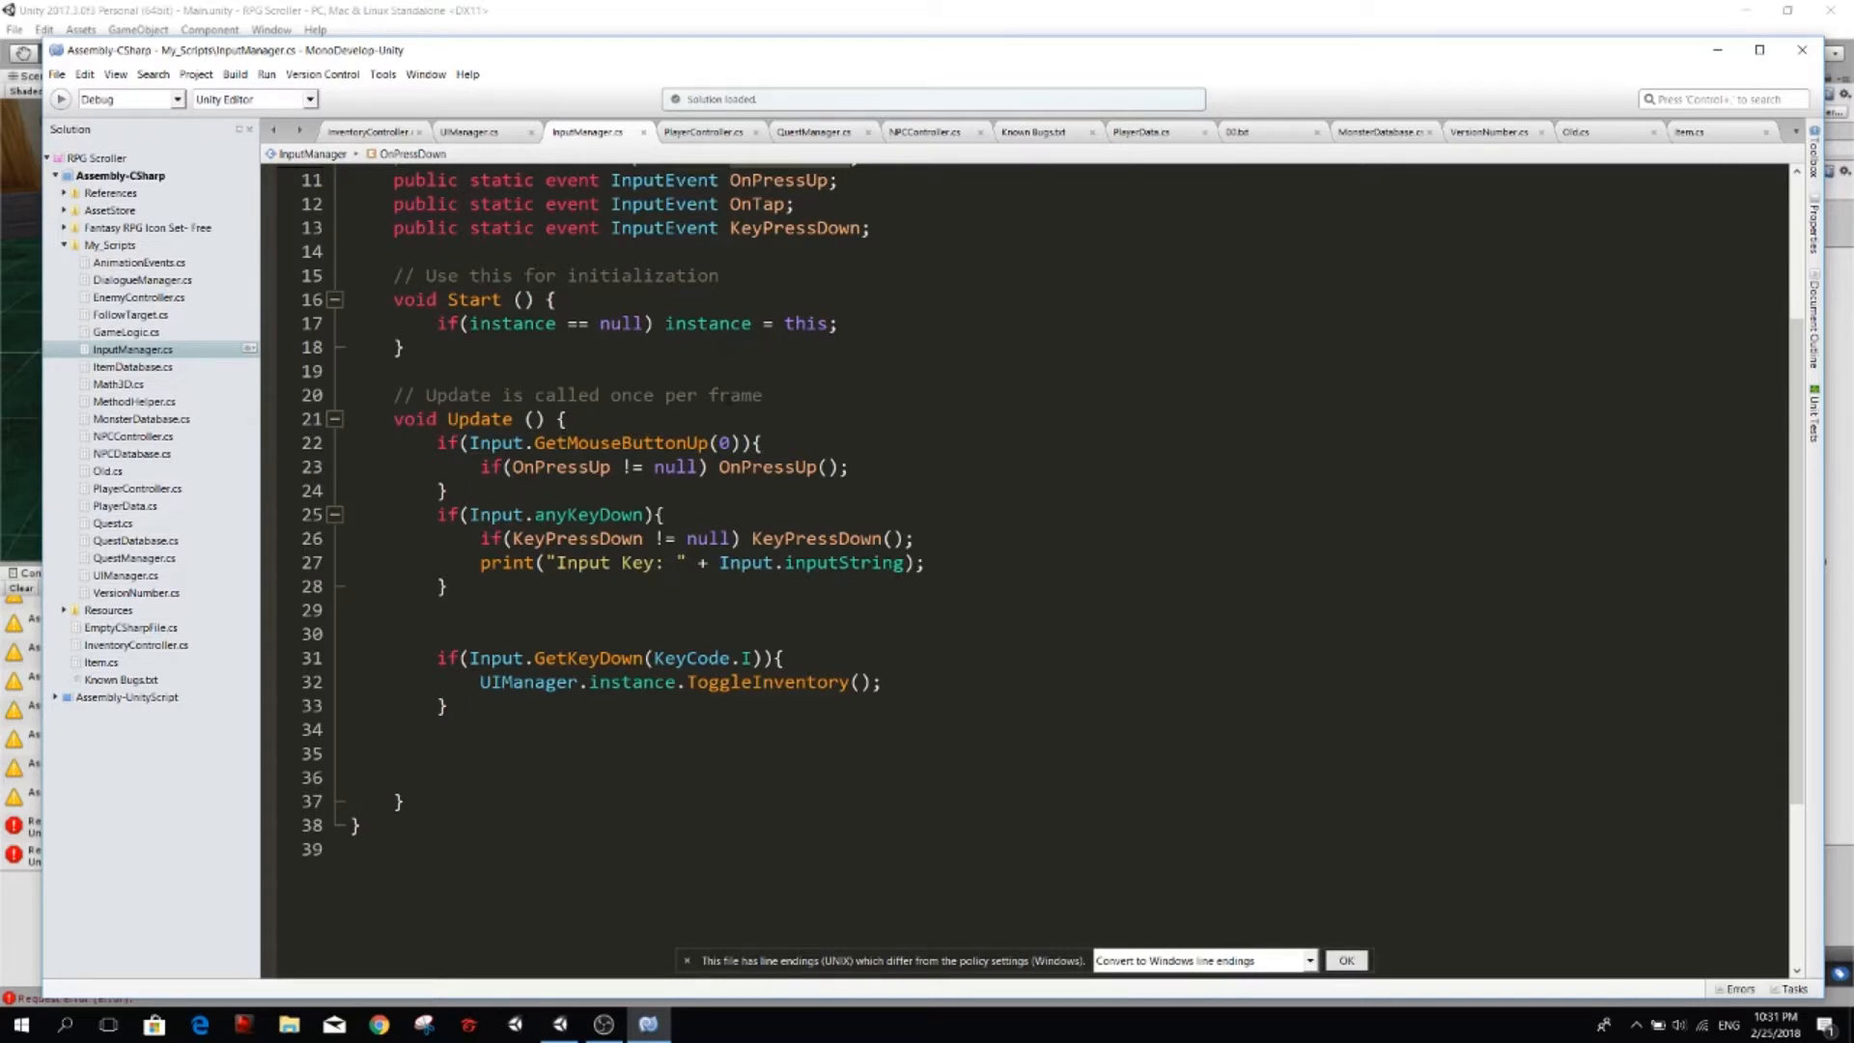
scroll(1028, 566, up, 2)
scroll(698, 574, down, 1)
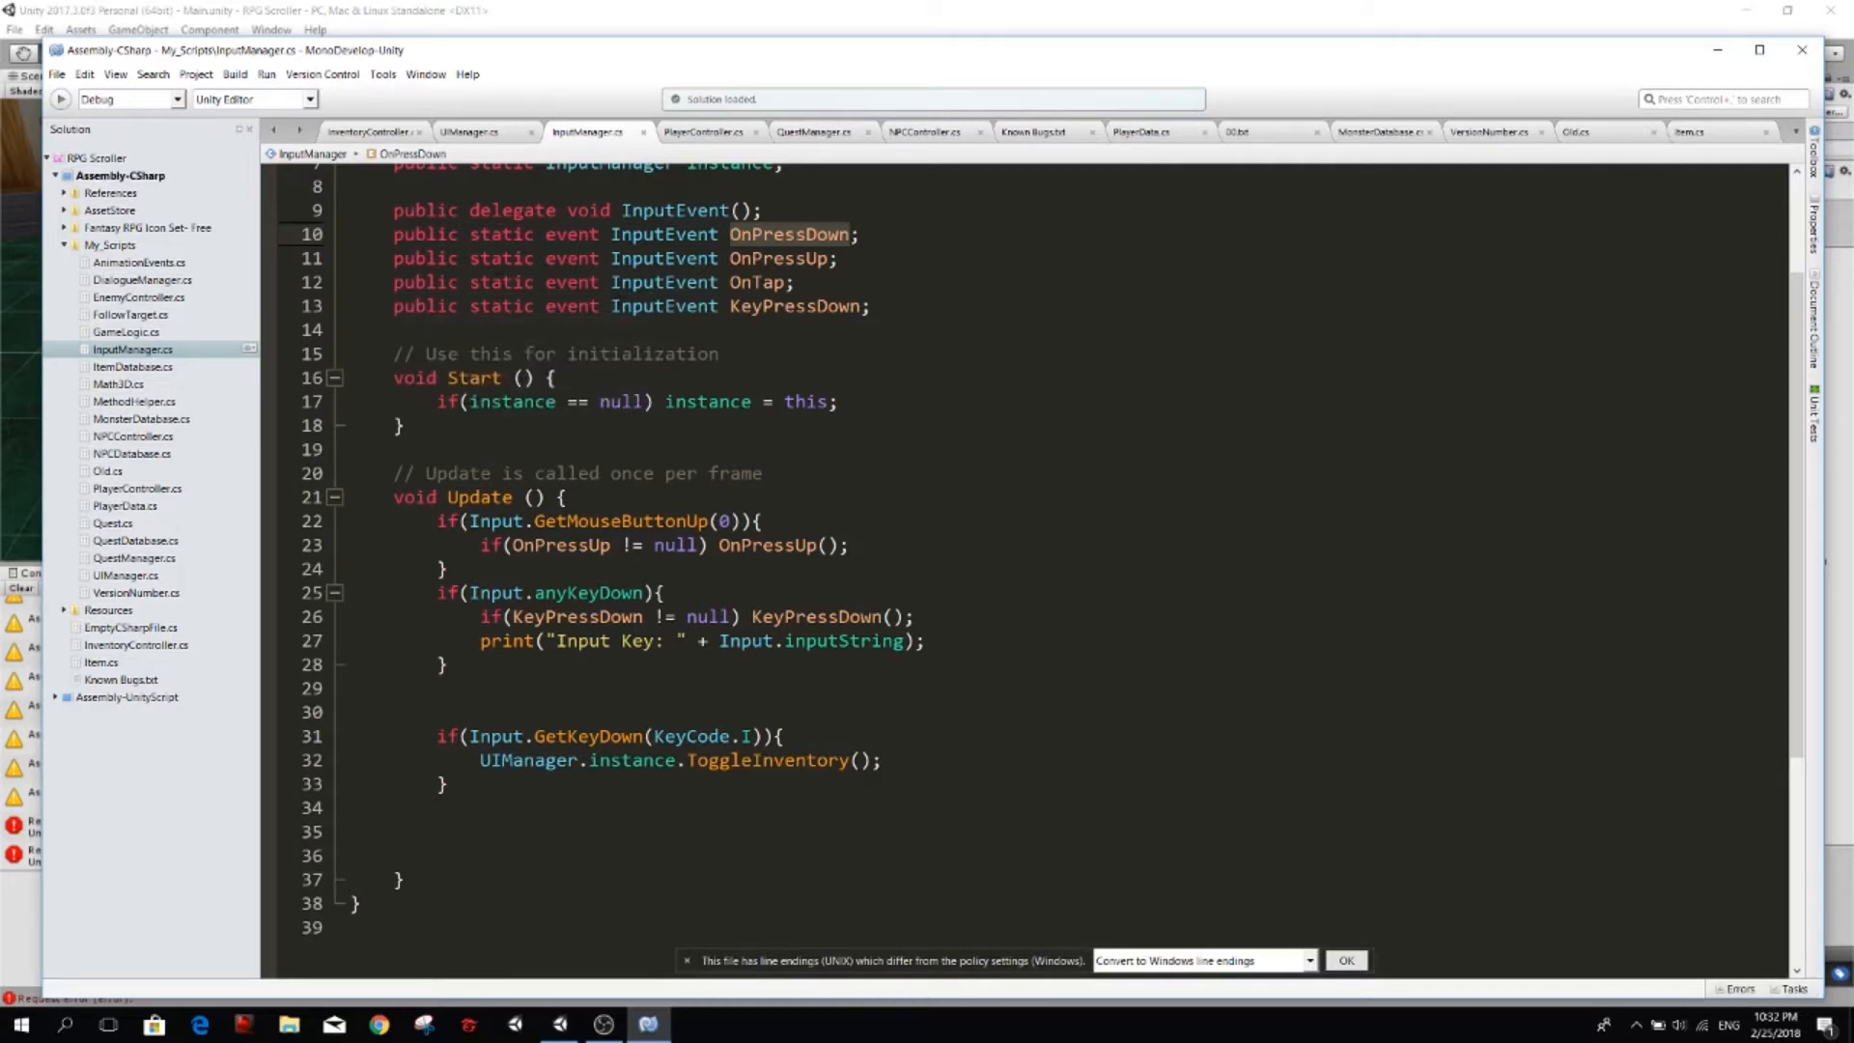
Bring the Unity editor window forward over MonoDevelop, leaving InputManager.cs unchanged.
click(539, 12)
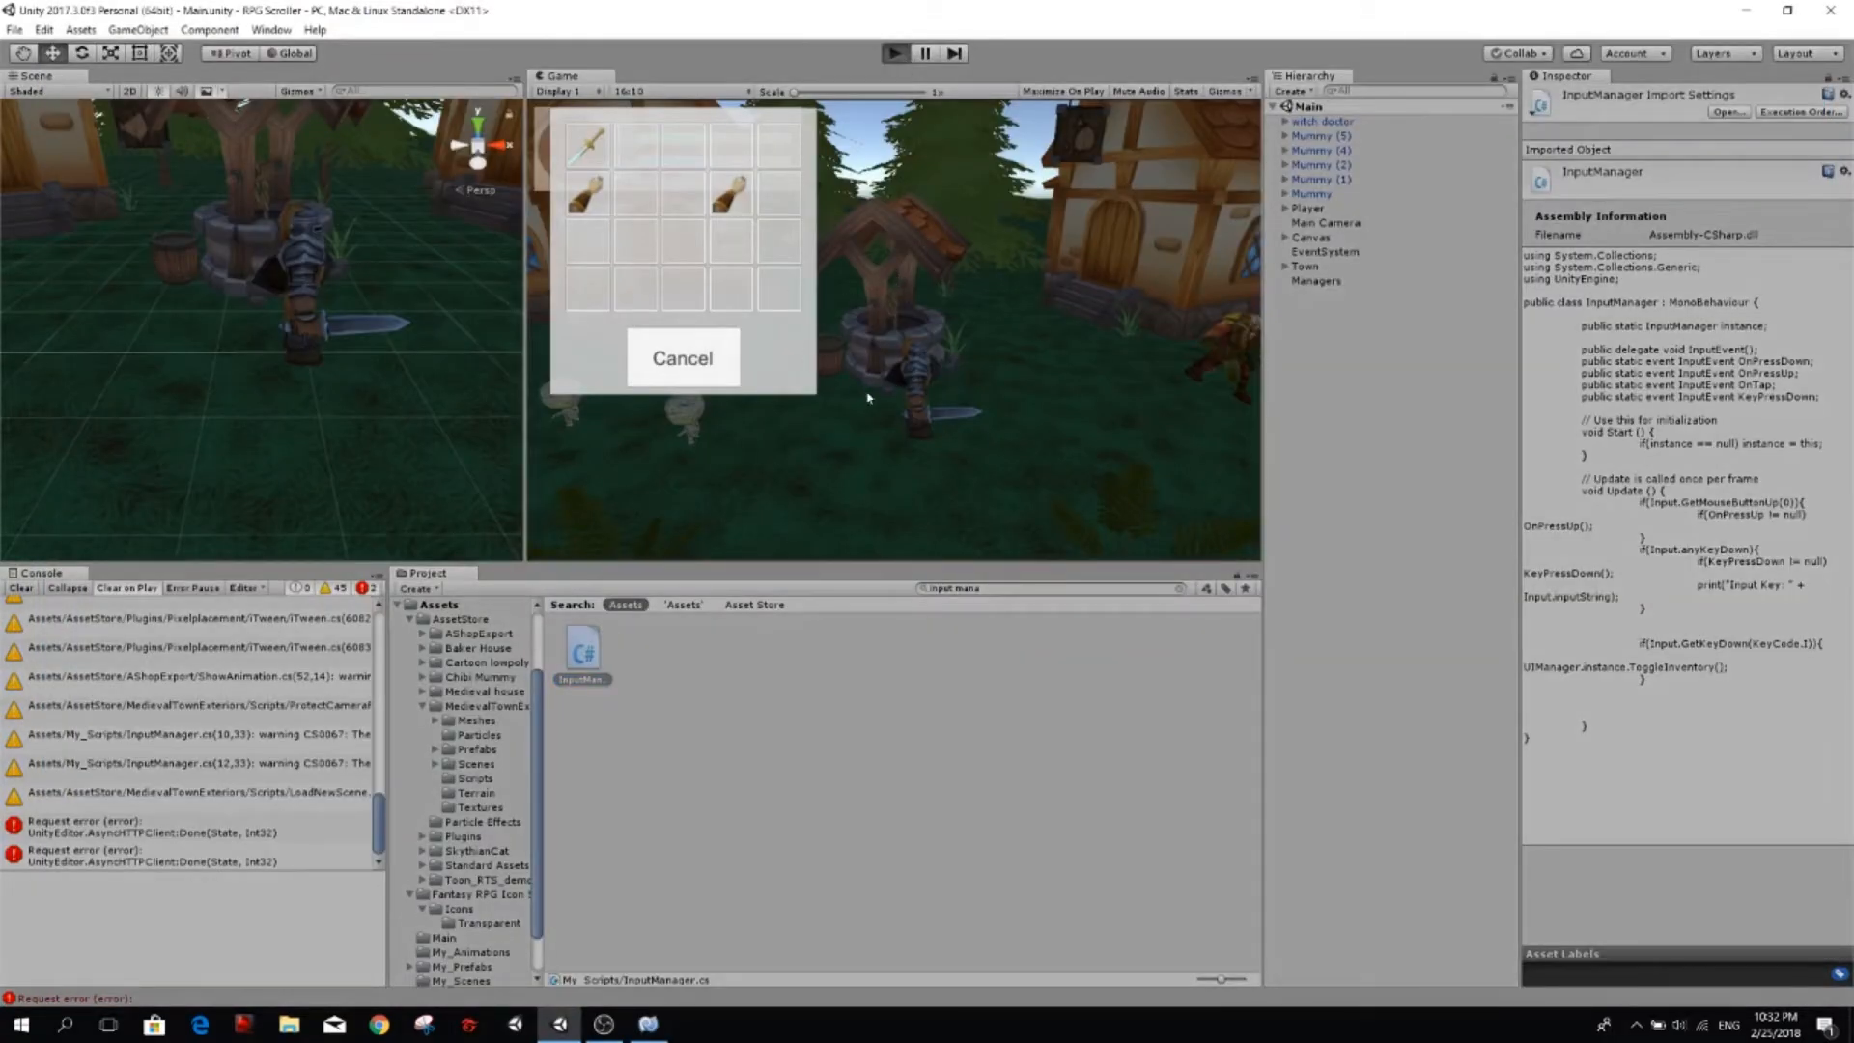
Start Play mode and walk the character with D and A to test key input.
key(ctrl+p)
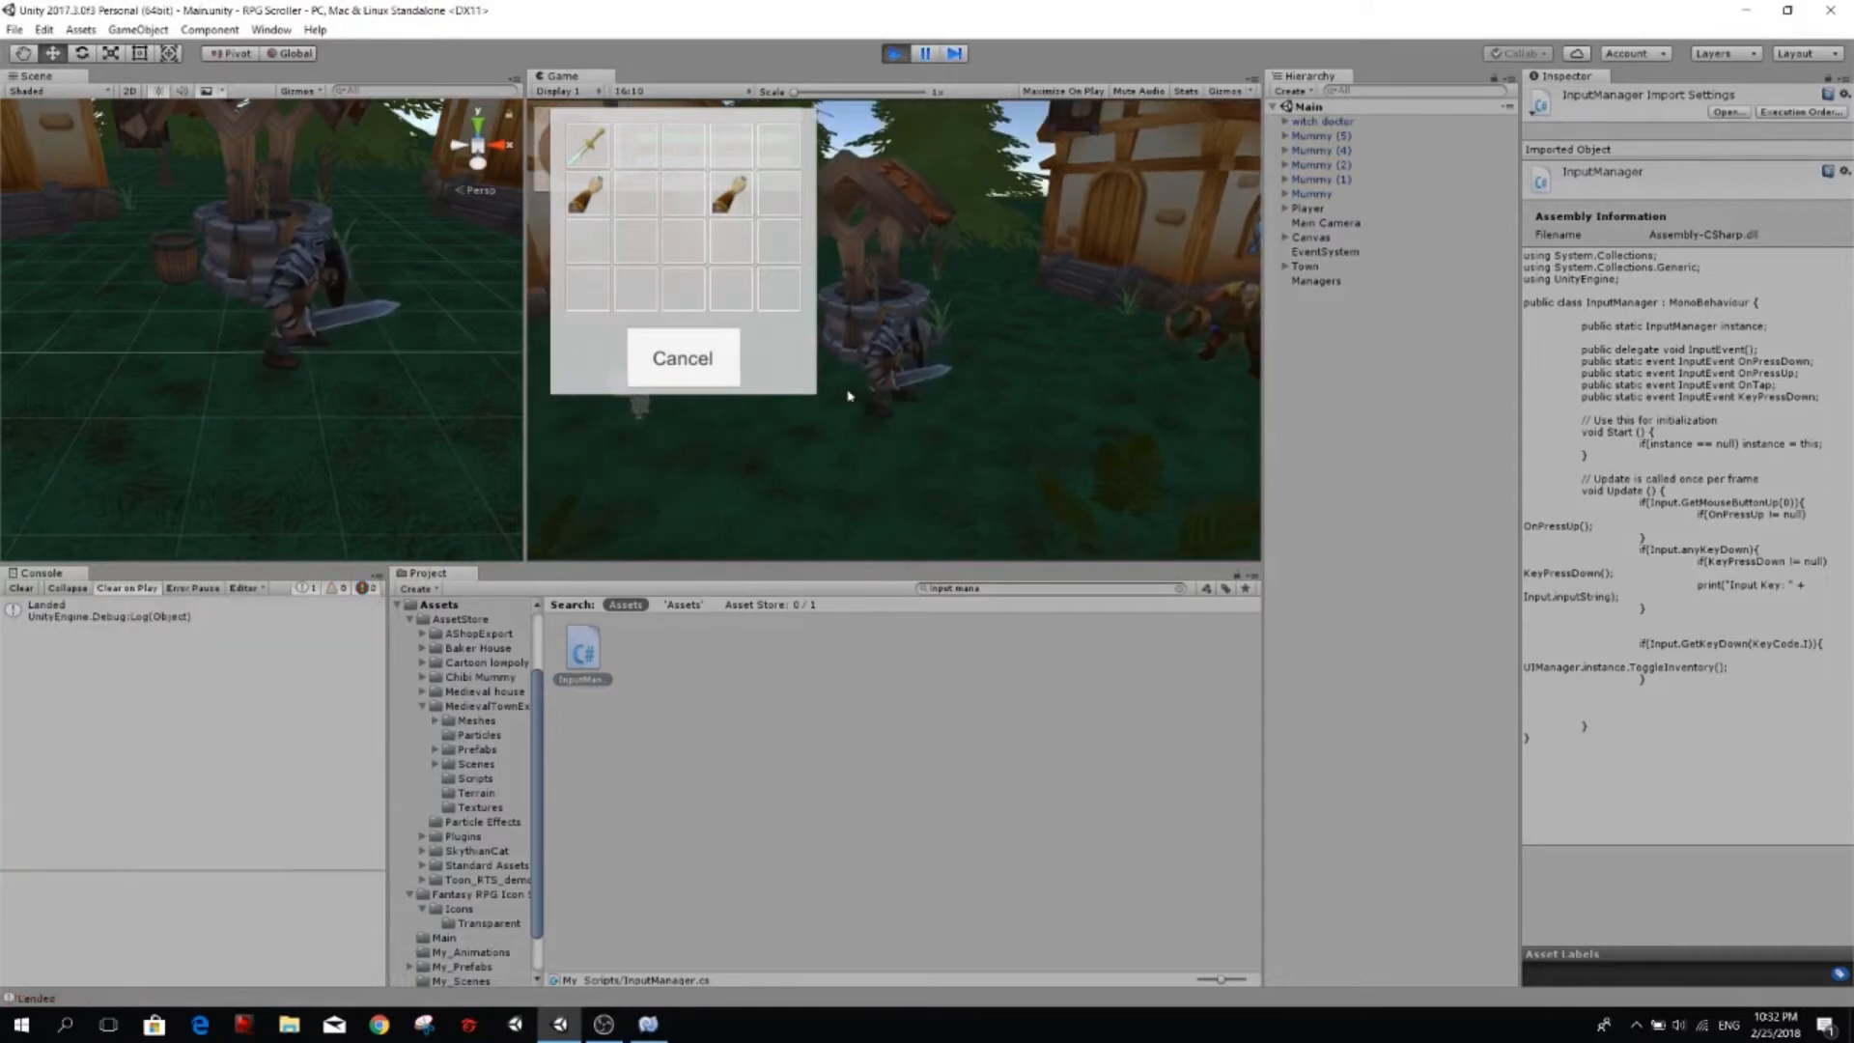
key(d)
key(a)
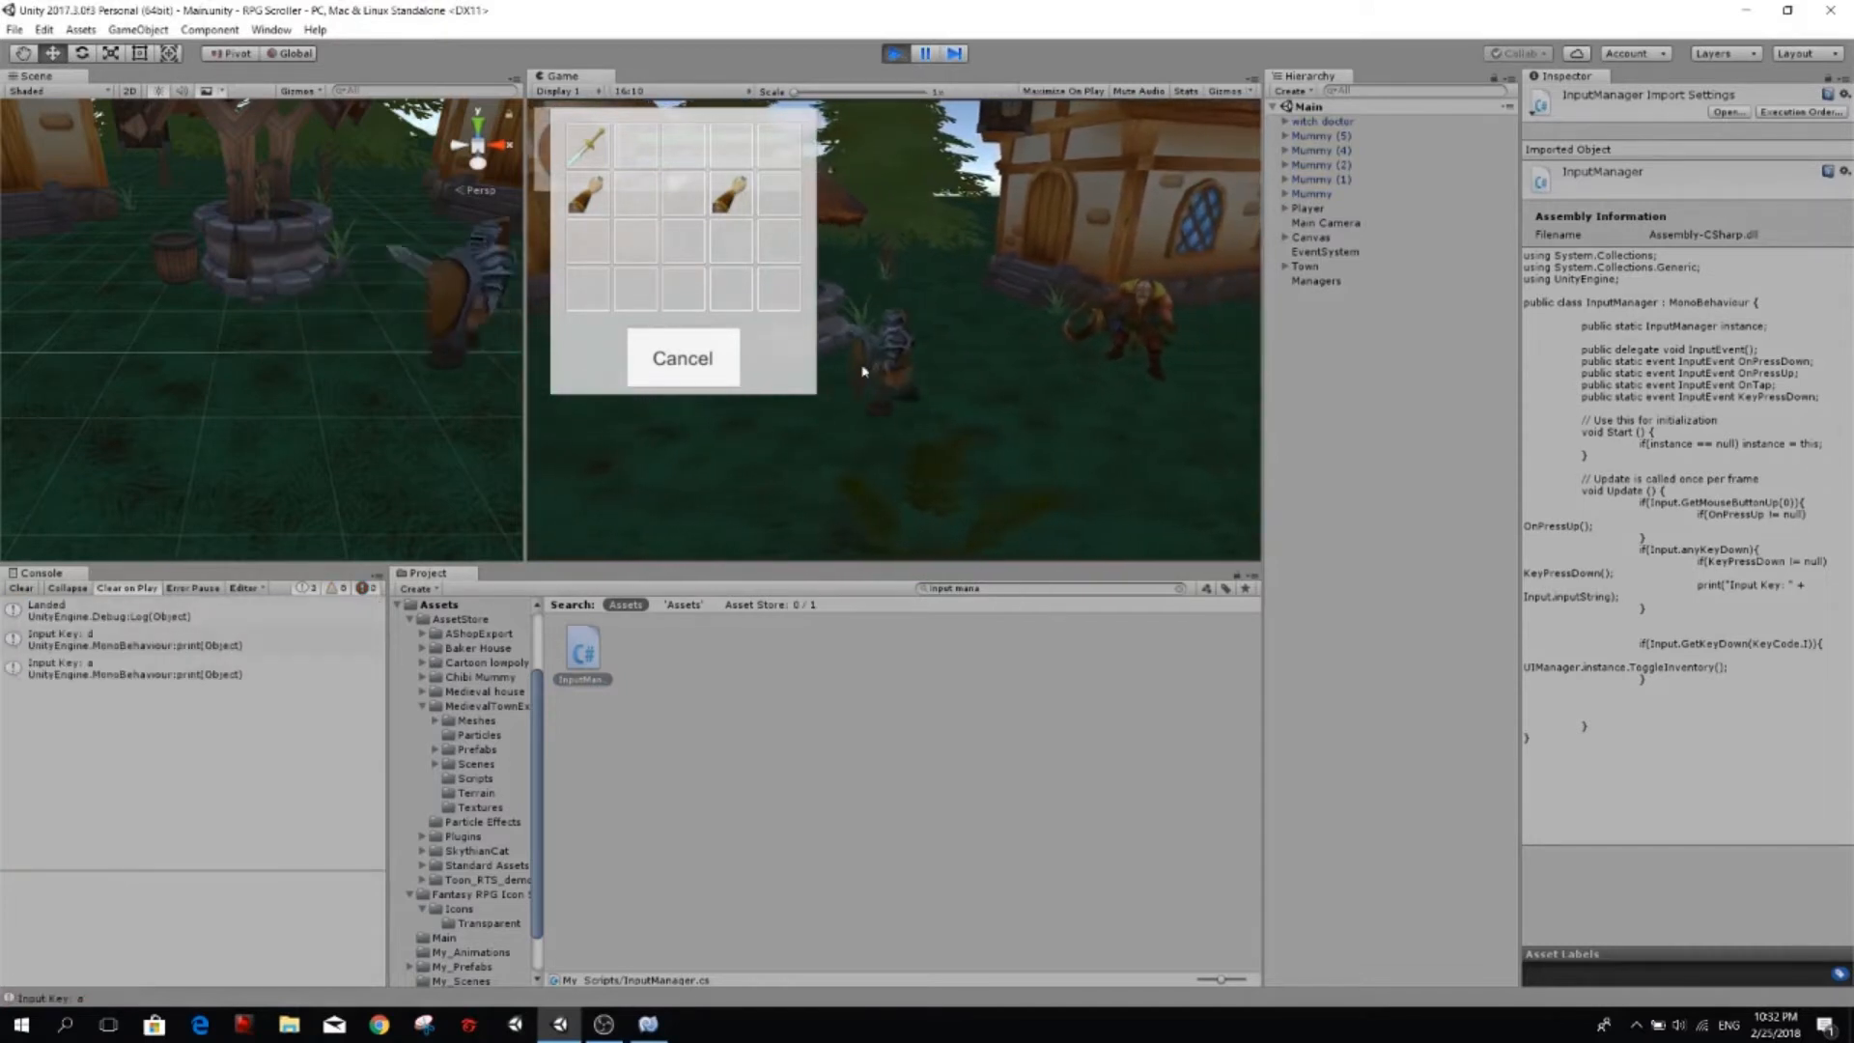
key(d)
key(d)
key(d)
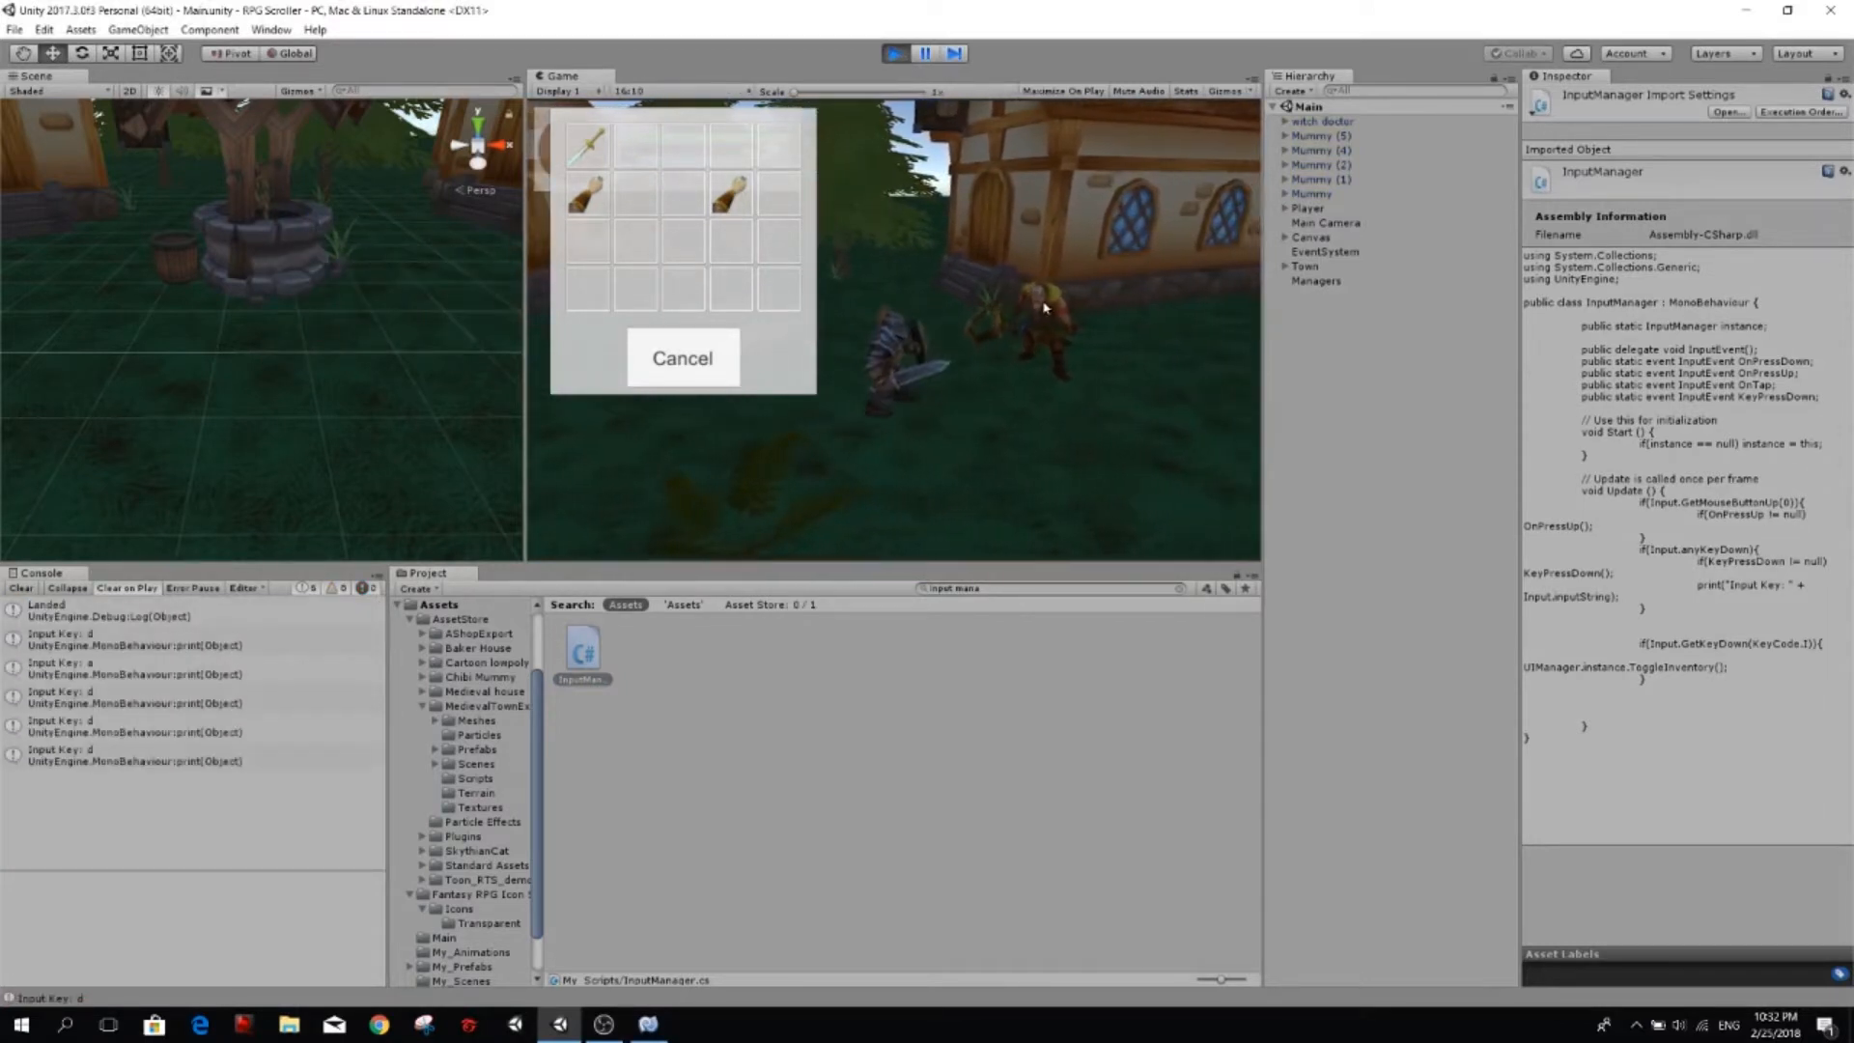
Click the NPC twice, dismissing its quest dialog each time.
click(1049, 301)
click(1151, 375)
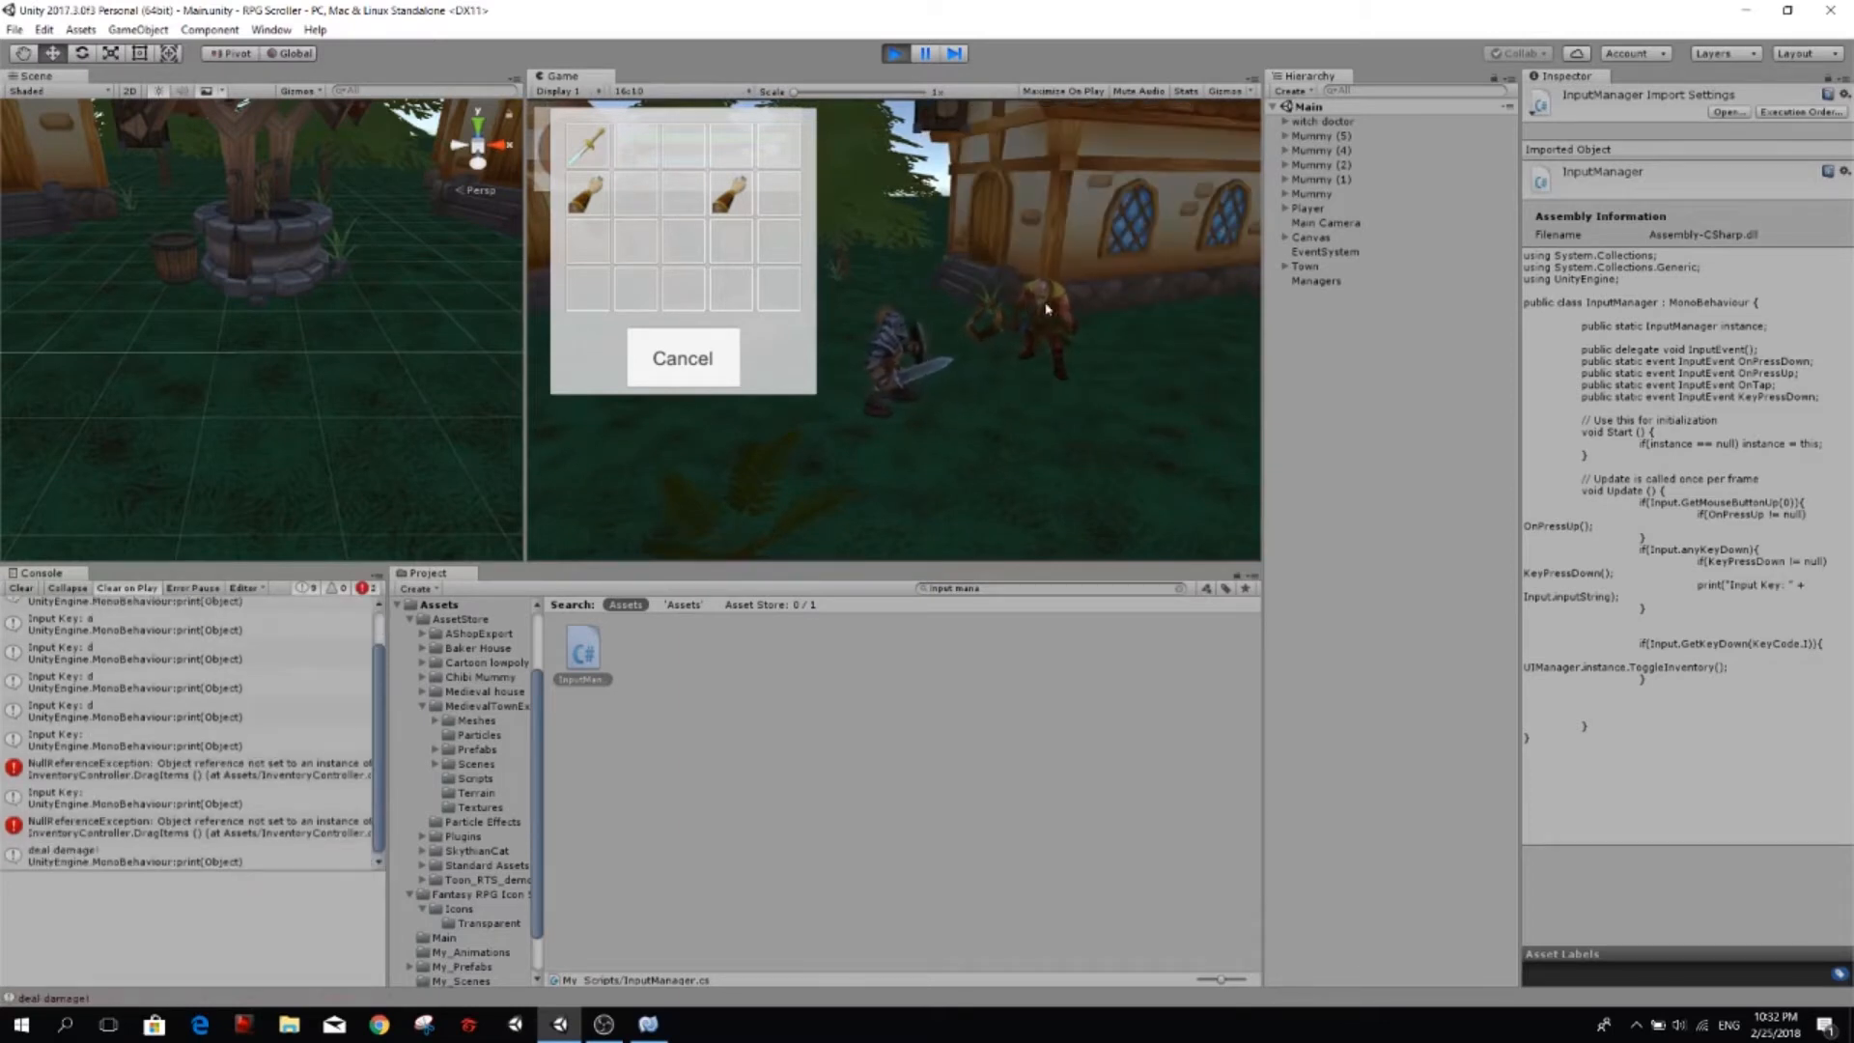
click(1043, 310)
click(1151, 376)
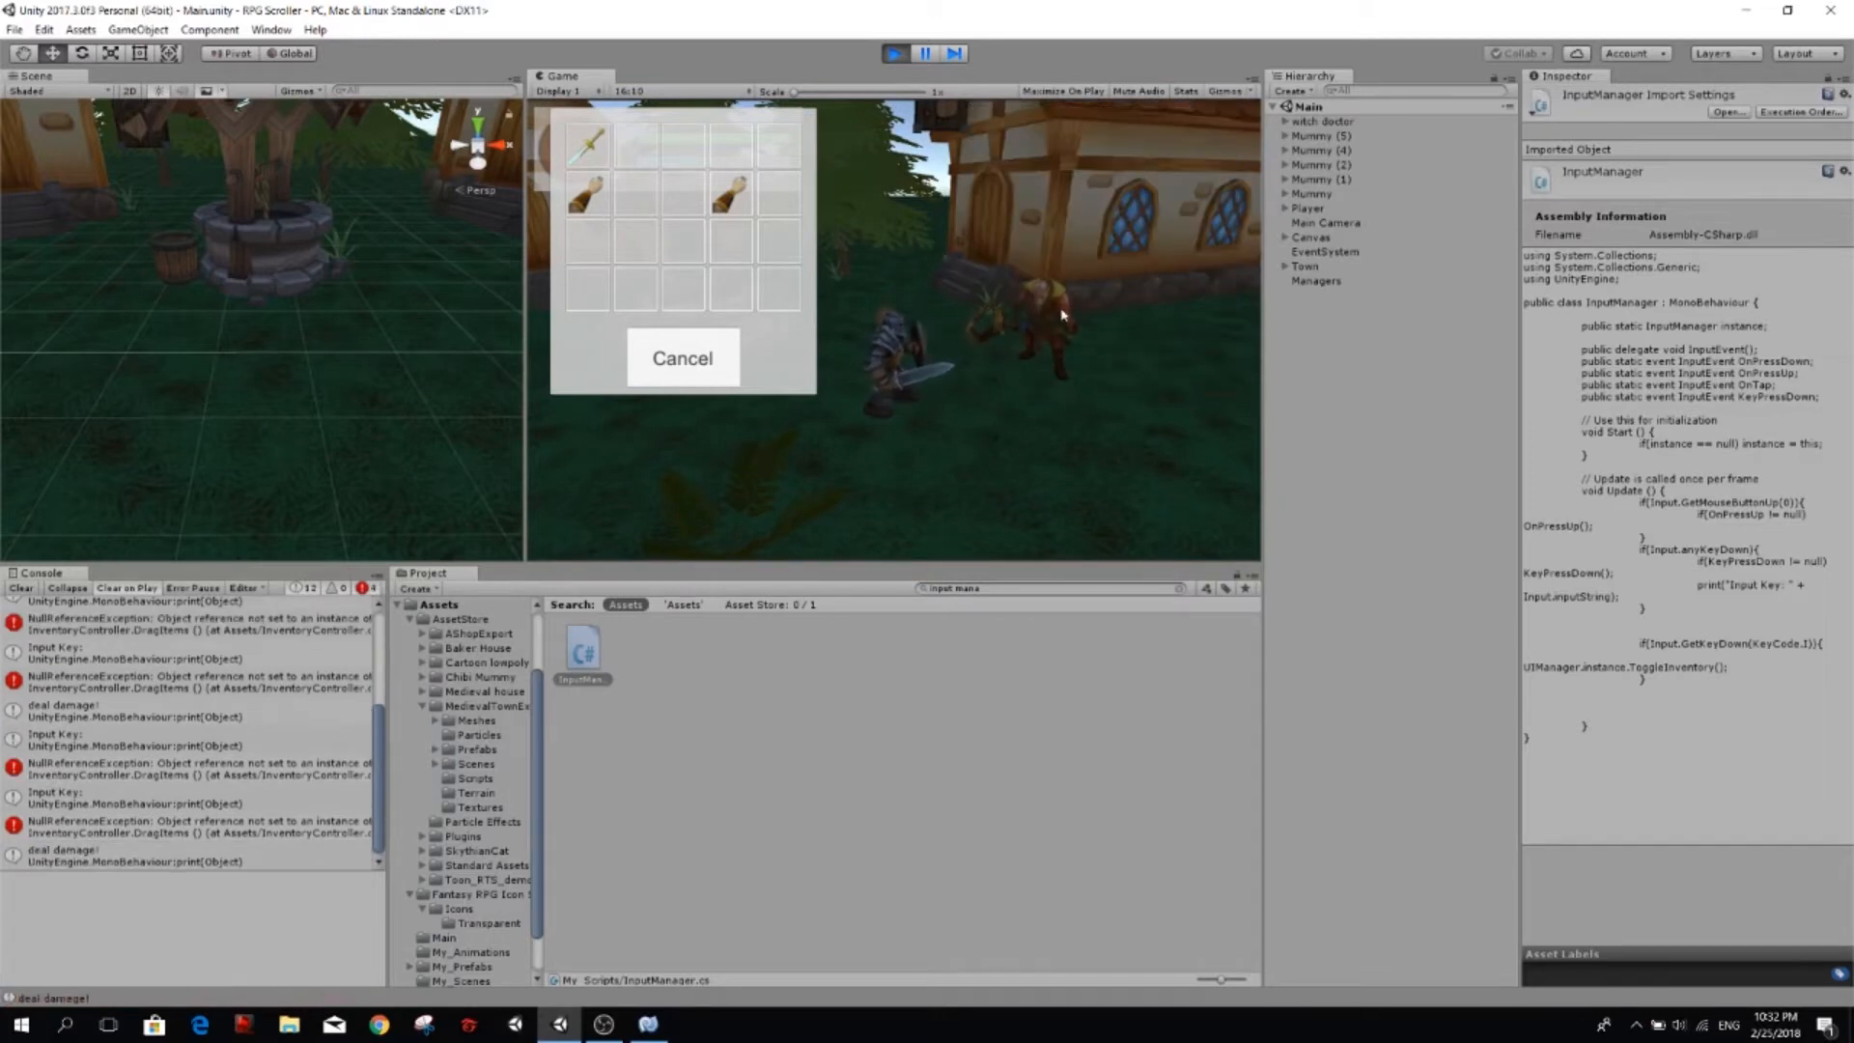
Click over the inventory panel and around the scene to make the character attack repeatedly.
click(761, 289)
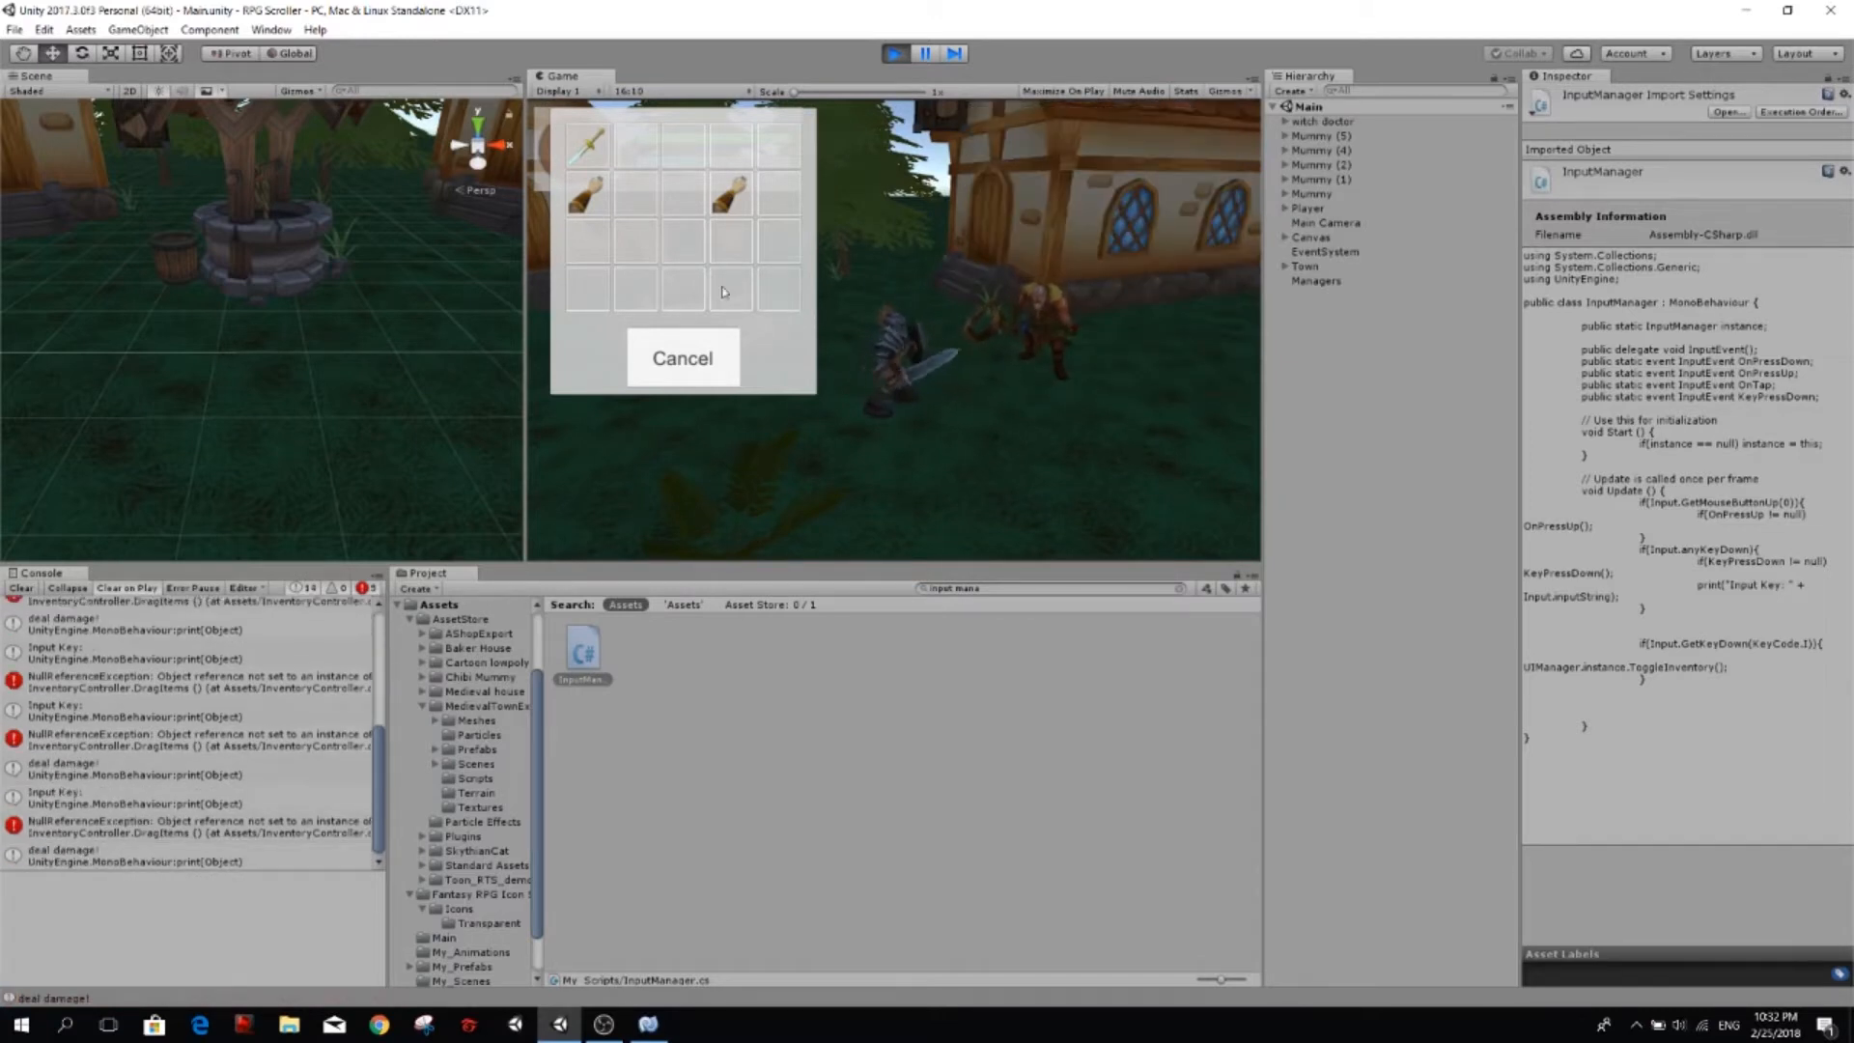
click(910, 370)
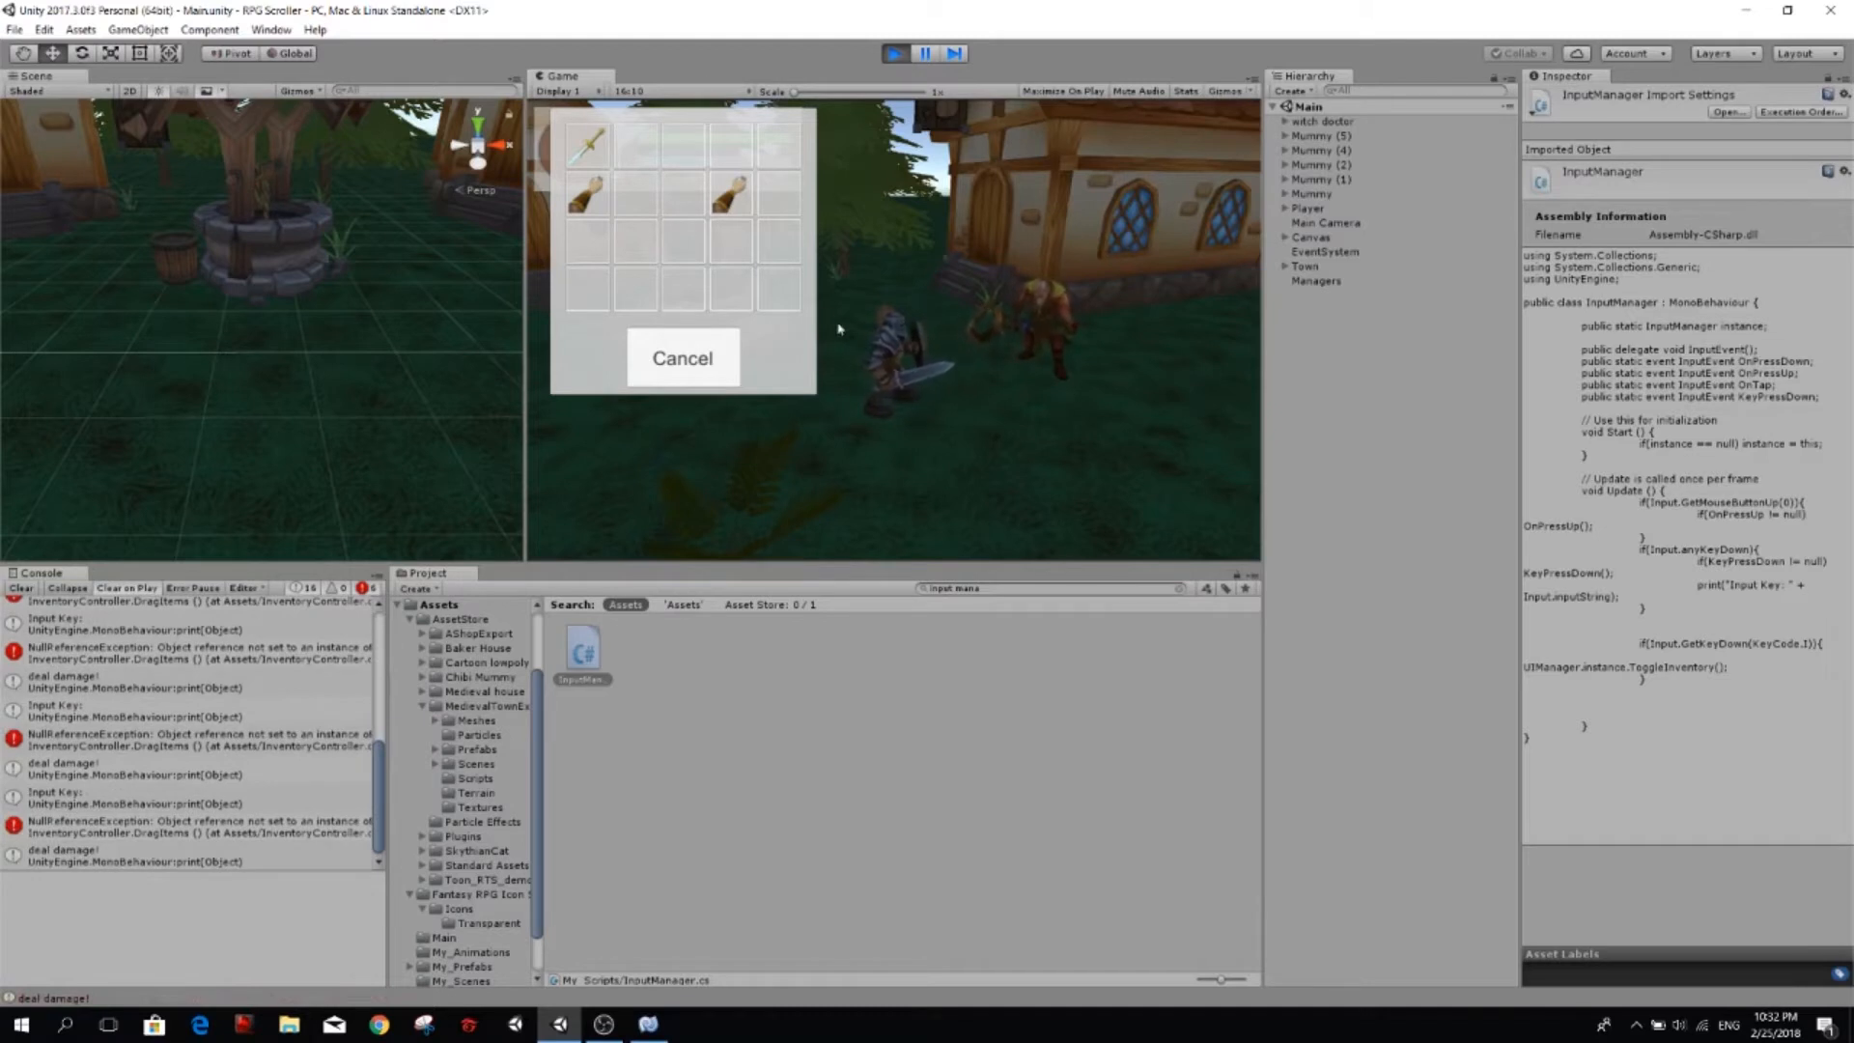
click(805, 302)
click(726, 297)
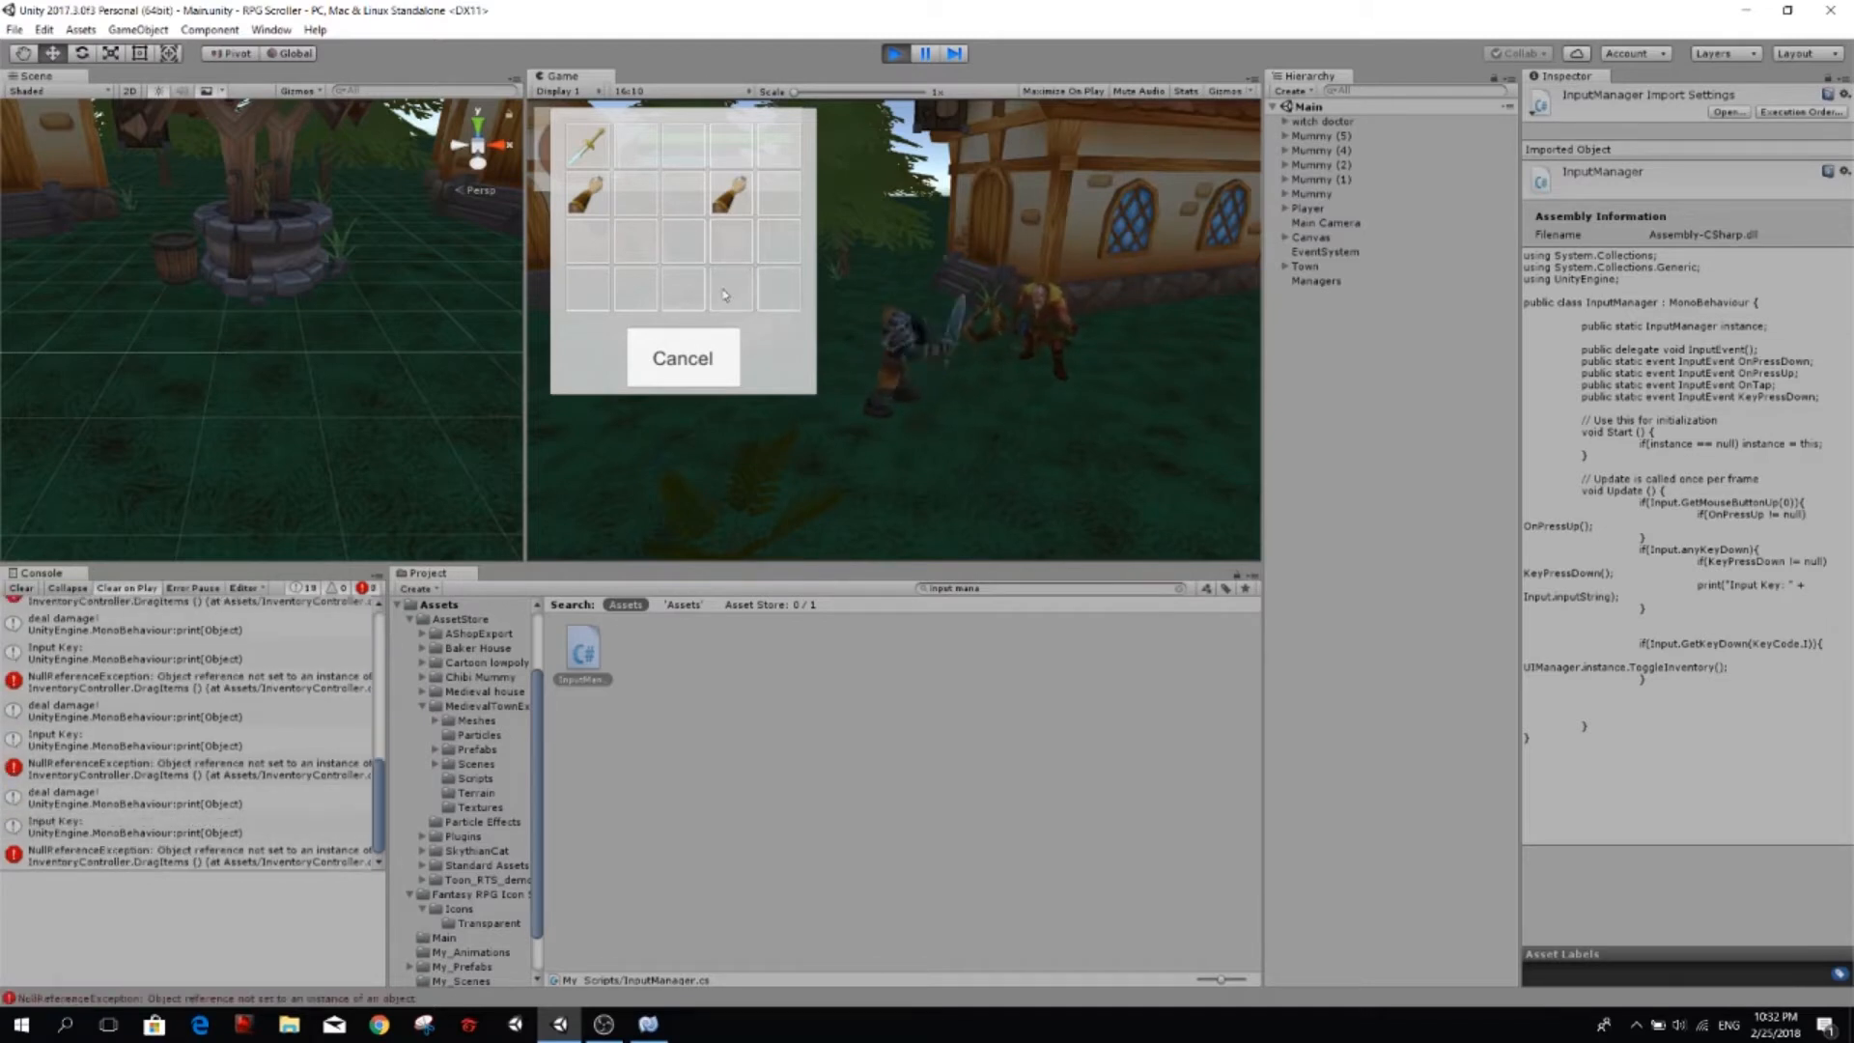
click(738, 300)
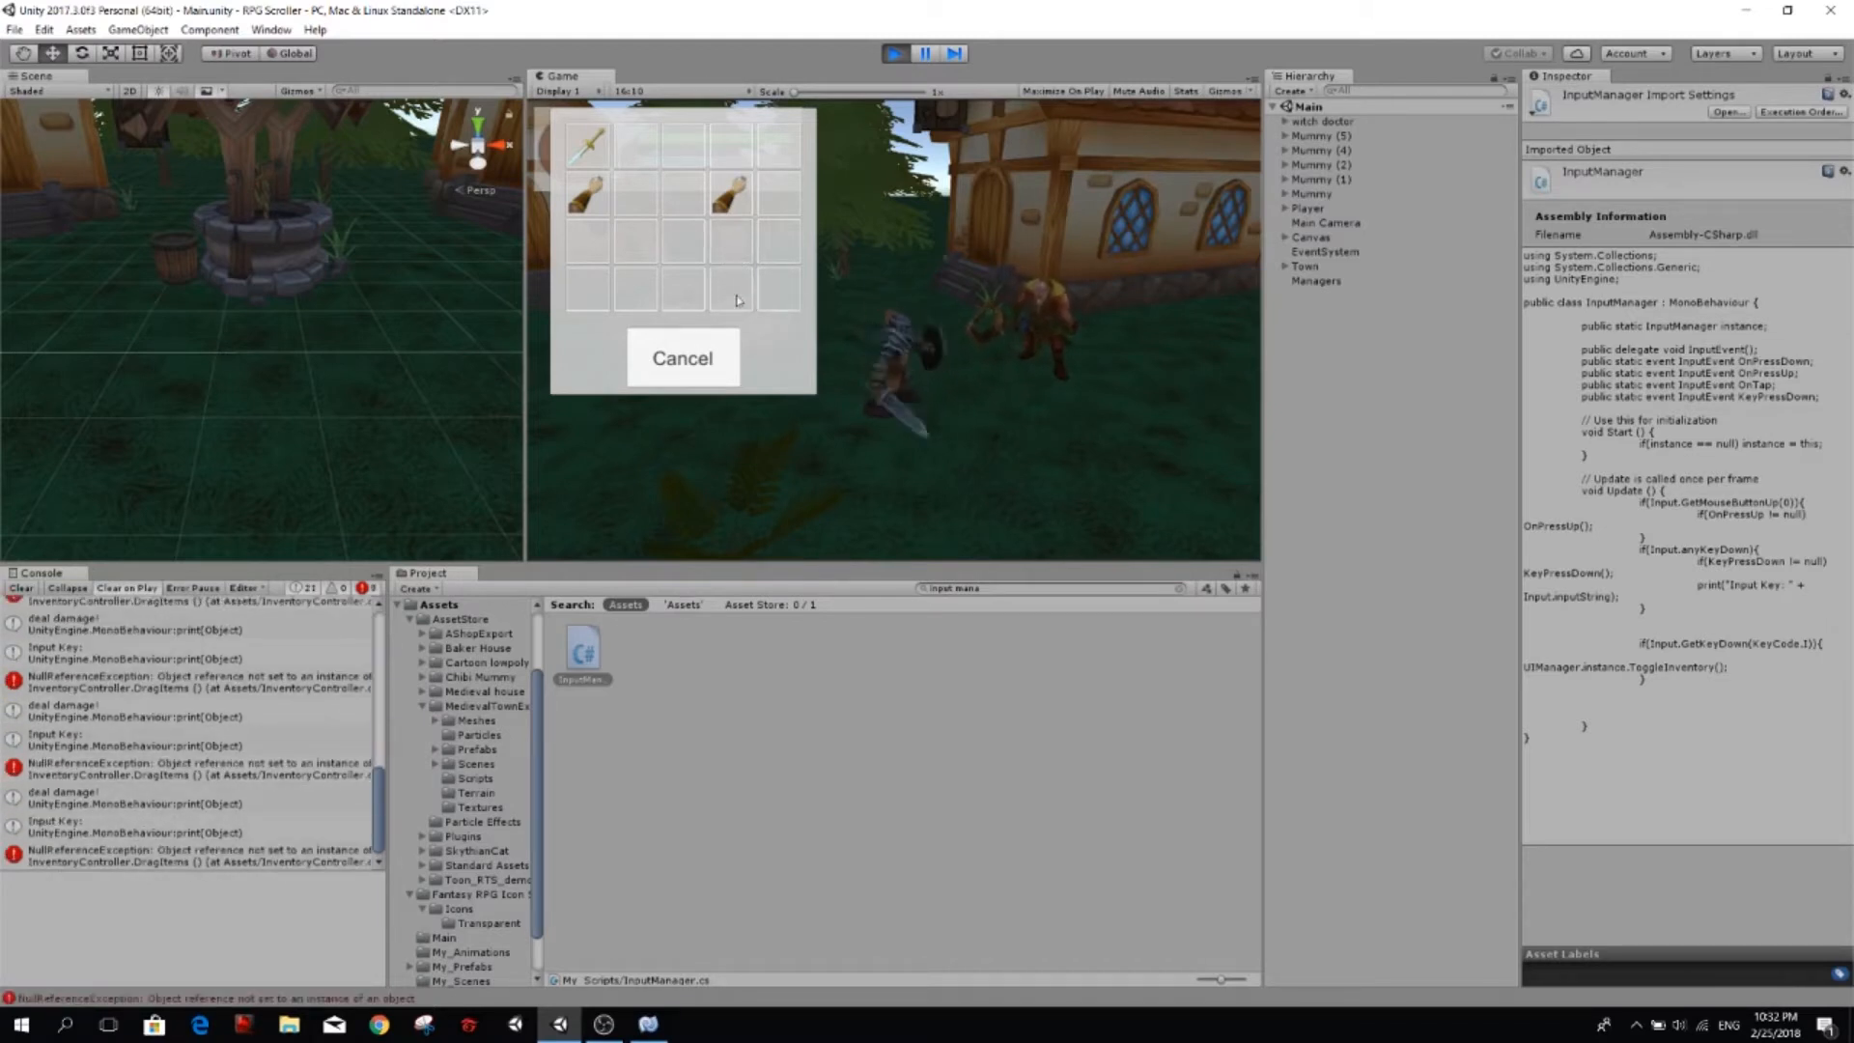
click(738, 300)
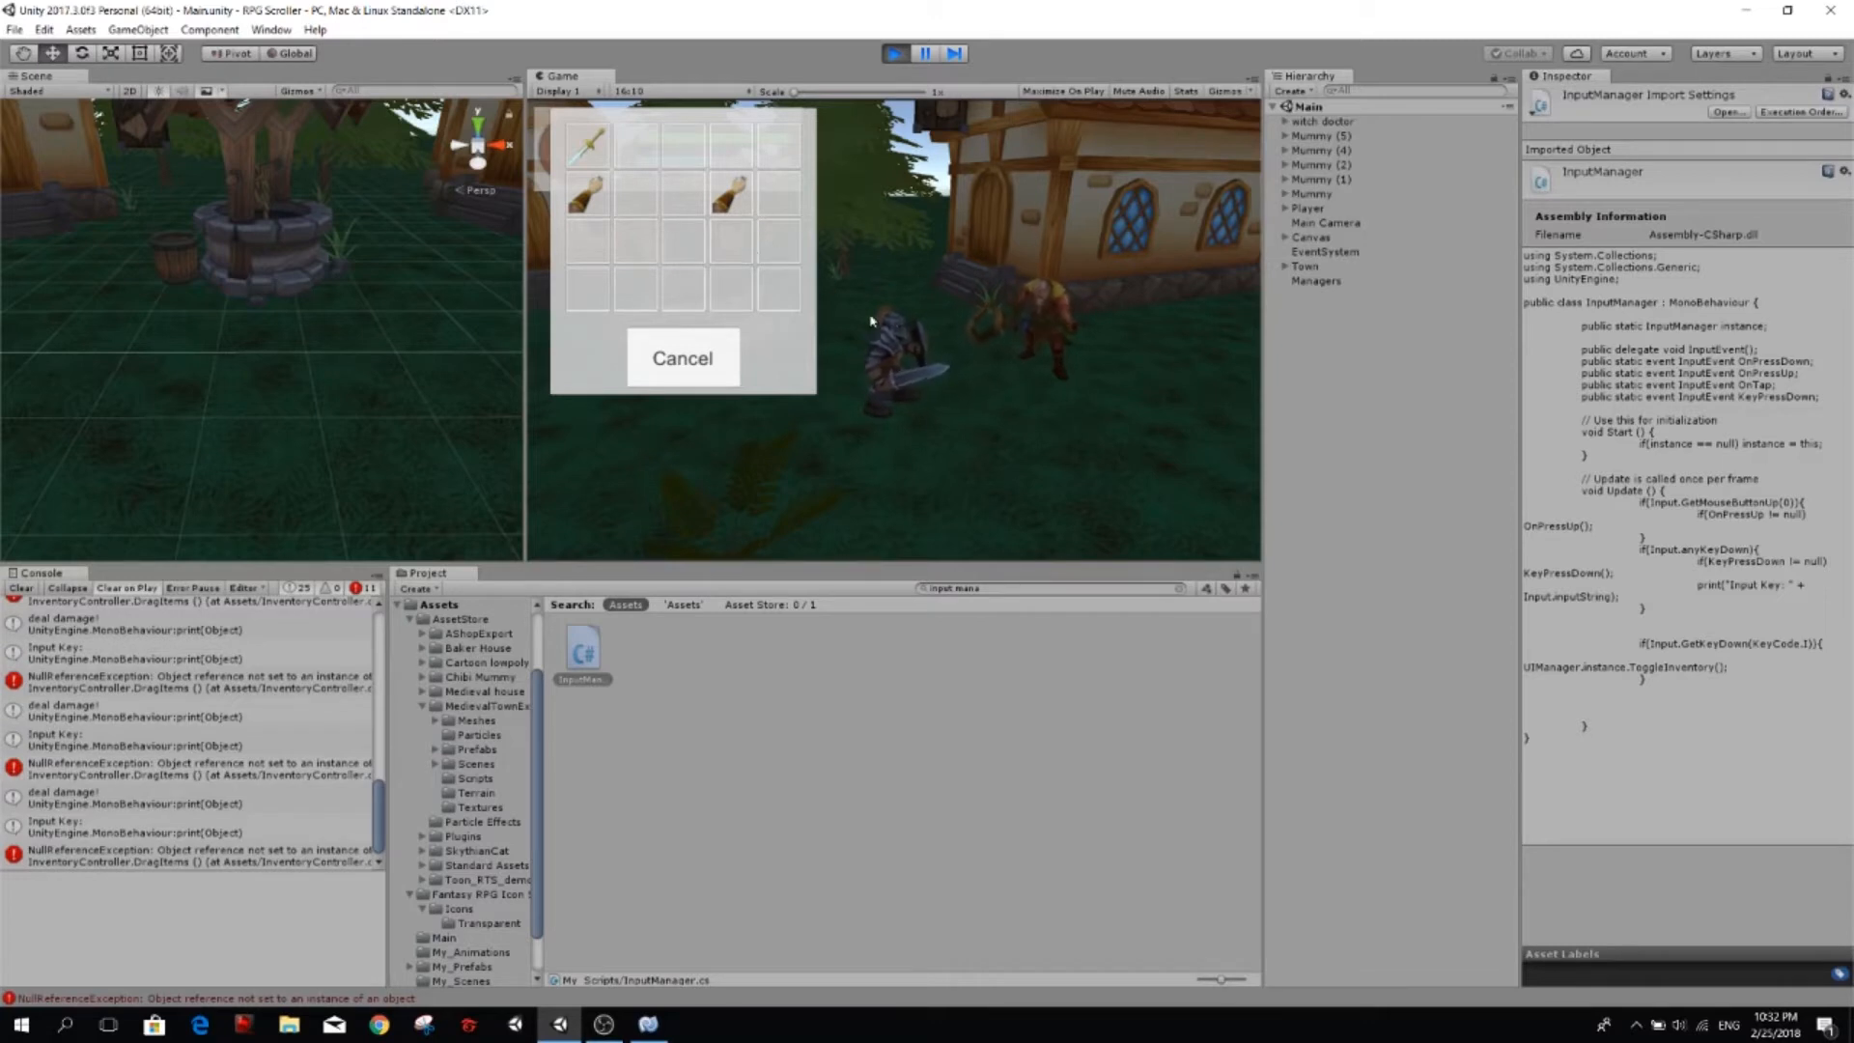
Drag an inventory item to another slot, close the inventory with I, and stop Play mode.
drag(729, 193, 590, 201)
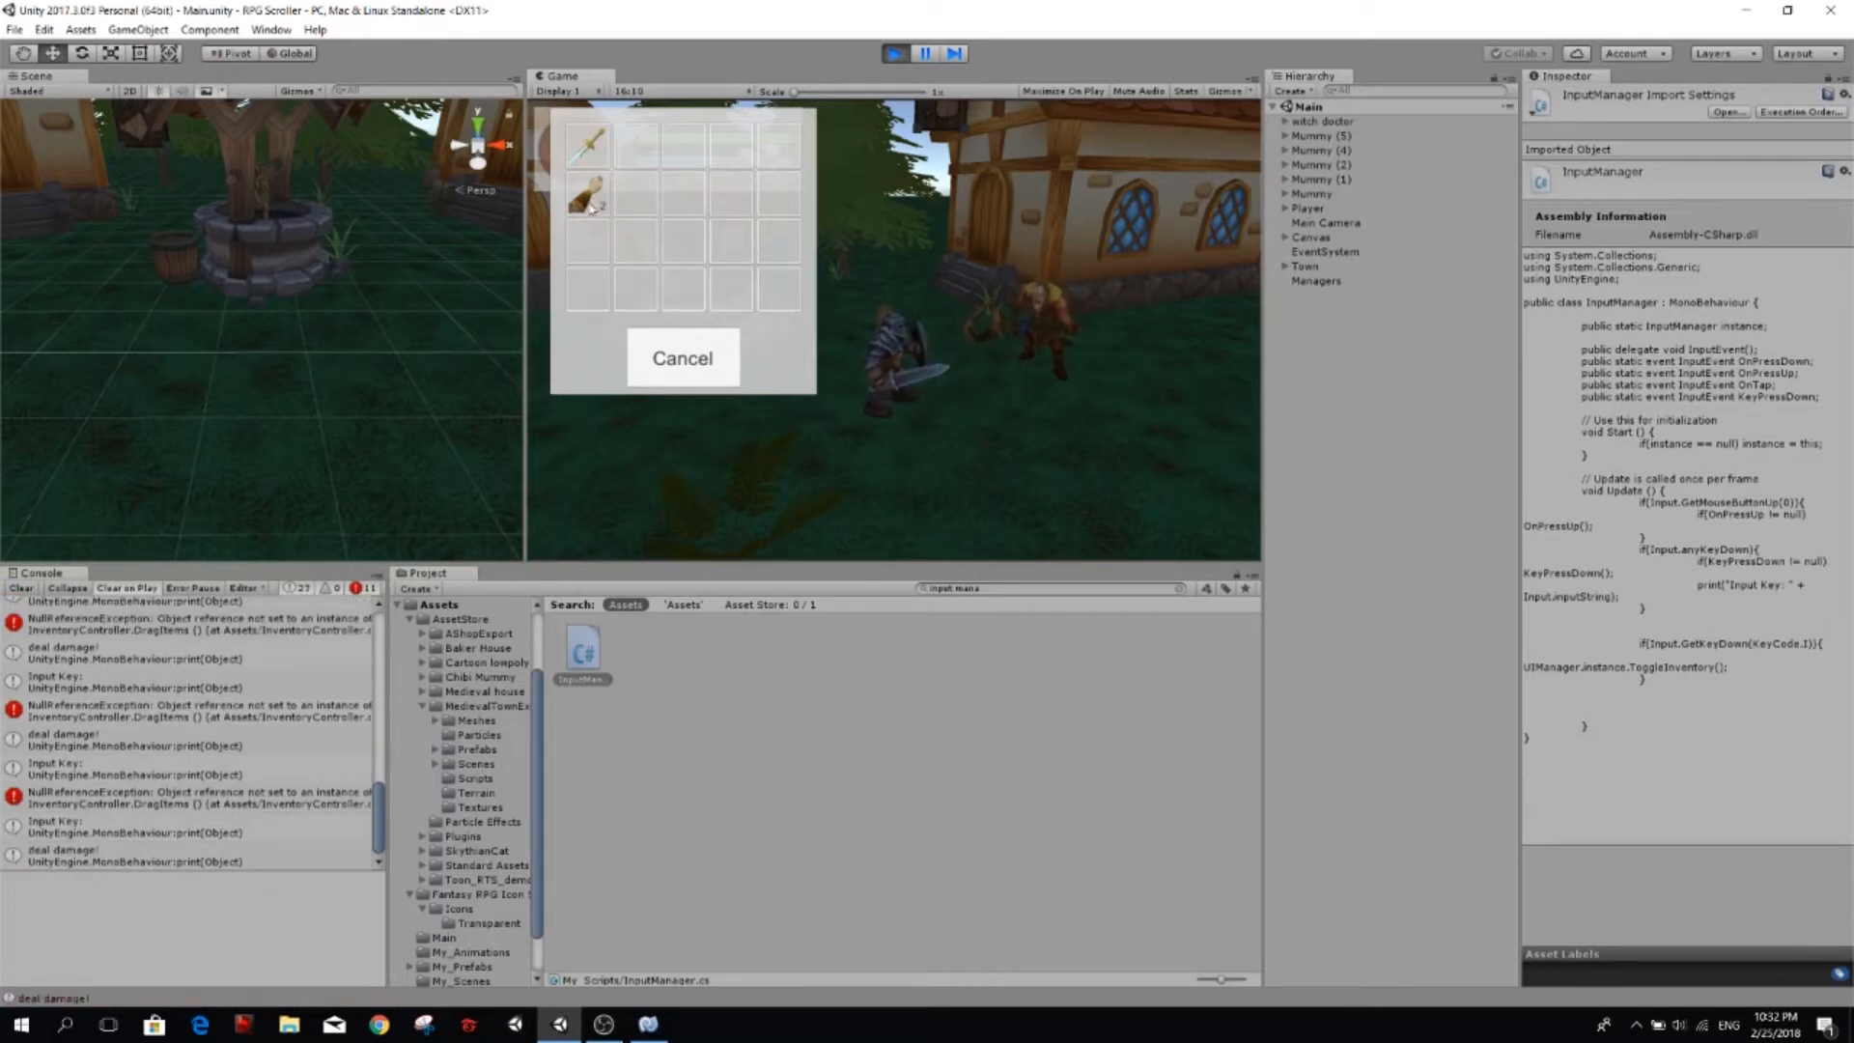
key(i)
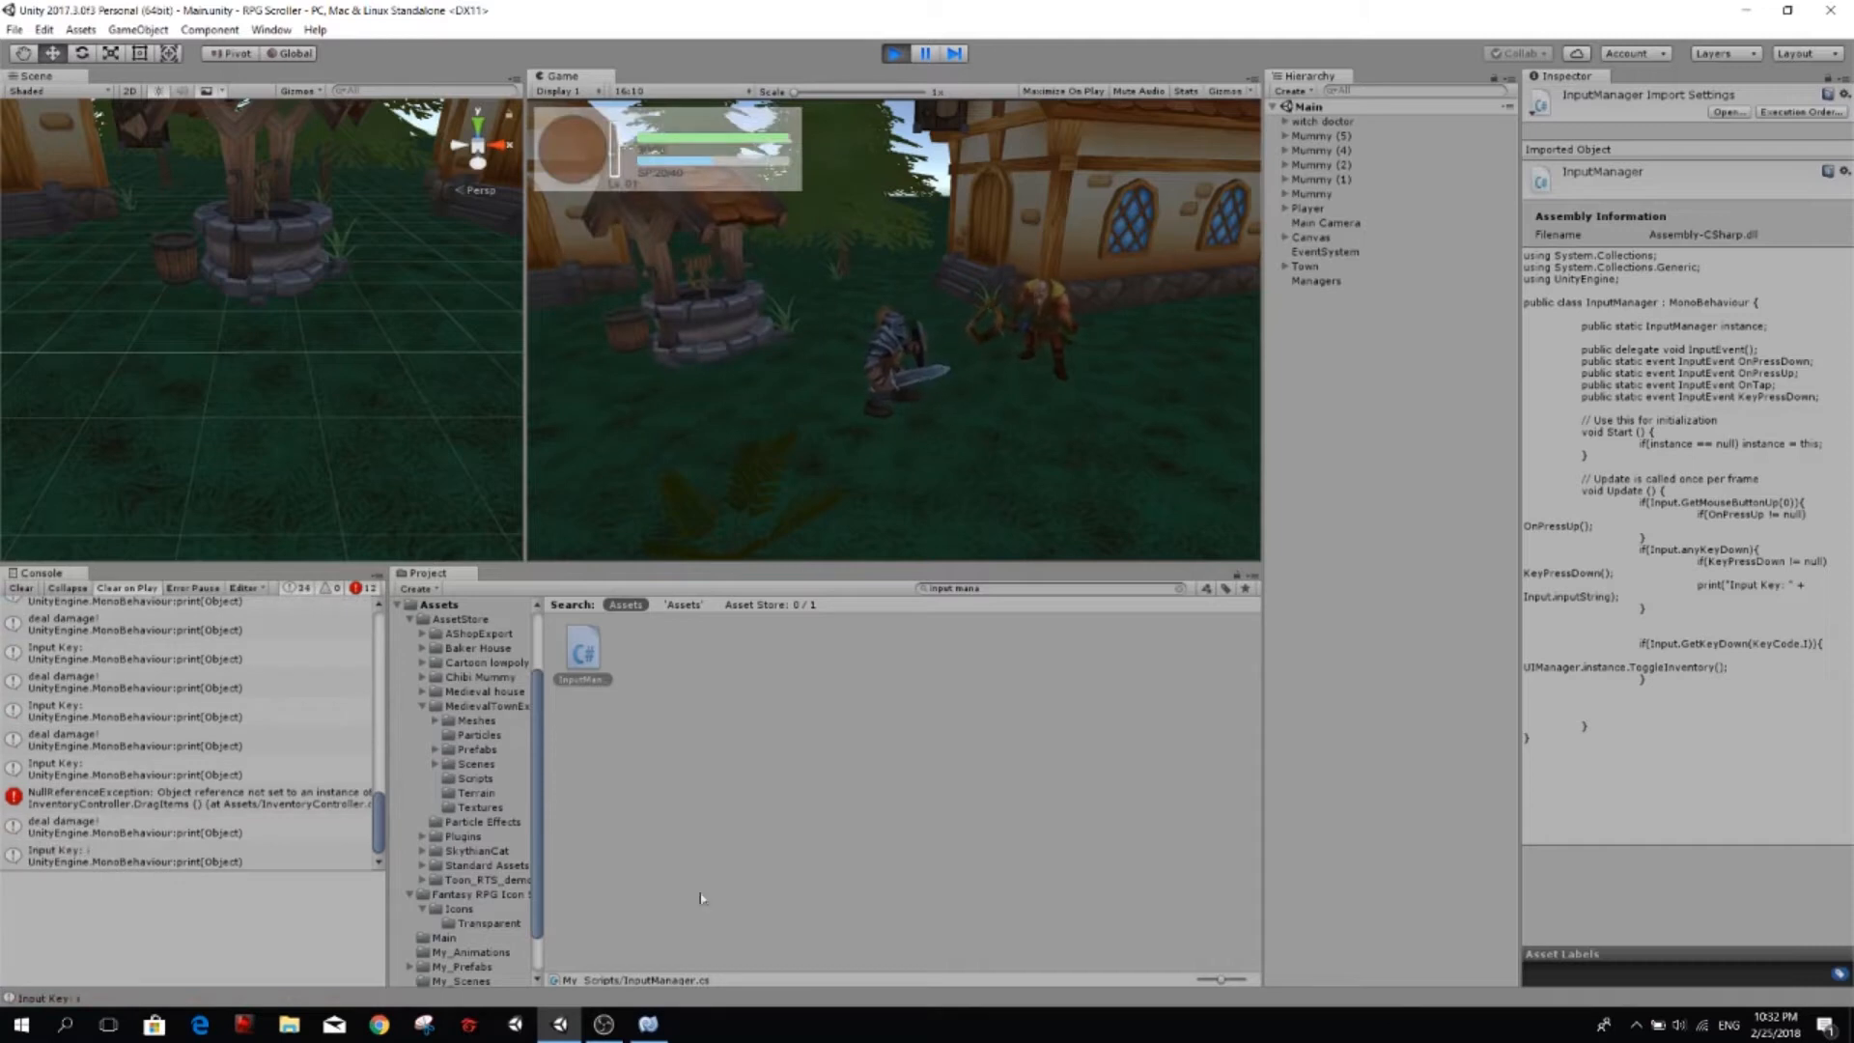
mouse_move(648, 1024)
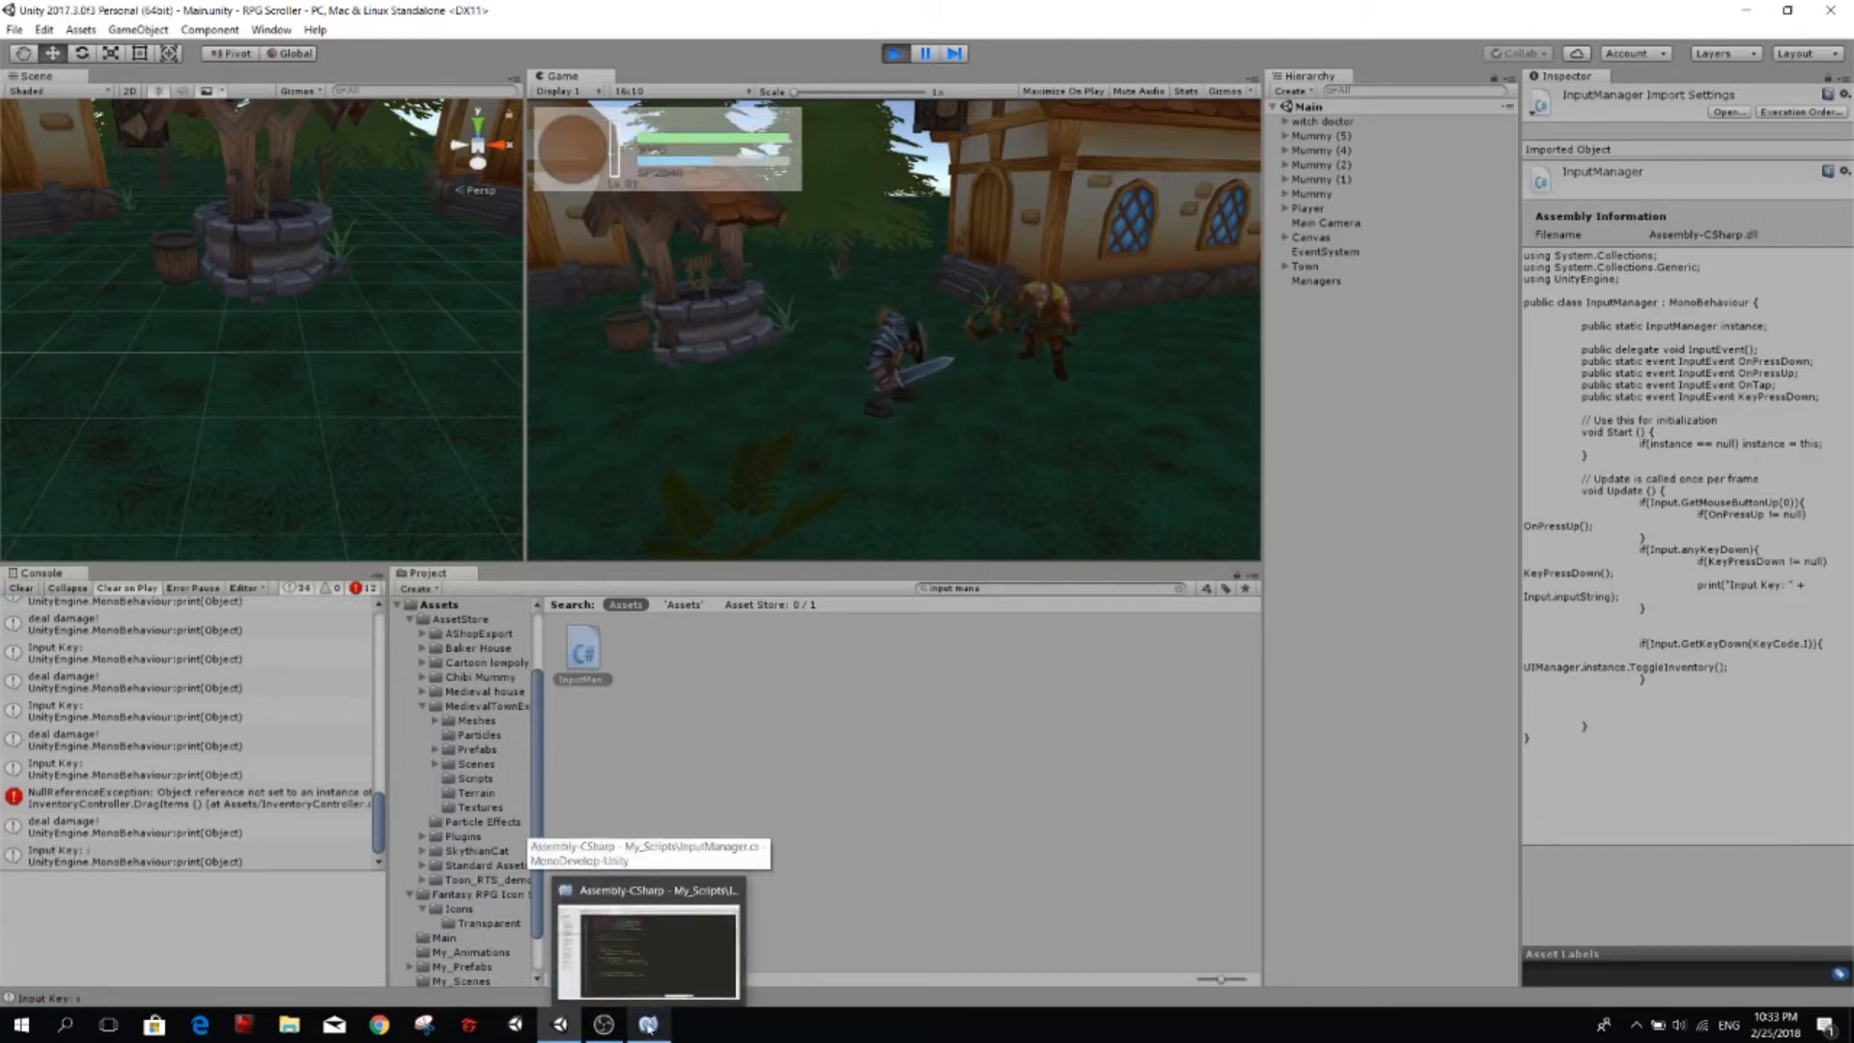
key(ctrl+p)
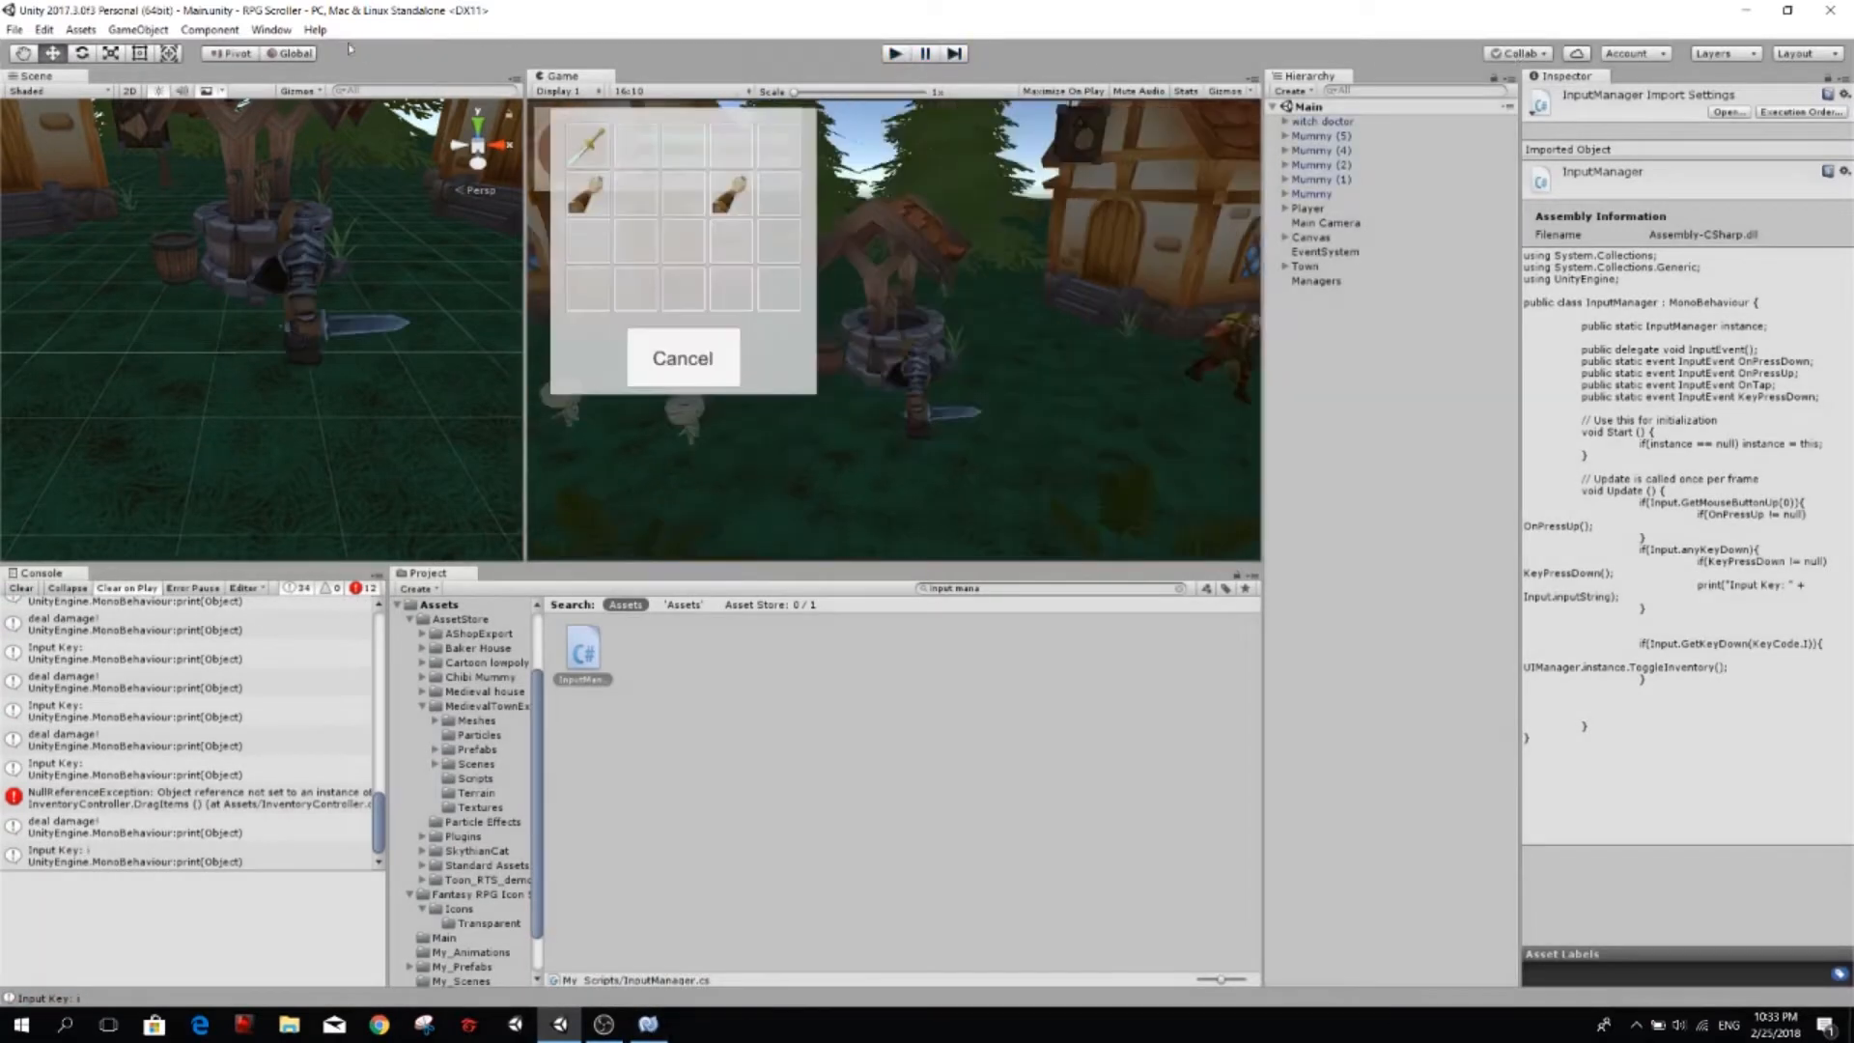
Dock the Lighting settings window beside the Inspector and generate the scene lighting.
click(271, 30)
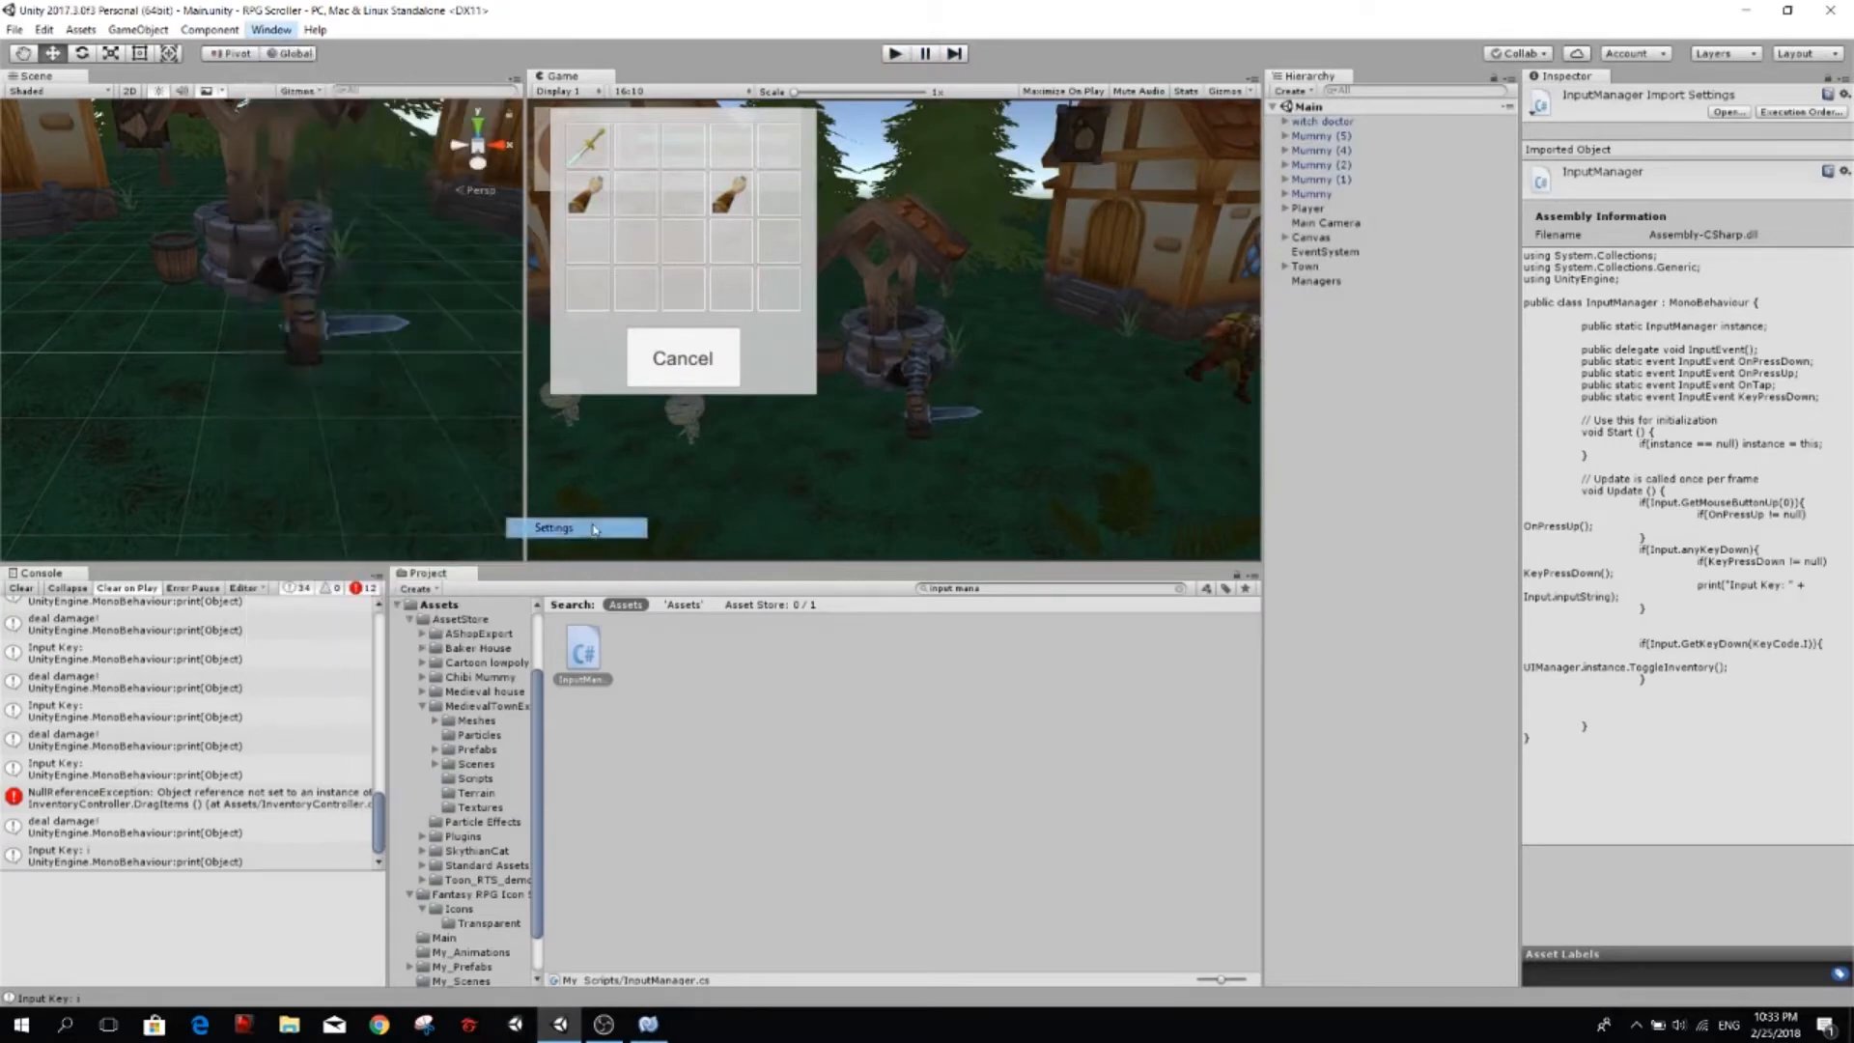
click(592, 529)
drag(101, 6, 1651, 76)
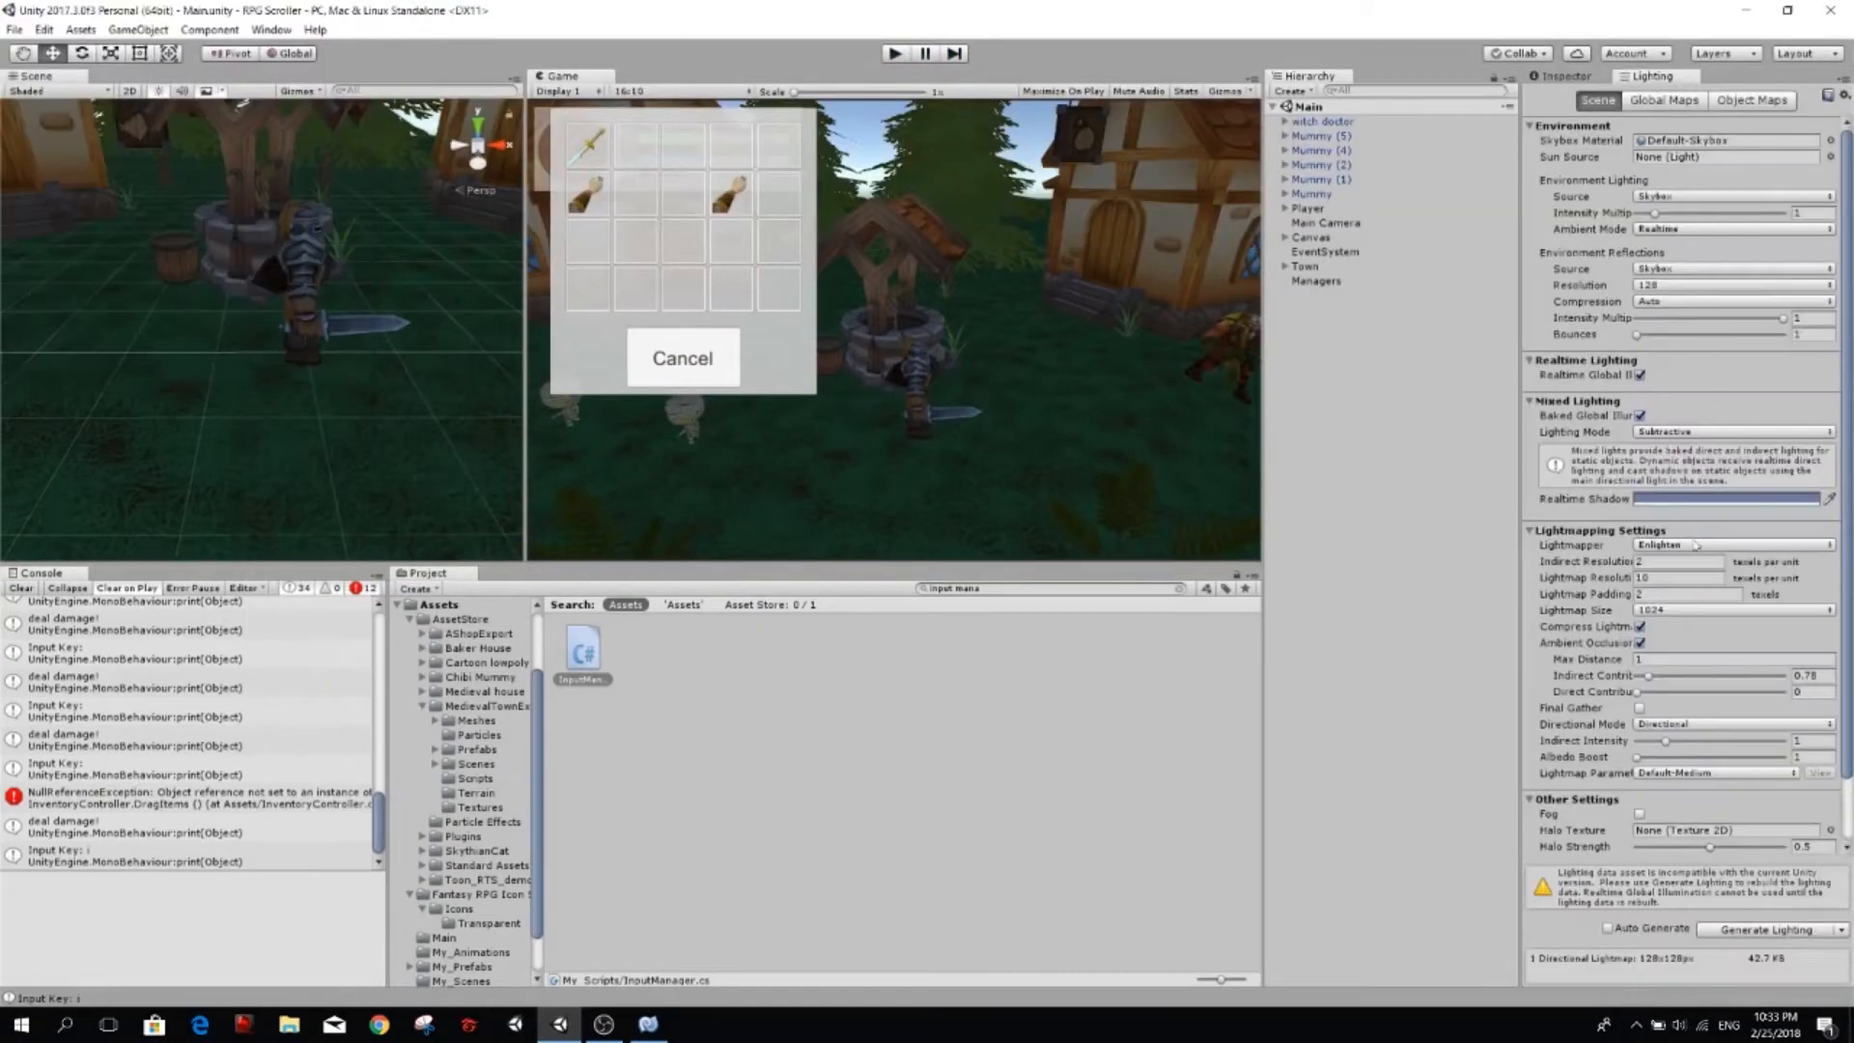
click(1730, 929)
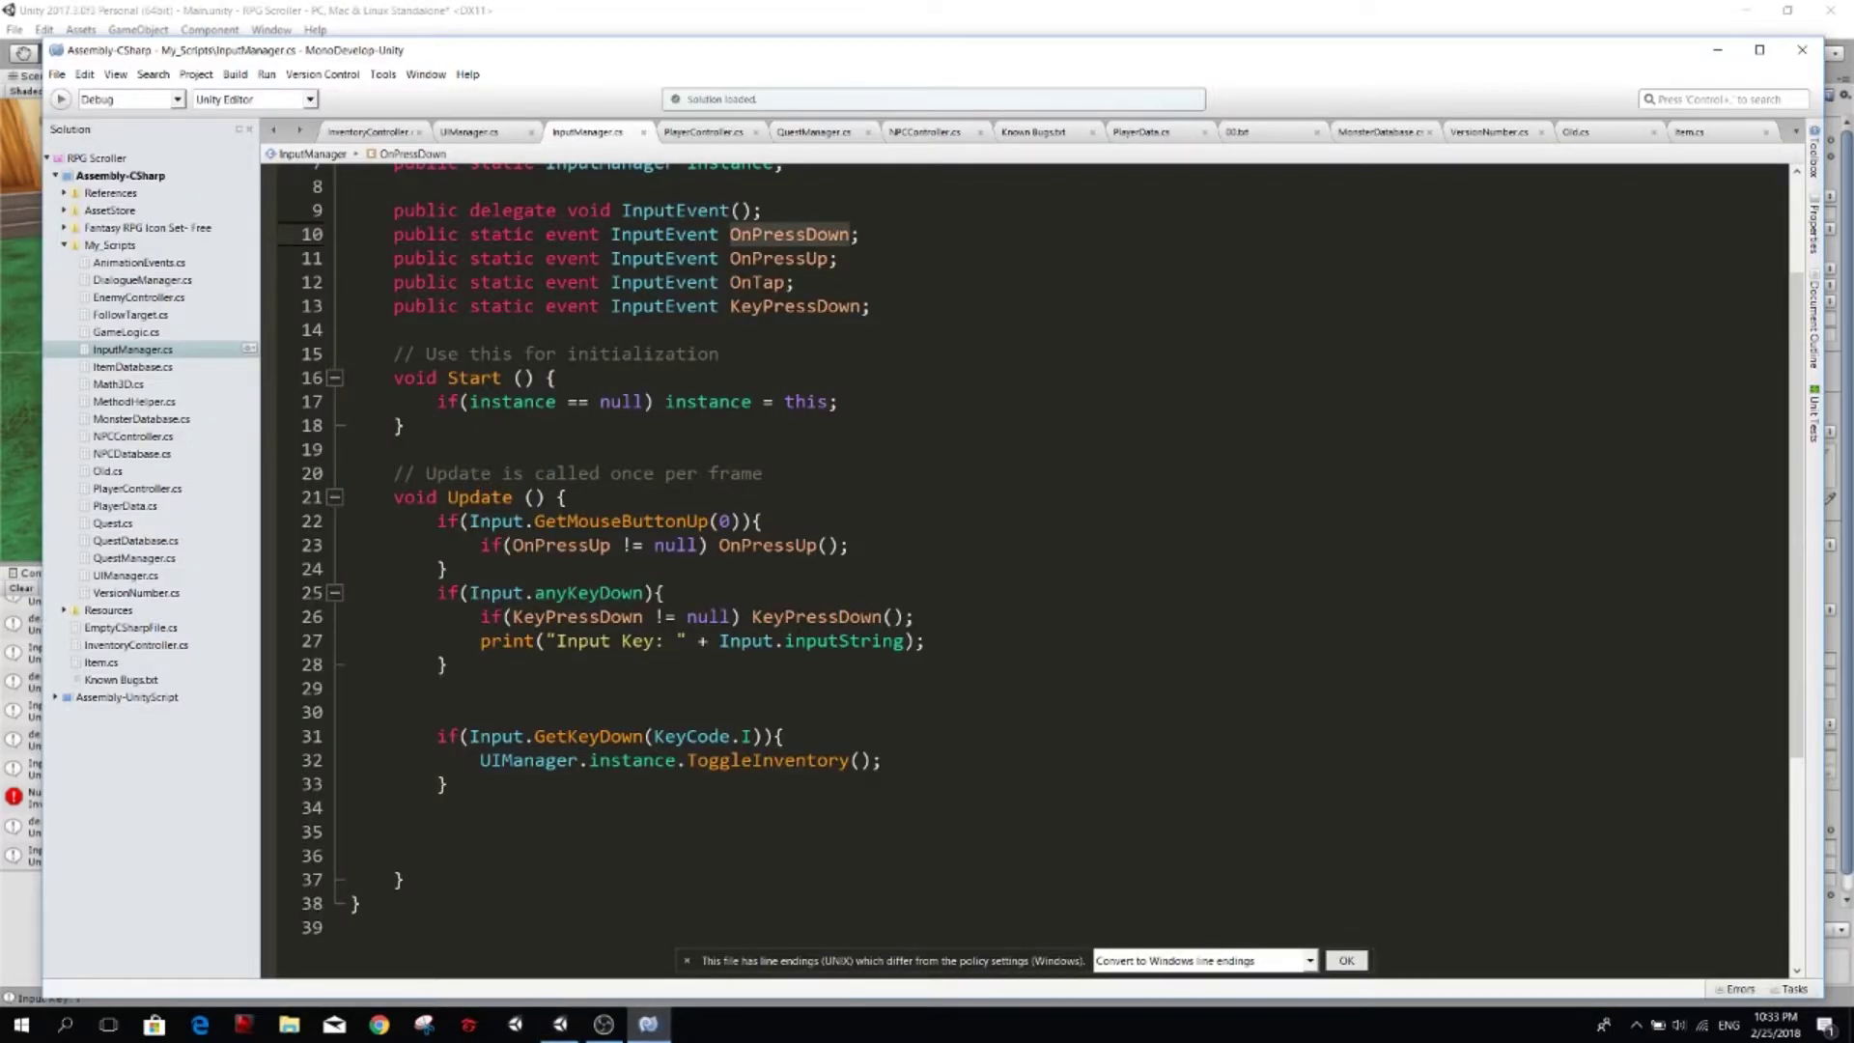
Add two blank lines after the OnPressUp call in InputManager's mouse-up block, peeking at the game.
click(764, 520)
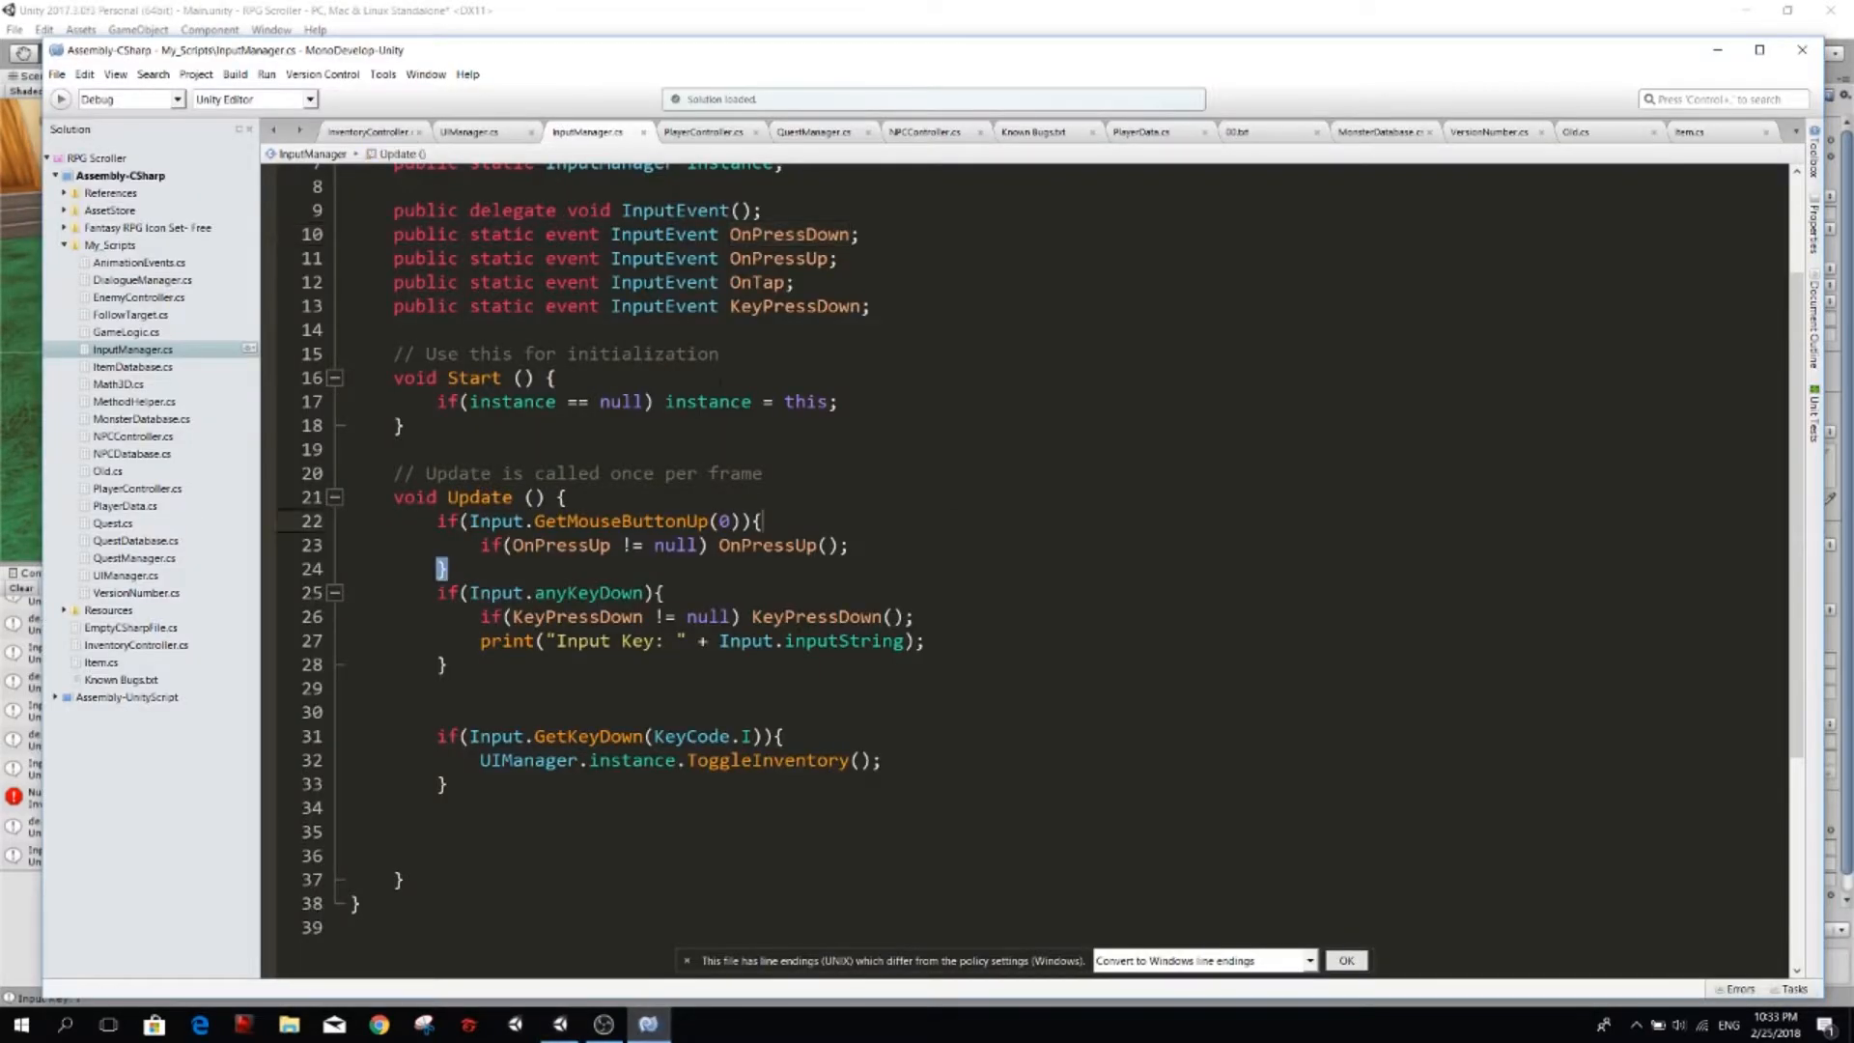
scroll(763, 520, up, 2)
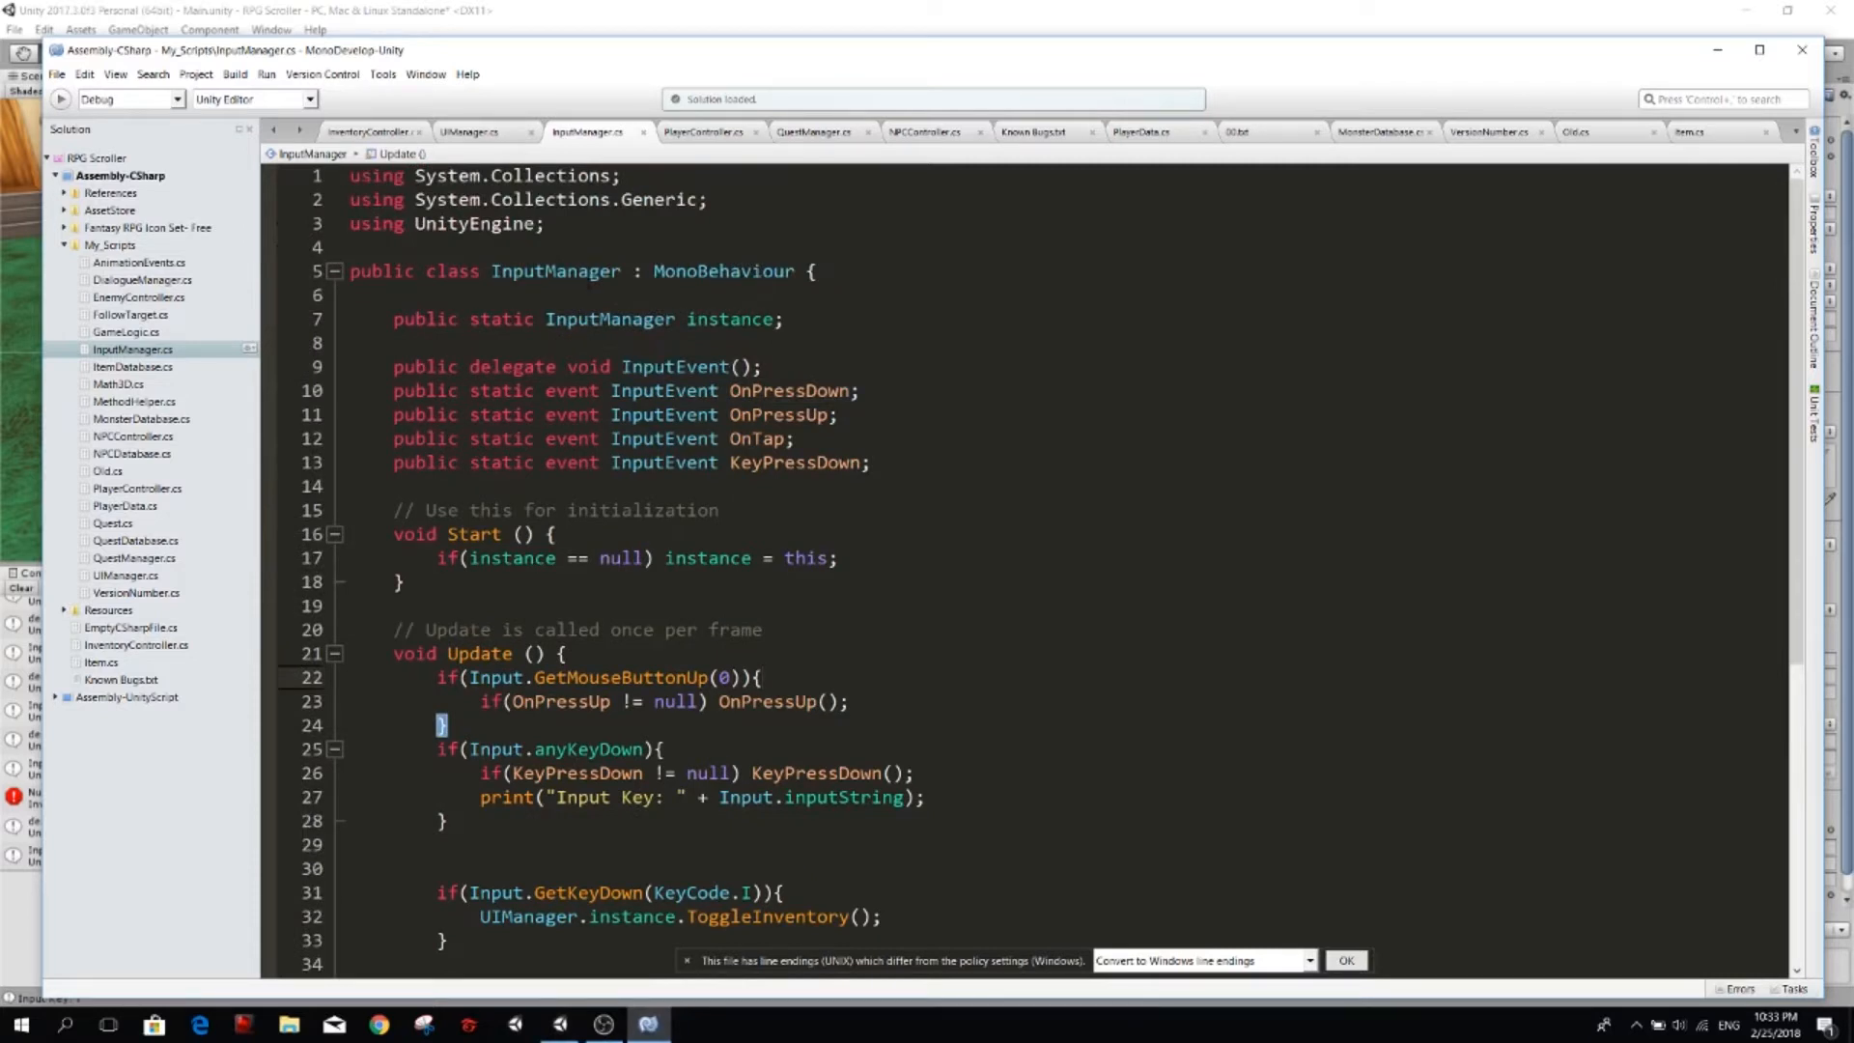
scroll(1015, 579, down, 2)
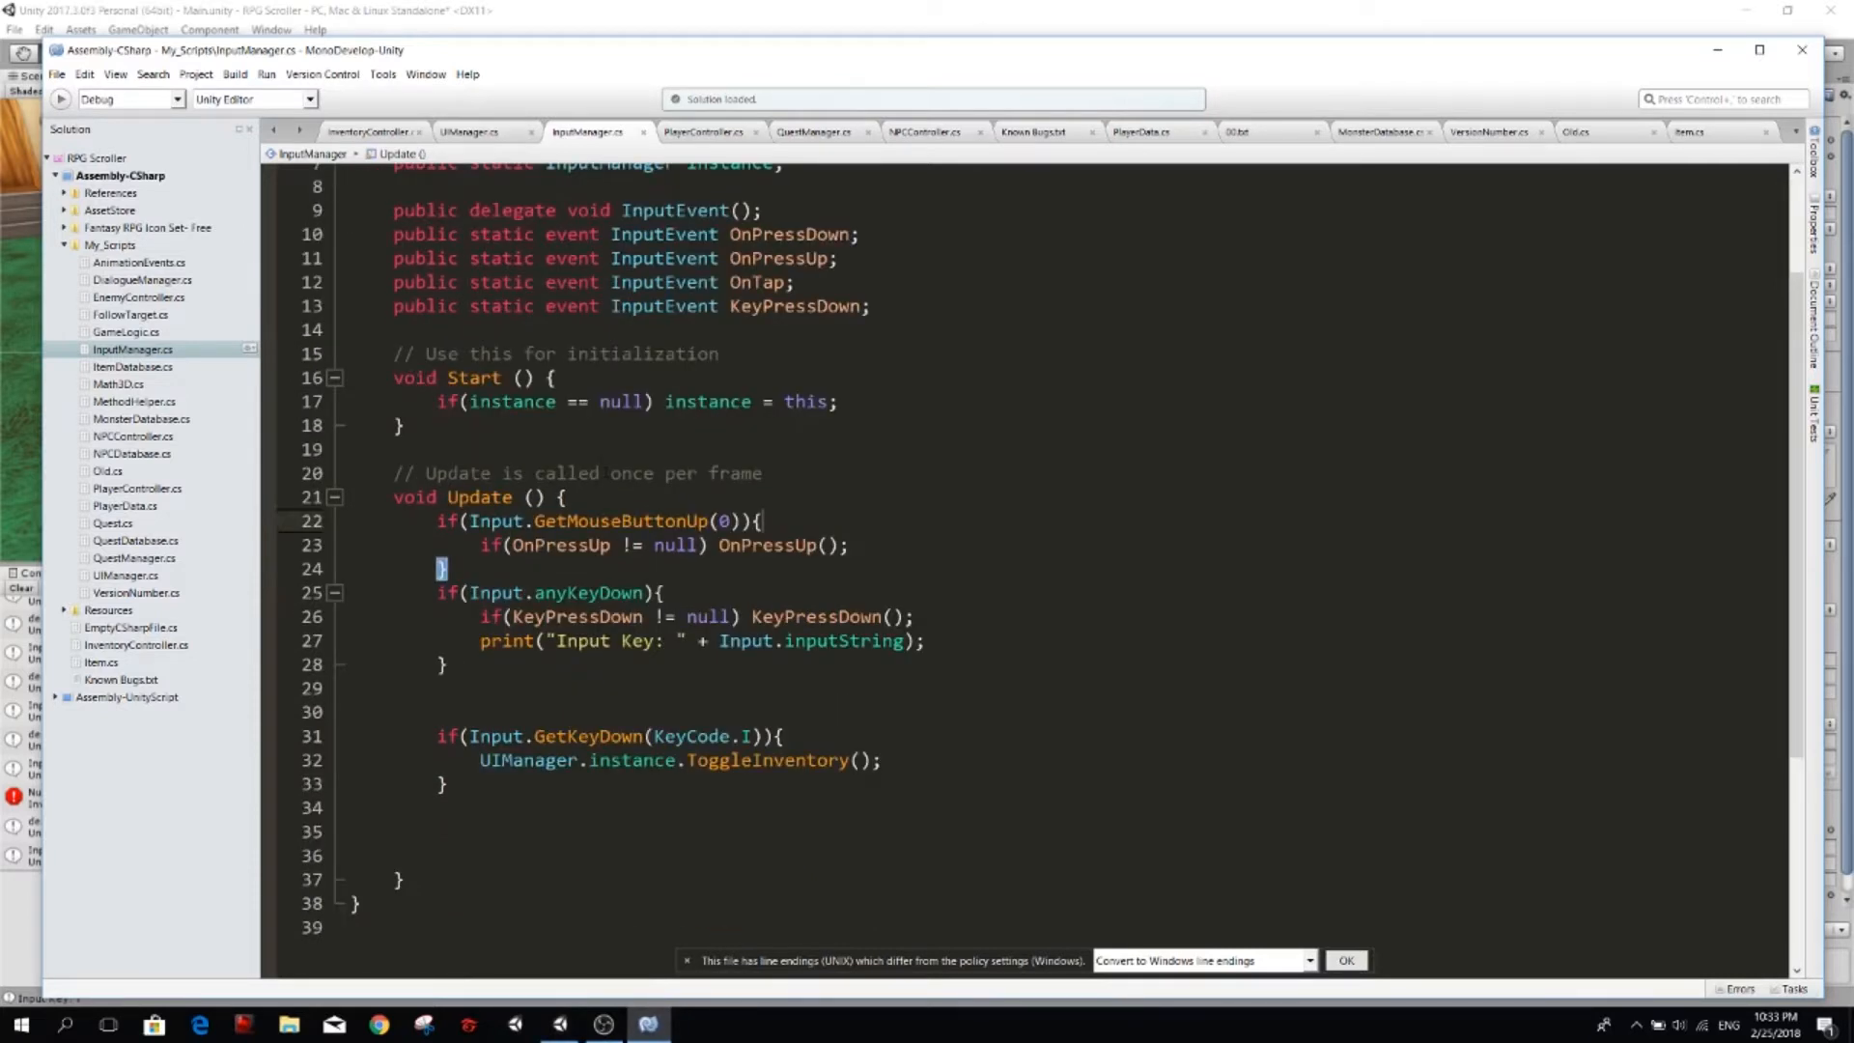
click(436, 831)
click(524, 520)
drag(466, 520, 719, 521)
click(762, 520)
click(896, 538)
key(Return)
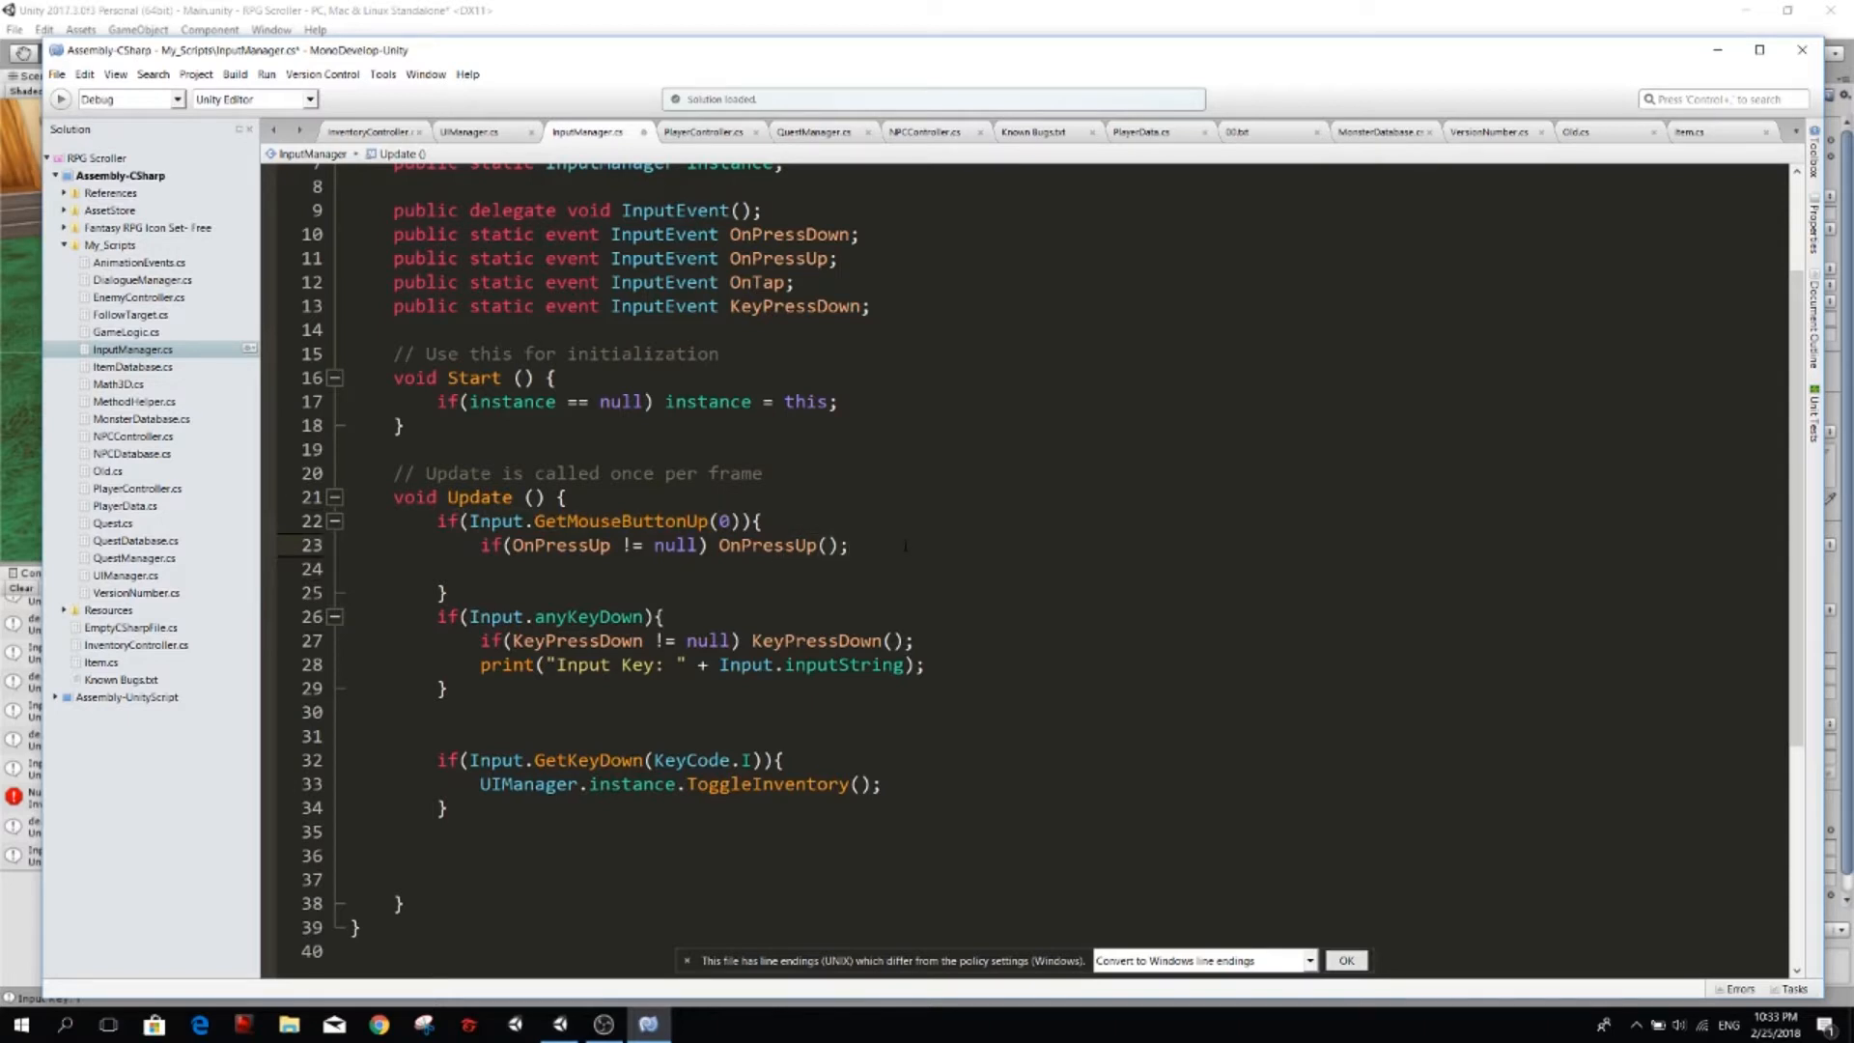
key(Return)
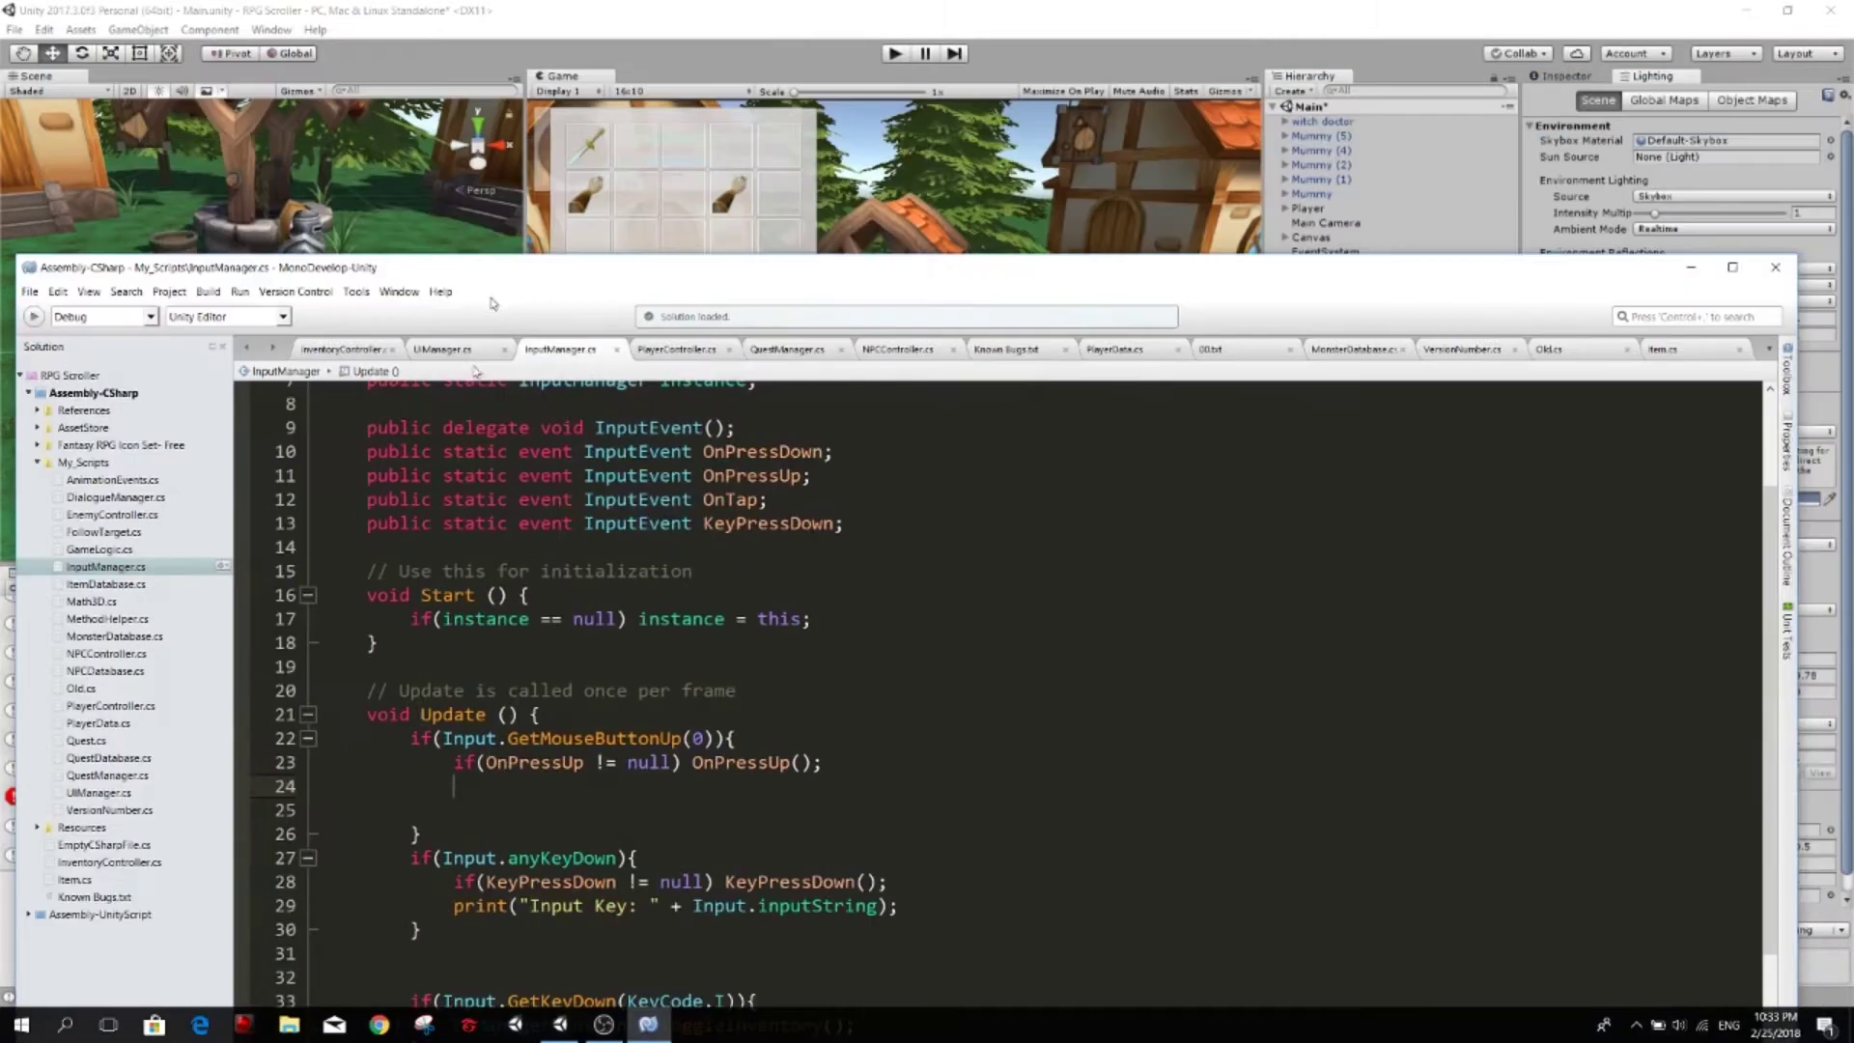
drag(525, 52, 426, 721)
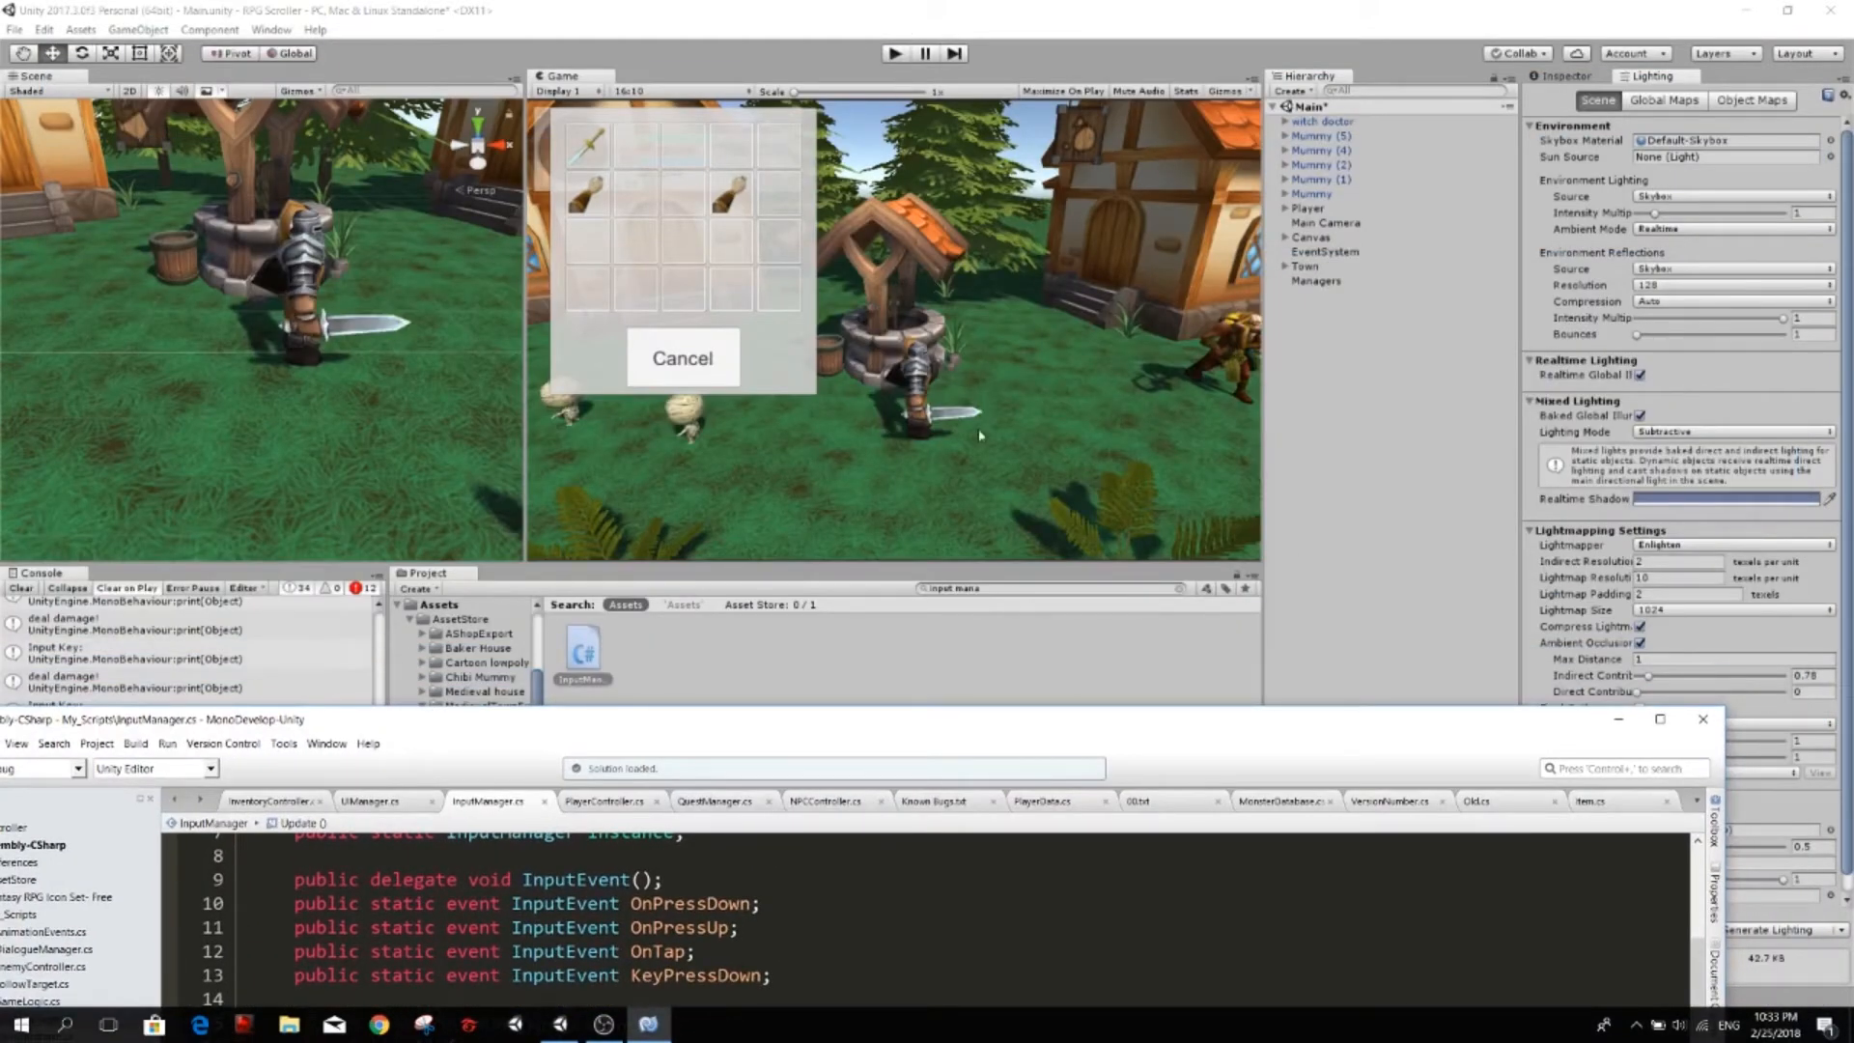
drag(1002, 720, 1066, 80)
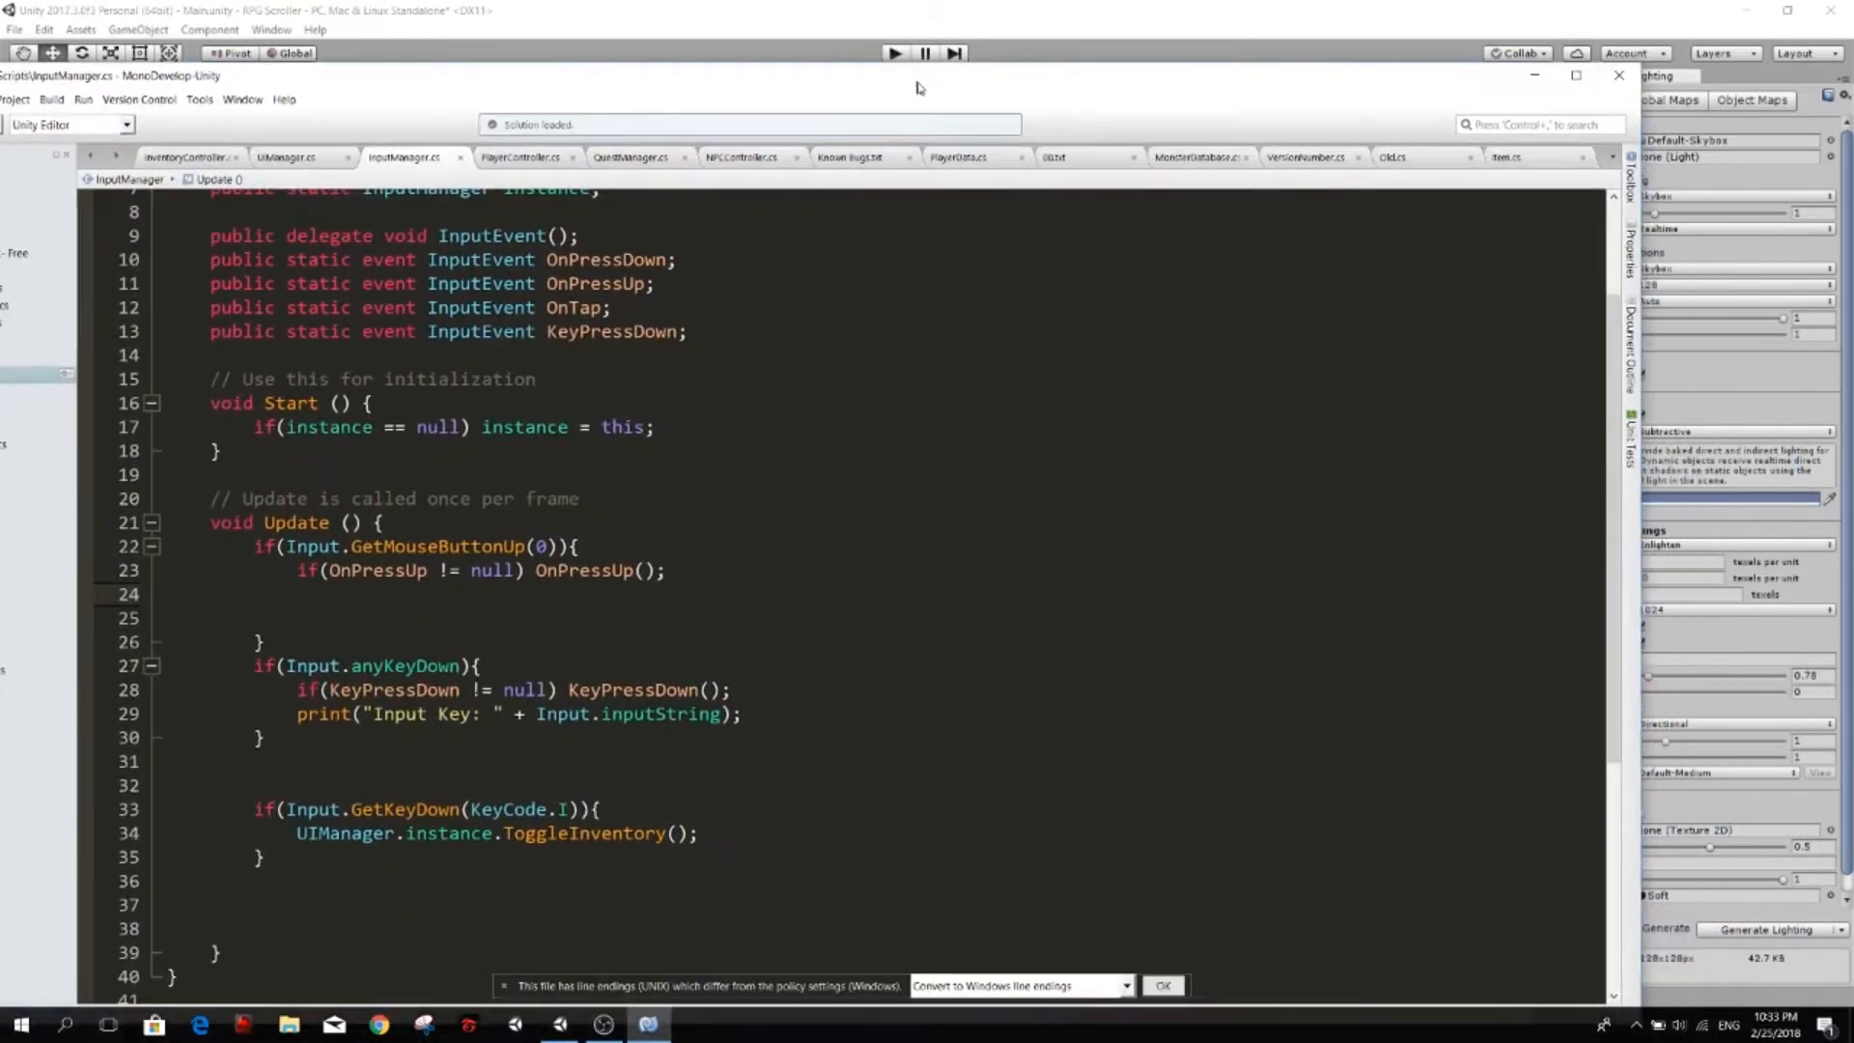
Switch to PlayerController.cs and locate the raycast NPC-check block in GetInput.
double_click(1065, 79)
click(710, 89)
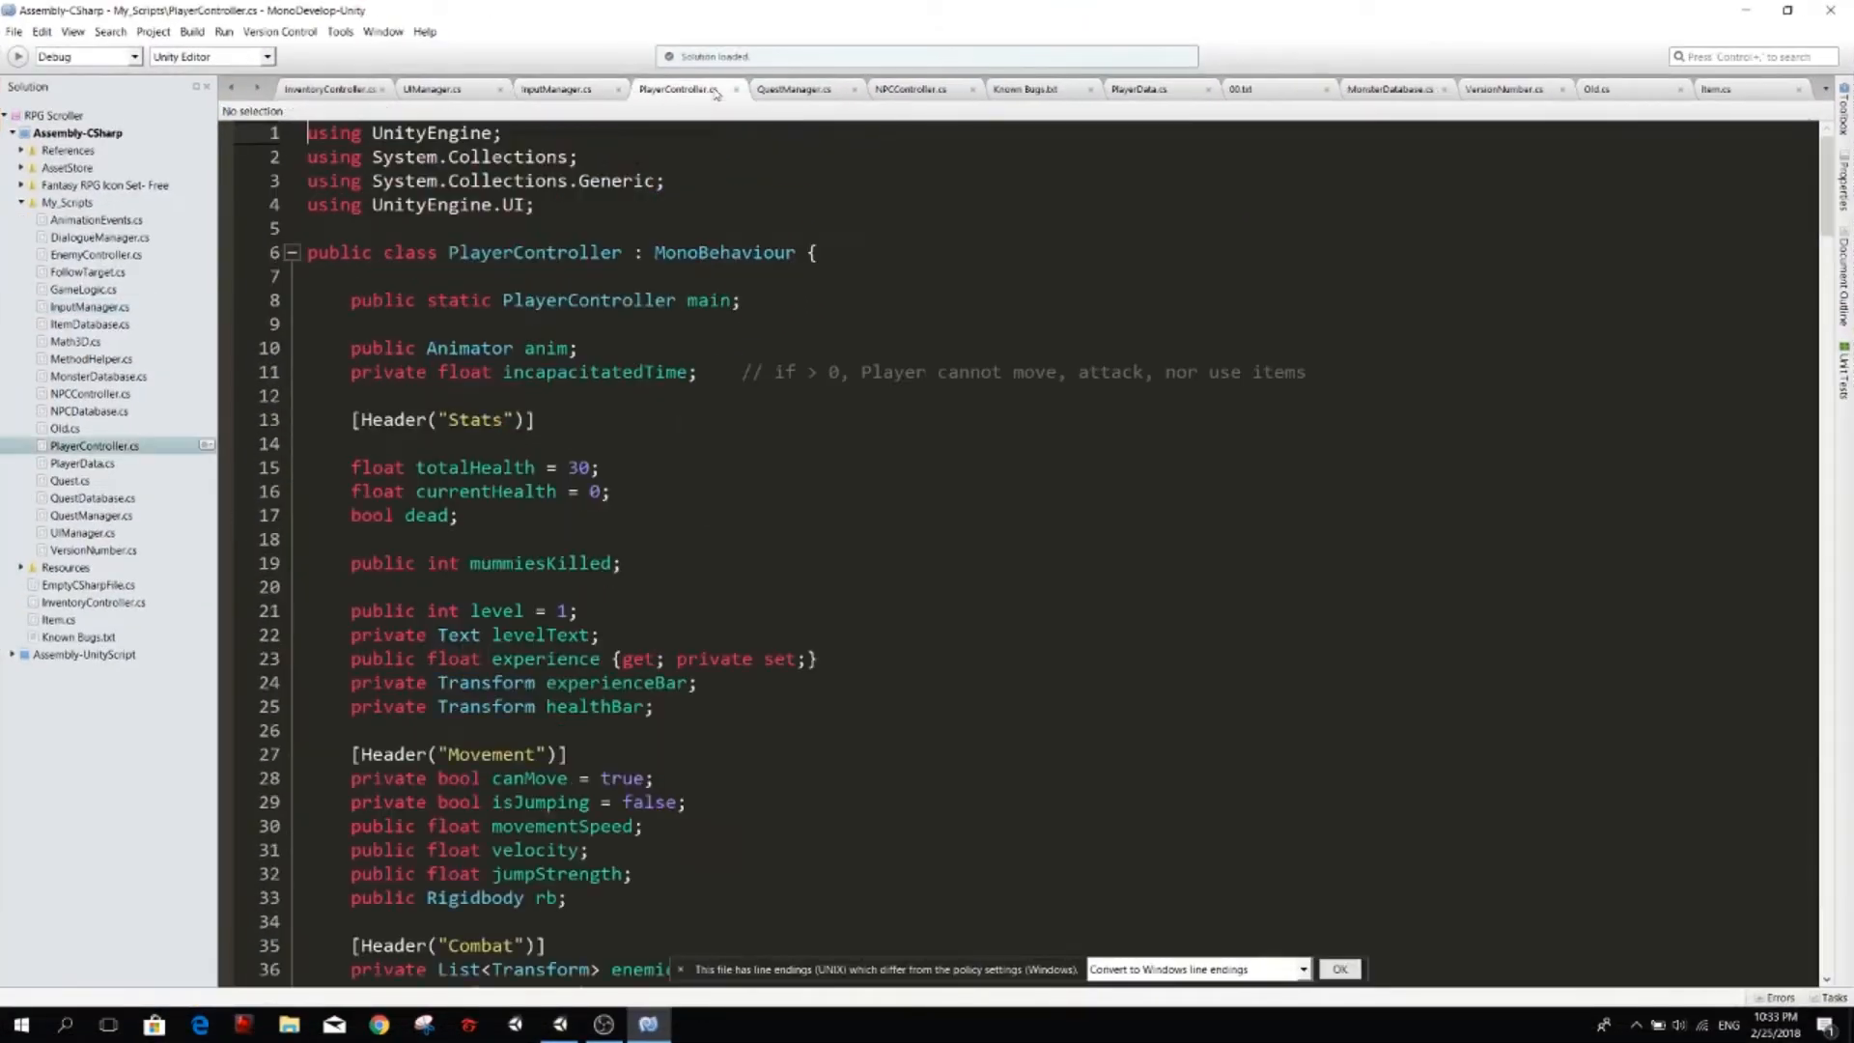
scroll(662, 445, down, 4)
scroll(662, 445, down, 5)
scroll(661, 445, down, 5)
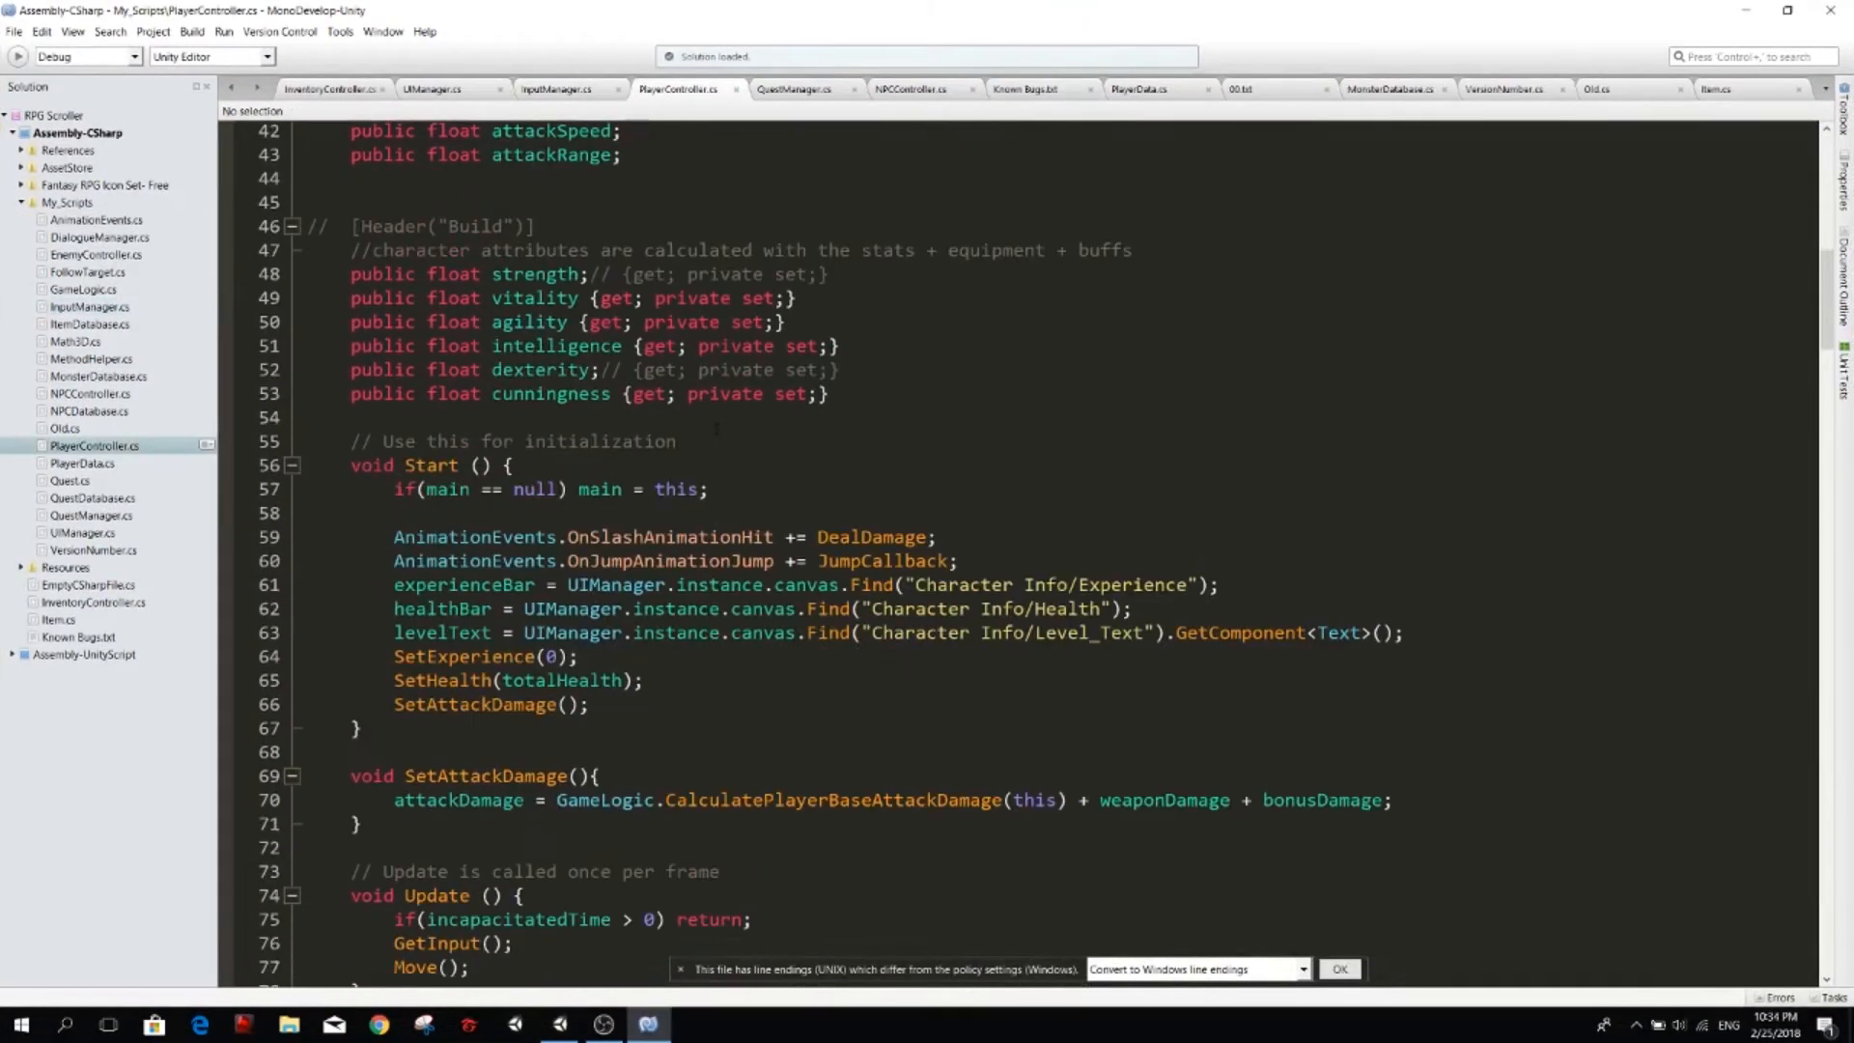
scroll(662, 444, down, 2)
scroll(661, 444, down, 3)
scroll(662, 445, down, 1)
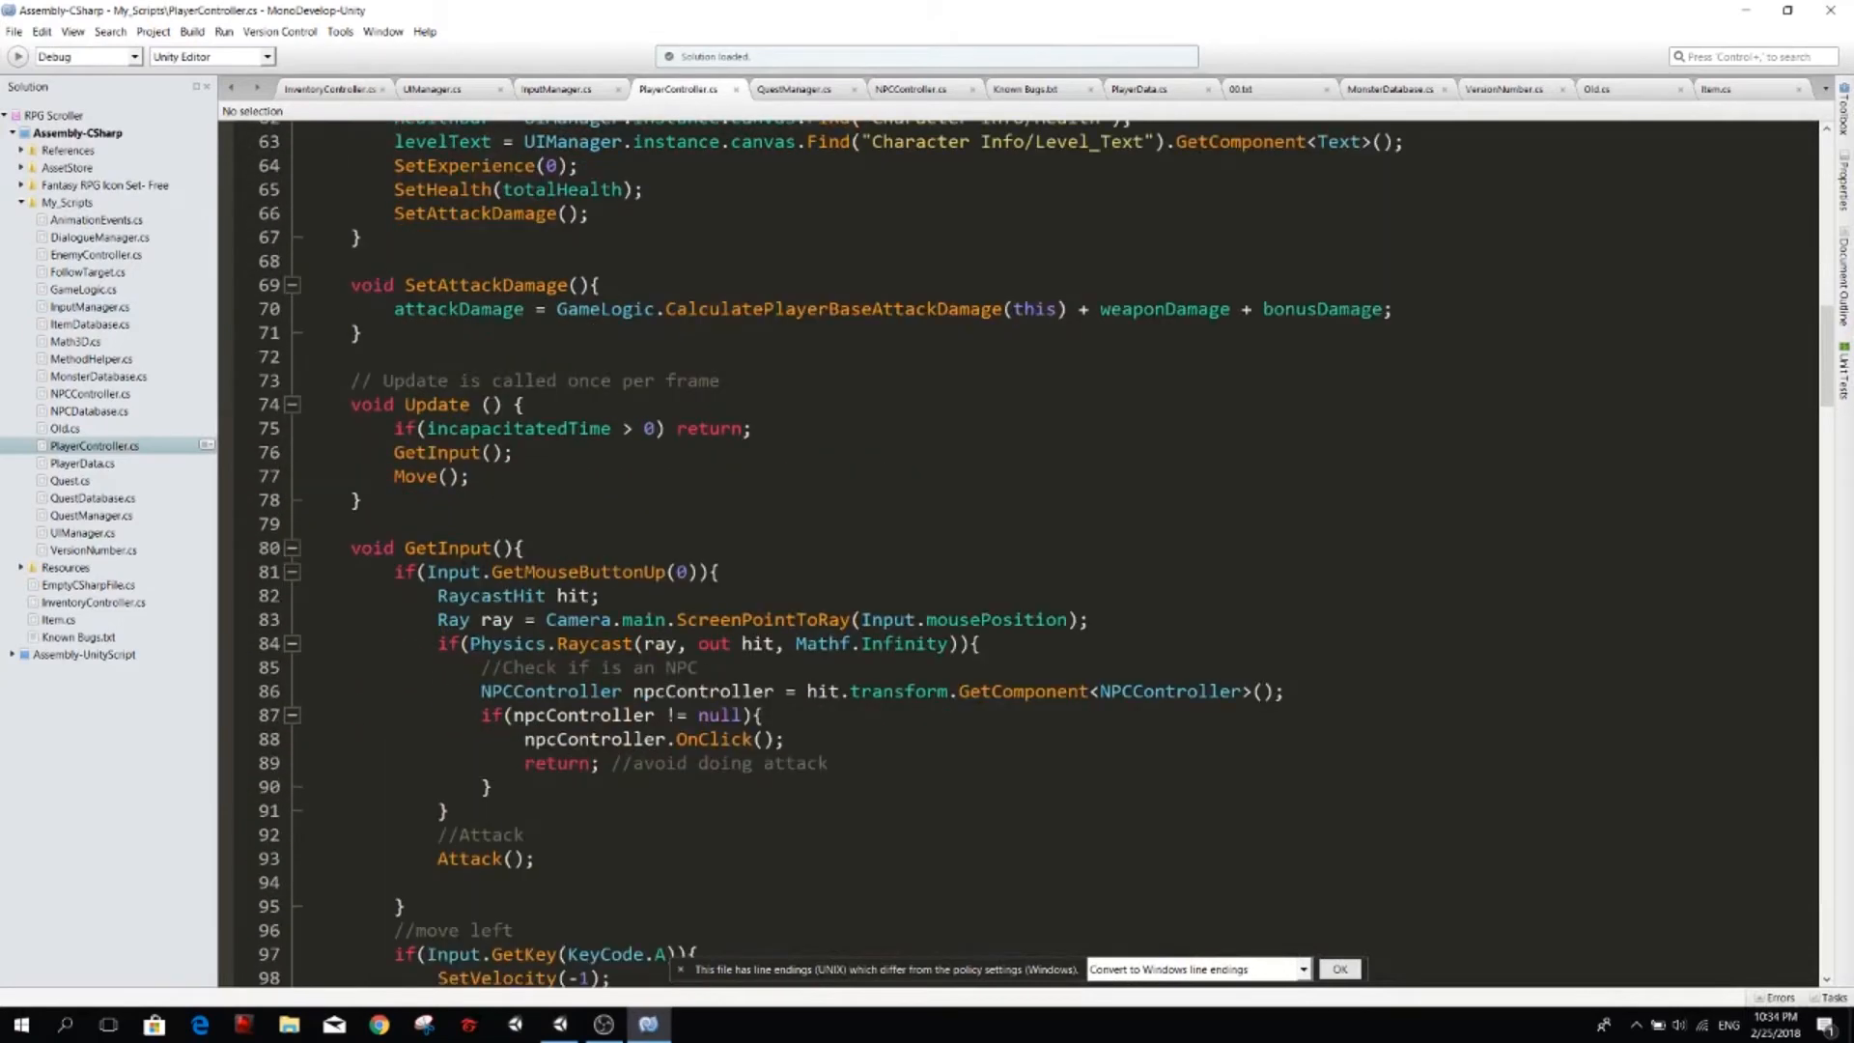
scroll(1013, 550, down, 1)
scroll(1013, 551, down, 1)
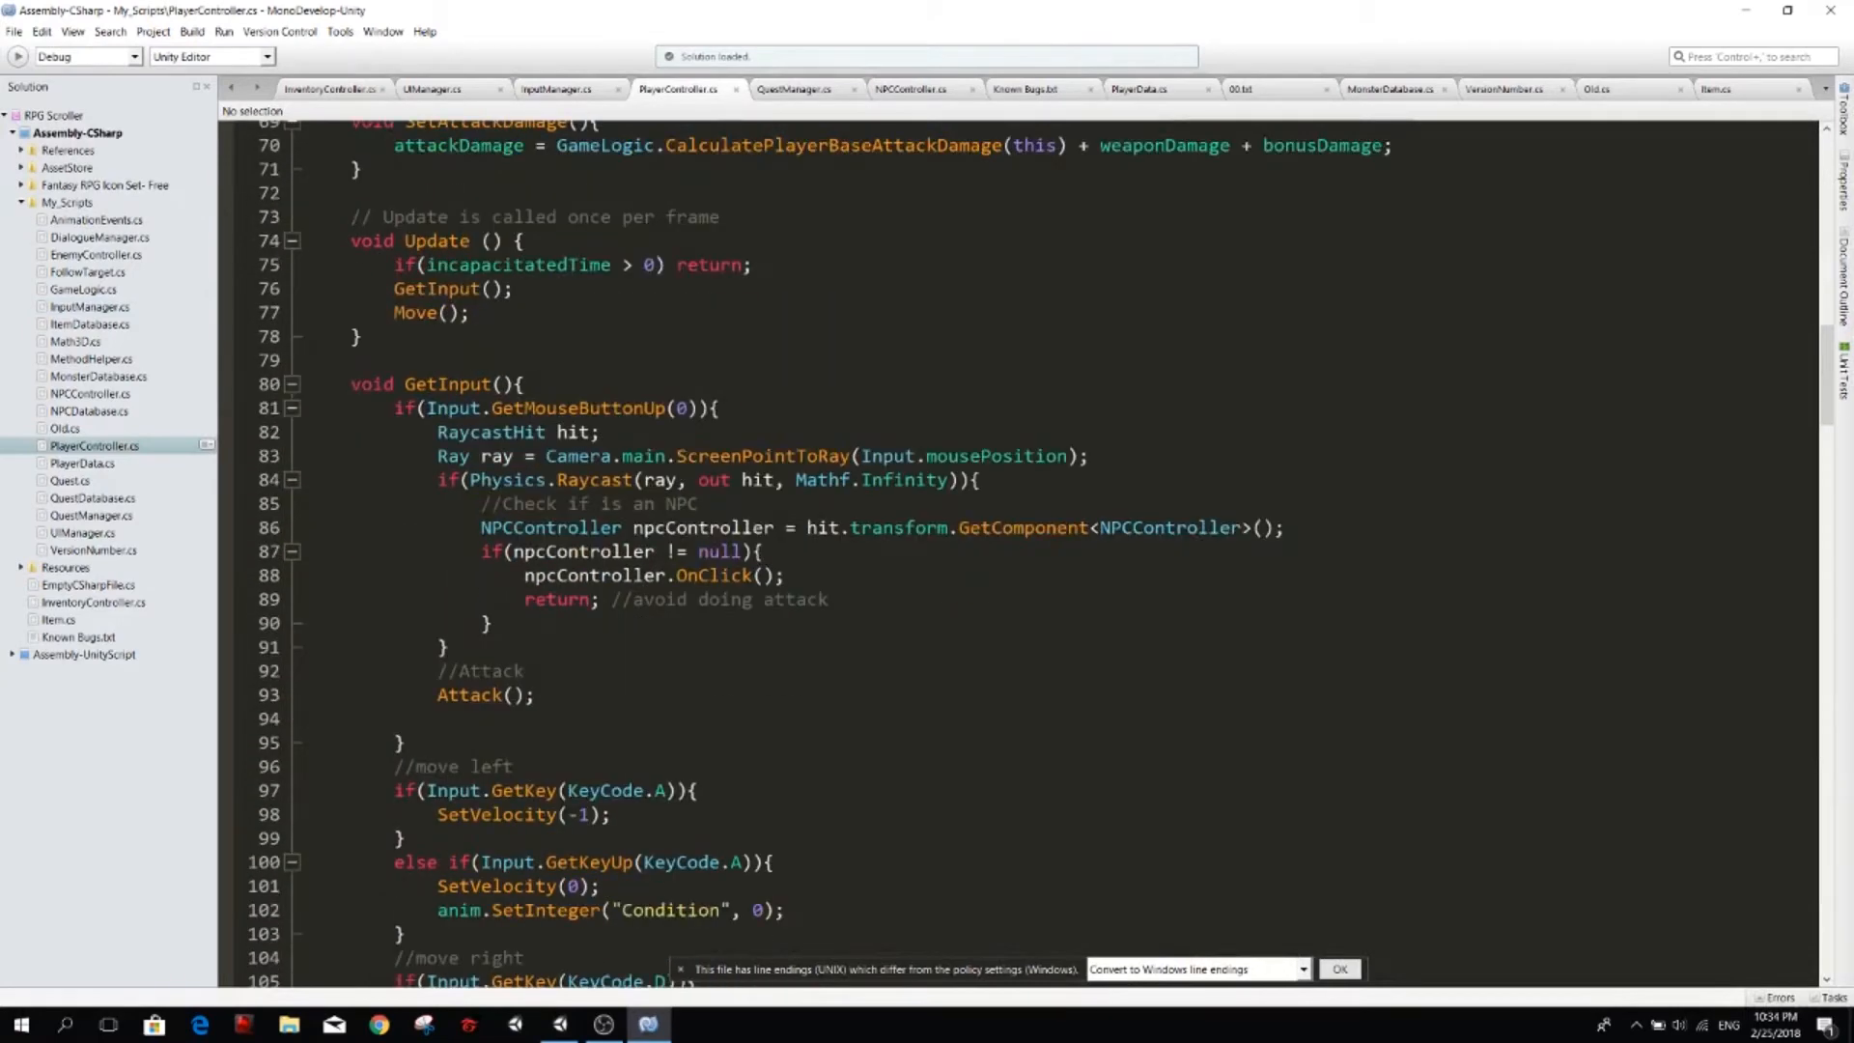
drag(438, 431, 829, 598)
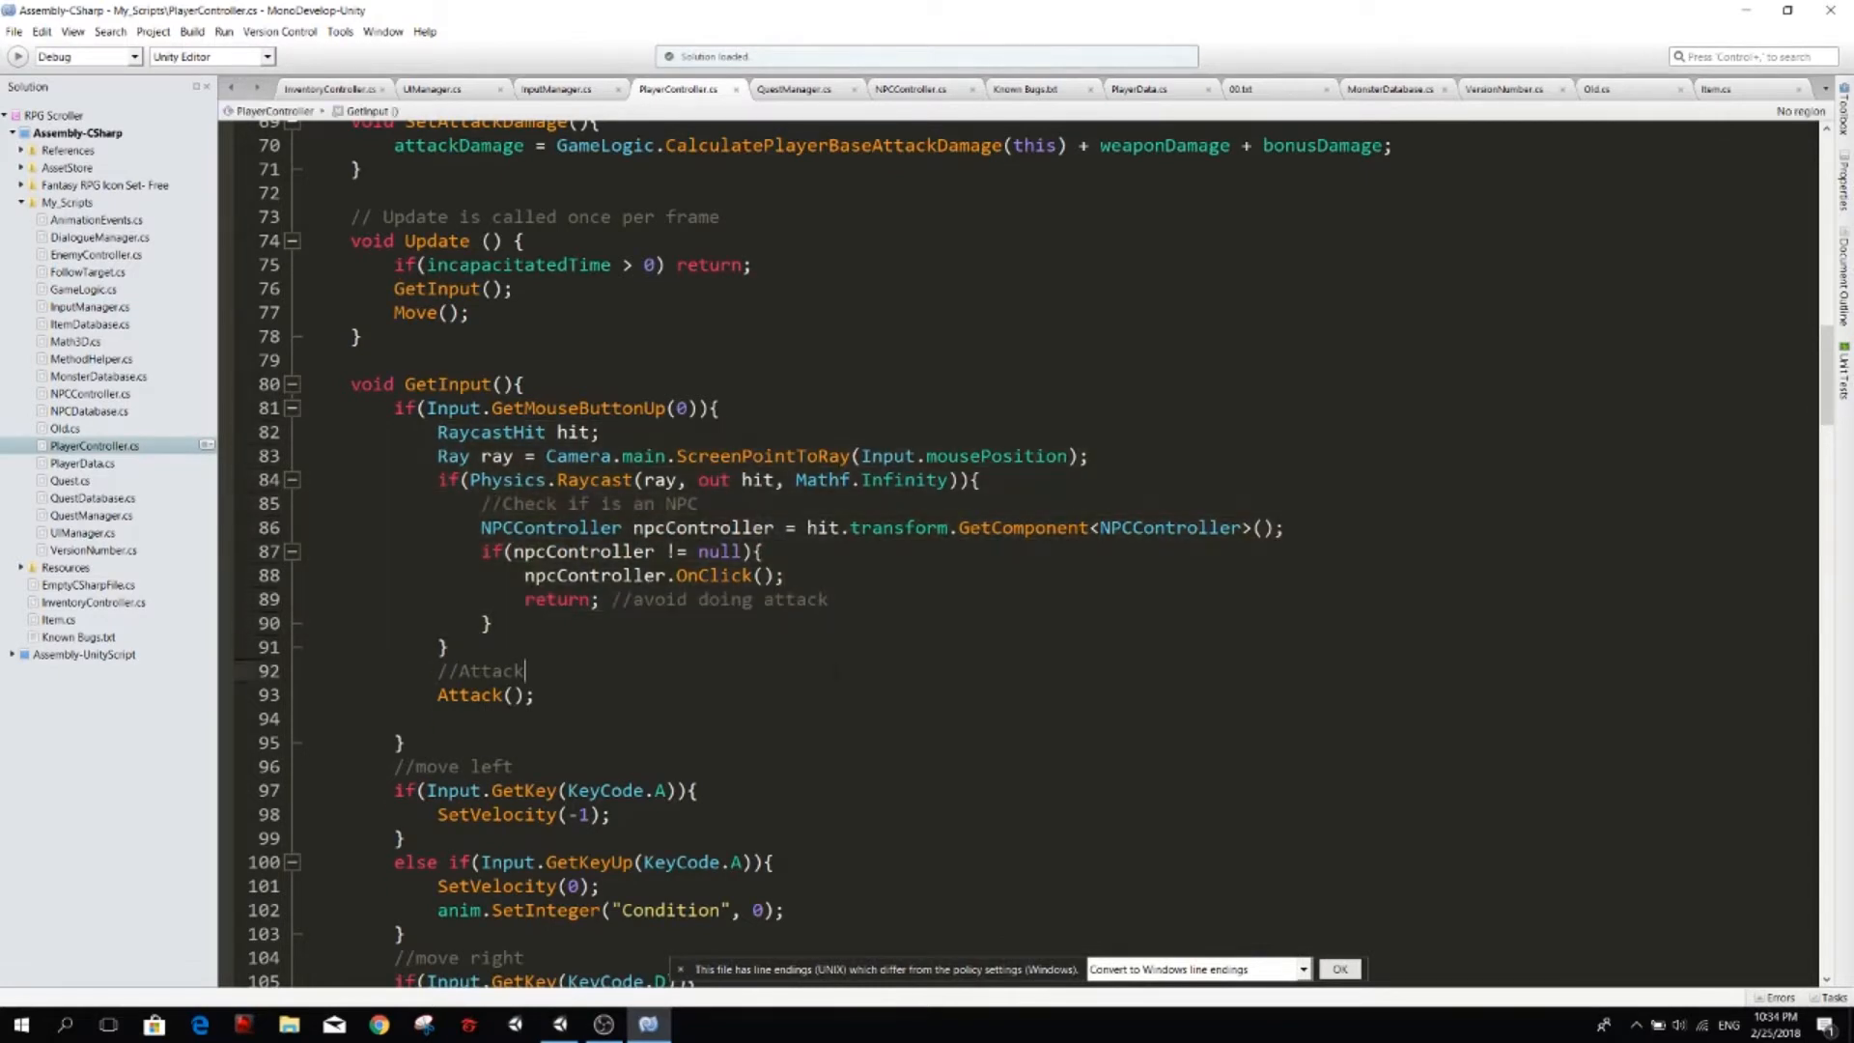
drag(514, 503, 701, 503)
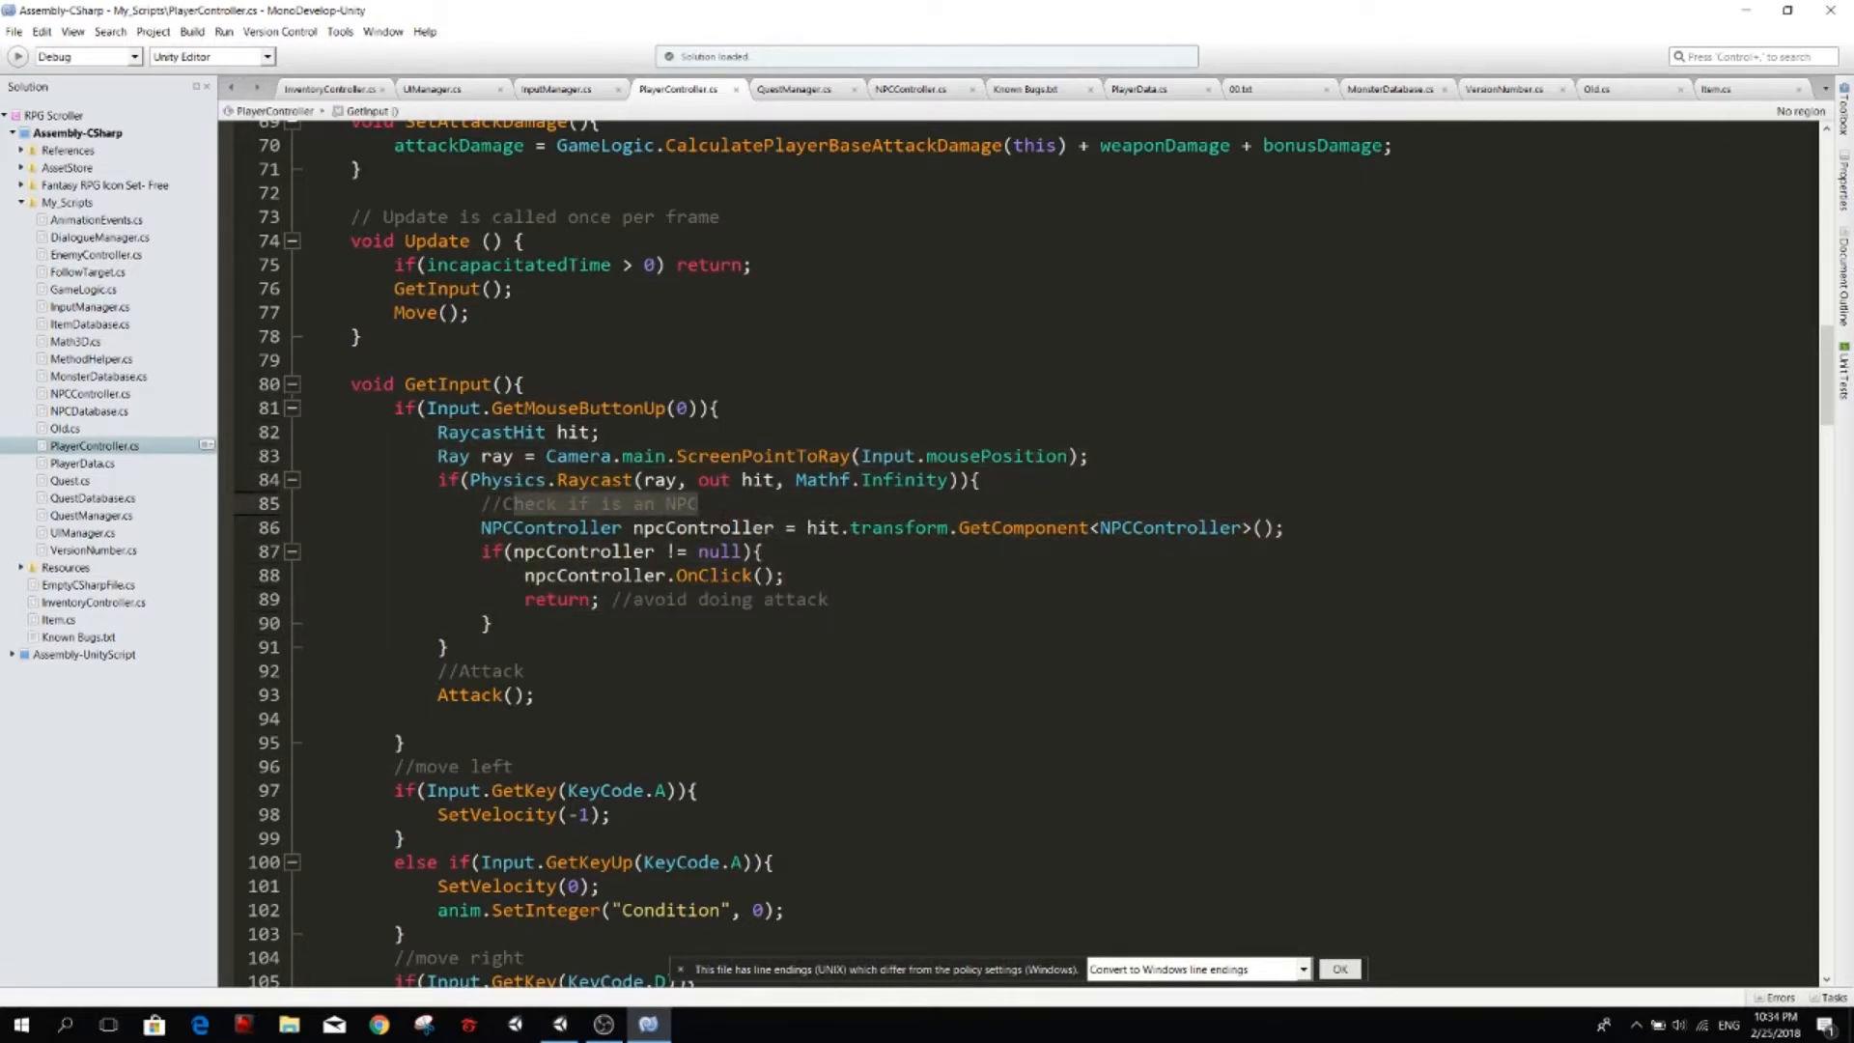
click(754, 575)
click(634, 527)
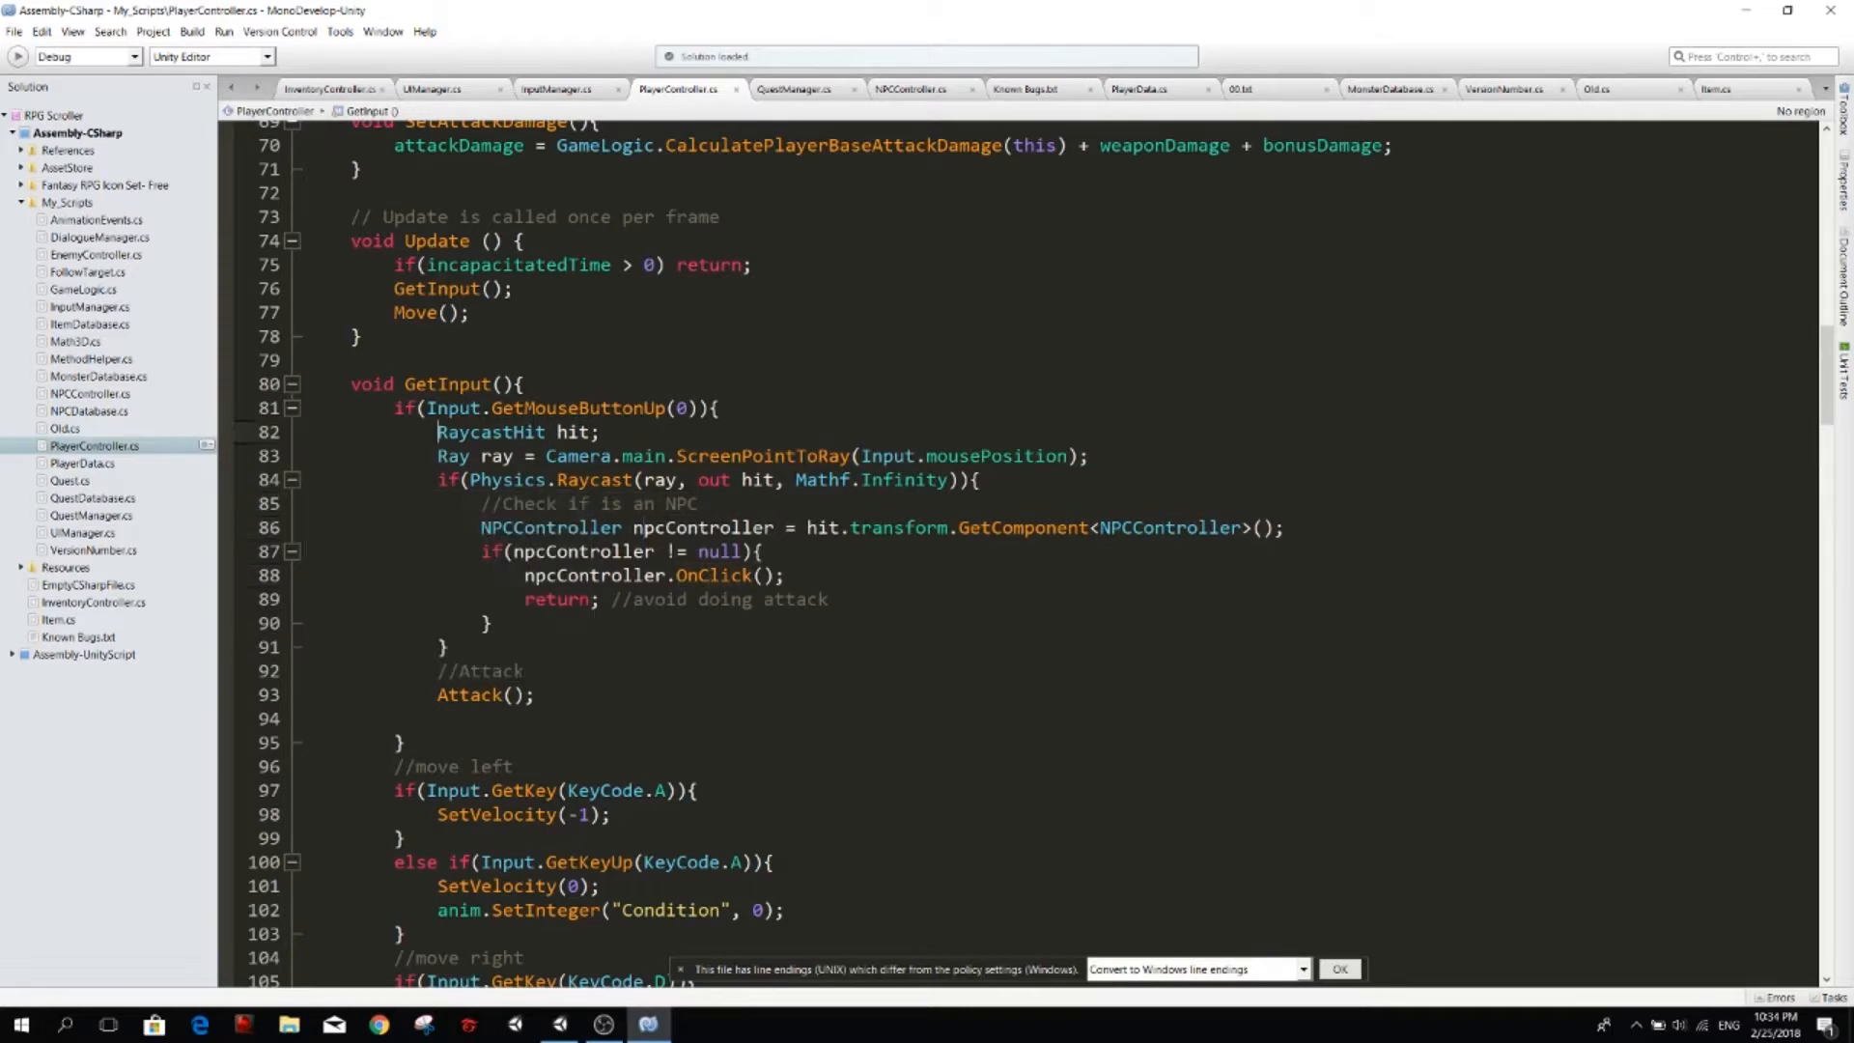
Delete the raycast NPC block (lines 82–91) so only Attack remains, and save.
drag(437, 431, 449, 647)
key(ctrl+c)
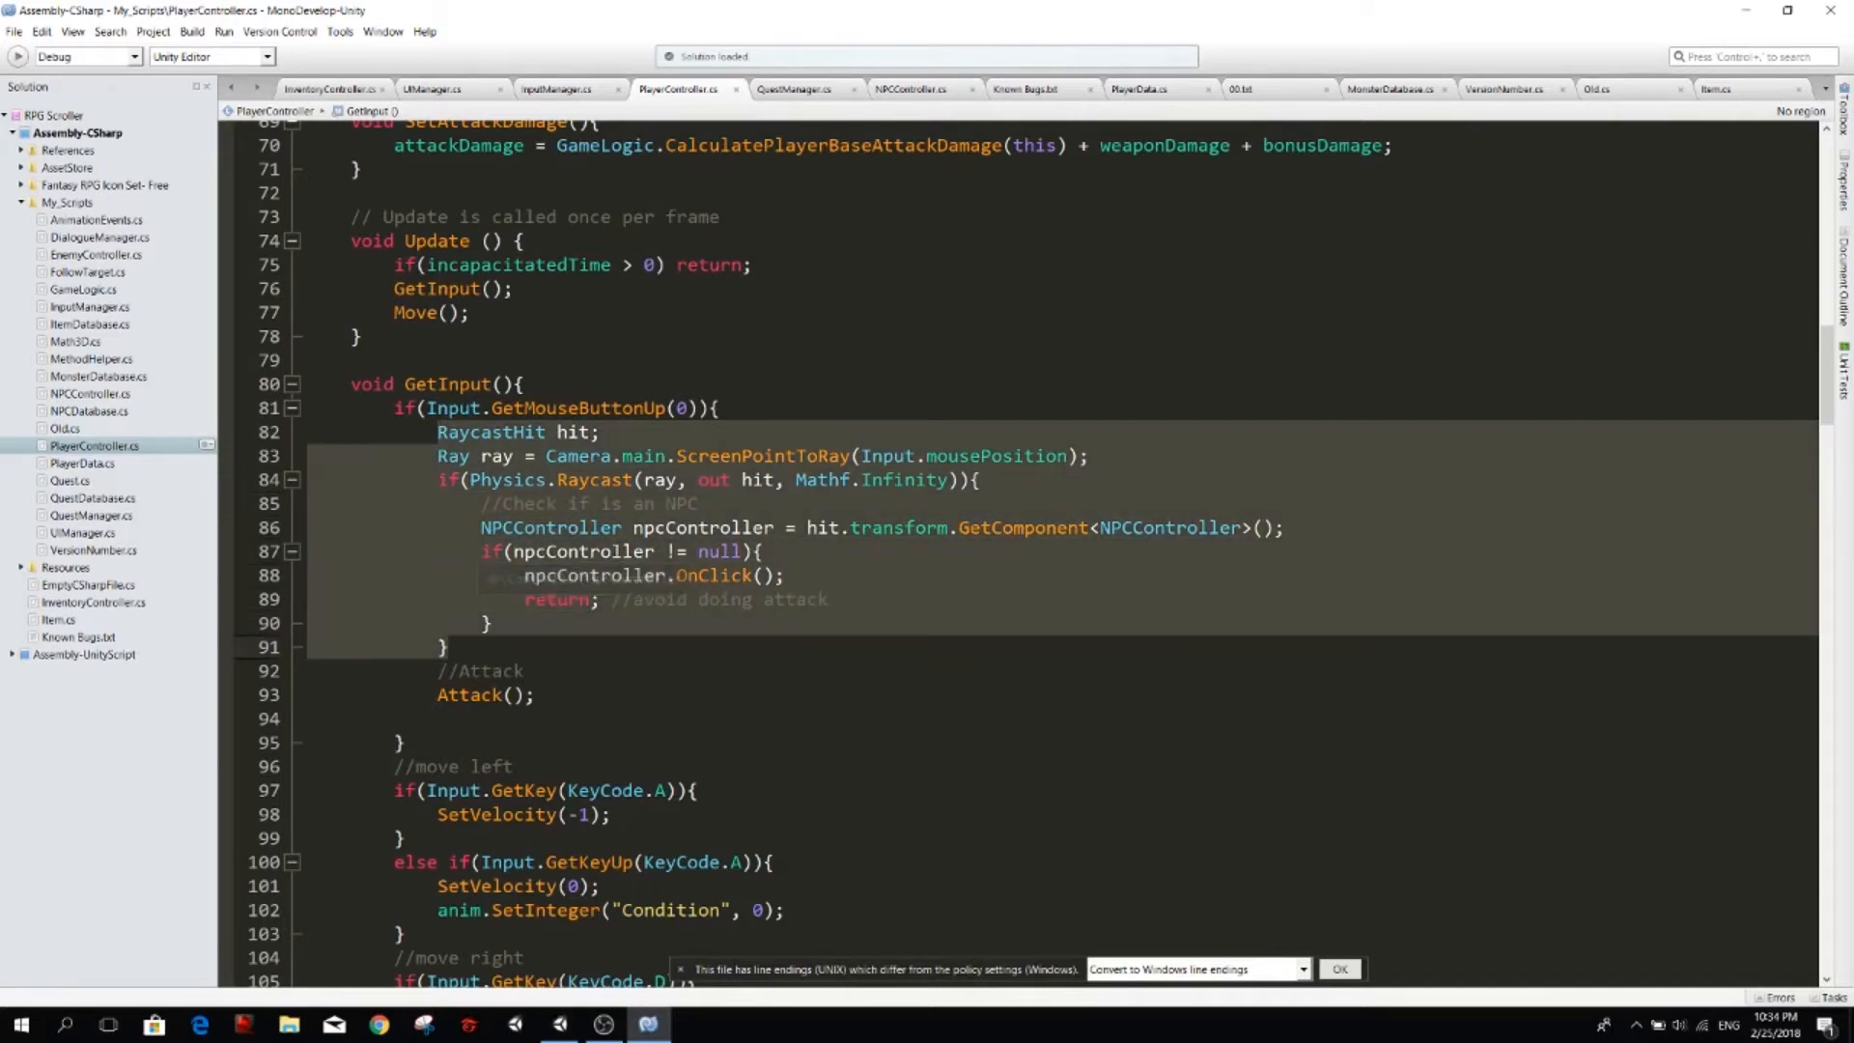
key(Delete)
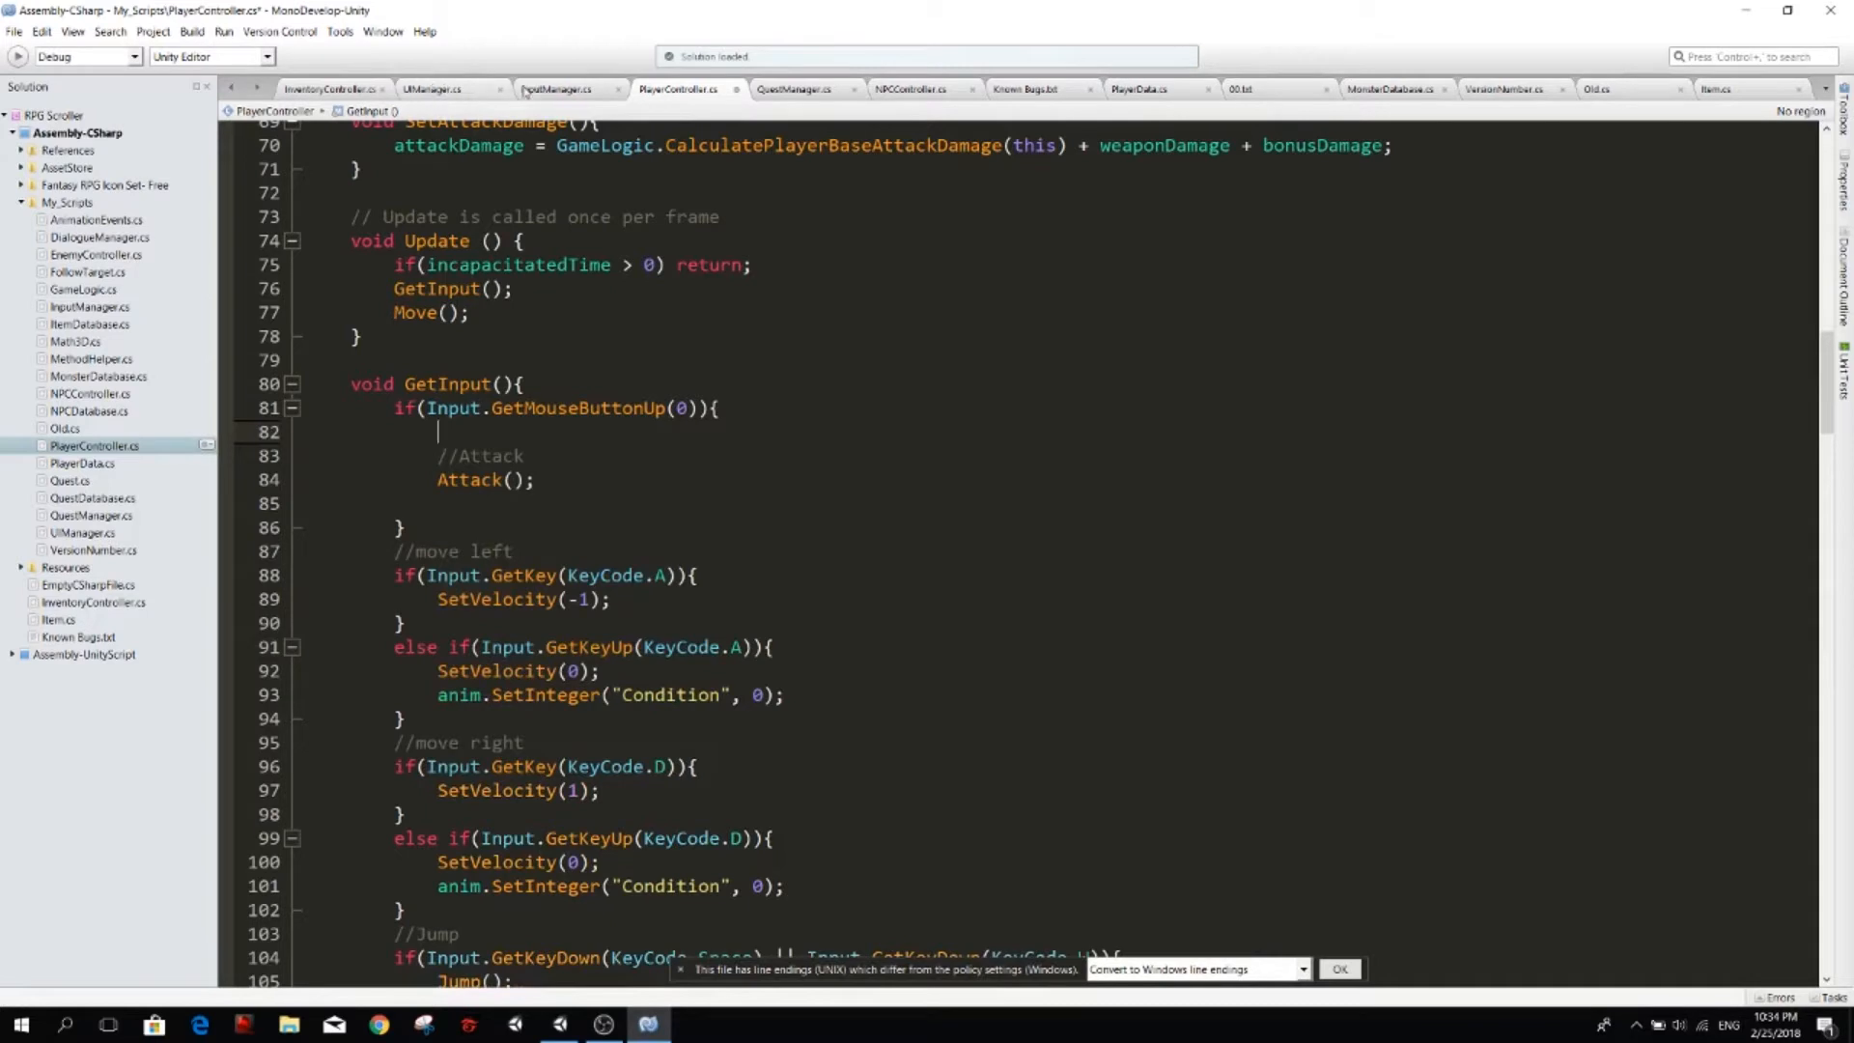
key(ctrl+s)
Paste the raycast NPC block below OnPressUp in InputManager's Update and return to Unity.
click(582, 96)
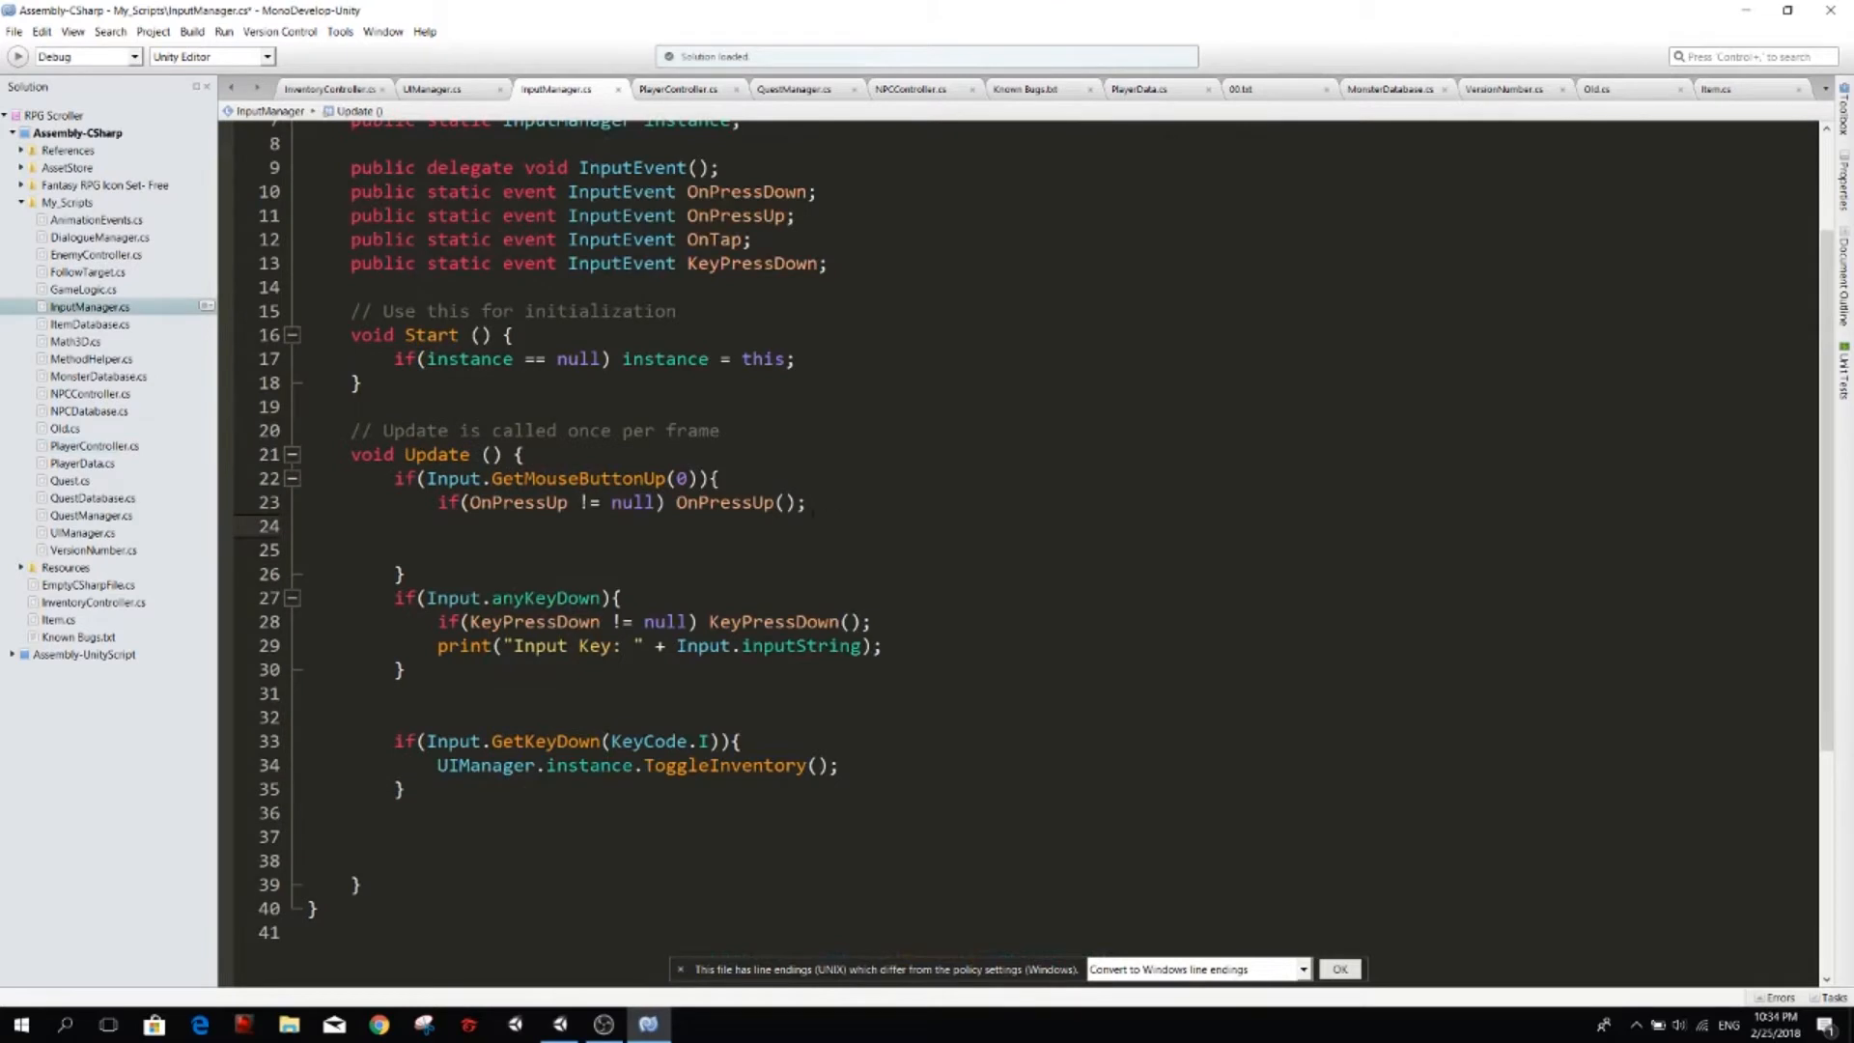
key(ctrl+v)
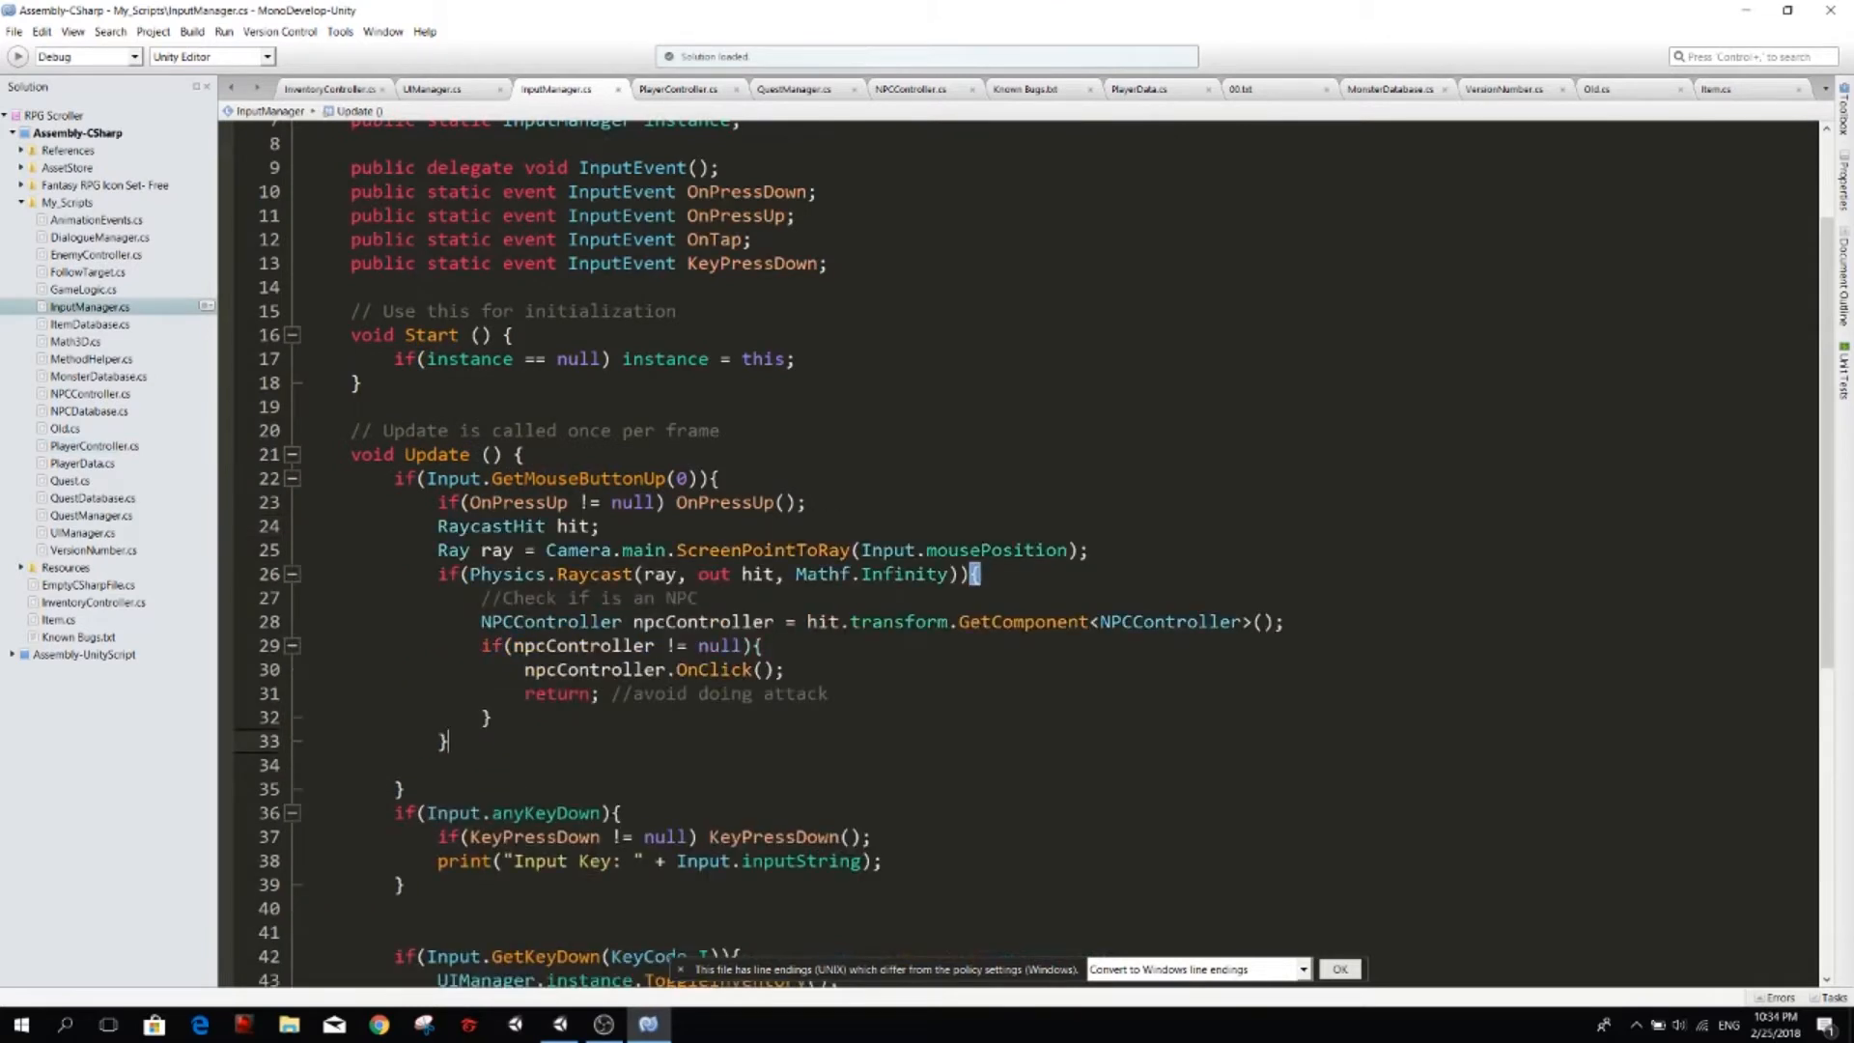
key(alt+Tab)
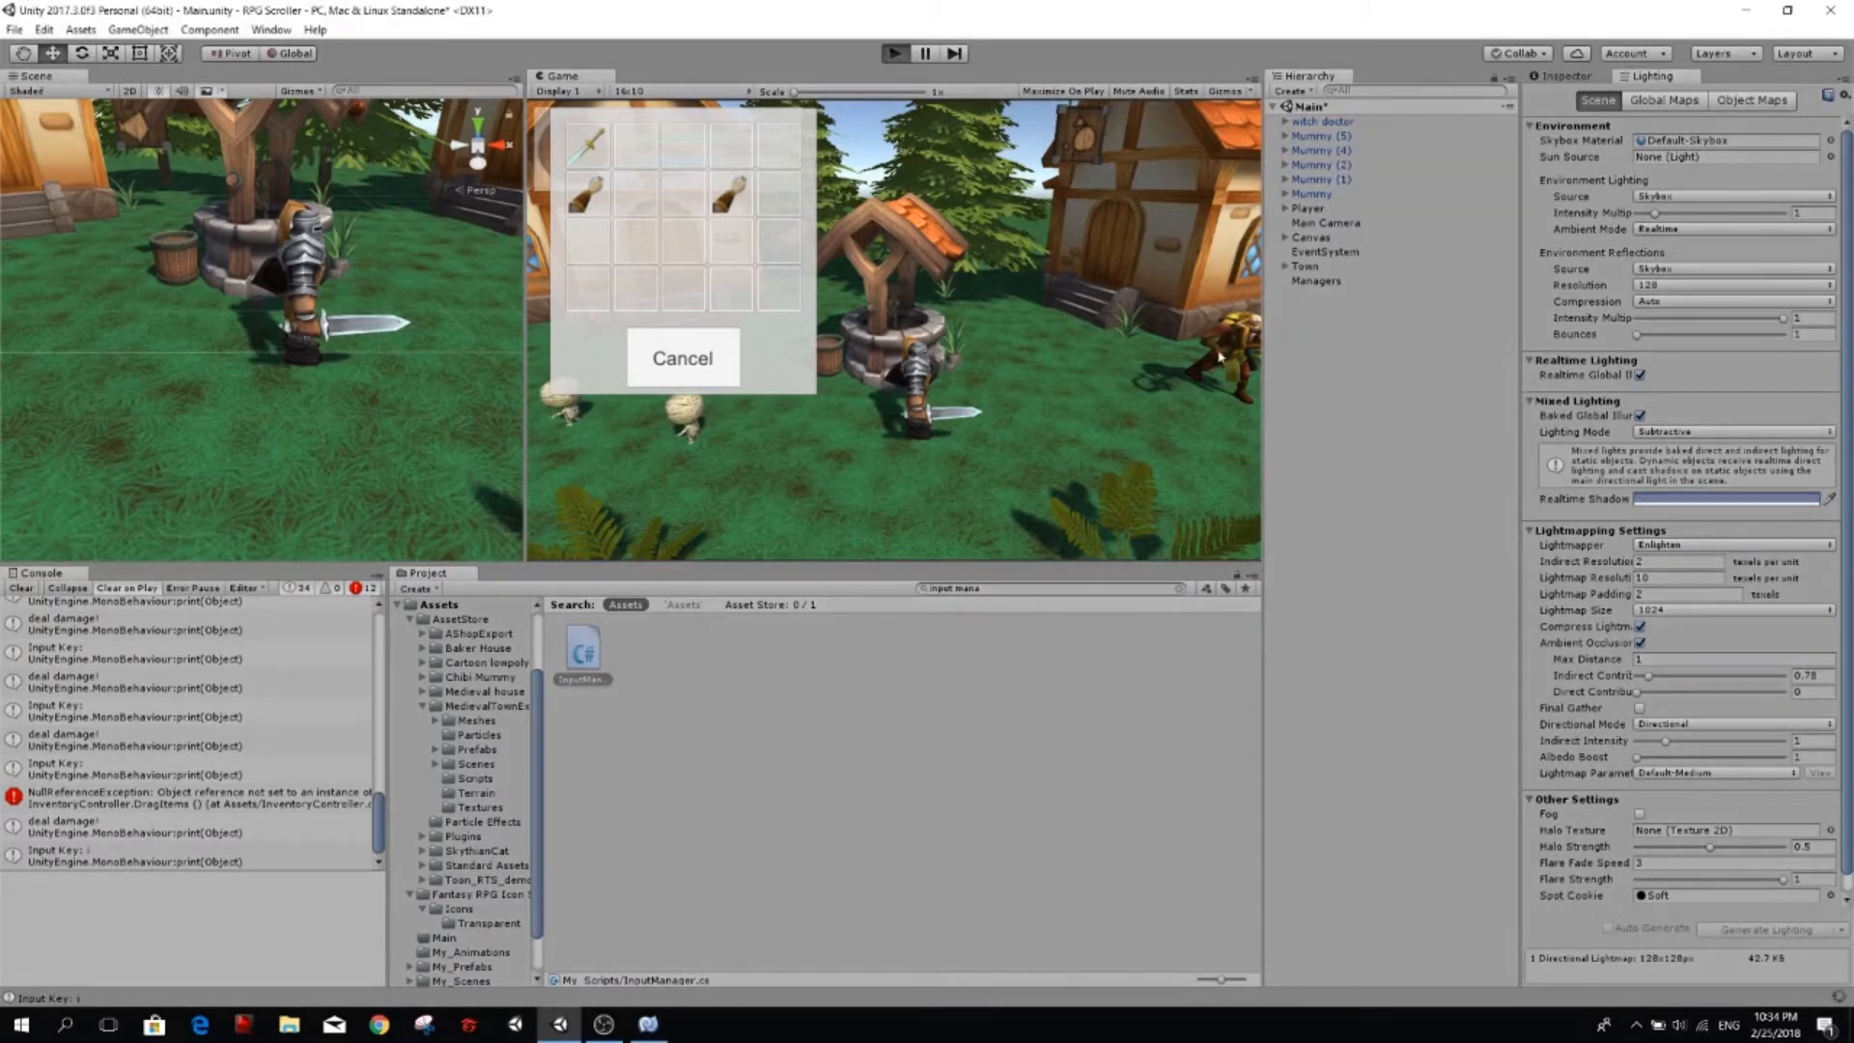
key(ctrl+p)
click(1560, 77)
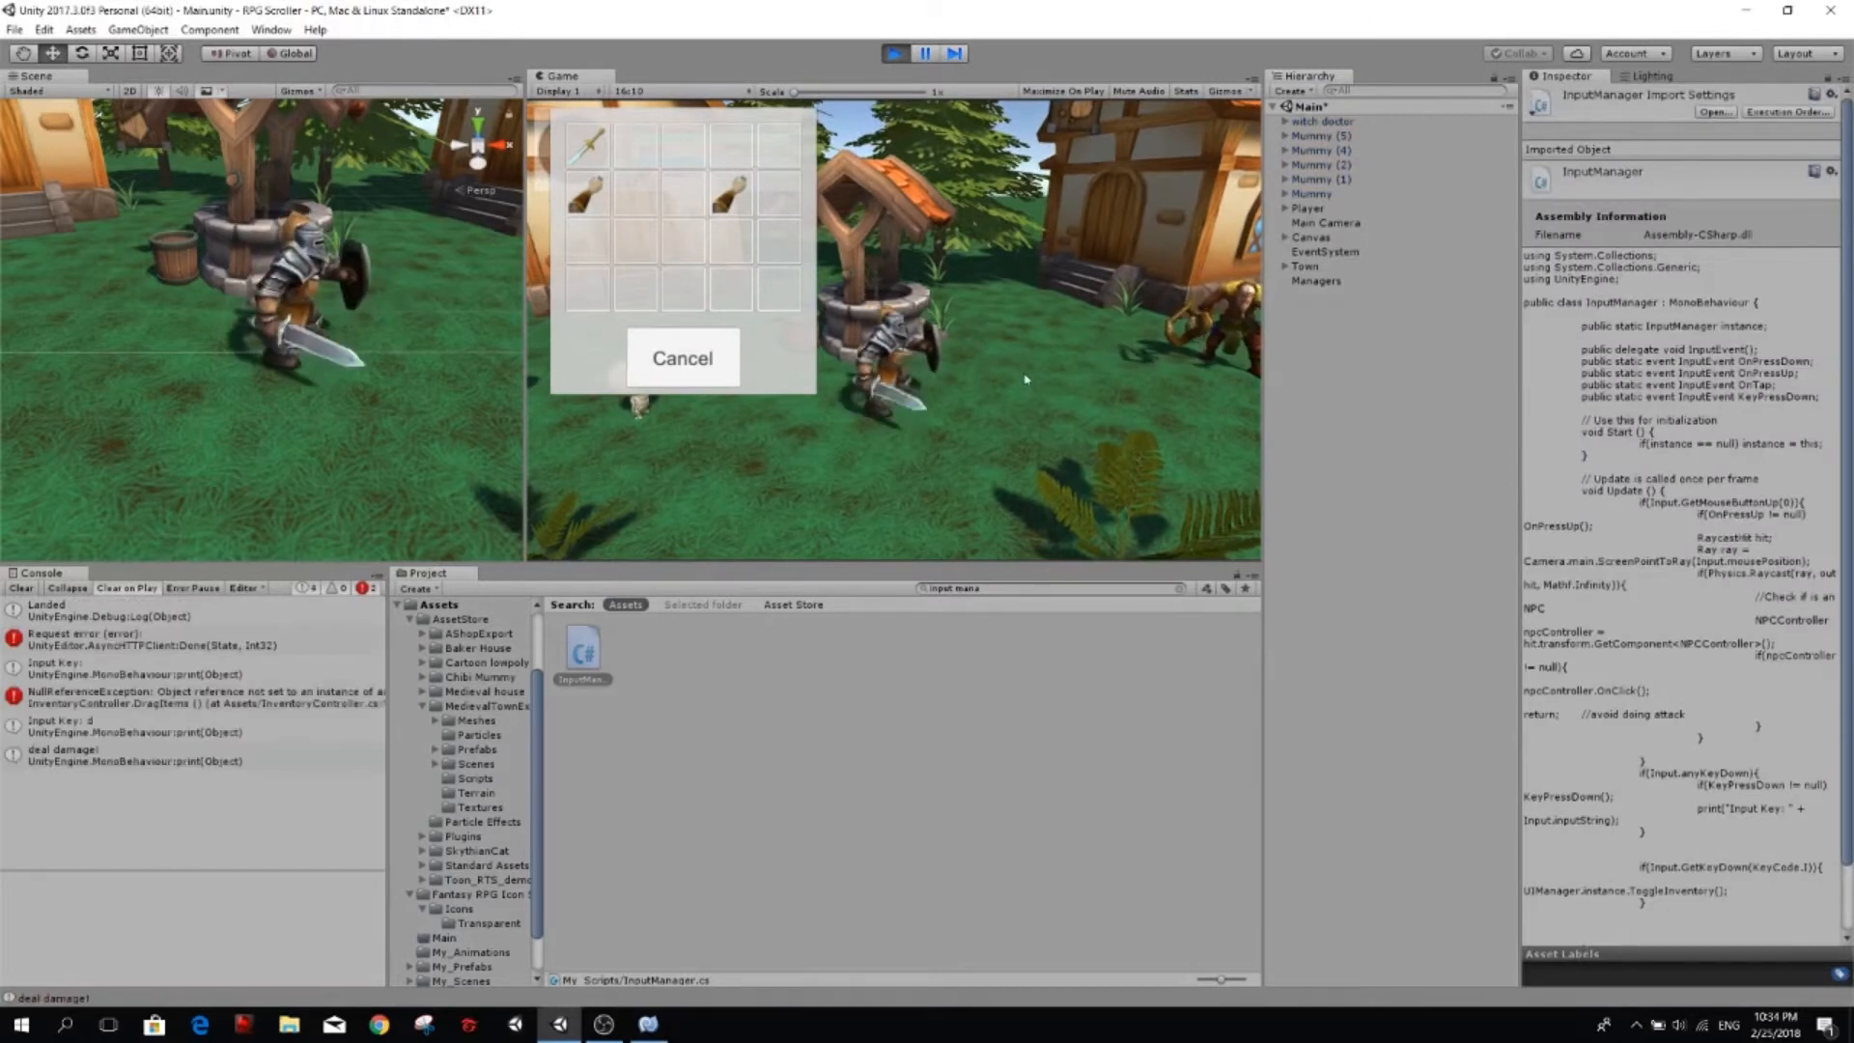
key(d)
click(1155, 316)
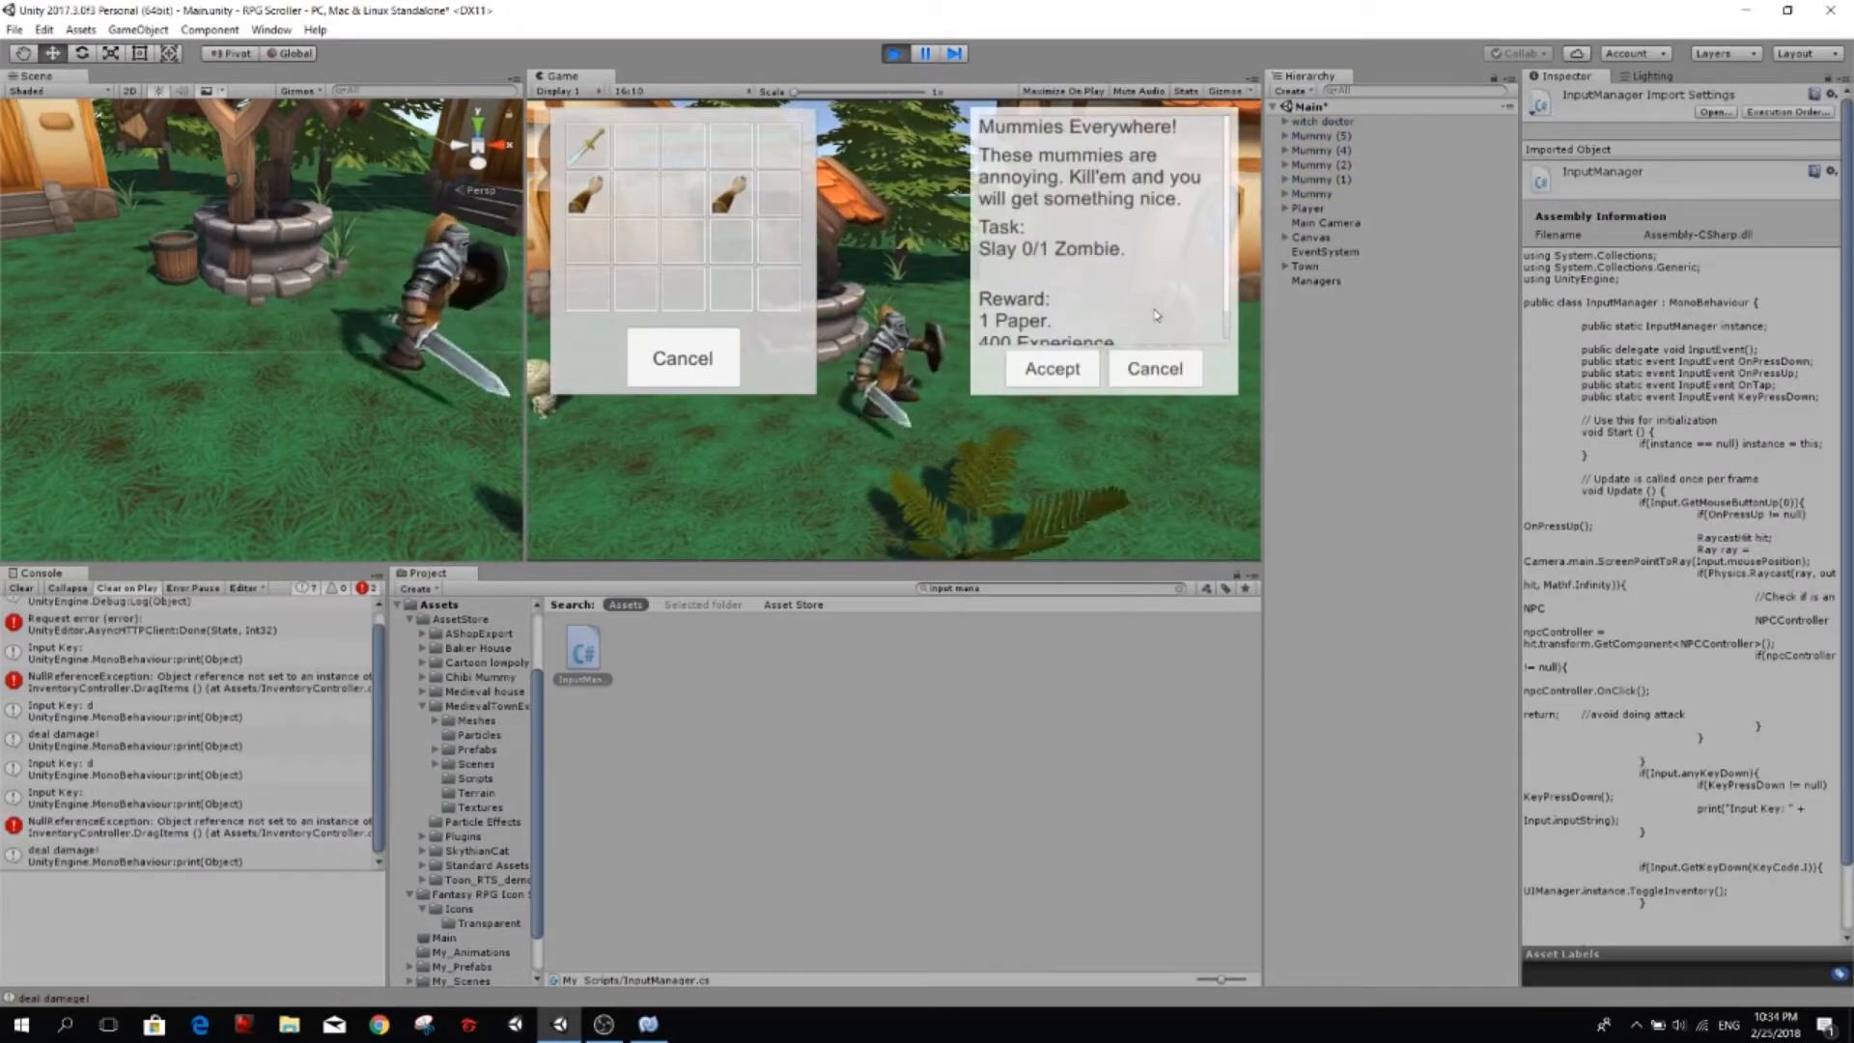
click(1153, 368)
key(ctrl+p)
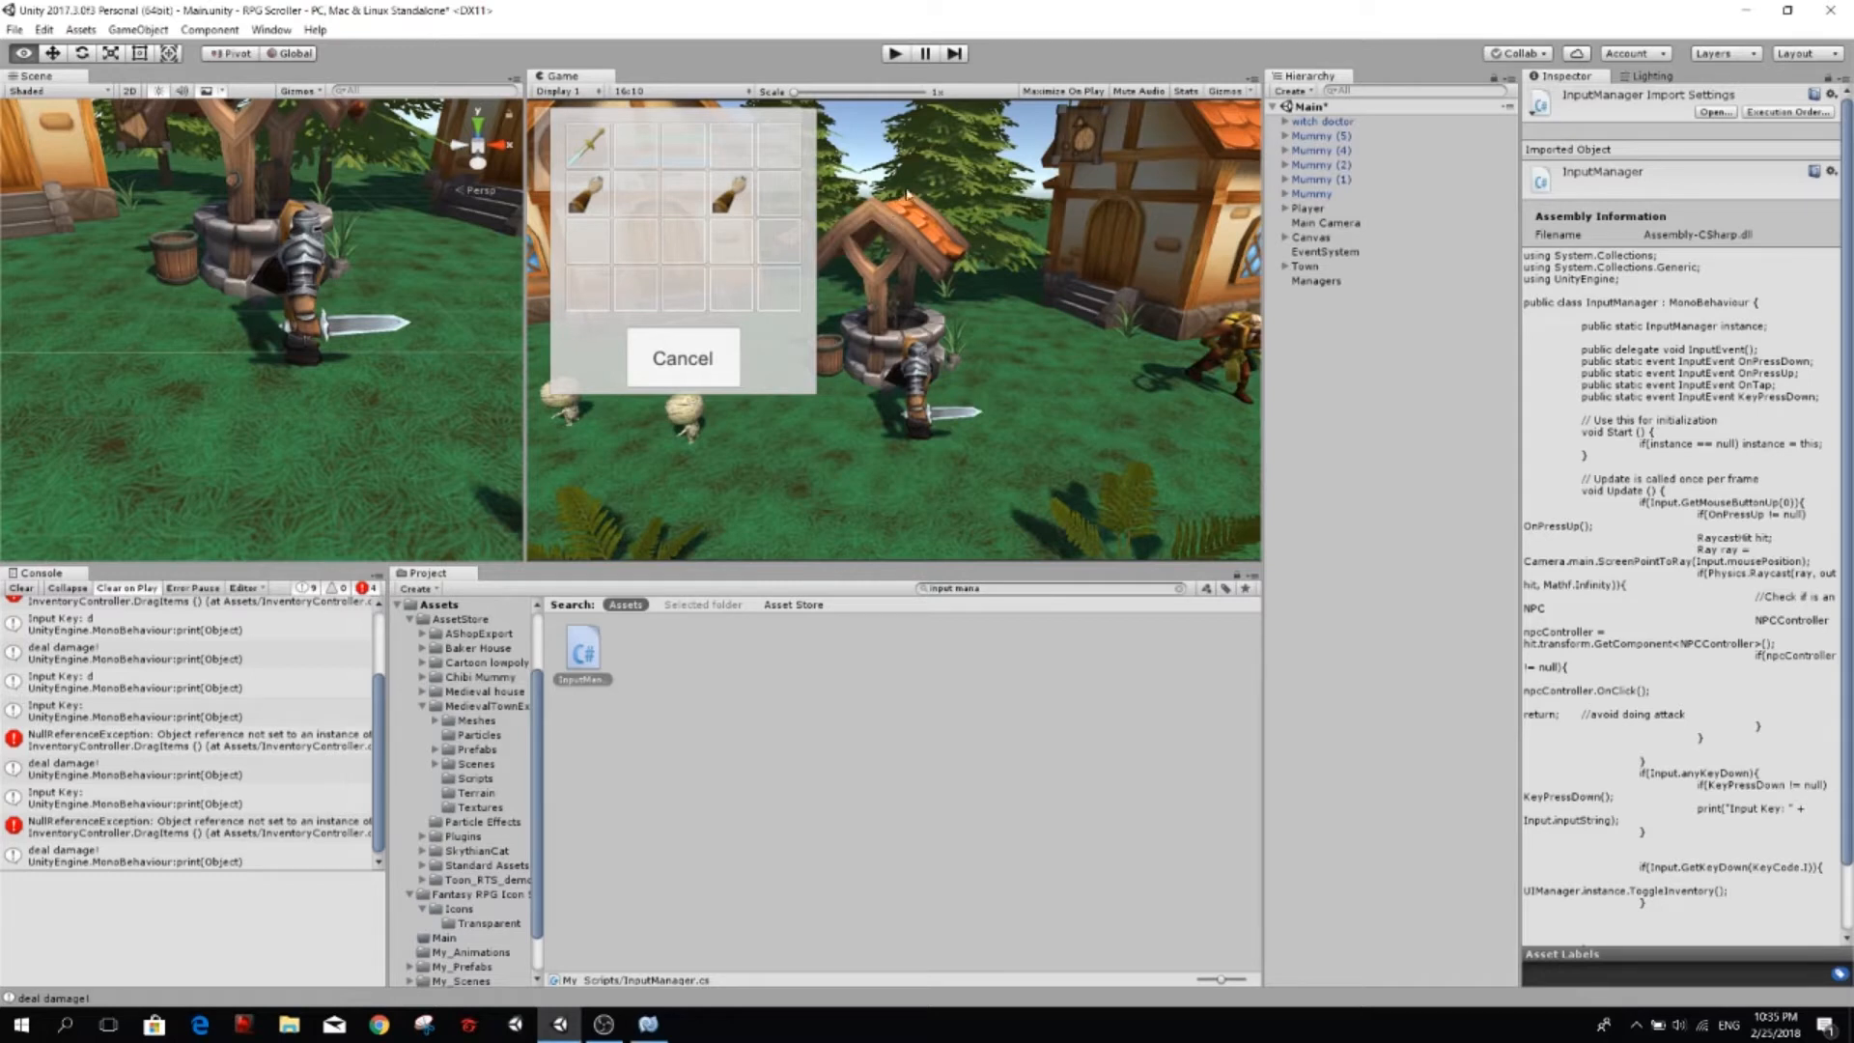
Create a new folder named Interfaces inside Assets/My_Scripts.
click(720, 640)
click(453, 606)
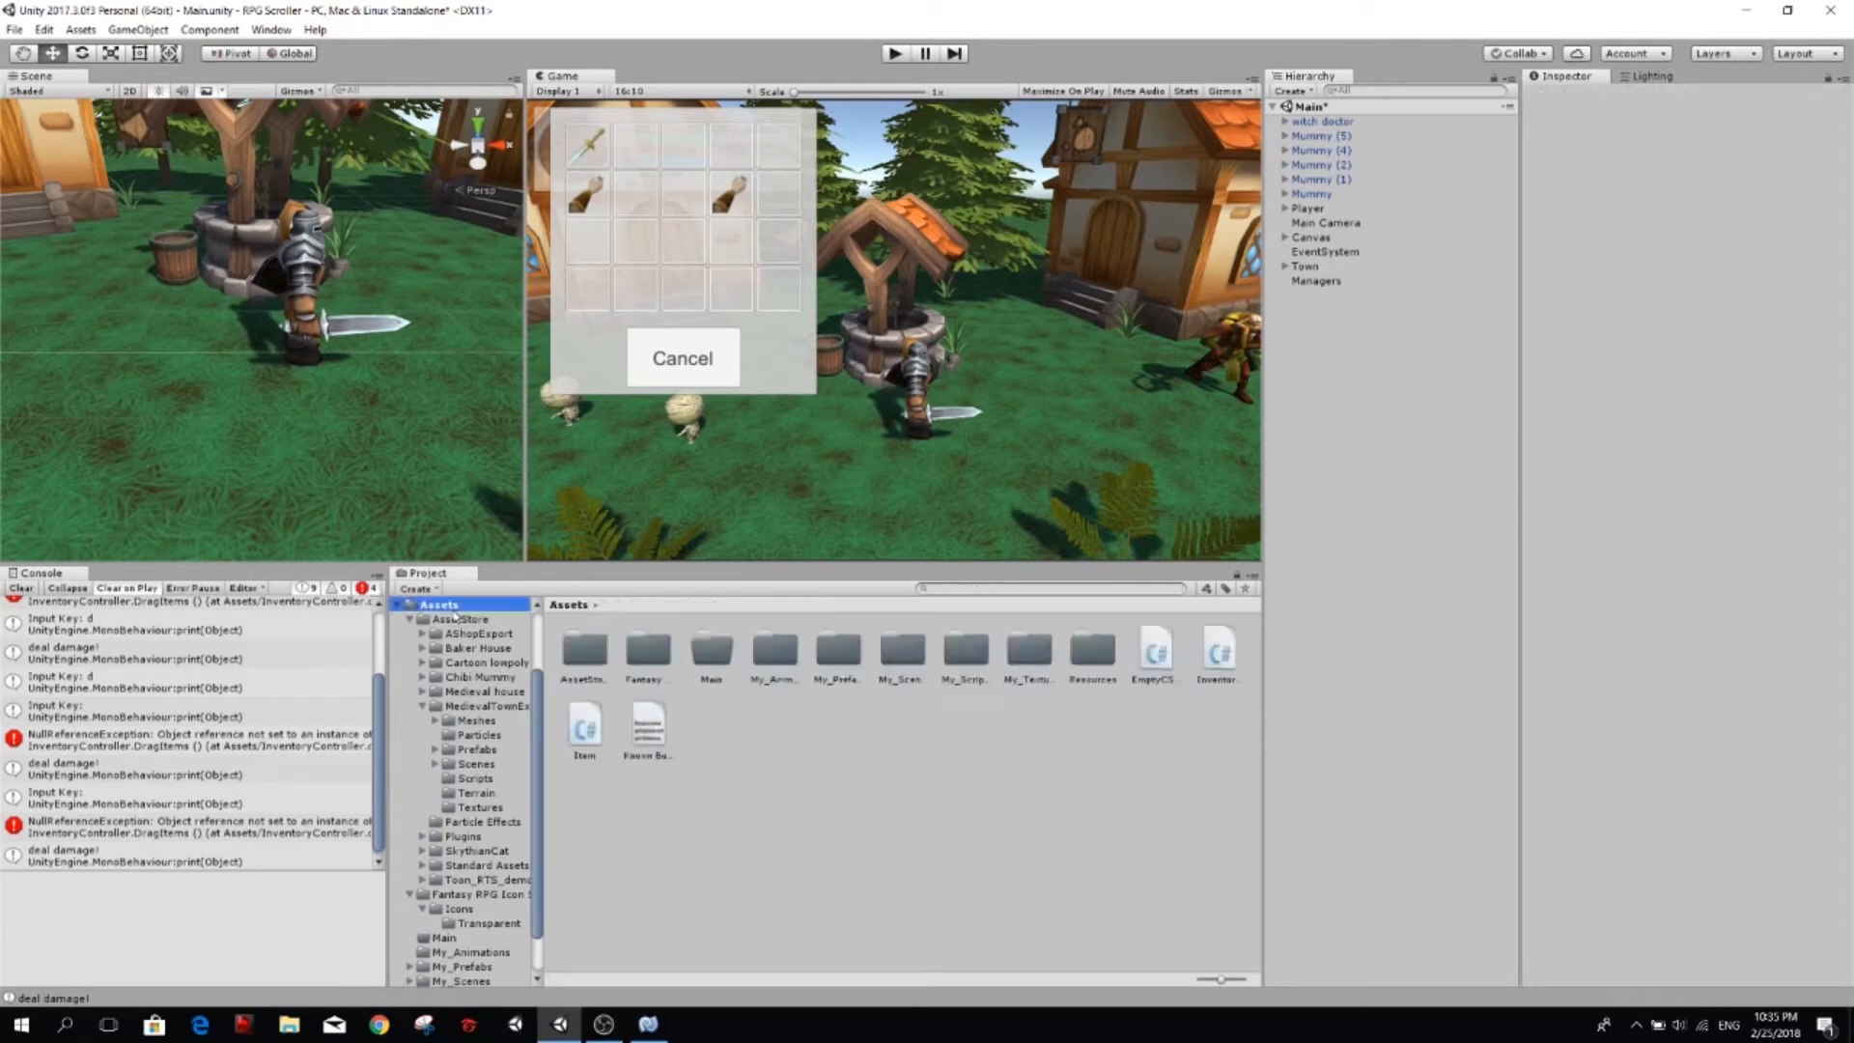
double_click(974, 656)
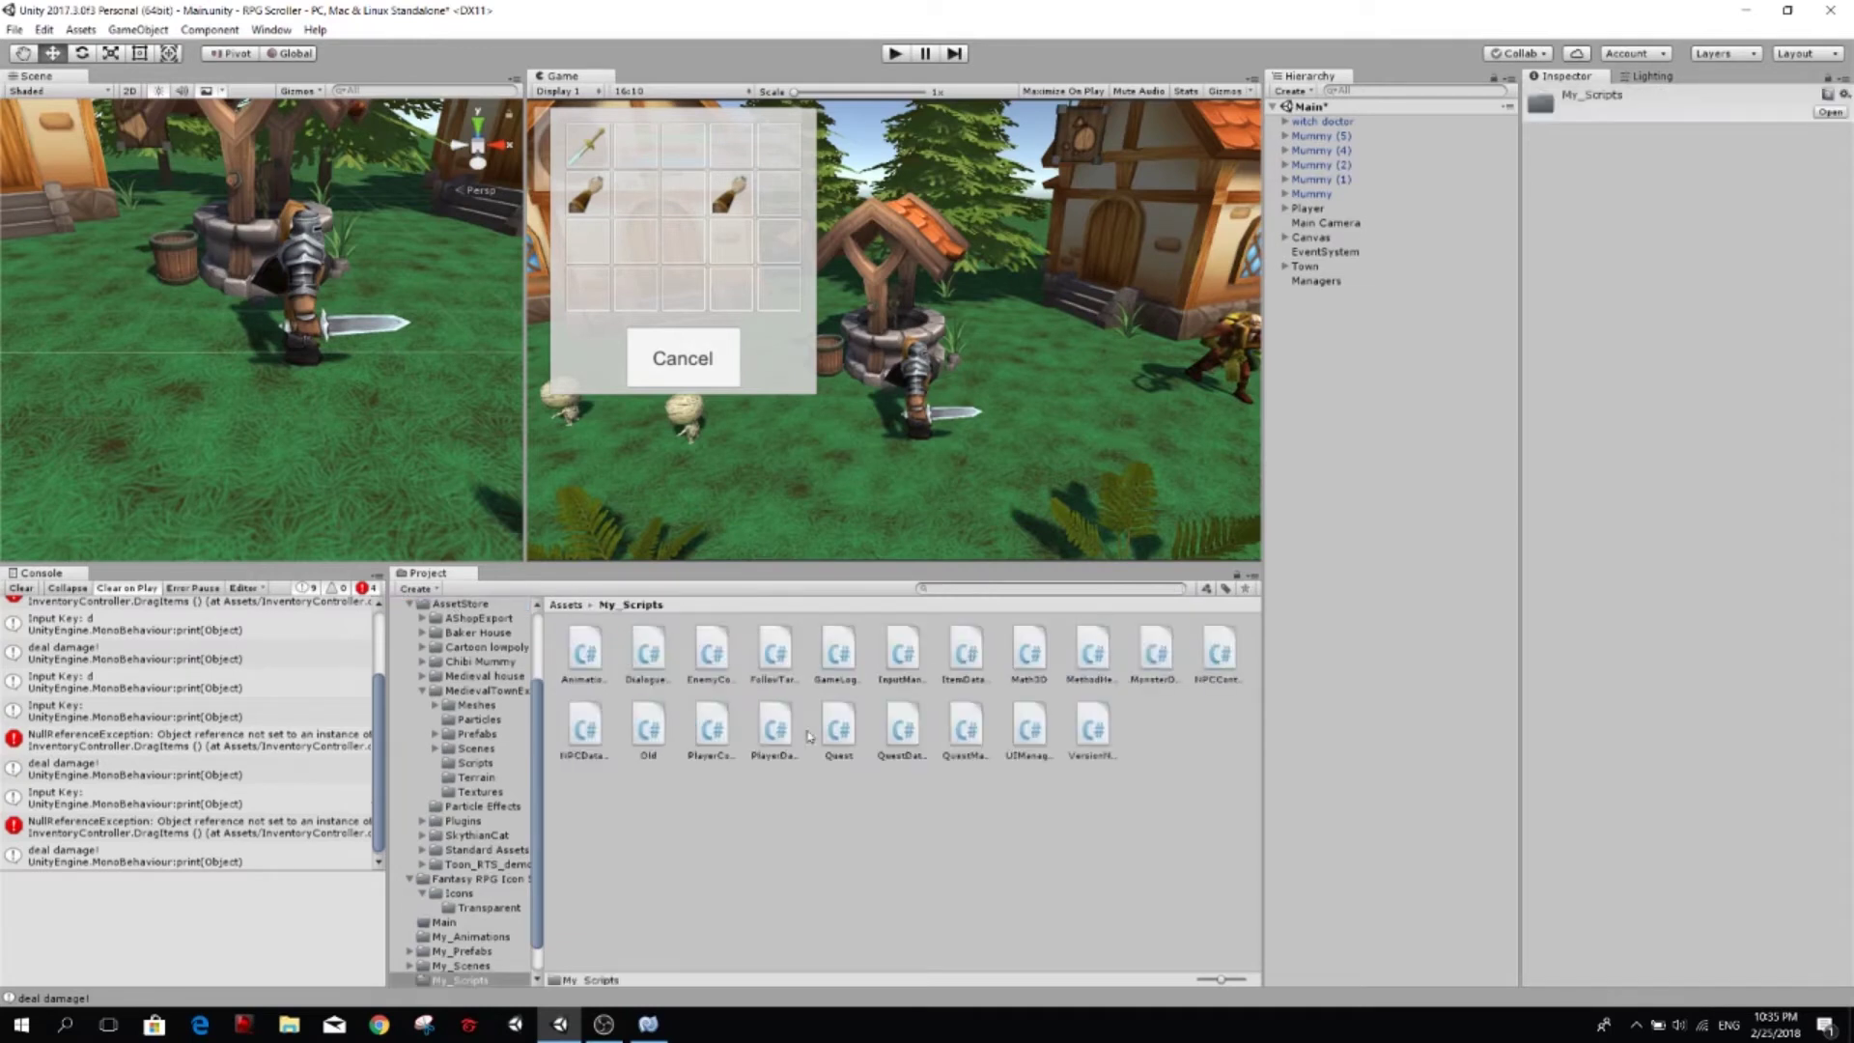
right_click(855, 814)
click(1203, 424)
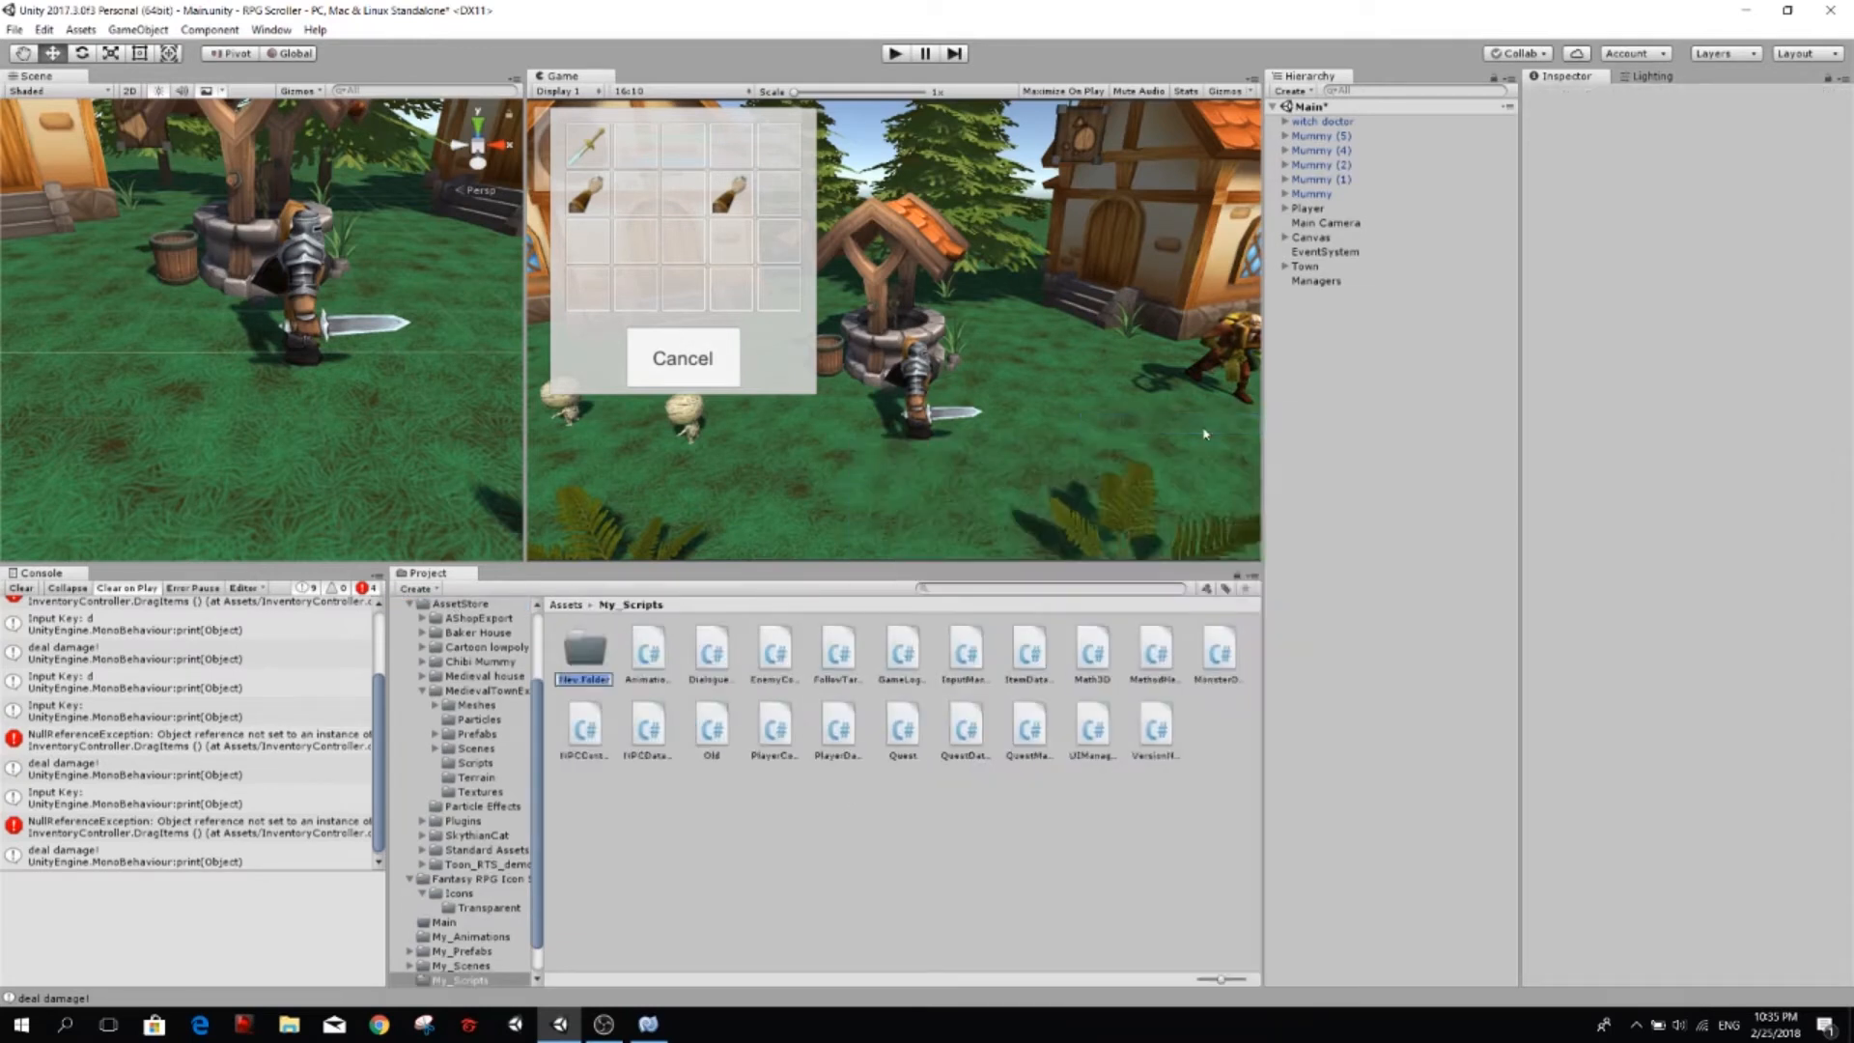
text(Interface)
key(Return)
key(F2)
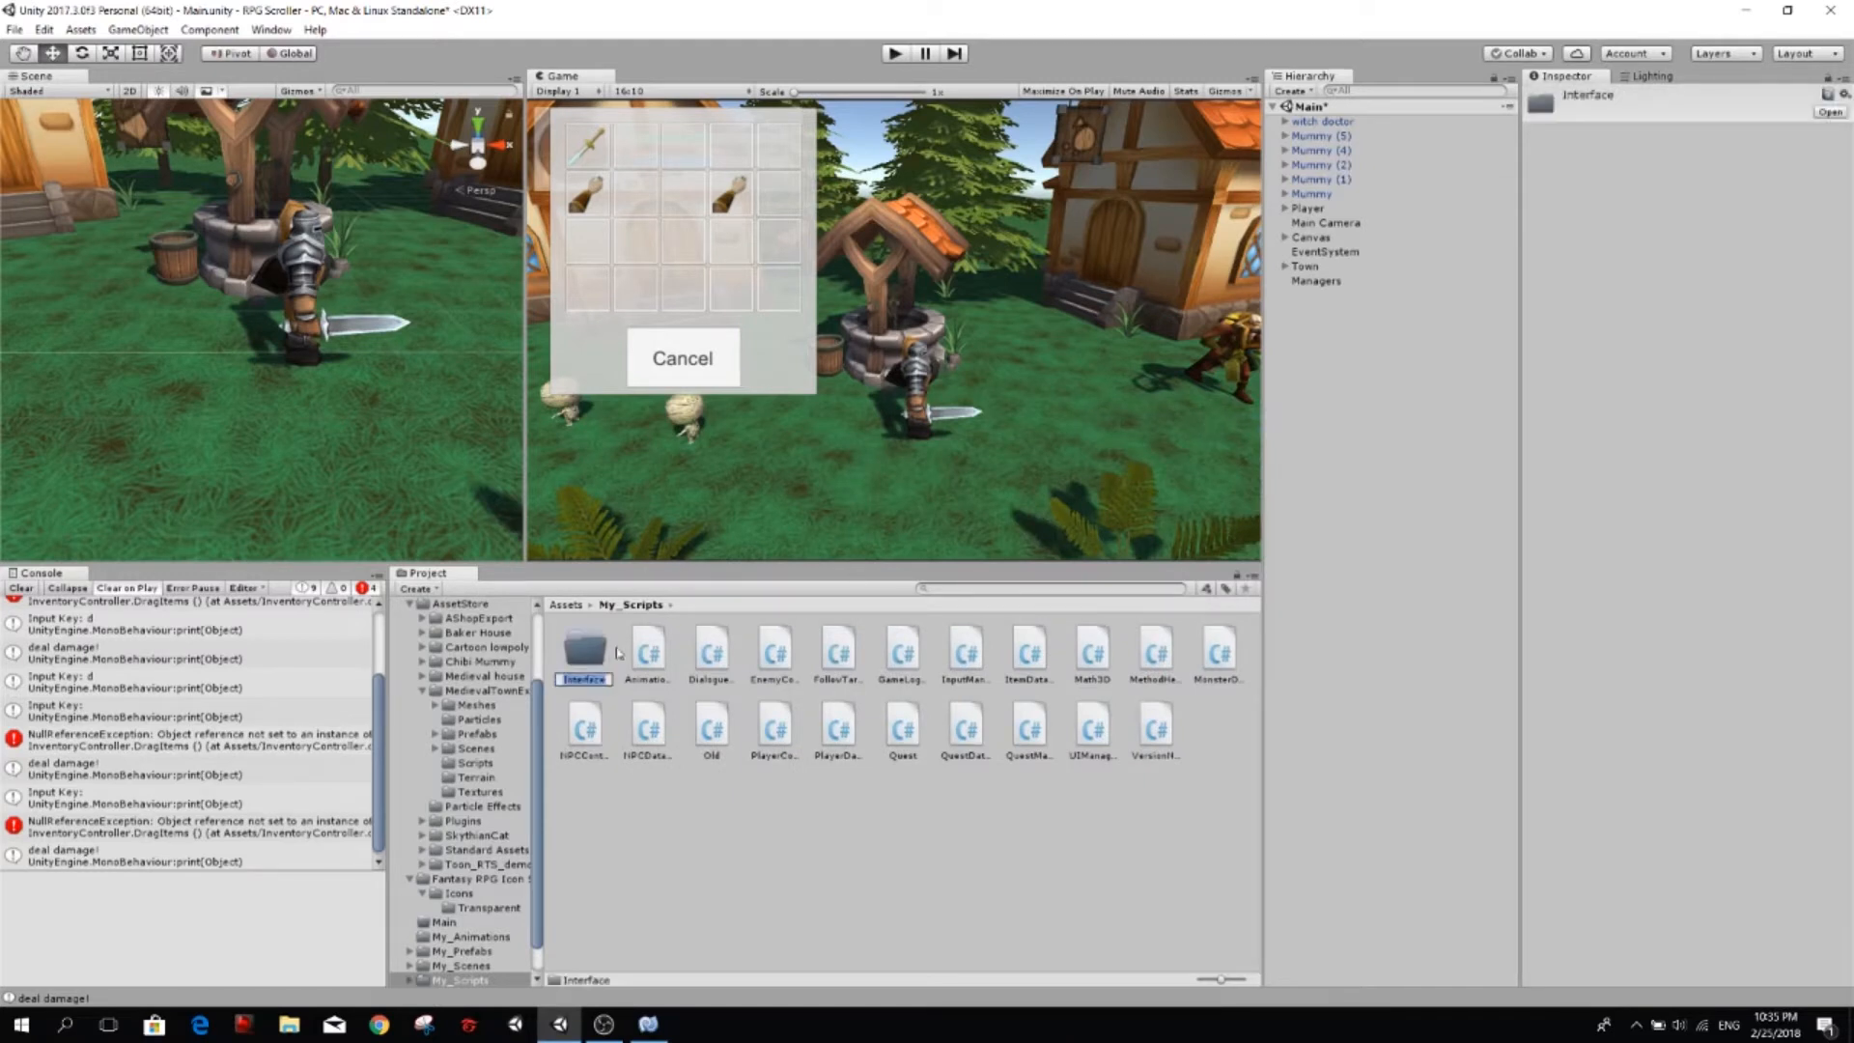
text(s)
key(Return)
Create a new C# script named IClickable inside the Interfaces folder.
double_click(580, 652)
right_click(634, 669)
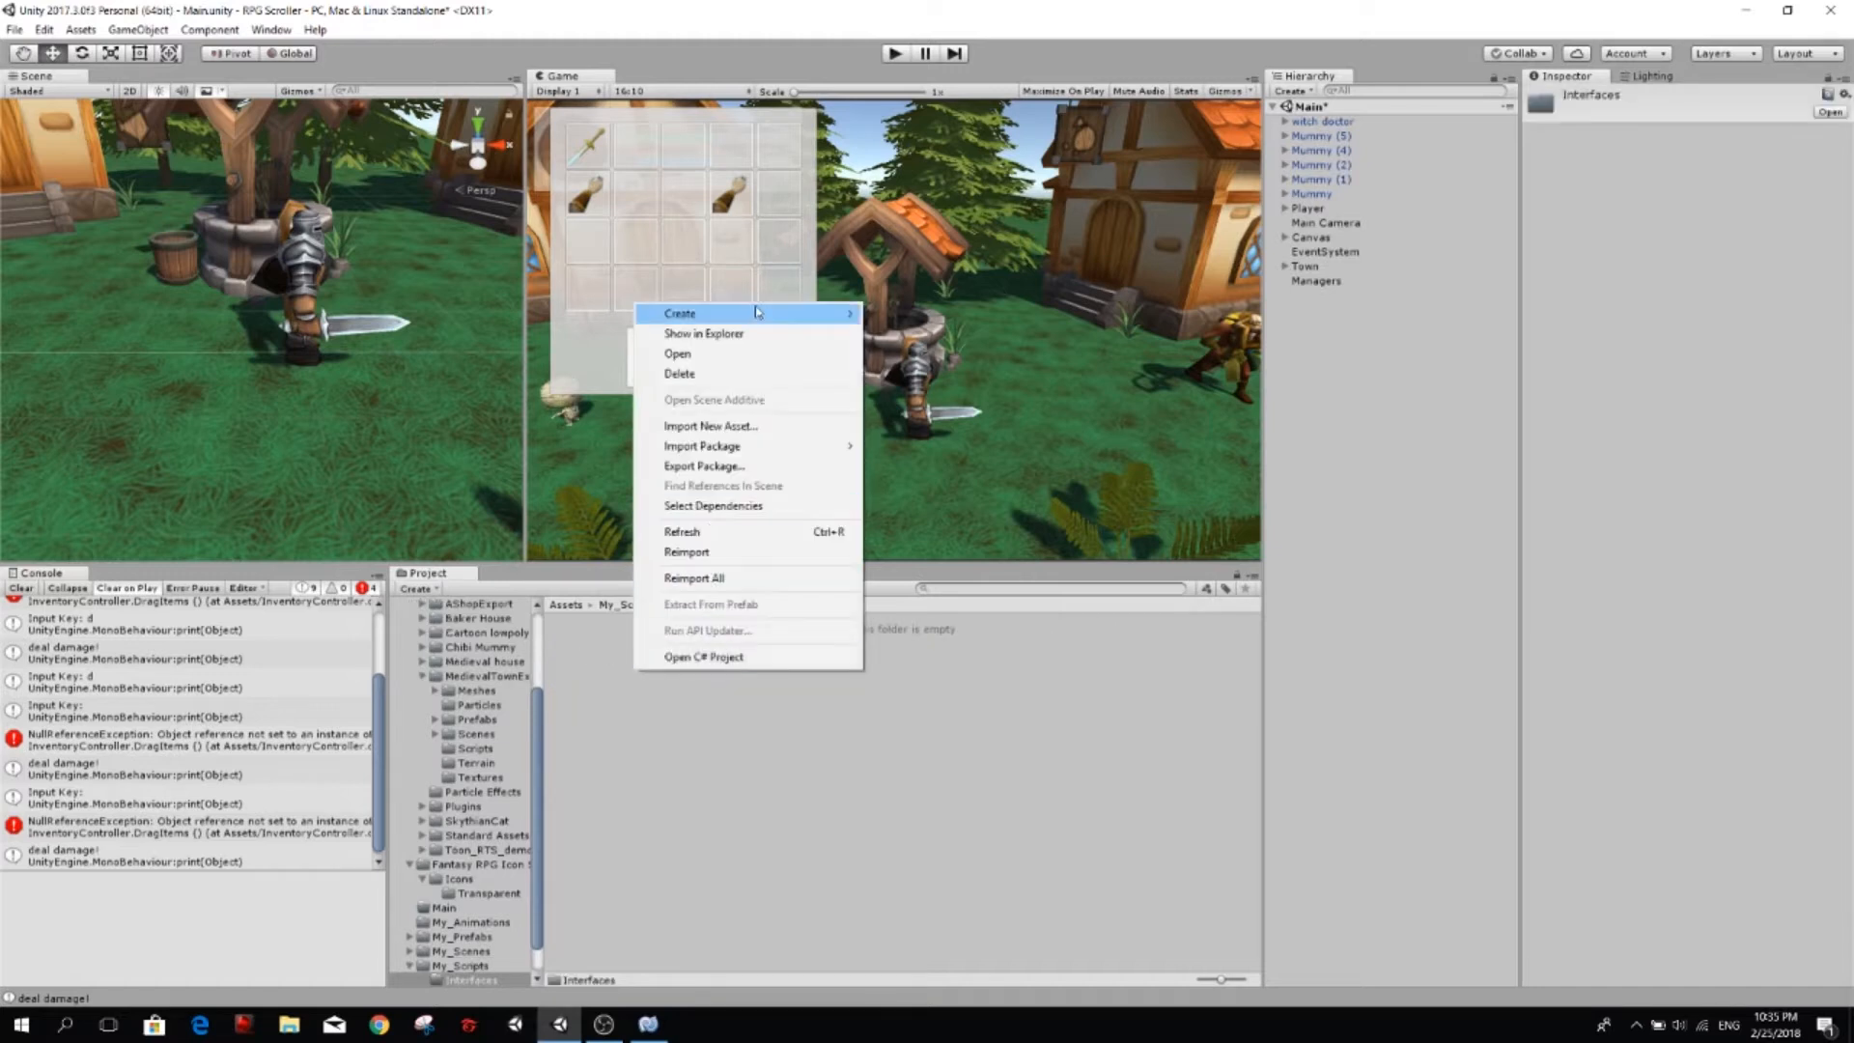
click(939, 343)
text(I)
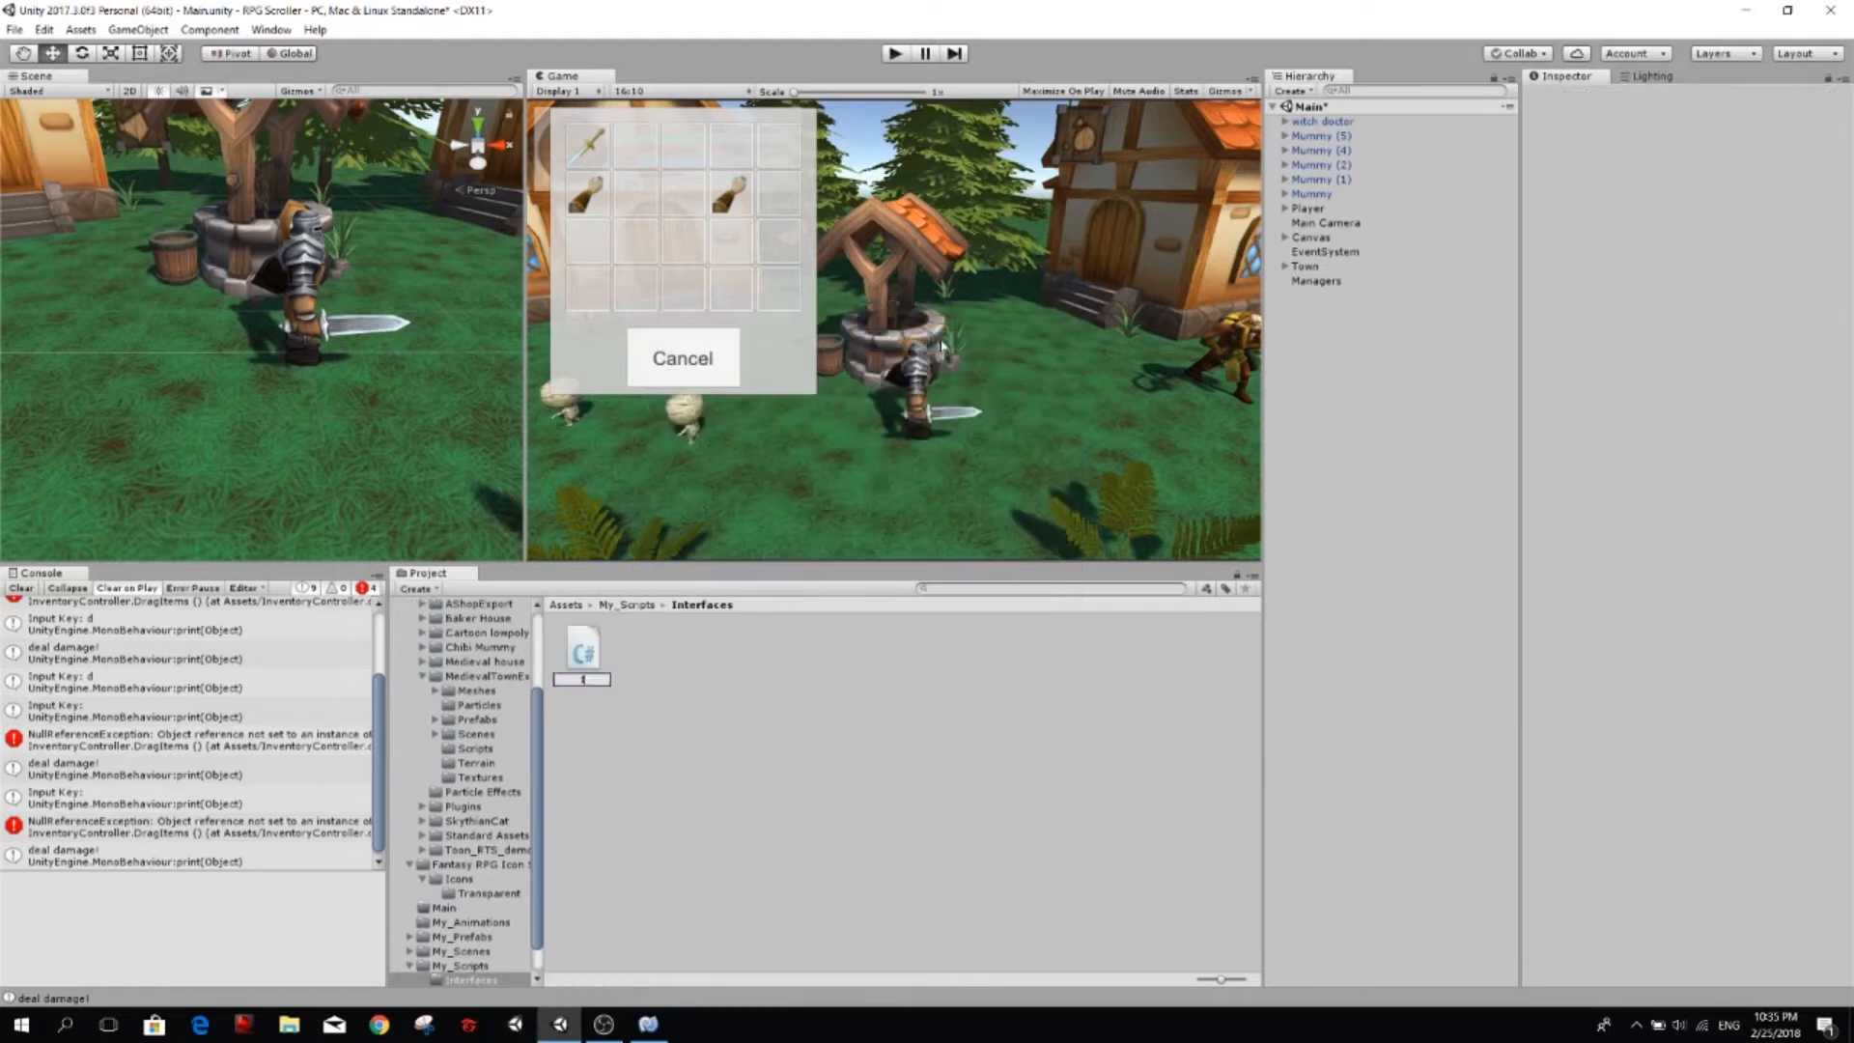
text(Clickable)
key(Return)
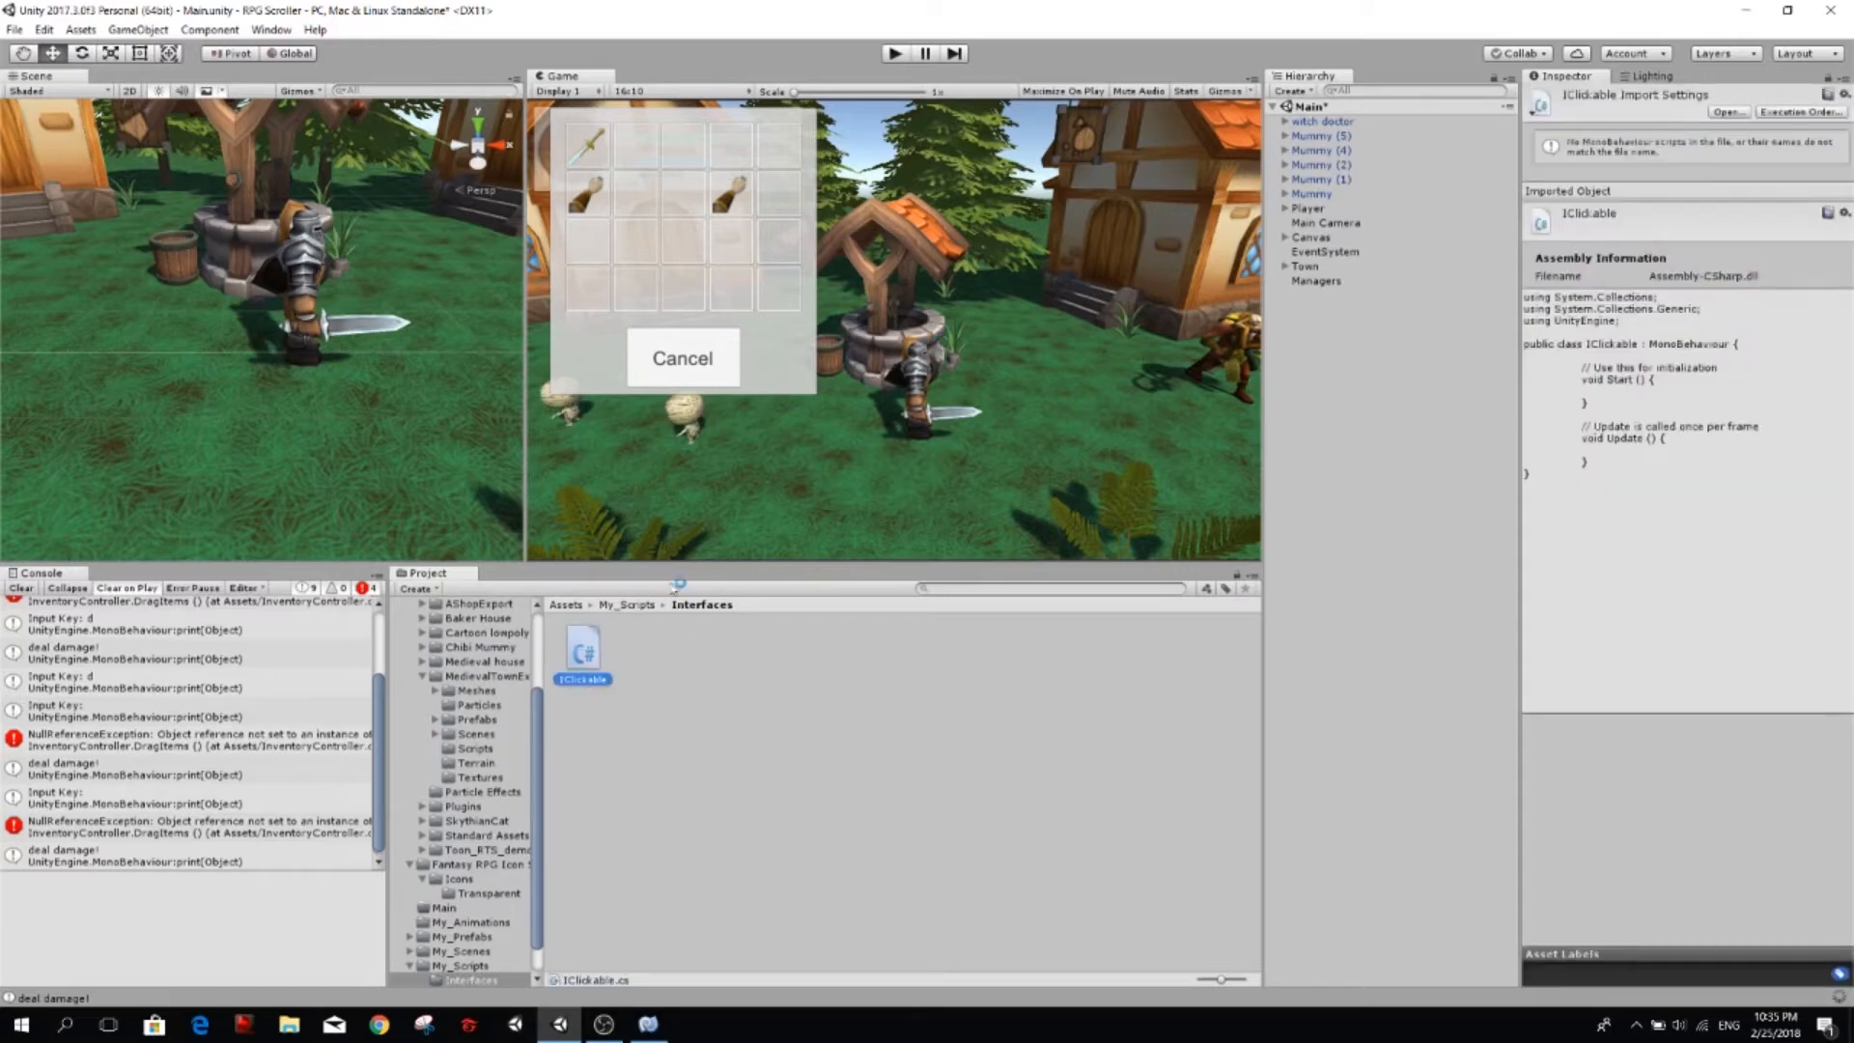
Turn IClickable into a public interface, removing the MonoBehaviour base and using lines.
click(648, 1024)
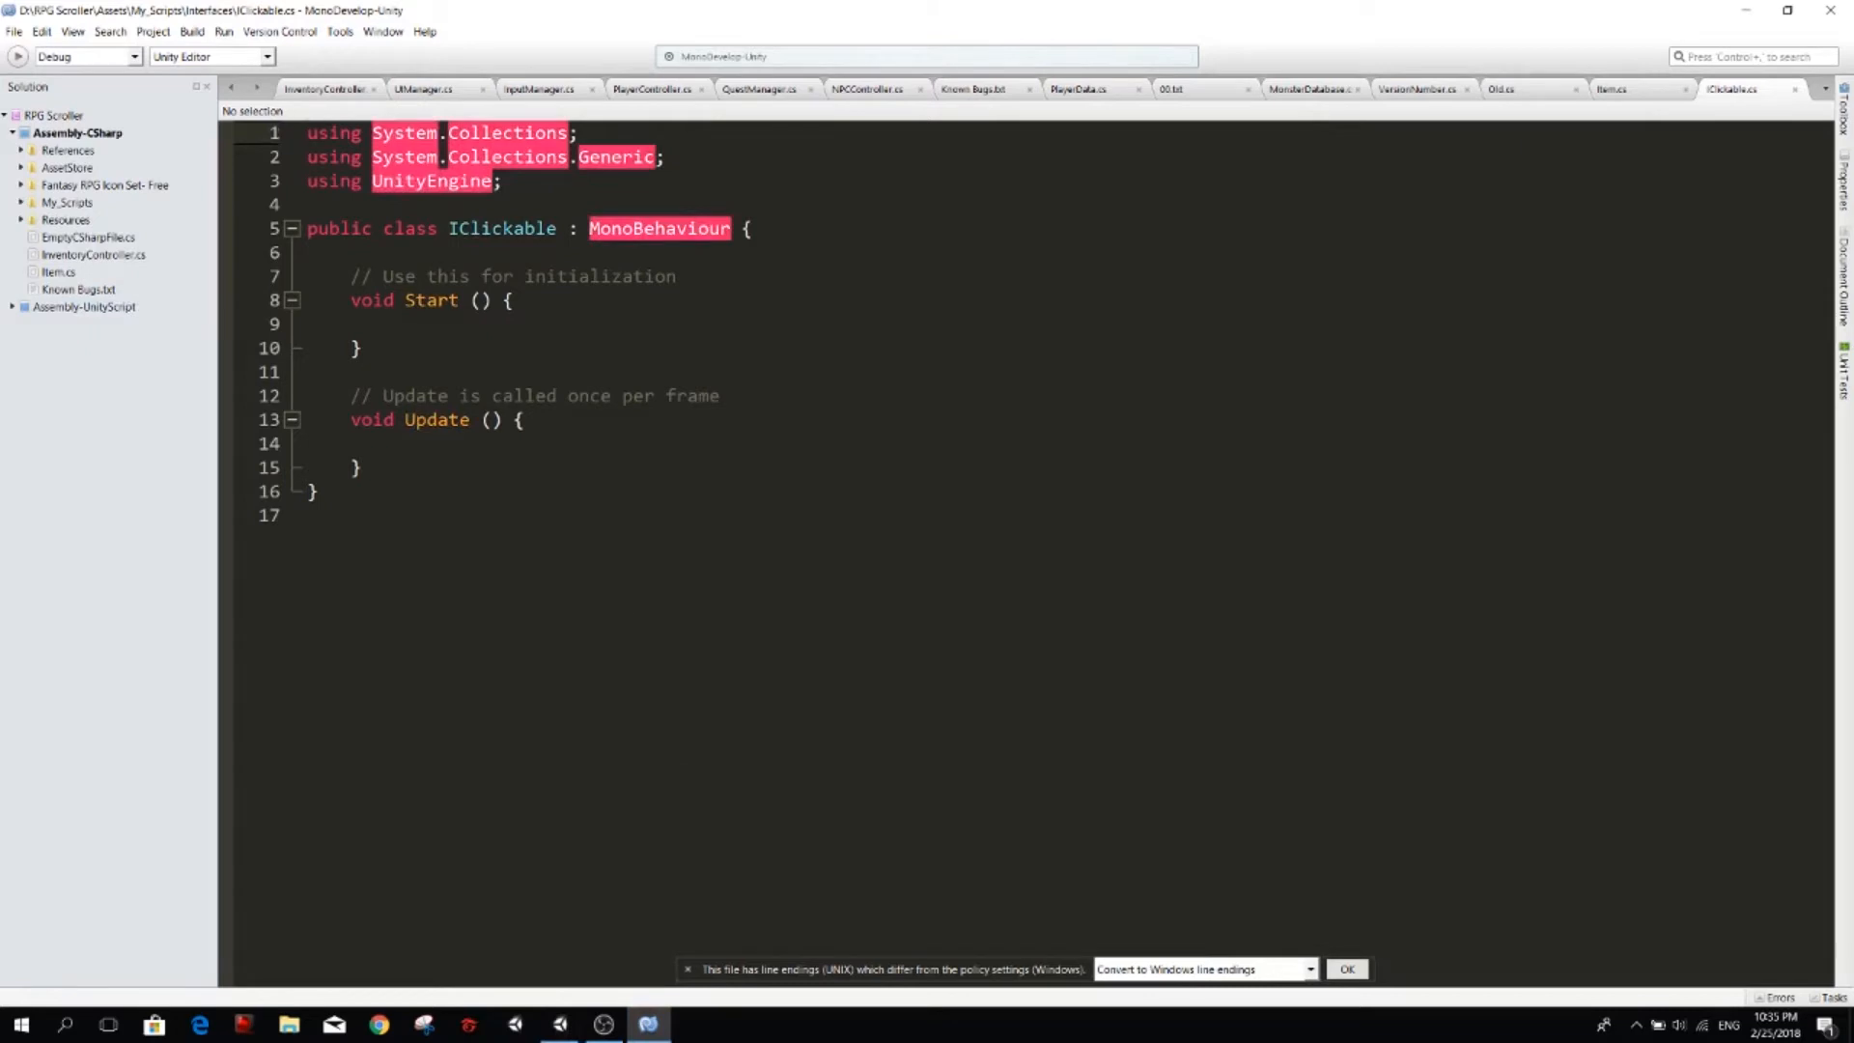
click(570, 183)
click(492, 228)
double_click(409, 229)
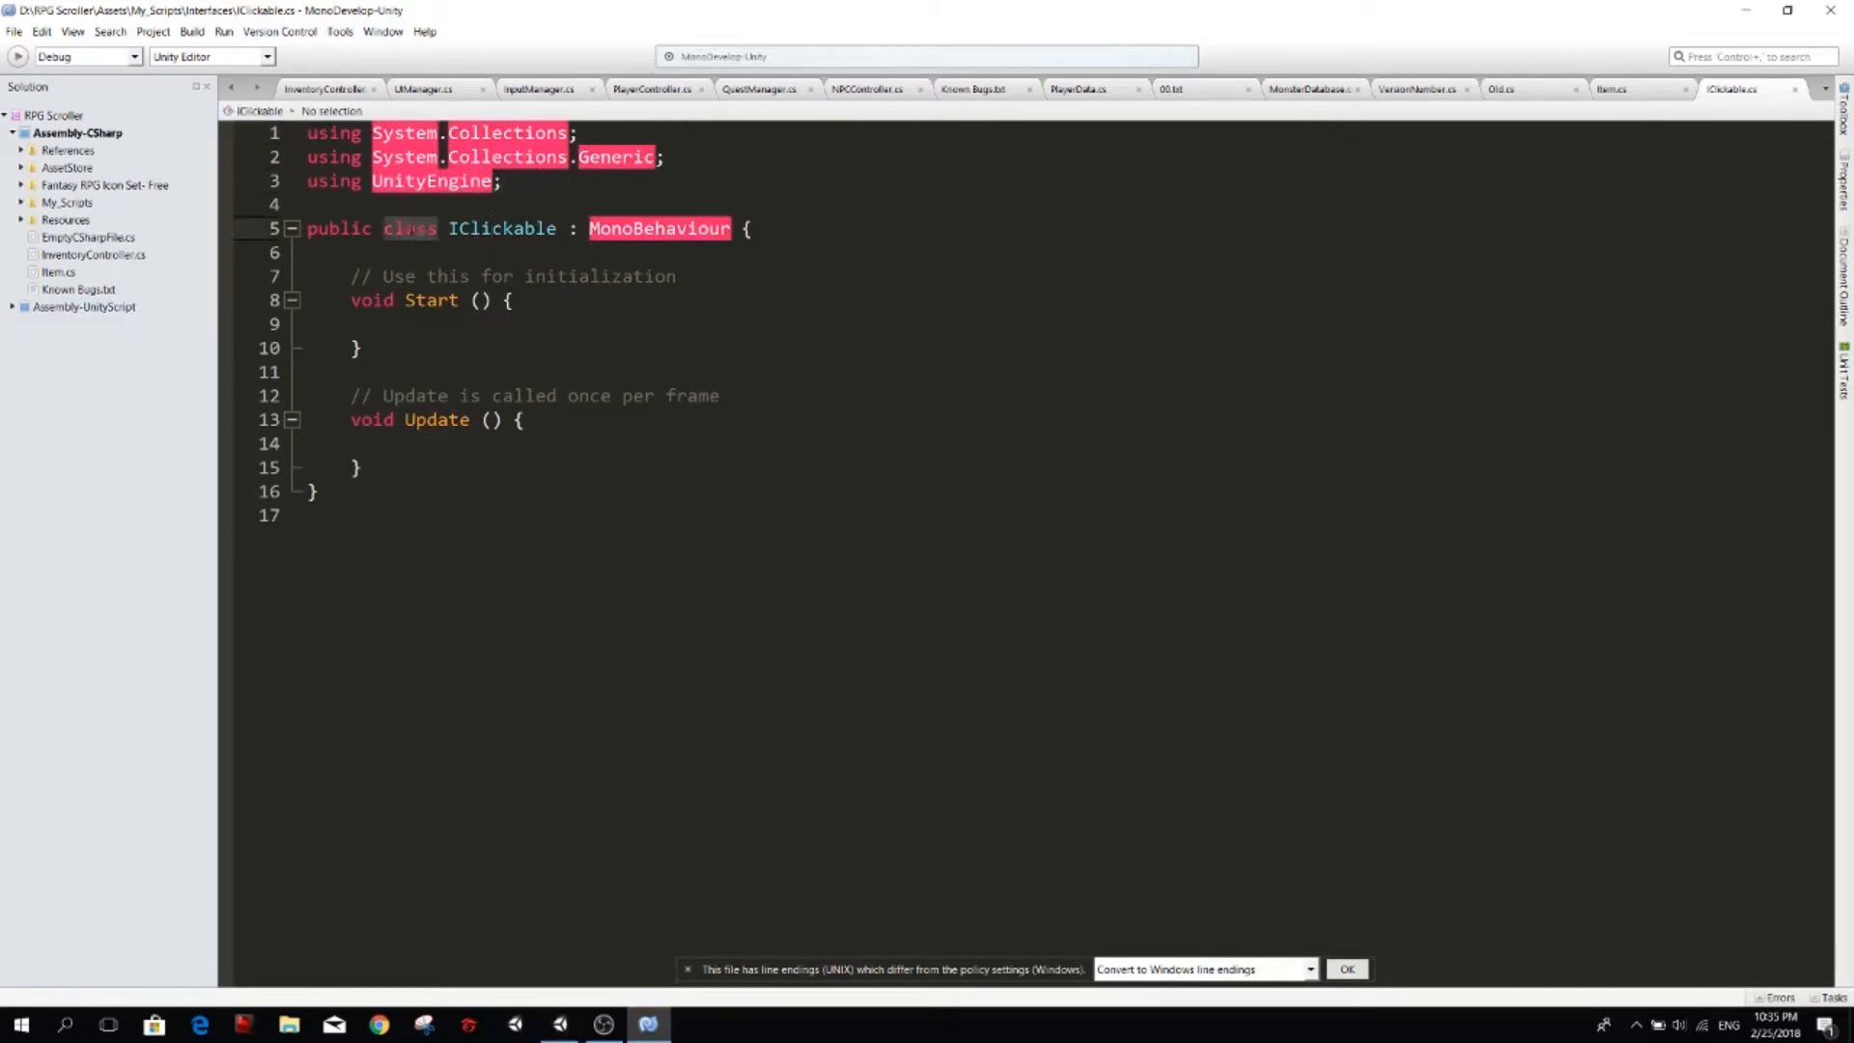
text(interface)
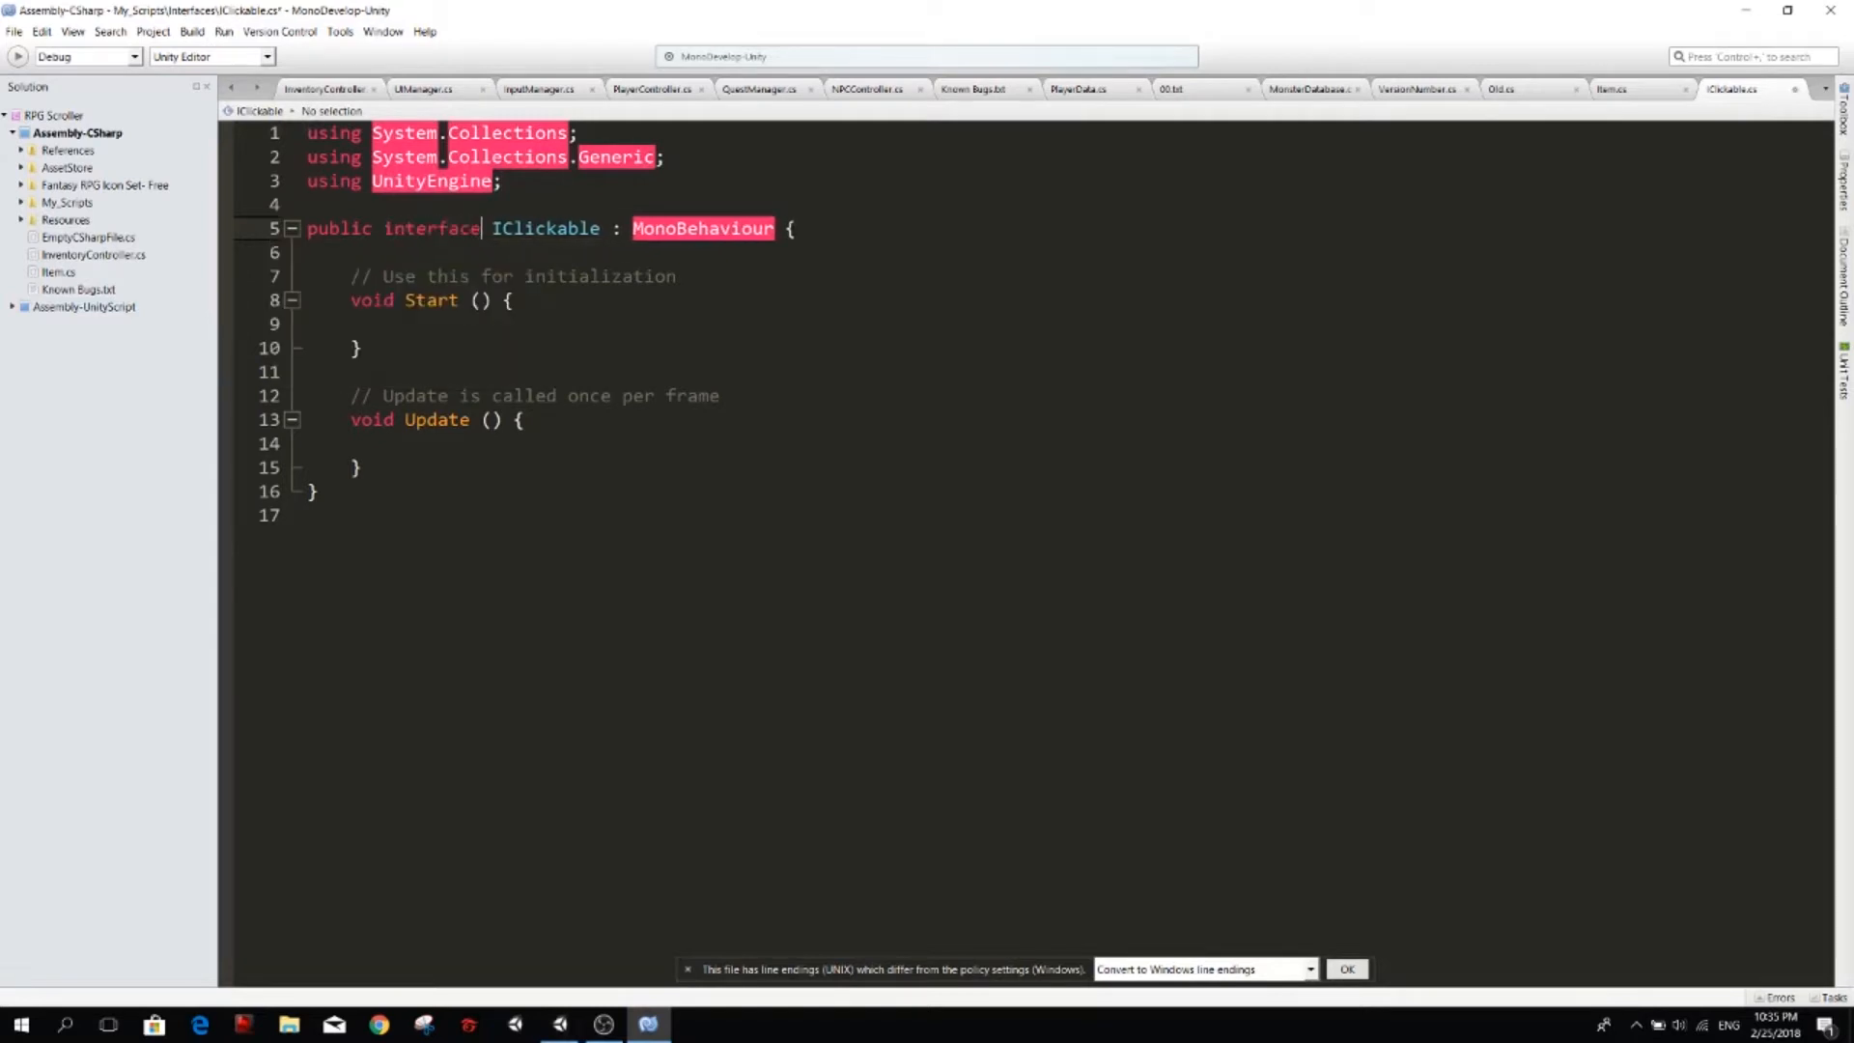
key(BackSpace)
key(BackSpace)
key(BackSpace)
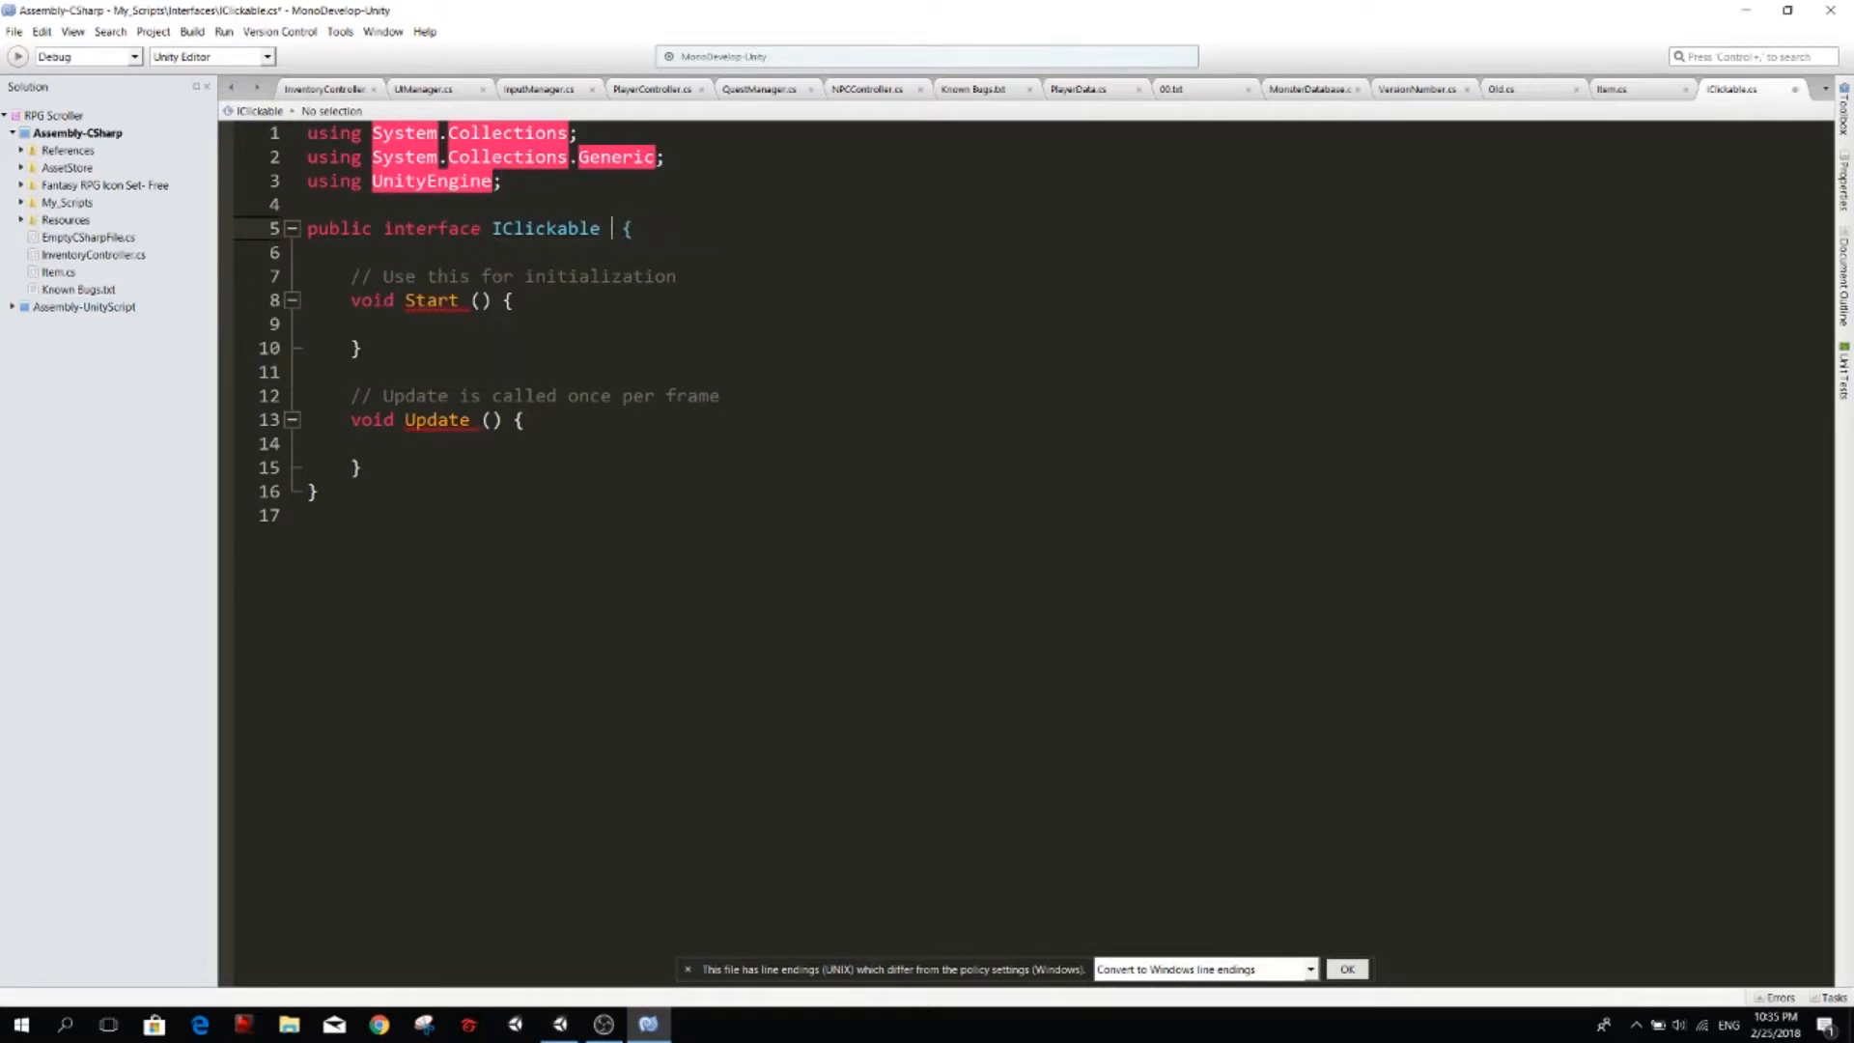
key(BackSpace)
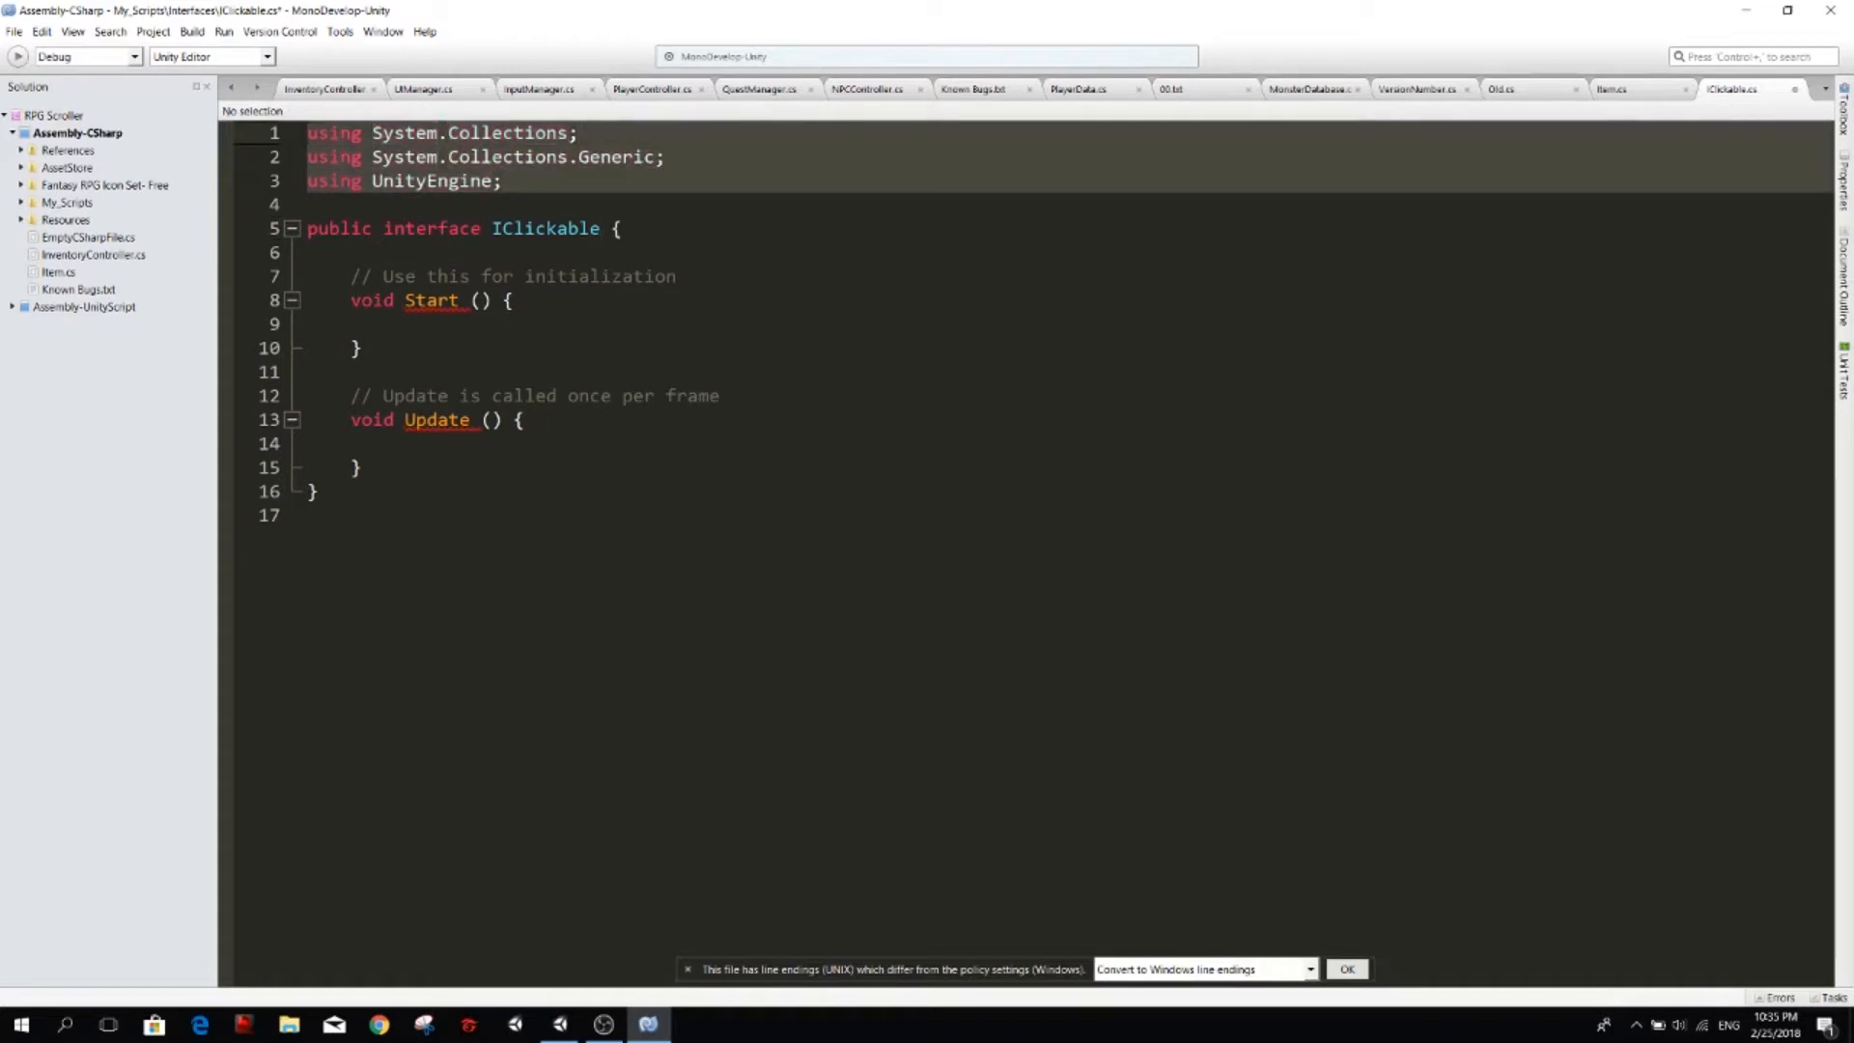
key(BackSpace)
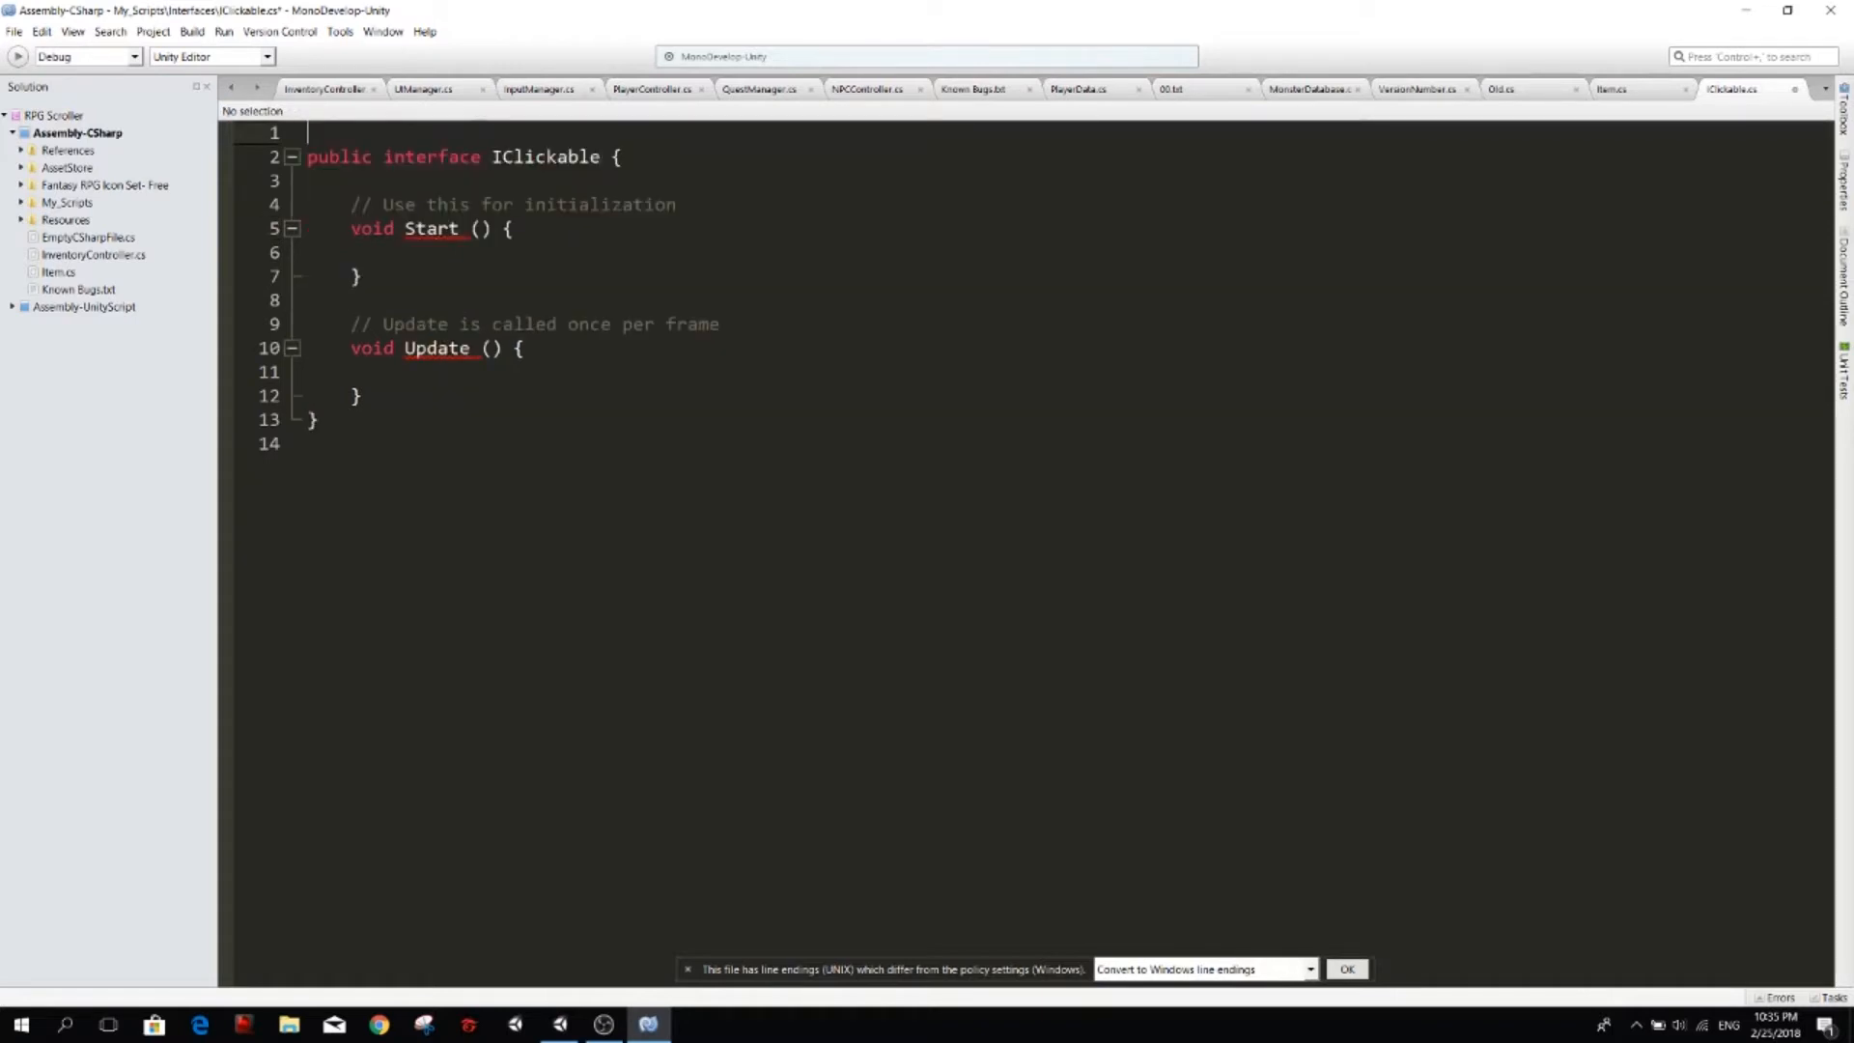
key(Delete)
Delete the template Start and Update methods and save the trimmed interface.
key(Down)
key(shift+Down)
key(shift+Down)
key(shift+Down)
key(shift+Down)
key(shift+Down)
key(shift+Down)
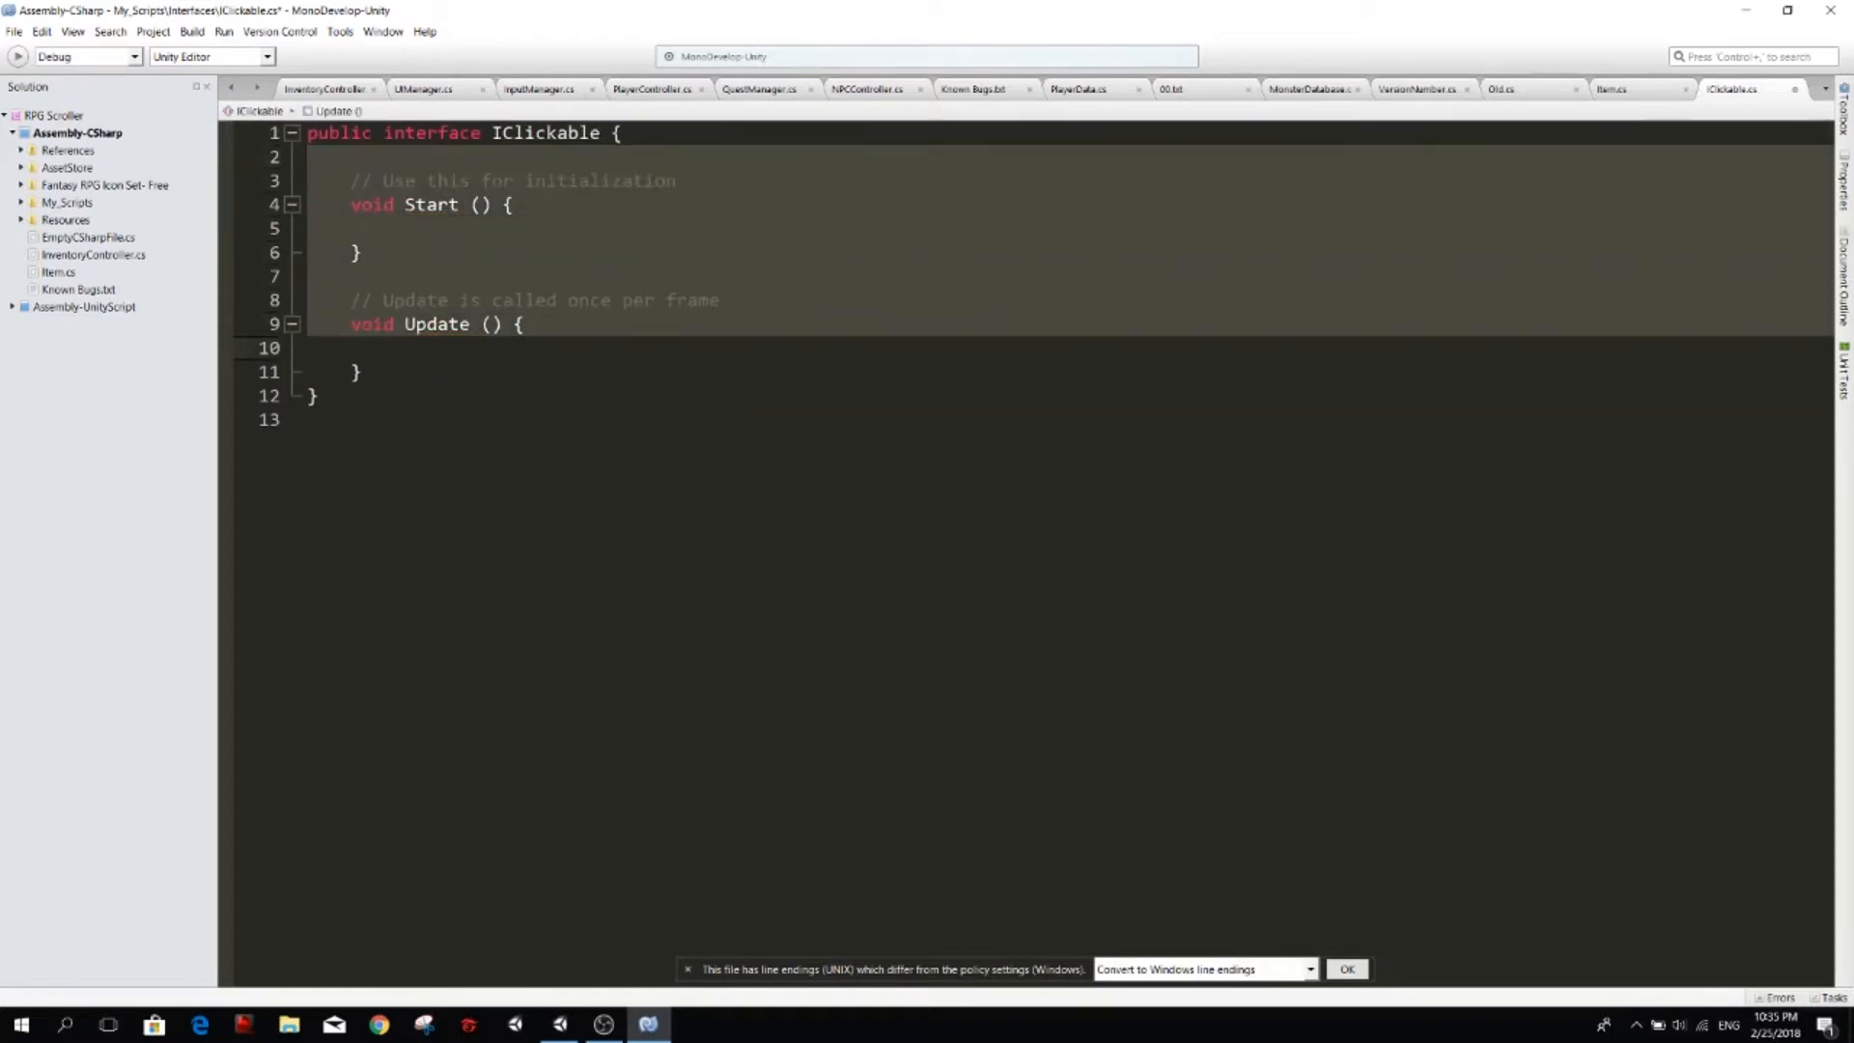
key(shift+Down)
key(shift+Down)
key(Delete)
key(Return)
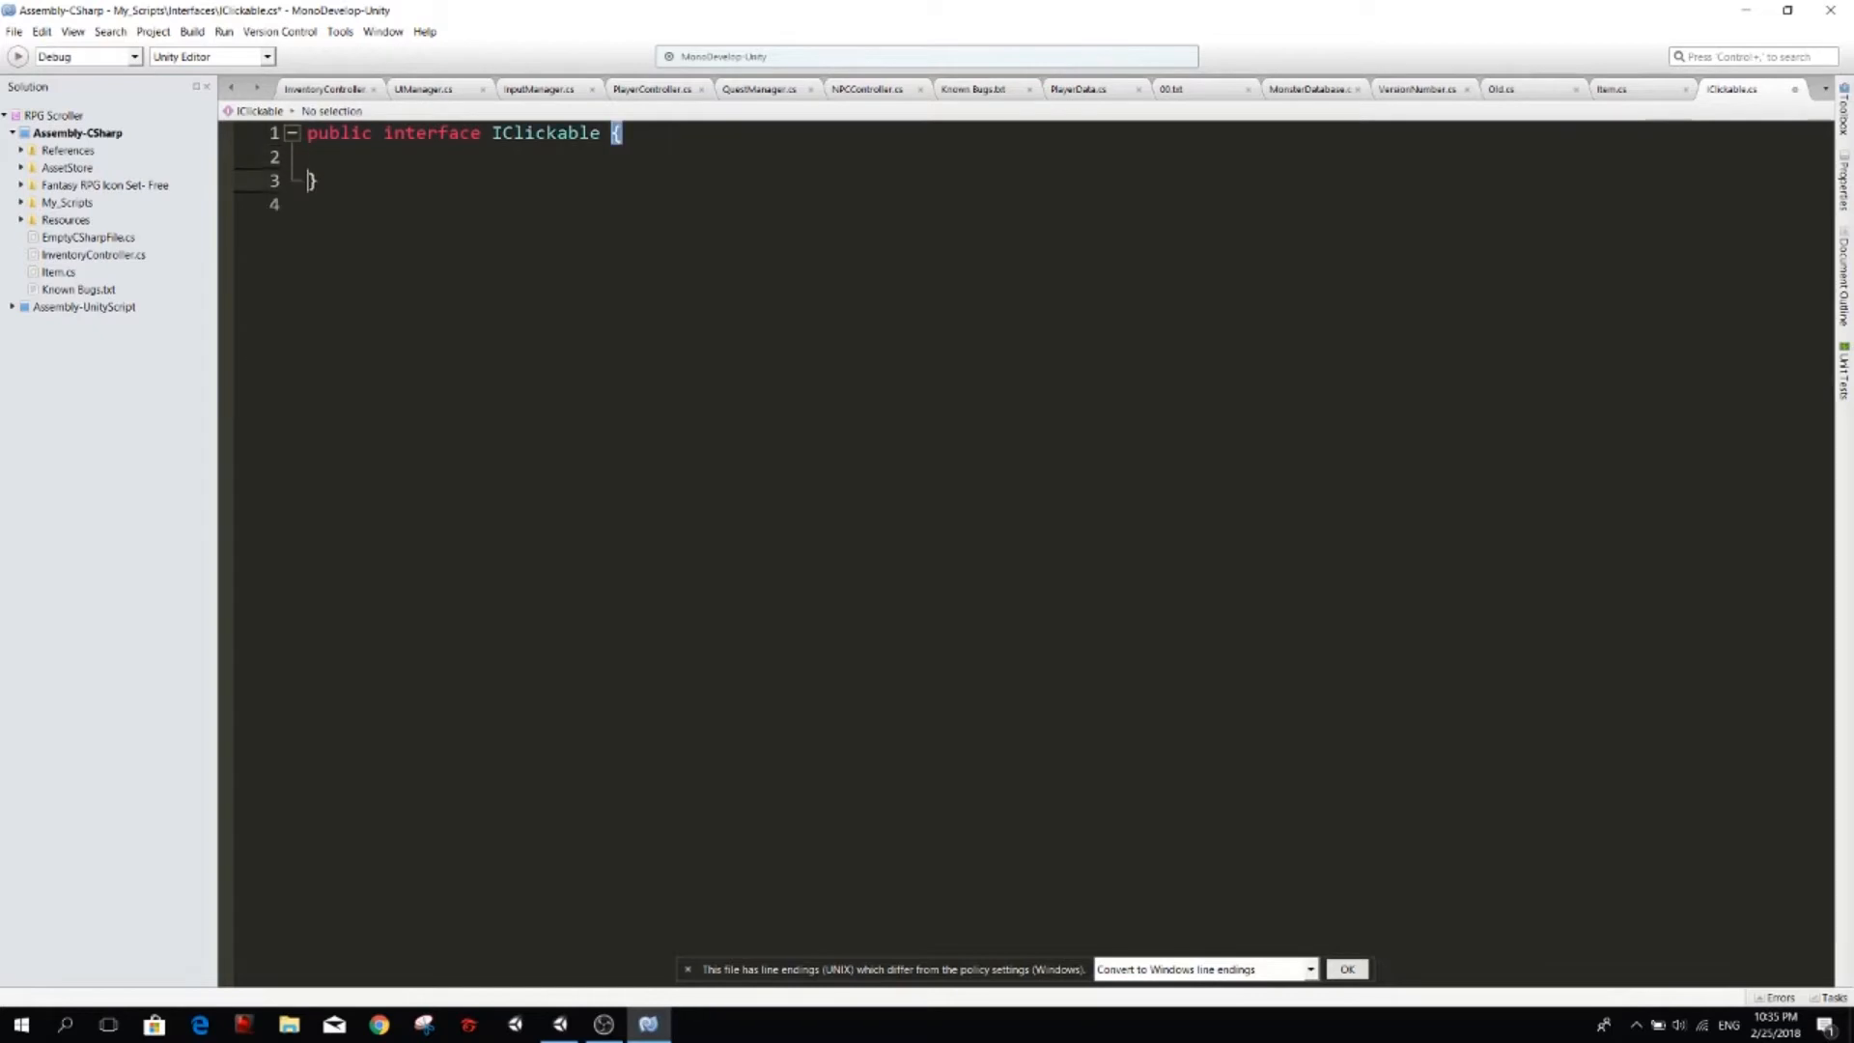
key(Up)
key(ctrl+s)
text(voi)
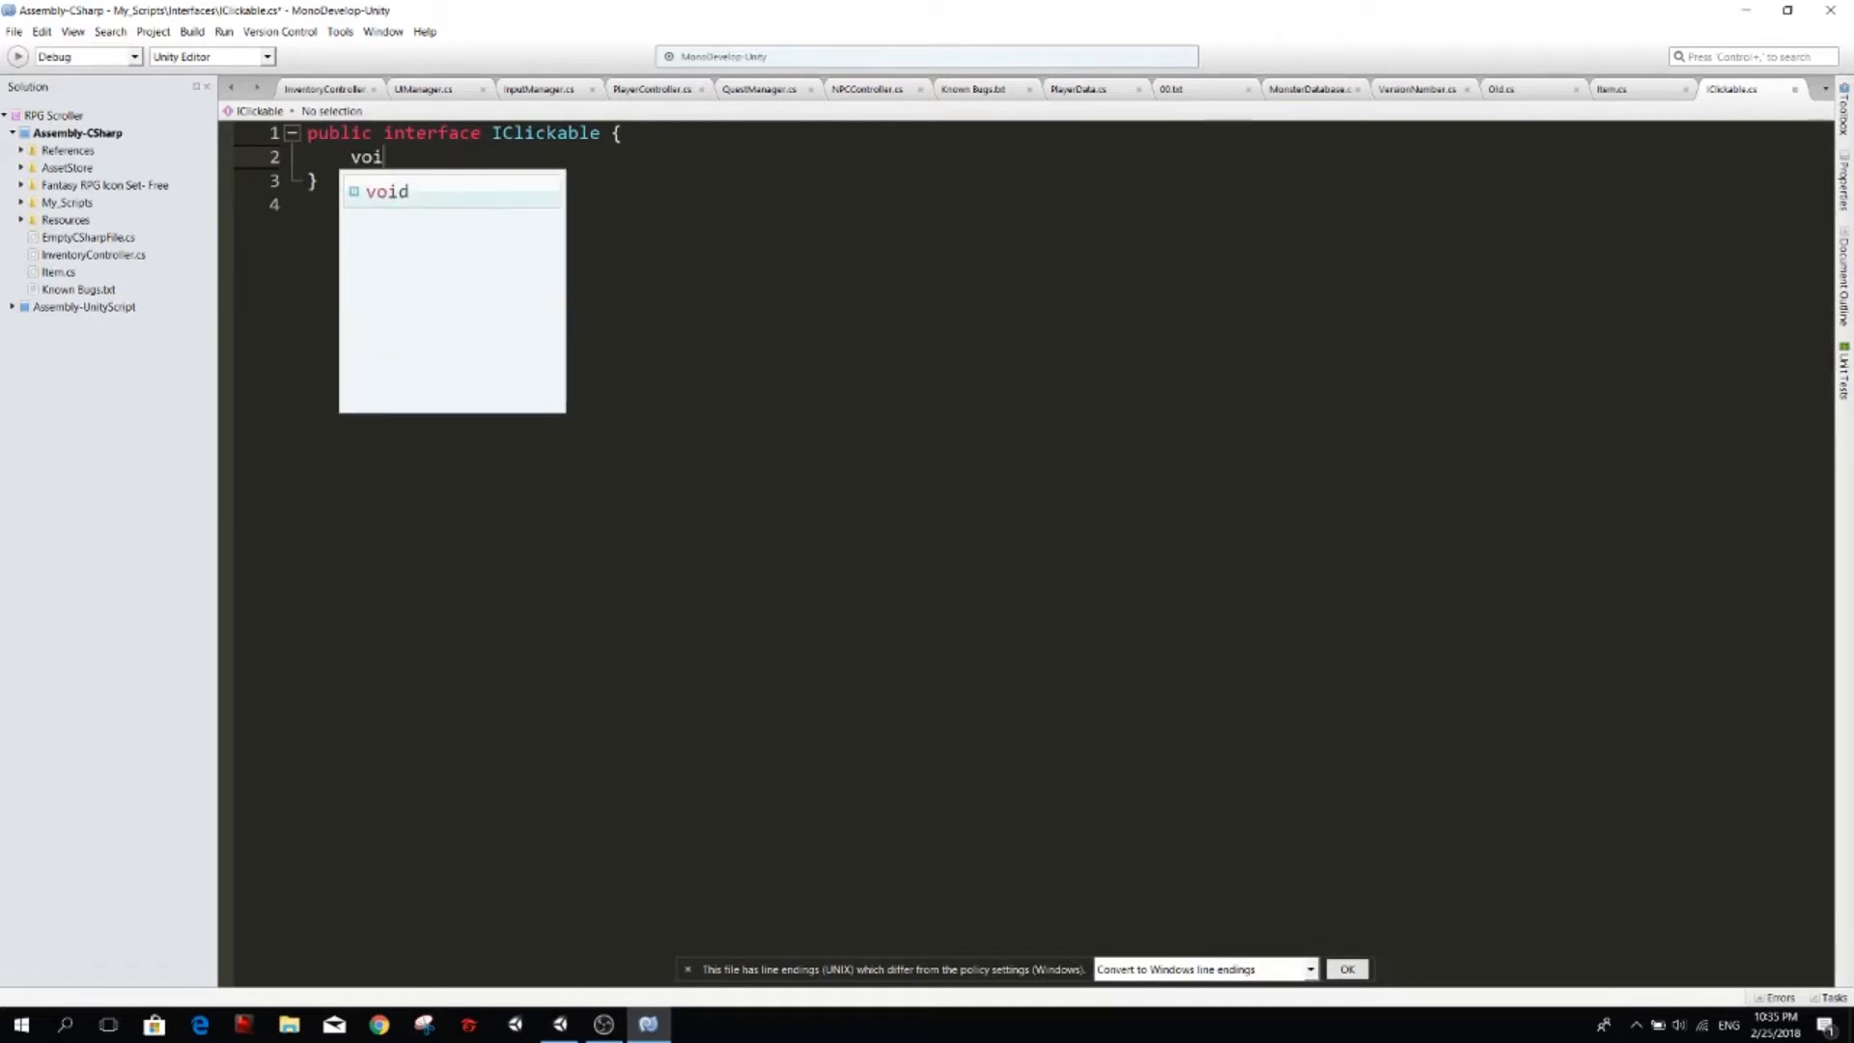
text(d OnCli)
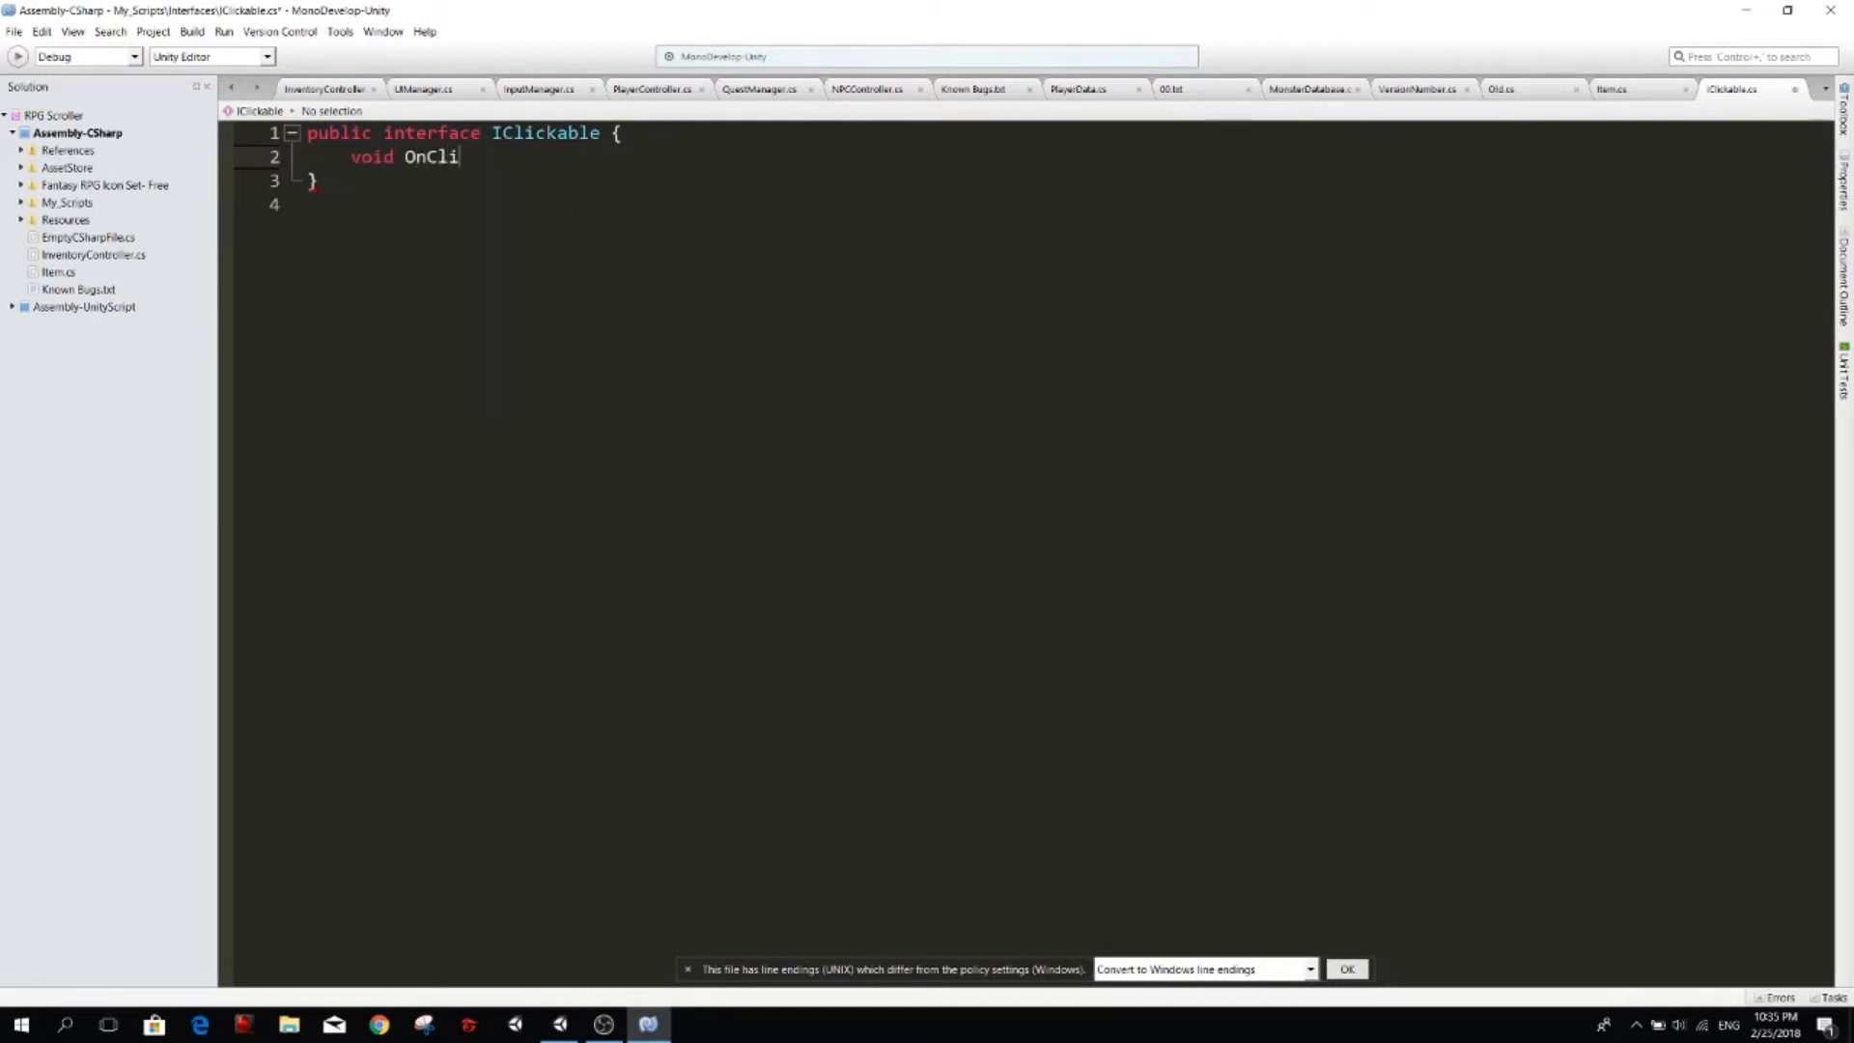
text(ck)
Declare void OnLeftClick() inside the interface, correcting the method name.
key(BackSpace)
key(BackSpace)
key(BackSpace)
key(BackSpace)
key(BackSpace)
text(L:)
key(BackSpace)
text(e)
text(ftClick();)
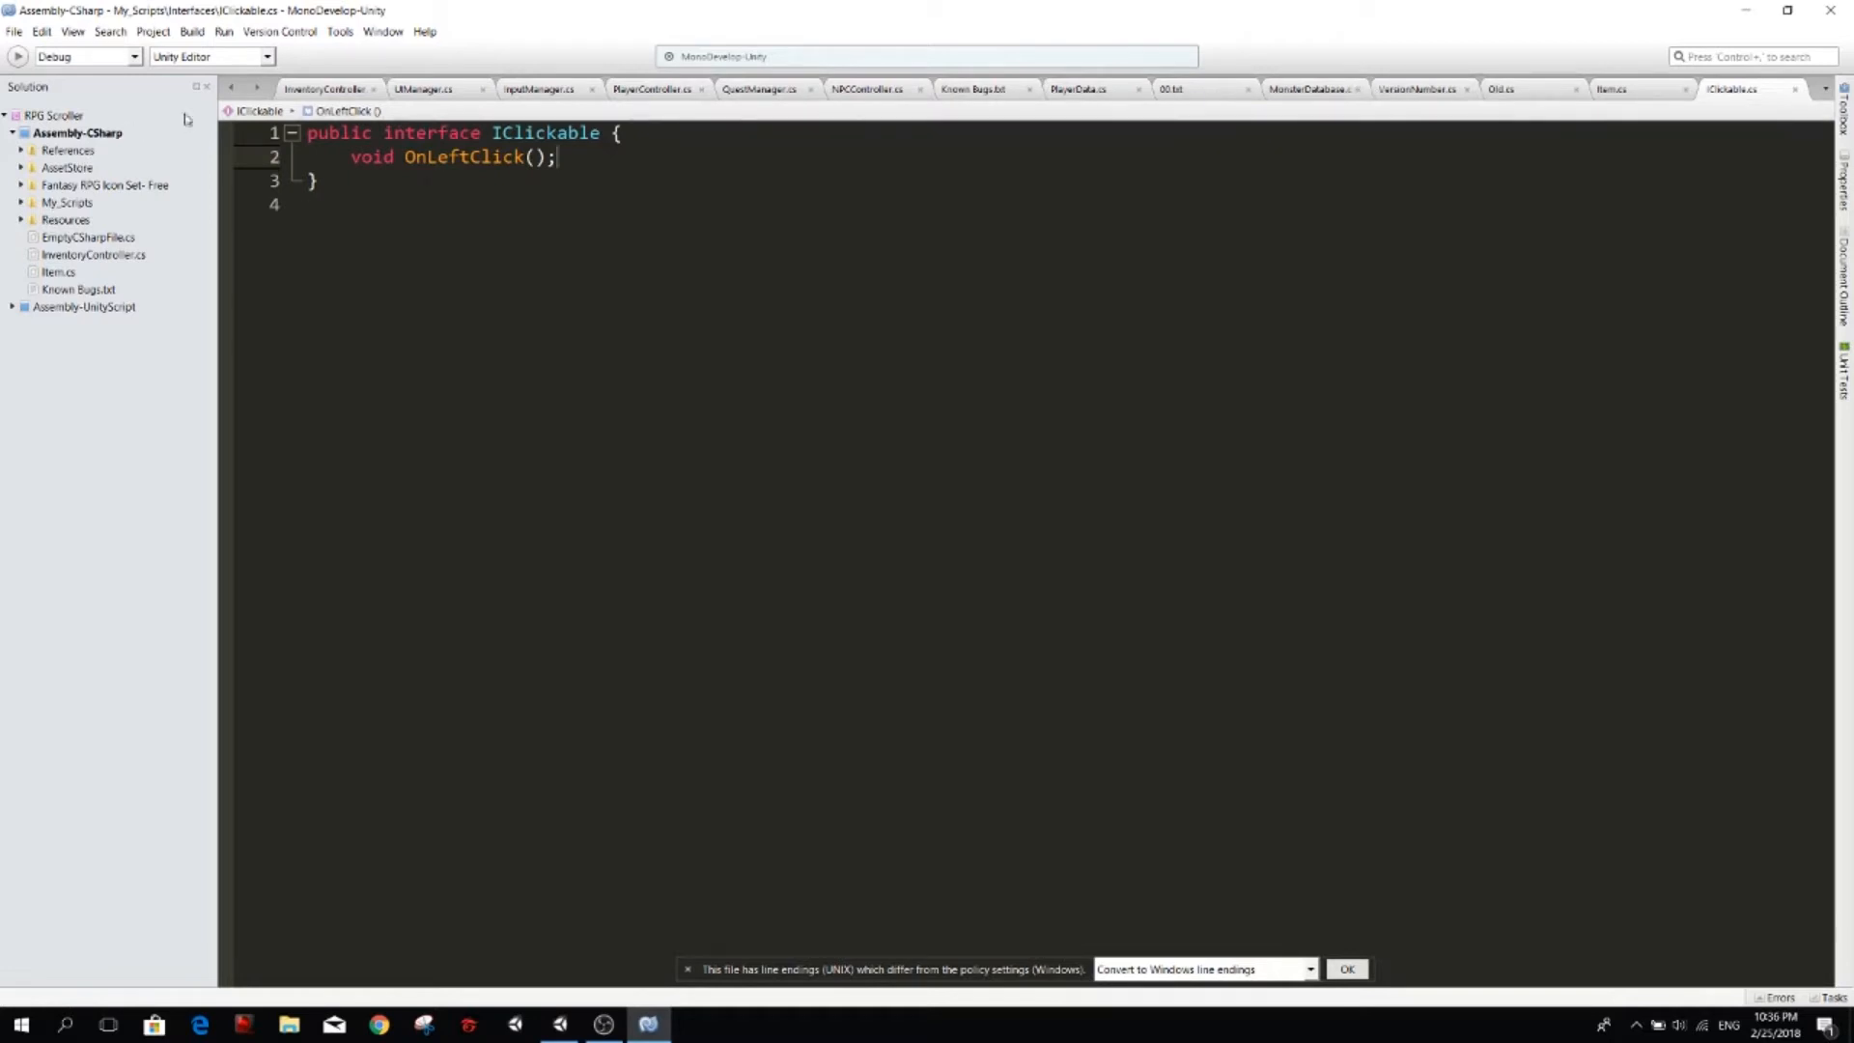
Find NPCController.cs and make the class implement IClickable.
click(1763, 56)
text(npc)
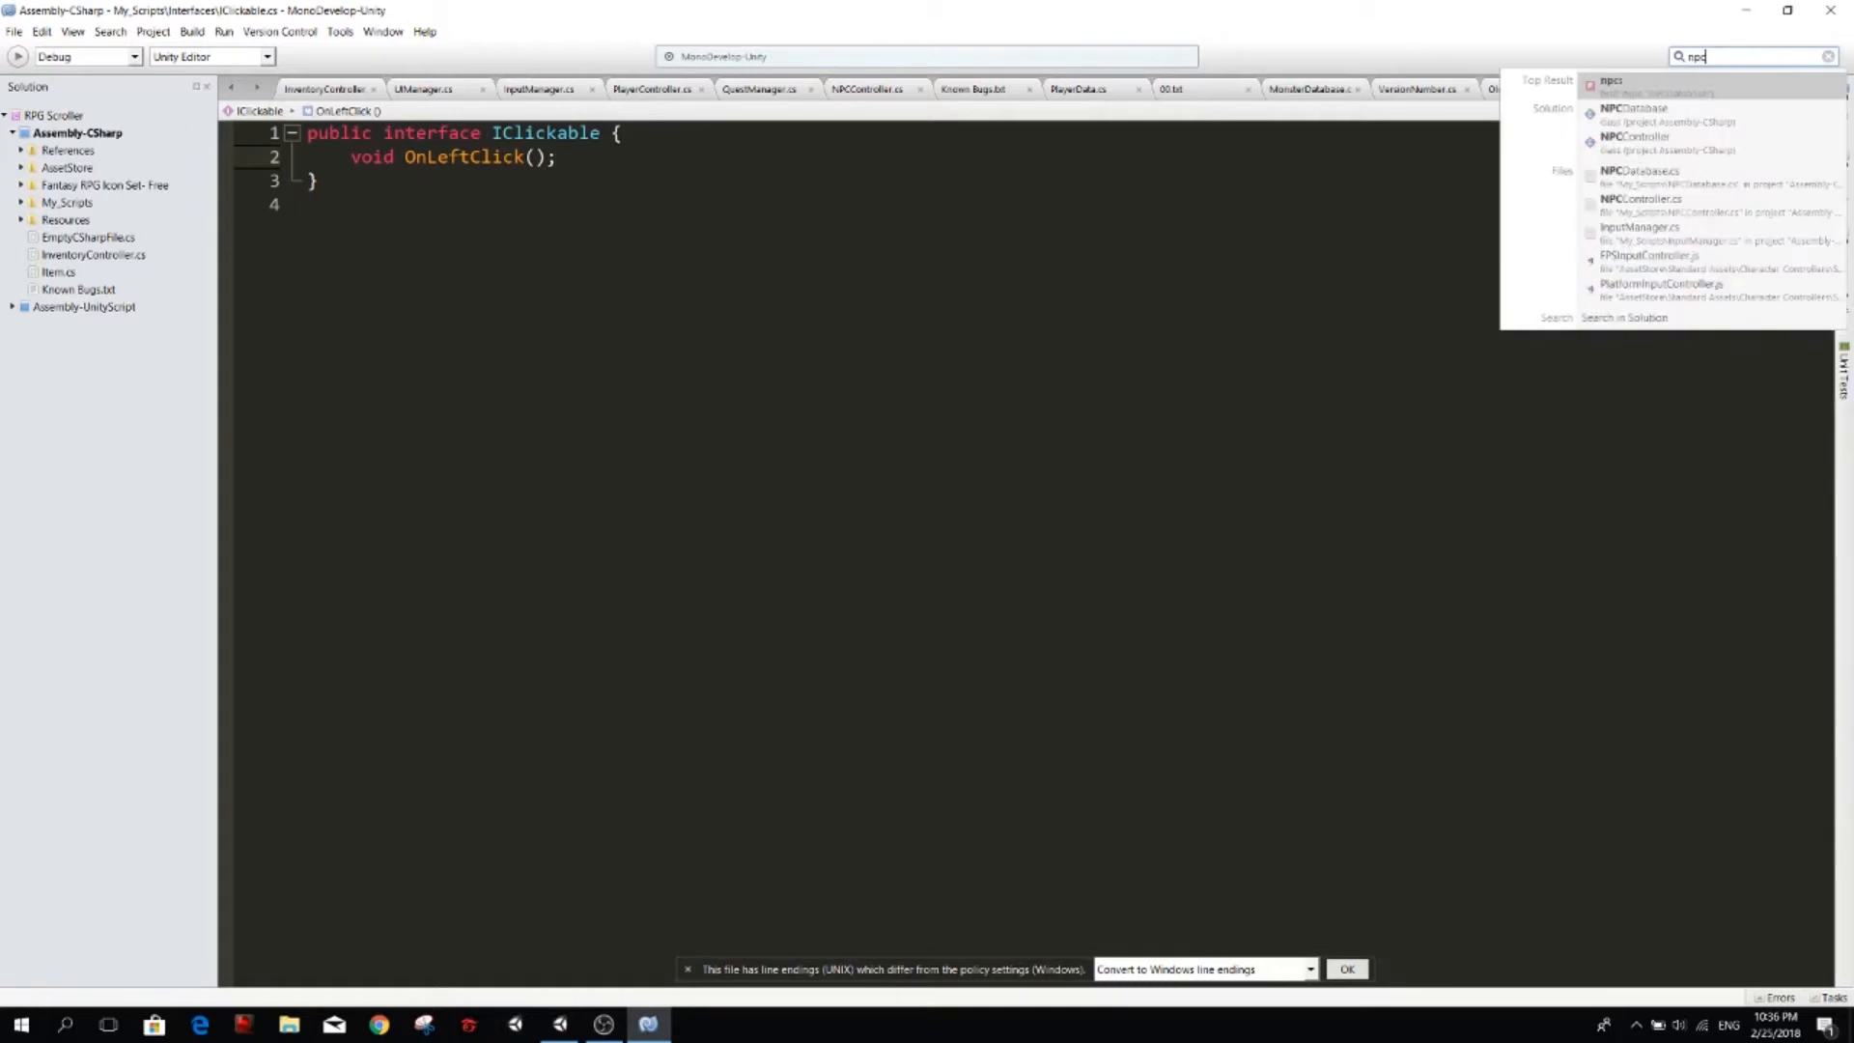
text(con)
key(Return)
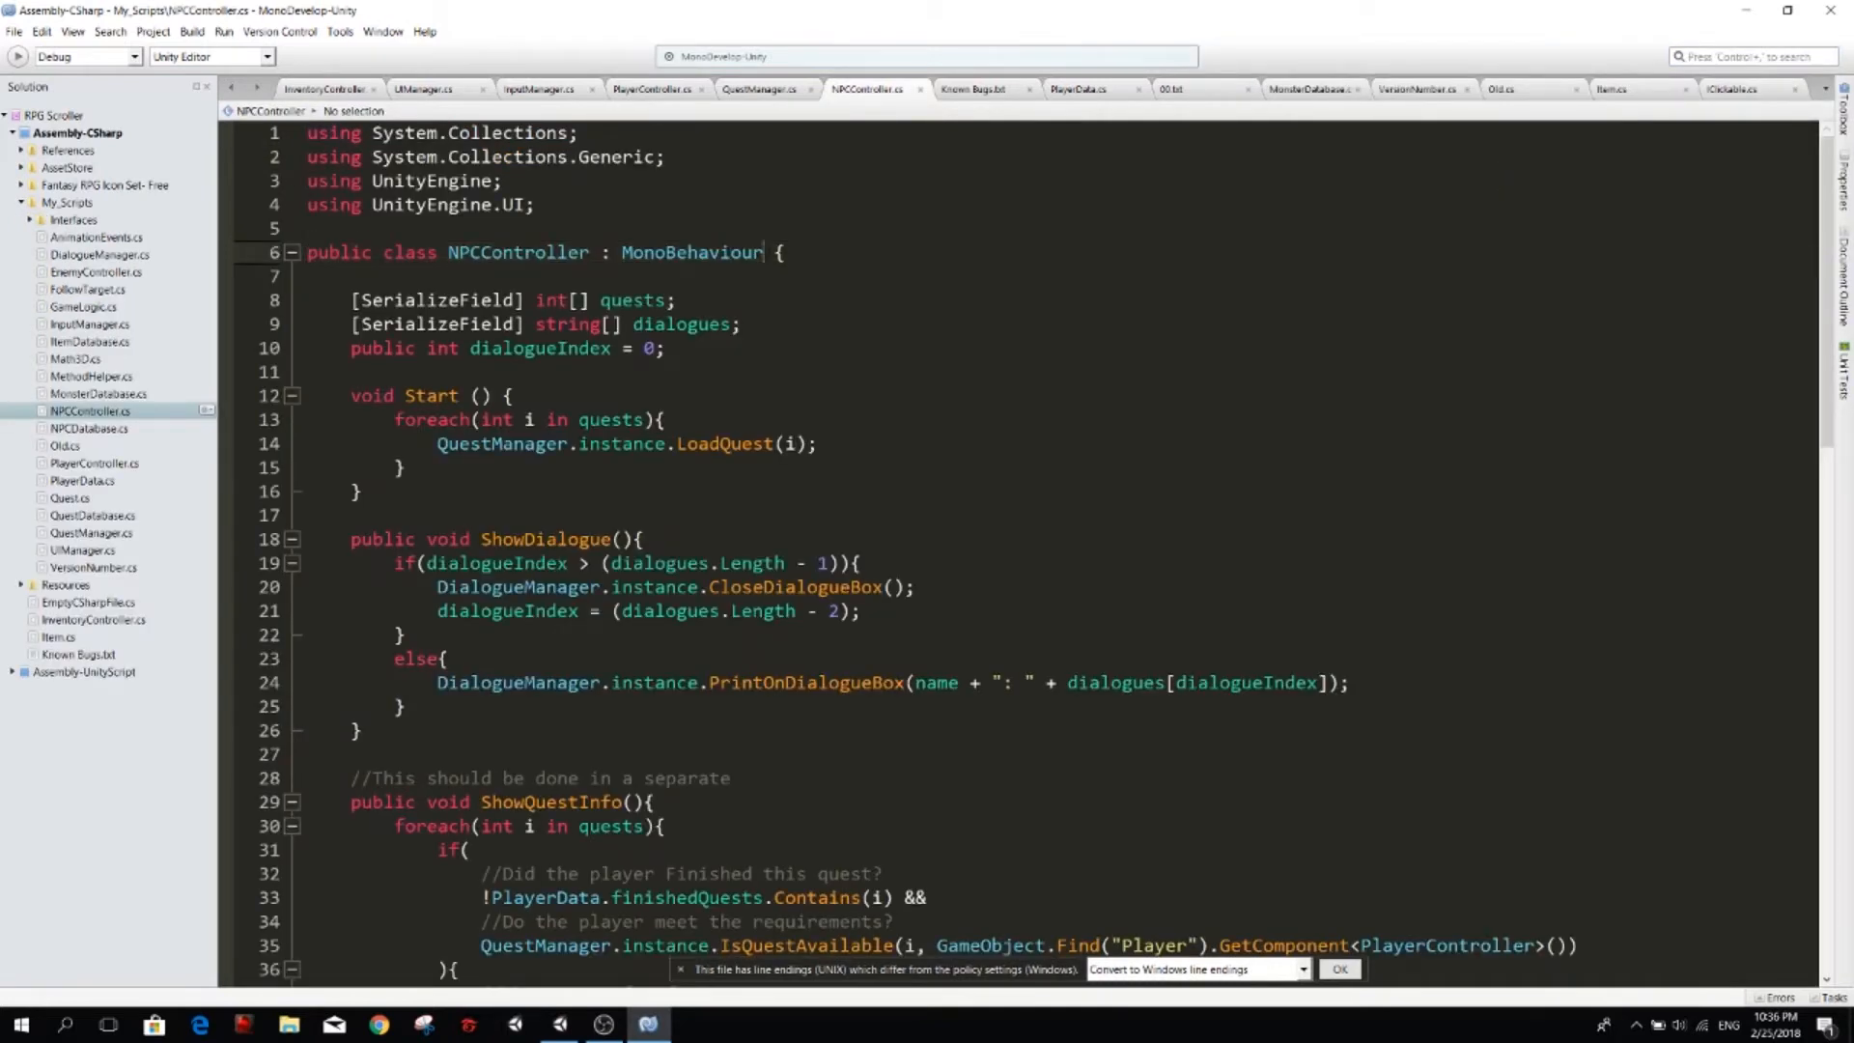
text(, )
text(ic )
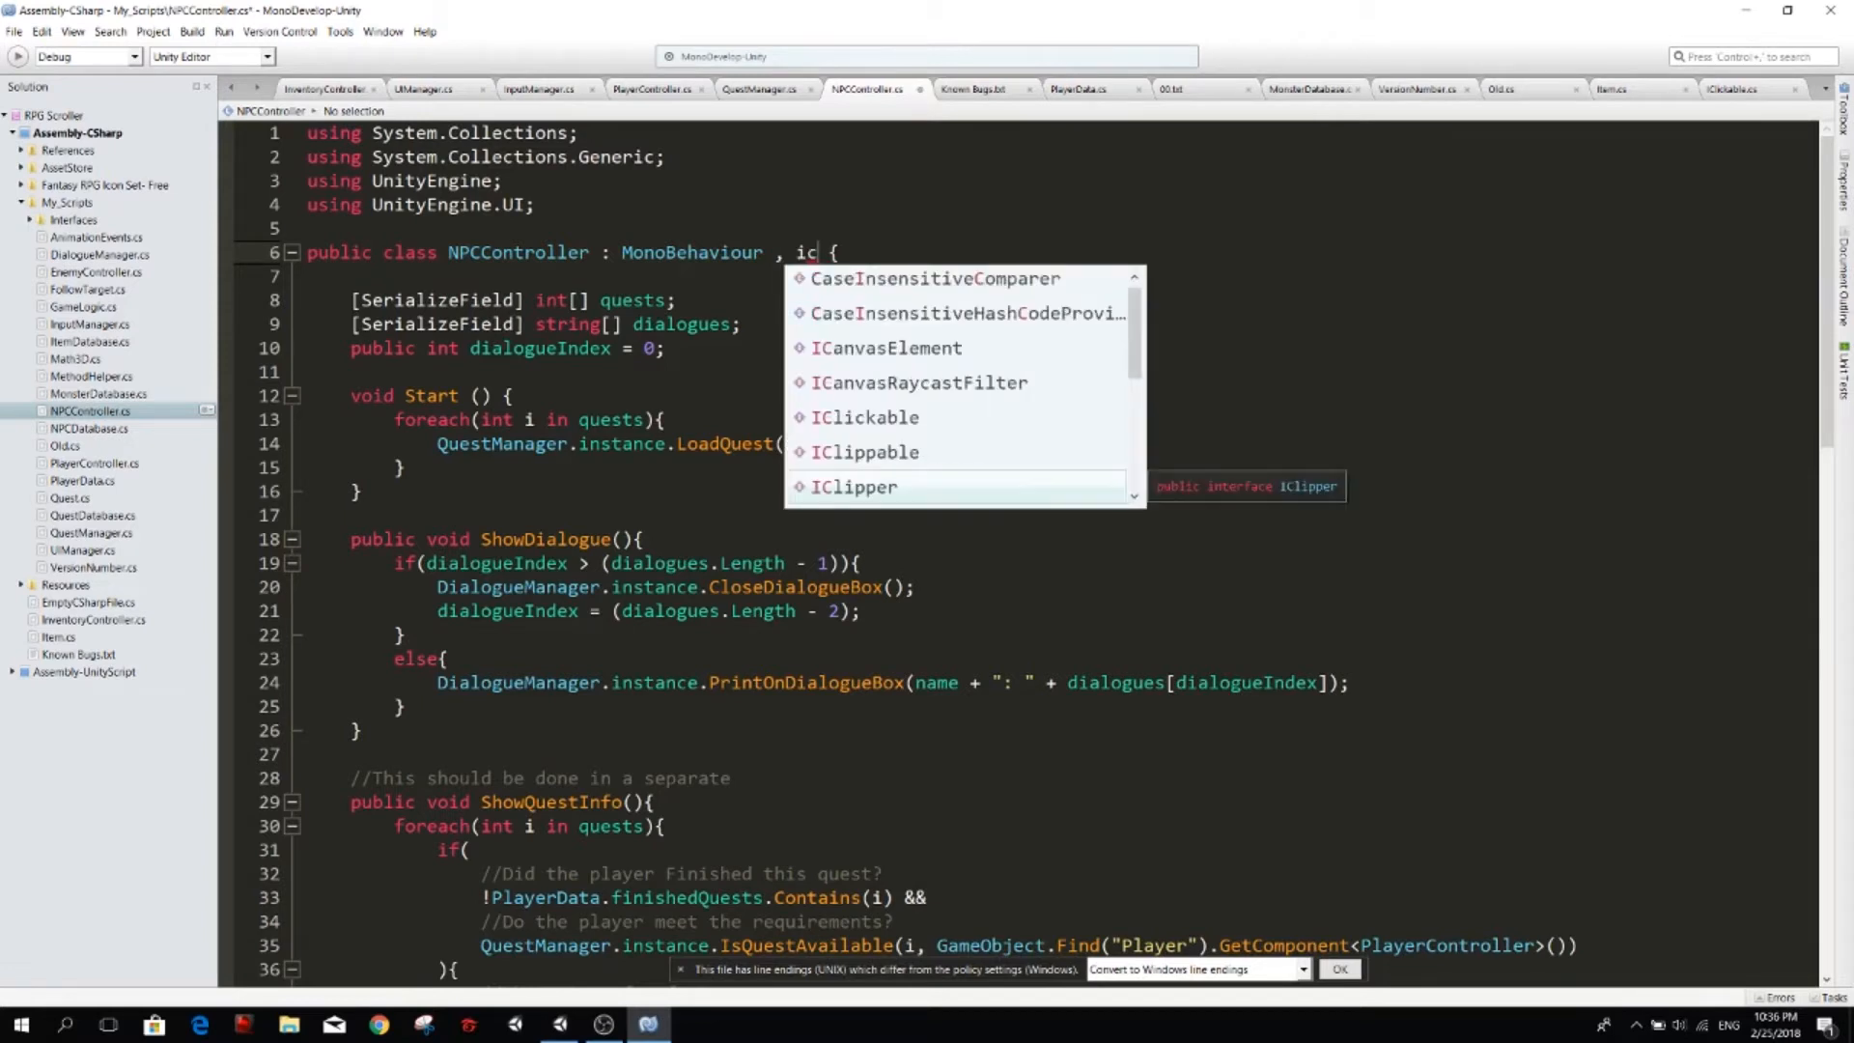
text(li)
key(Return)
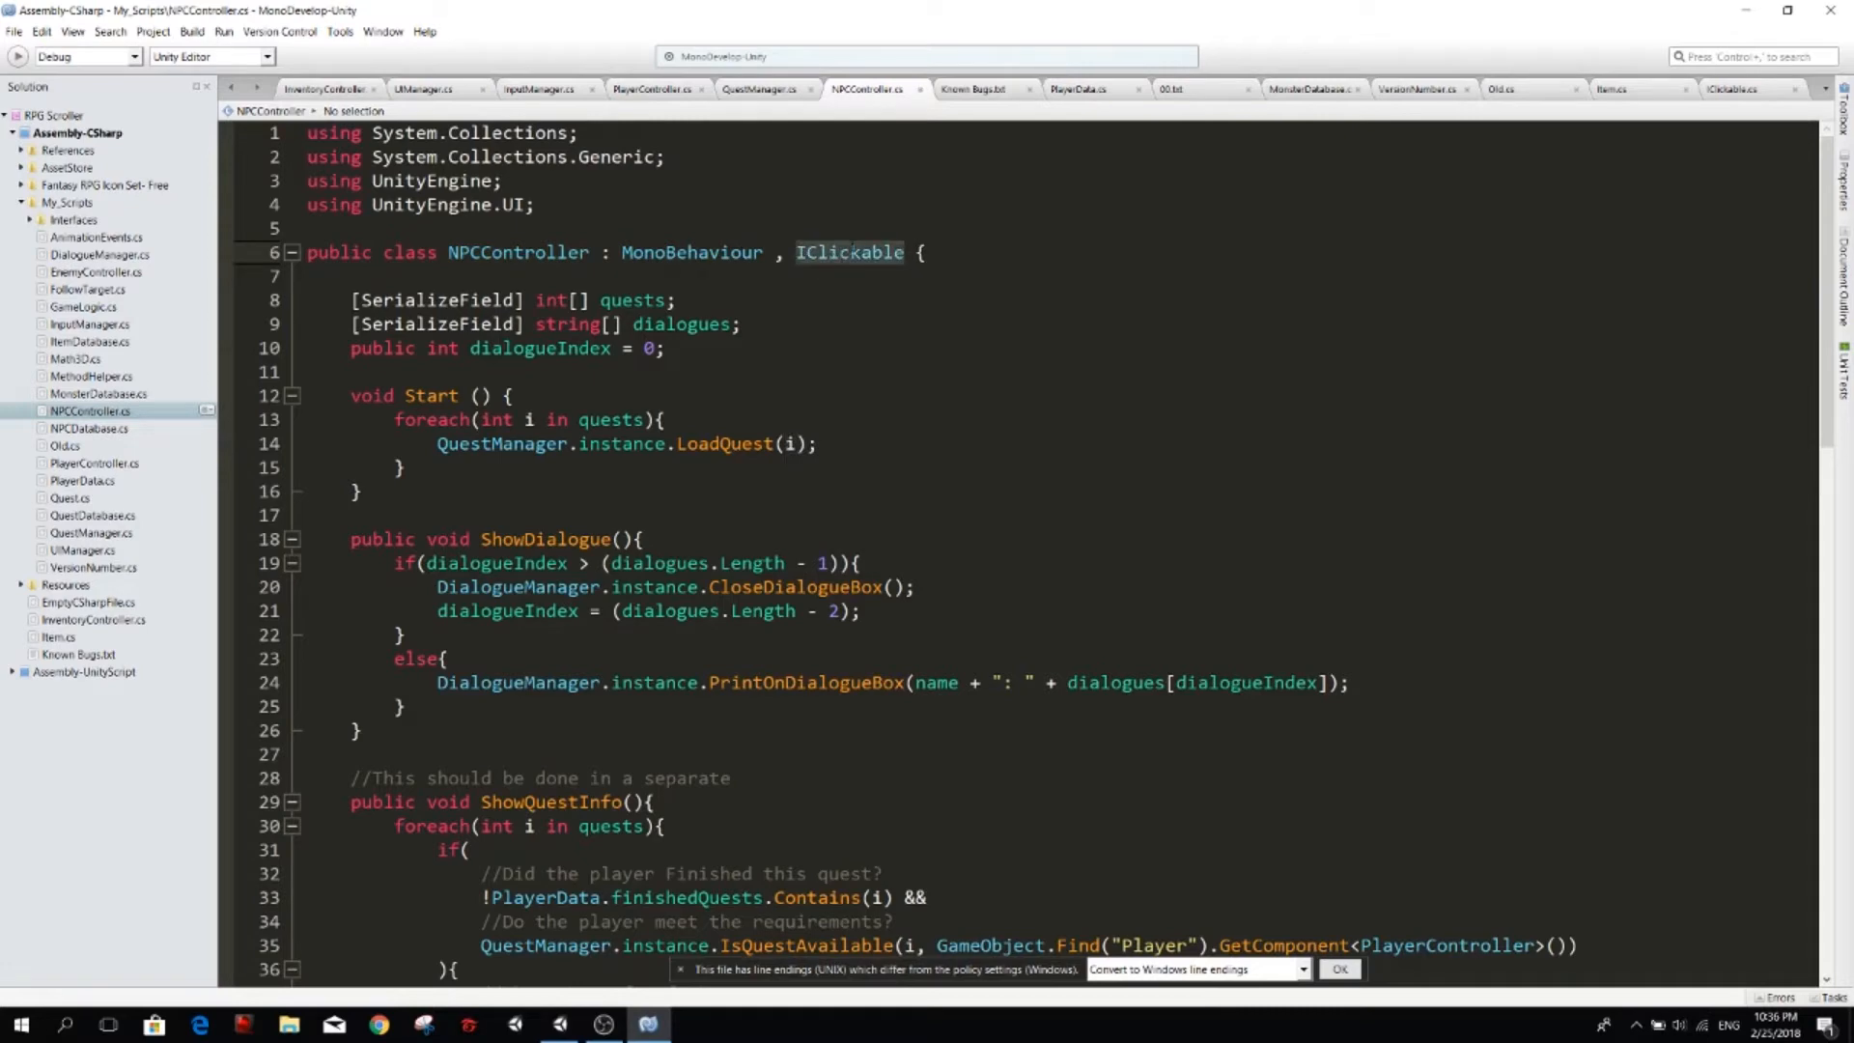
scroll(1028, 551, down, 5)
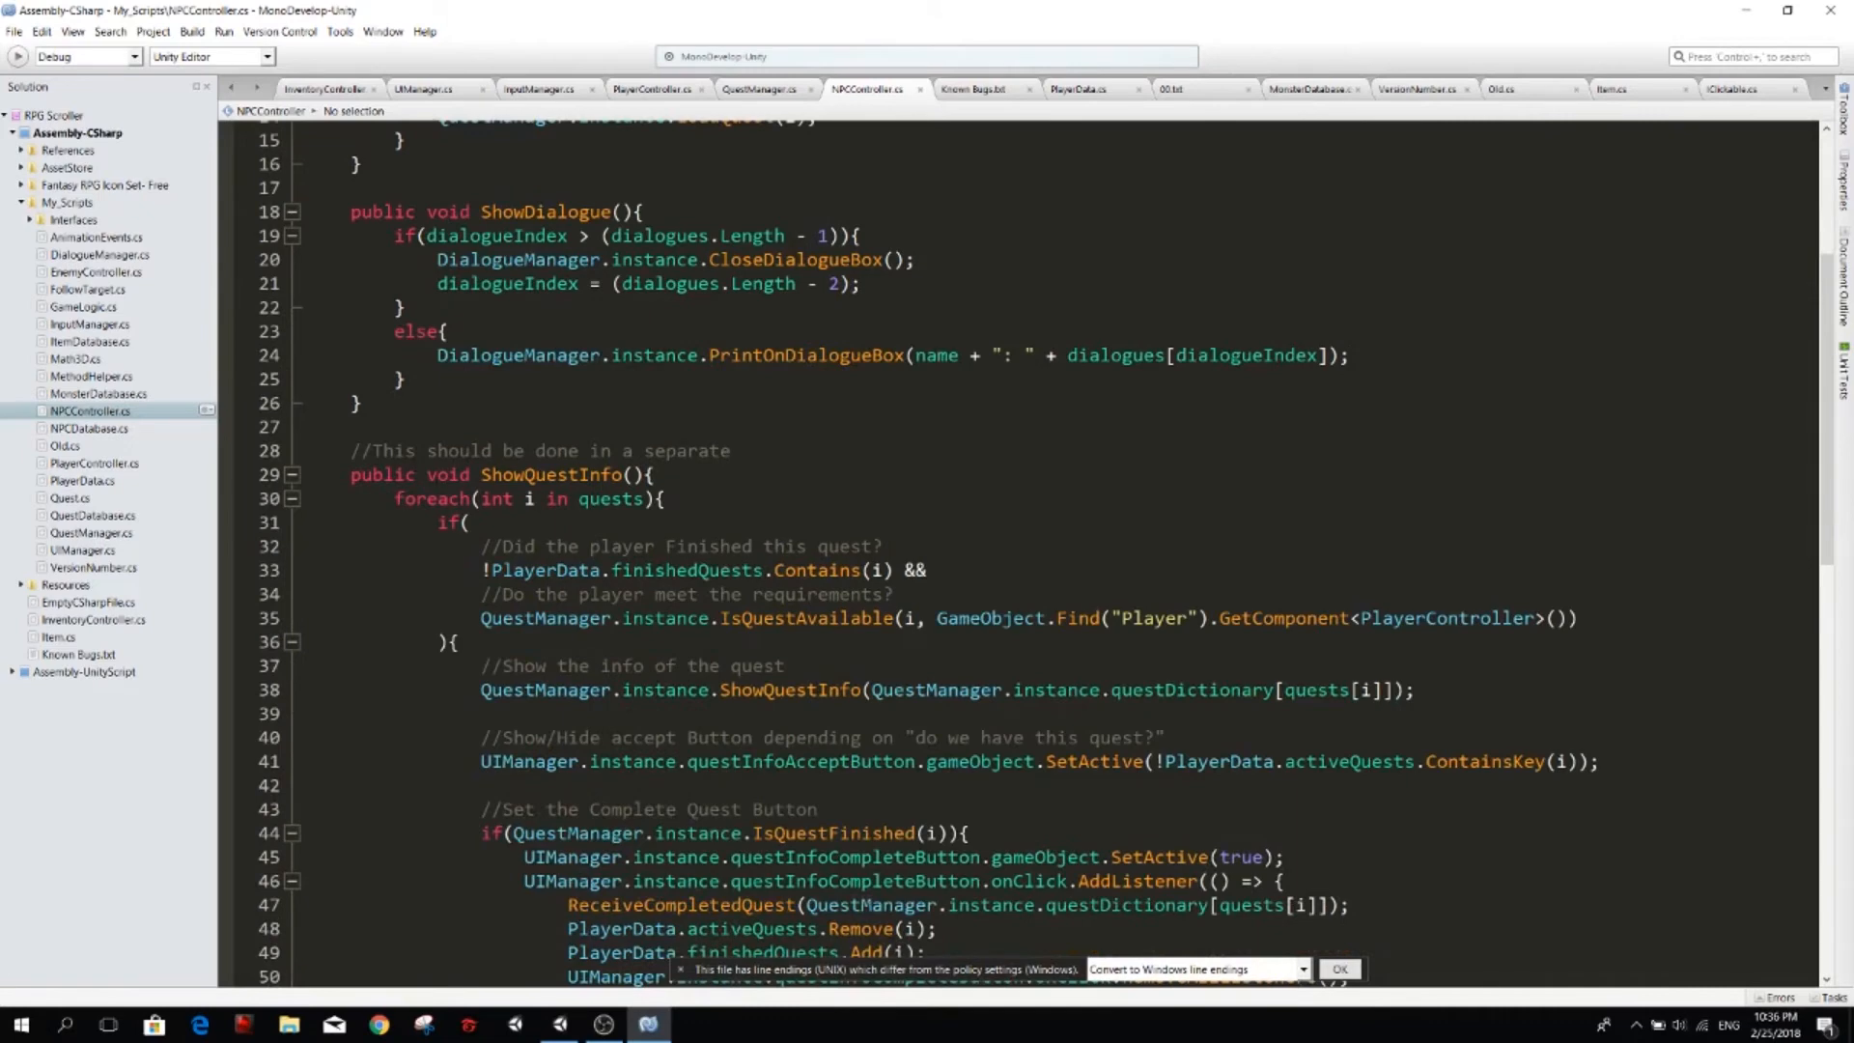
scroll(470, 600, down, 4)
scroll(470, 599, down, 7)
Add an empty OnLeftClick() method below OnClick, checking it against IClickable.
click(558, 711)
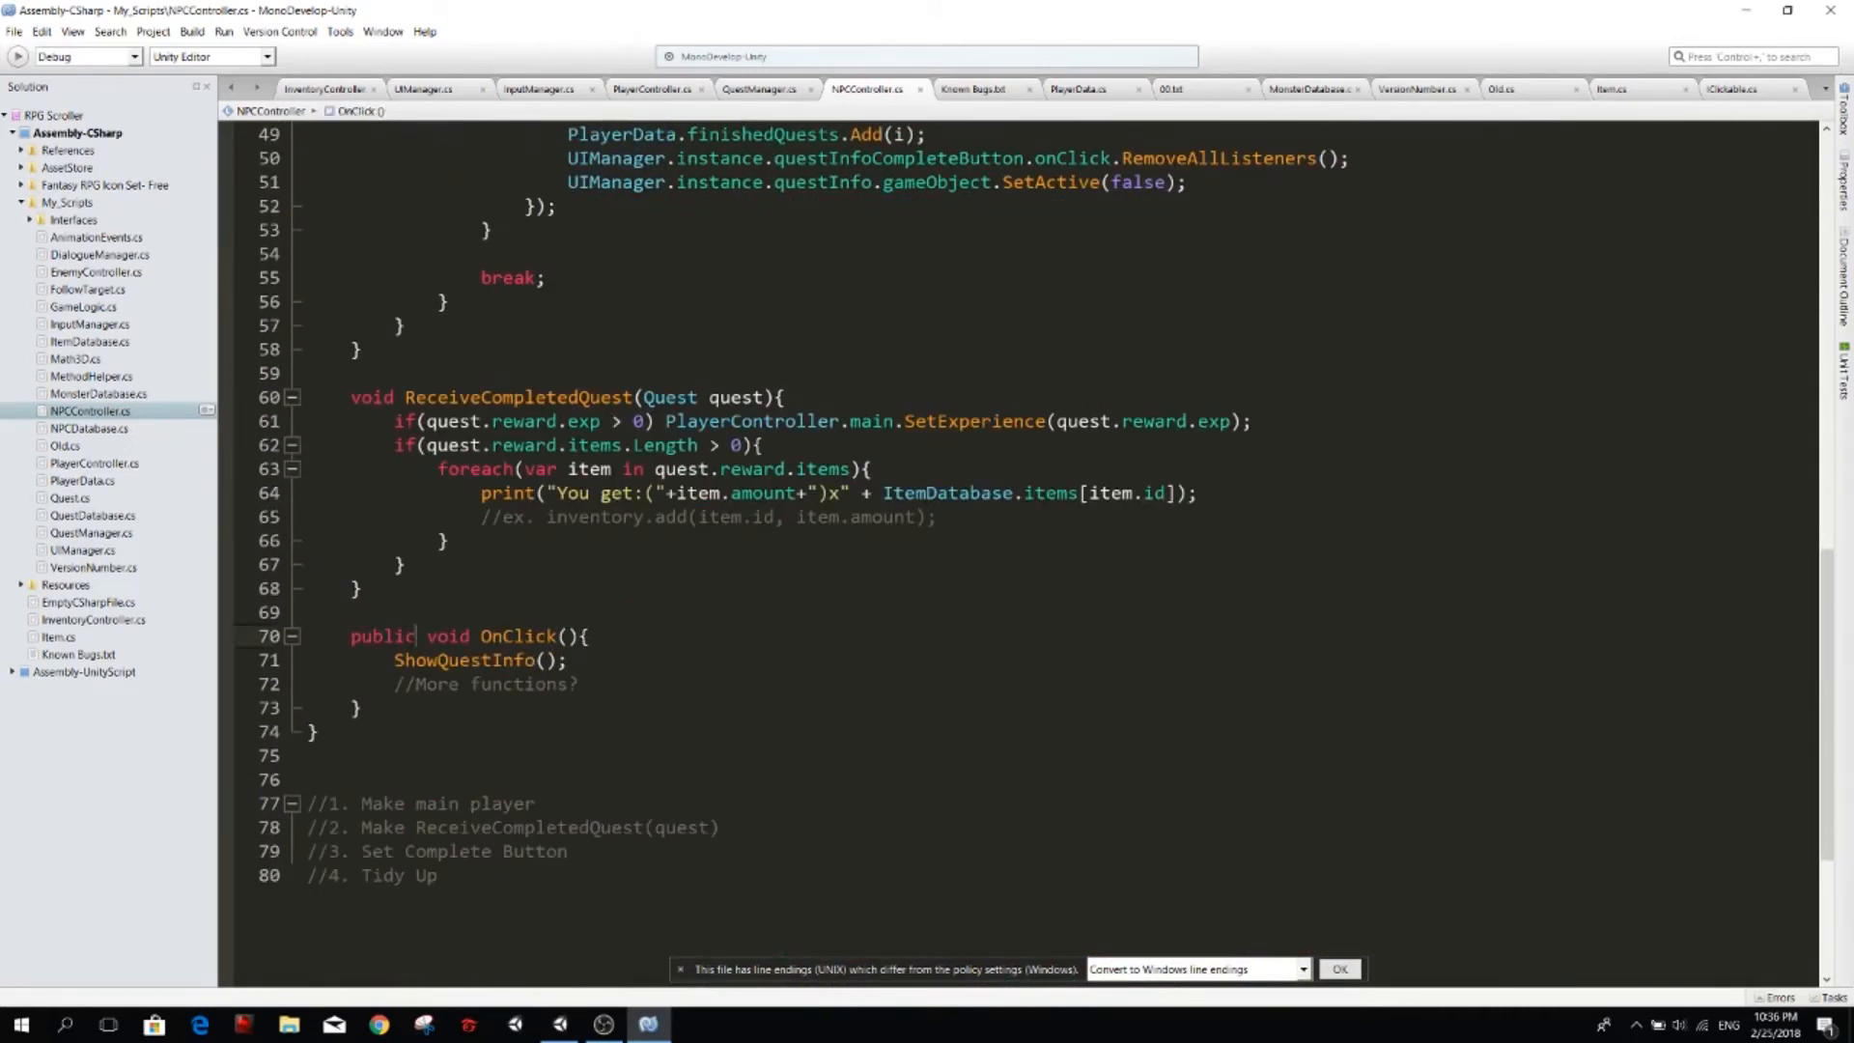
key(Return)
key(Return)
text(public)
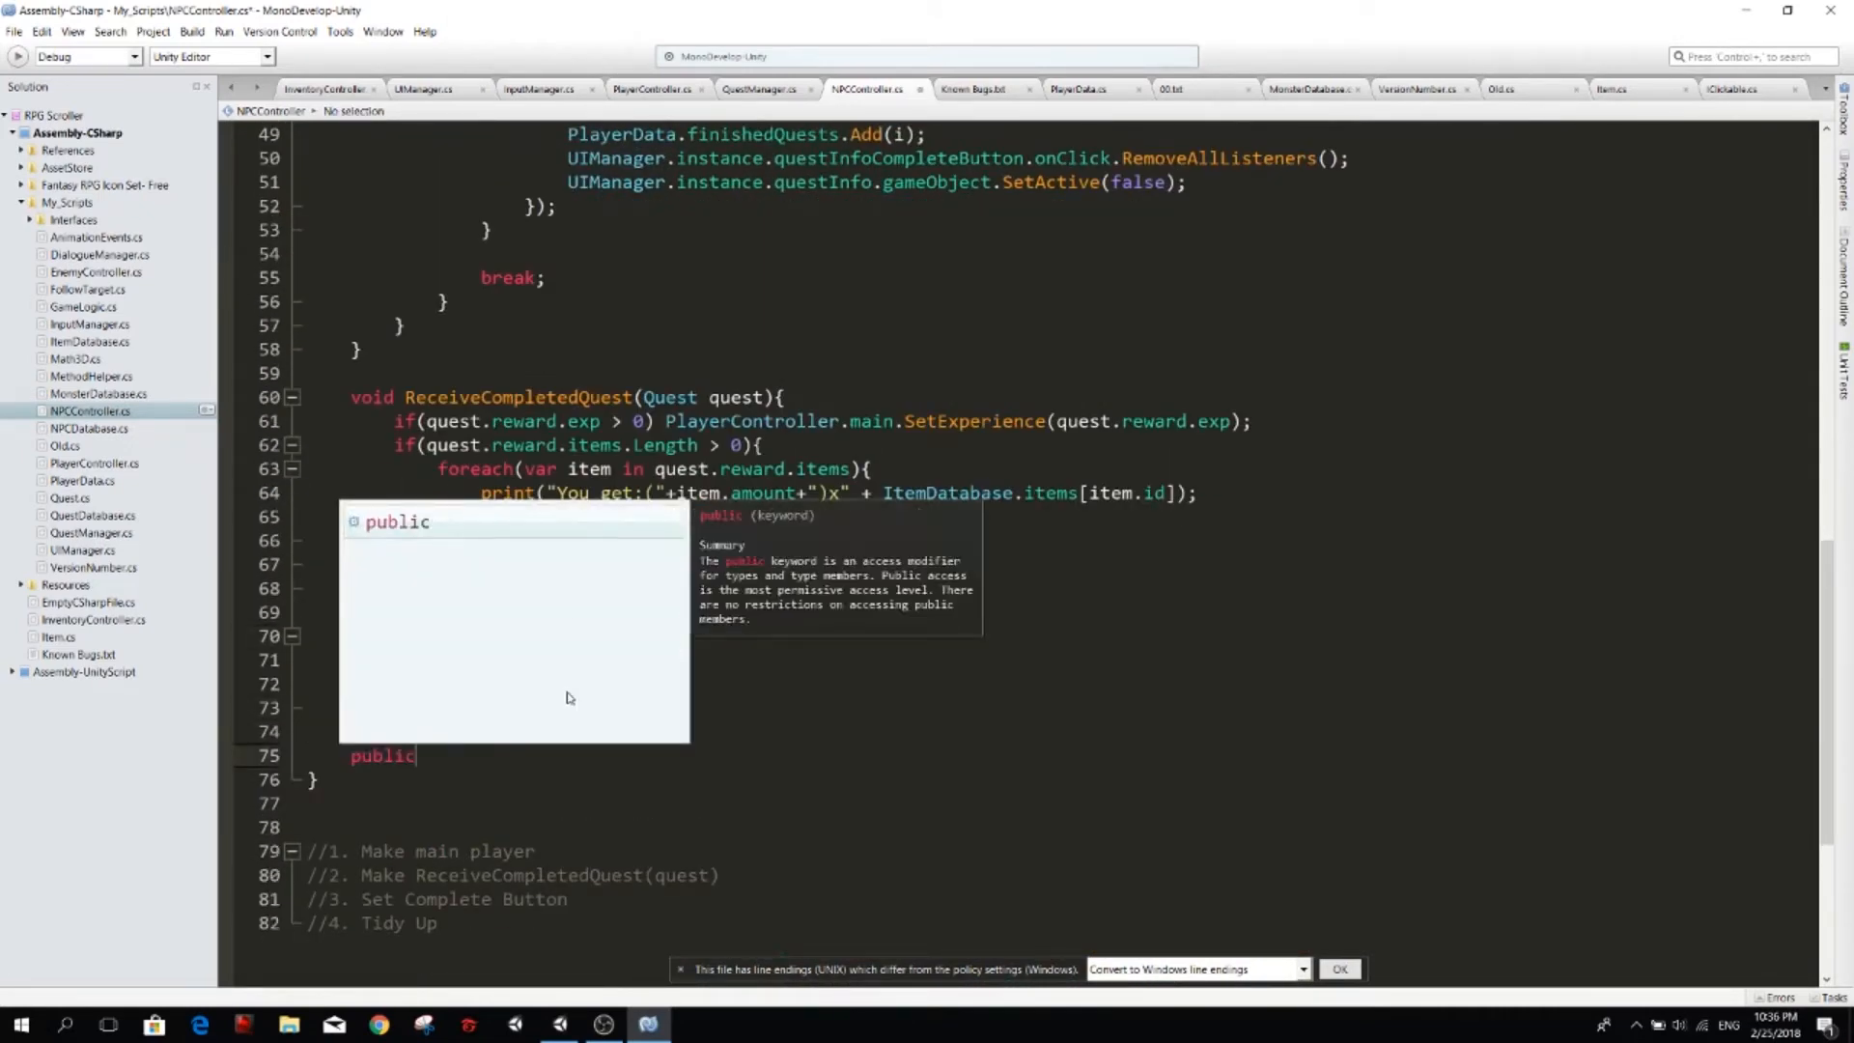
text( void OnC)
key(BackSpace)
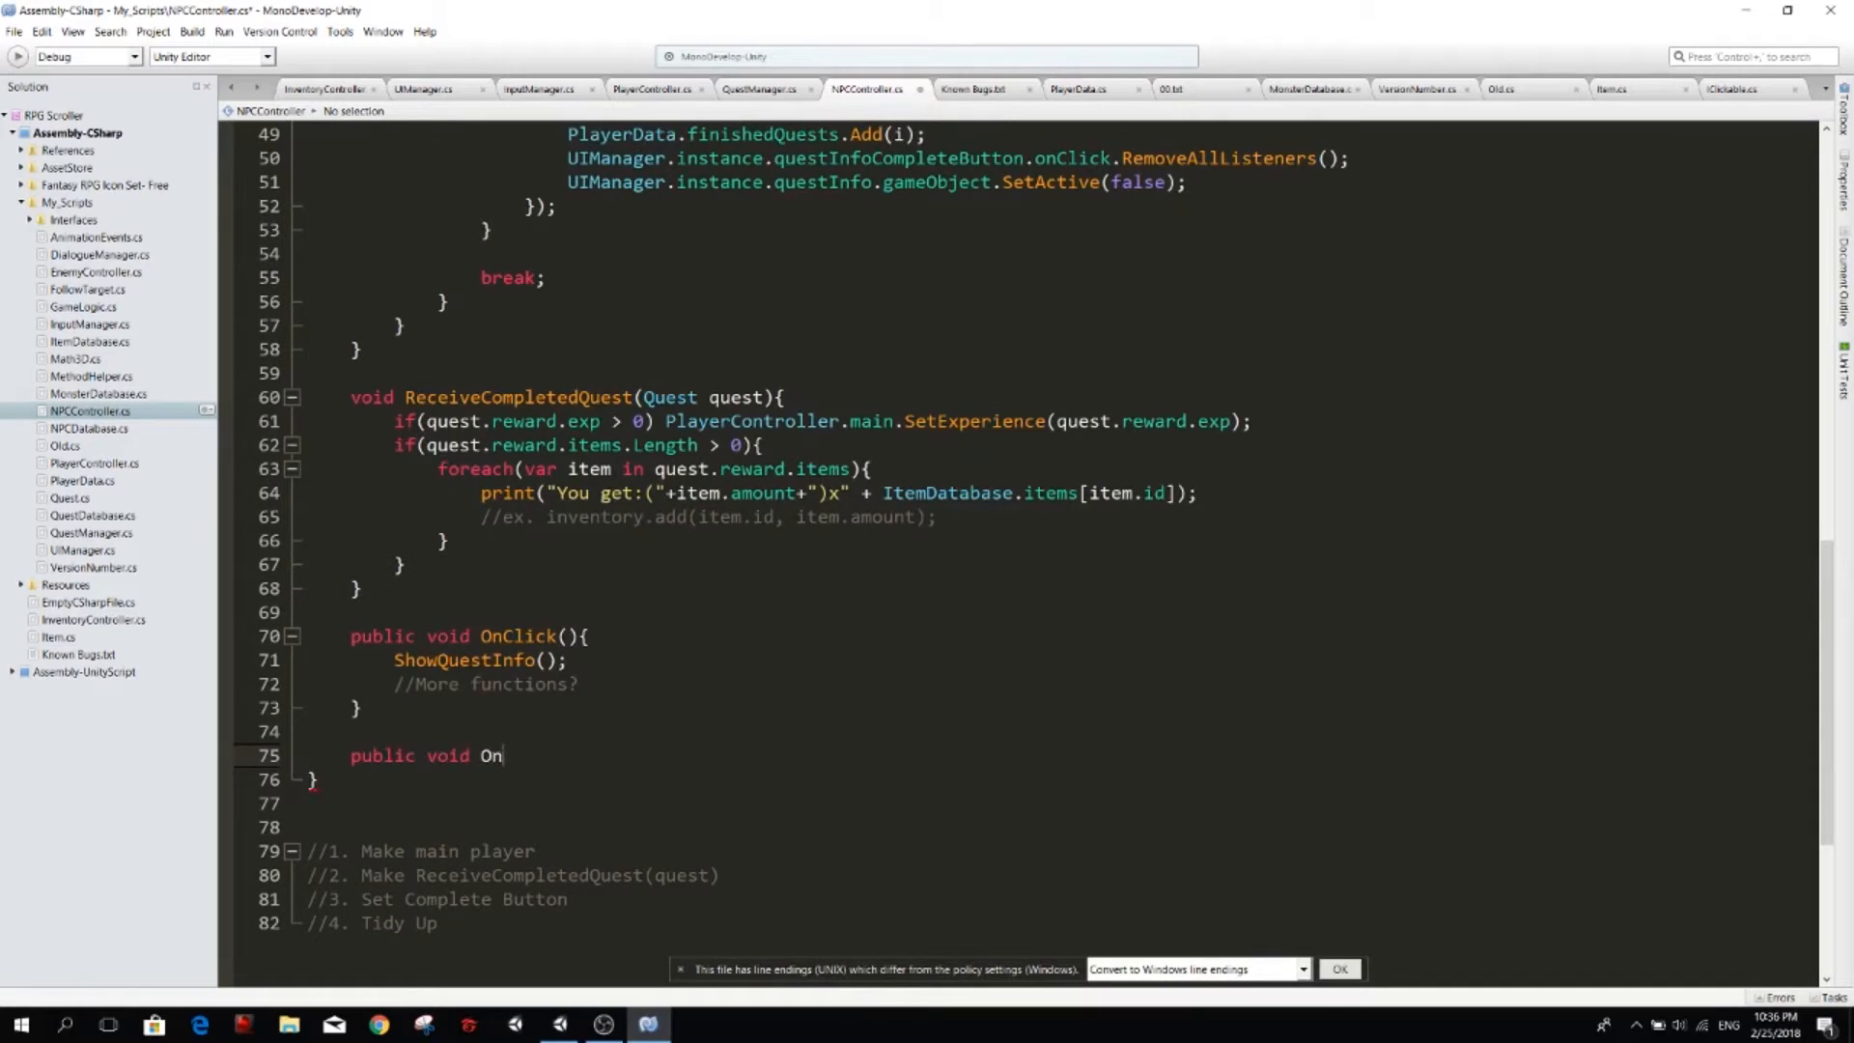
text(LeftClick)
text((){)
key(Return)
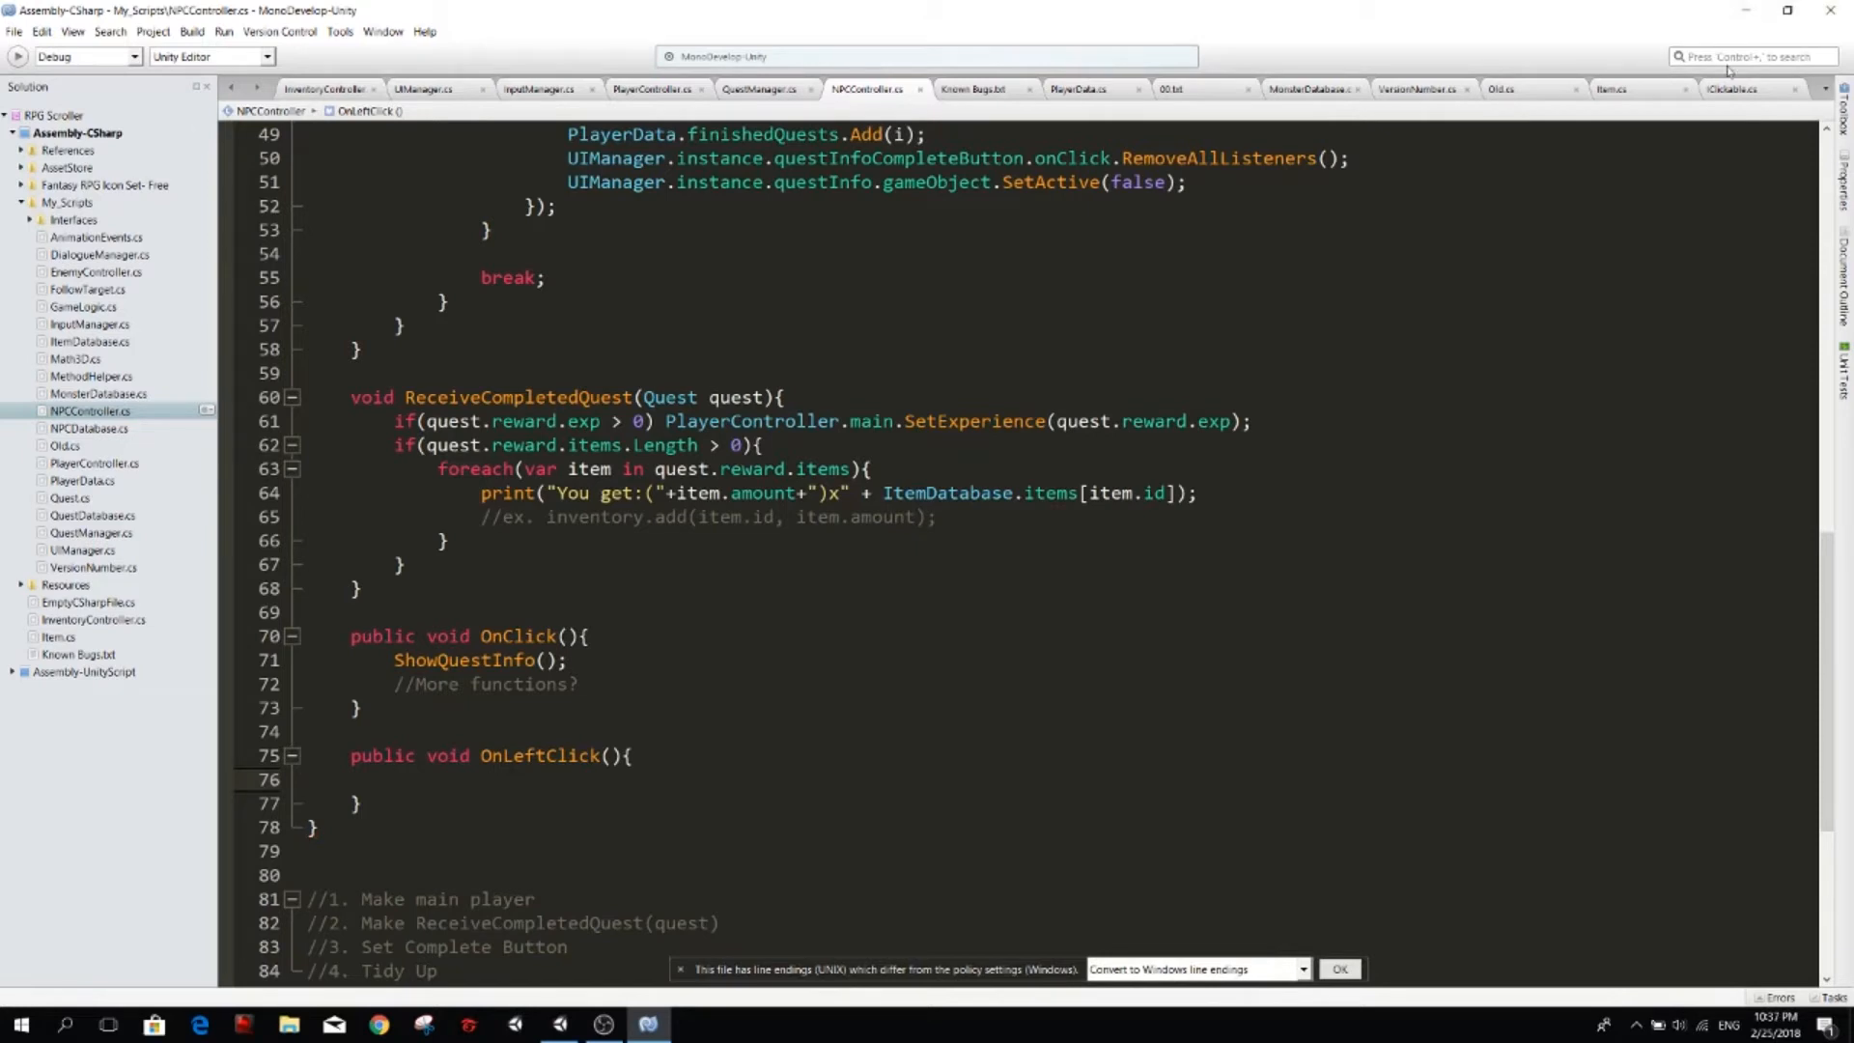
click(1744, 95)
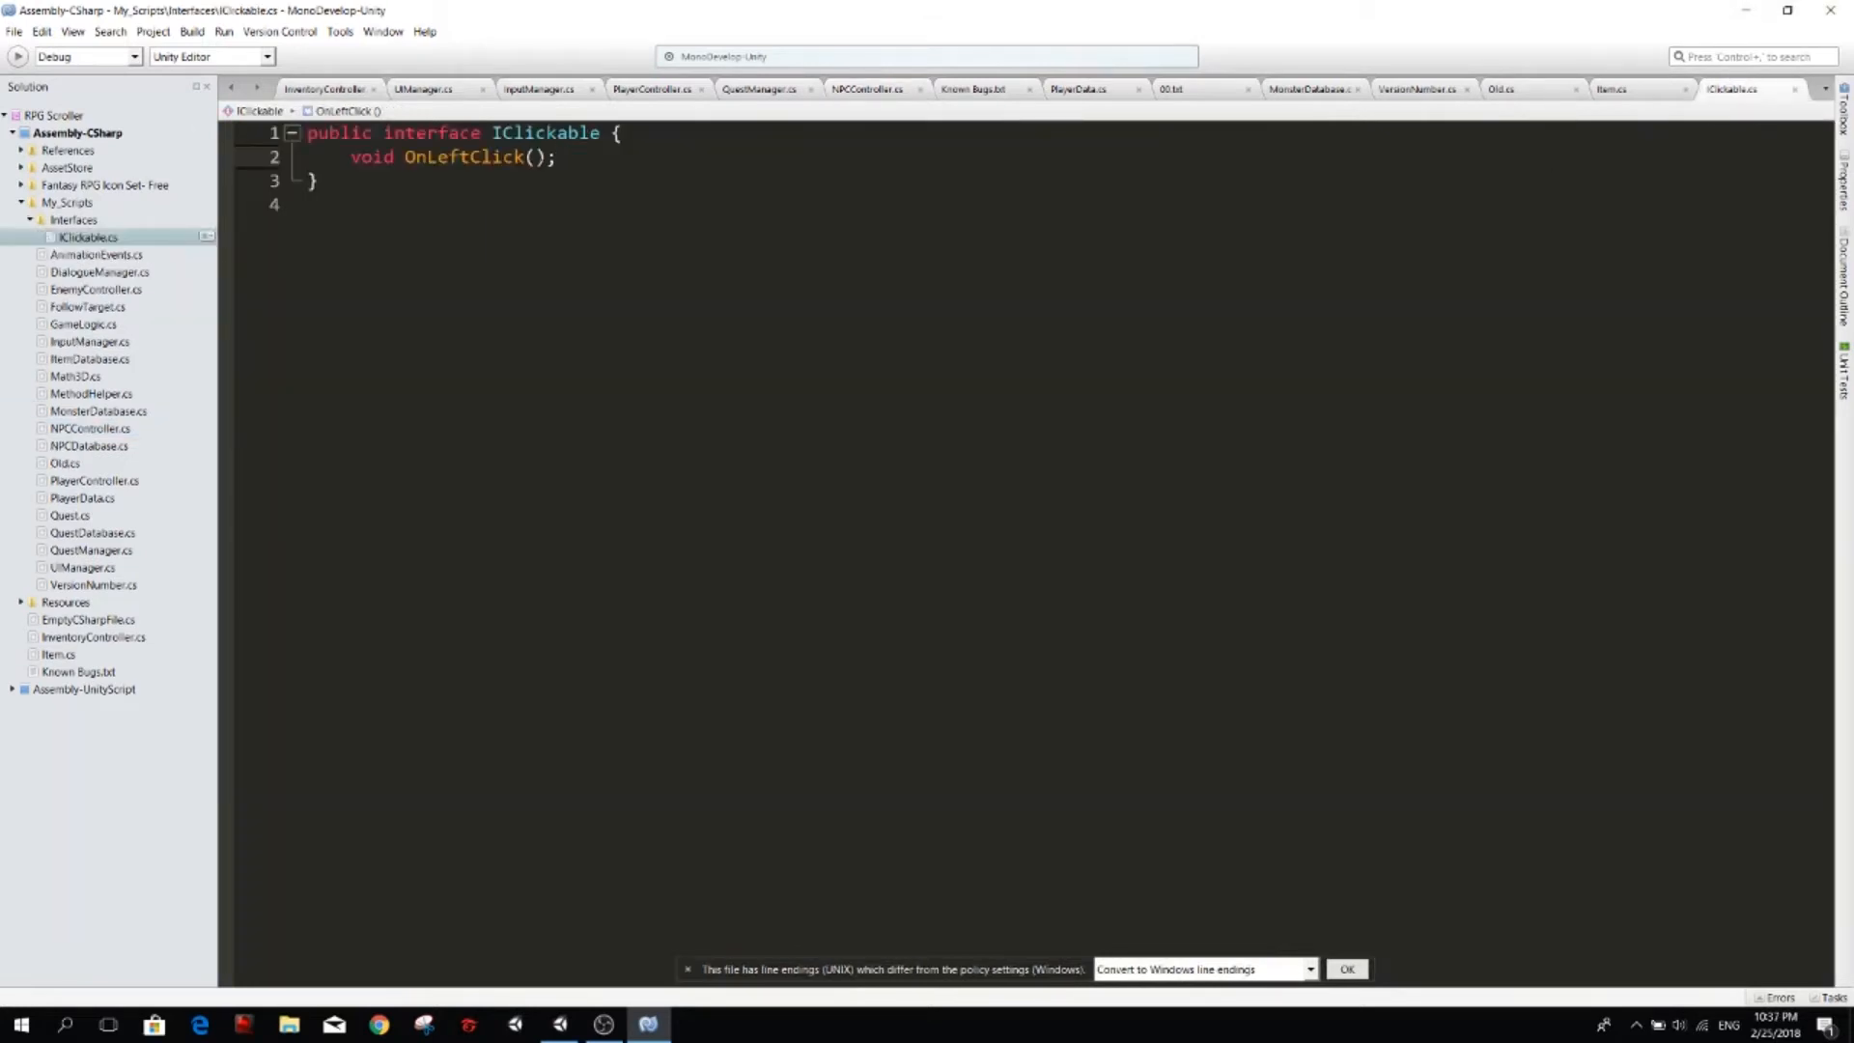
click(843, 91)
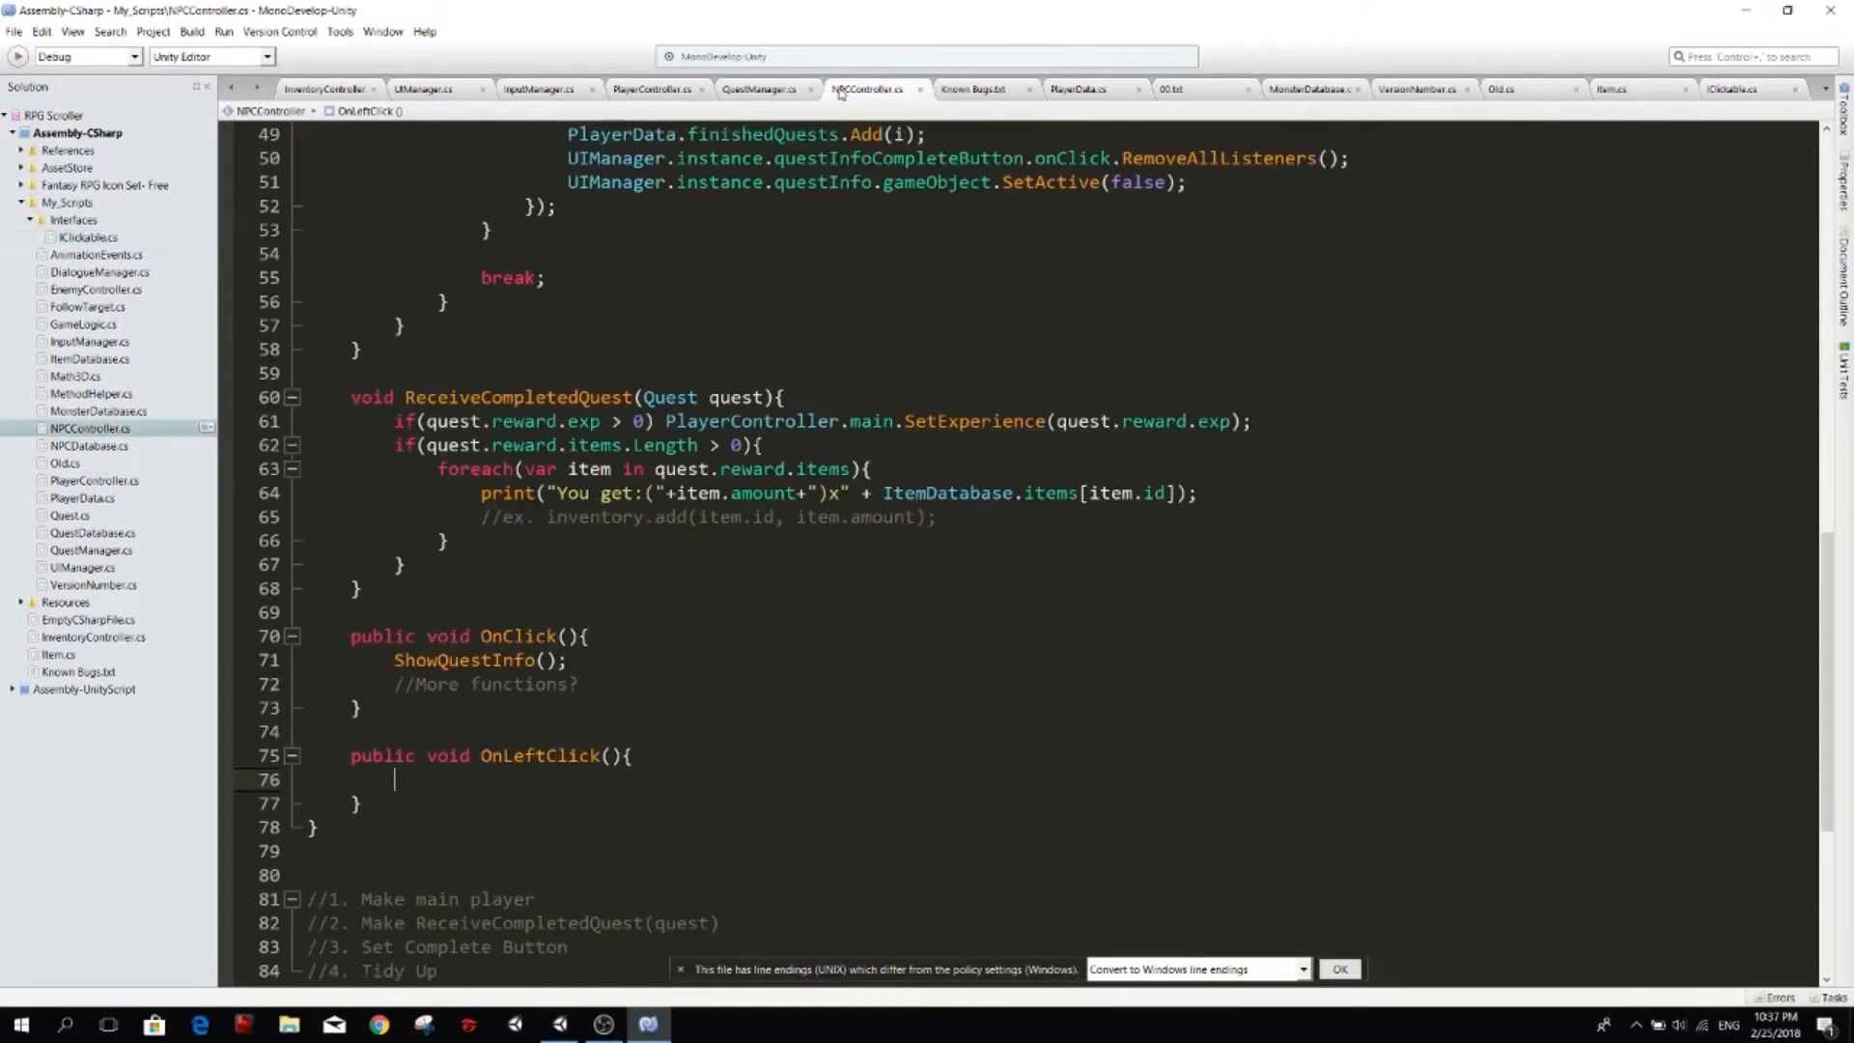
Move the ShowQuestInfo() call into OnLeftClick and delete the old OnClick method.
click(394, 658)
key(alt+Down)
key(alt+Down)
key(alt+Down)
key(alt+Down)
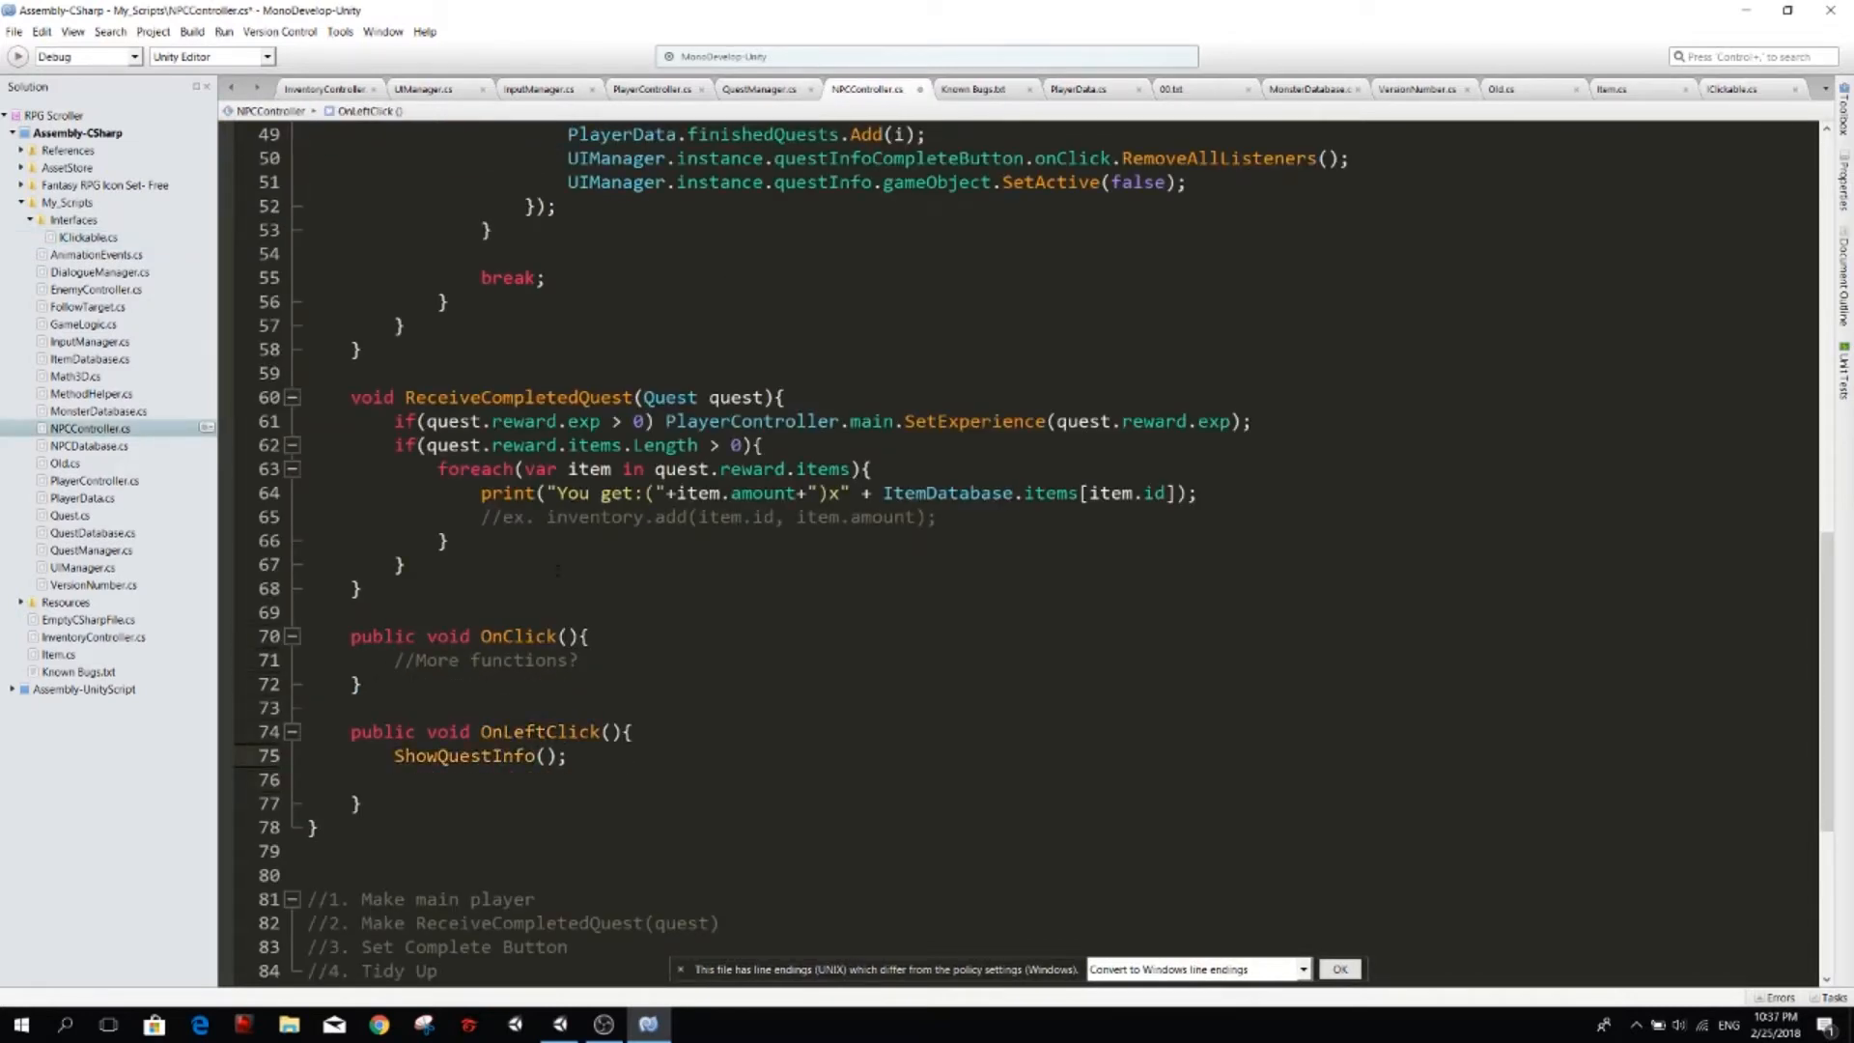
key(Down)
key(BackSpace)
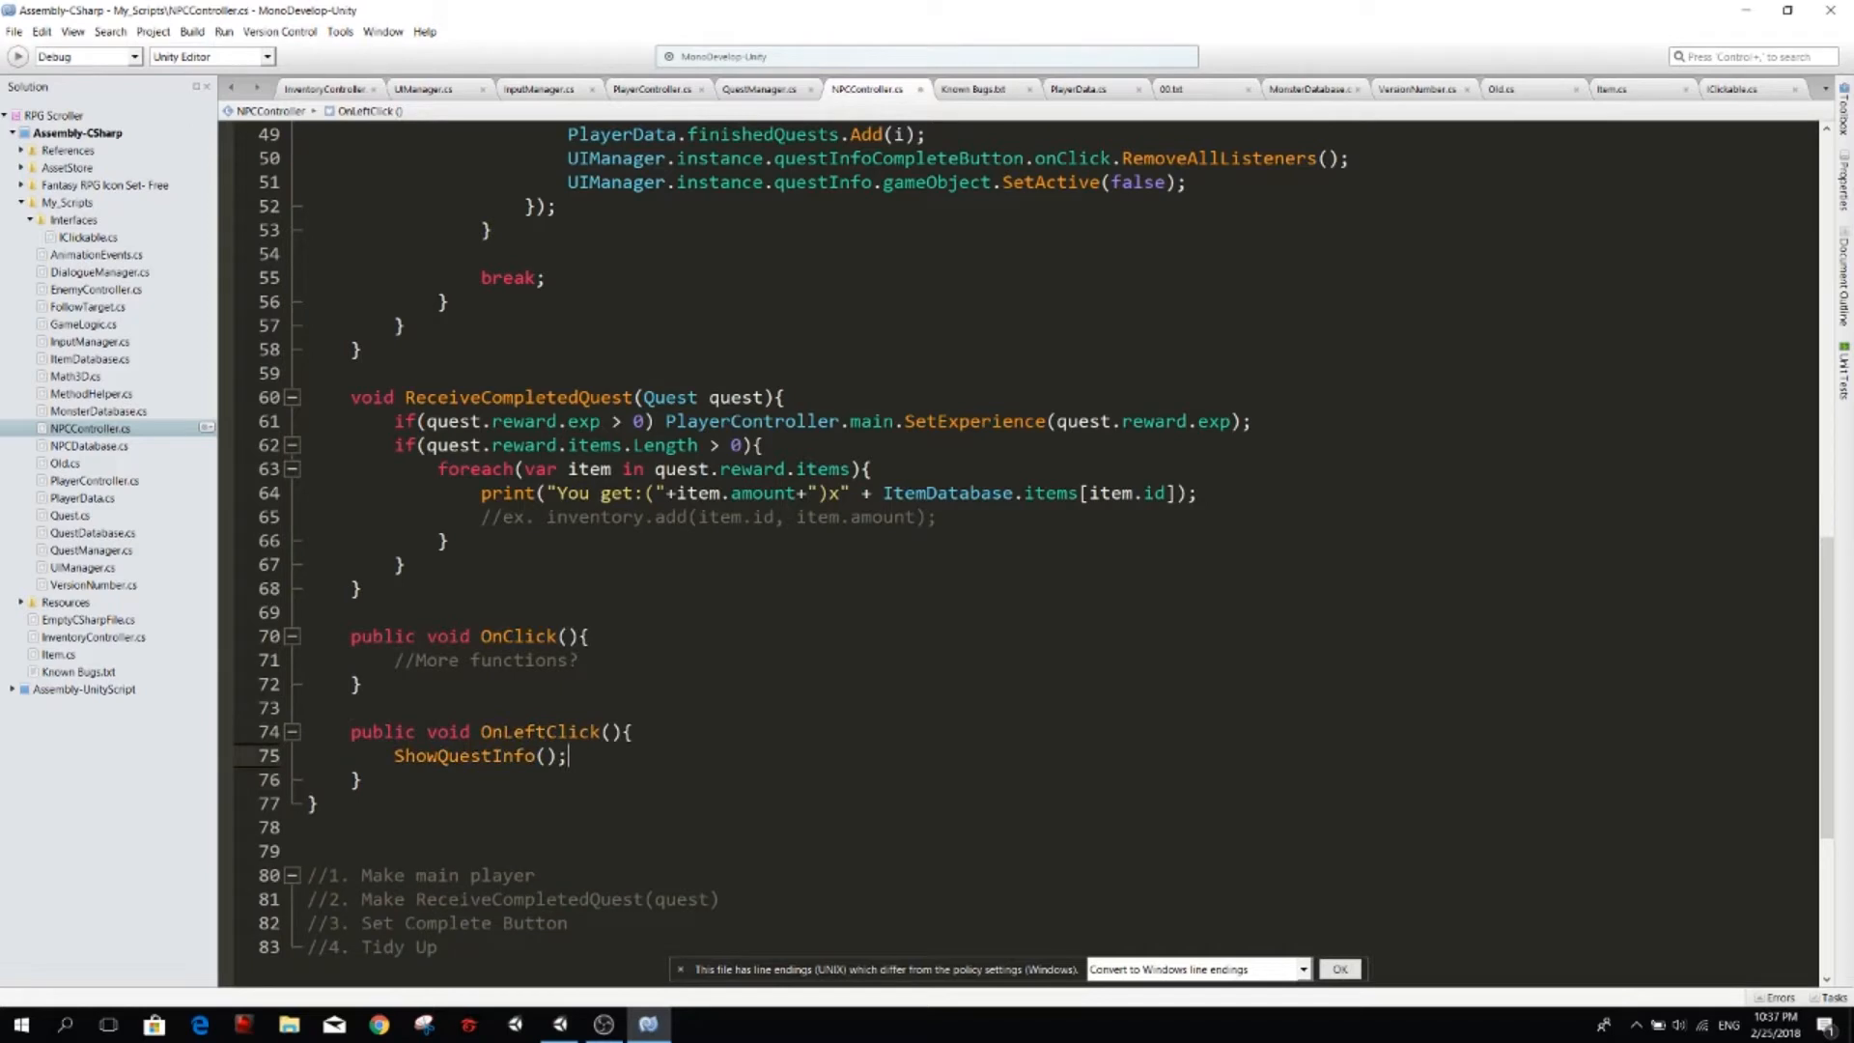
drag(362, 684, 308, 636)
key(Delete)
key(BackSpace)
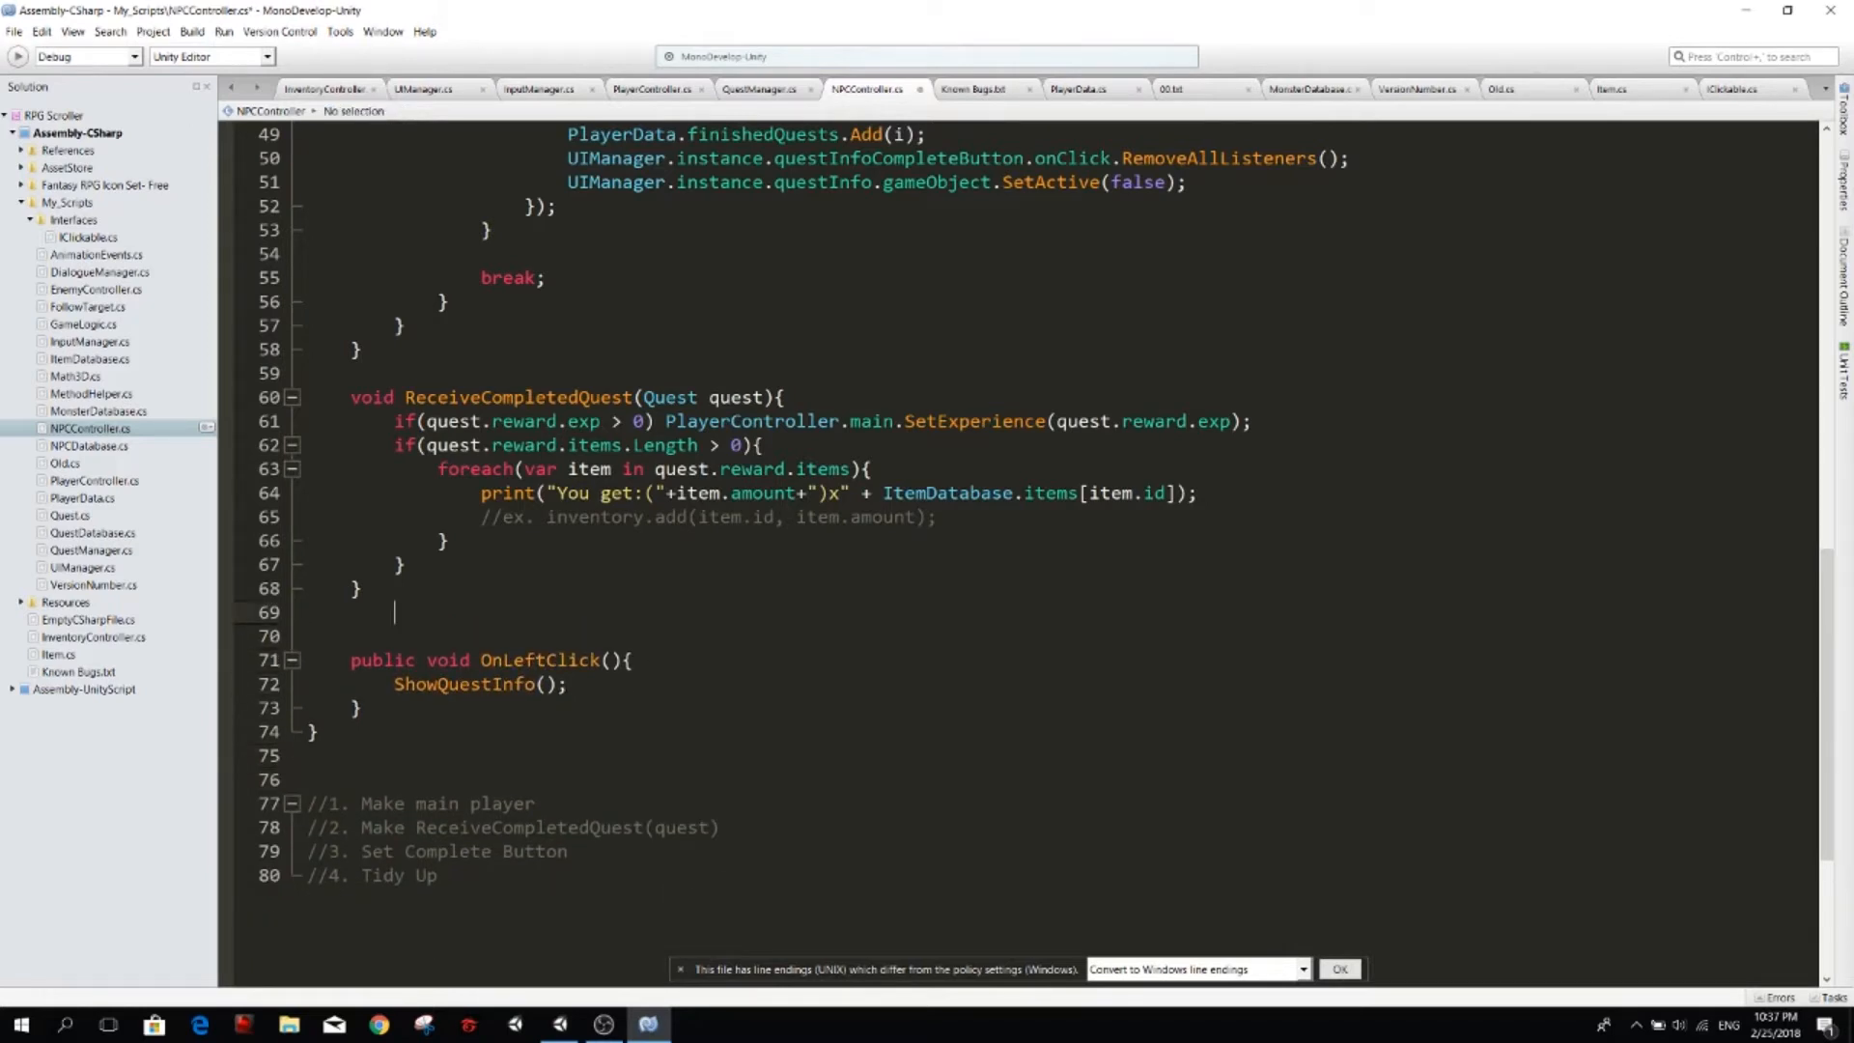
key(BackSpace)
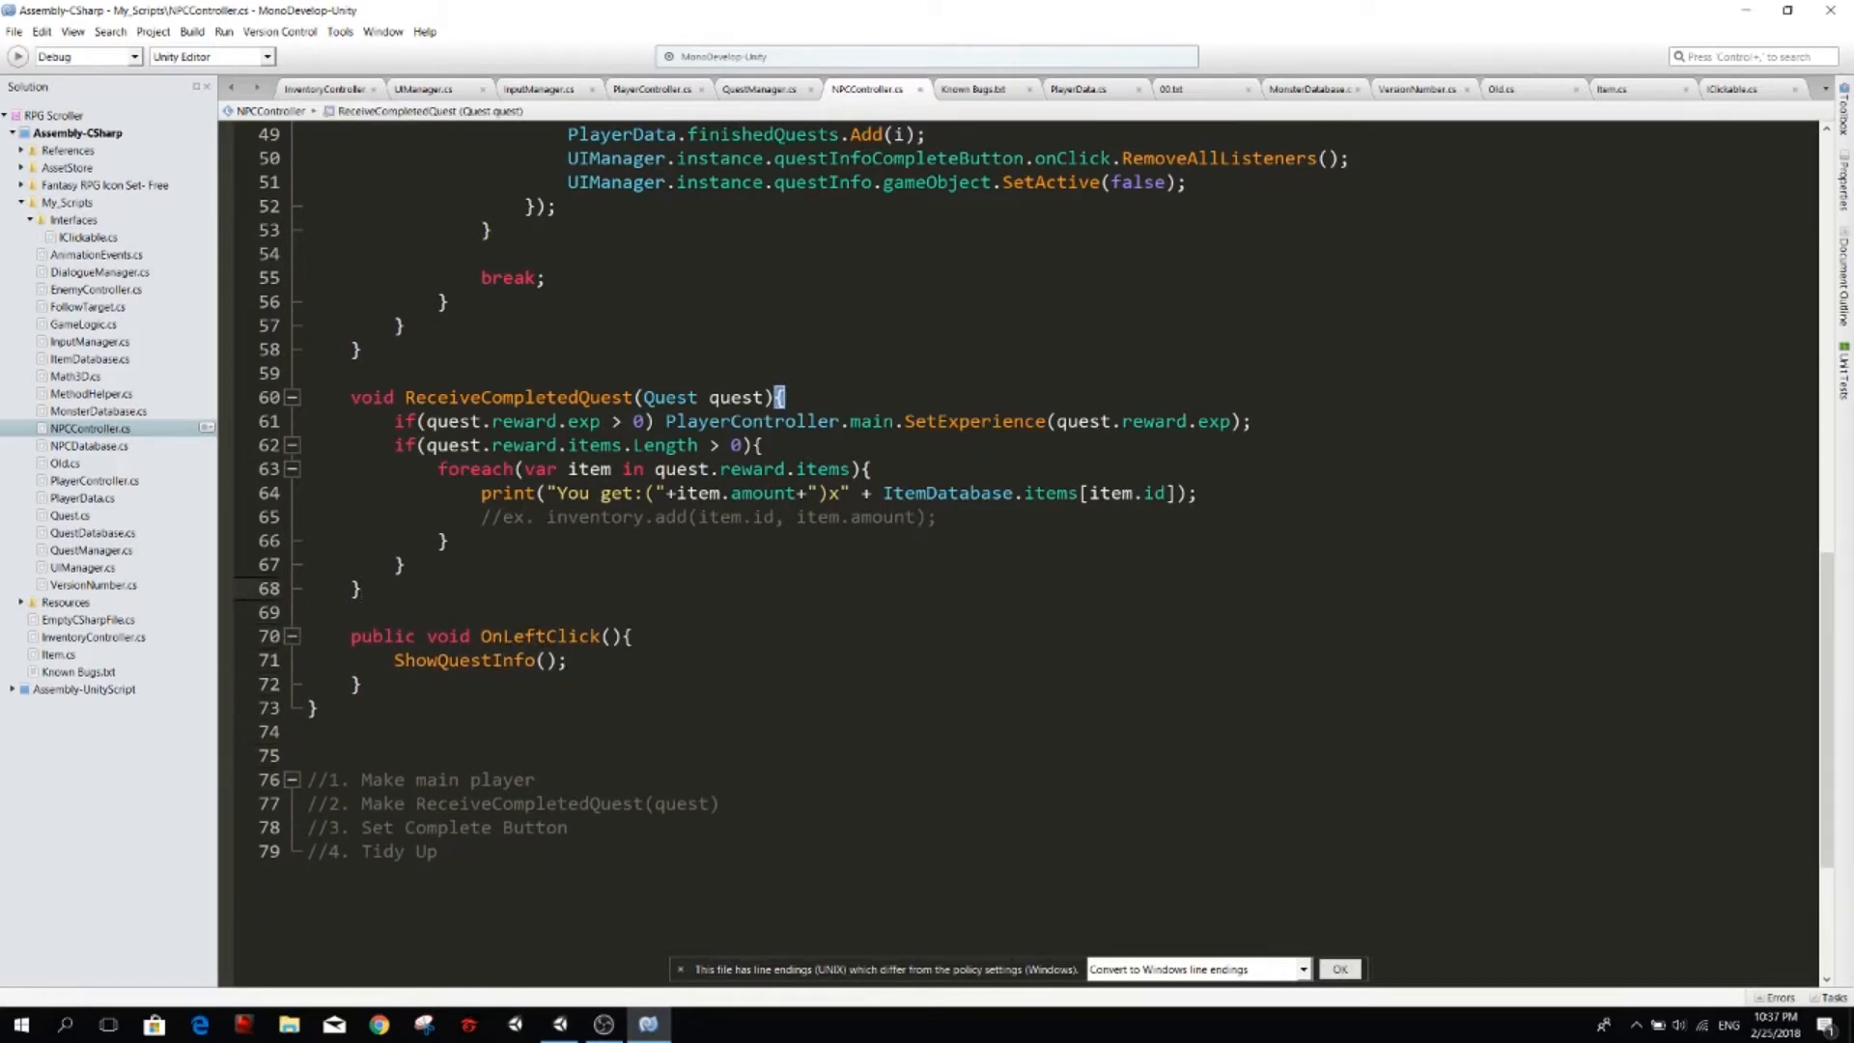
Return to InputManager.cs and close the unneeded script tabs.
click(554, 94)
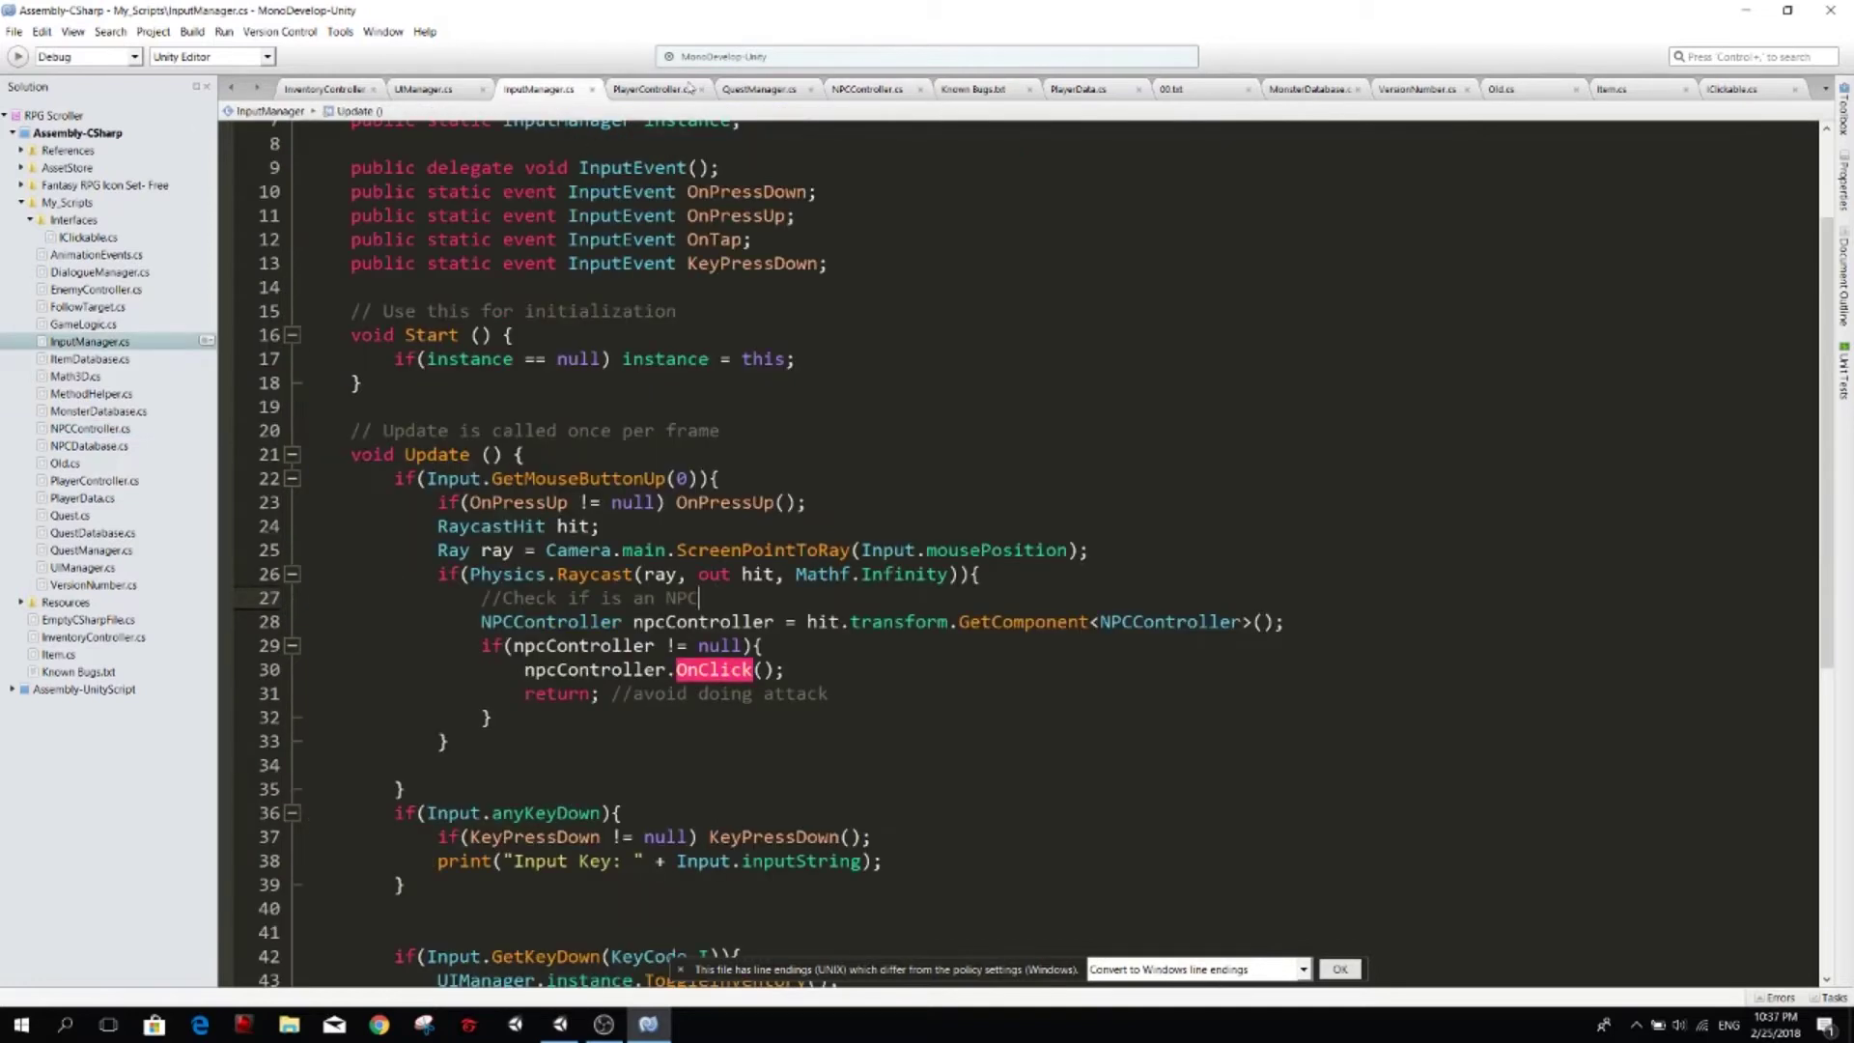
click(482, 91)
click(374, 90)
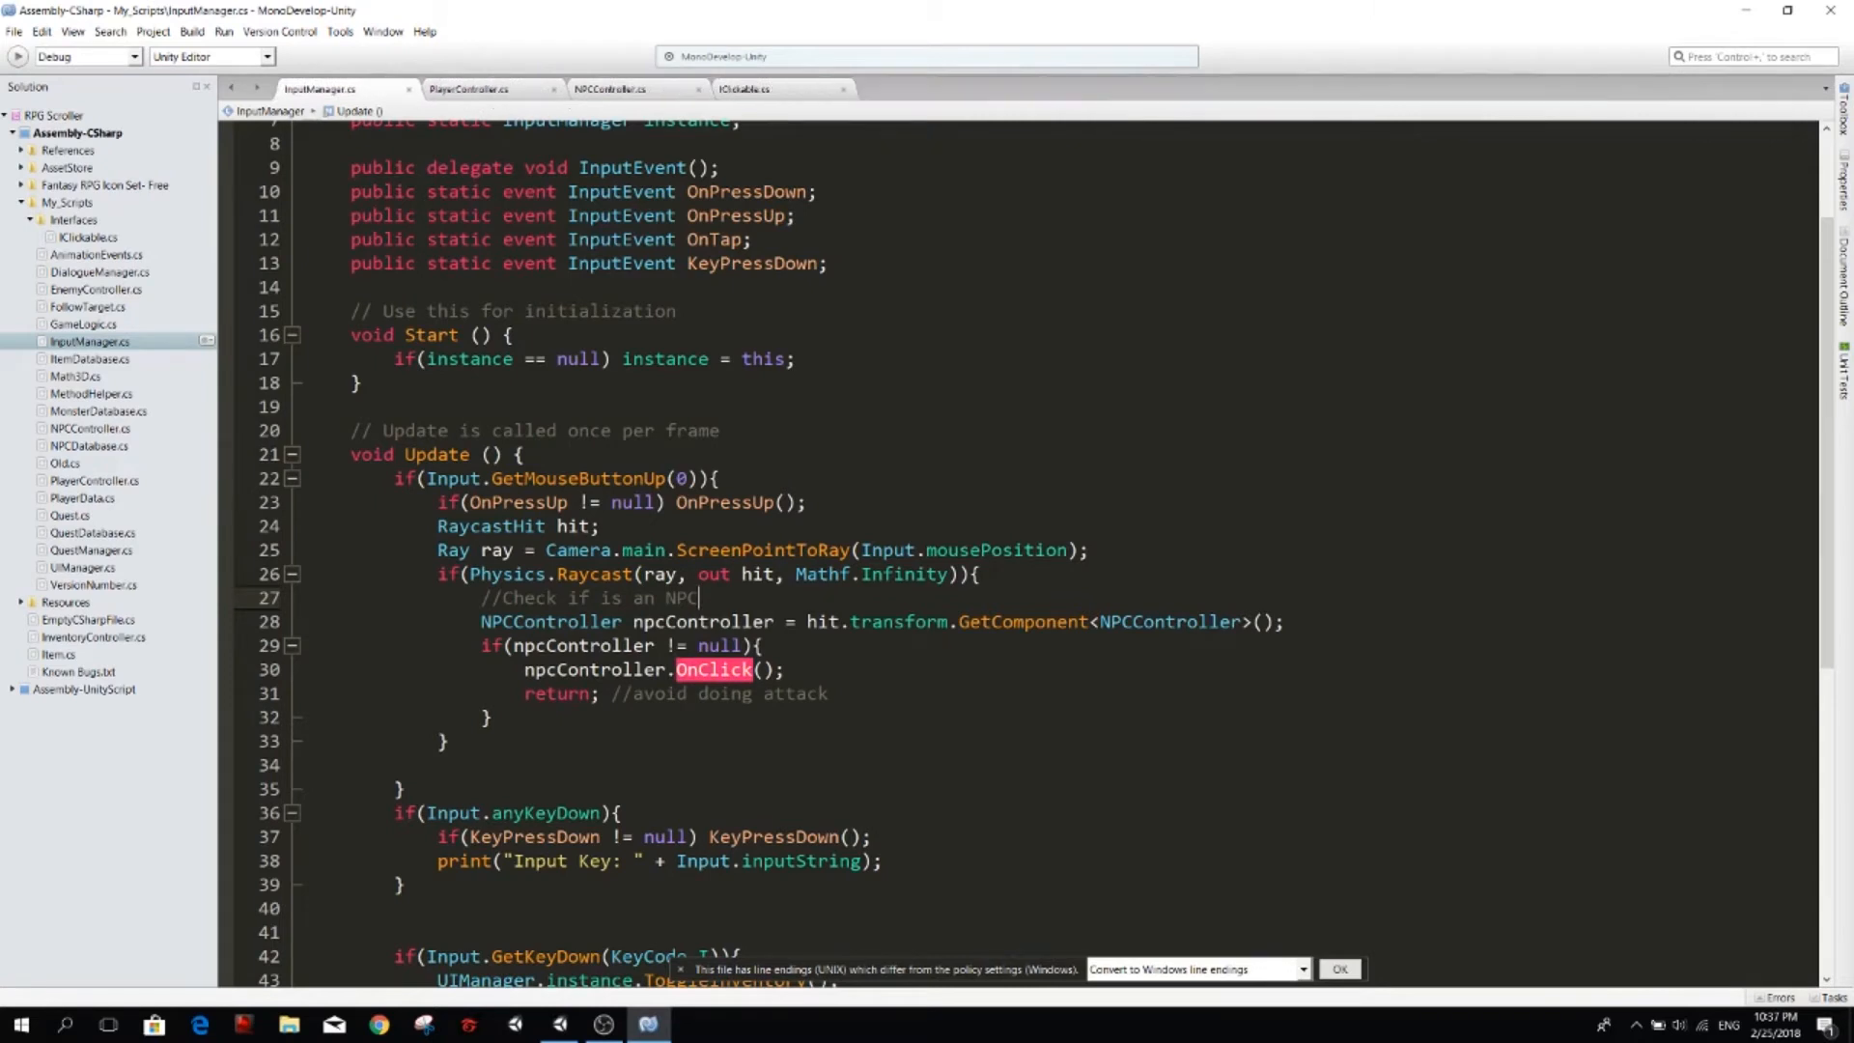
scroll(698, 654, down, 1)
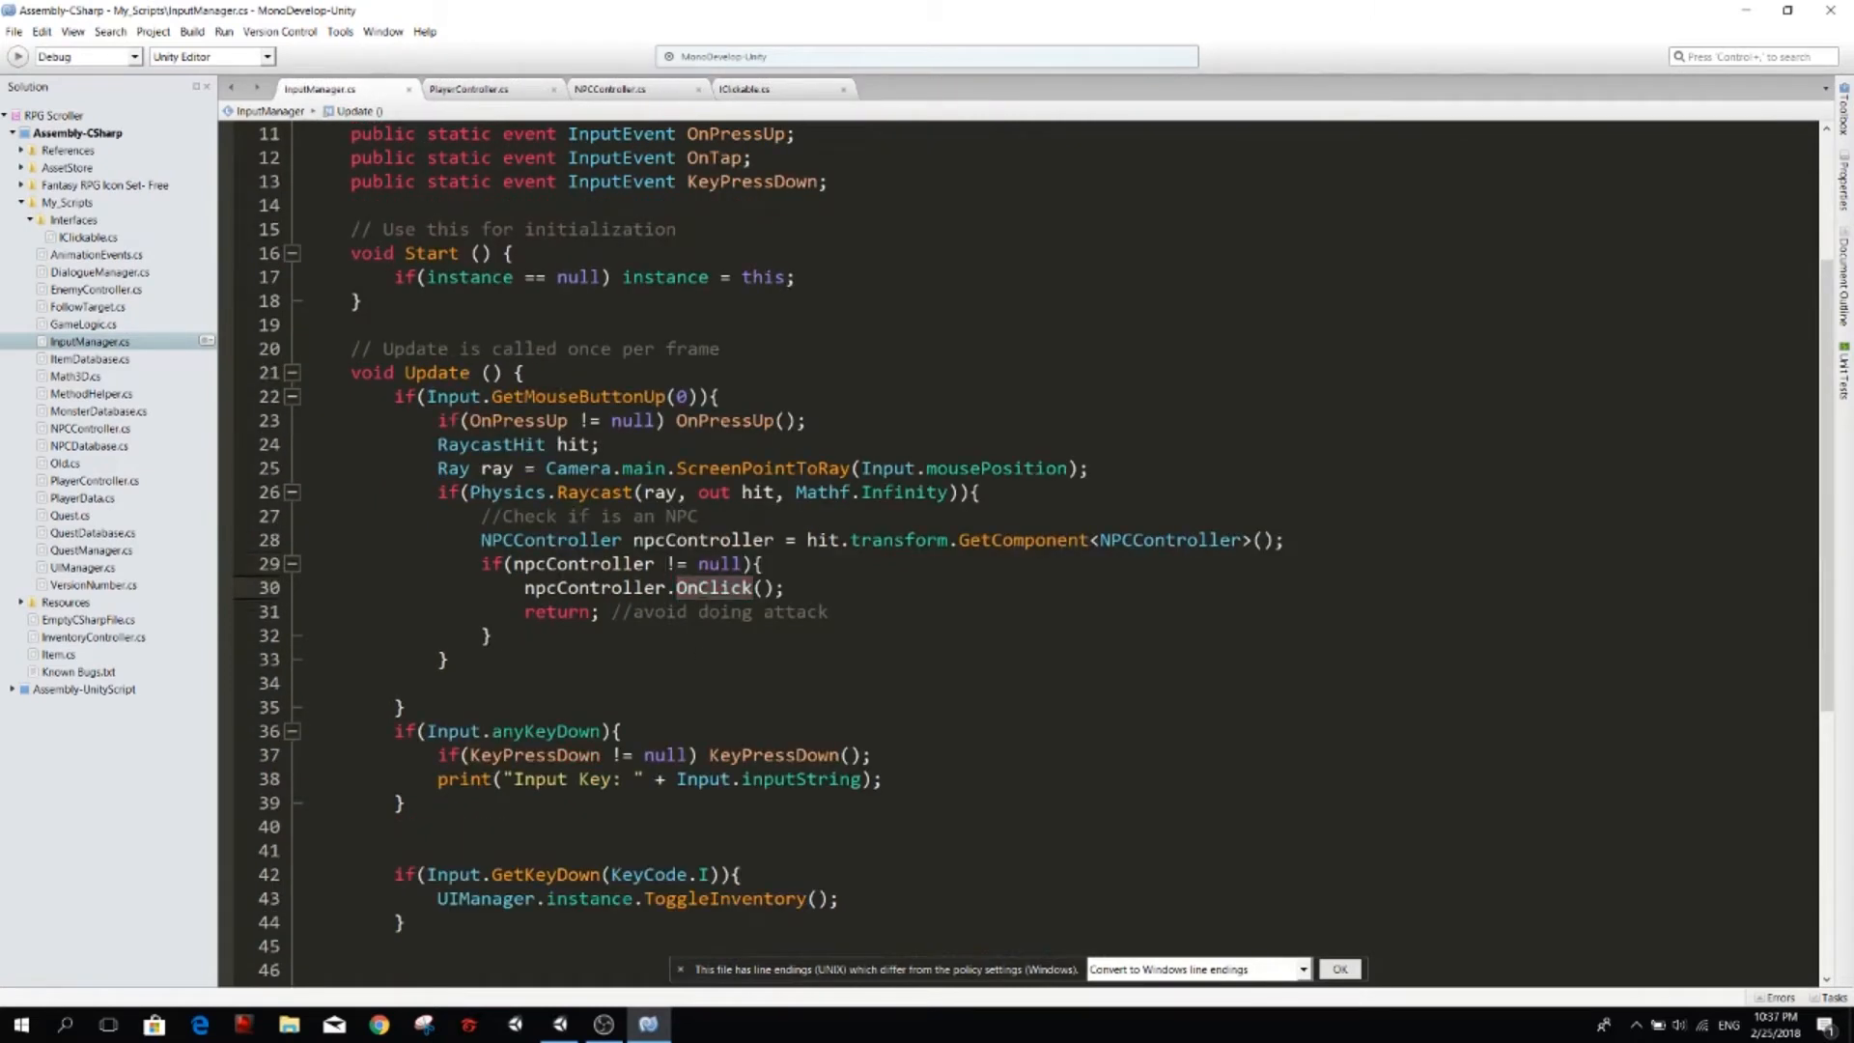
Replace npcController.OnClick(); on line 30 with npcController.OnLeftClick(); via autocomplete.
double_click(568, 587)
click(705, 588)
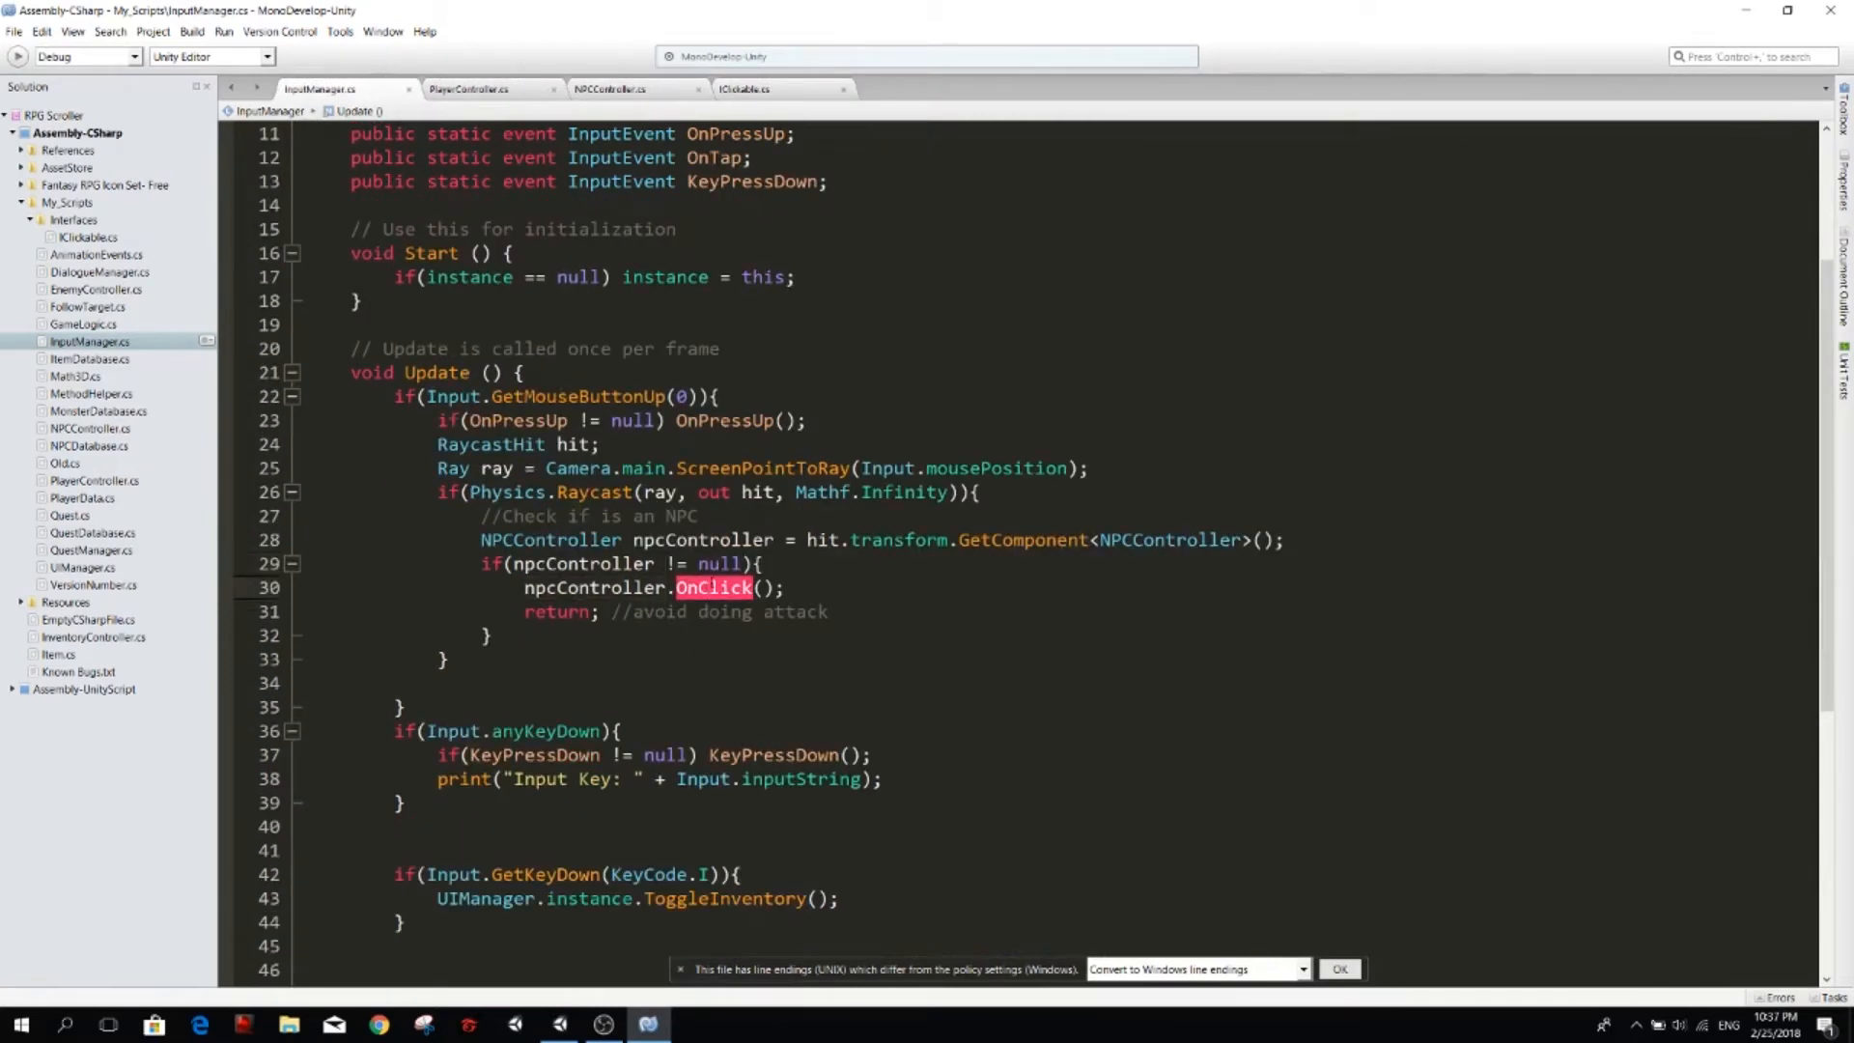
drag(785, 589, 524, 588)
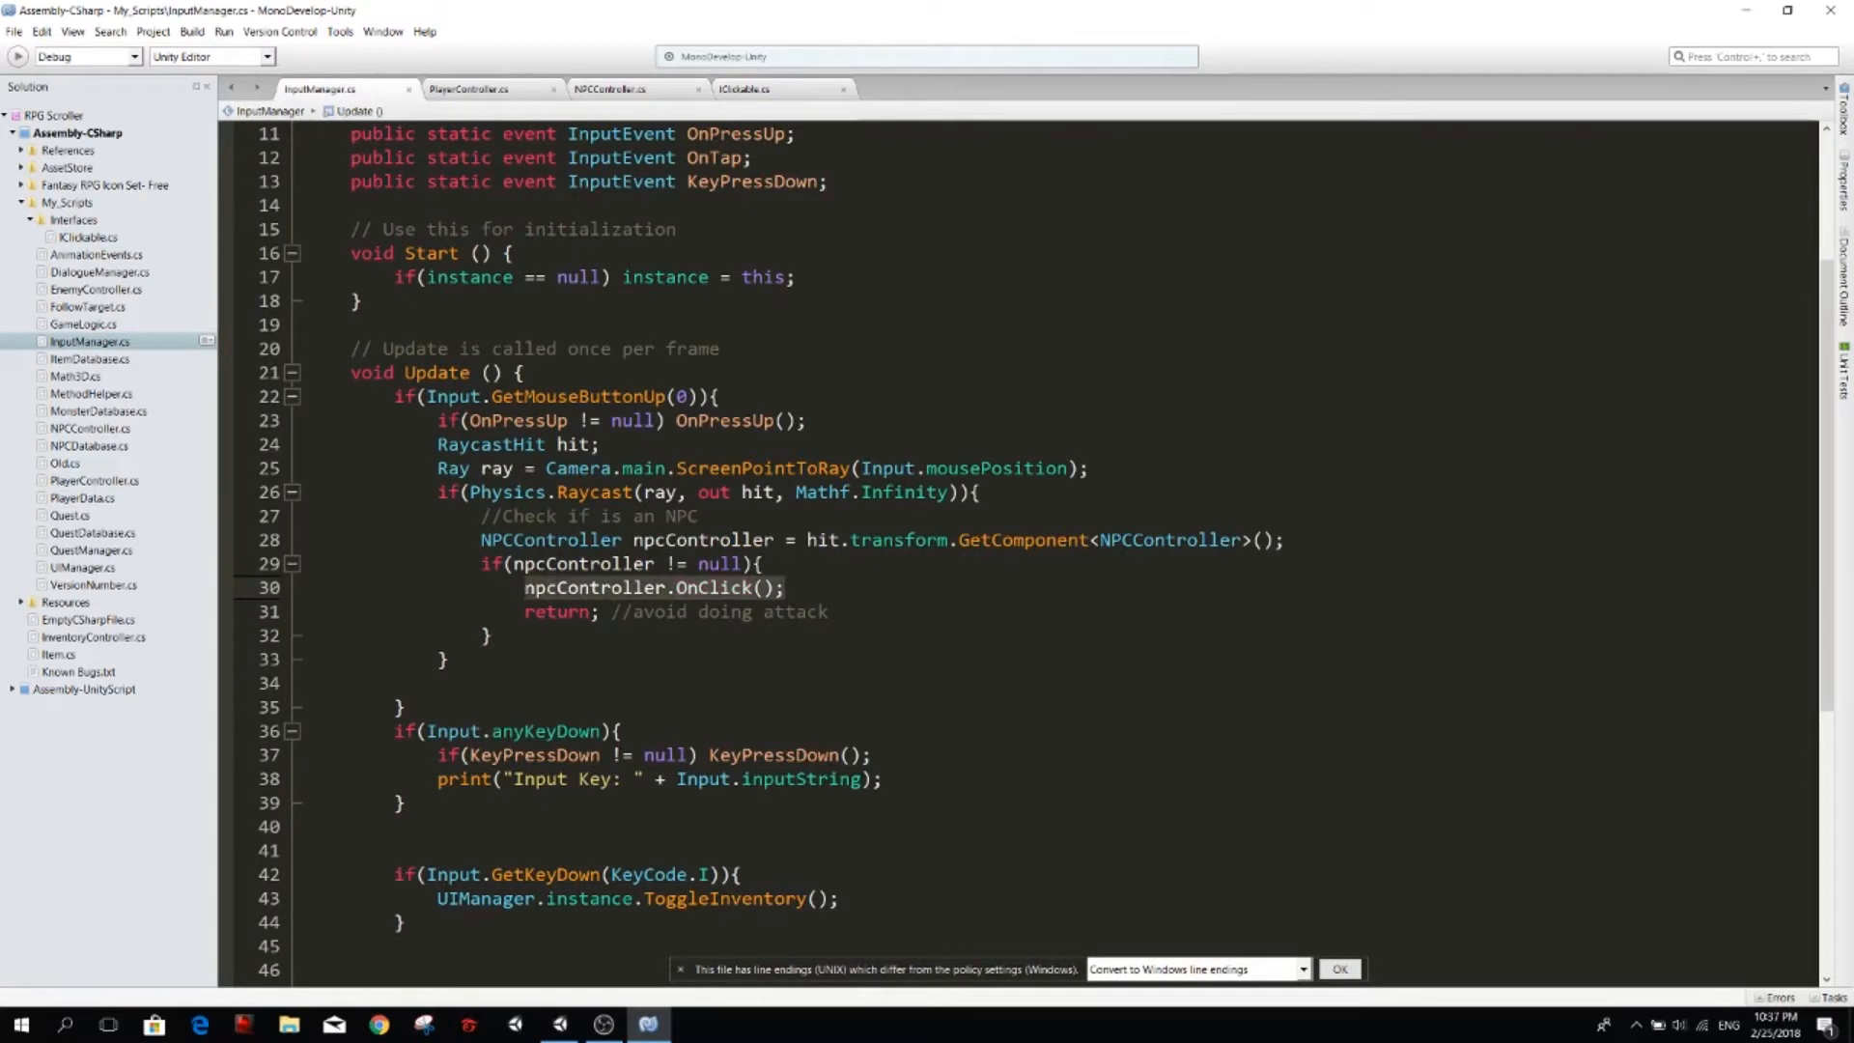
key(Delete)
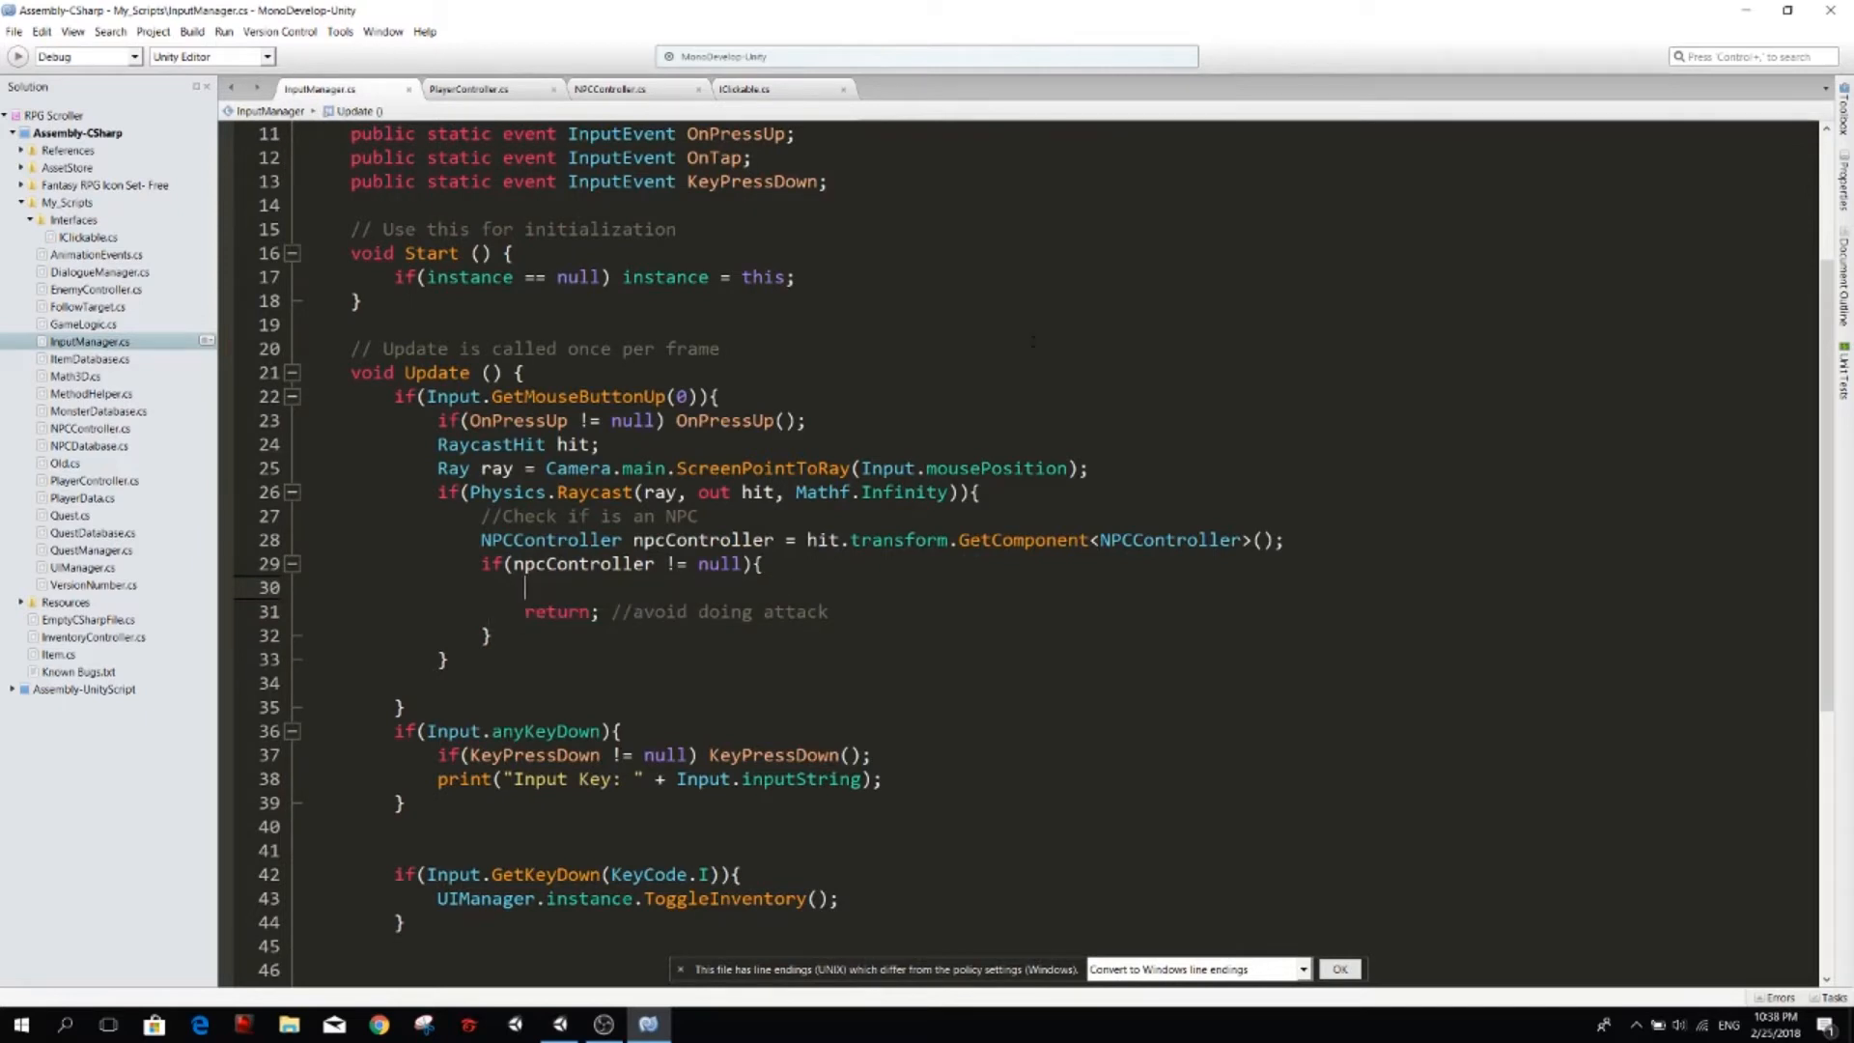
text(npc)
key(Return)
text(.)
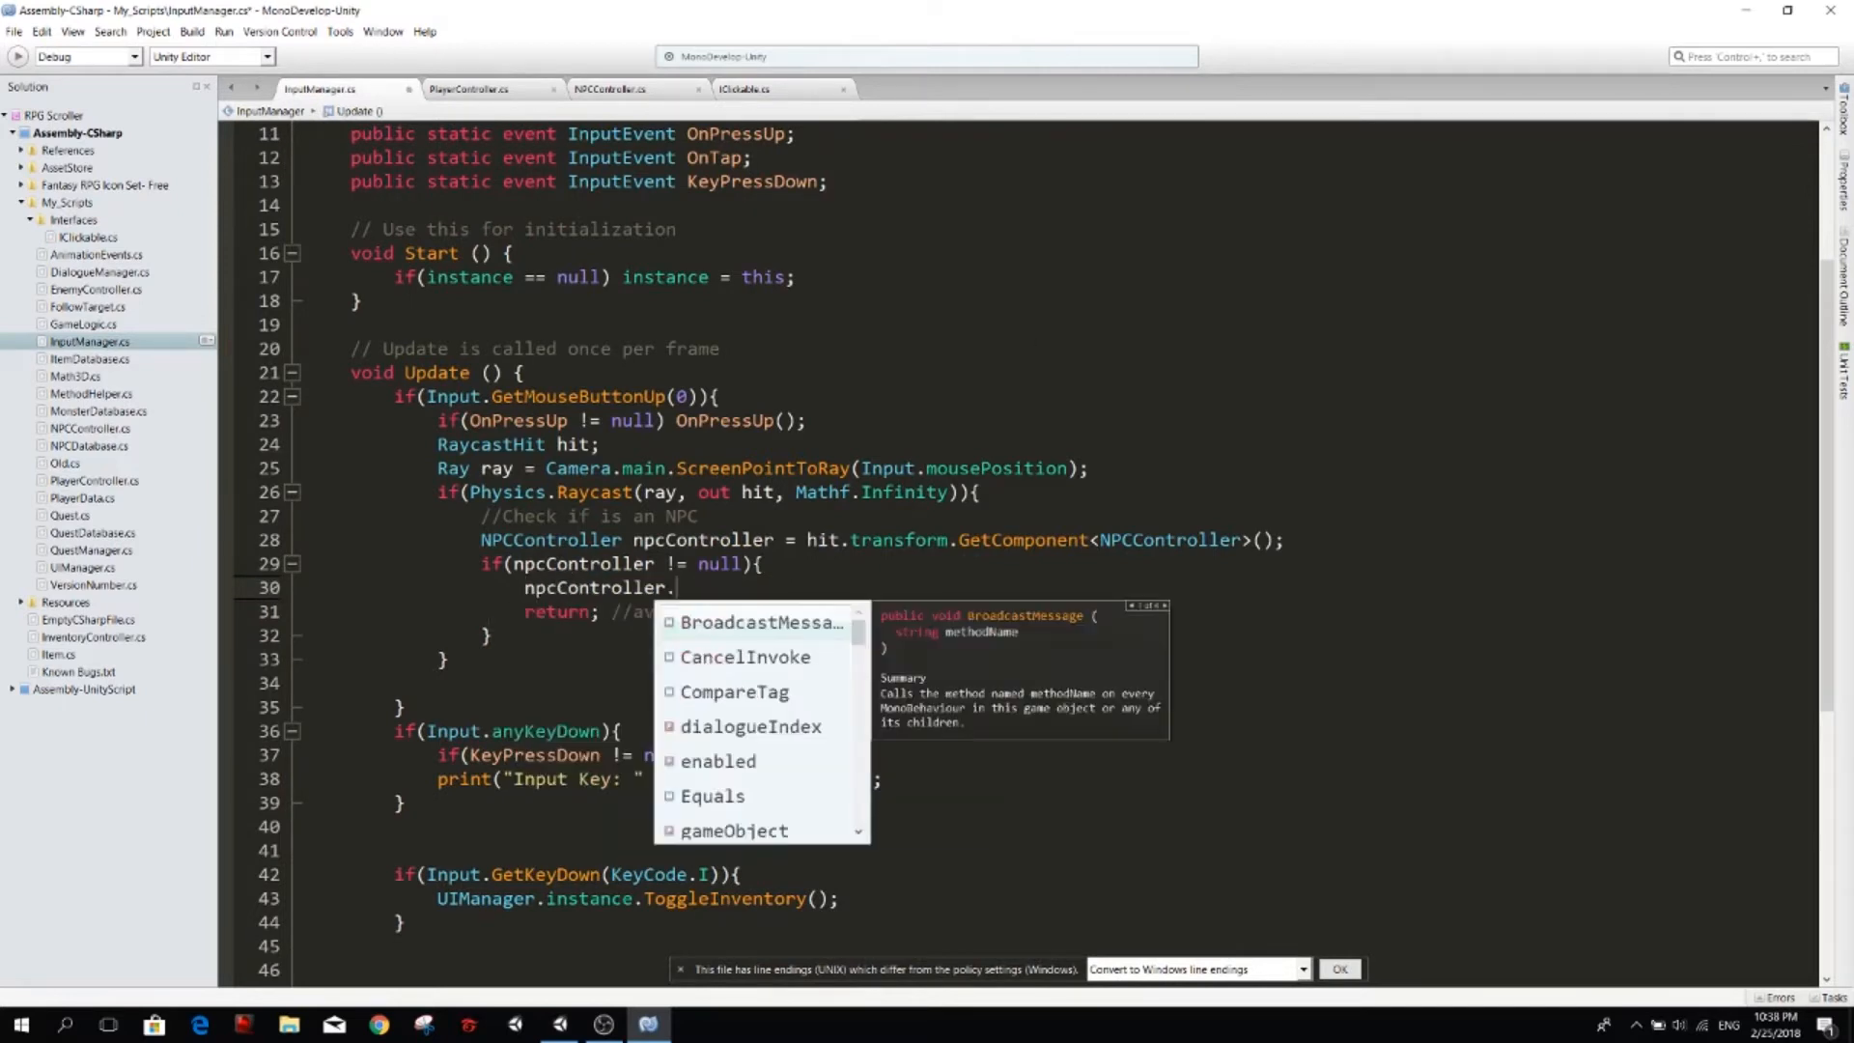
text(OnL)
key(Return)
text(()
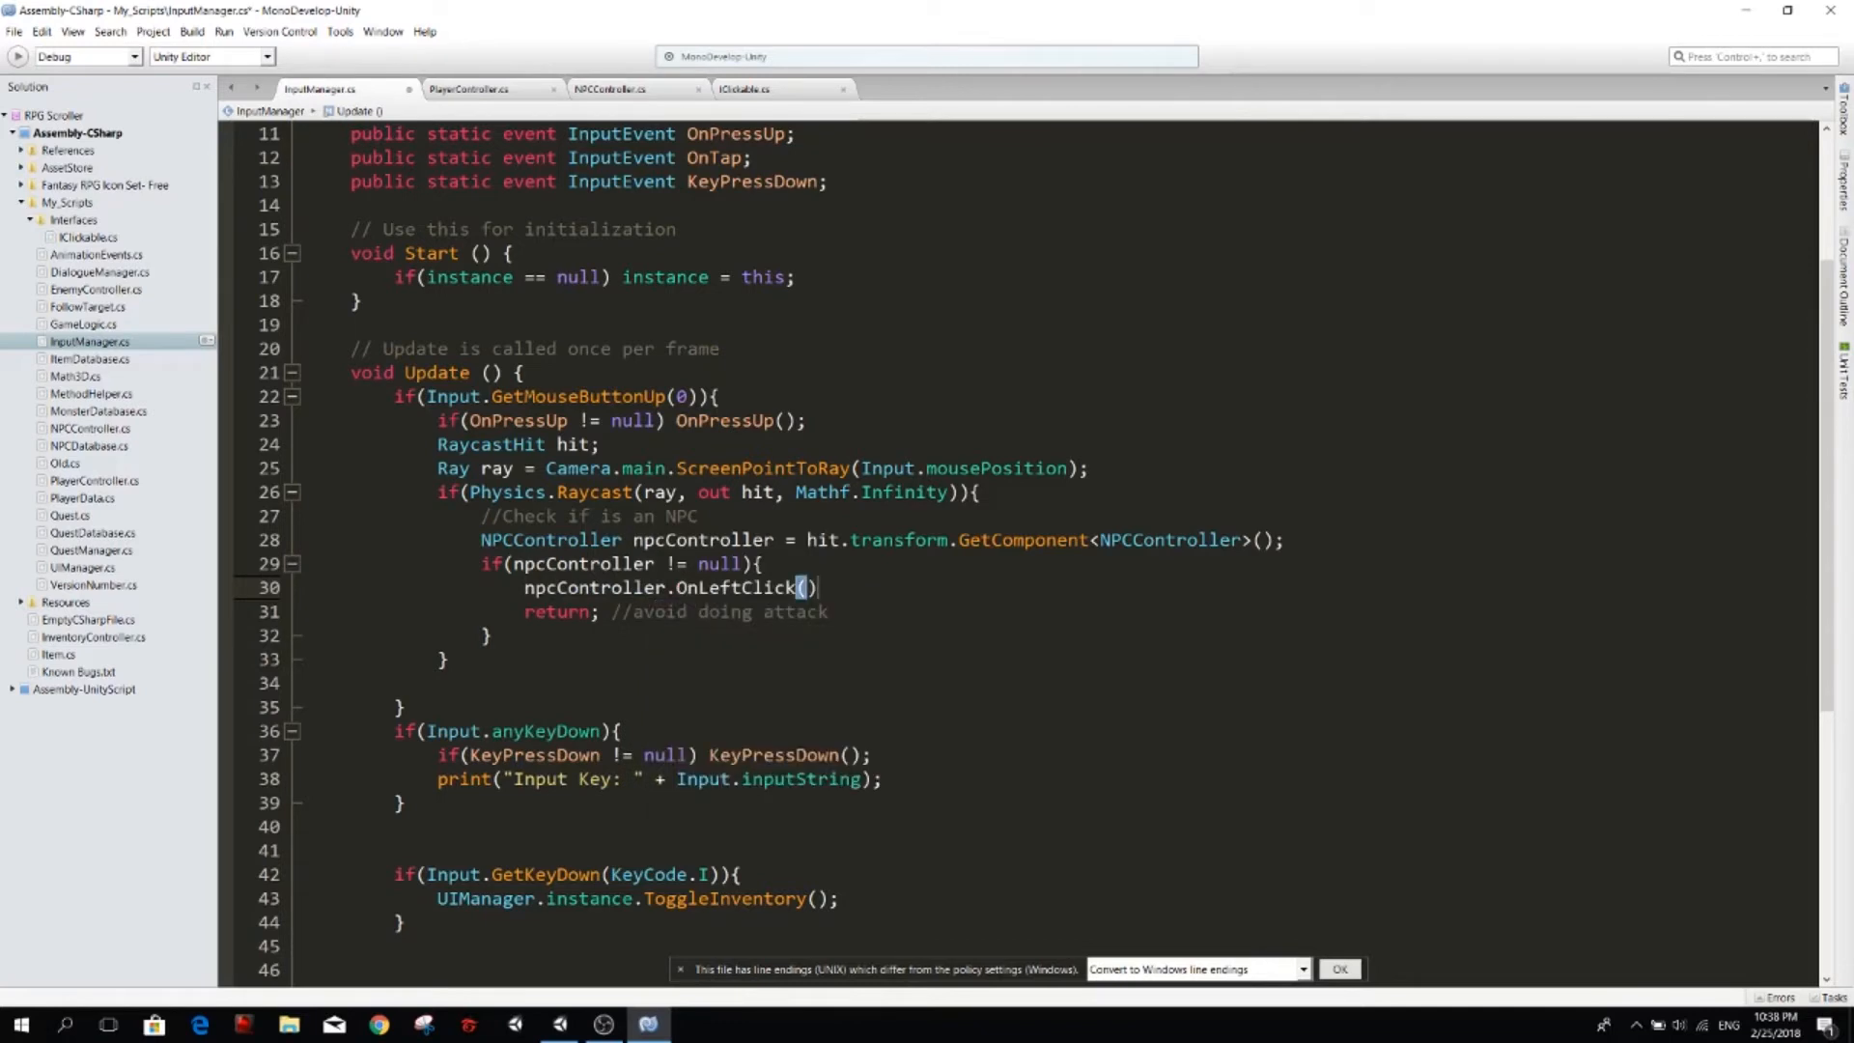
text();)
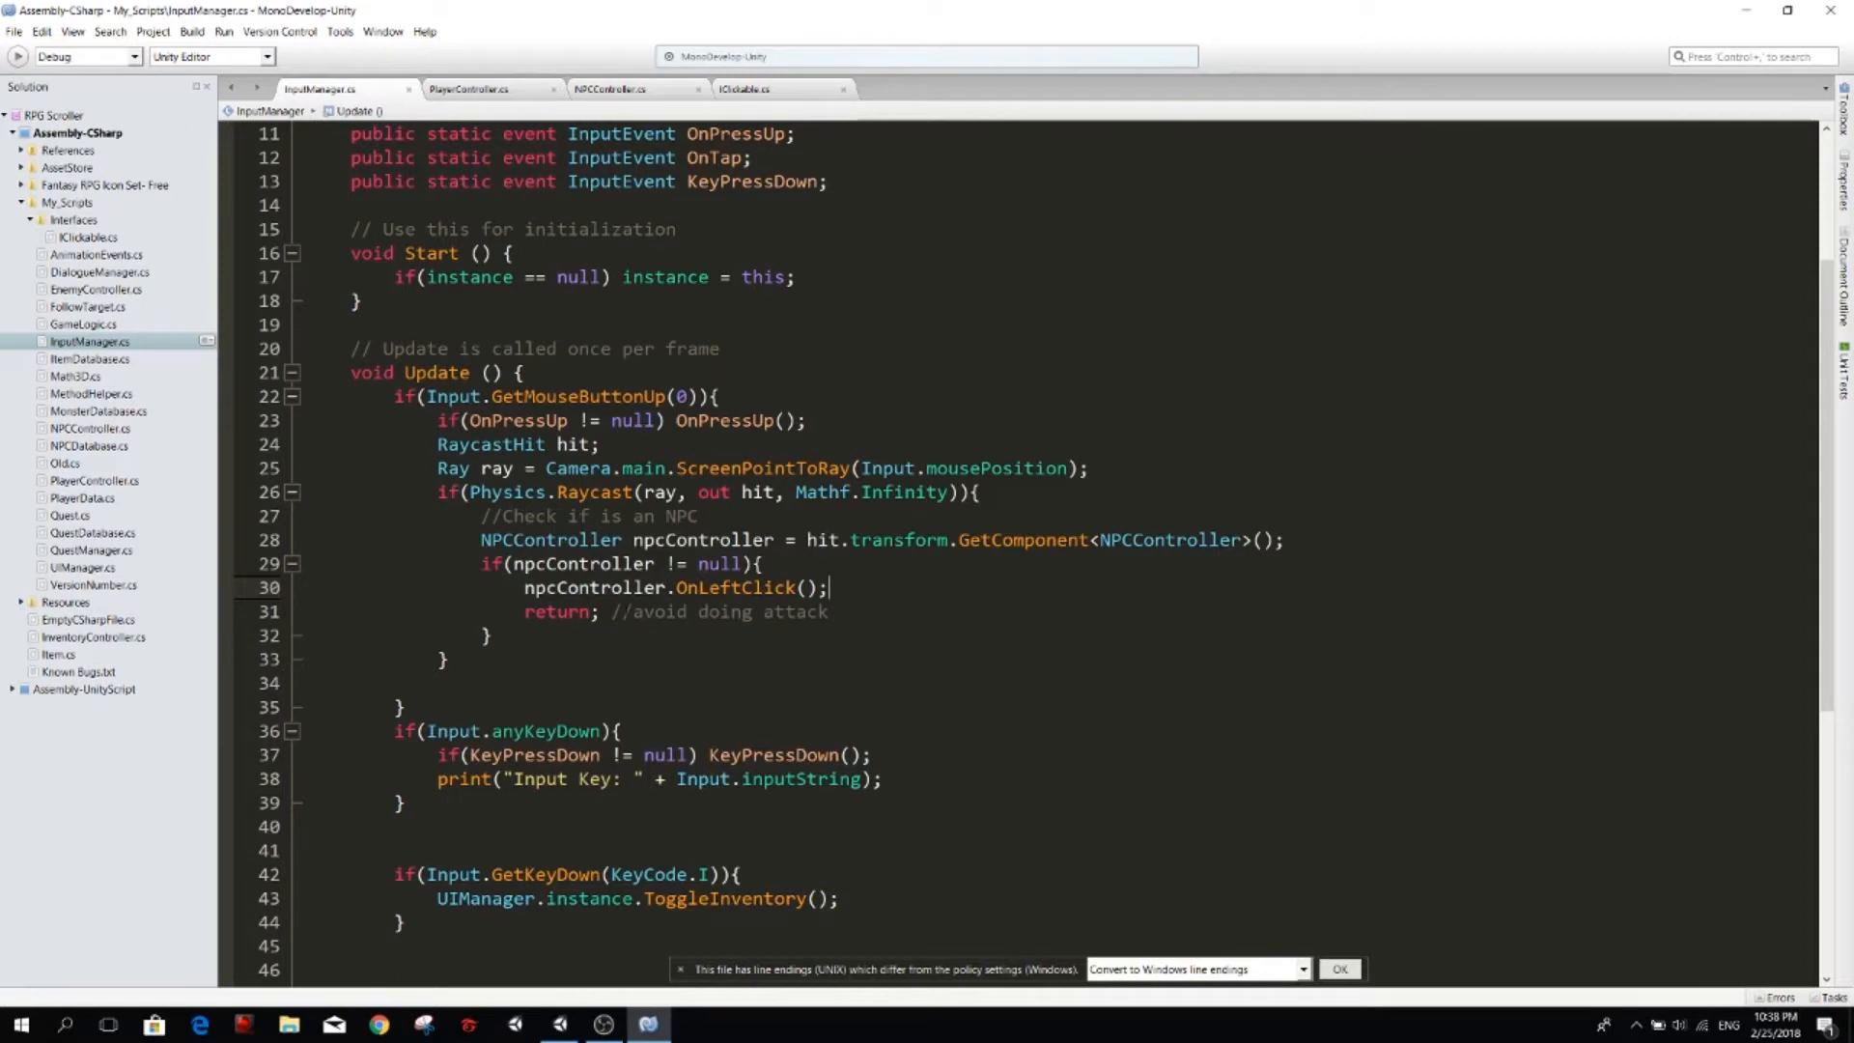
click(702, 540)
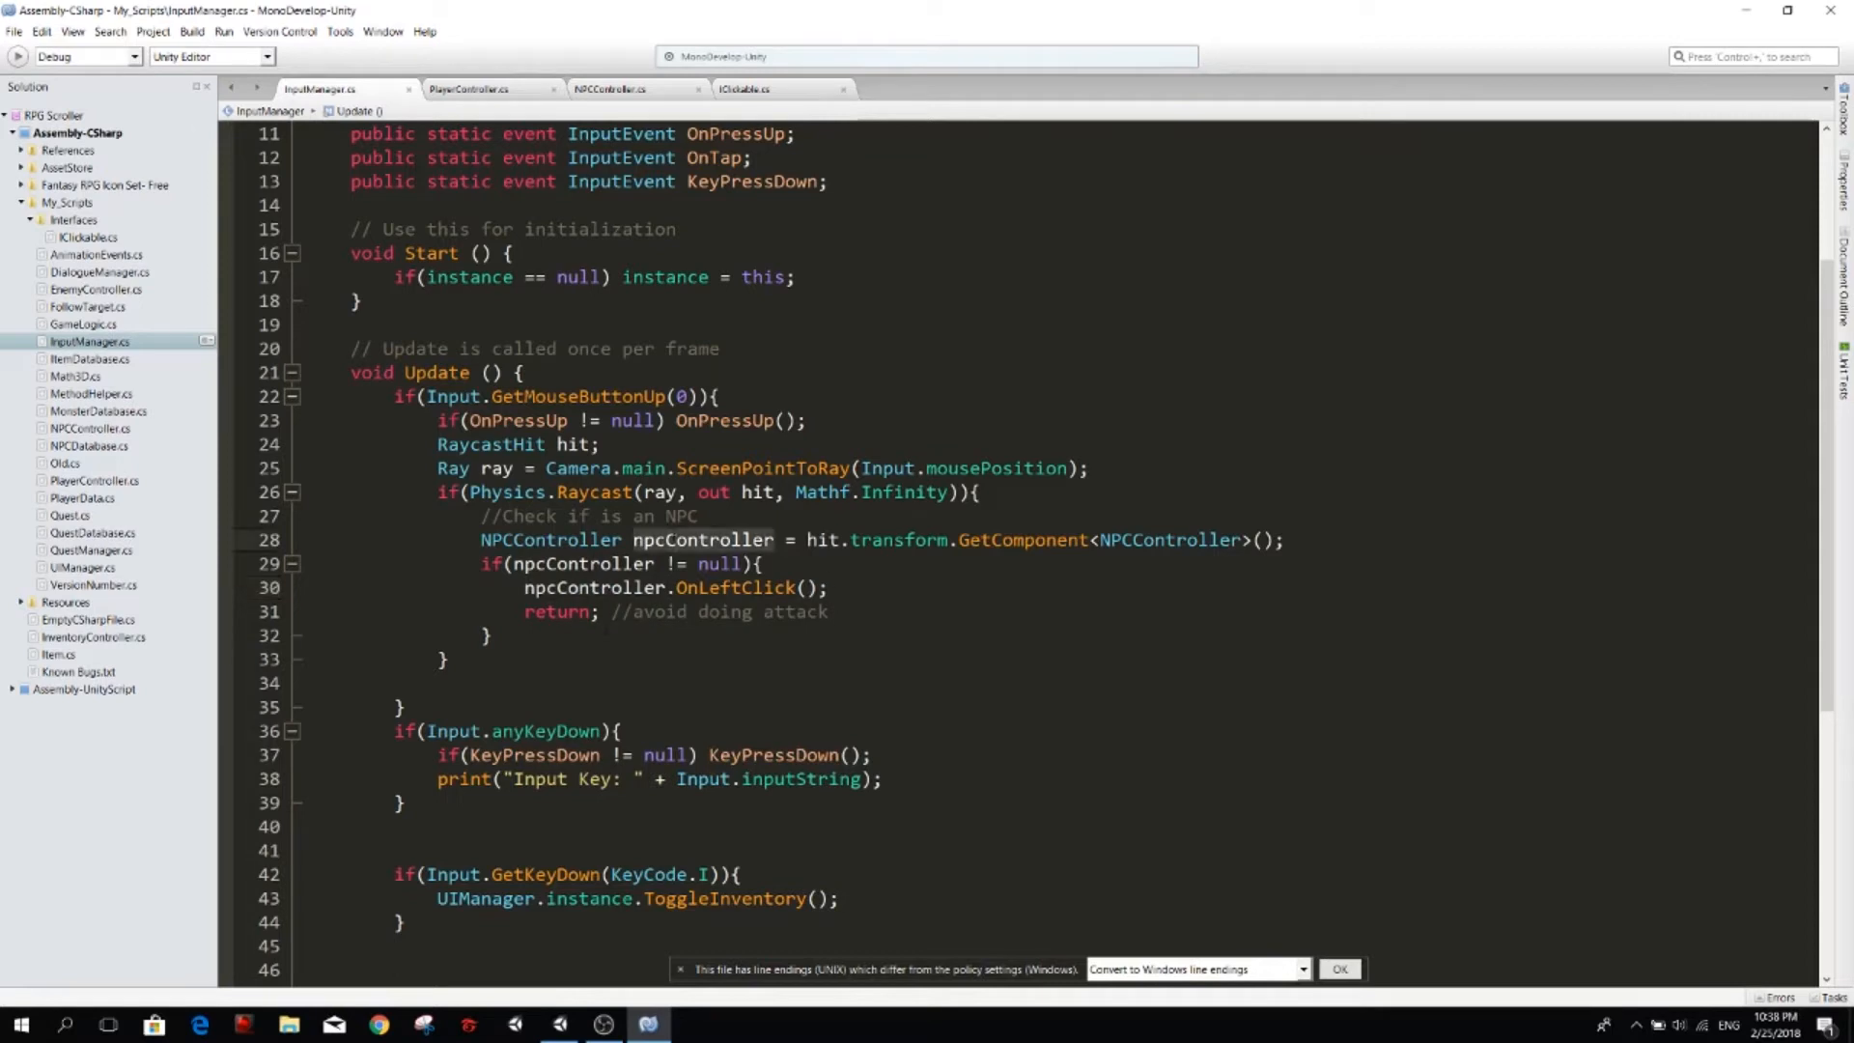
key(Down)
key(Down)
key(Down)
key(Return)
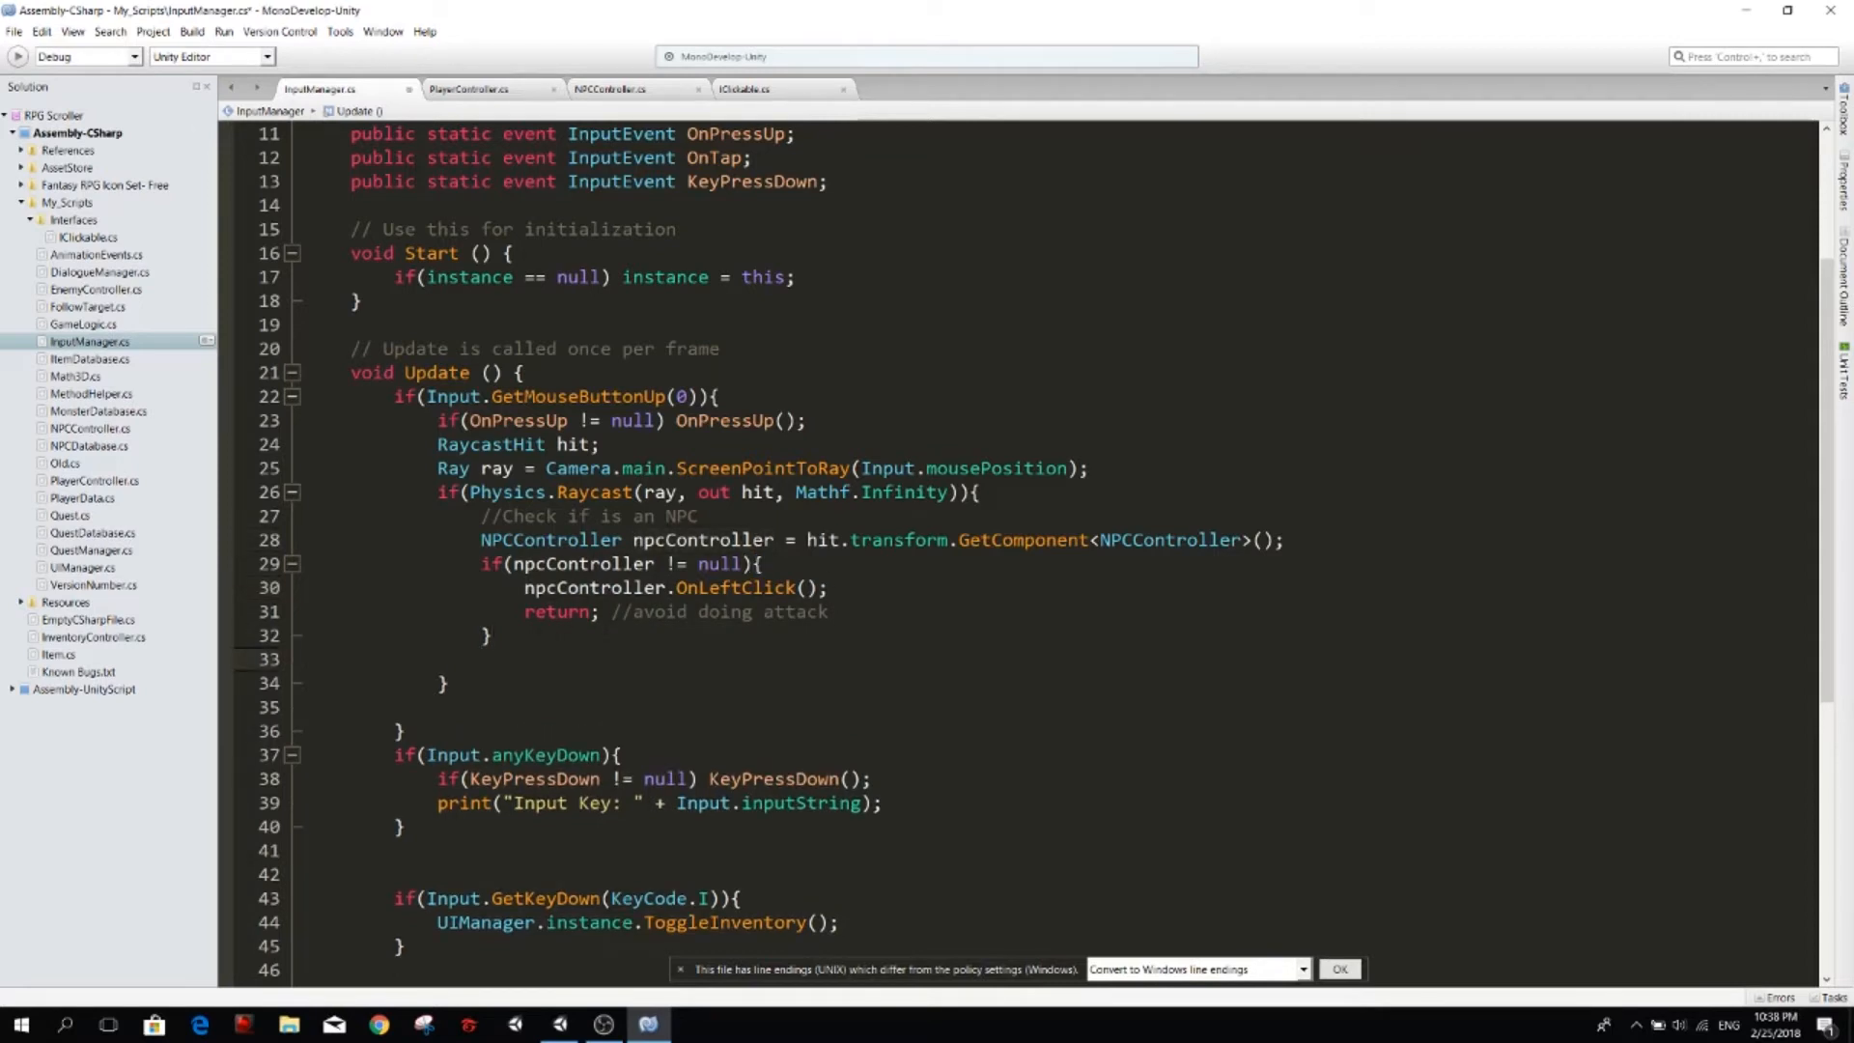
text(else if)
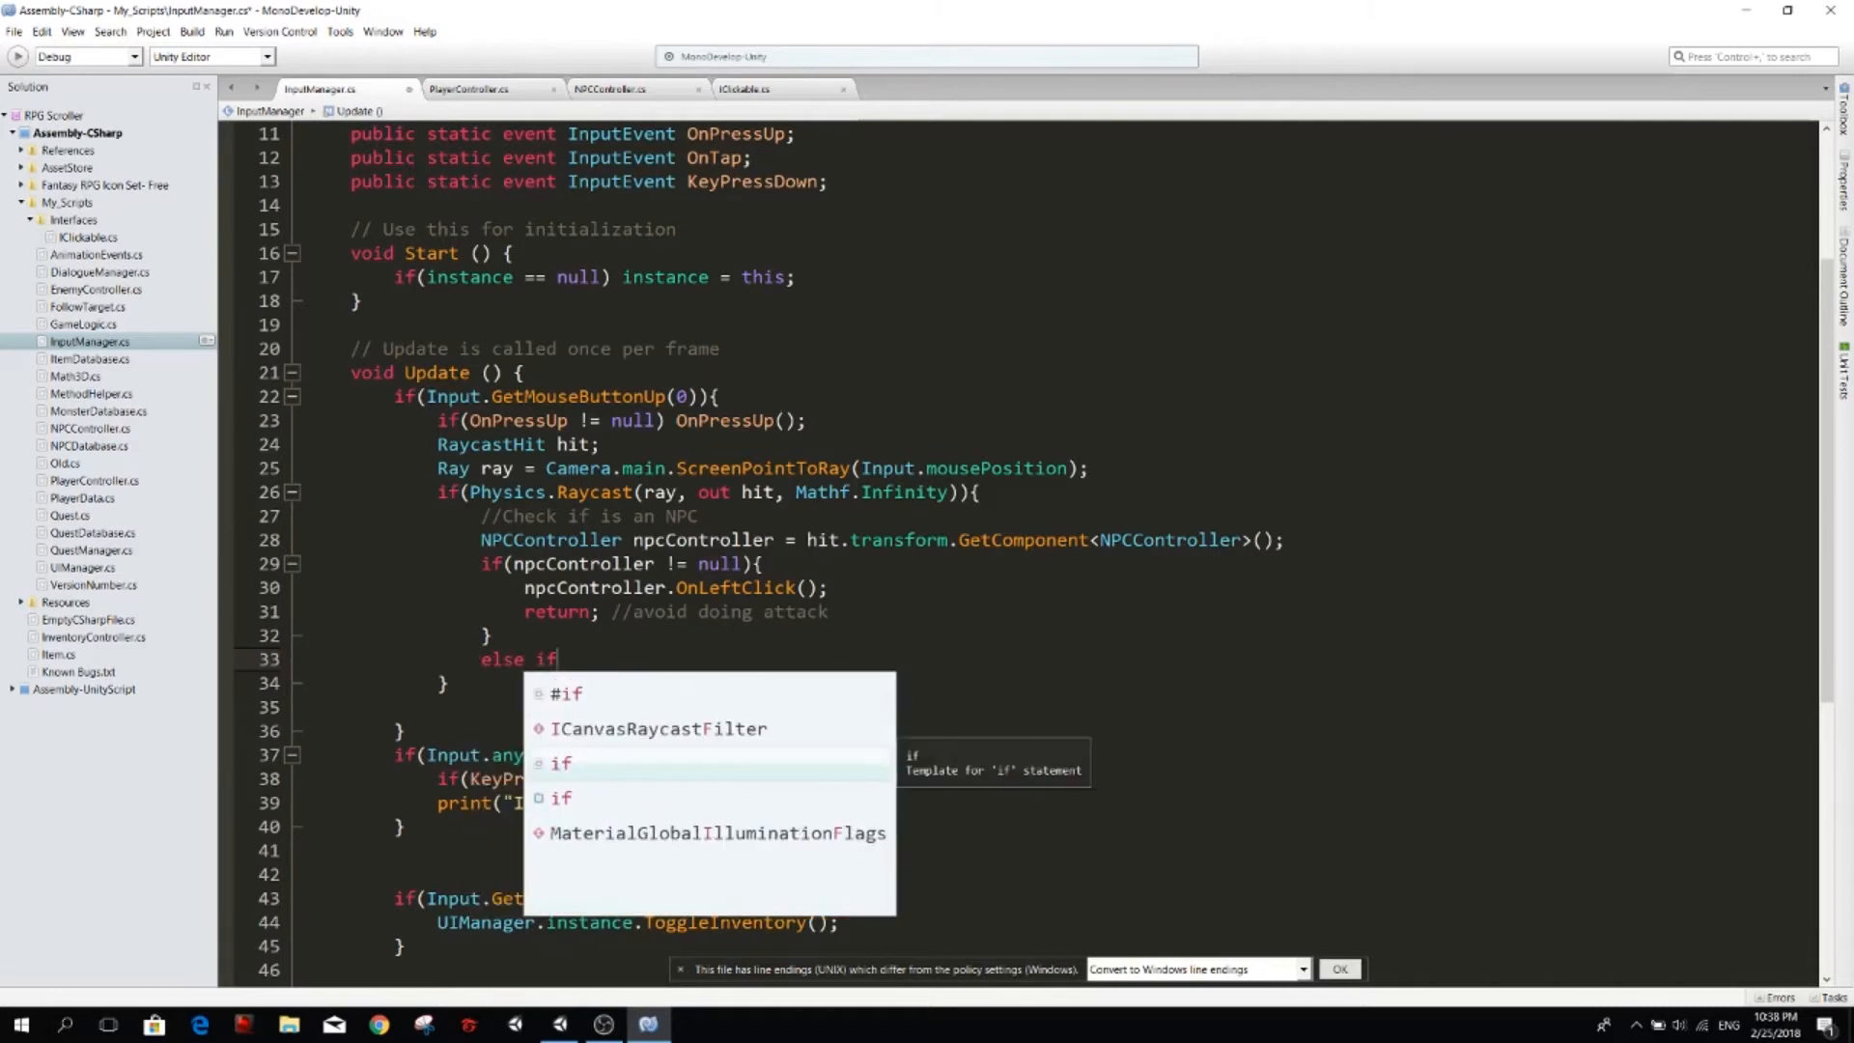
text(())
key(Return)
text(e)
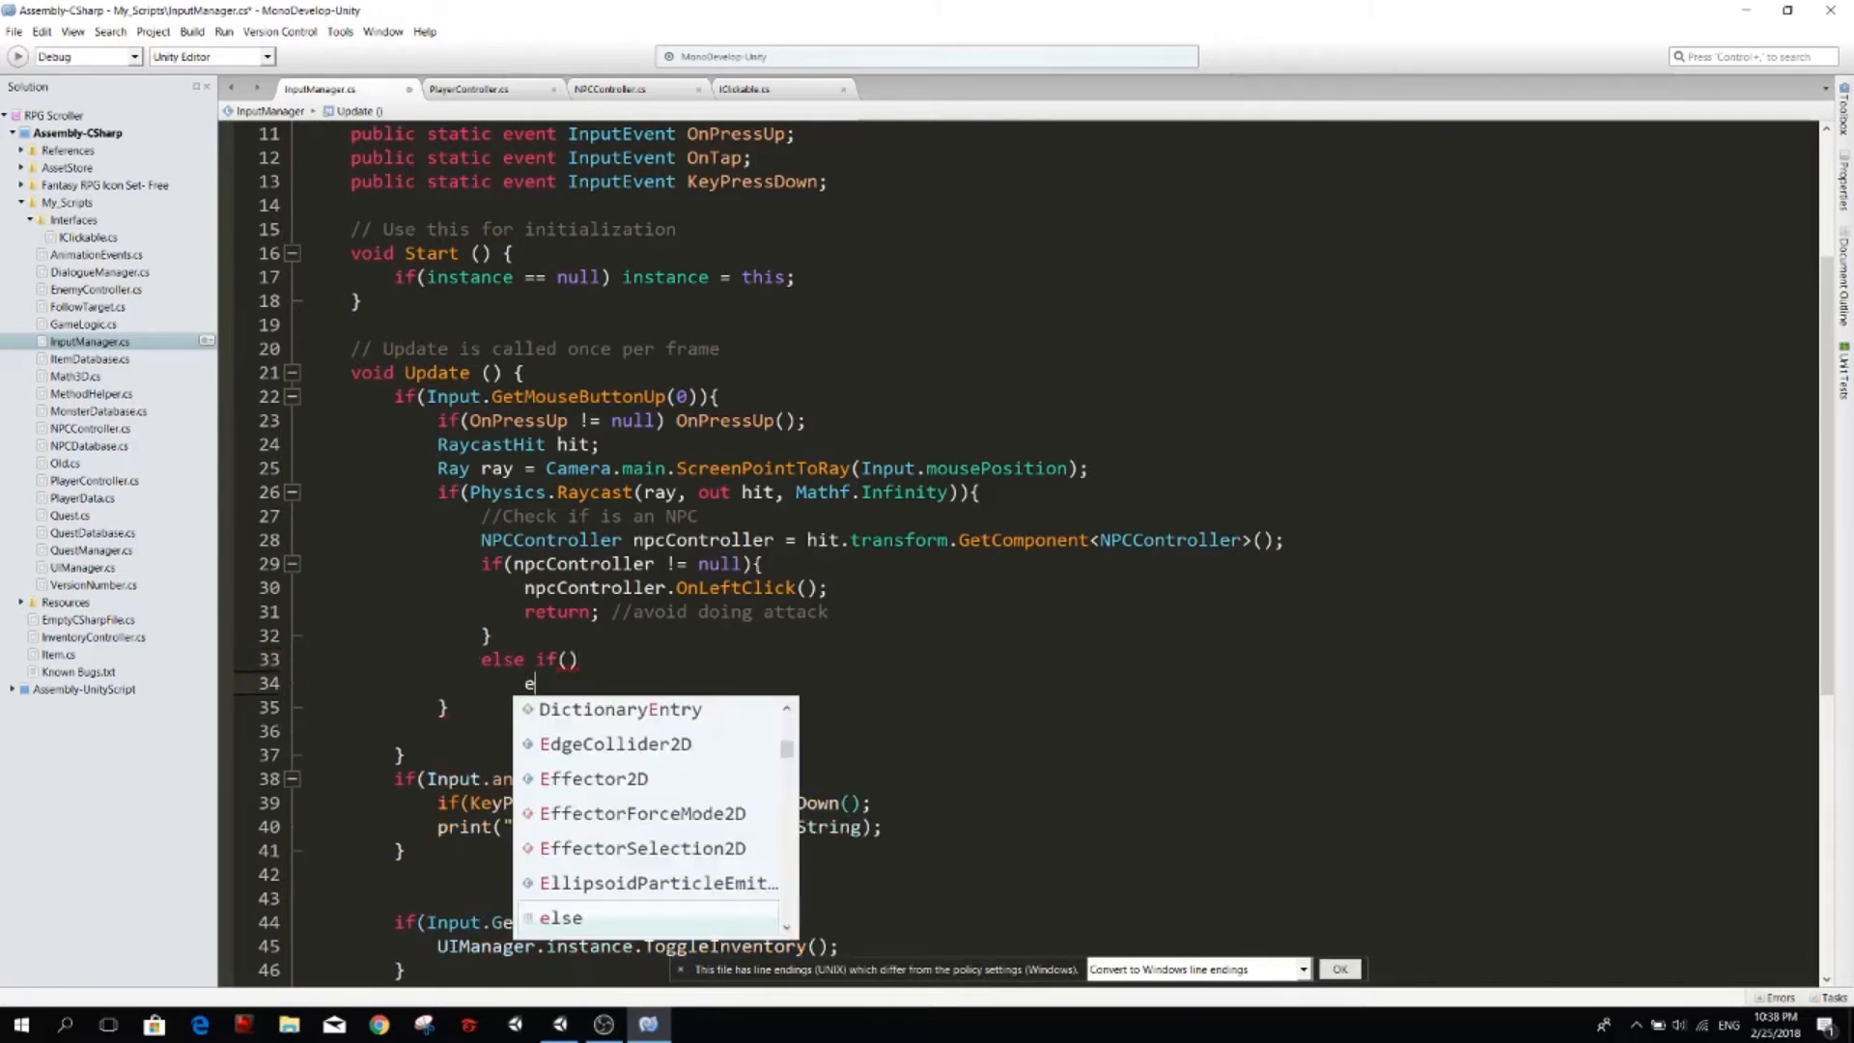
text(lse if())
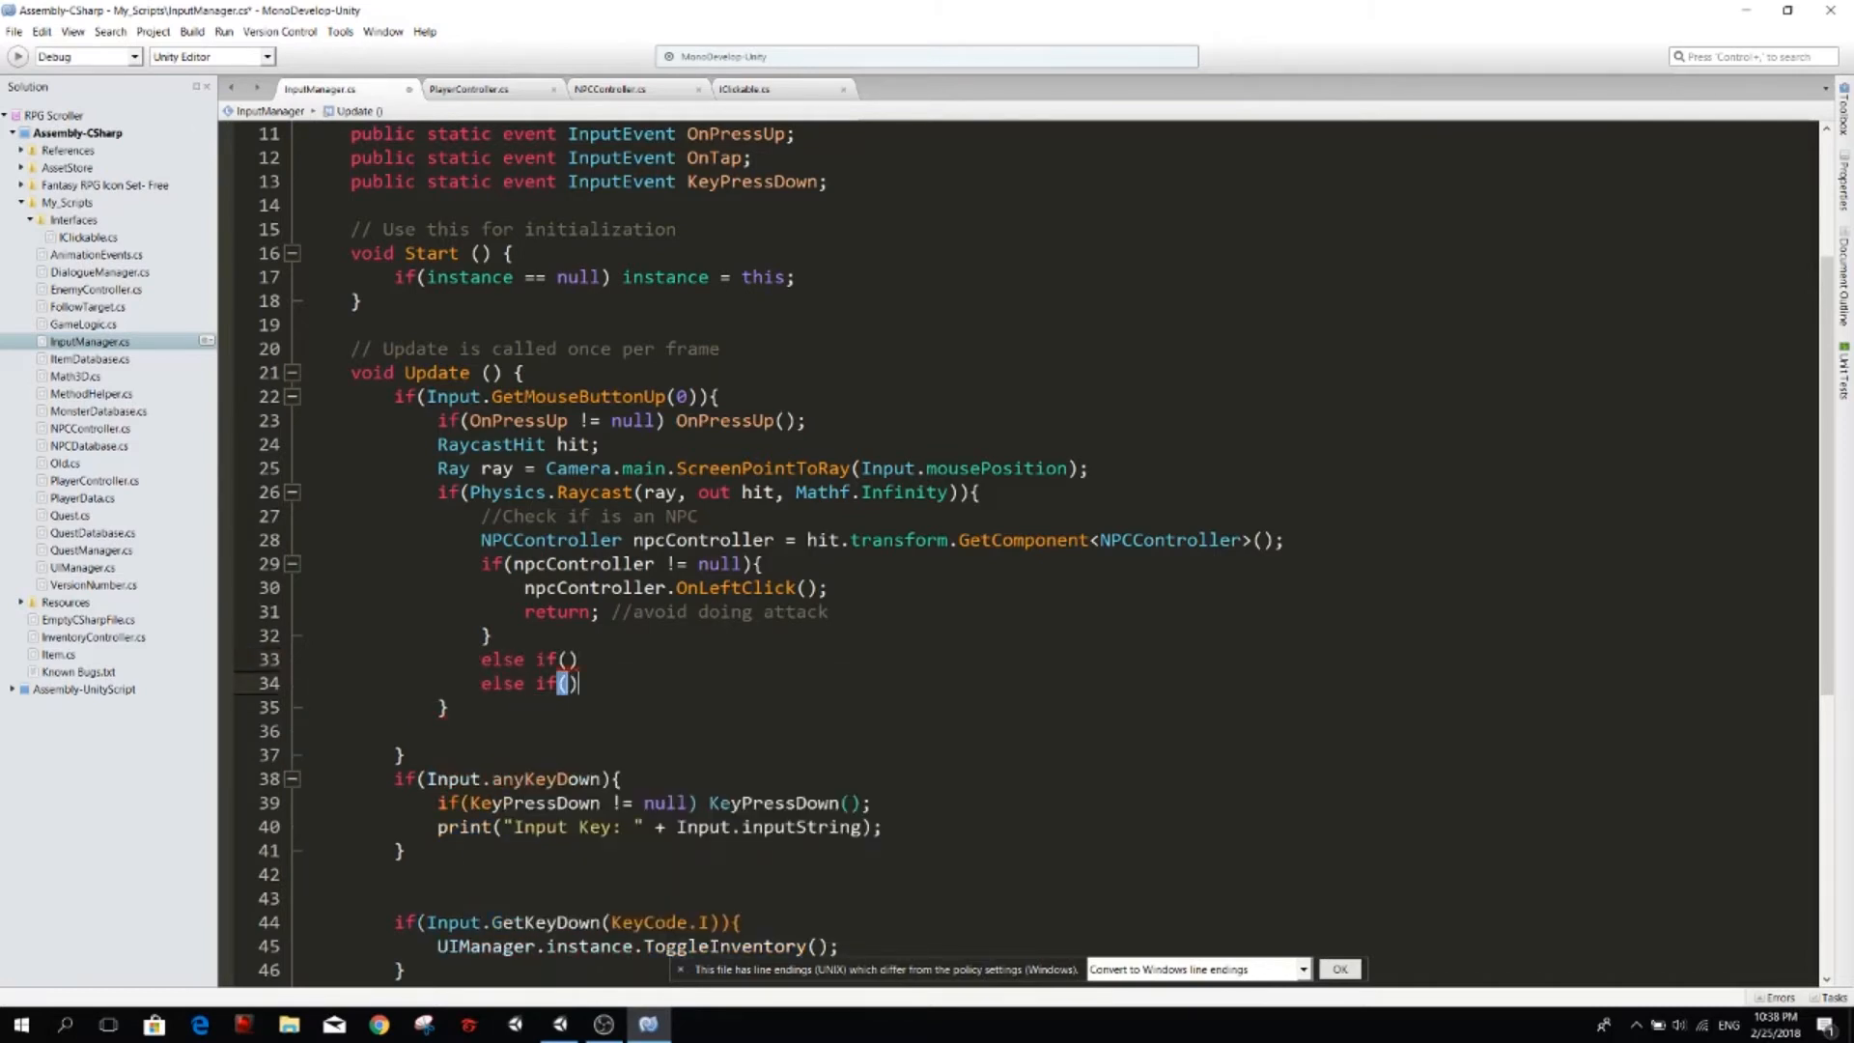
key(End)
key(shift+Up)
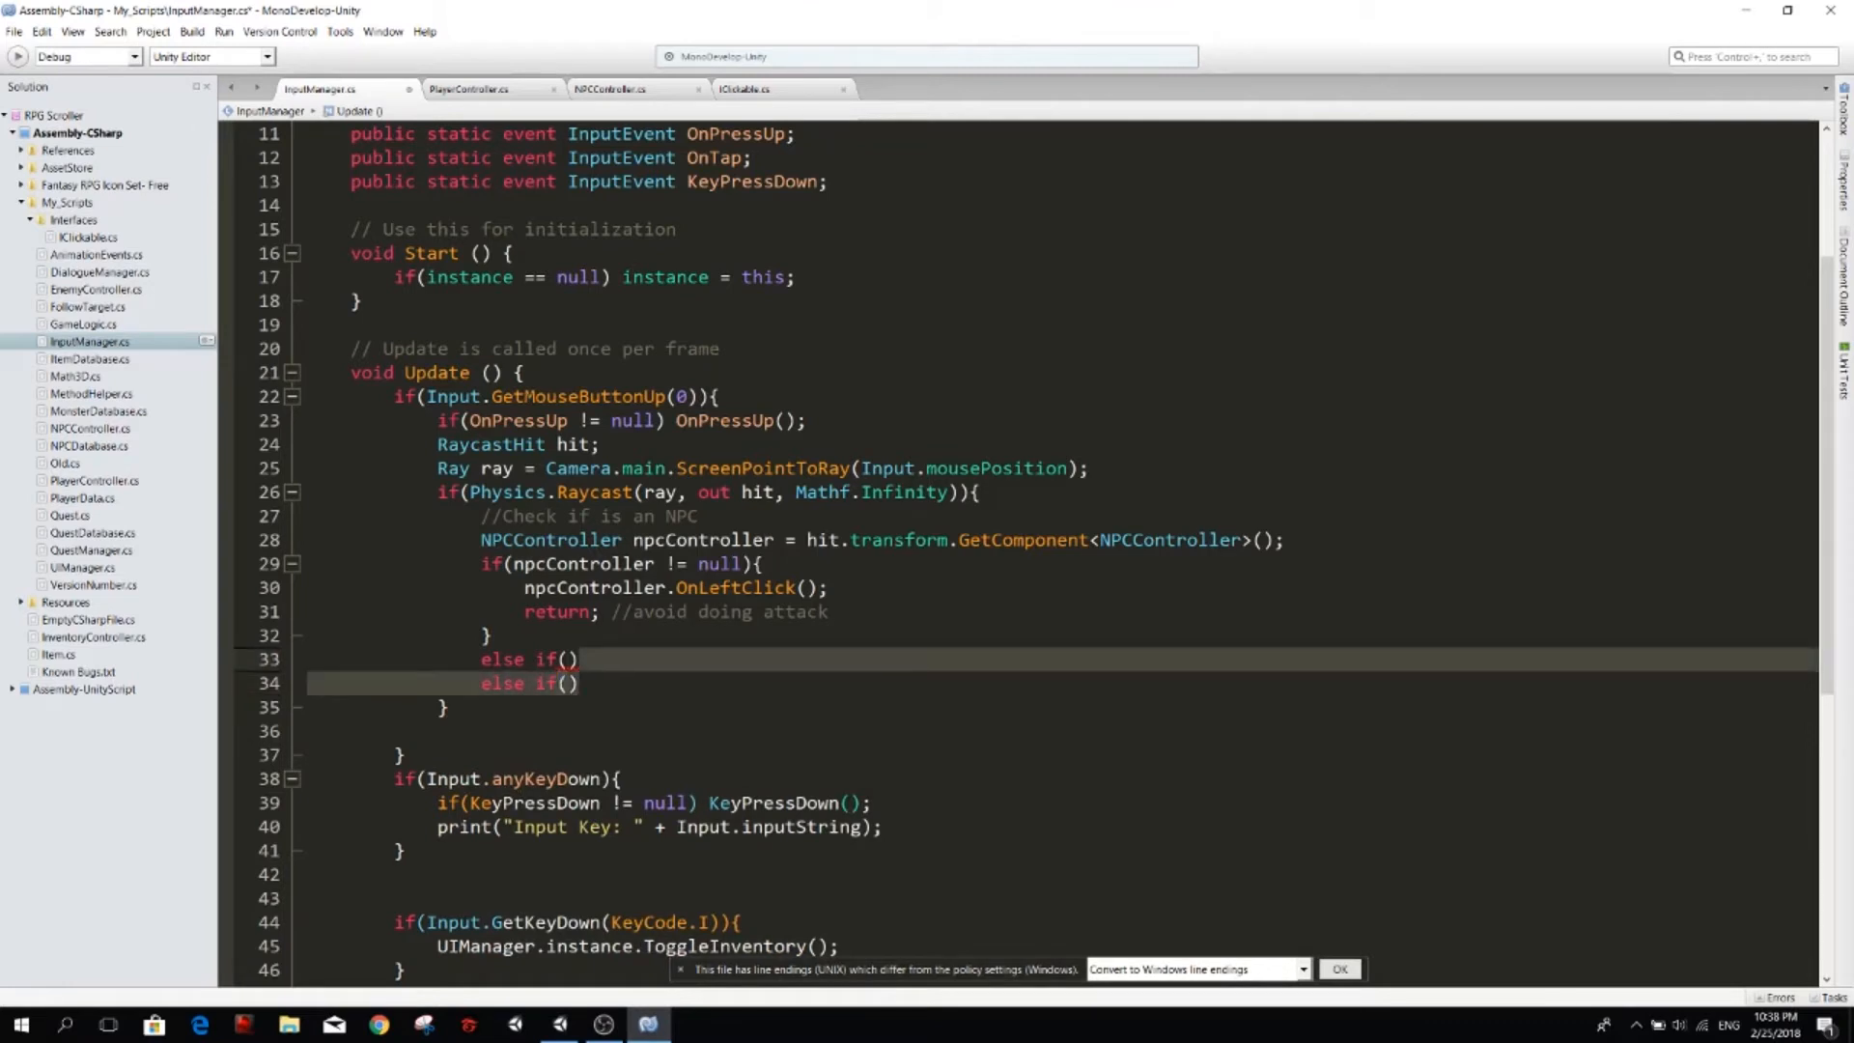
key(shift+Up)
key(BackSpace)
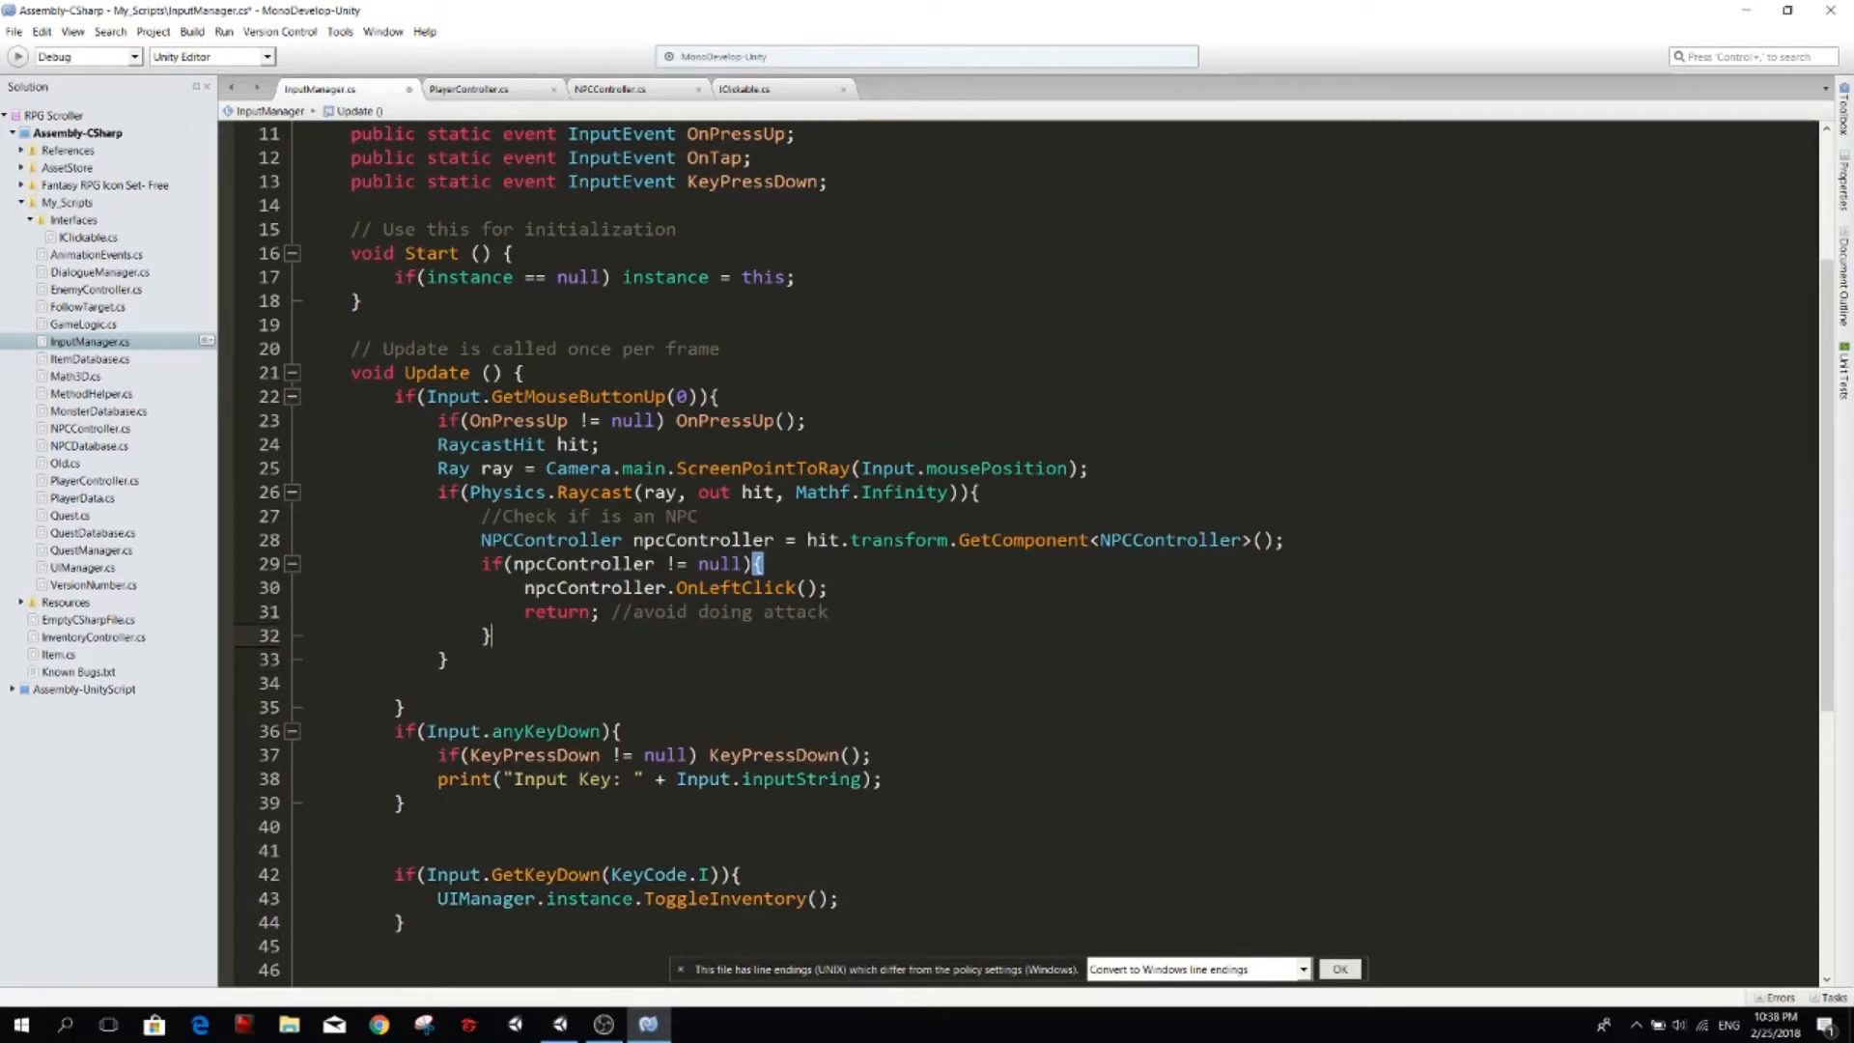
Declare the hit component as IClickable clickable and rename its null check and OnLeftClick call, then save.
click(702, 540)
key(ctrl+BackSpace)
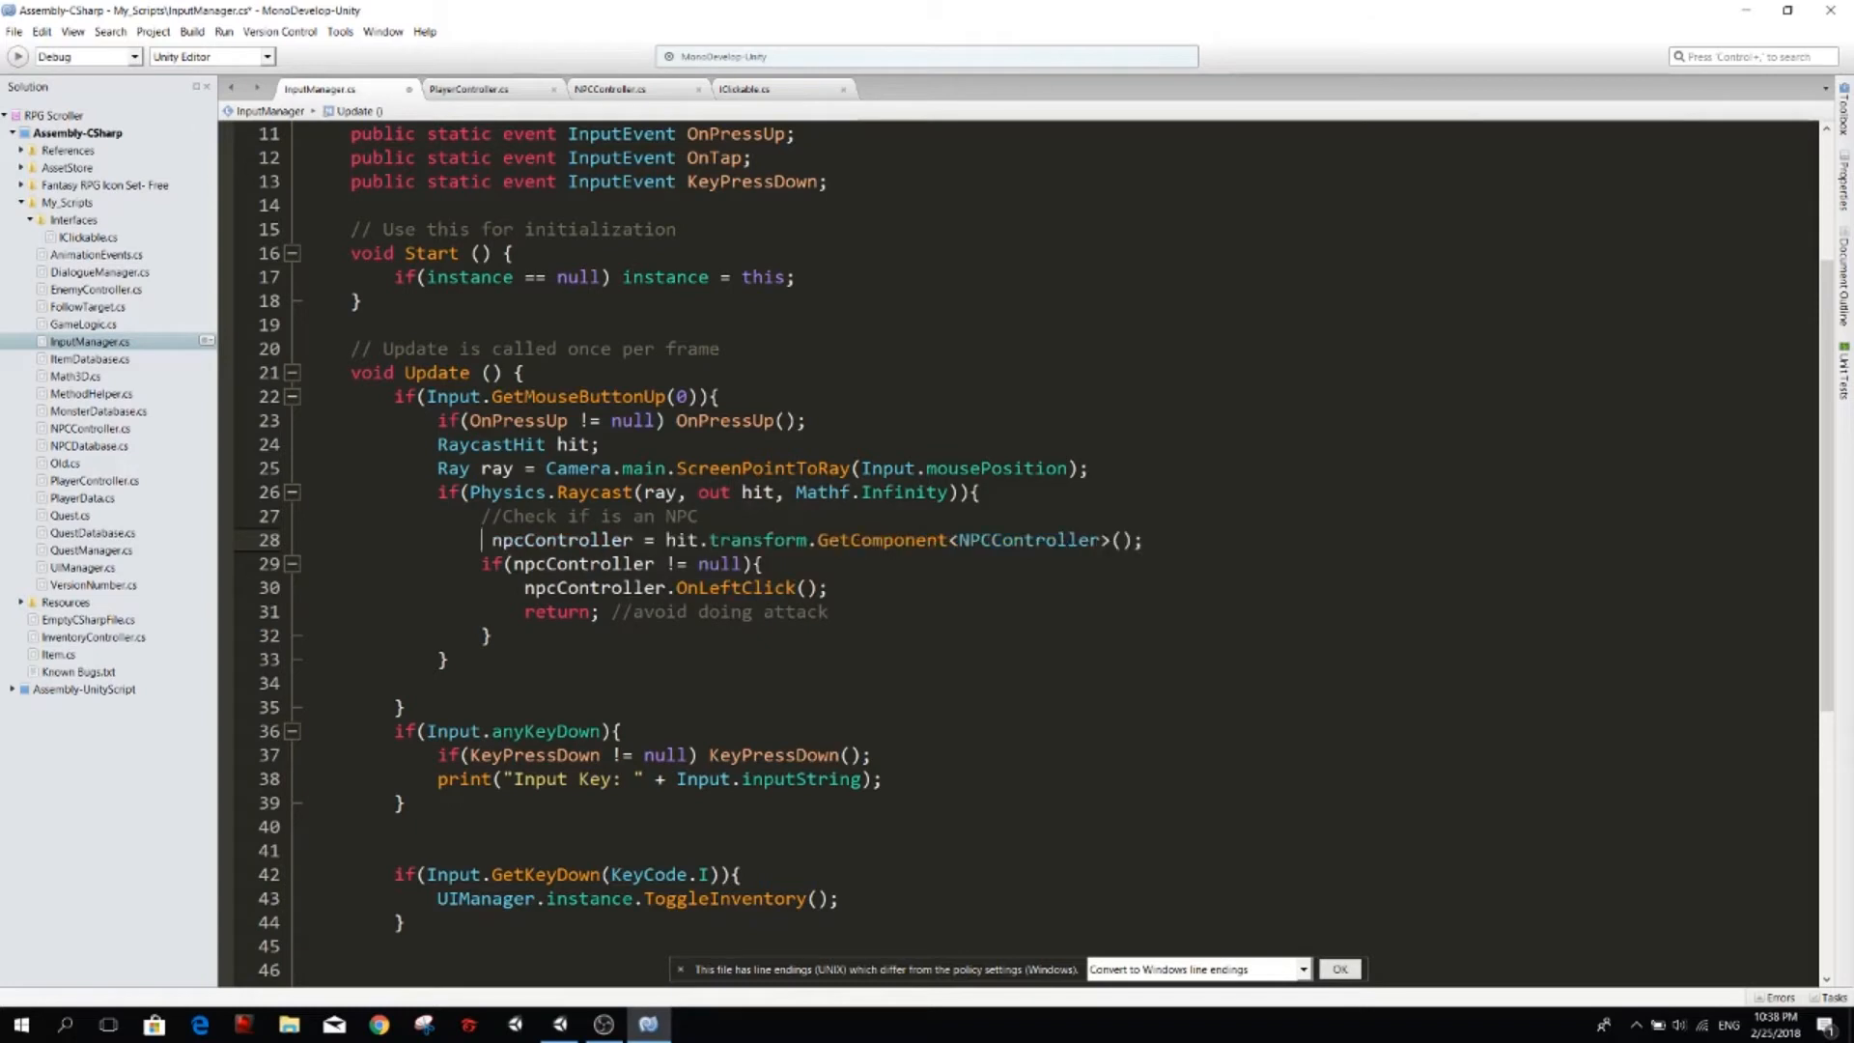
text(Icli)
key(Return)
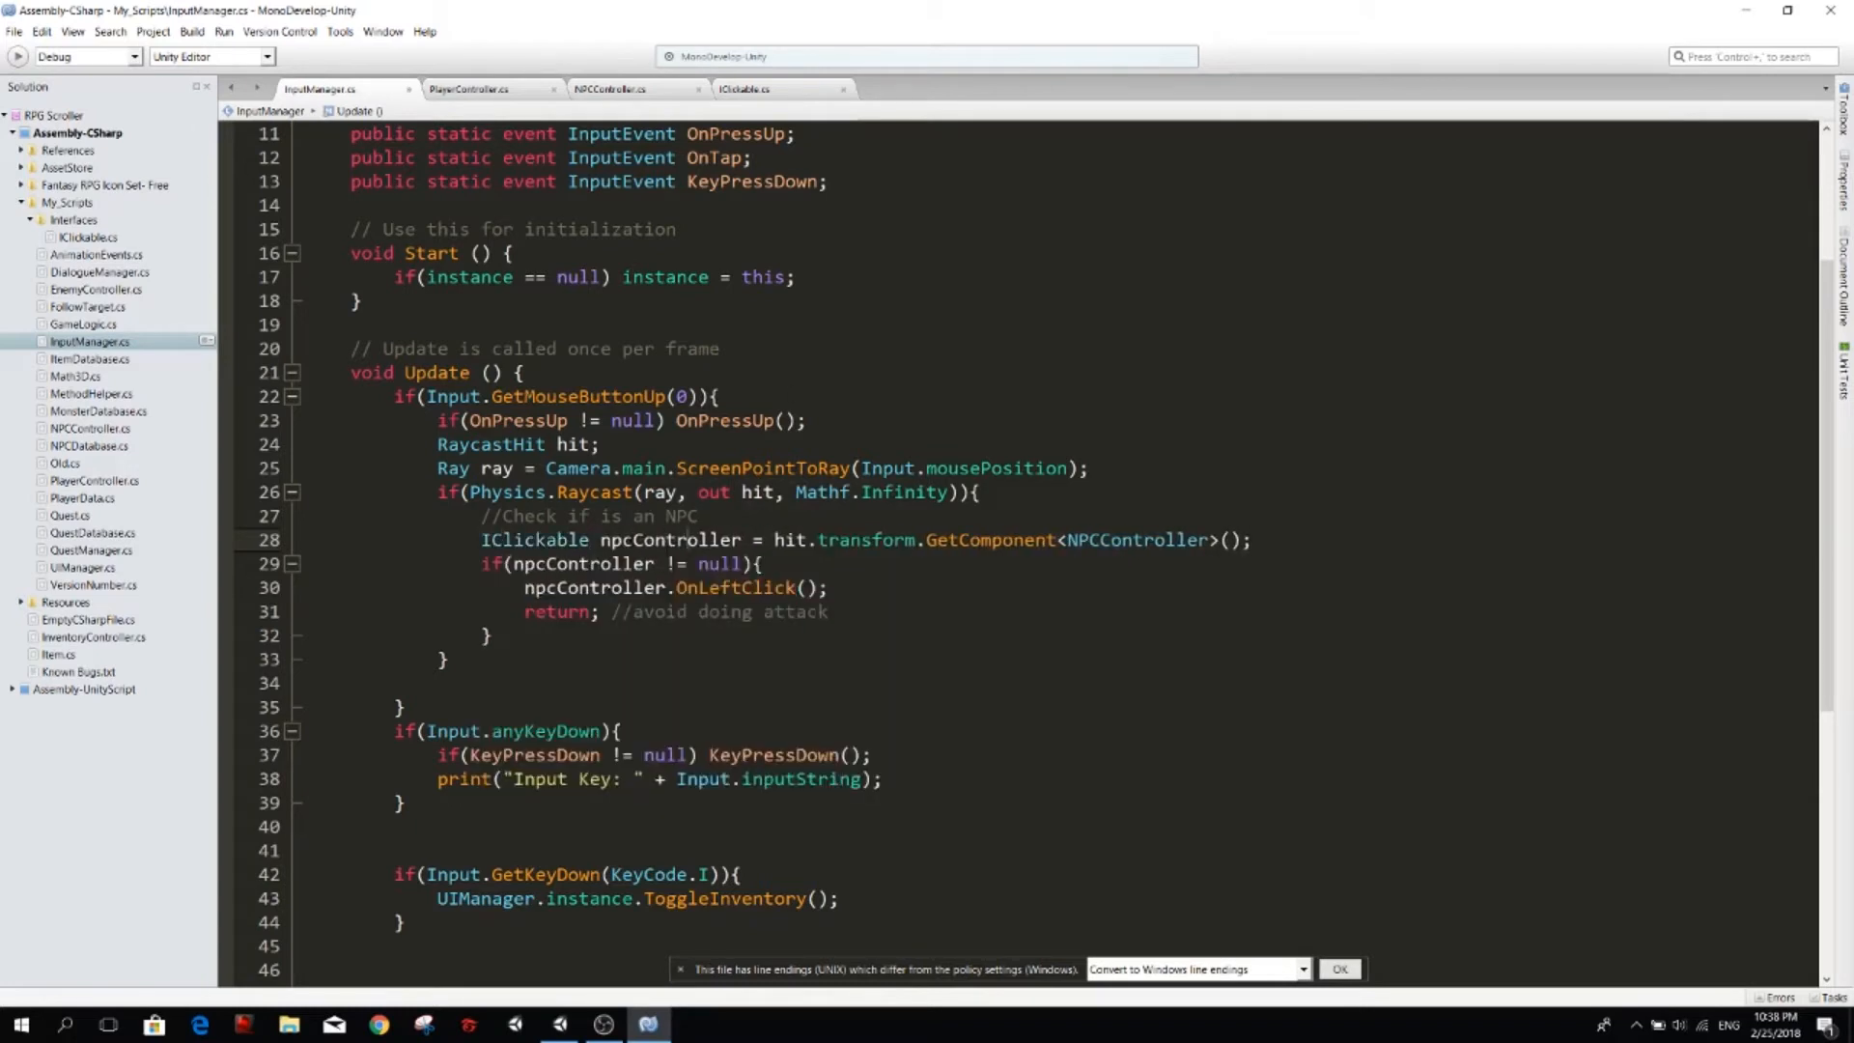
double_click(687, 535)
text(clicka)
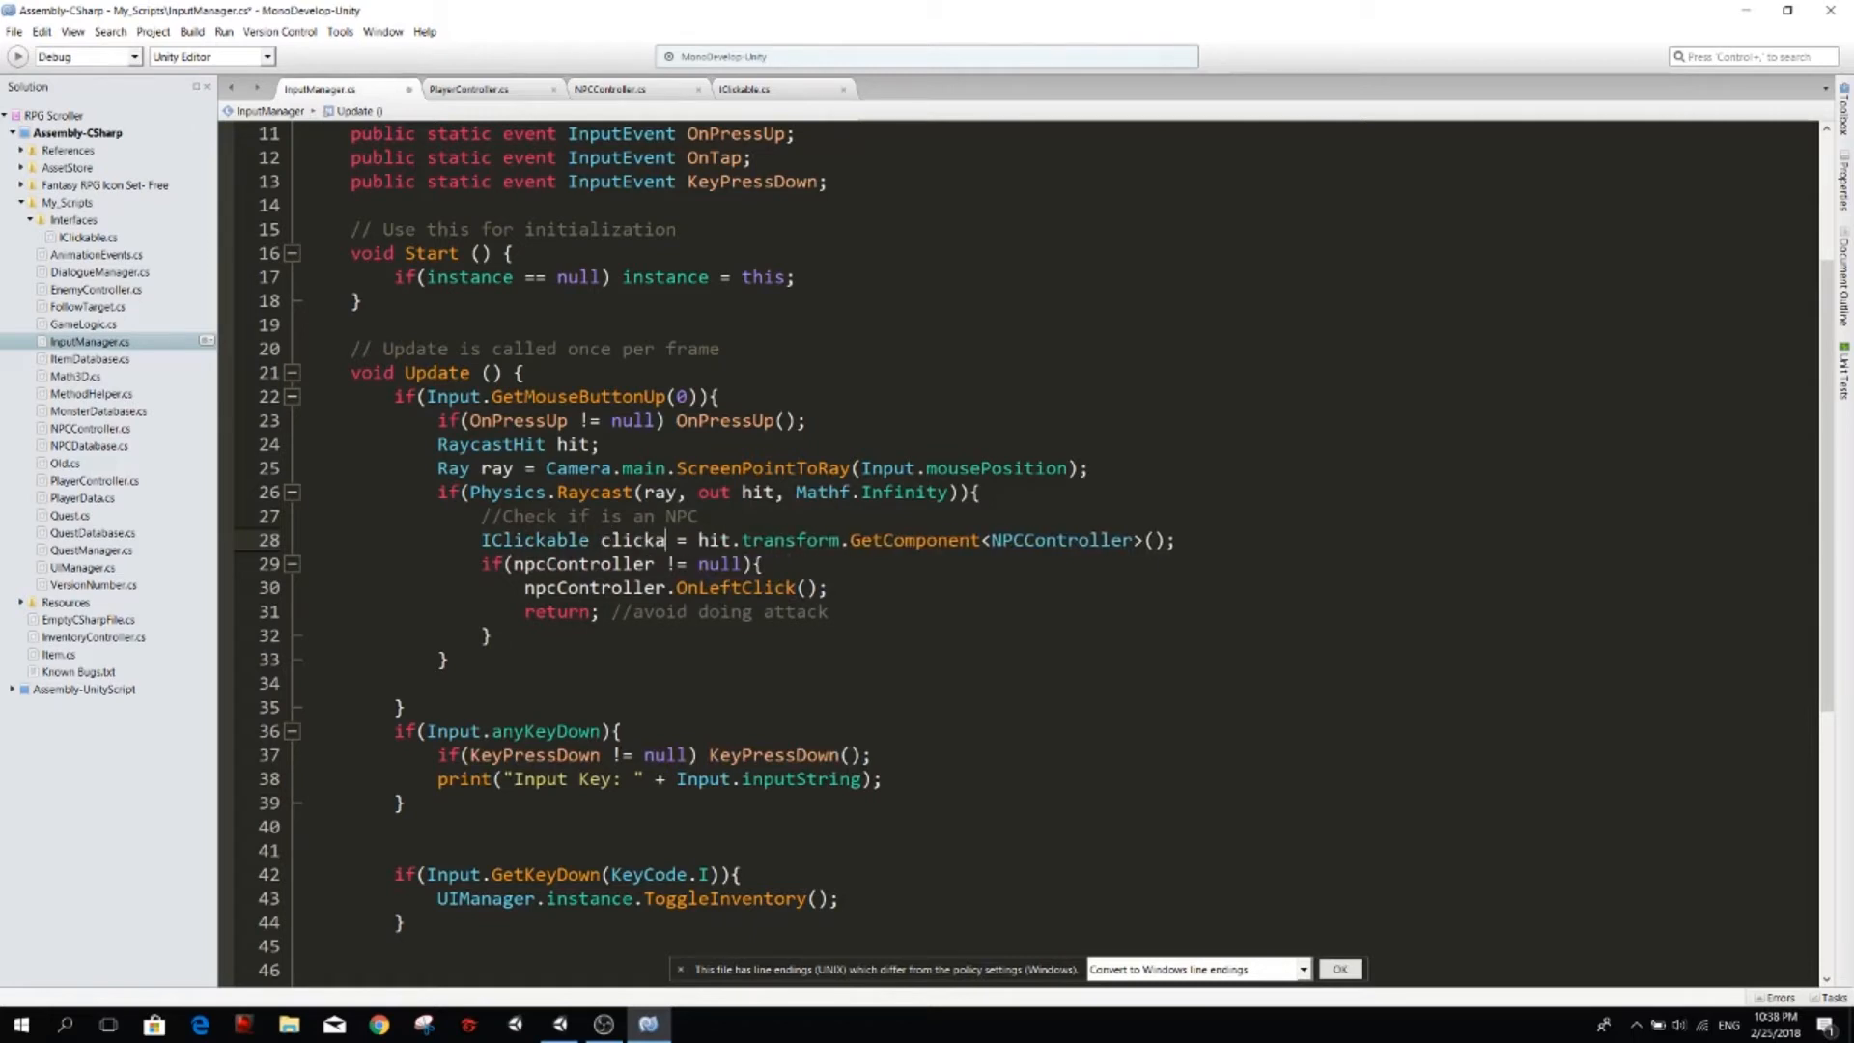
text(ble)
double_click(583, 563)
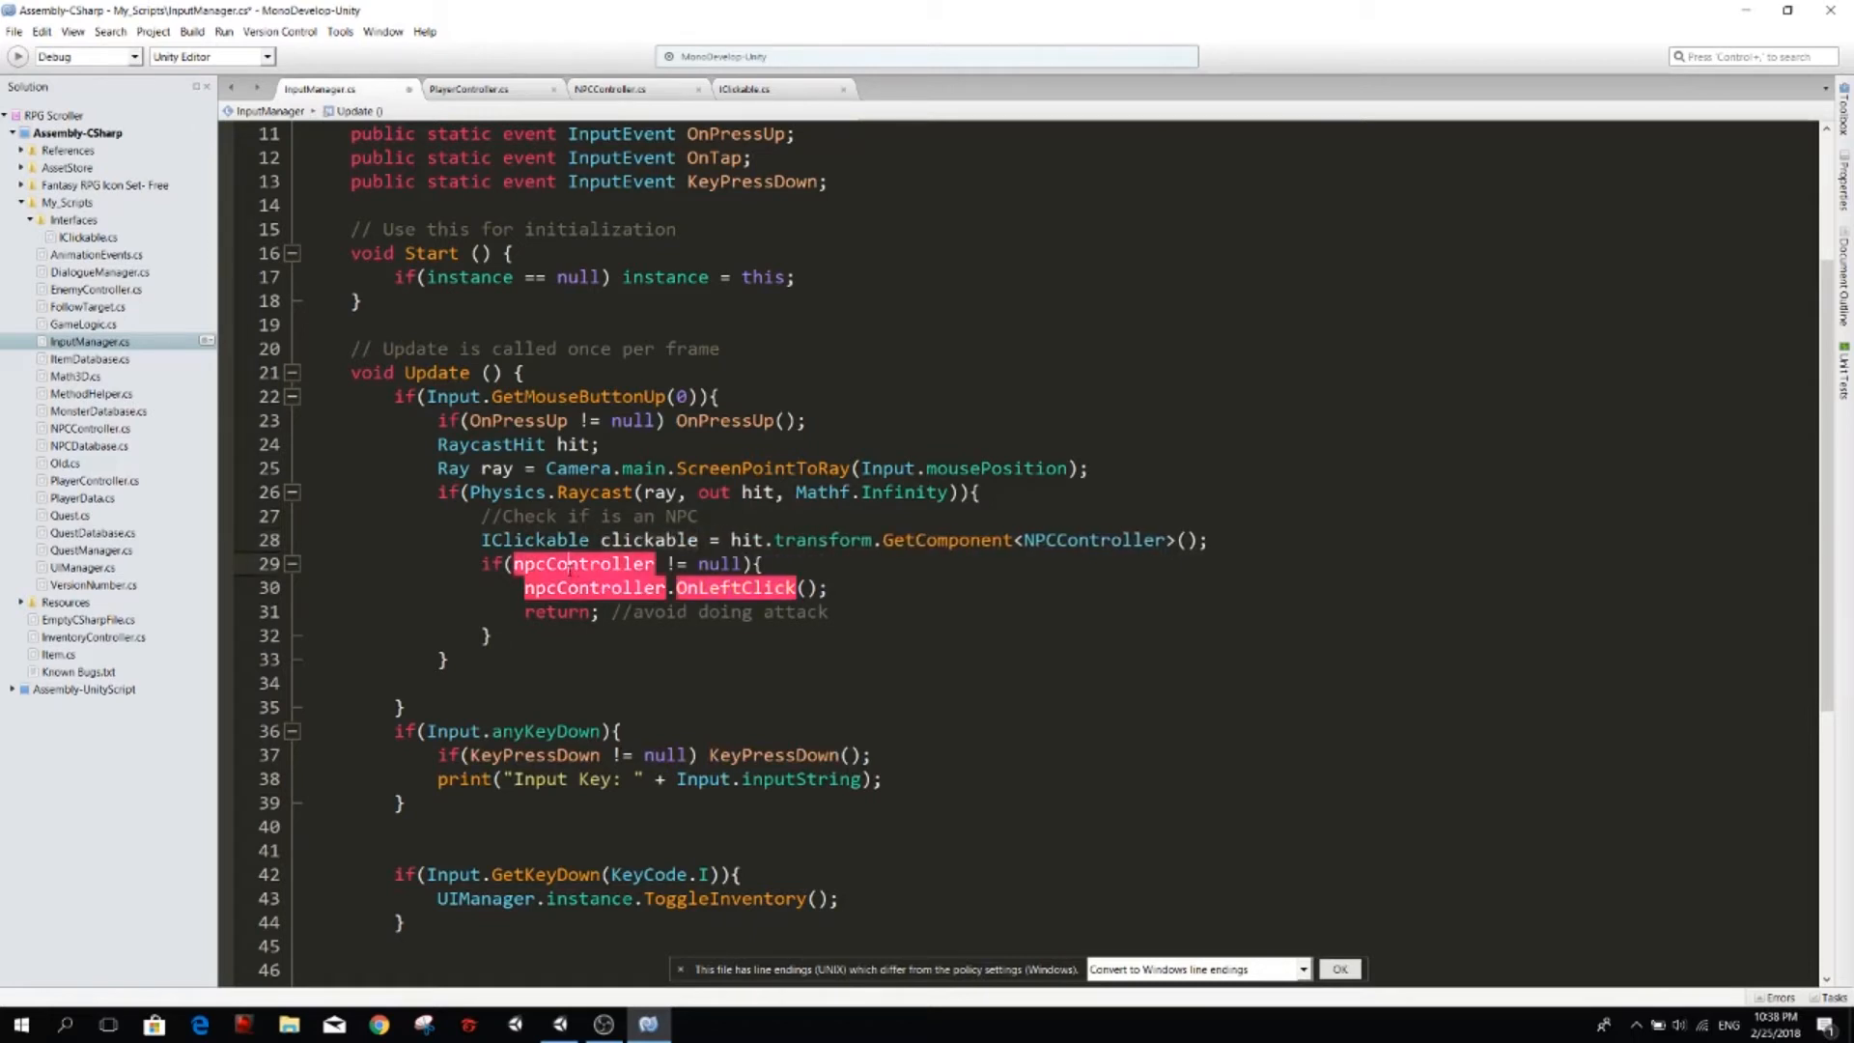
text(clickable)
double_click(594, 587)
text(clickable)
key(ctrl+s)
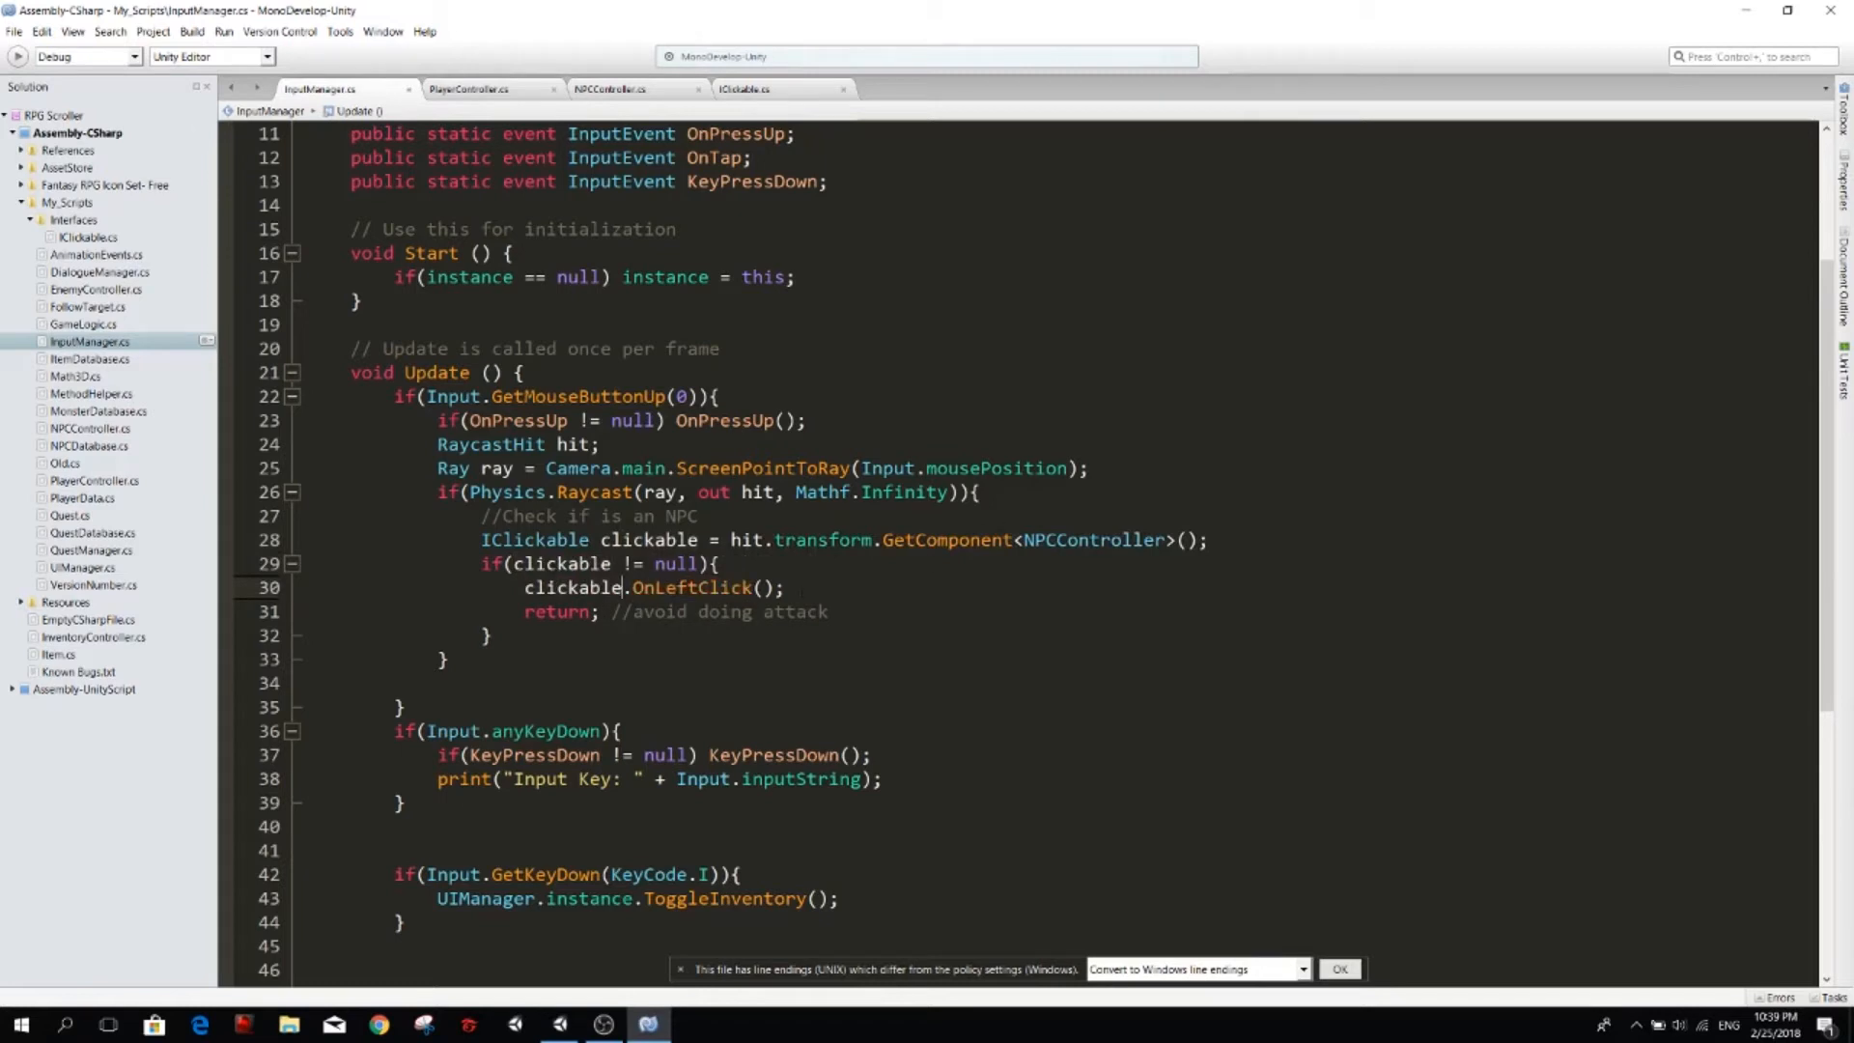
Use GetComponent<IClickable>() for the lookup and move on to NPCController.cs.
double_click(535, 540)
key(ctrl+c)
double_click(1094, 539)
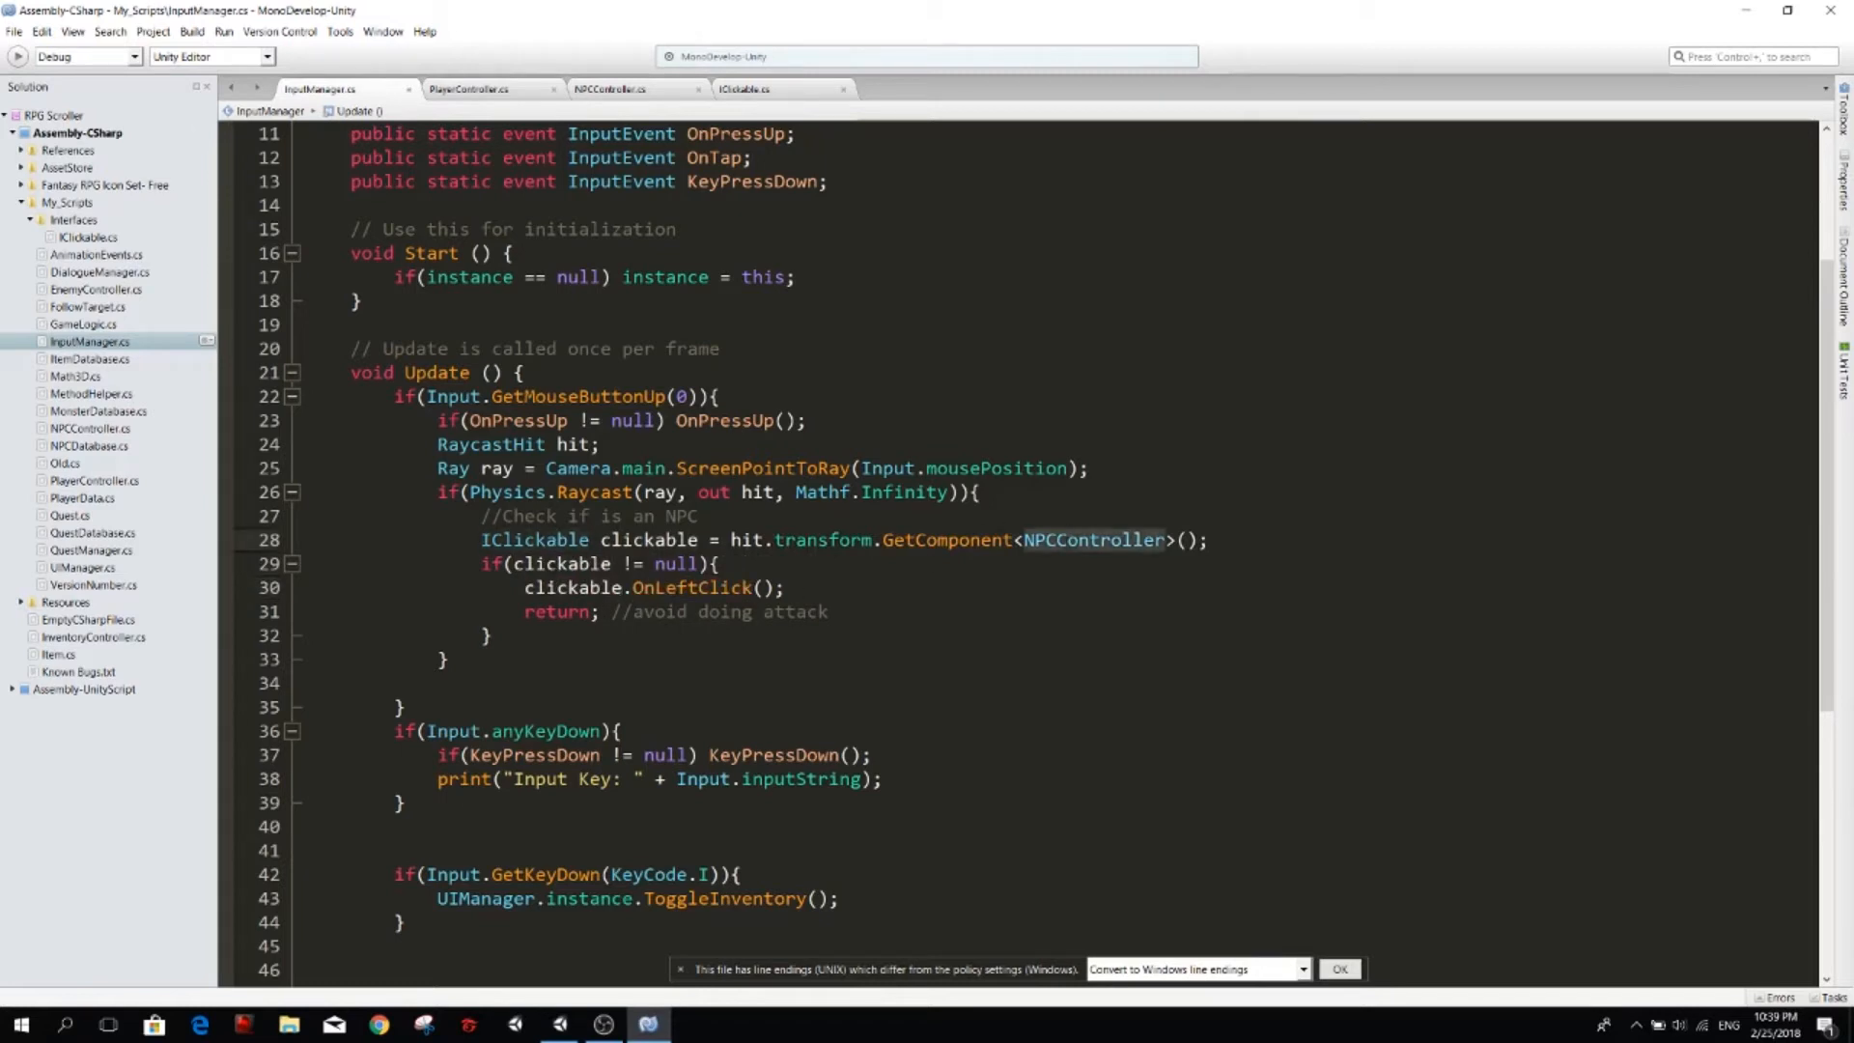
key(ctrl+v)
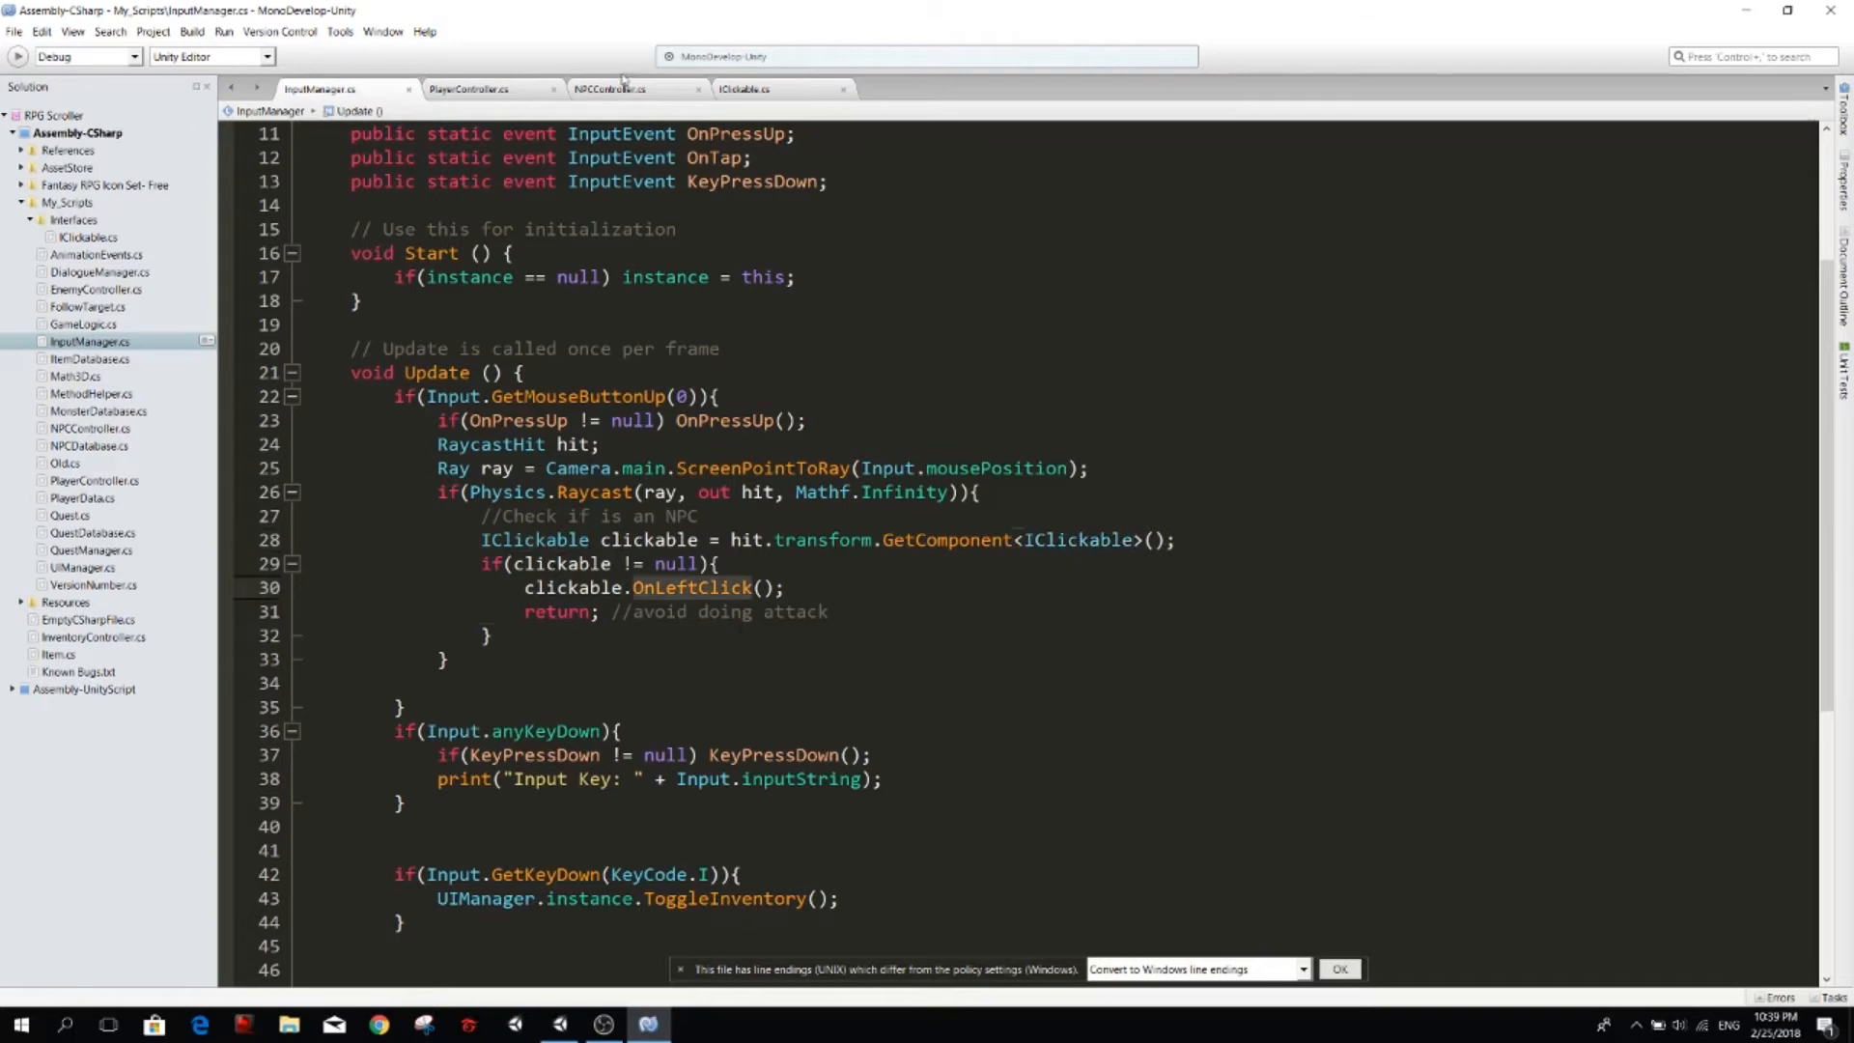
click(627, 88)
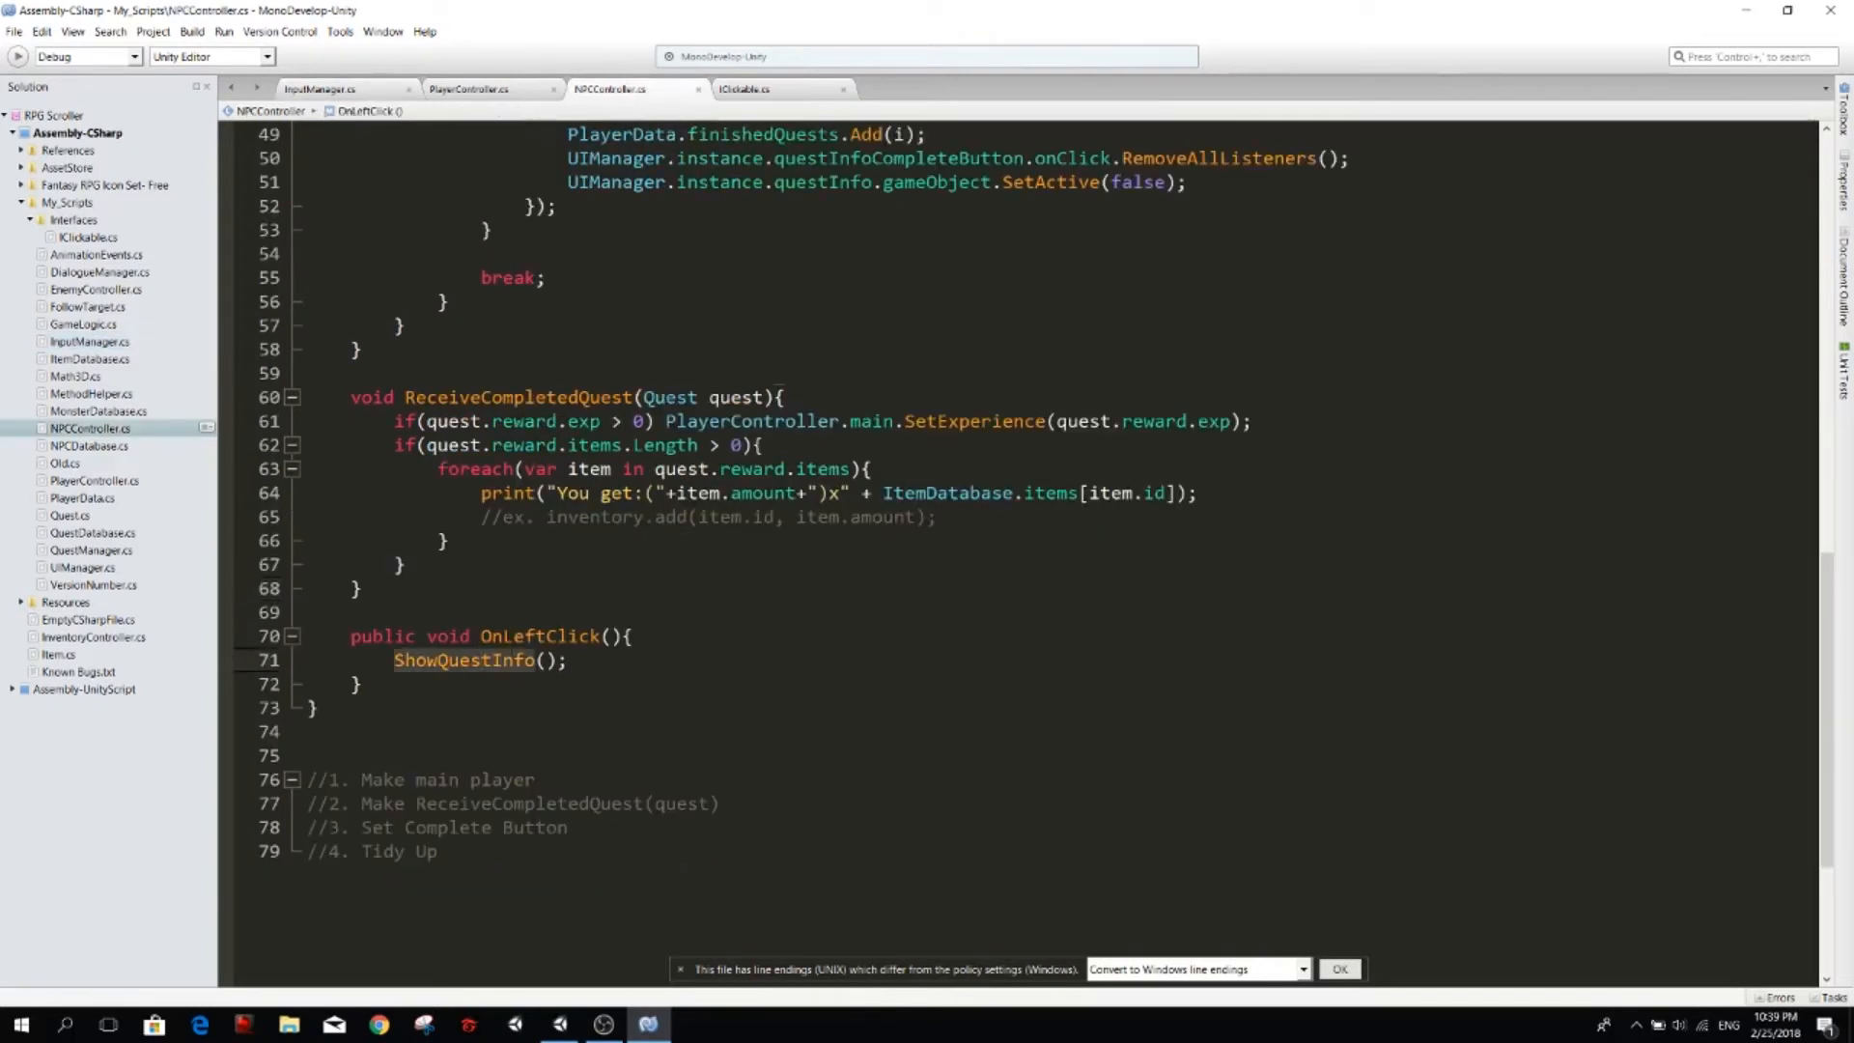
Play-test in Unity: clicking the NPC opens the Mummies Everywhere! quest, then return to MonoDevelop.
key(alt+Tab)
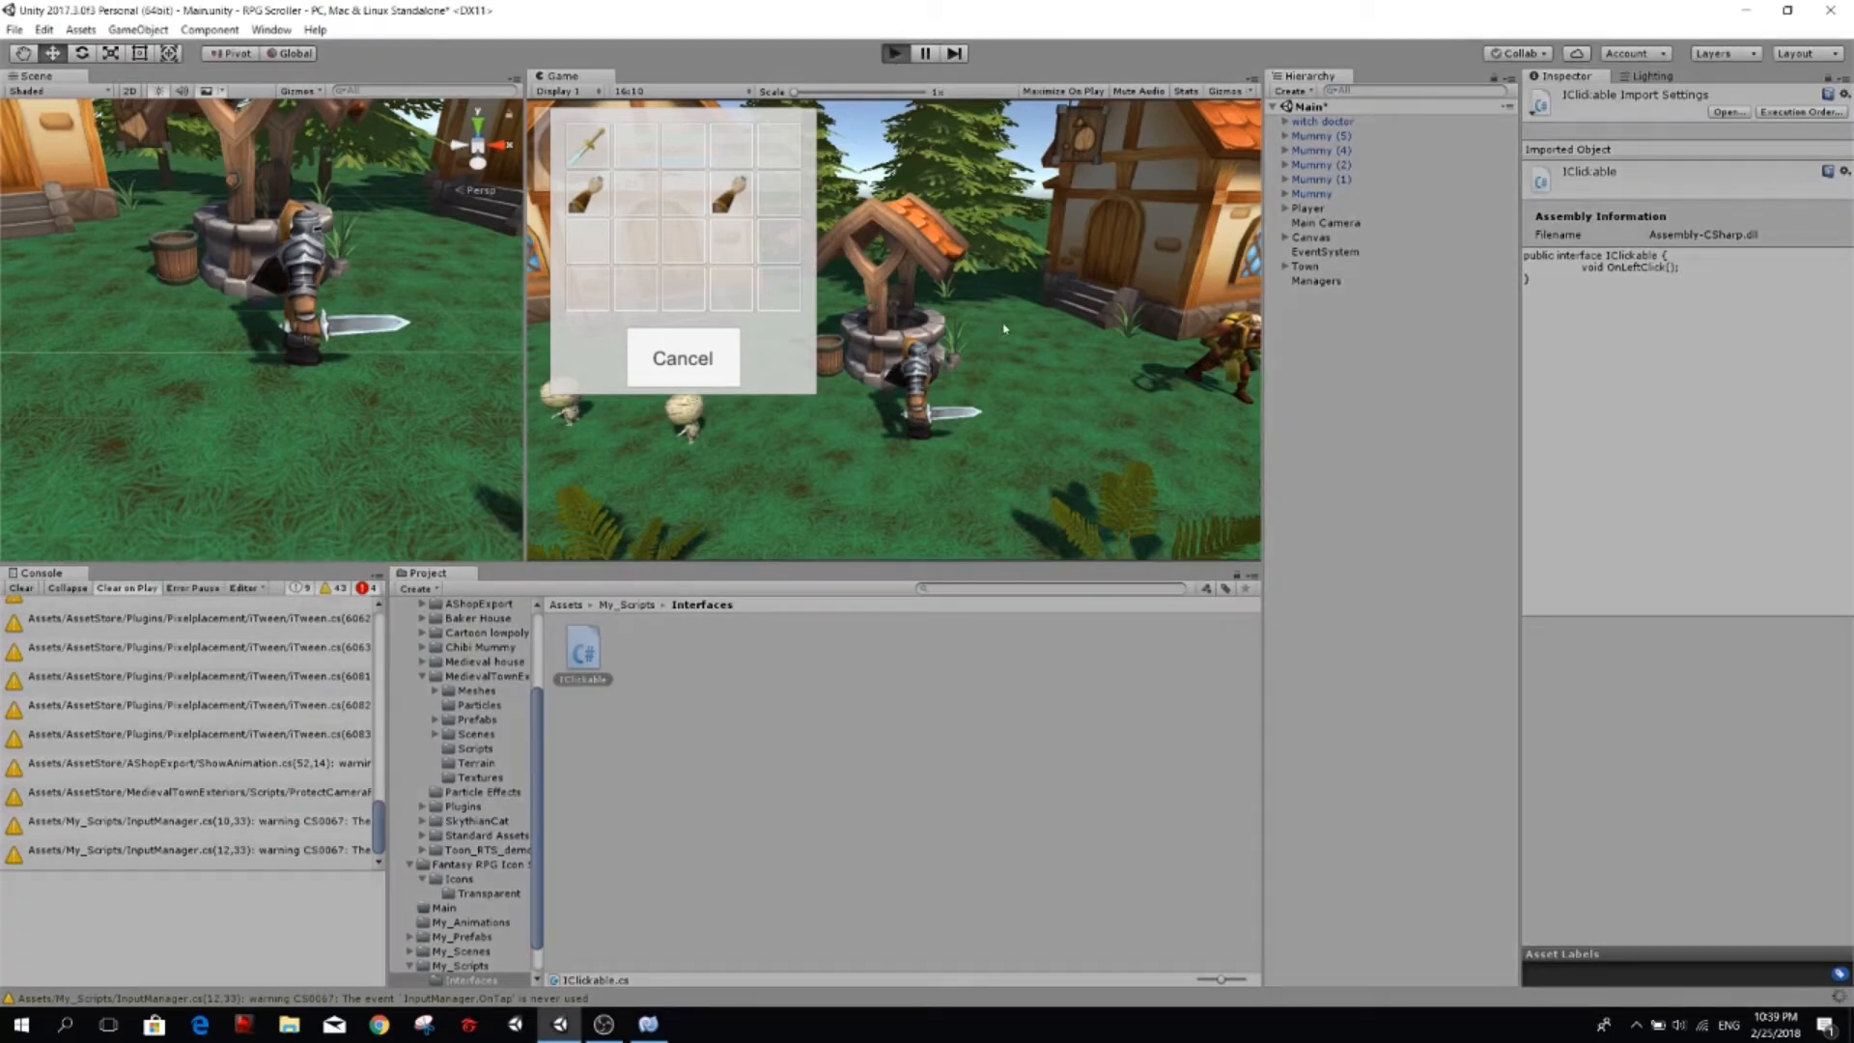
key(ctrl+p)
key(d)
key(d)
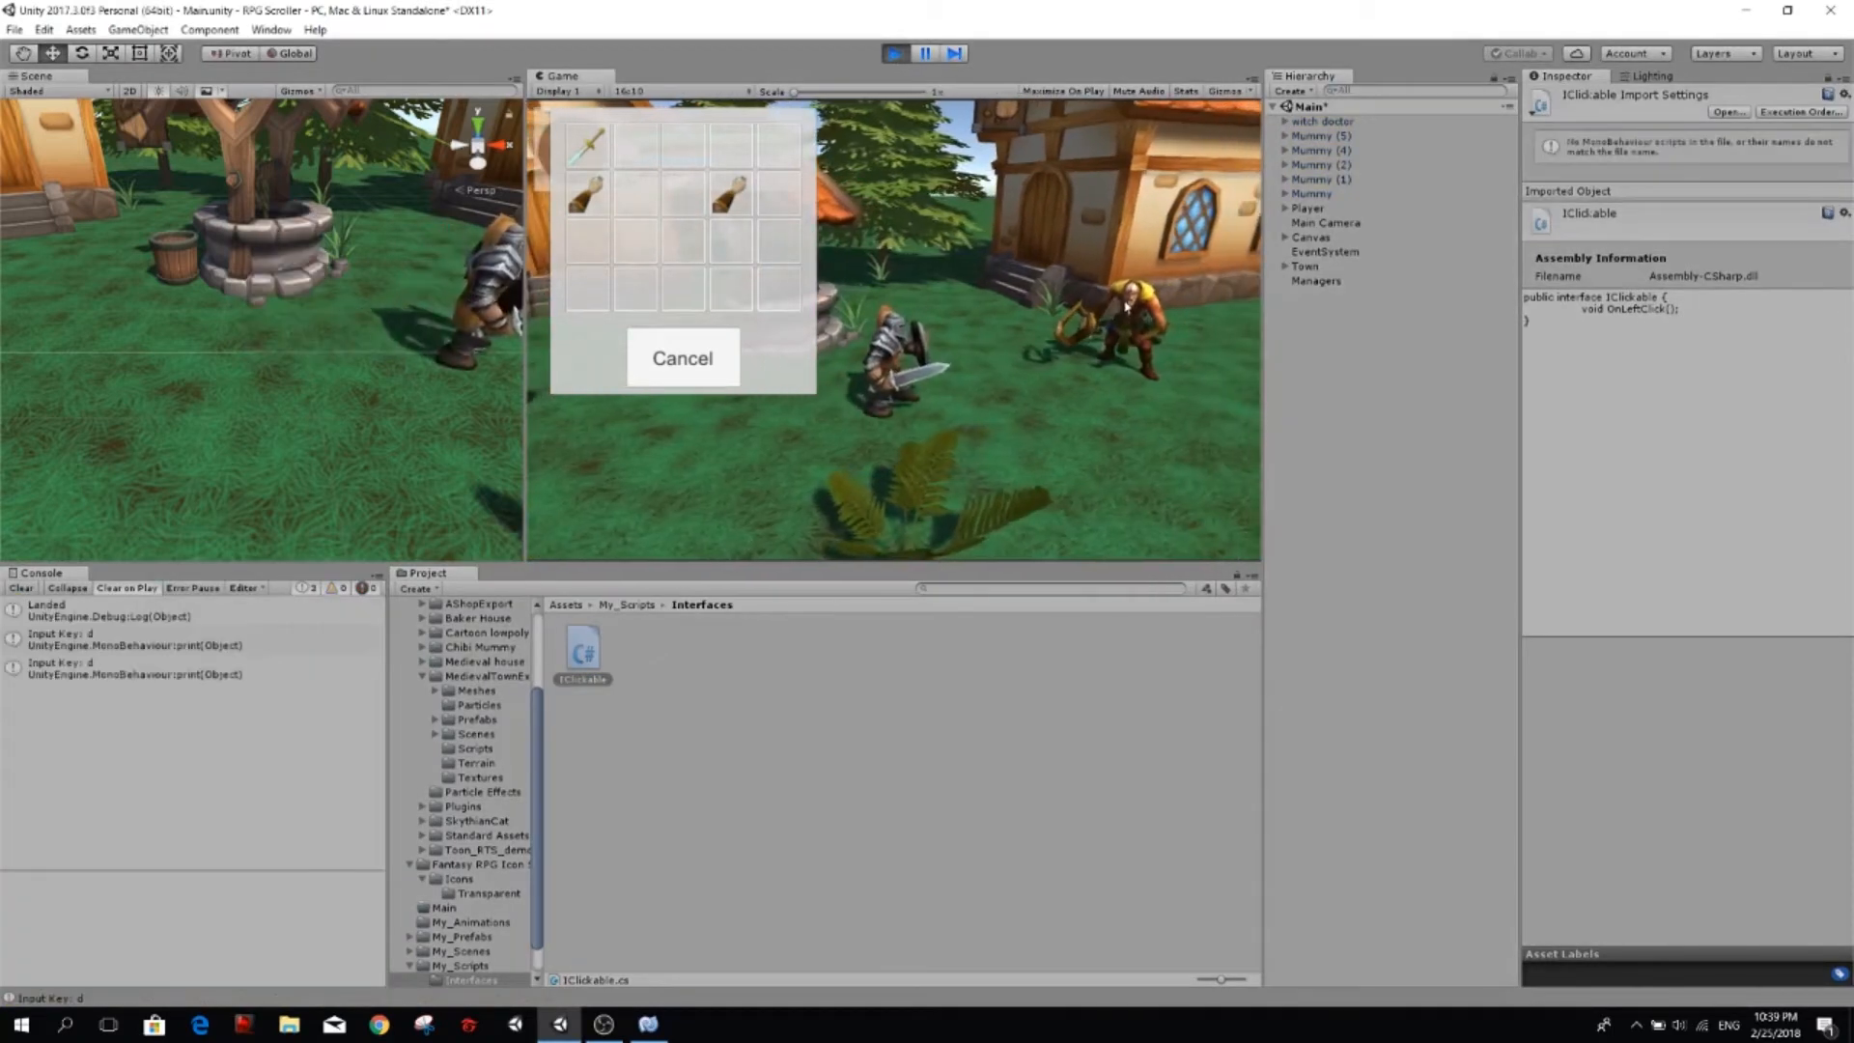
click(1112, 325)
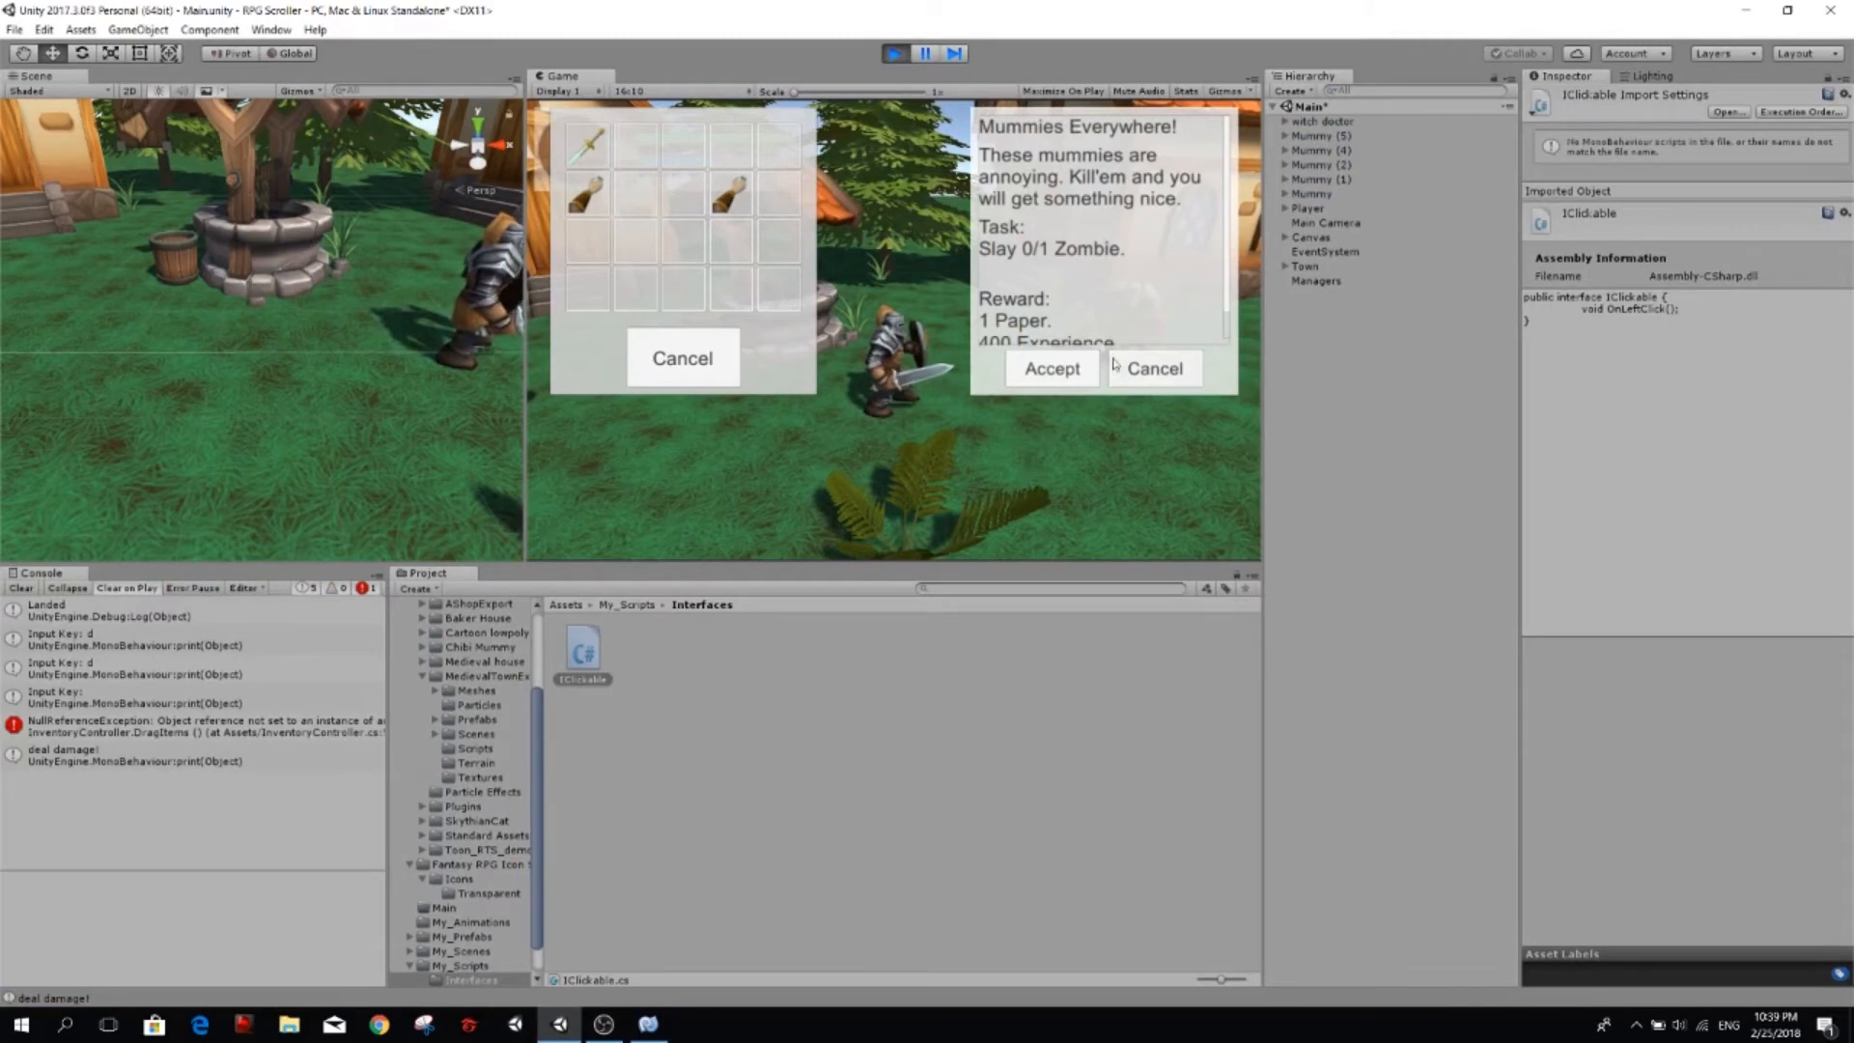
click(1155, 369)
key(a)
key(d)
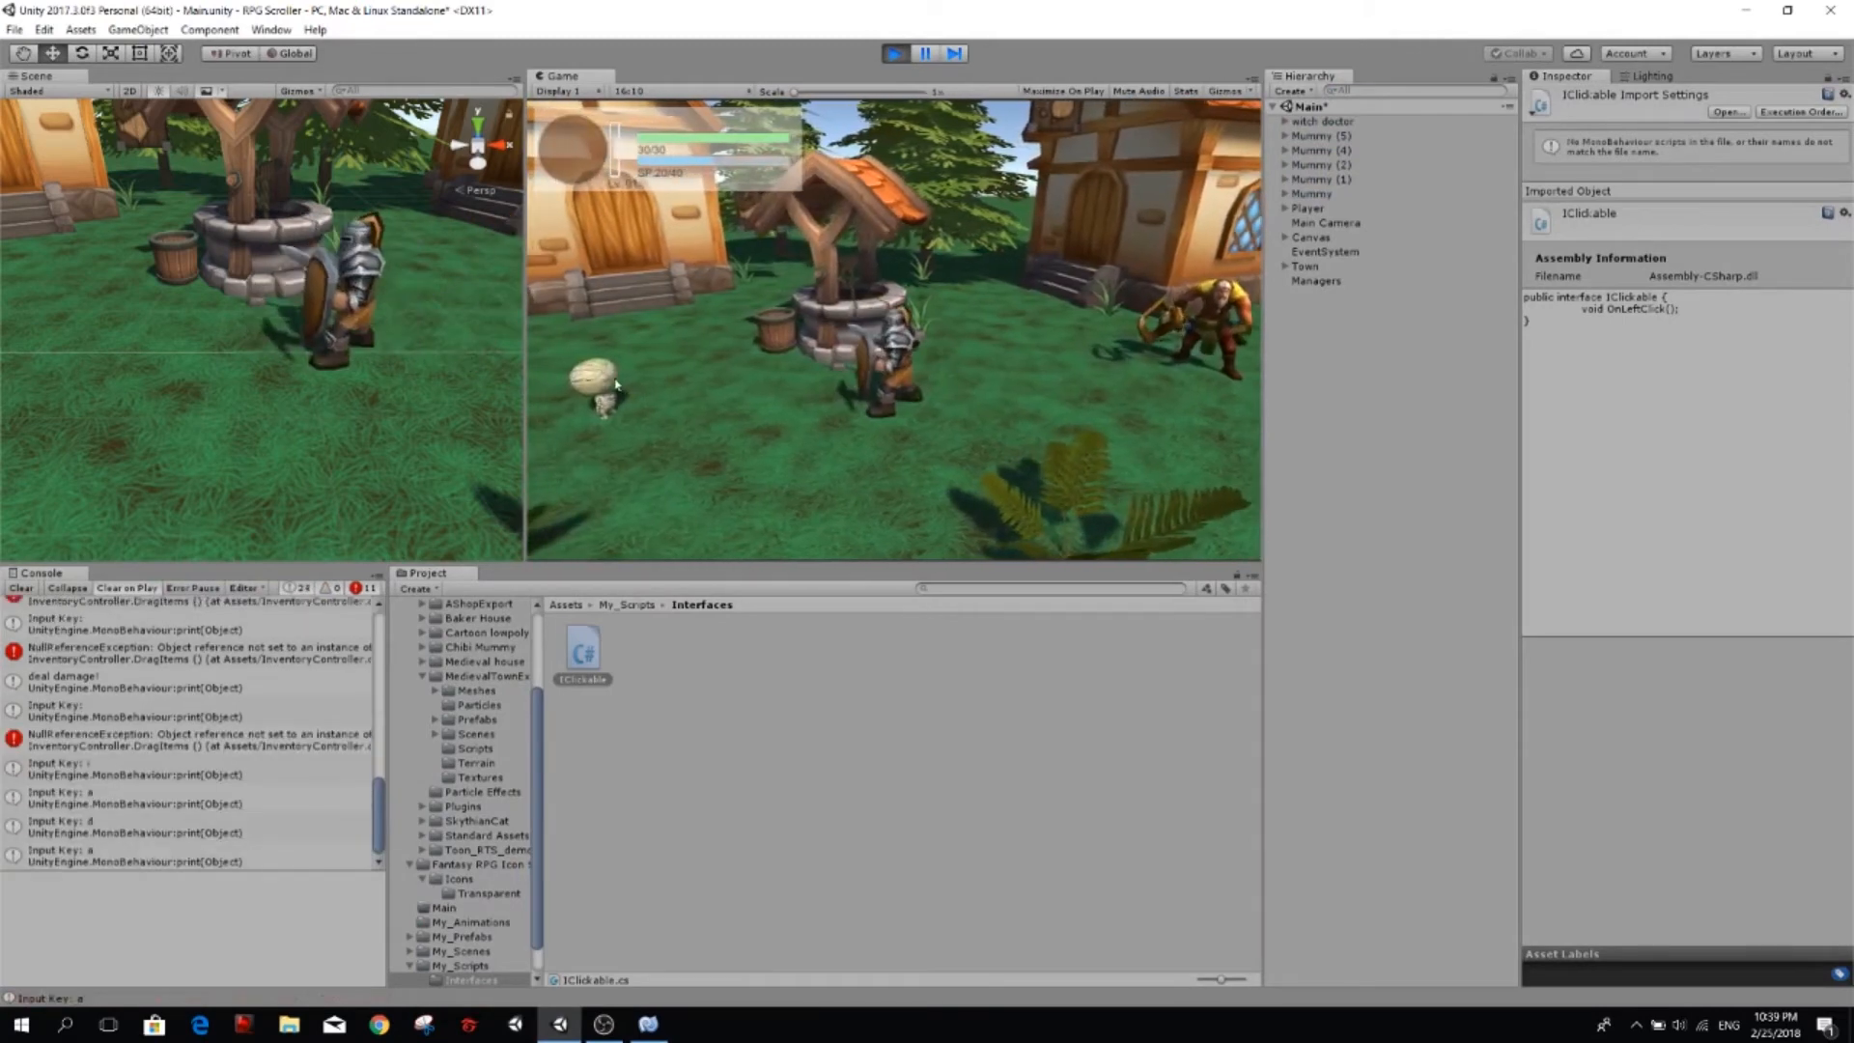
key(alt+Tab)
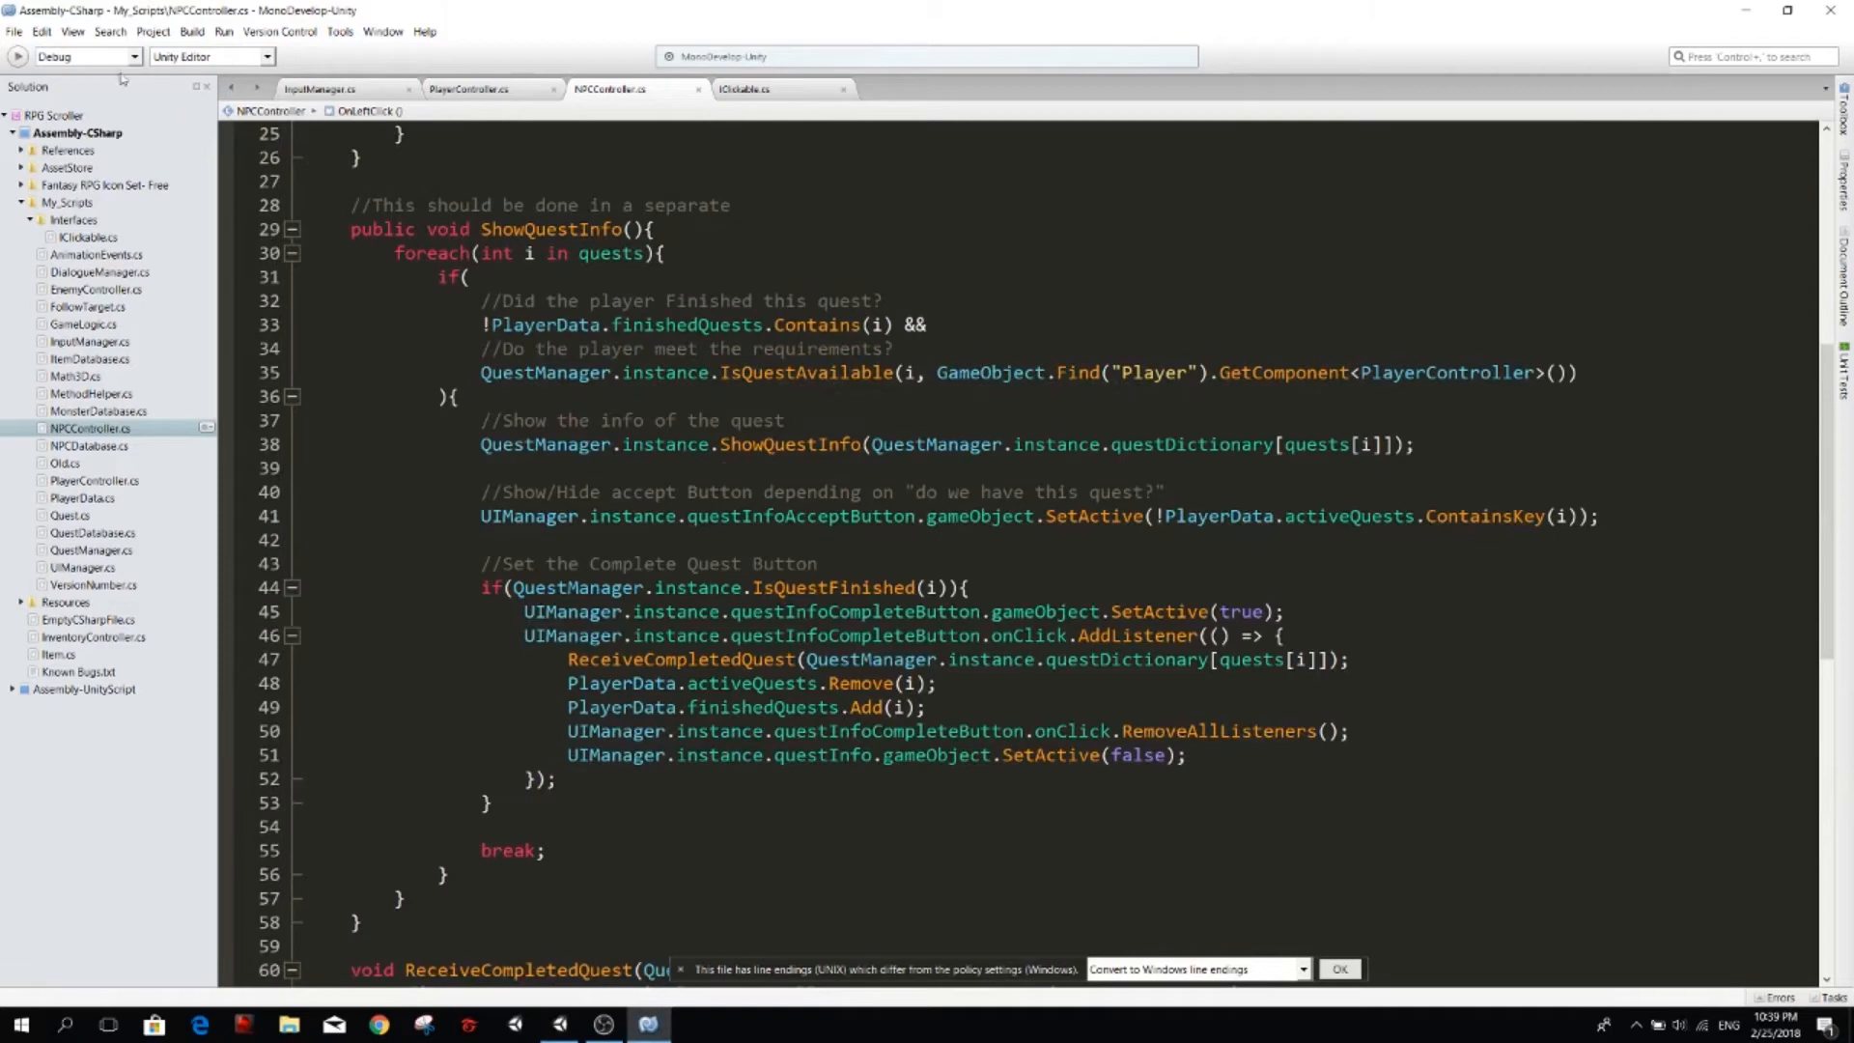
click(1742, 63)
text(enemy)
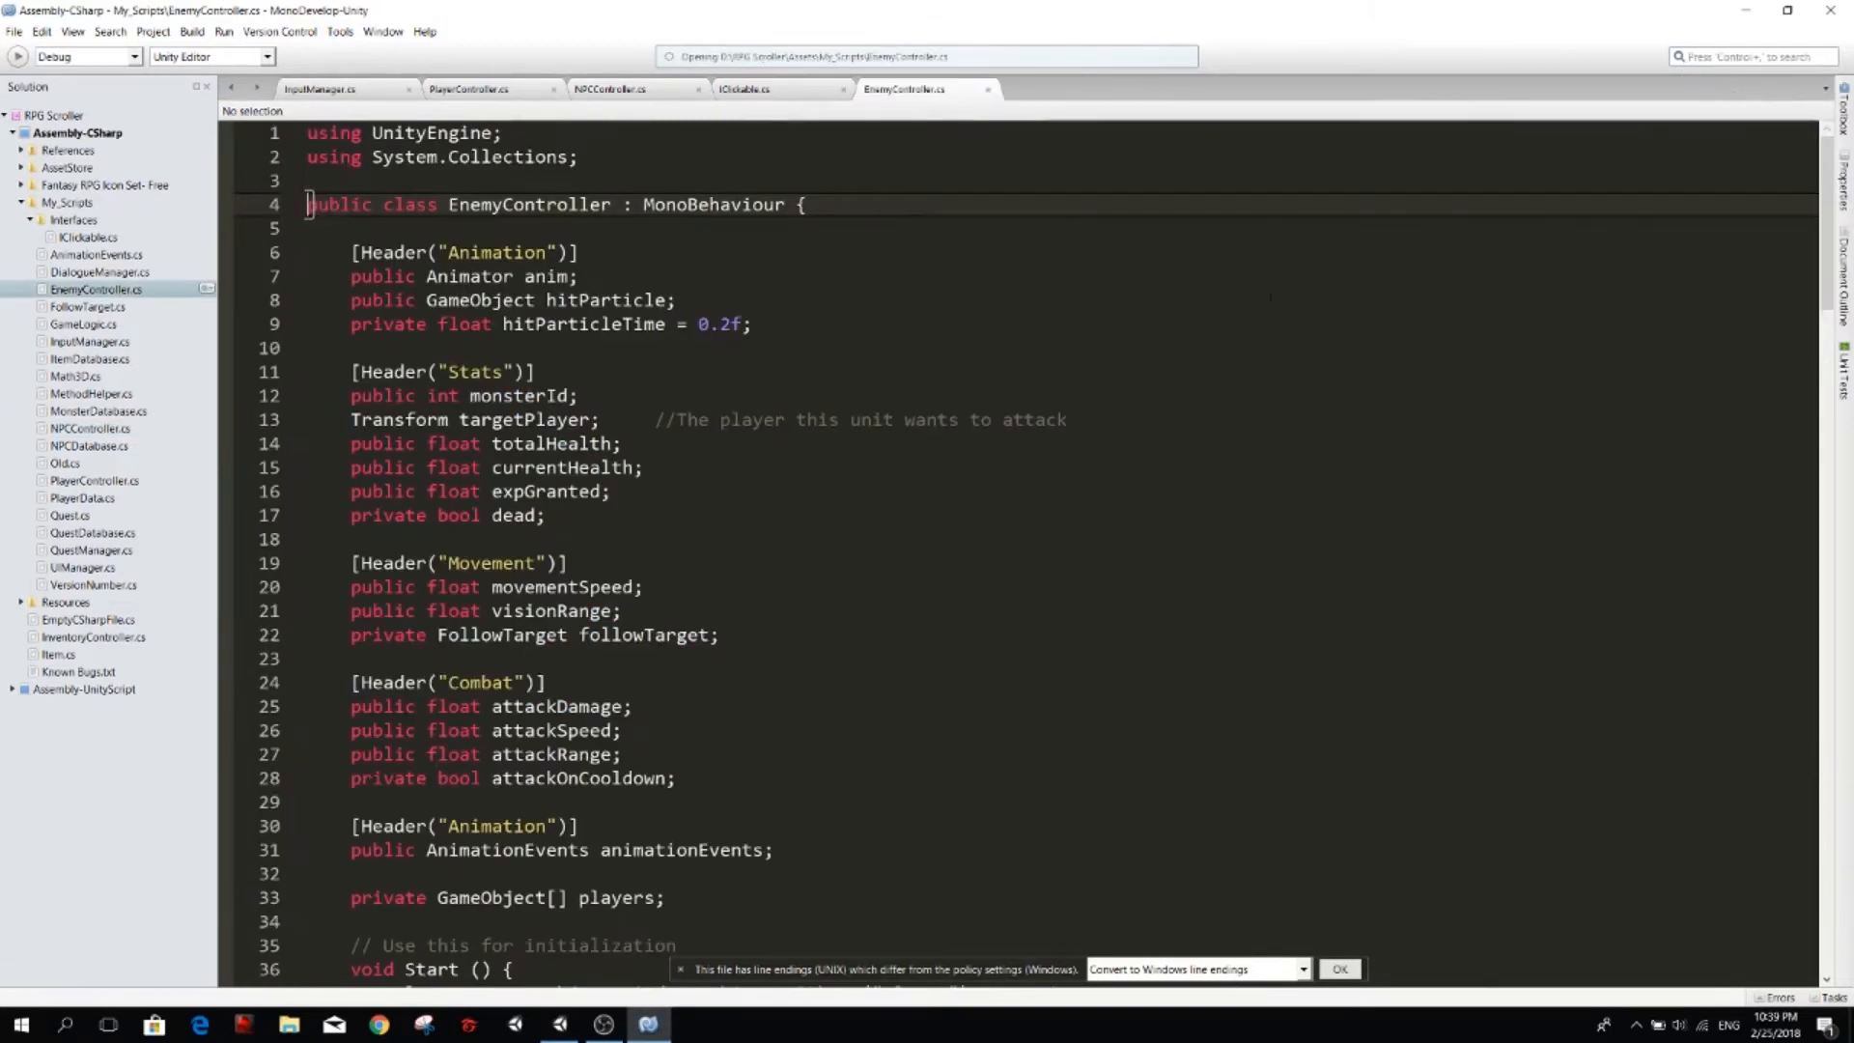
text(, )
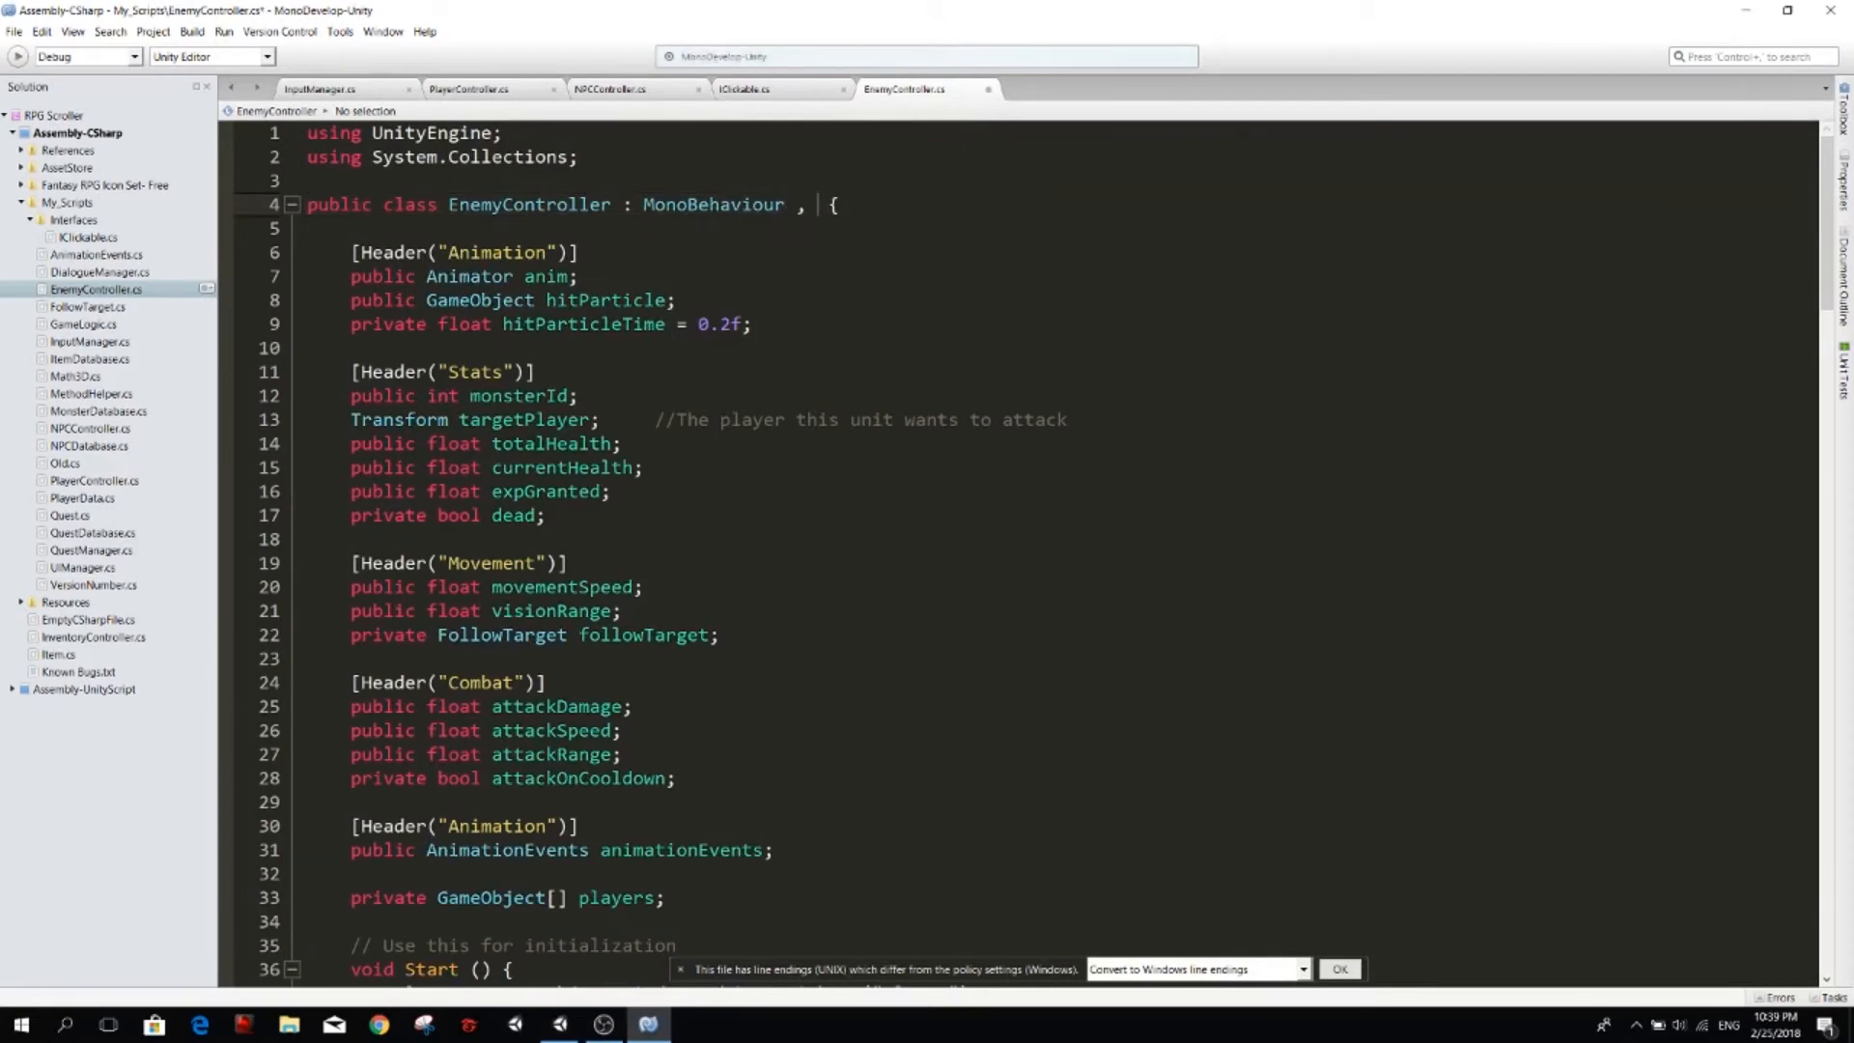
text(IC)
Add IClickable to EnemyController's class declaration and move to the end of the file.
key(Return)
scroll(1015, 550, down, 3)
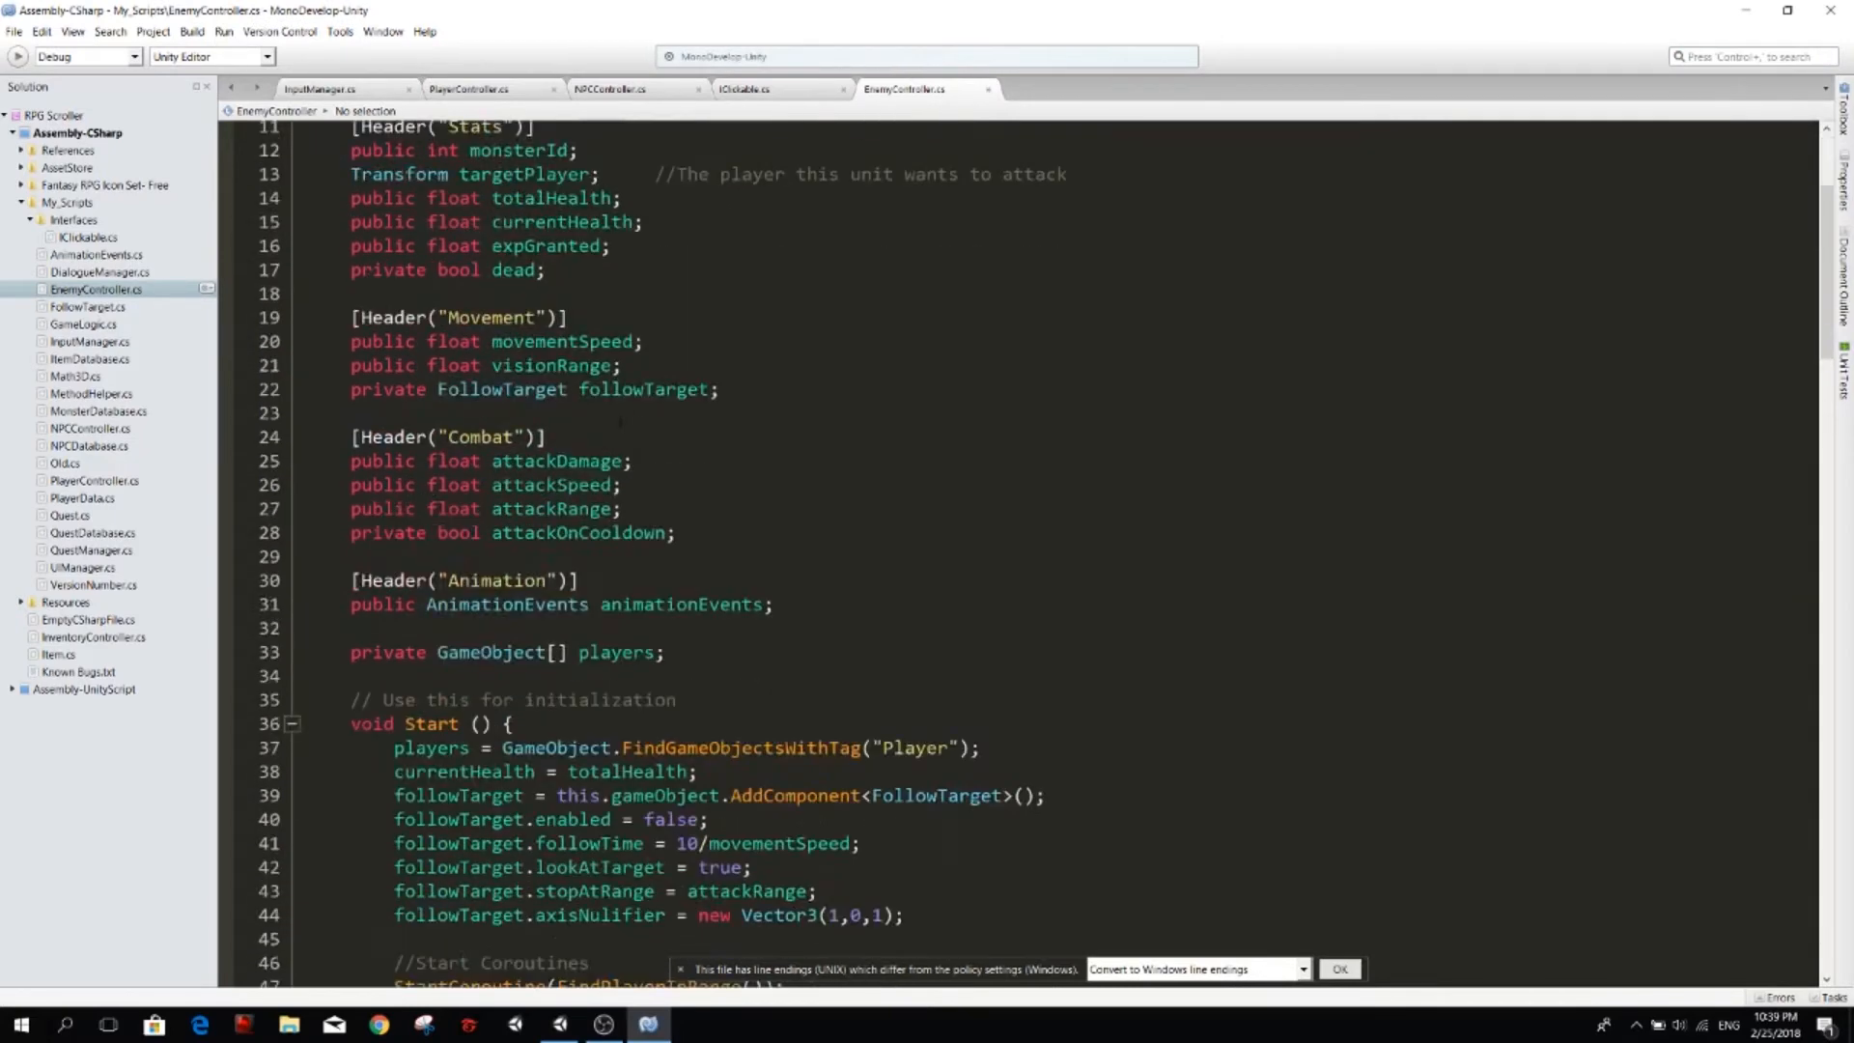
scroll(1015, 551, down, 7)
scroll(1014, 551, down, 9)
scroll(1014, 550, down, 8)
scroll(593, 706, down, 5)
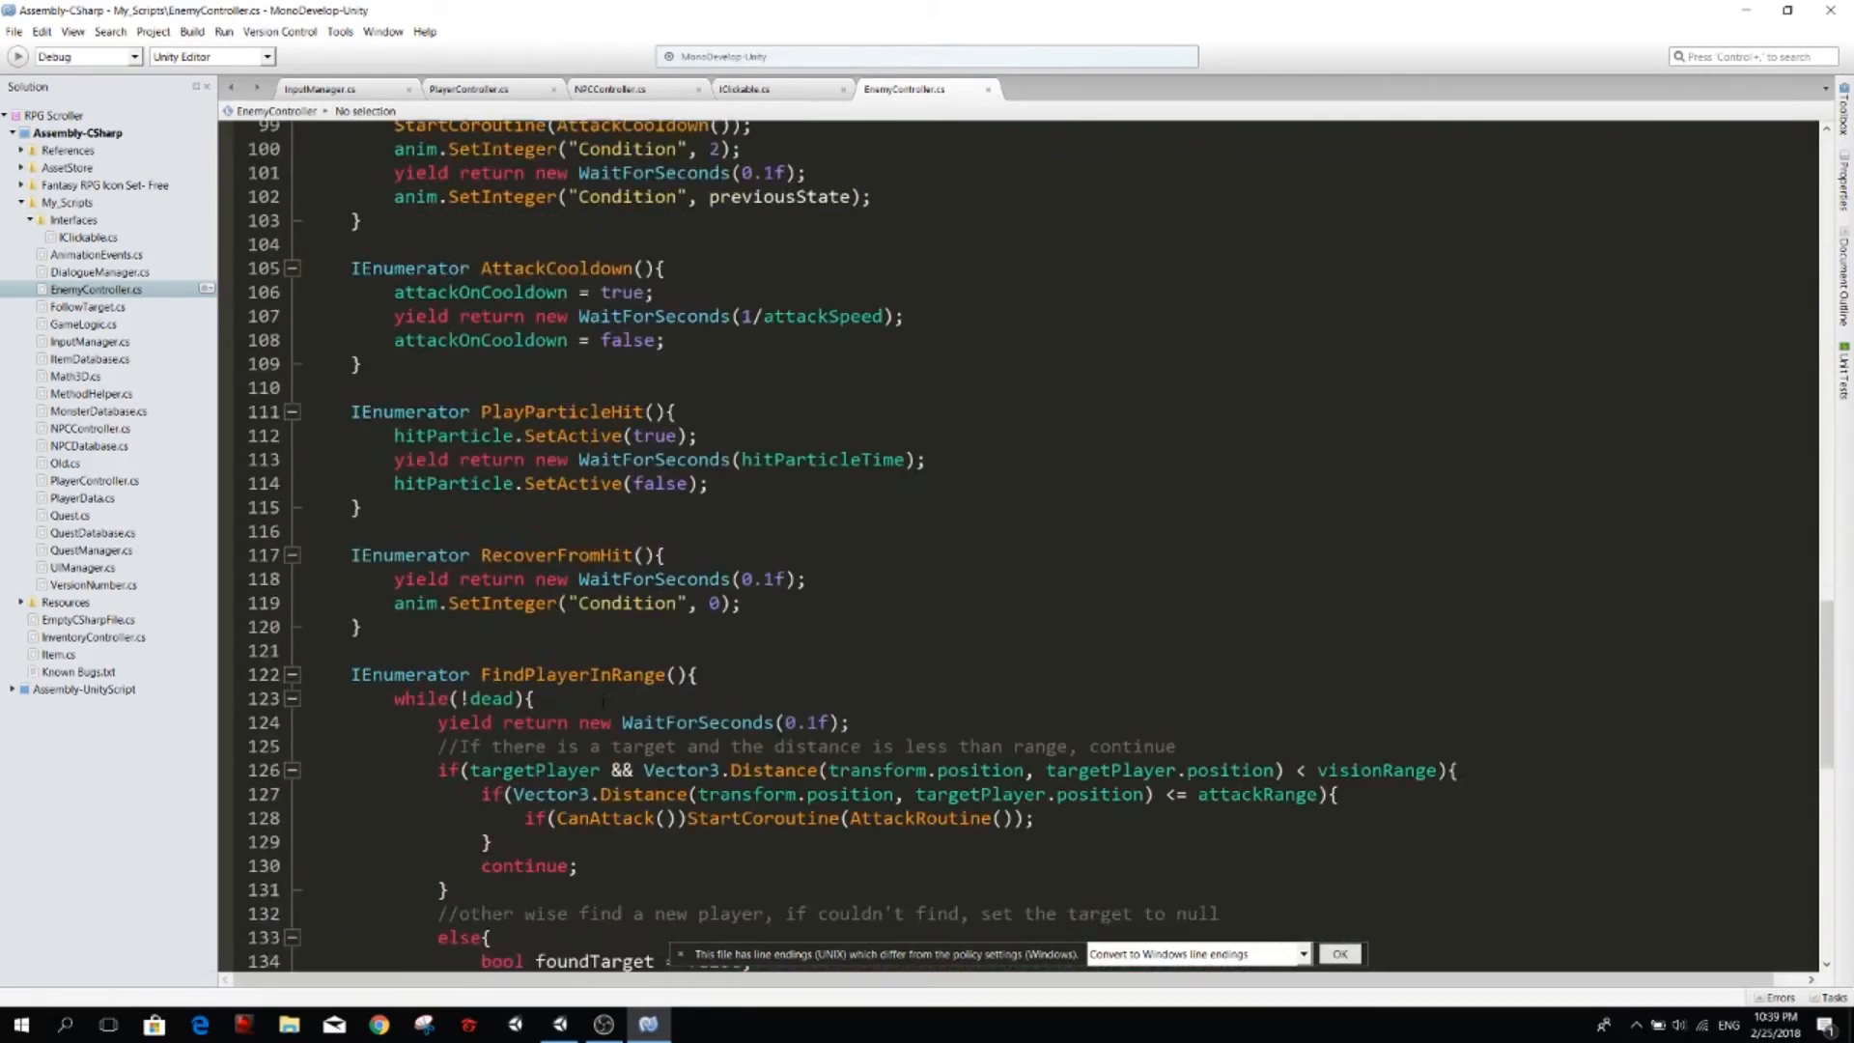
scroll(579, 666, down, 5)
scroll(551, 609, down, 7)
scroll(513, 538, down, 1)
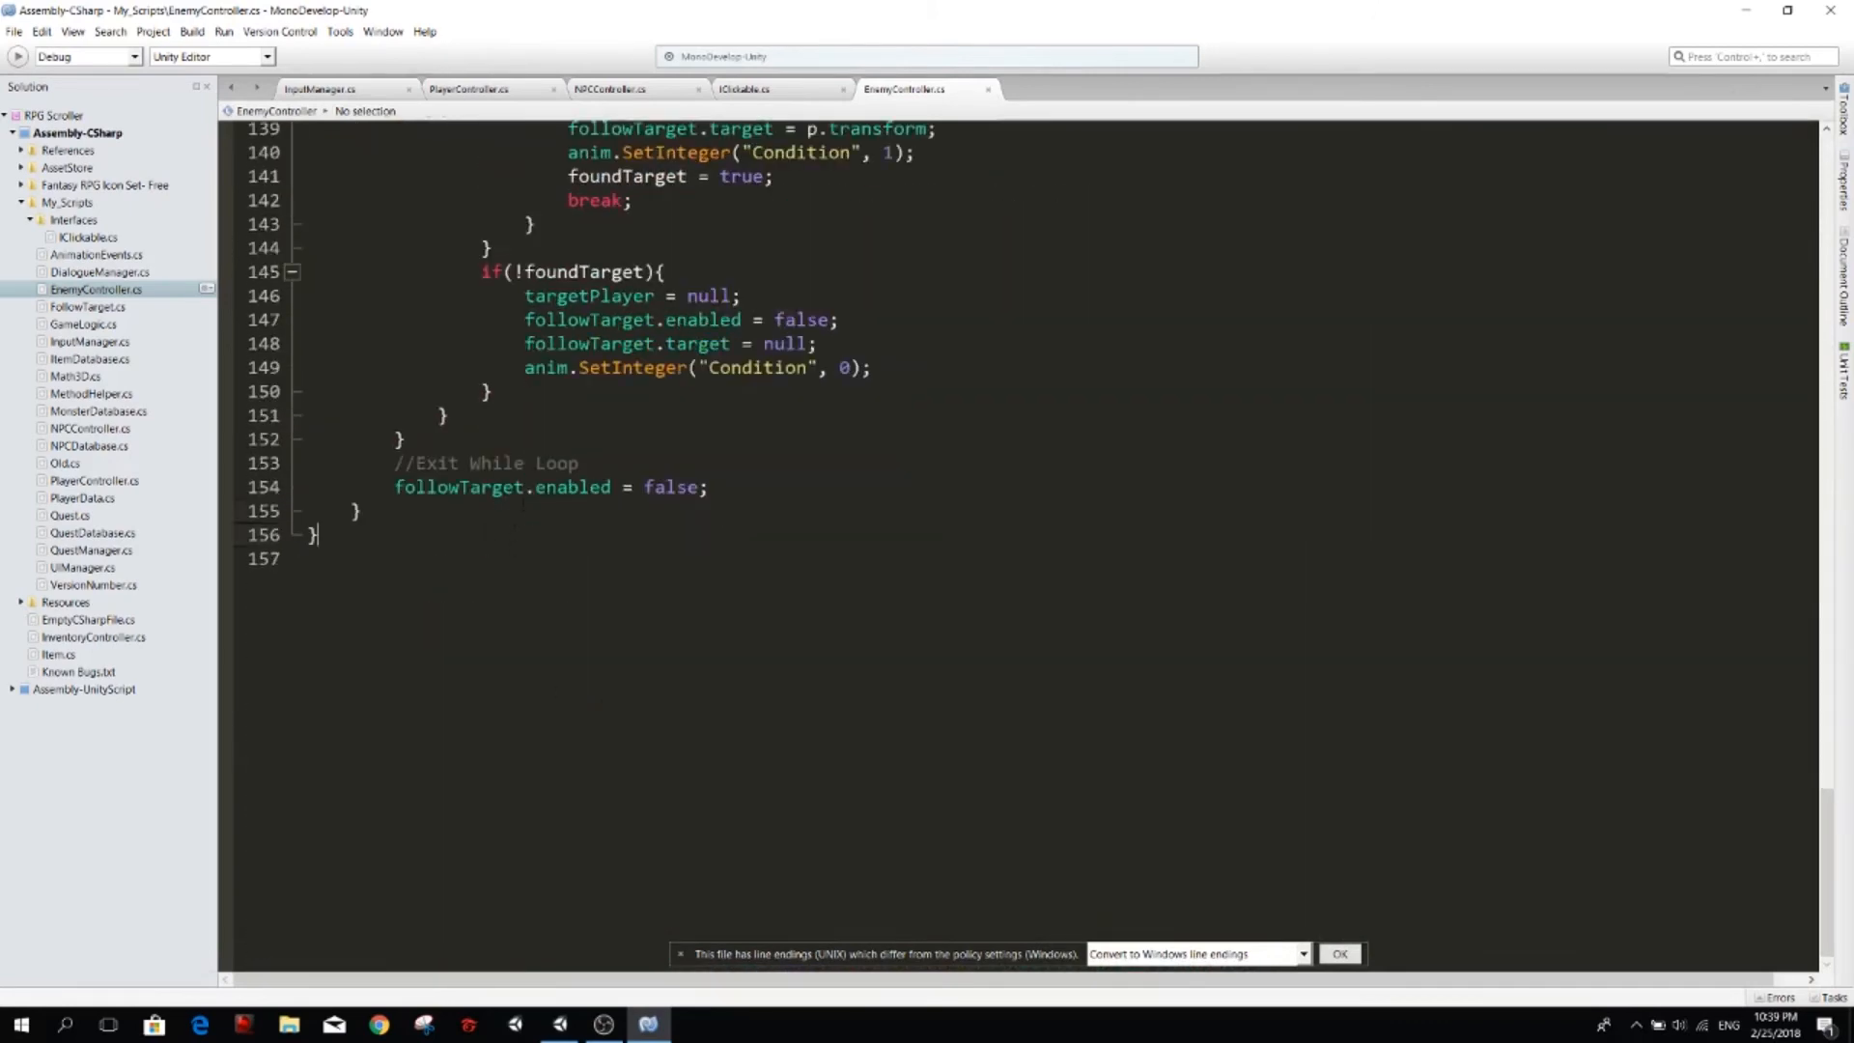
click(436, 510)
Add public void OnLeftClick() logging "You clicked on " + name to EnemyController, checking InputManager briefly.
key(Return)
key(Return)
text(pub)
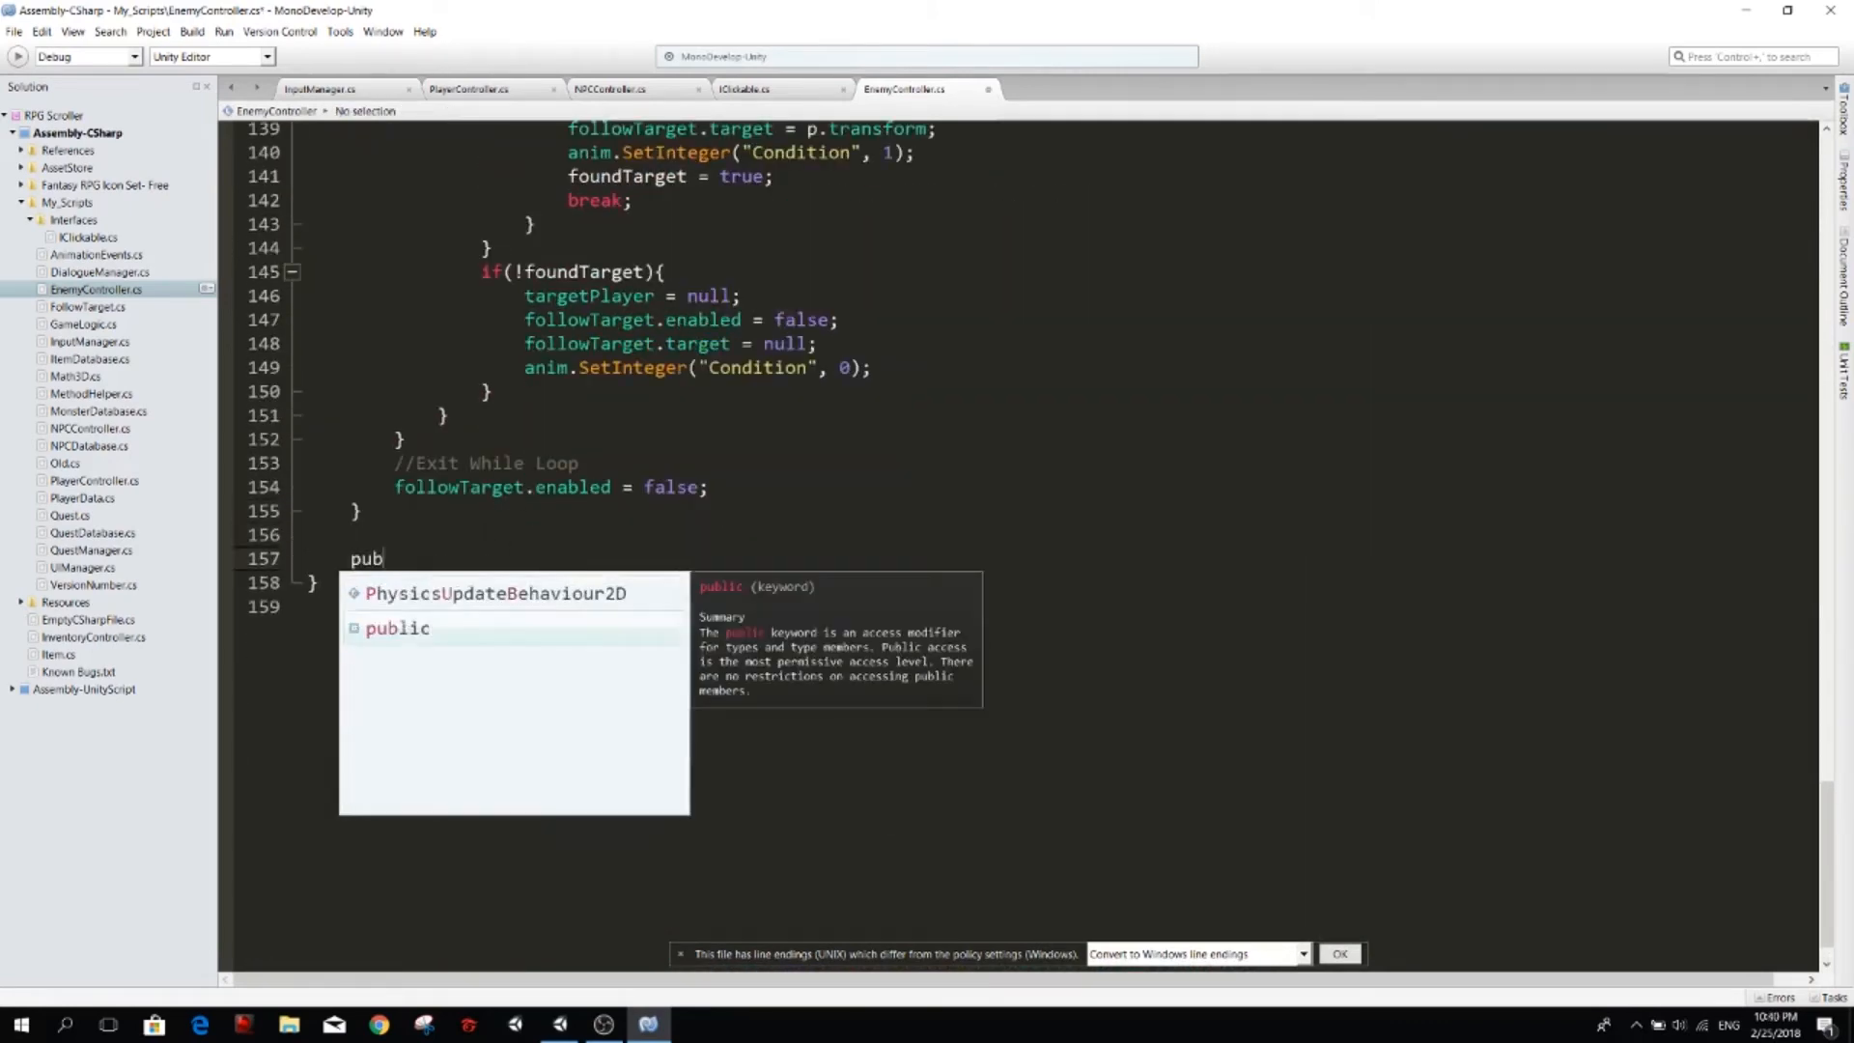
text(lic void On)
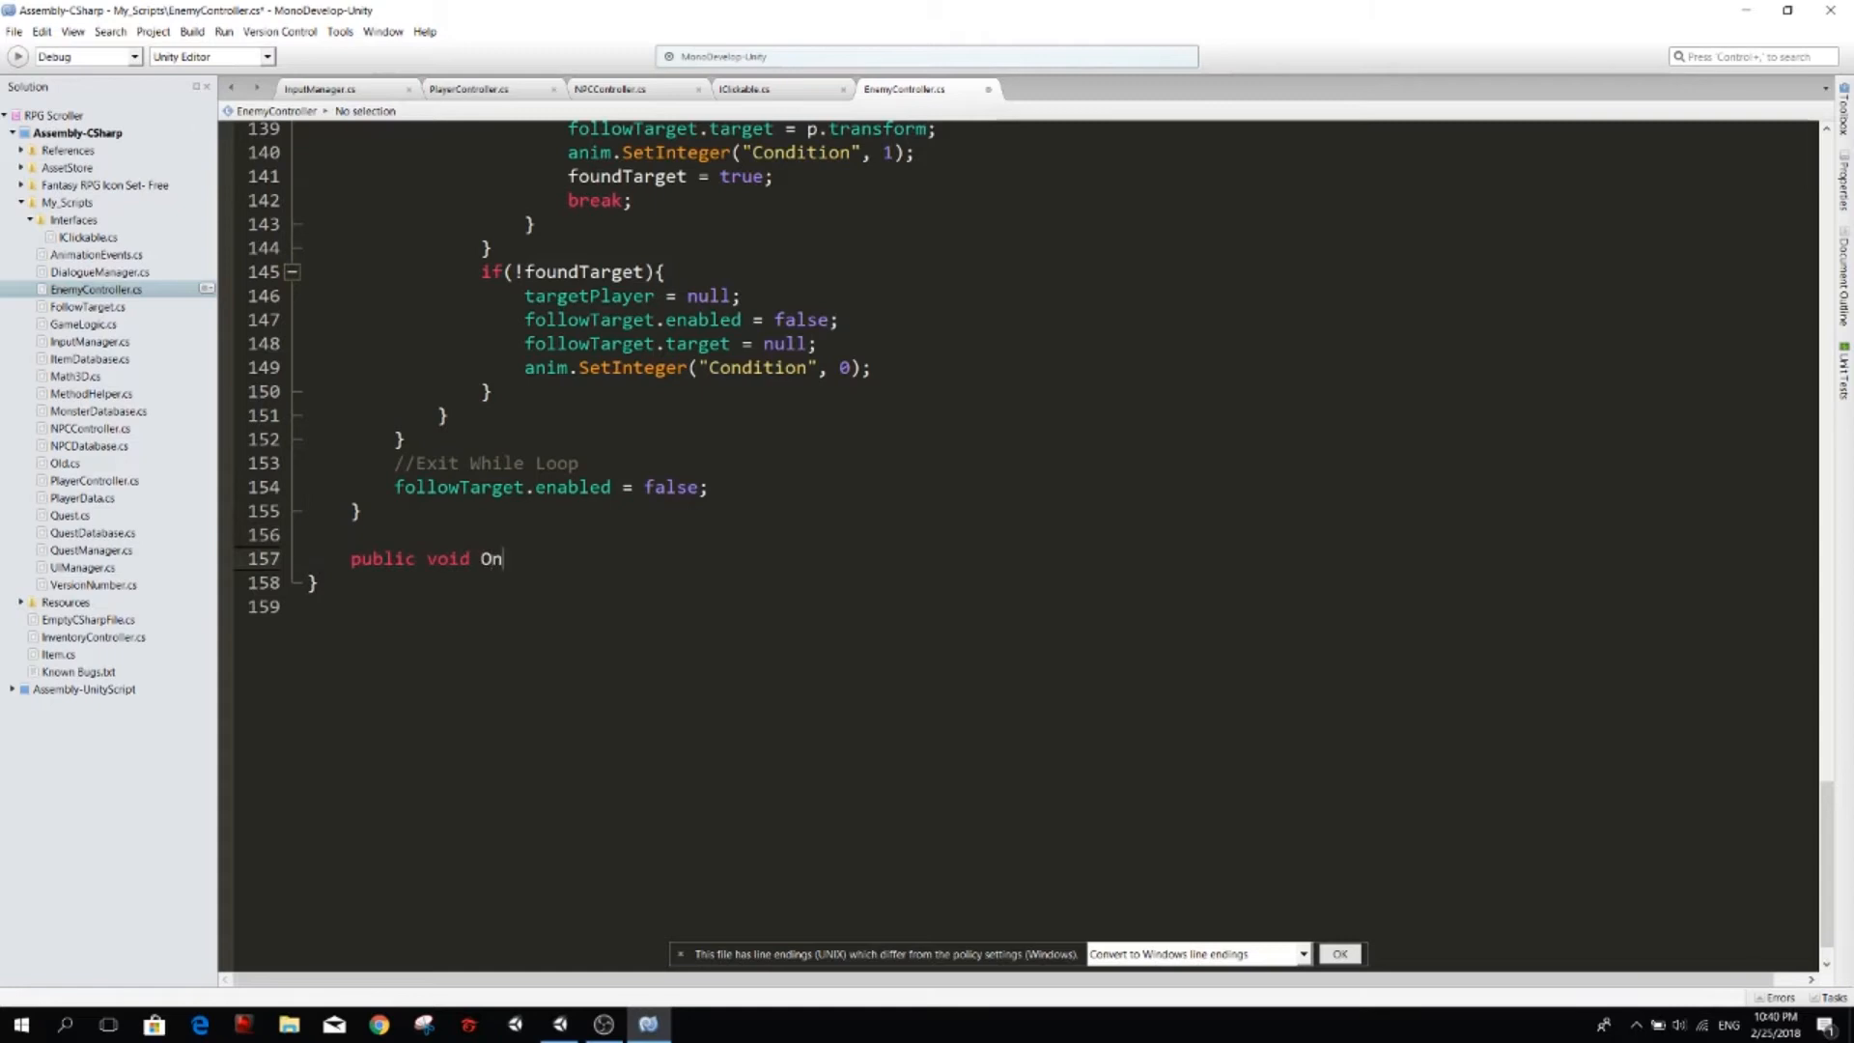
text(LeftClick()
text(){)
key(Return)
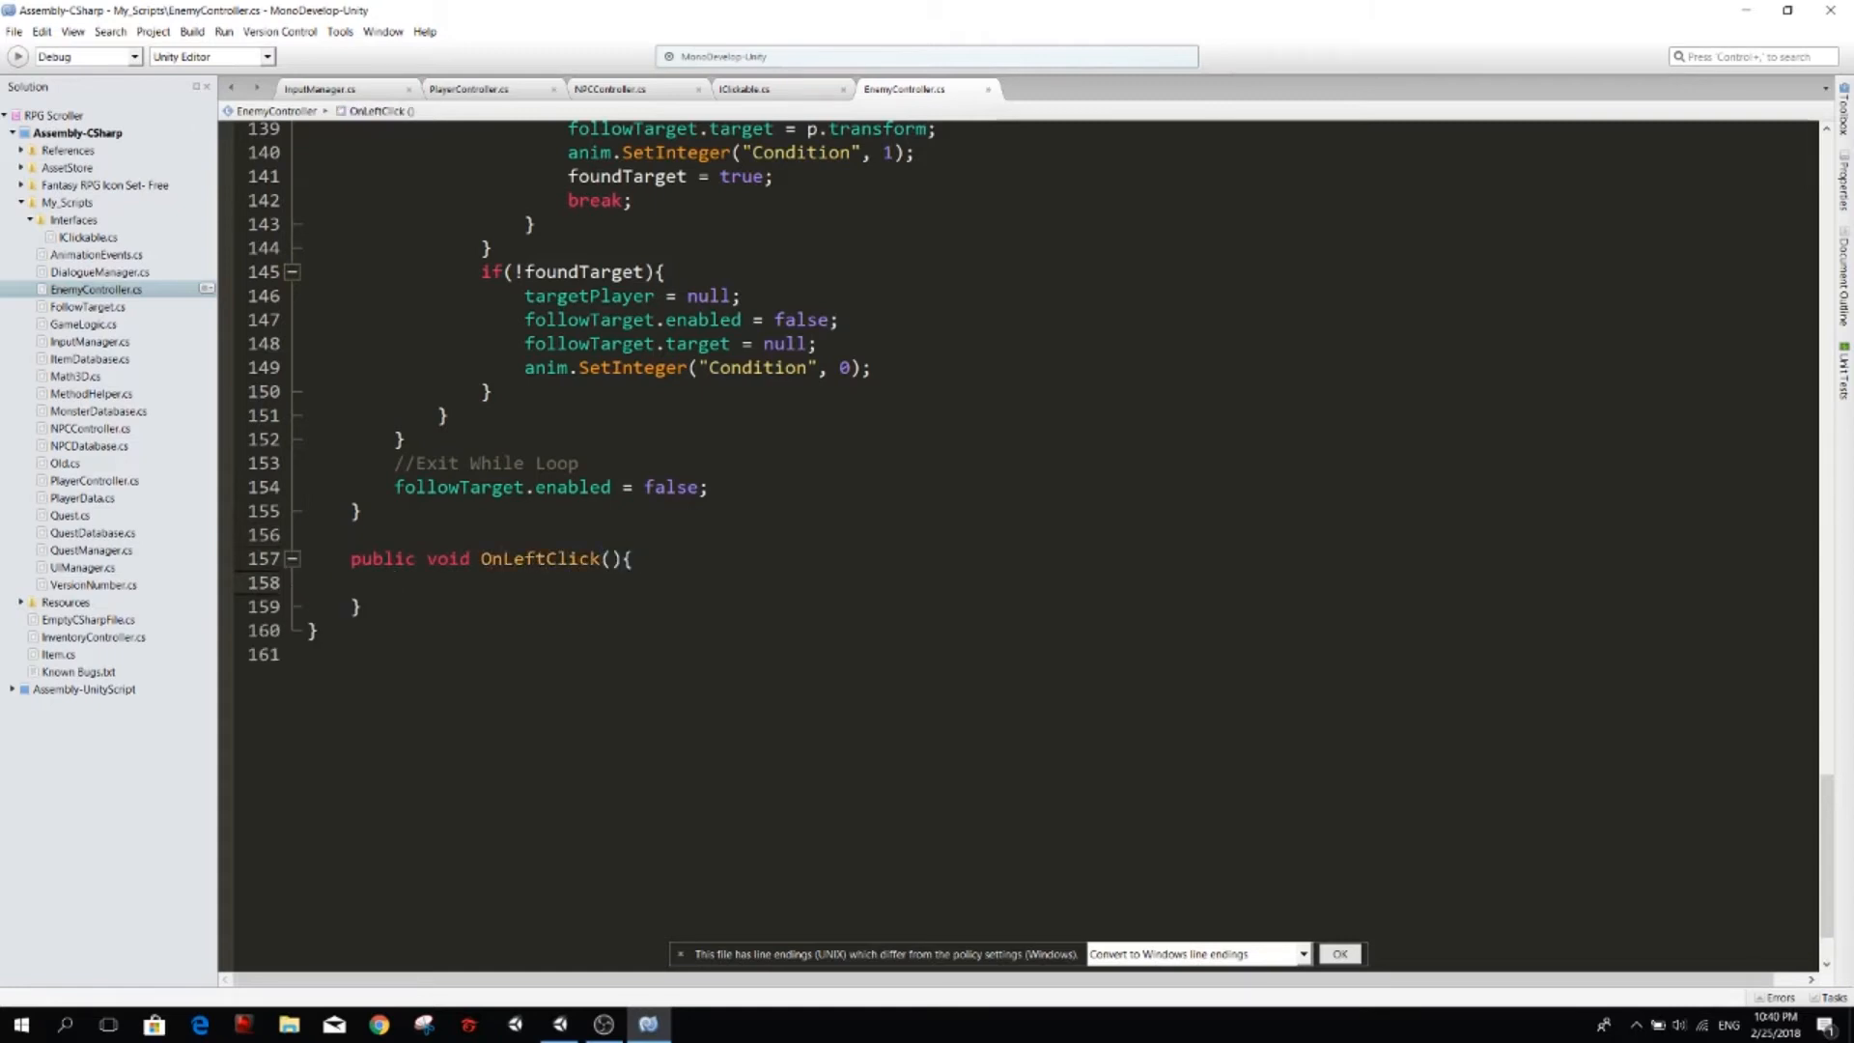
text(Debug.lo)
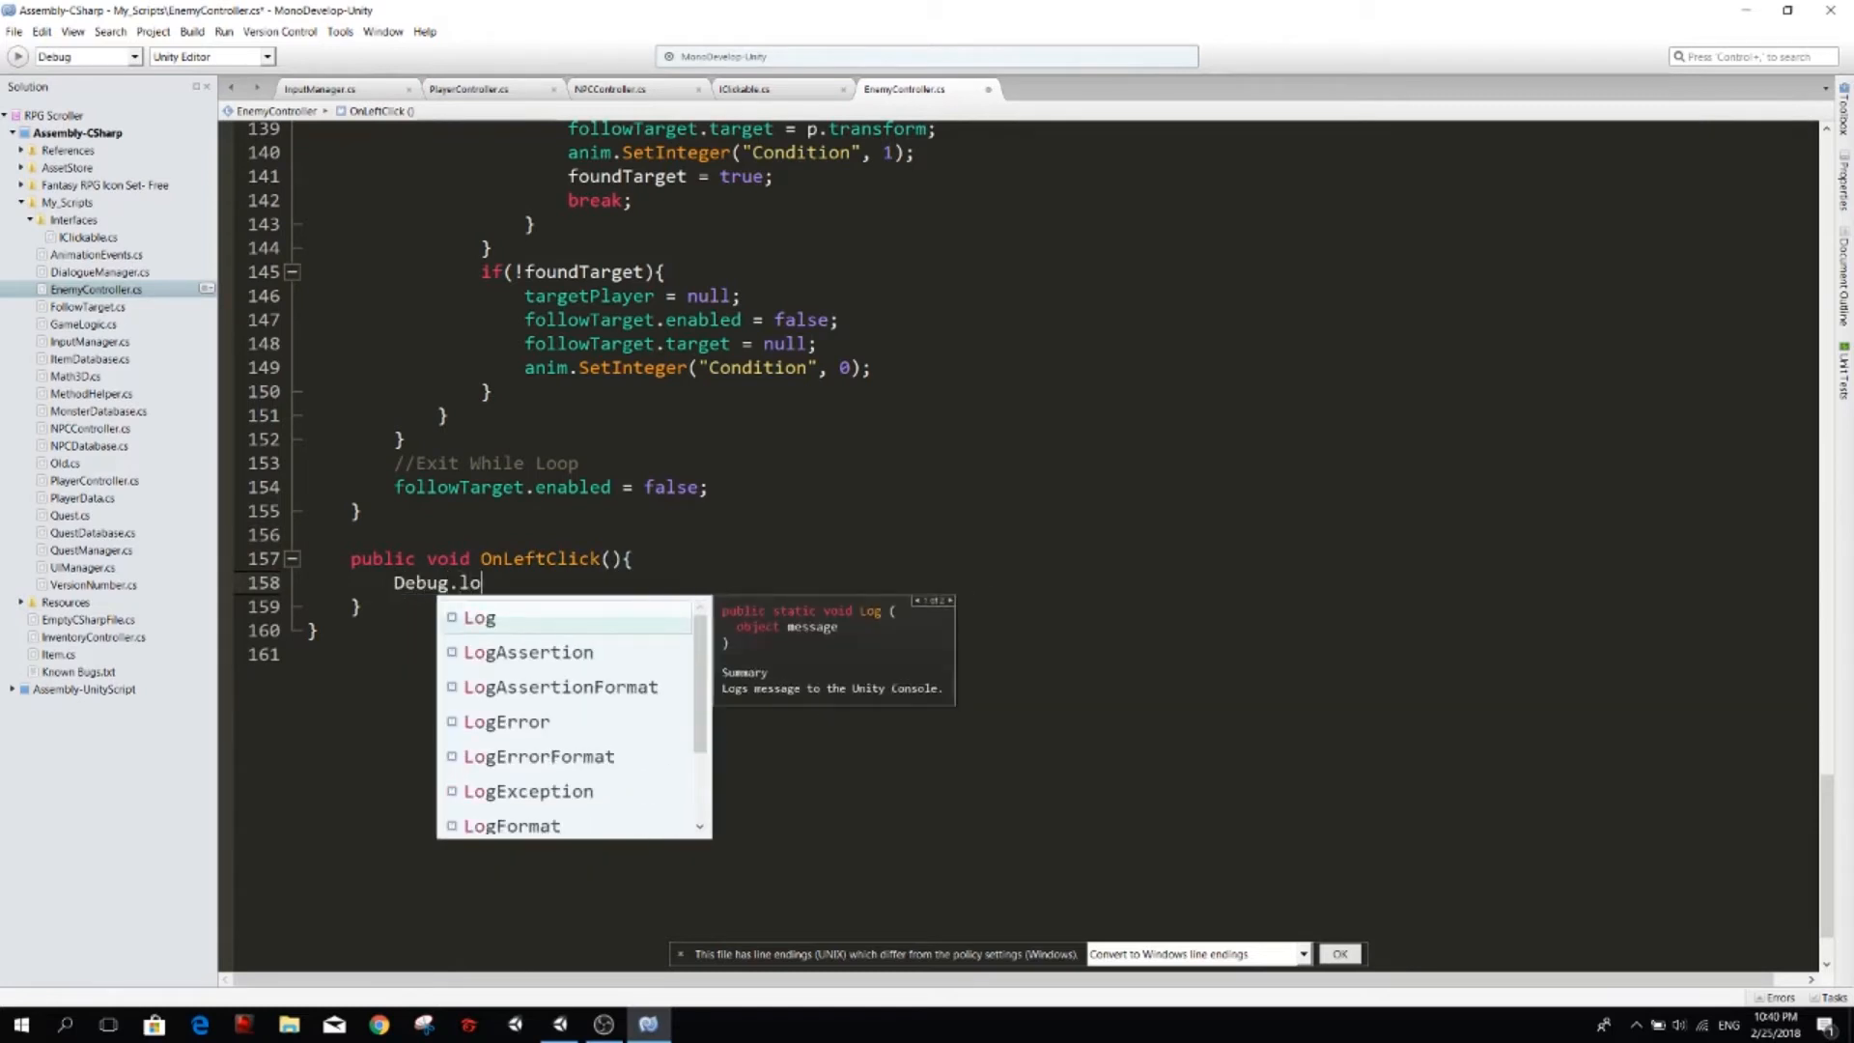
text(("Yoy)
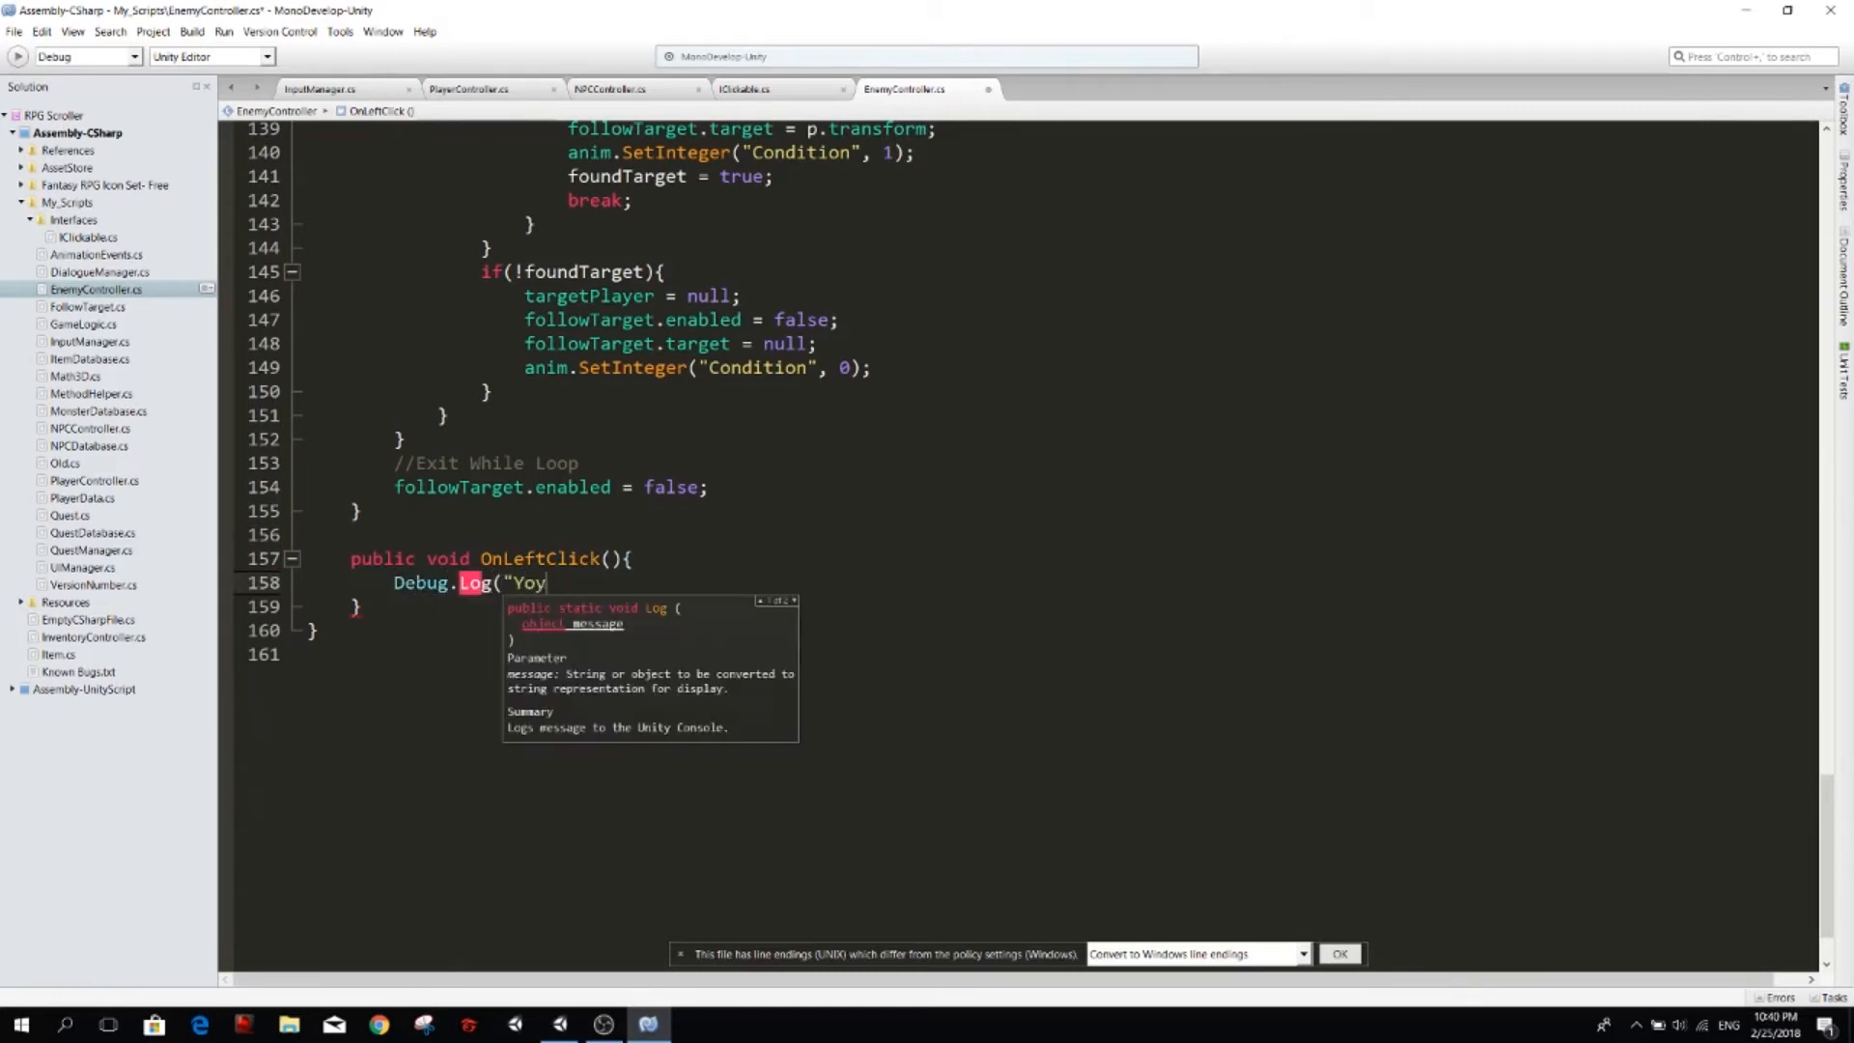
text(clicked)
text( on" + name)
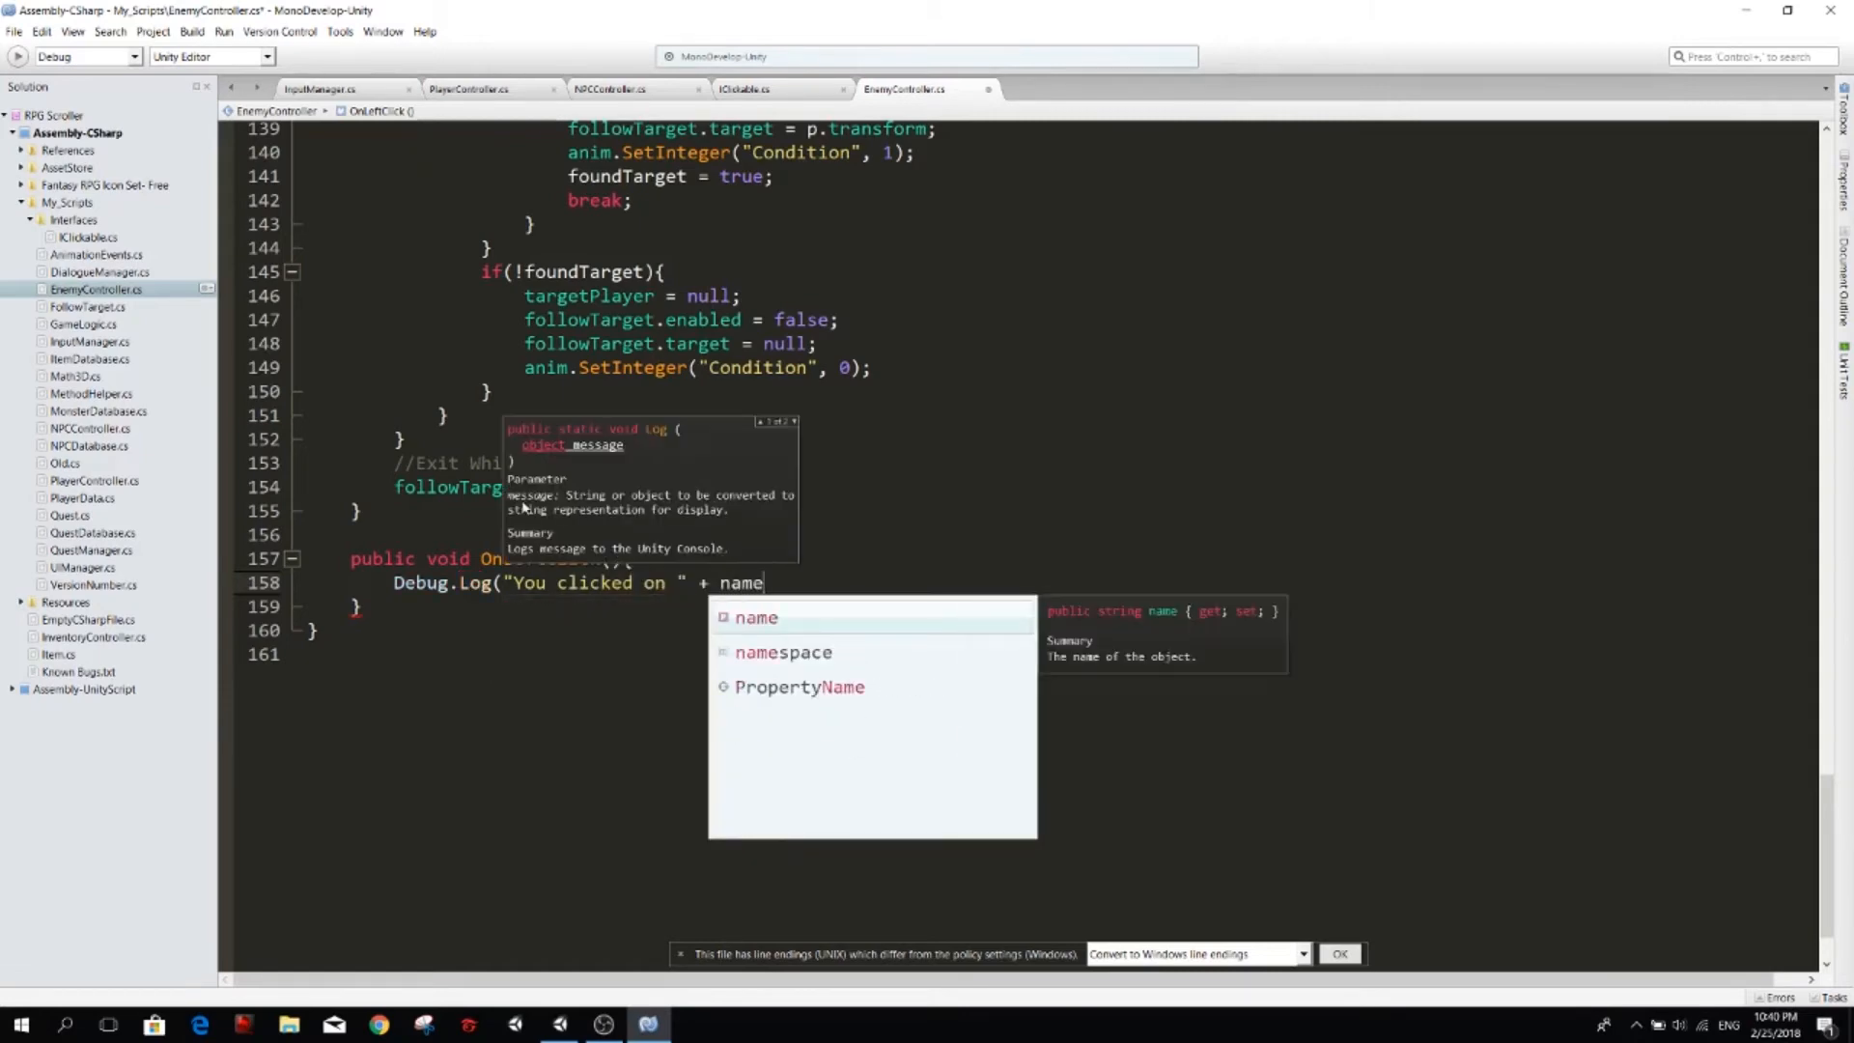
text();)
scroll(1013, 543, up, 6)
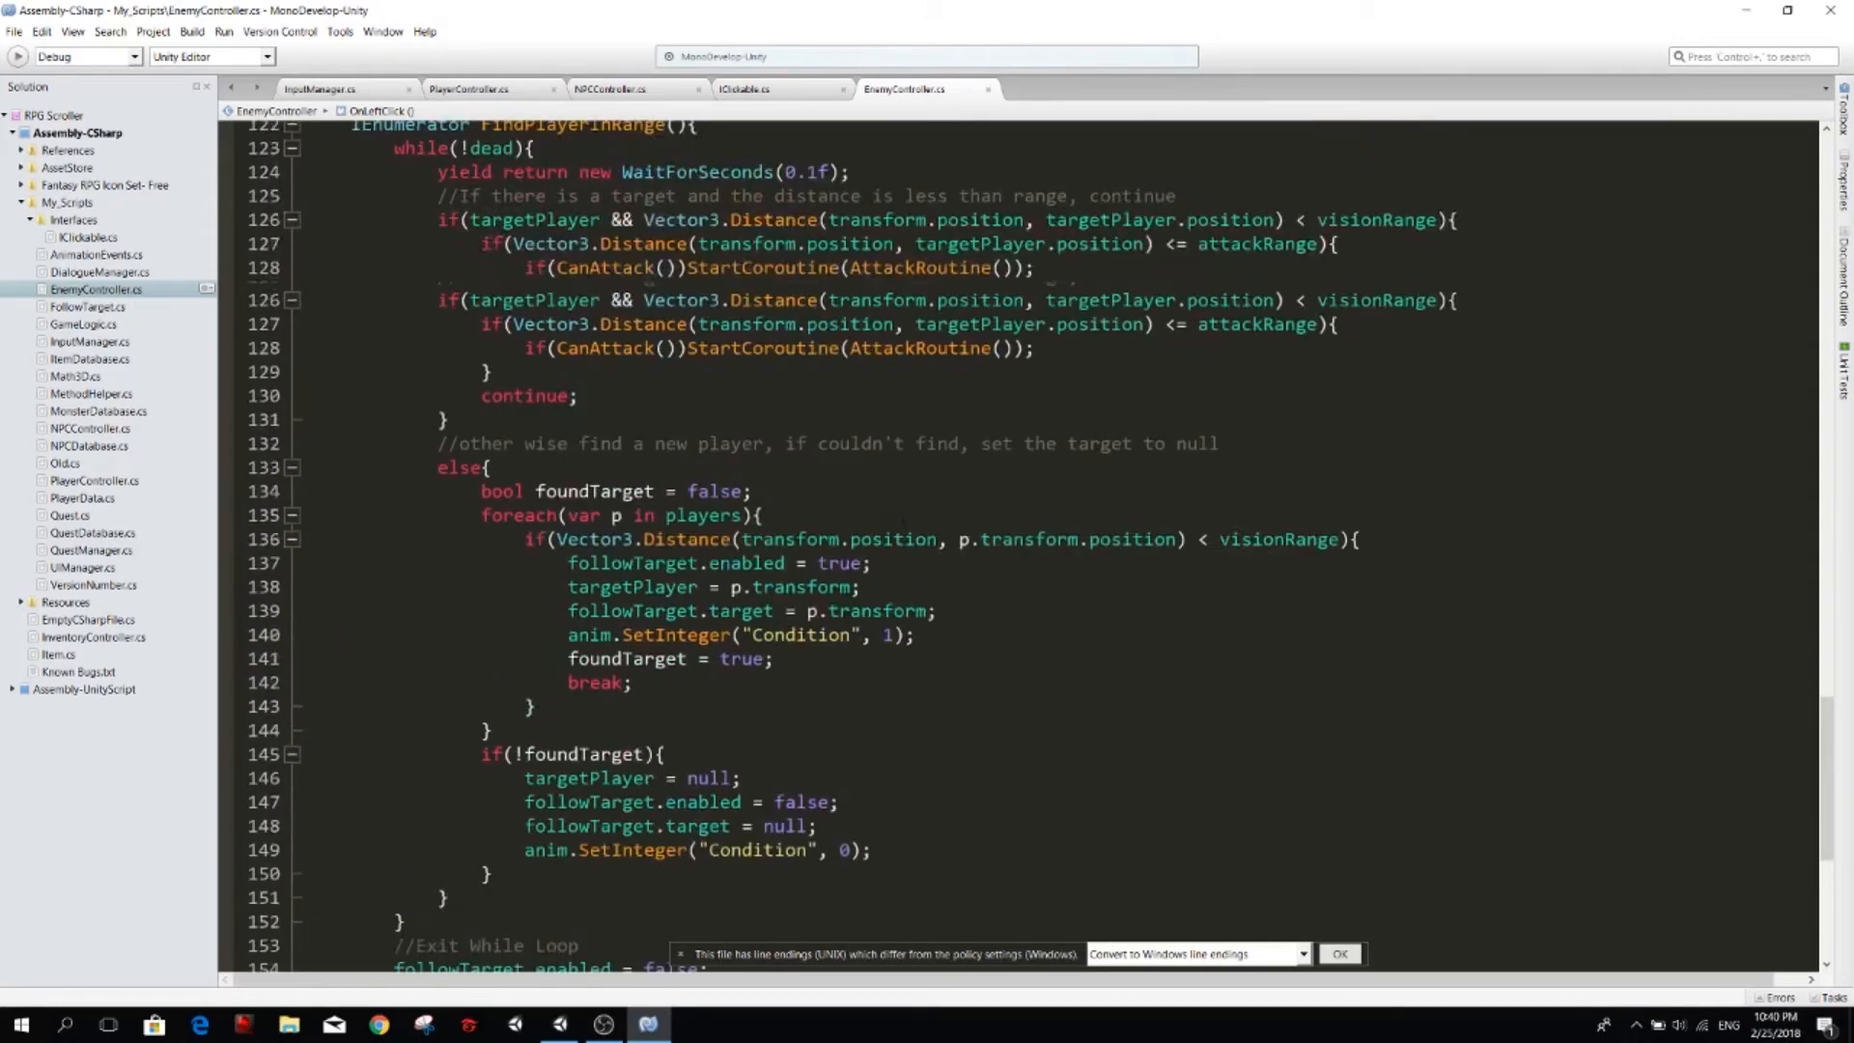
scroll(1015, 542, up, 5)
click(322, 90)
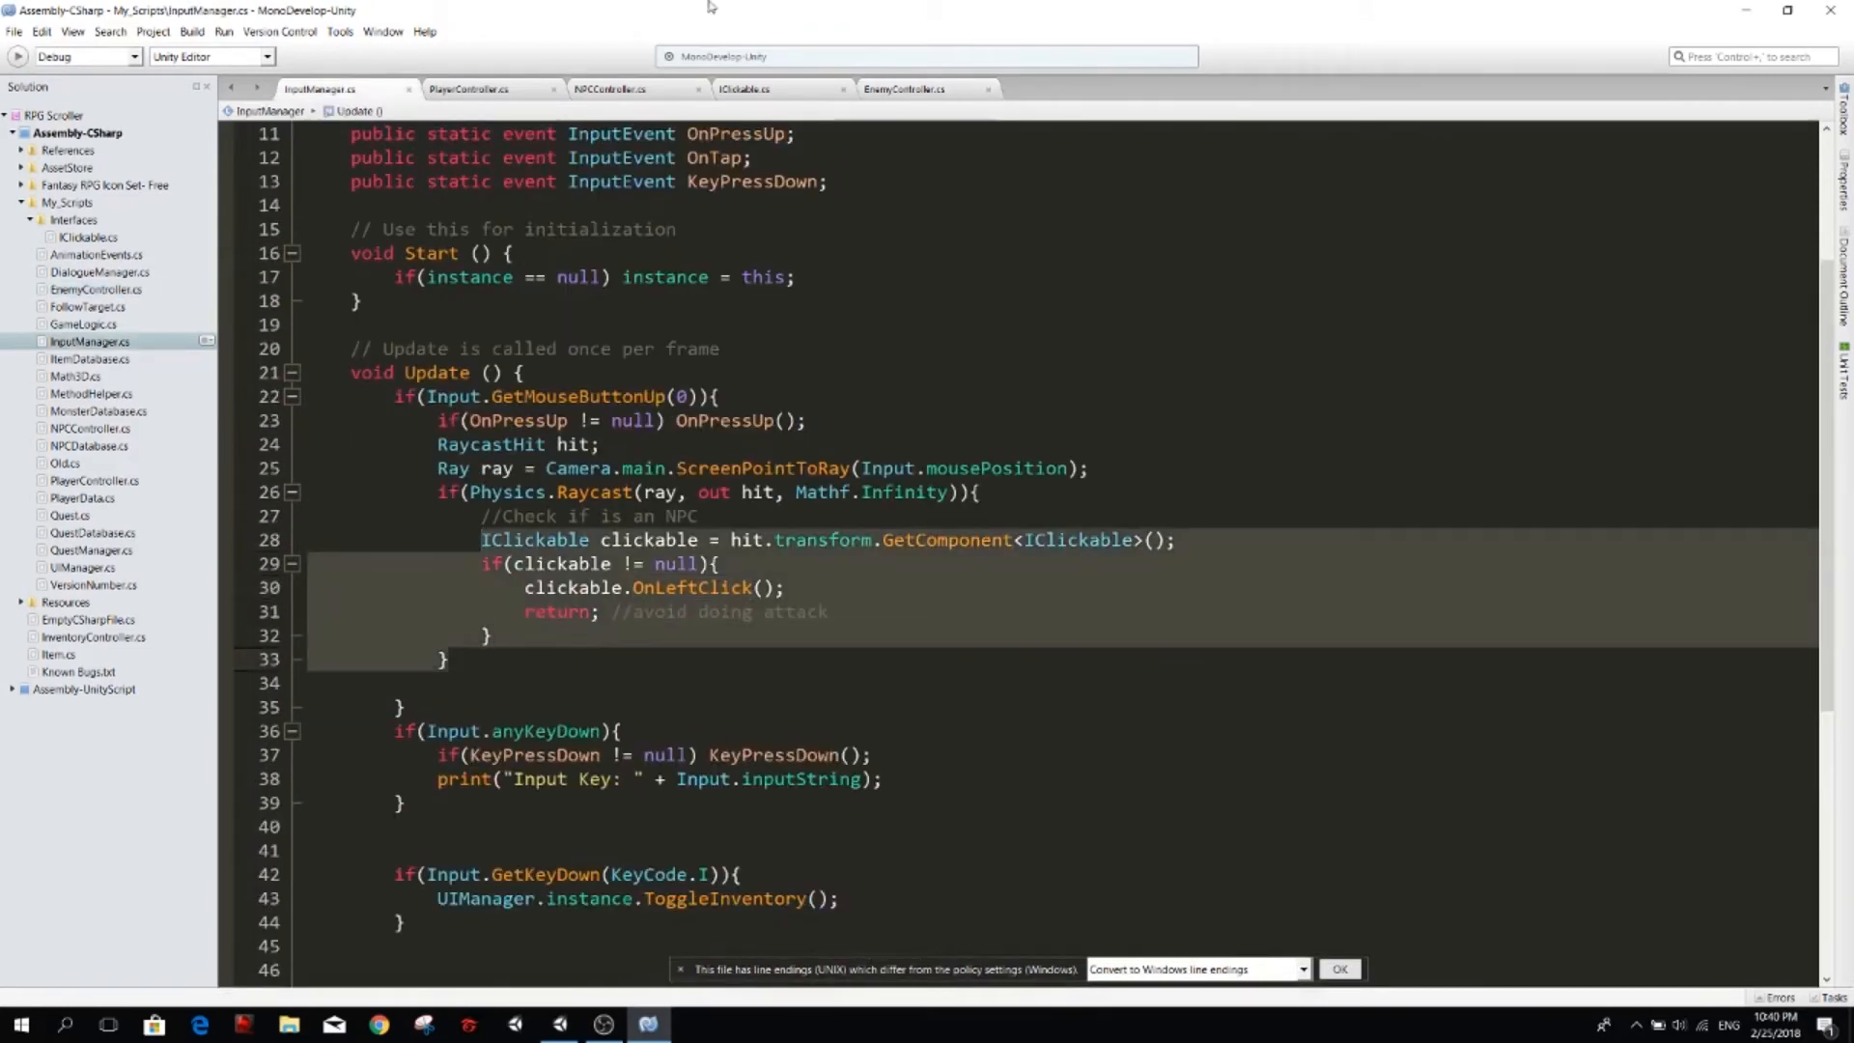
click(899, 89)
scroll(1014, 543, up, 15)
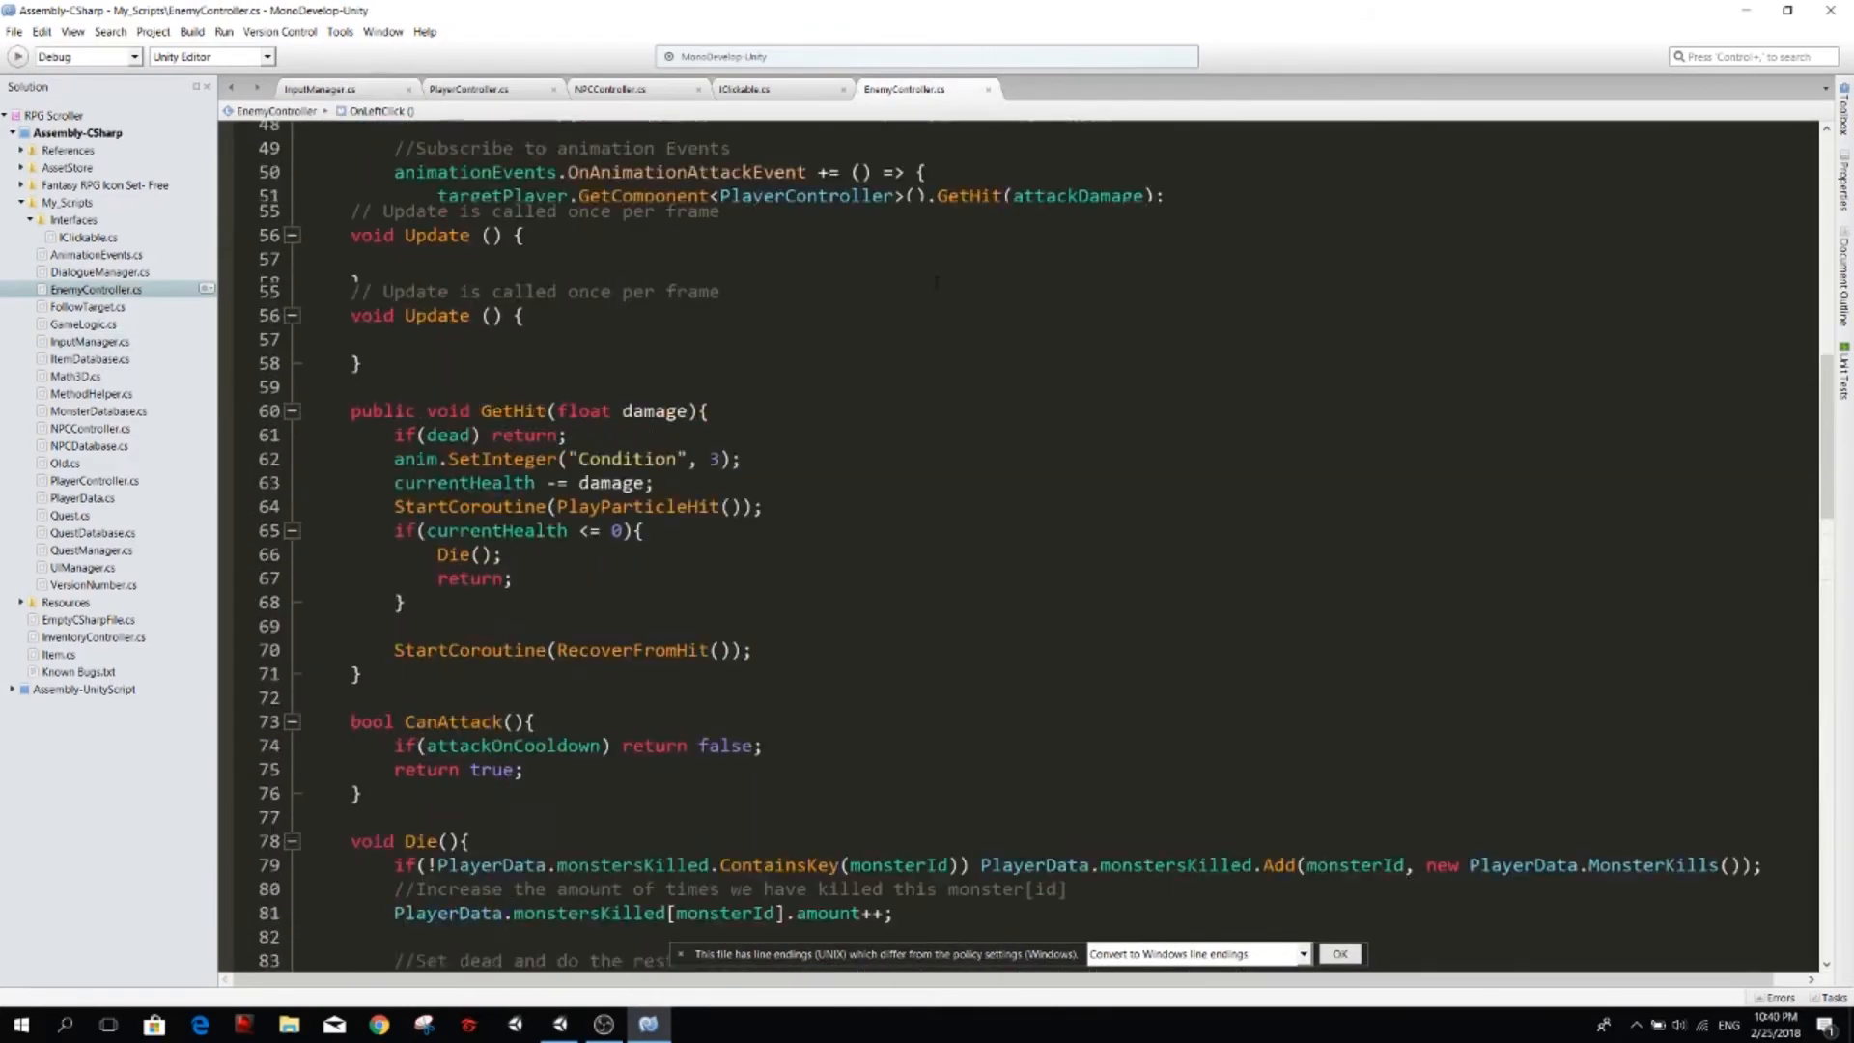
scroll(1014, 542, up, 9)
scroll(1013, 543, up, 2)
scroll(1015, 543, up, 4)
Play-test in Unity: clicking mummies logs "You clicked on Mummy (4)" style messages in the console.
key(alt+Tab)
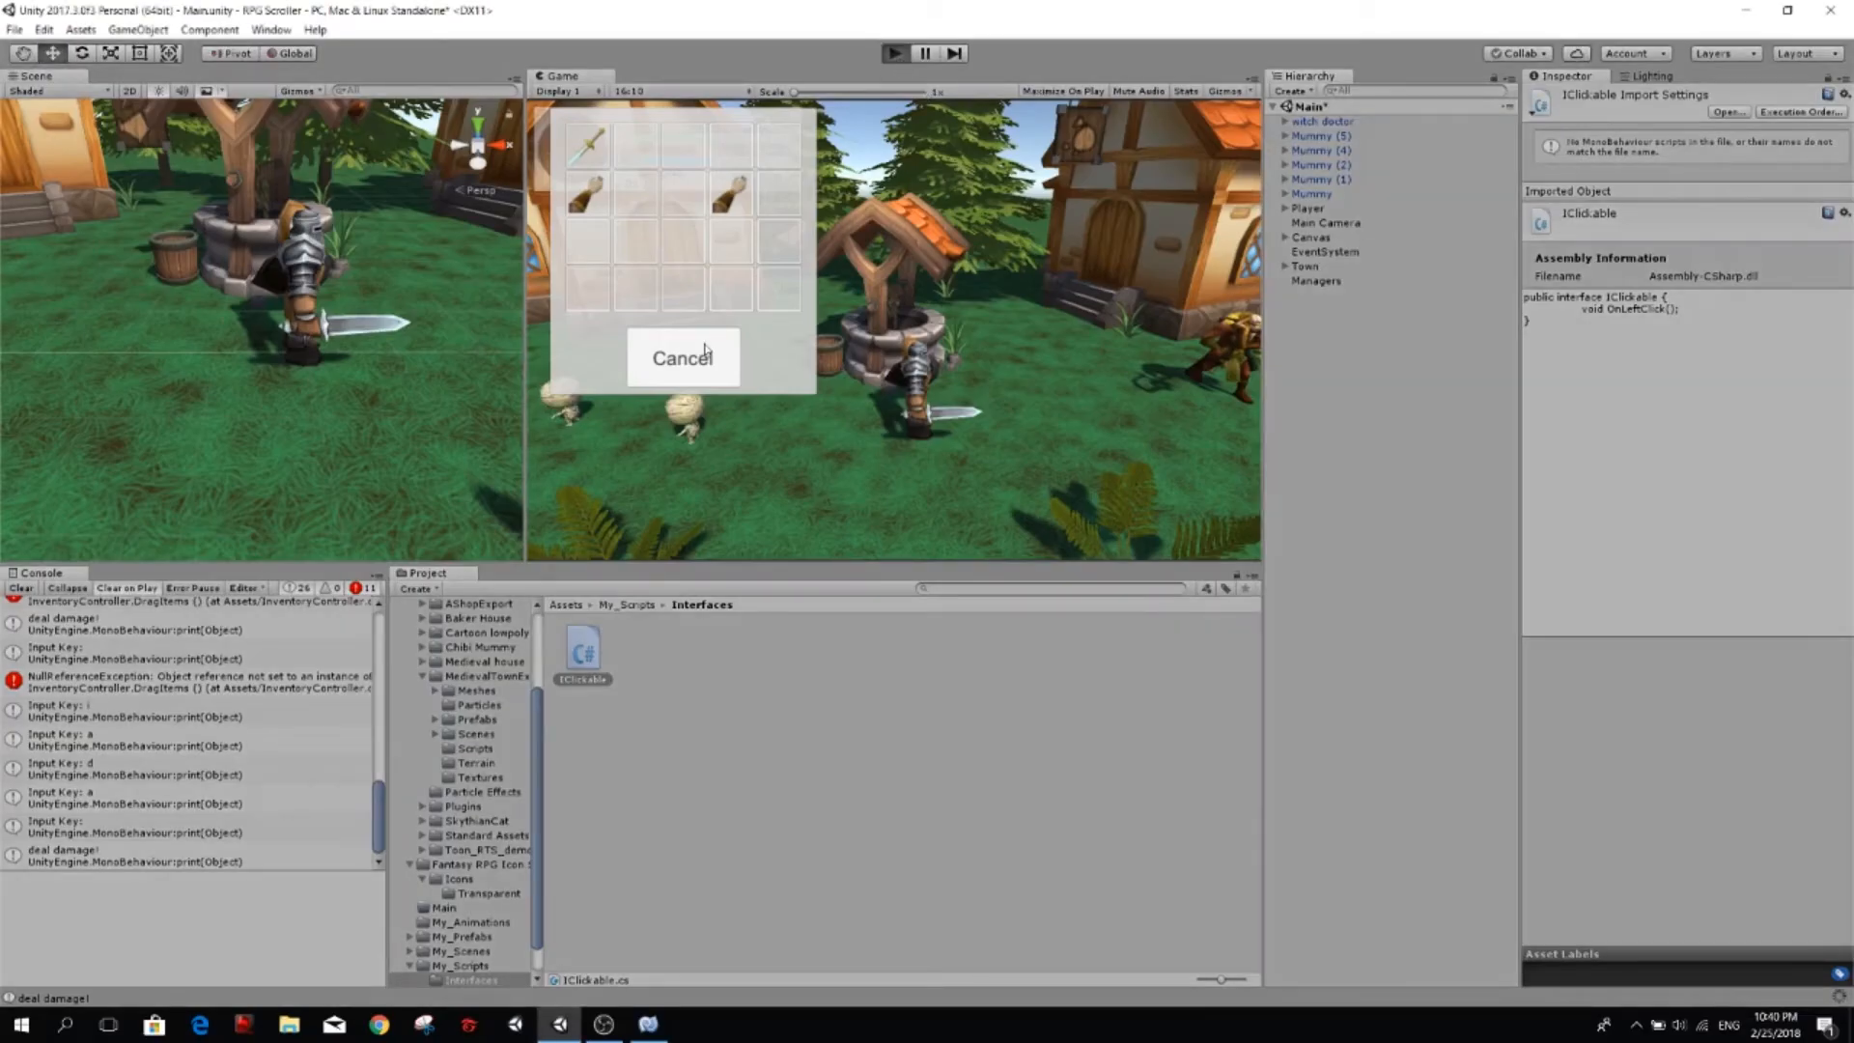
key(ctrl+p)
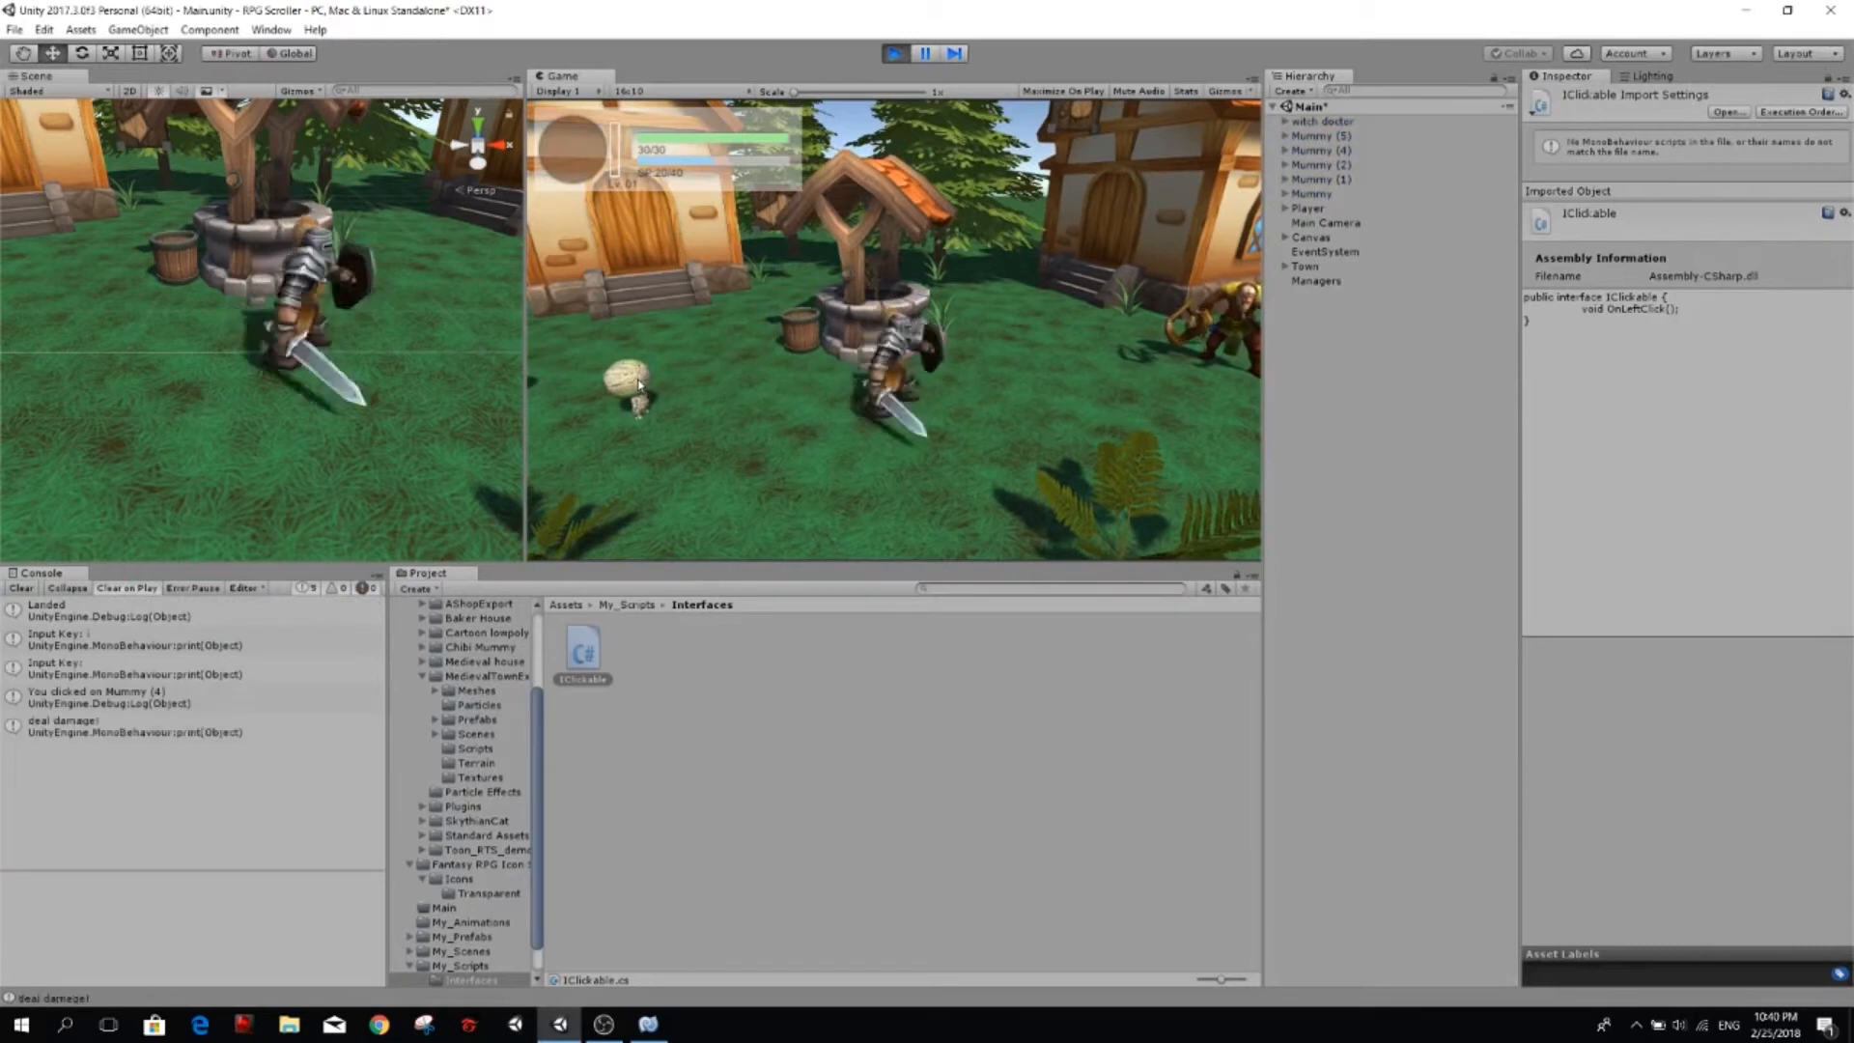
click(146, 696)
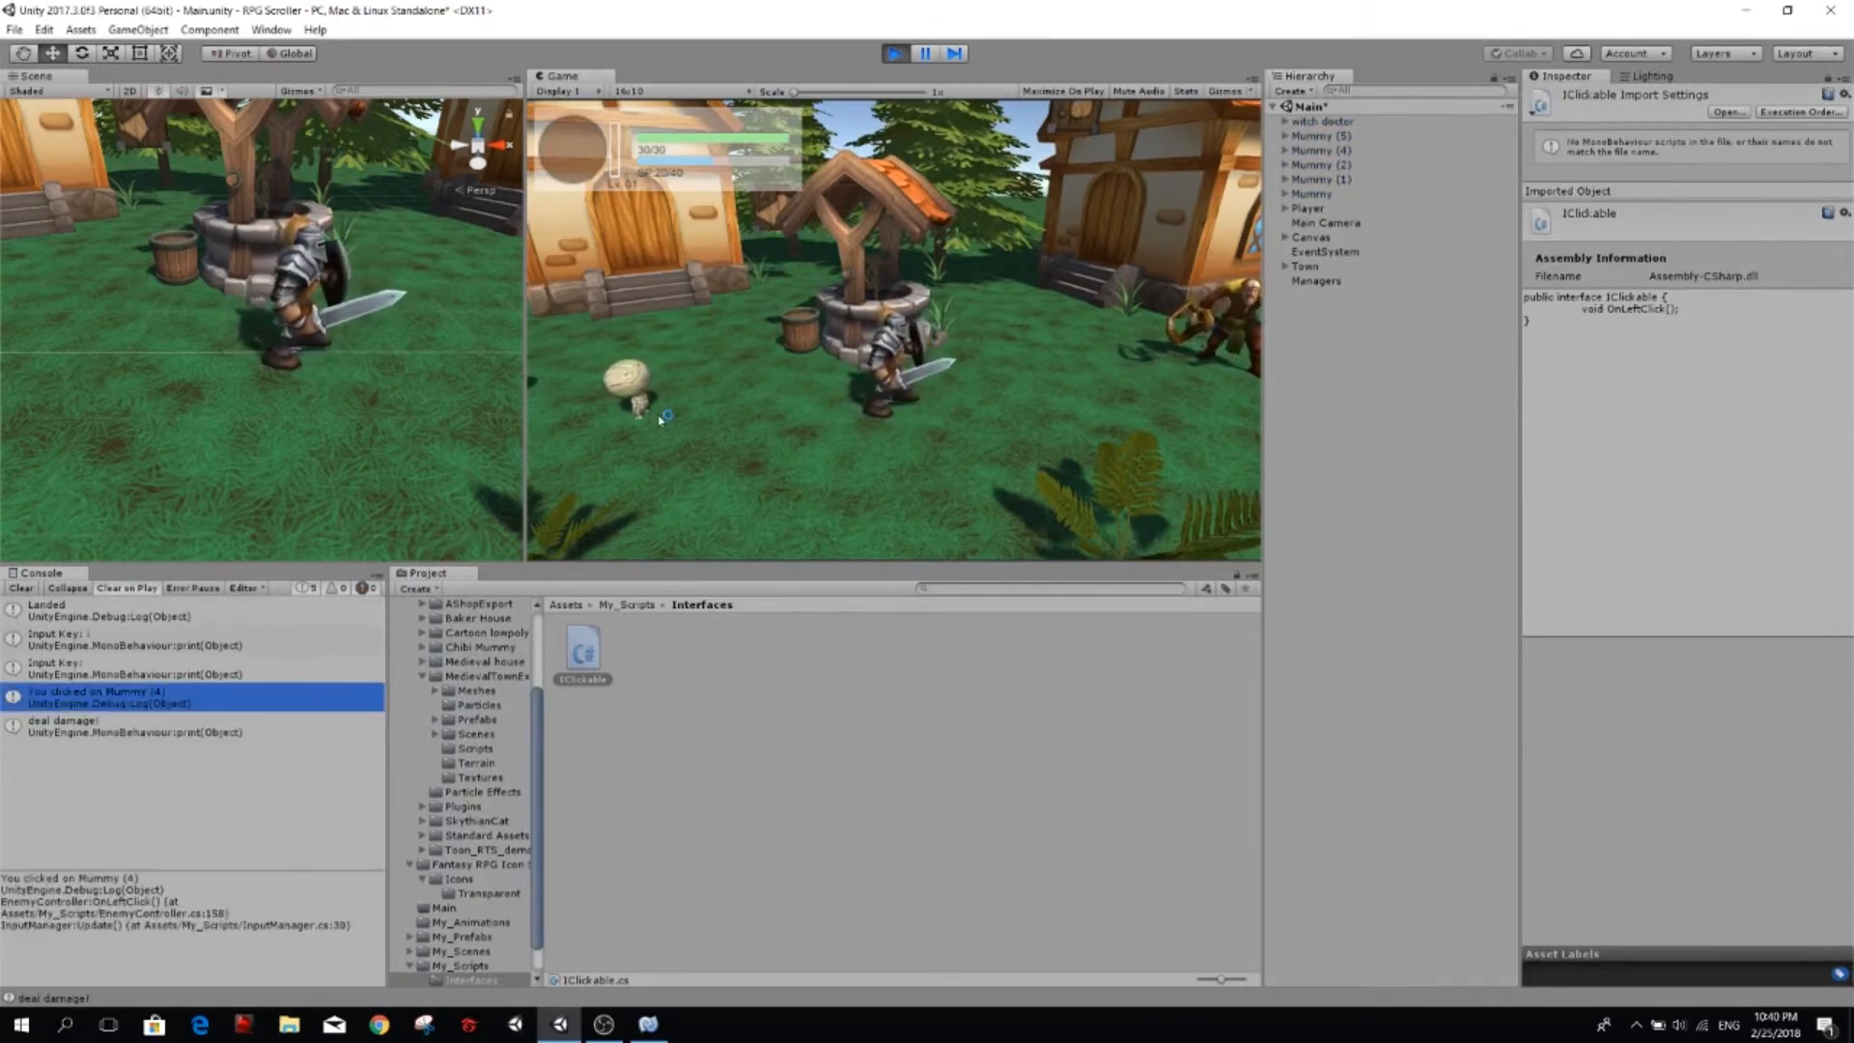
key(a)
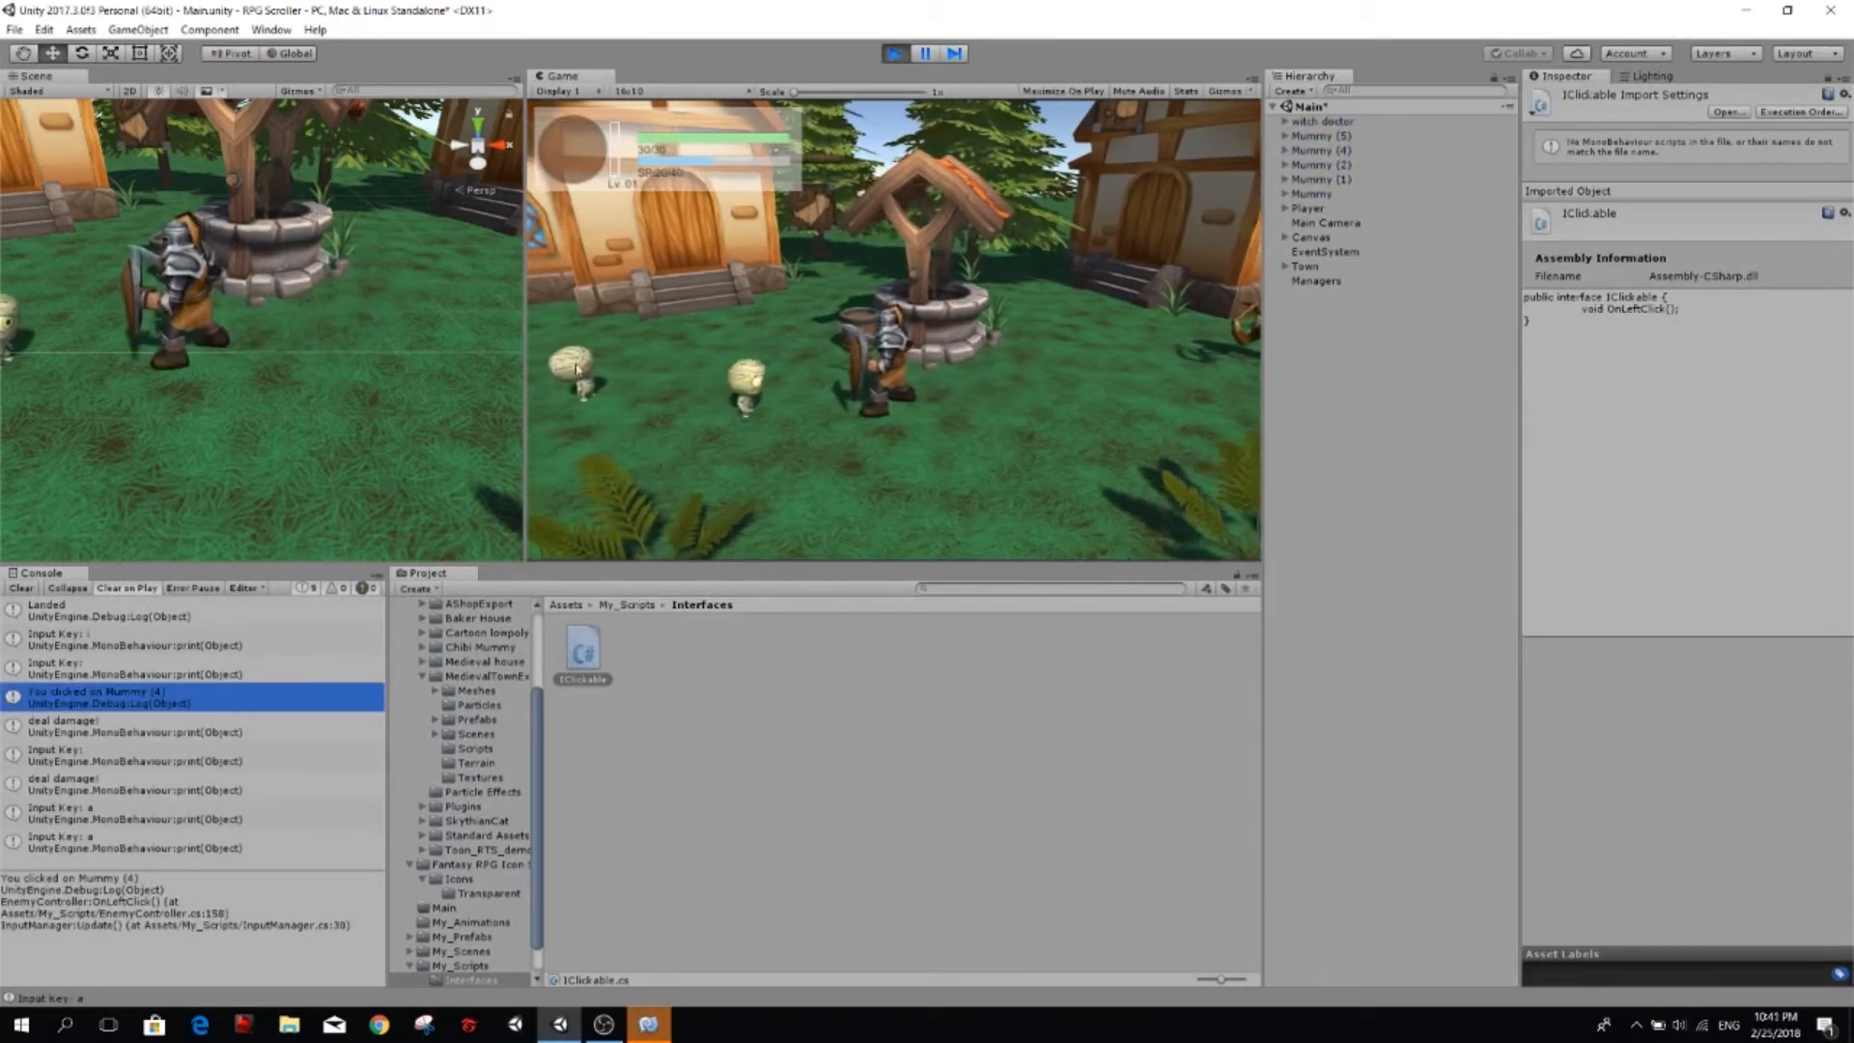
click(586, 378)
key(a)
key(d)
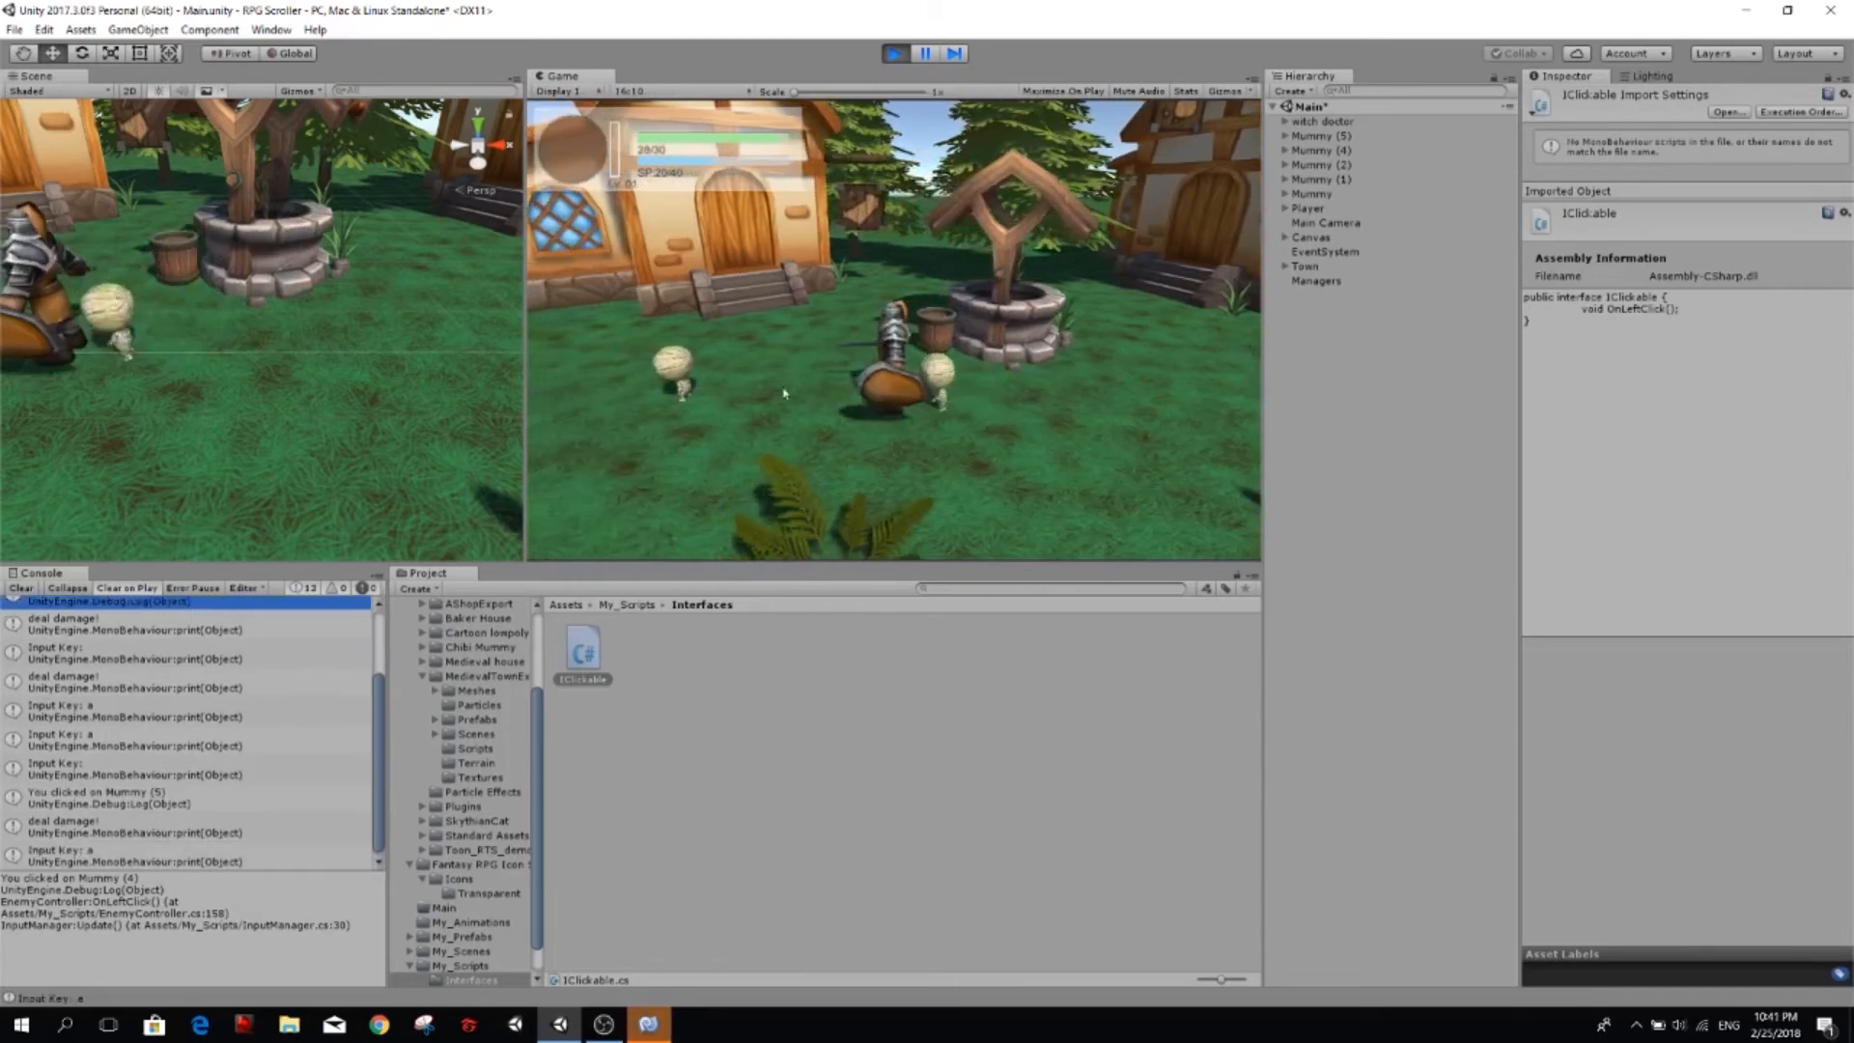
key(d)
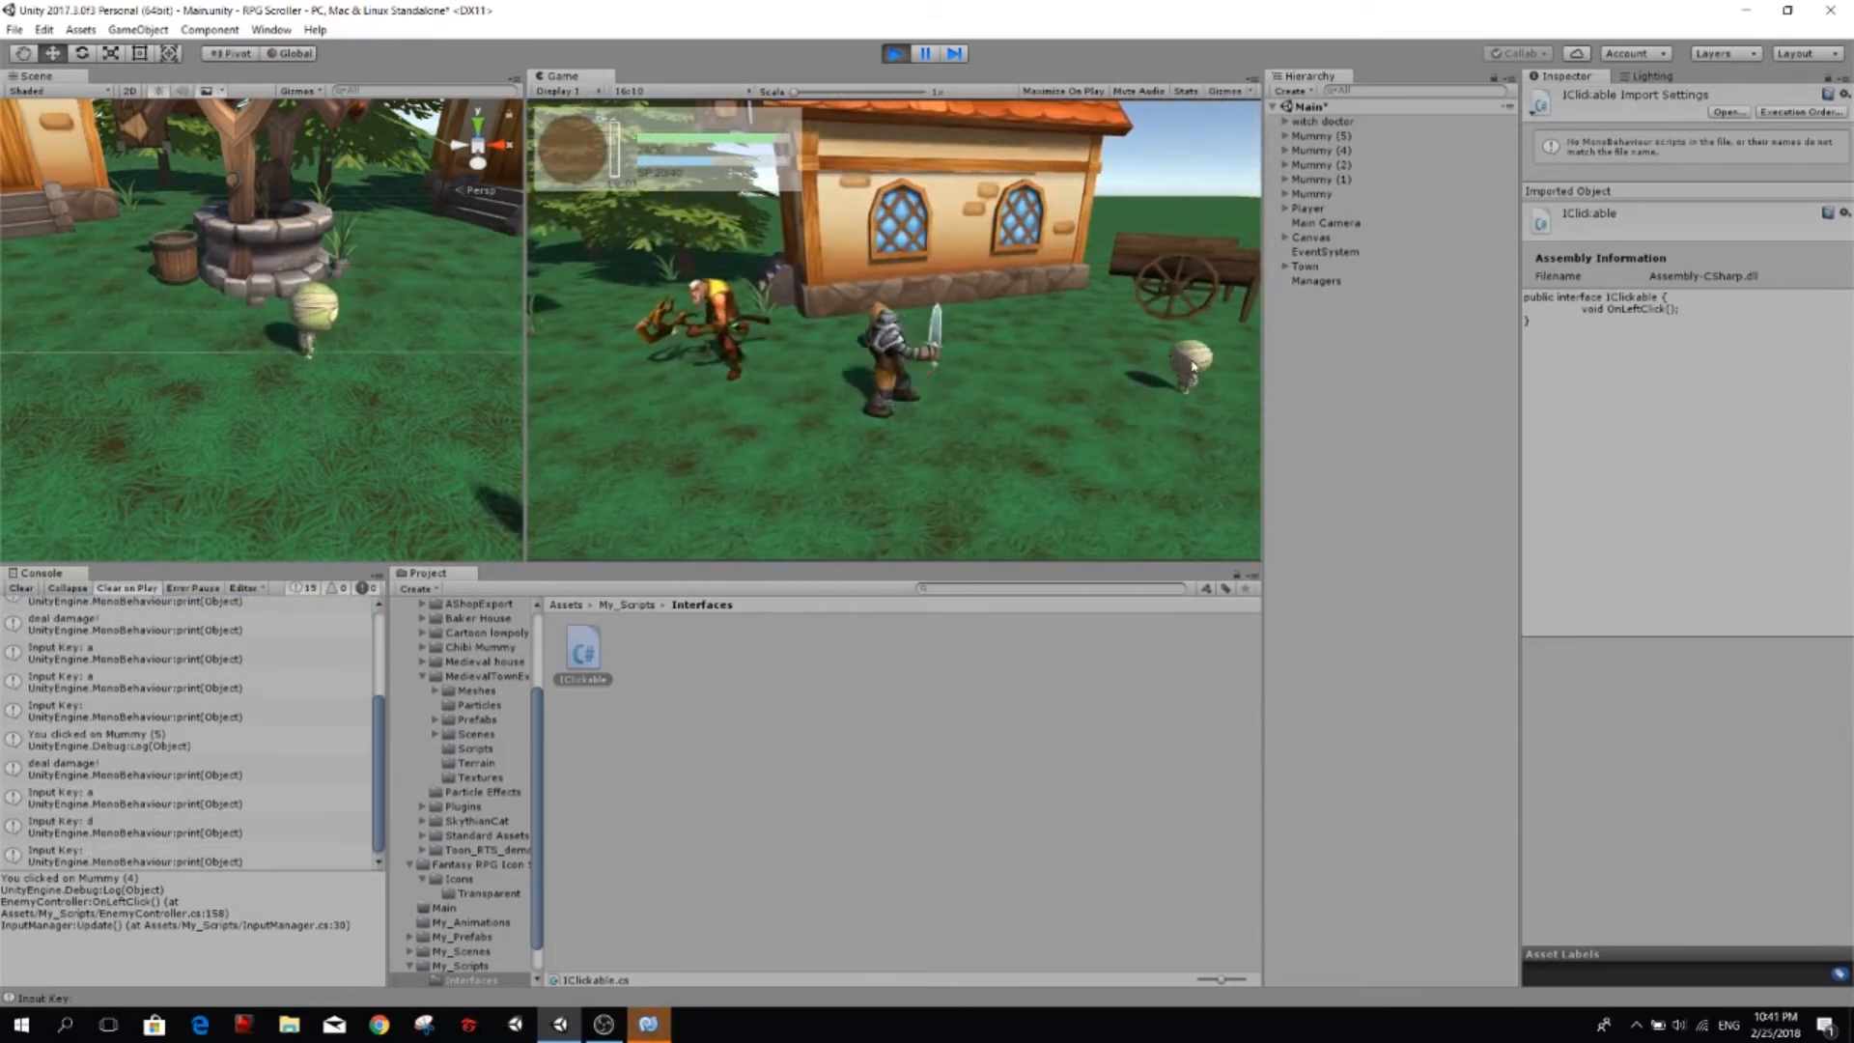
click(1127, 413)
key(d)
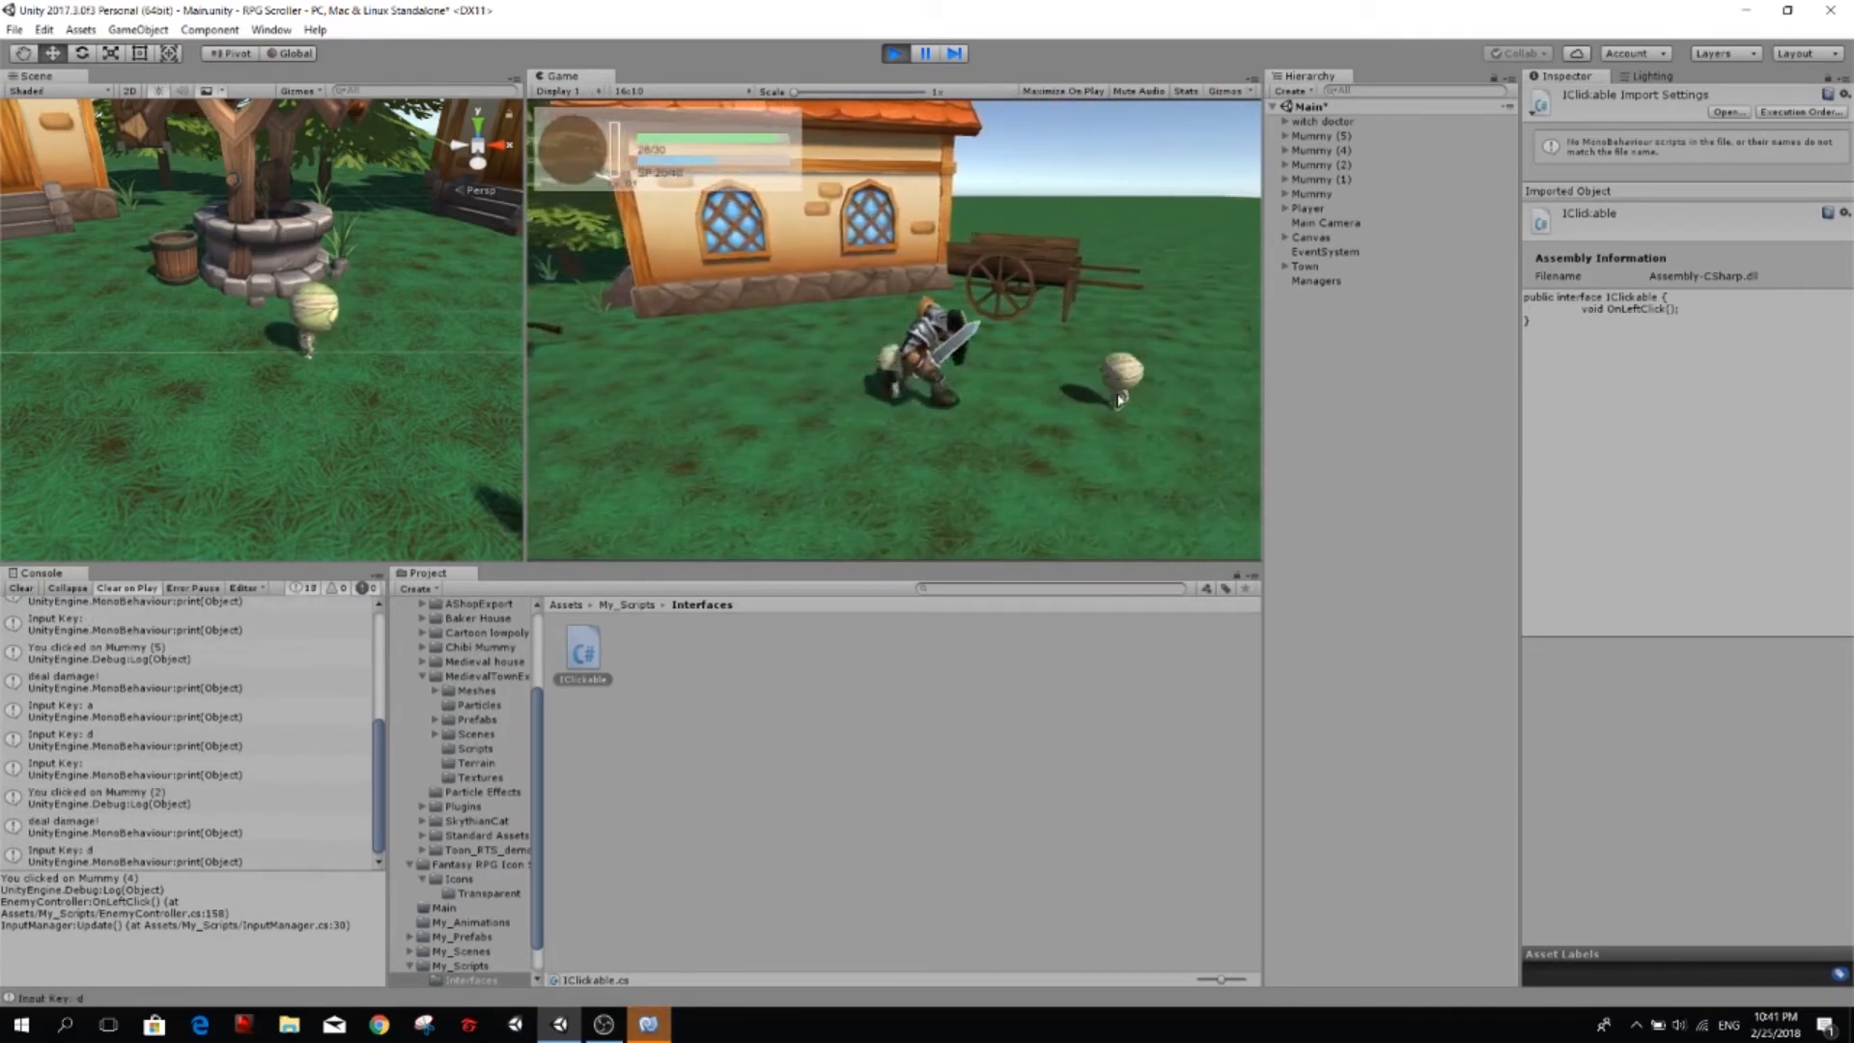
Review the IClickable check block in InputManager's Update, then return to Unity.
key(alt+Tab)
drag(307, 516, 702, 638)
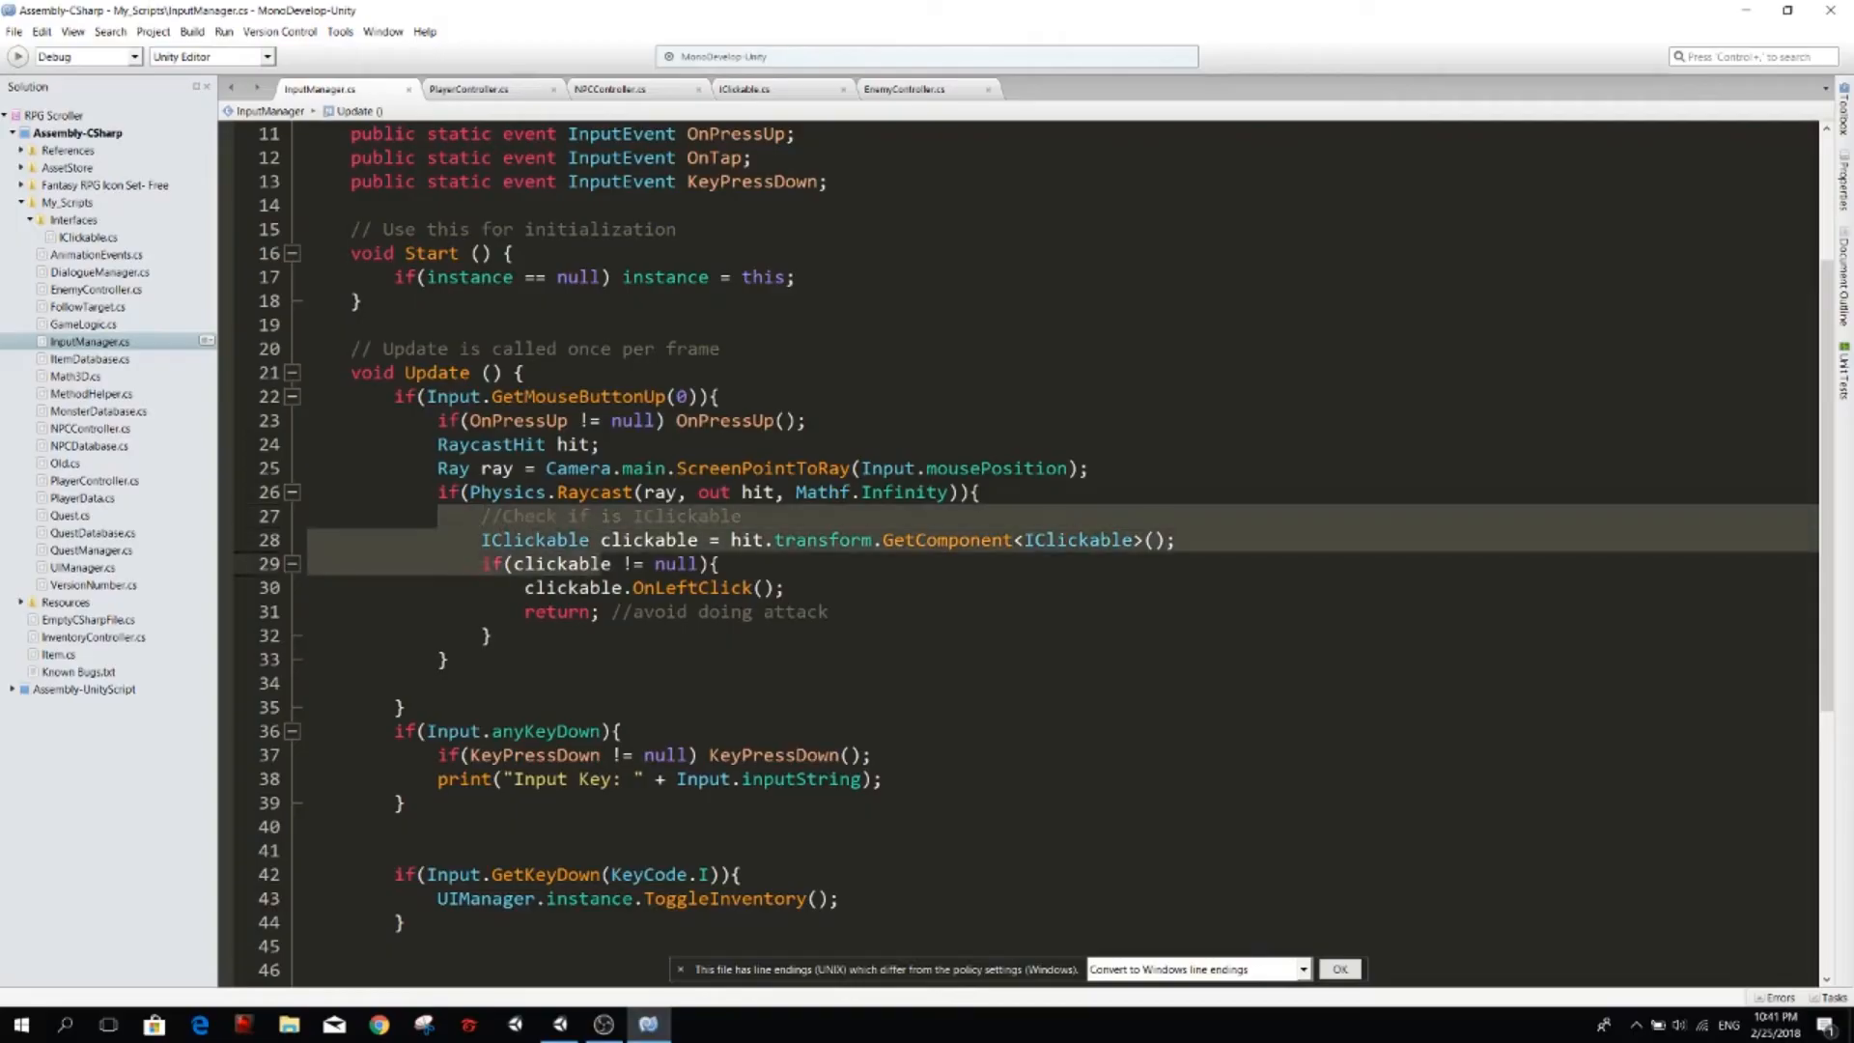
click(701, 639)
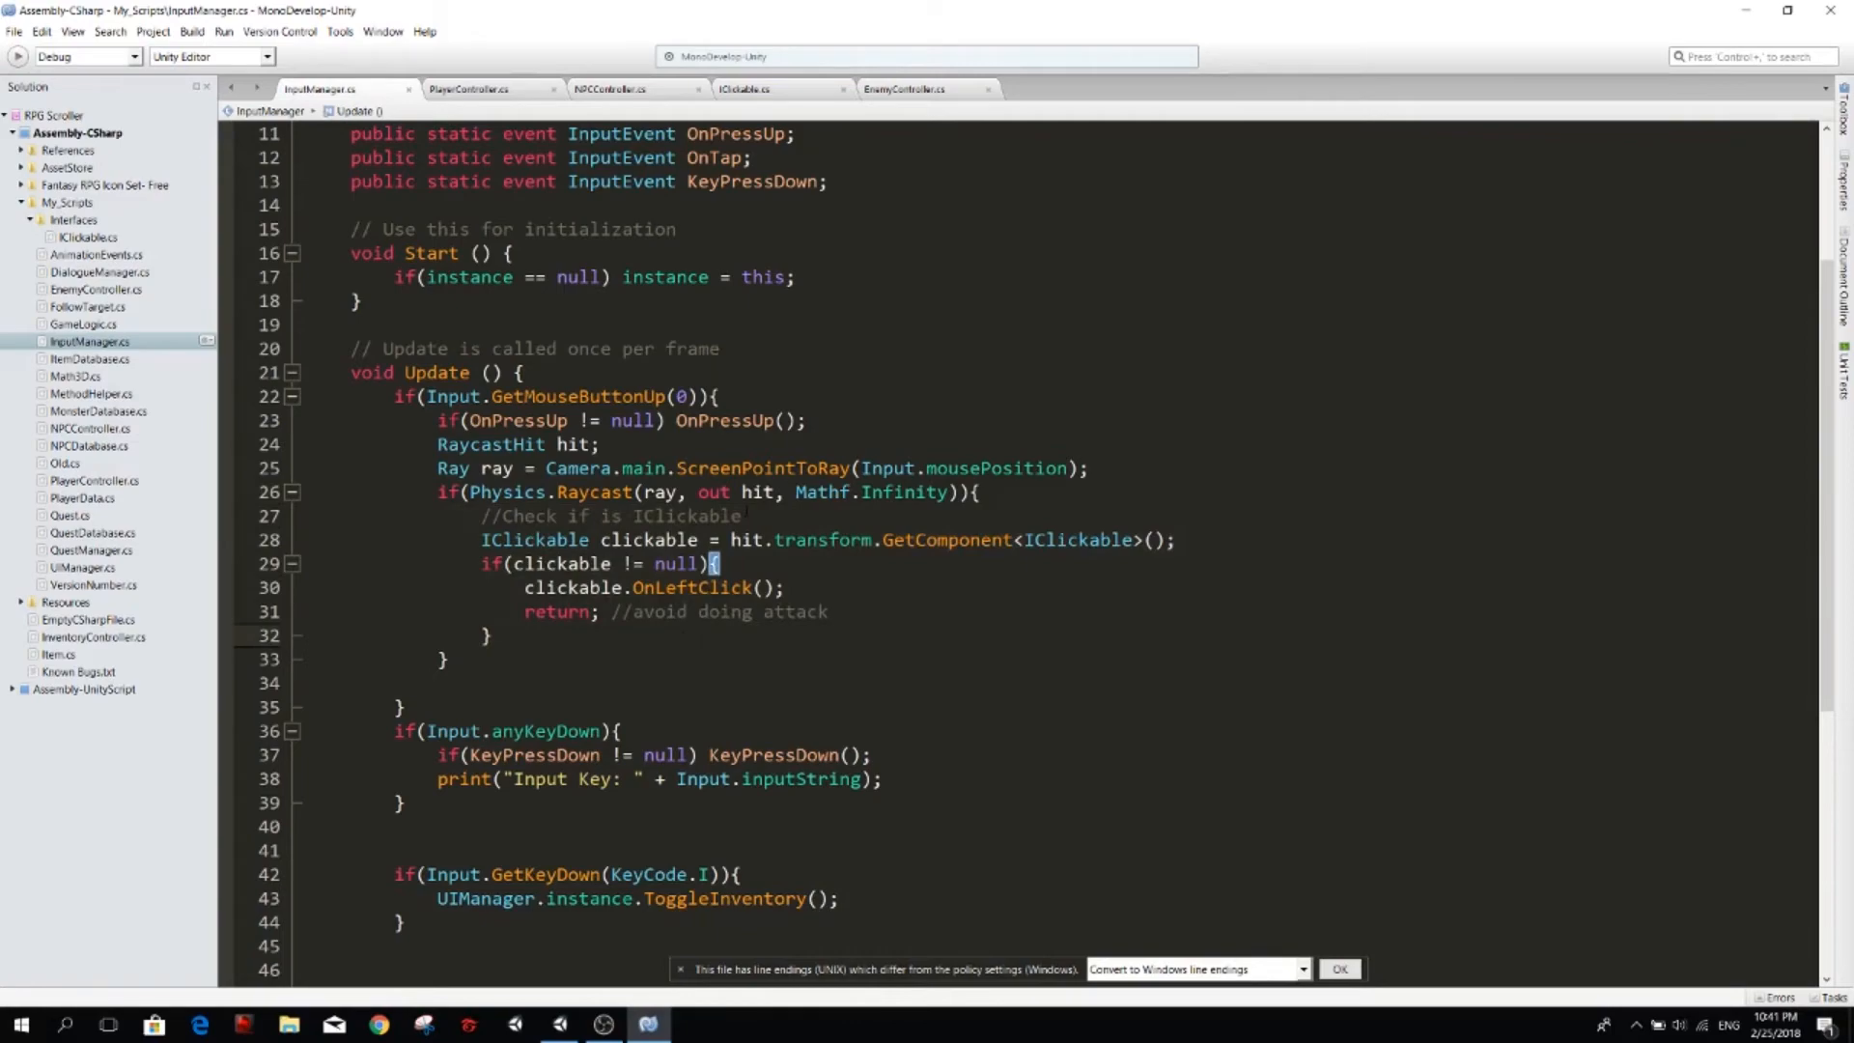
scroll(1014, 550, up, 4)
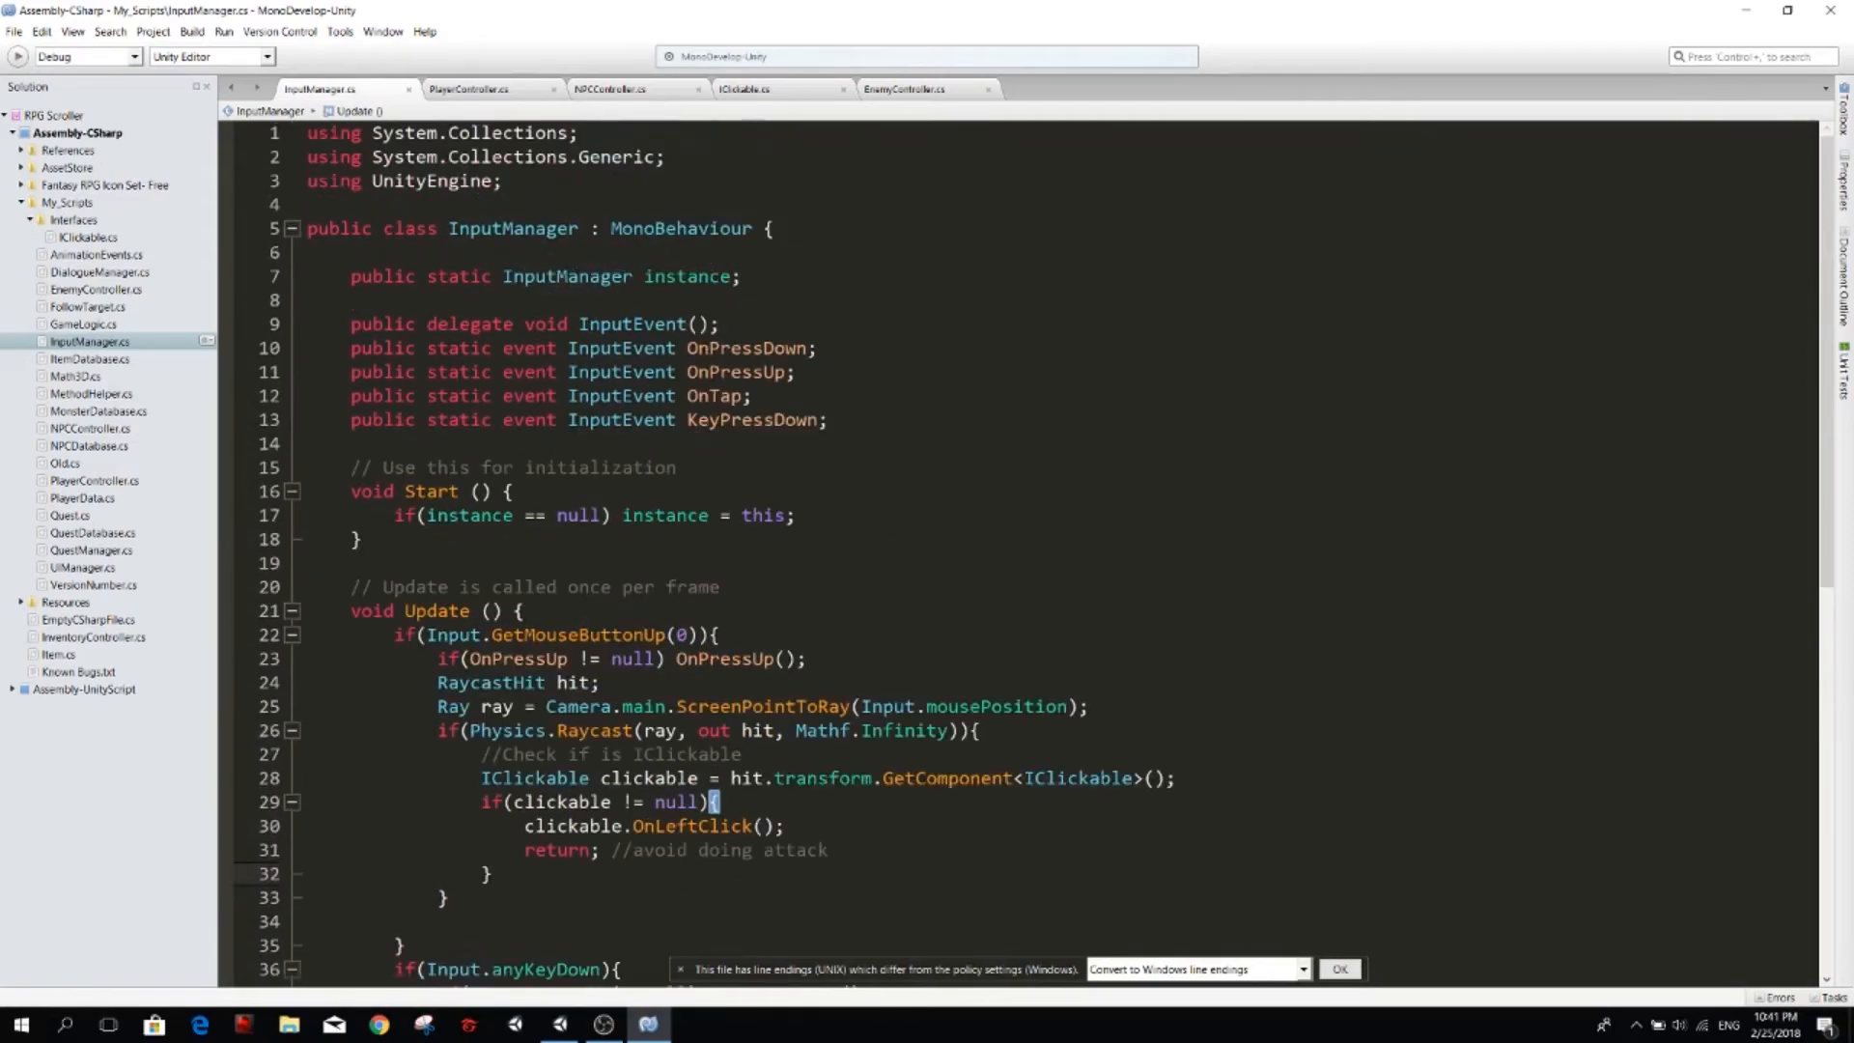
key(alt+Tab)
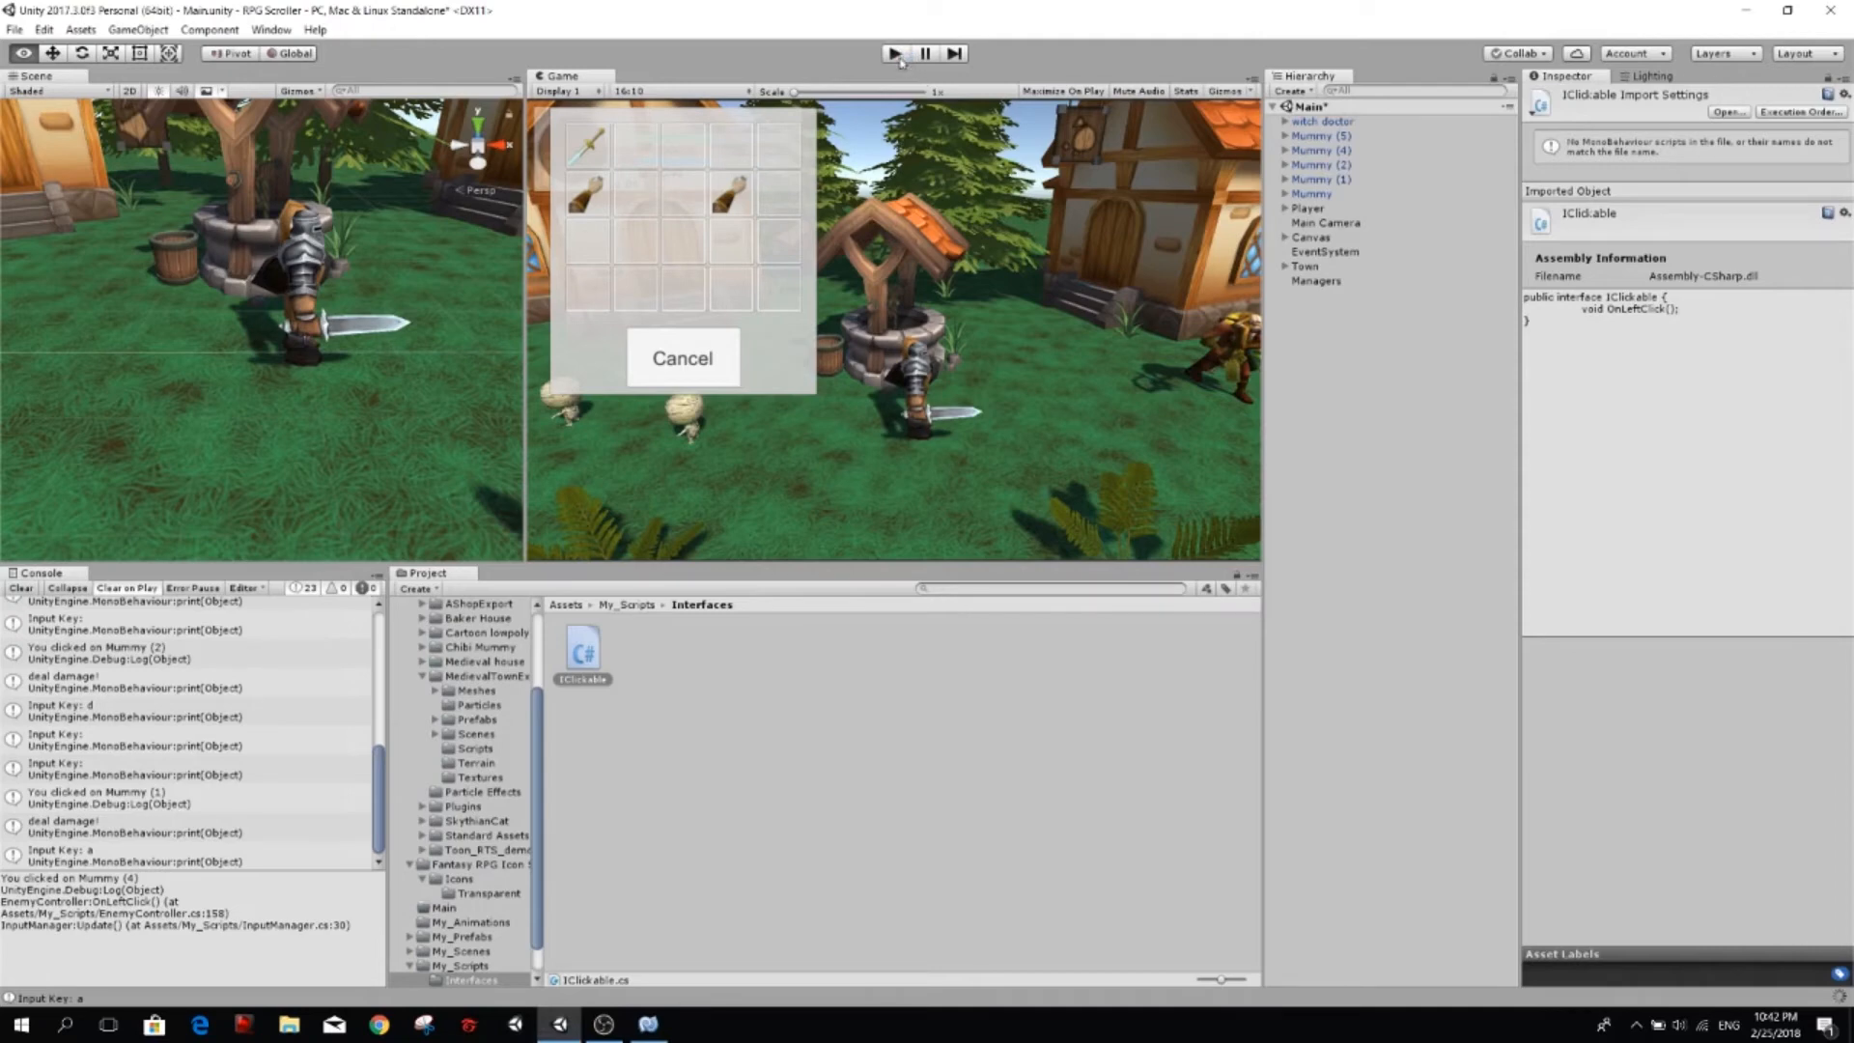
Run another play test opening and dismissing the NPC quest, stop play mode, and bring up PlayerController.cs.
click(894, 54)
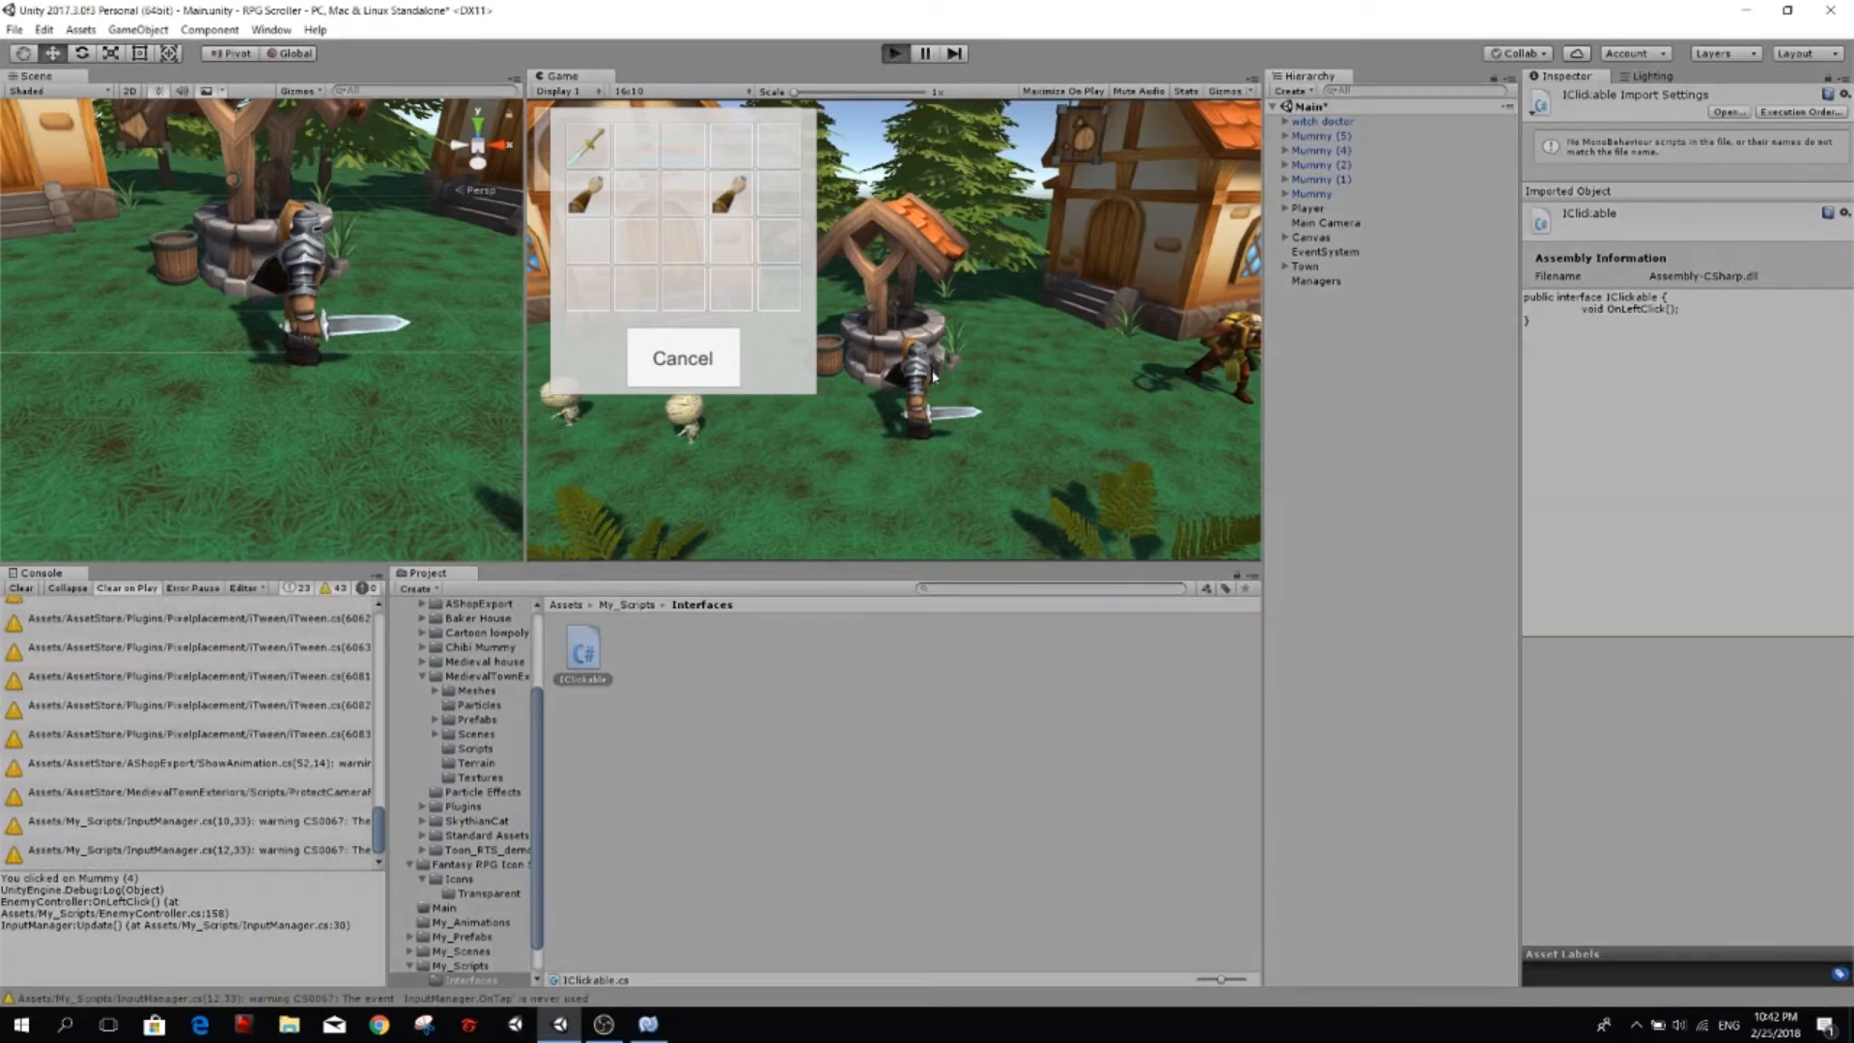
key(d)
key(a)
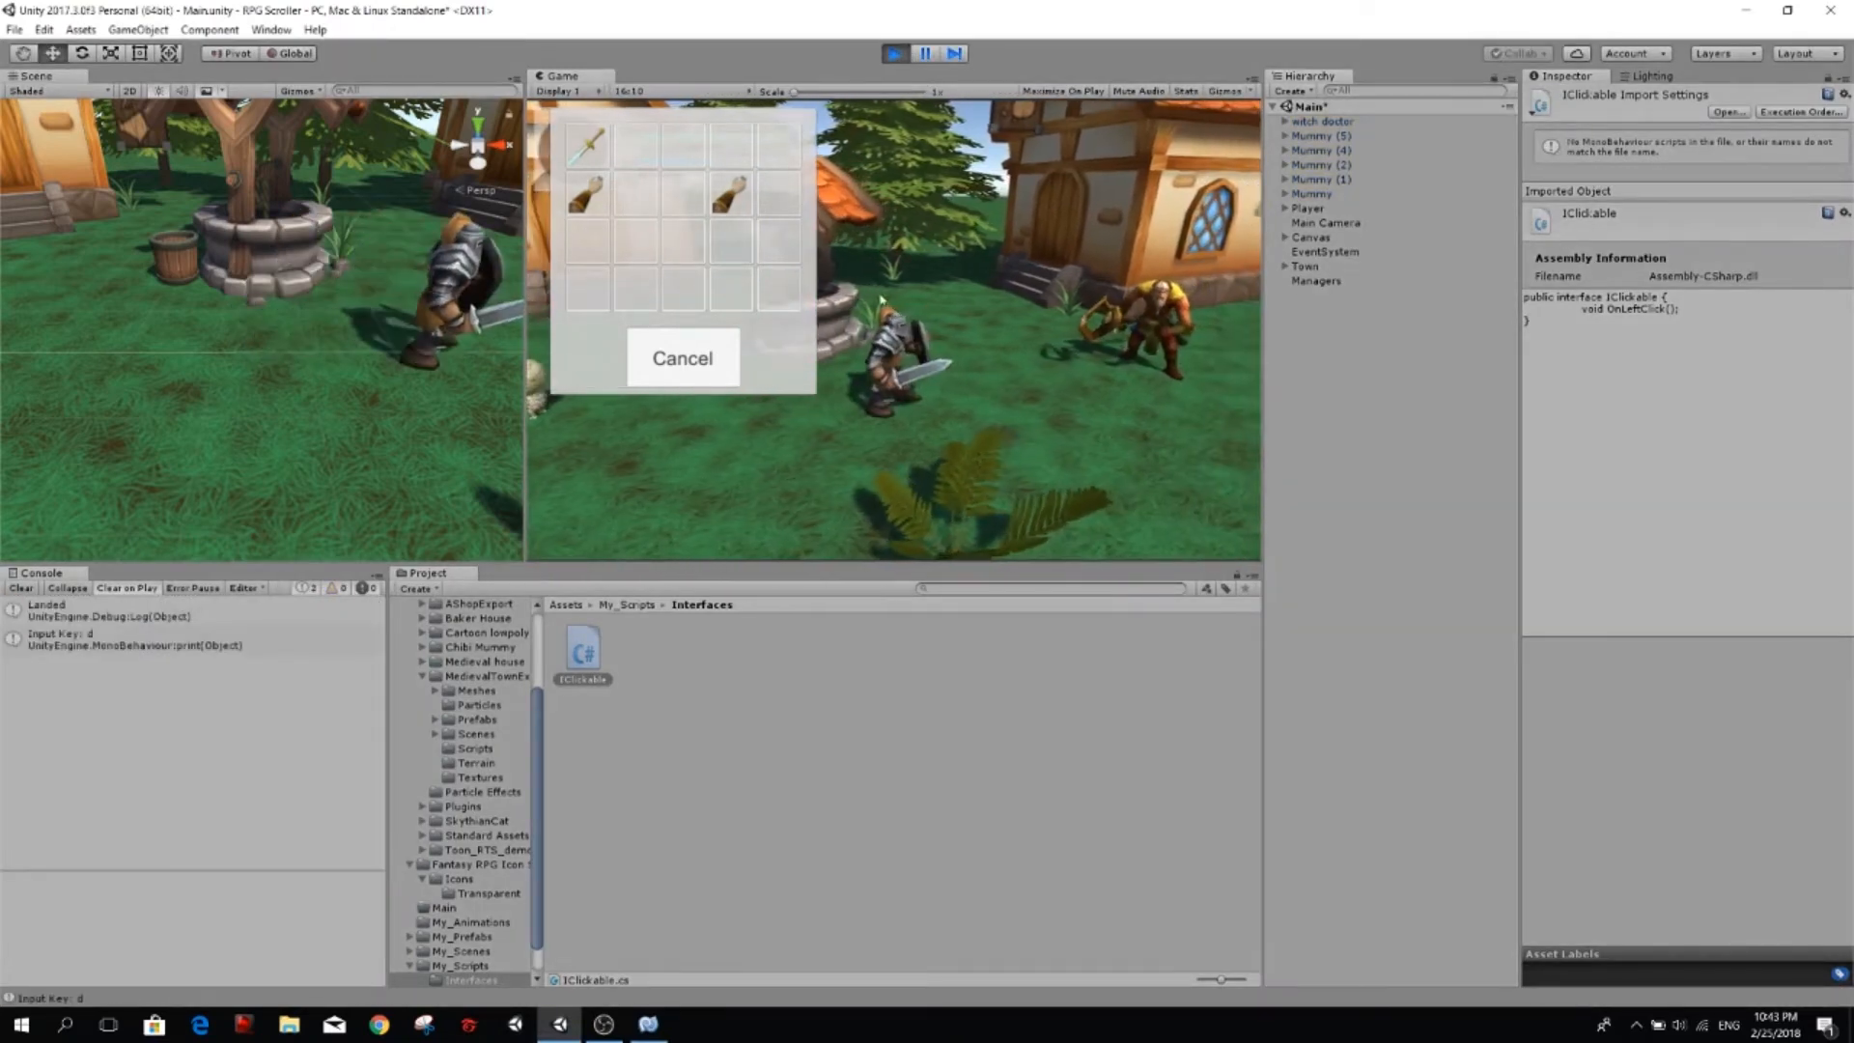
key(d)
click(1159, 320)
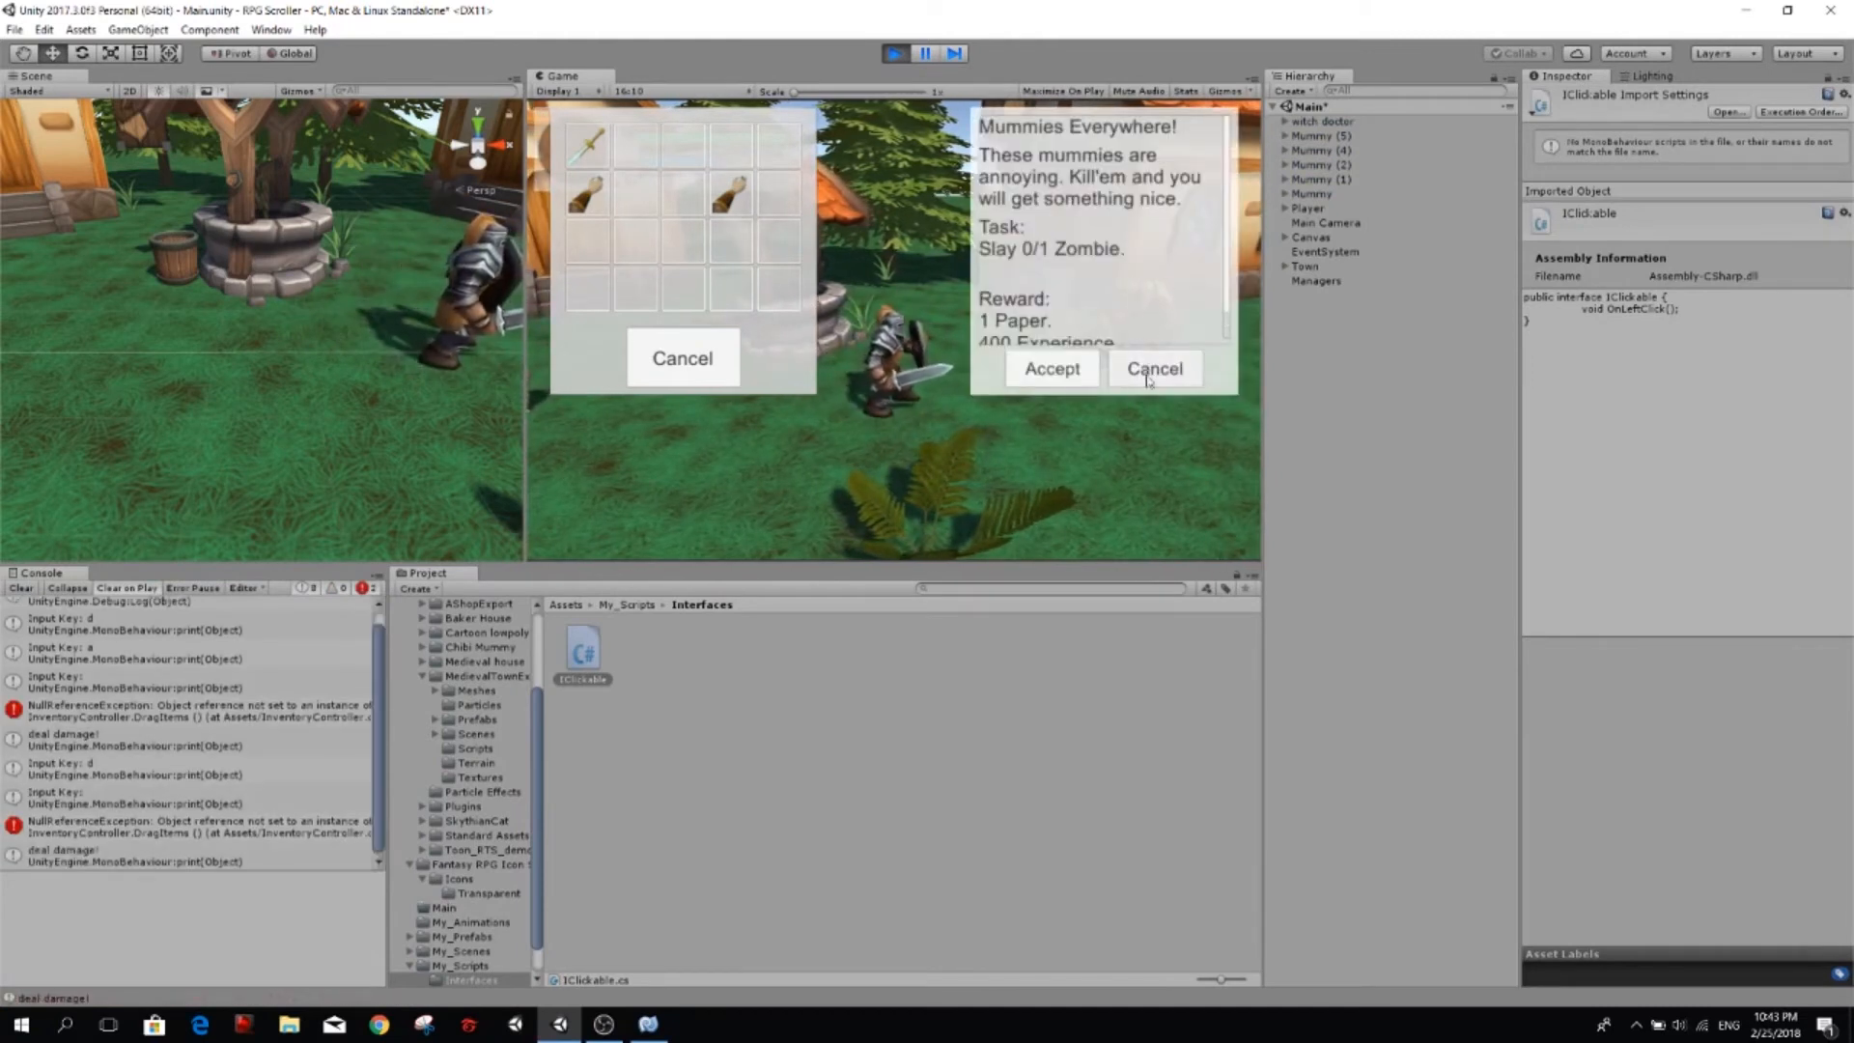
click(1147, 369)
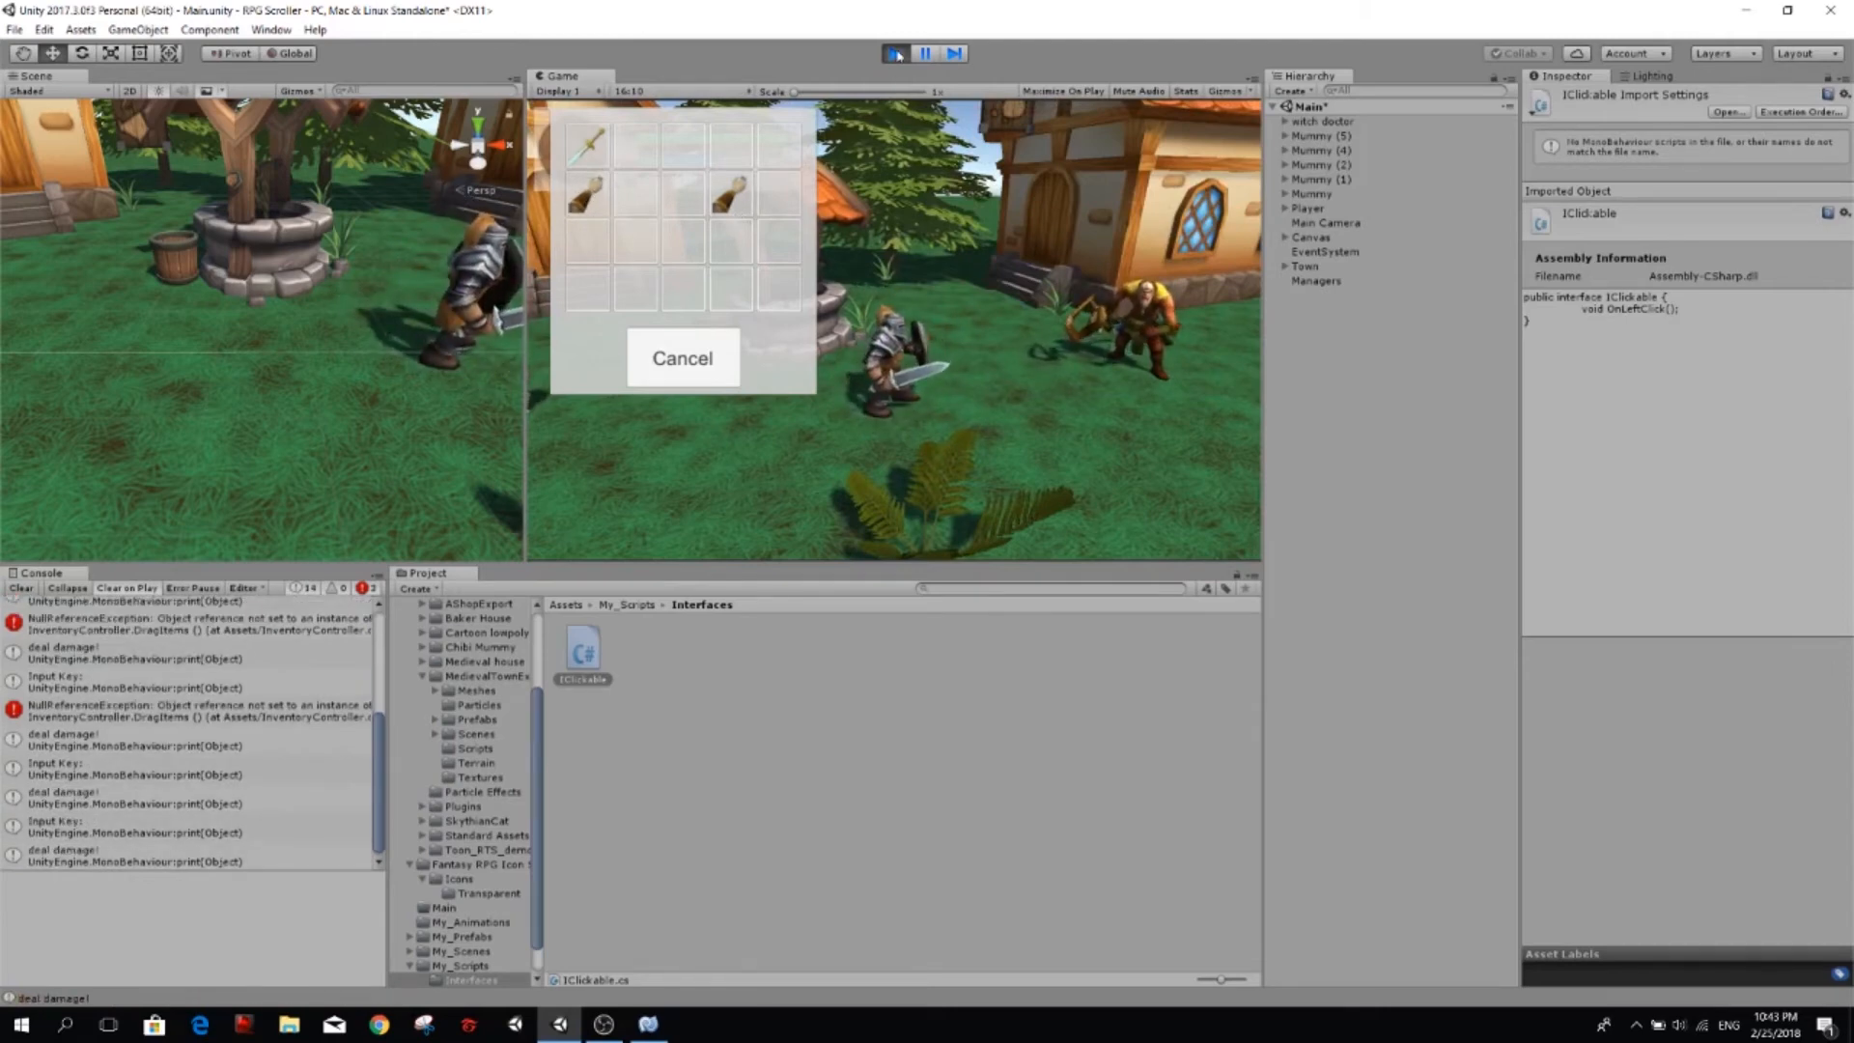
key(ctrl+p)
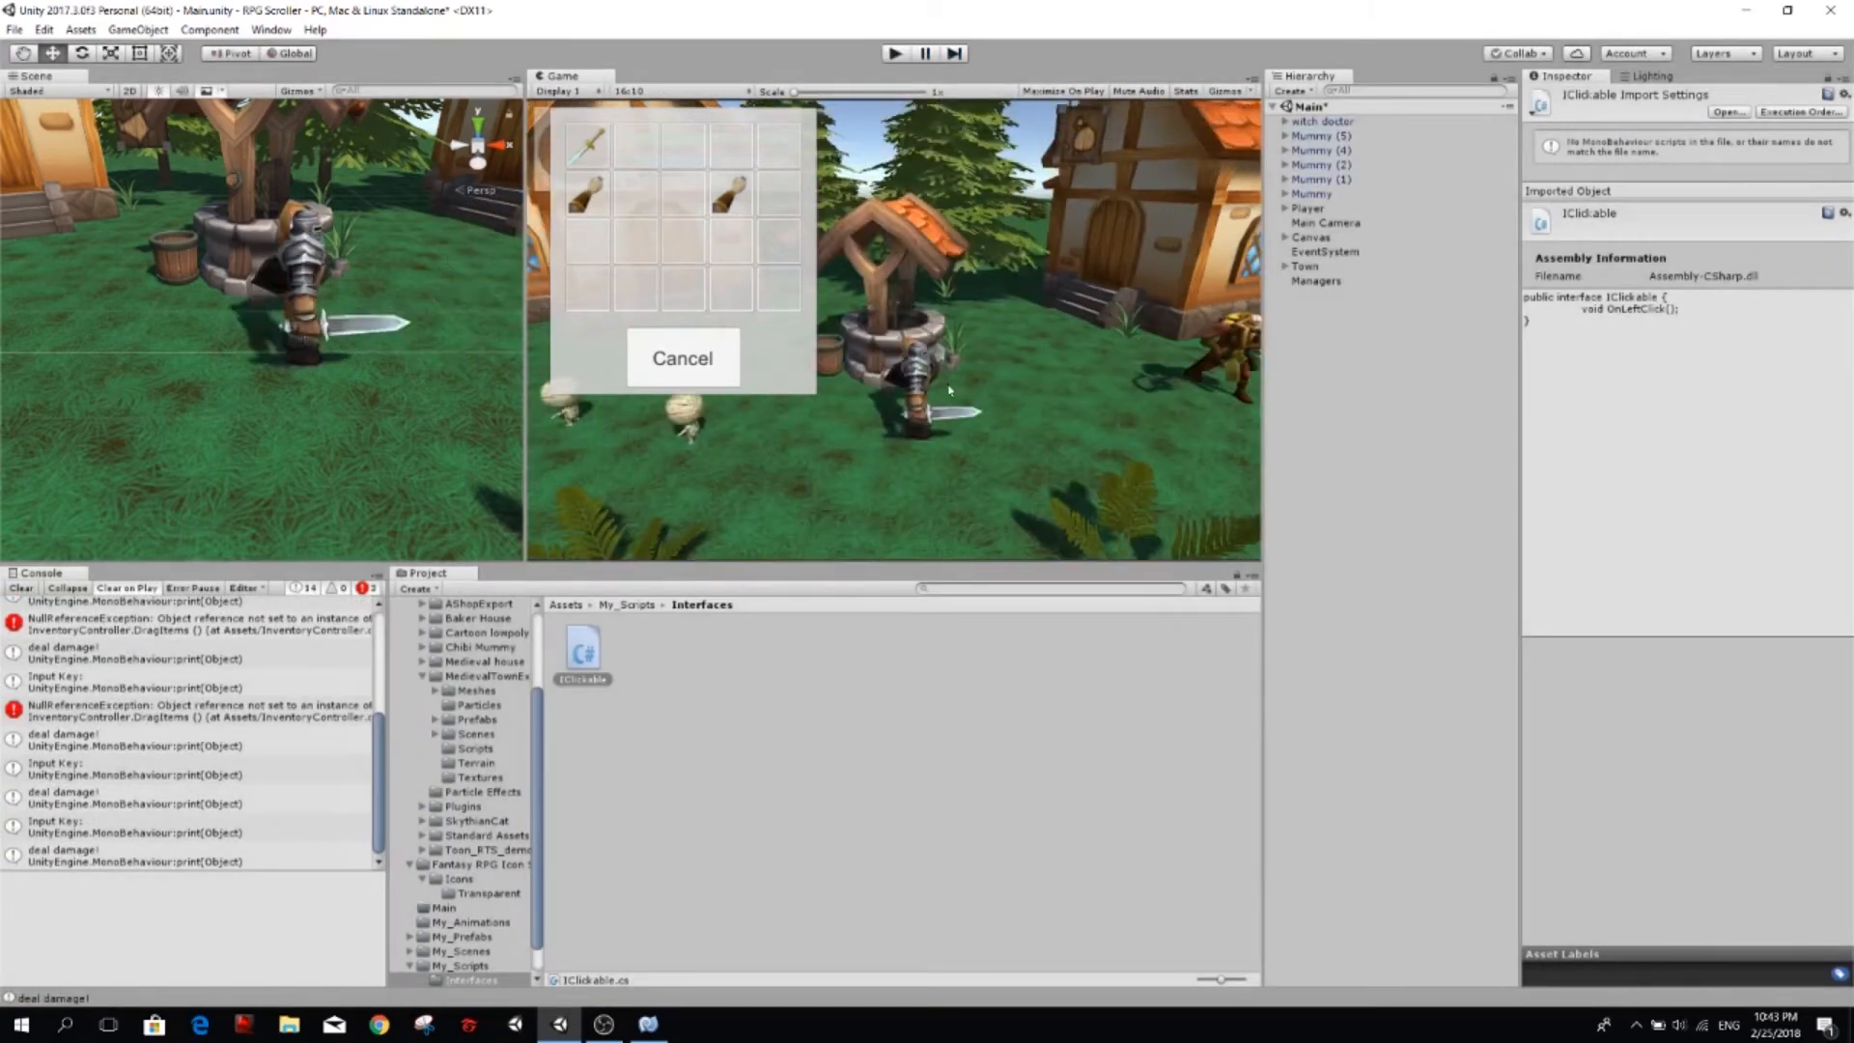
key(alt+Tab)
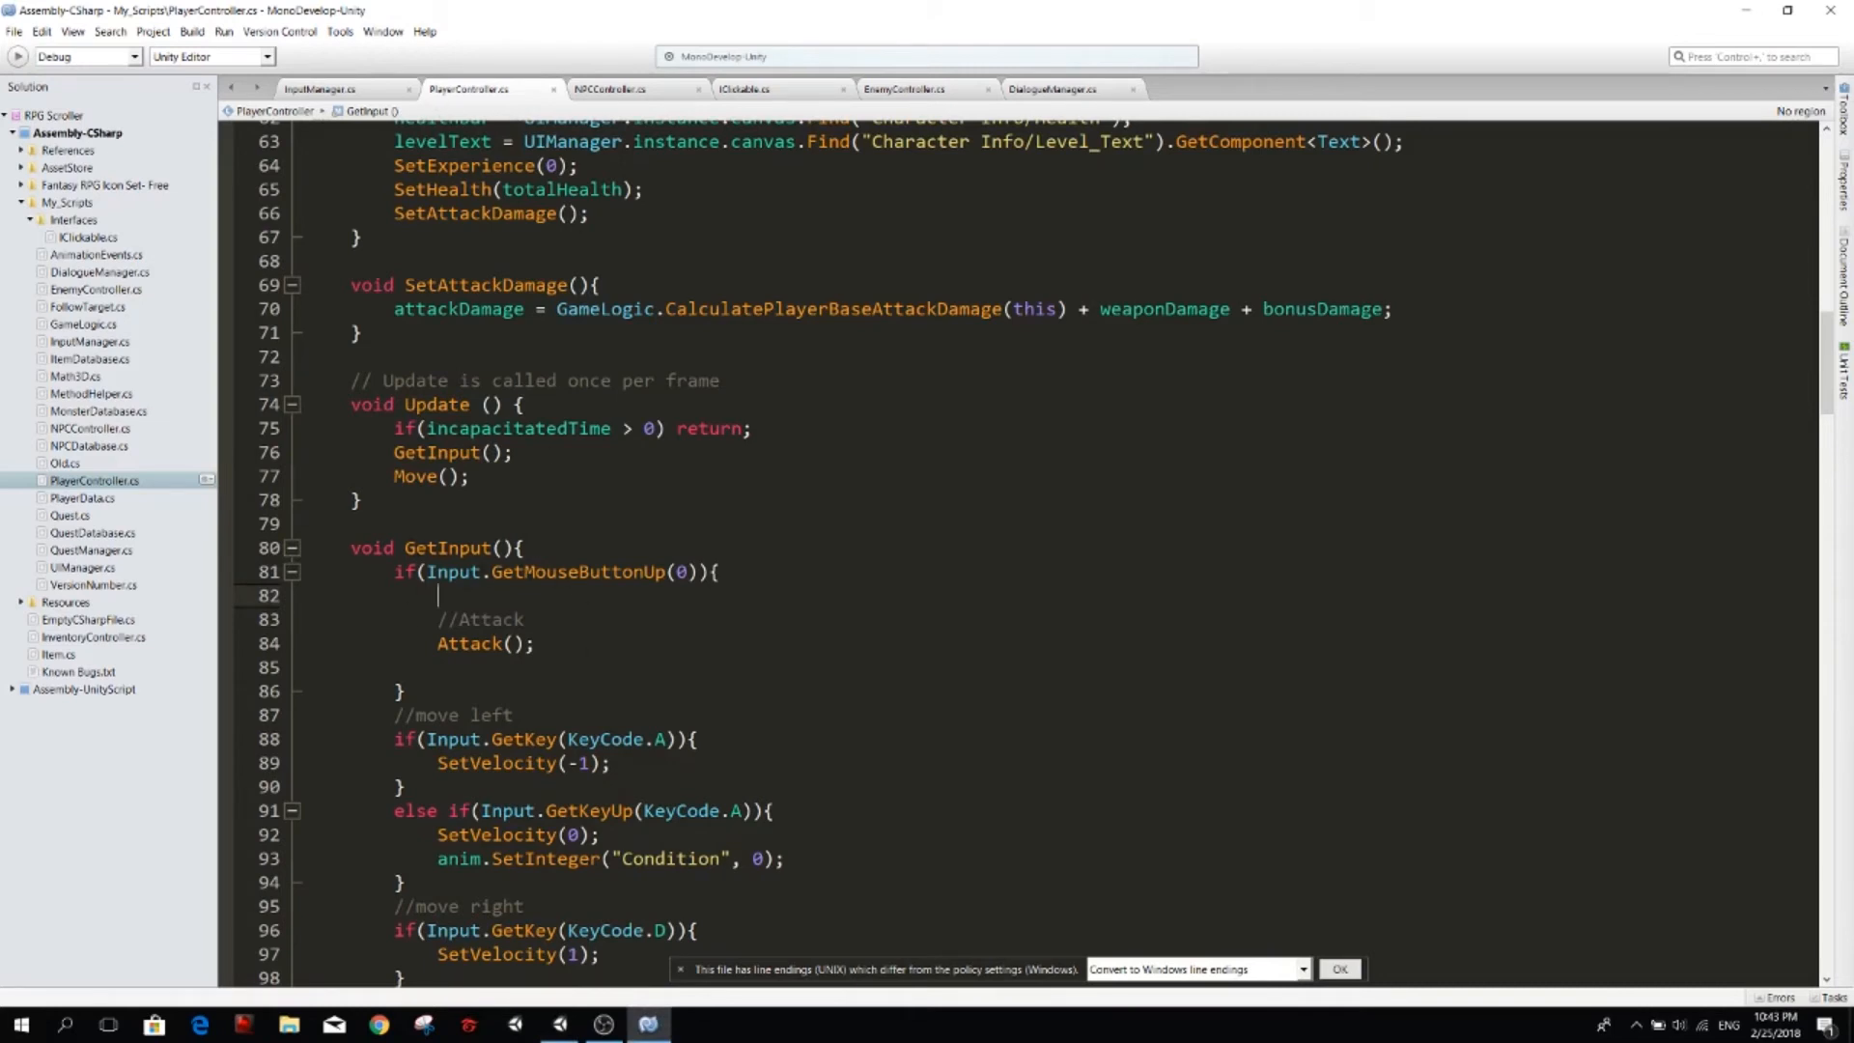
Review the mouse-button attack check in PlayerController's GetInput, comparing it with InputManager.
drag(395, 571, 535, 643)
click(677, 596)
drag(447, 571, 699, 572)
click(442, 667)
key(Up)
key(Up)
key(Up)
key(Up)
key(Home)
click(385, 90)
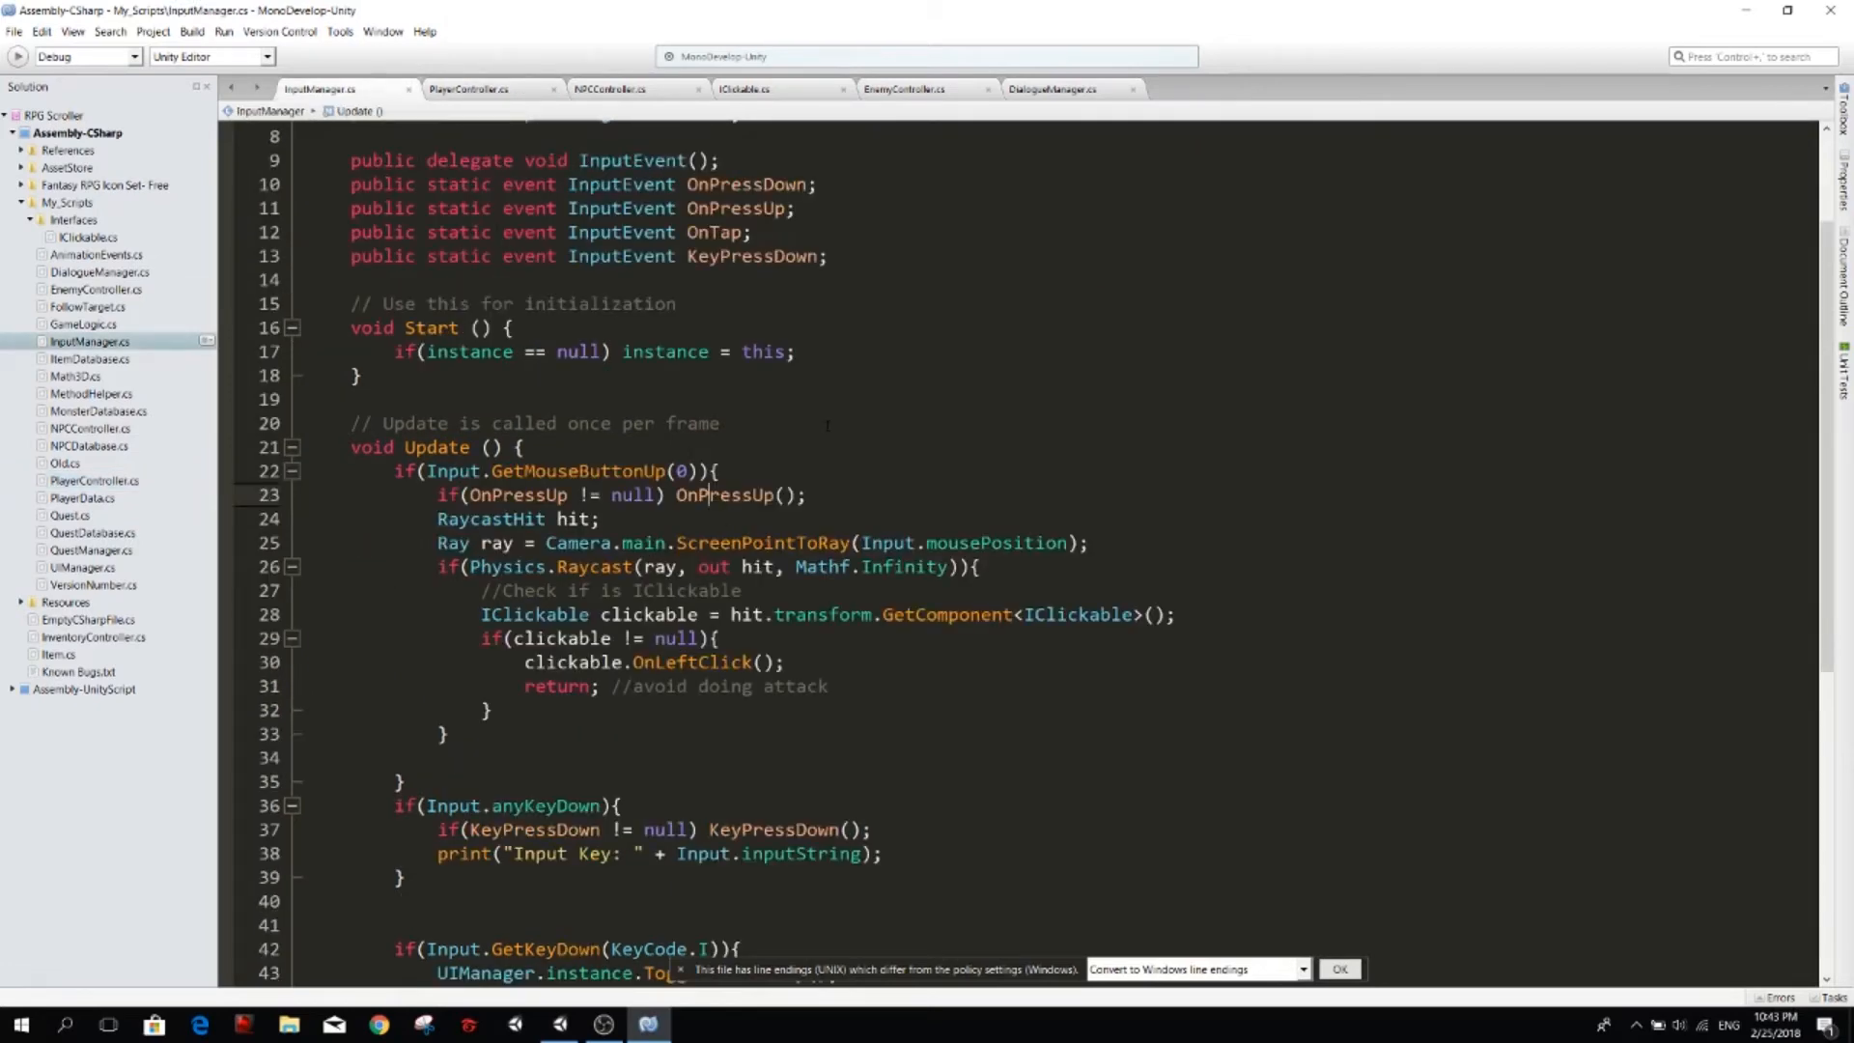
scroll(499, 123, down, 1)
click(489, 90)
key(End)
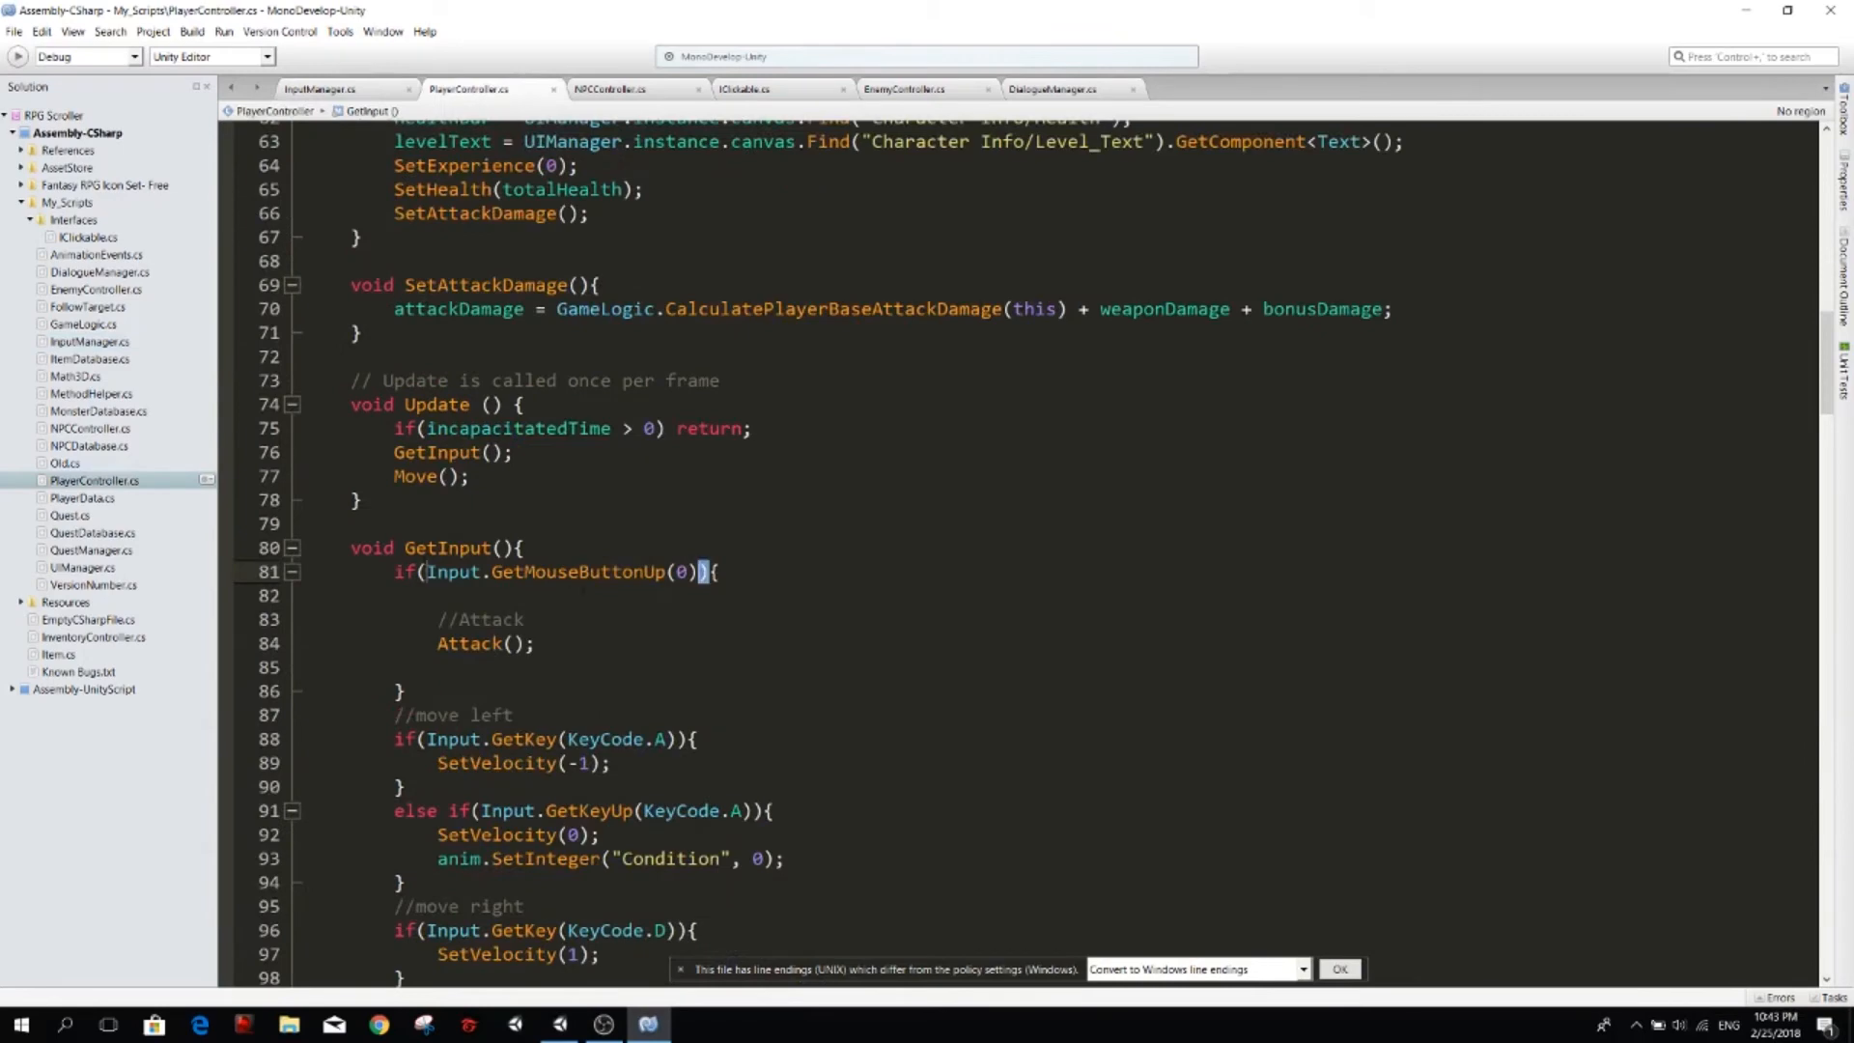
key(Down)
scroll(1014, 552, up, 3)
scroll(1015, 550, up, 3)
scroll(1014, 551, up, 7)
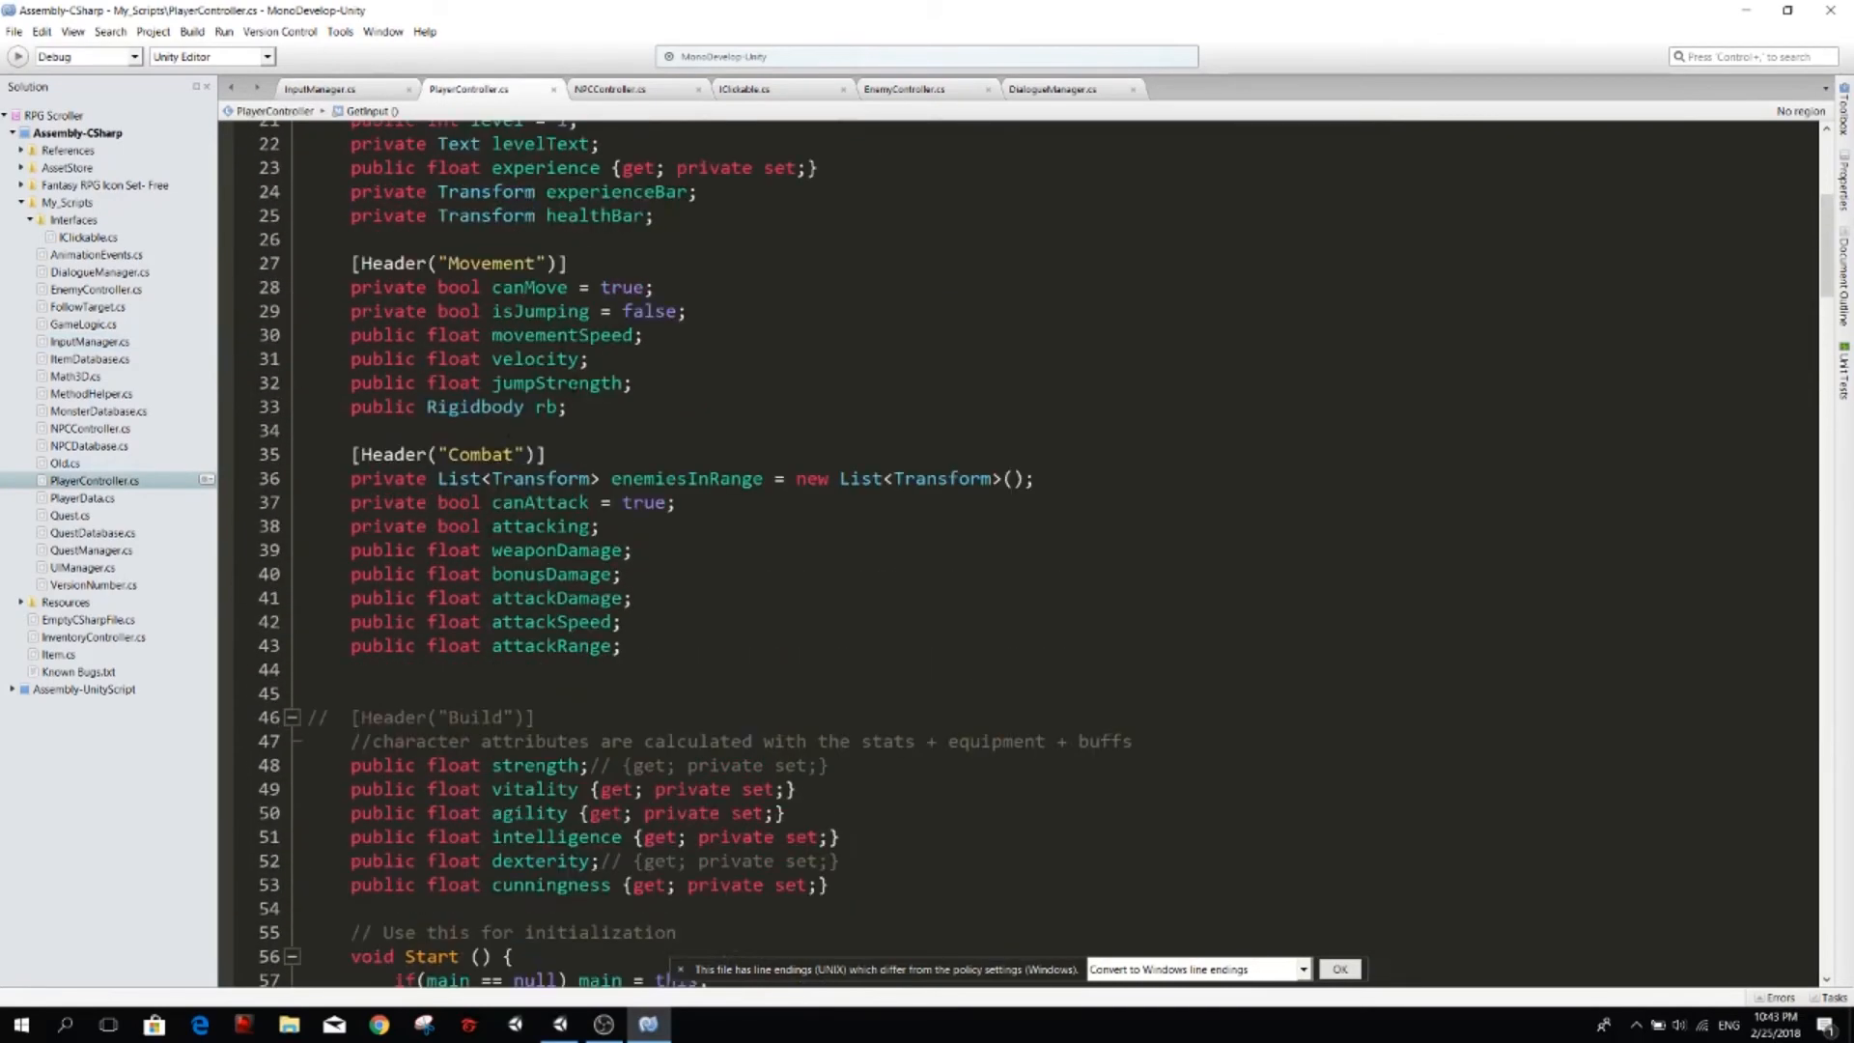
scroll(1014, 550, up, 7)
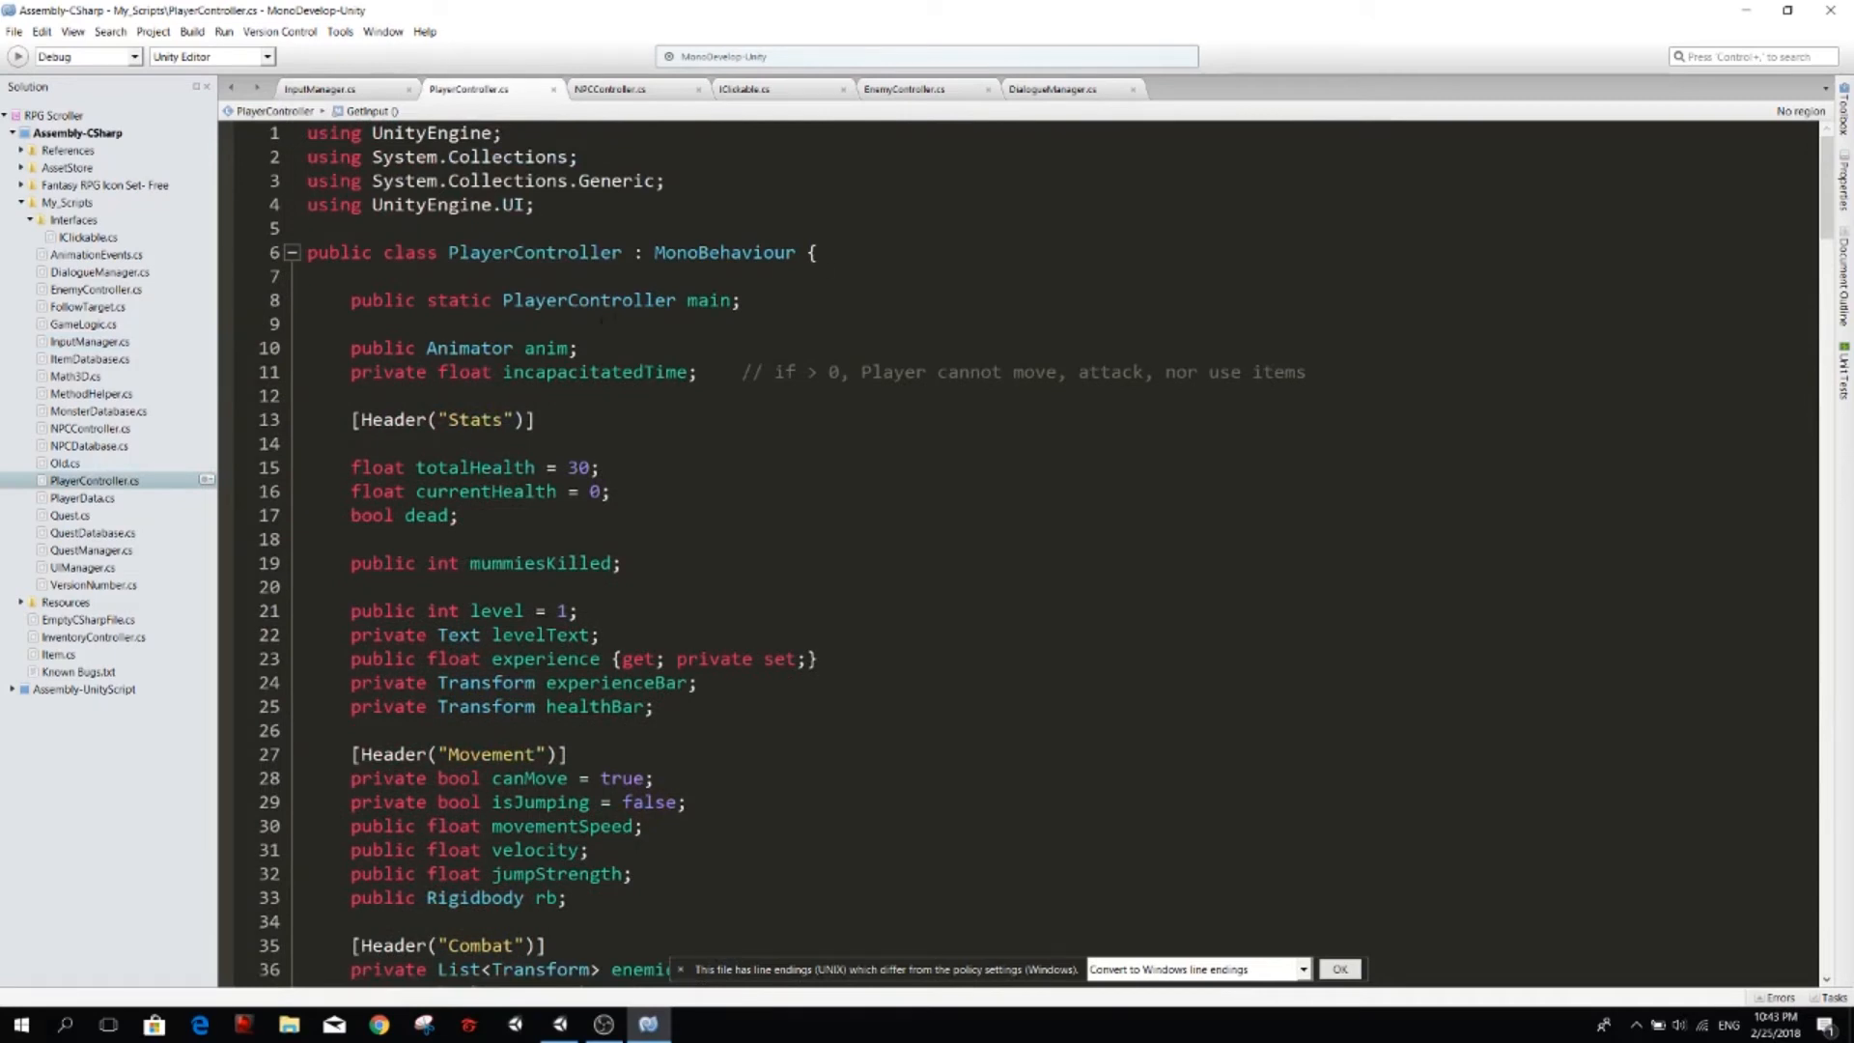
Inspect the static main field, then go to the end of InputManager's IClickable block with its plain return.
click(603, 322)
click(362, 89)
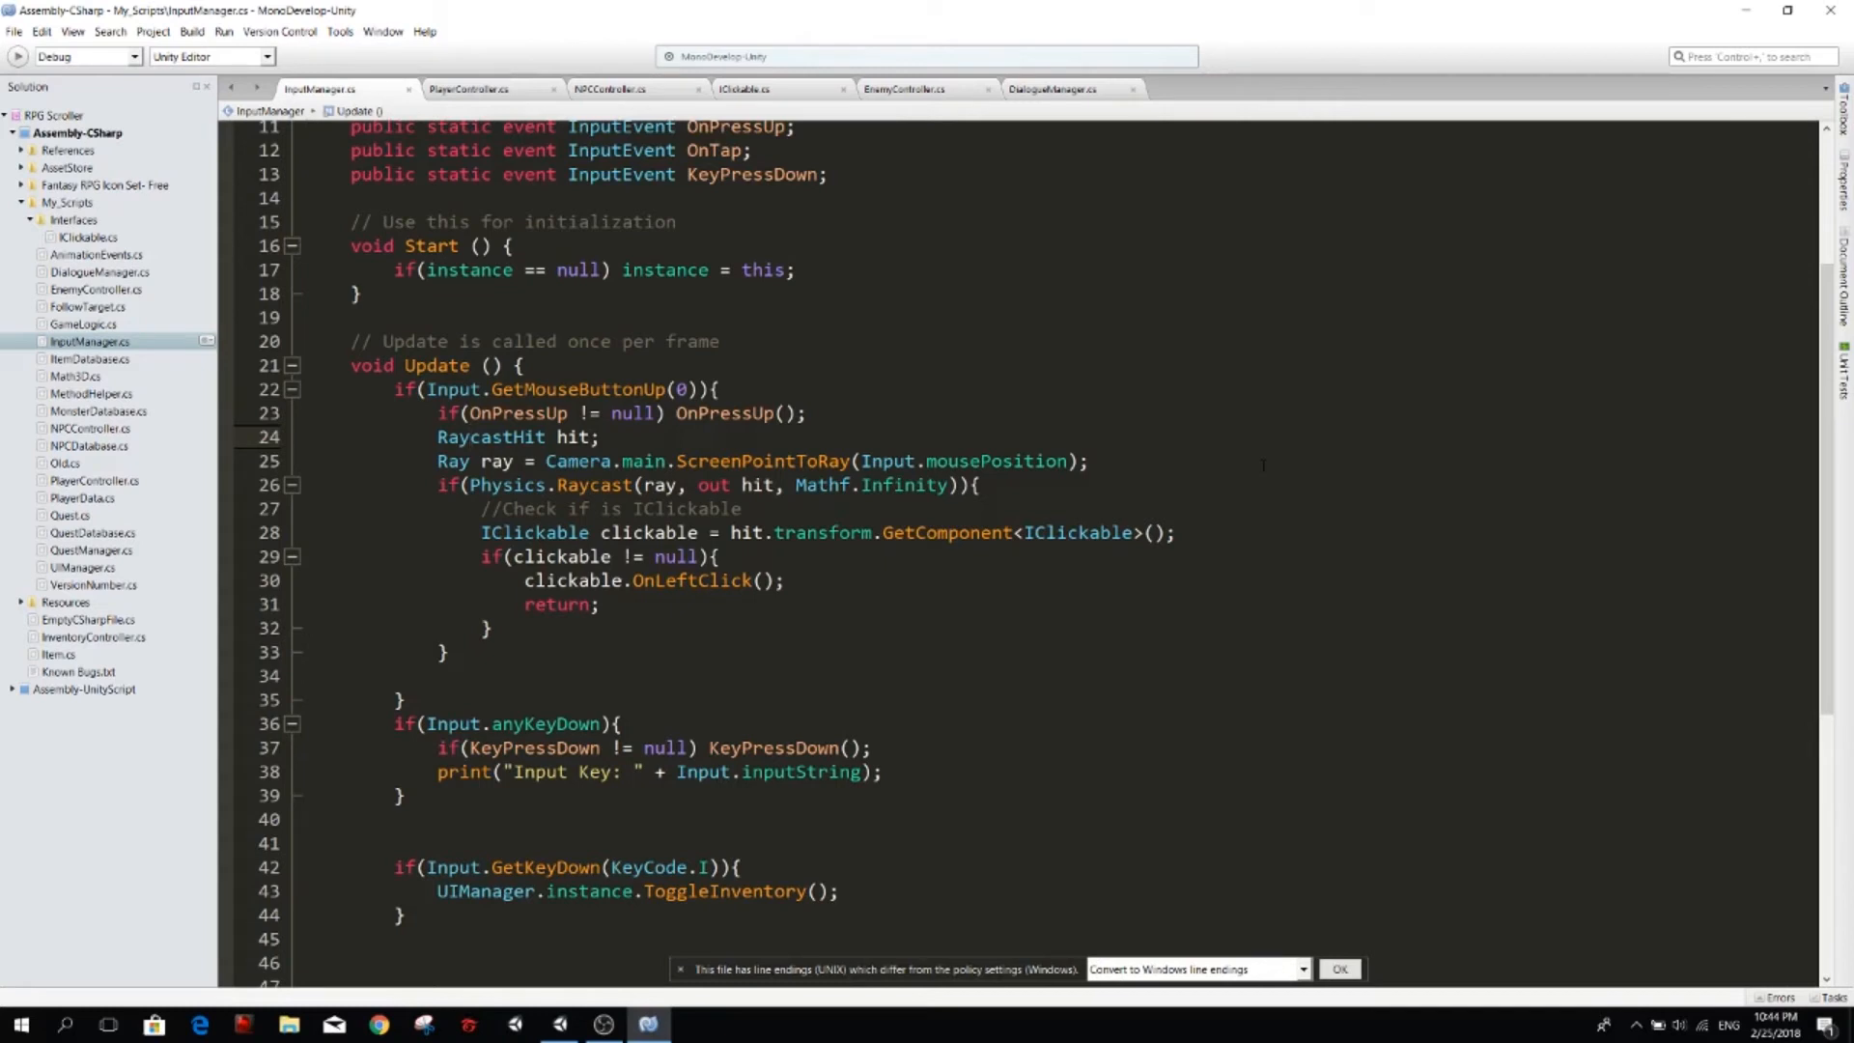
click(493, 627)
Start a PlayerController.main. call after the IClickable check and jump to main's declaration.
key(Return)
text(Pl)
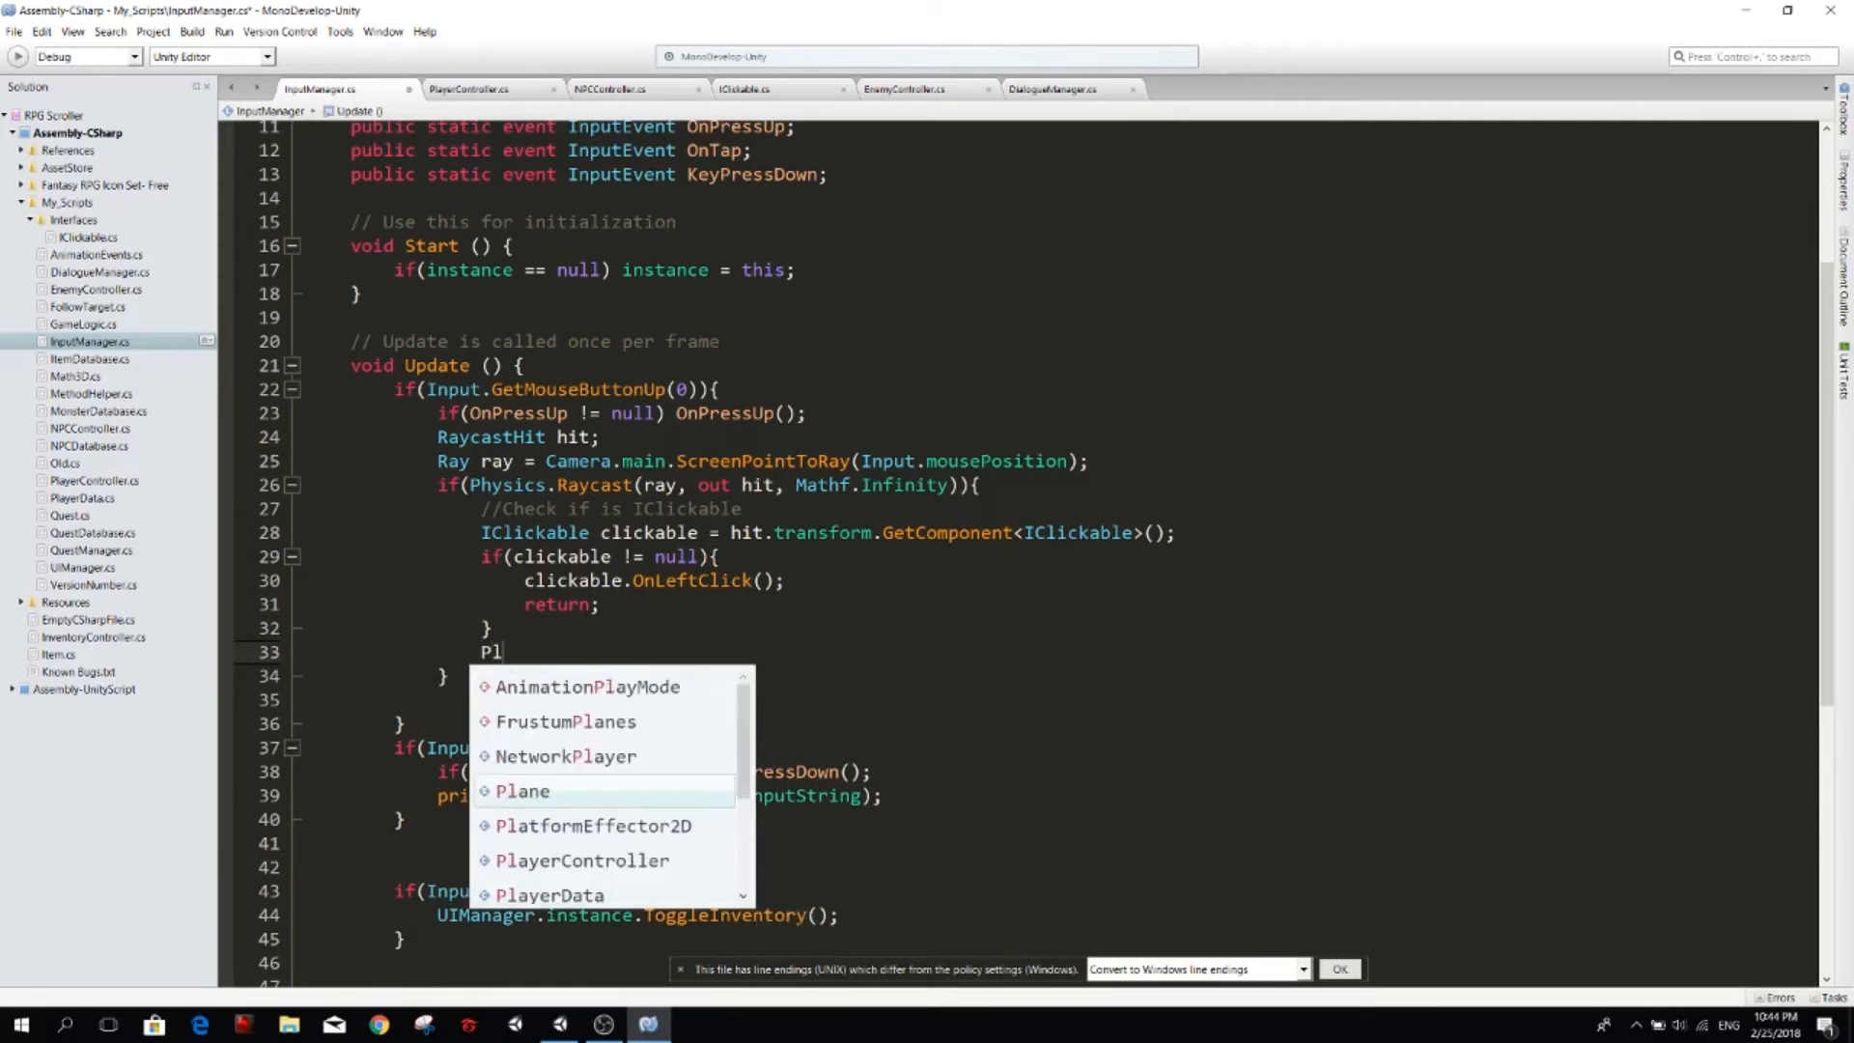
text(yae)
key(BackSpace)
key(BackSpace)
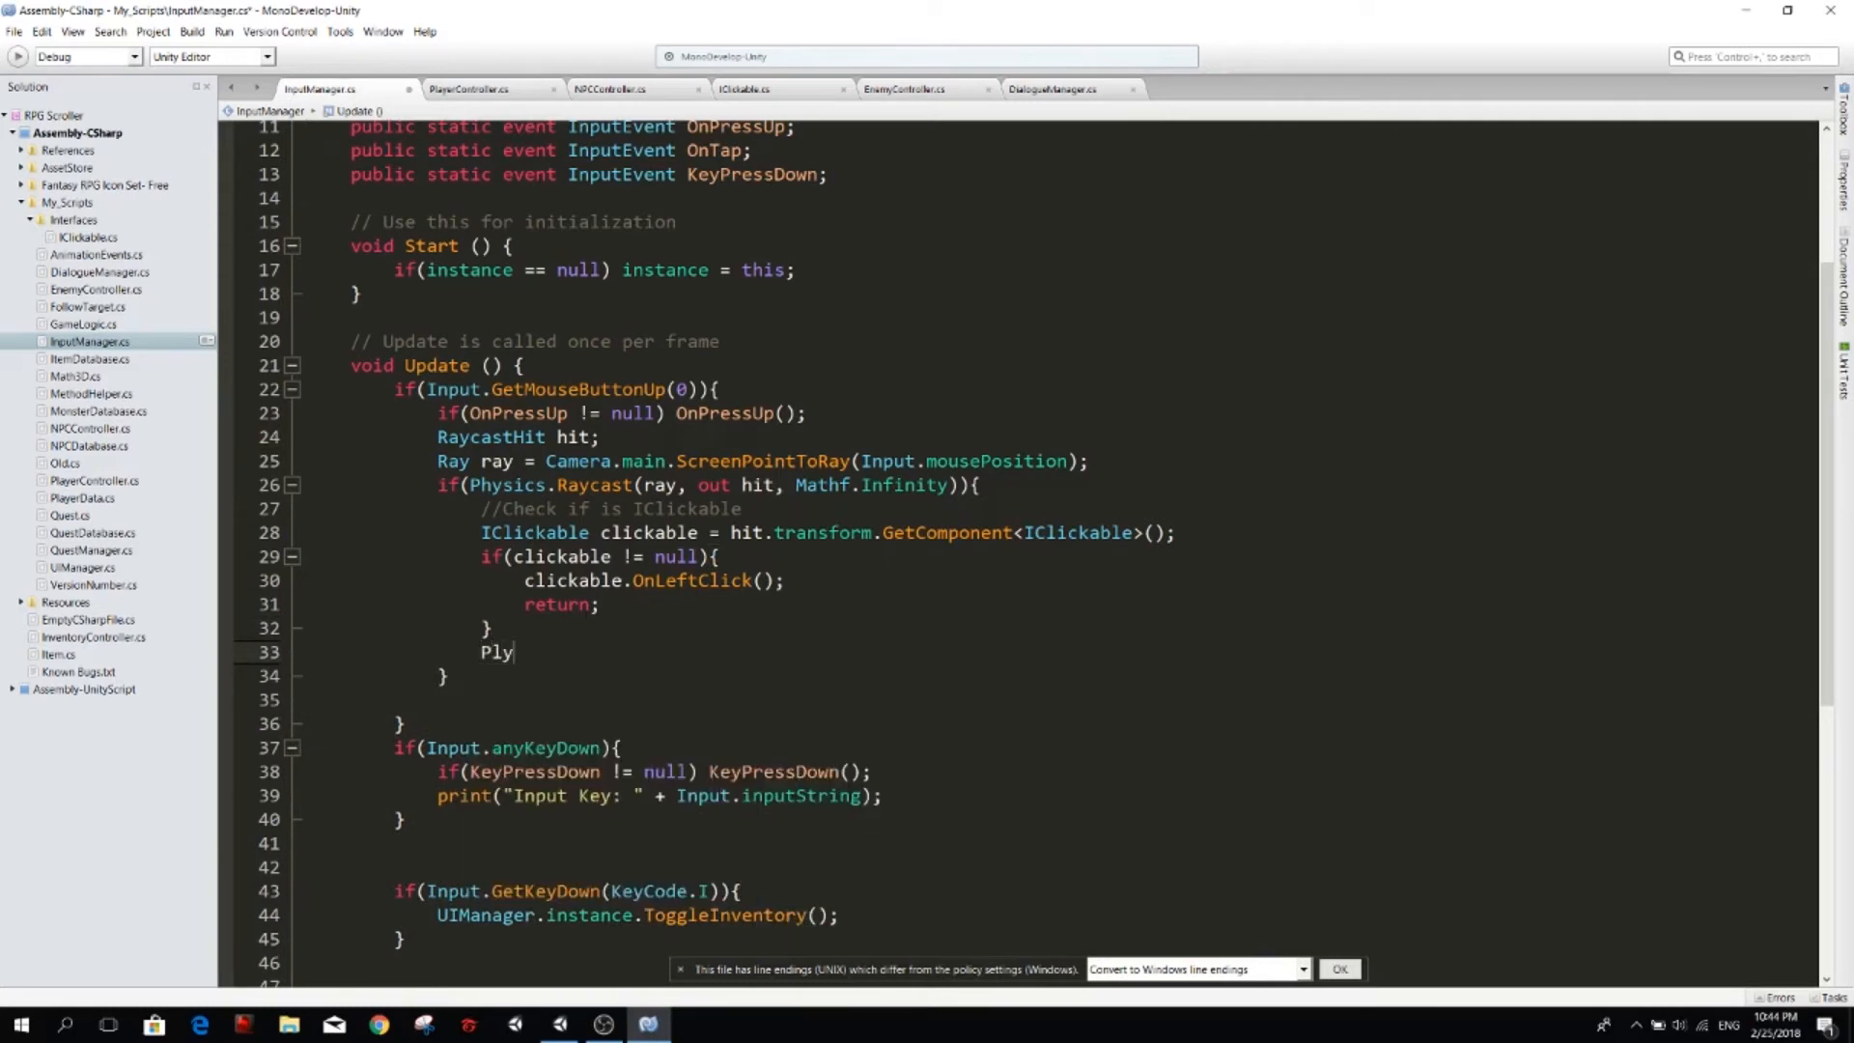
text(yer.)
text(main.)
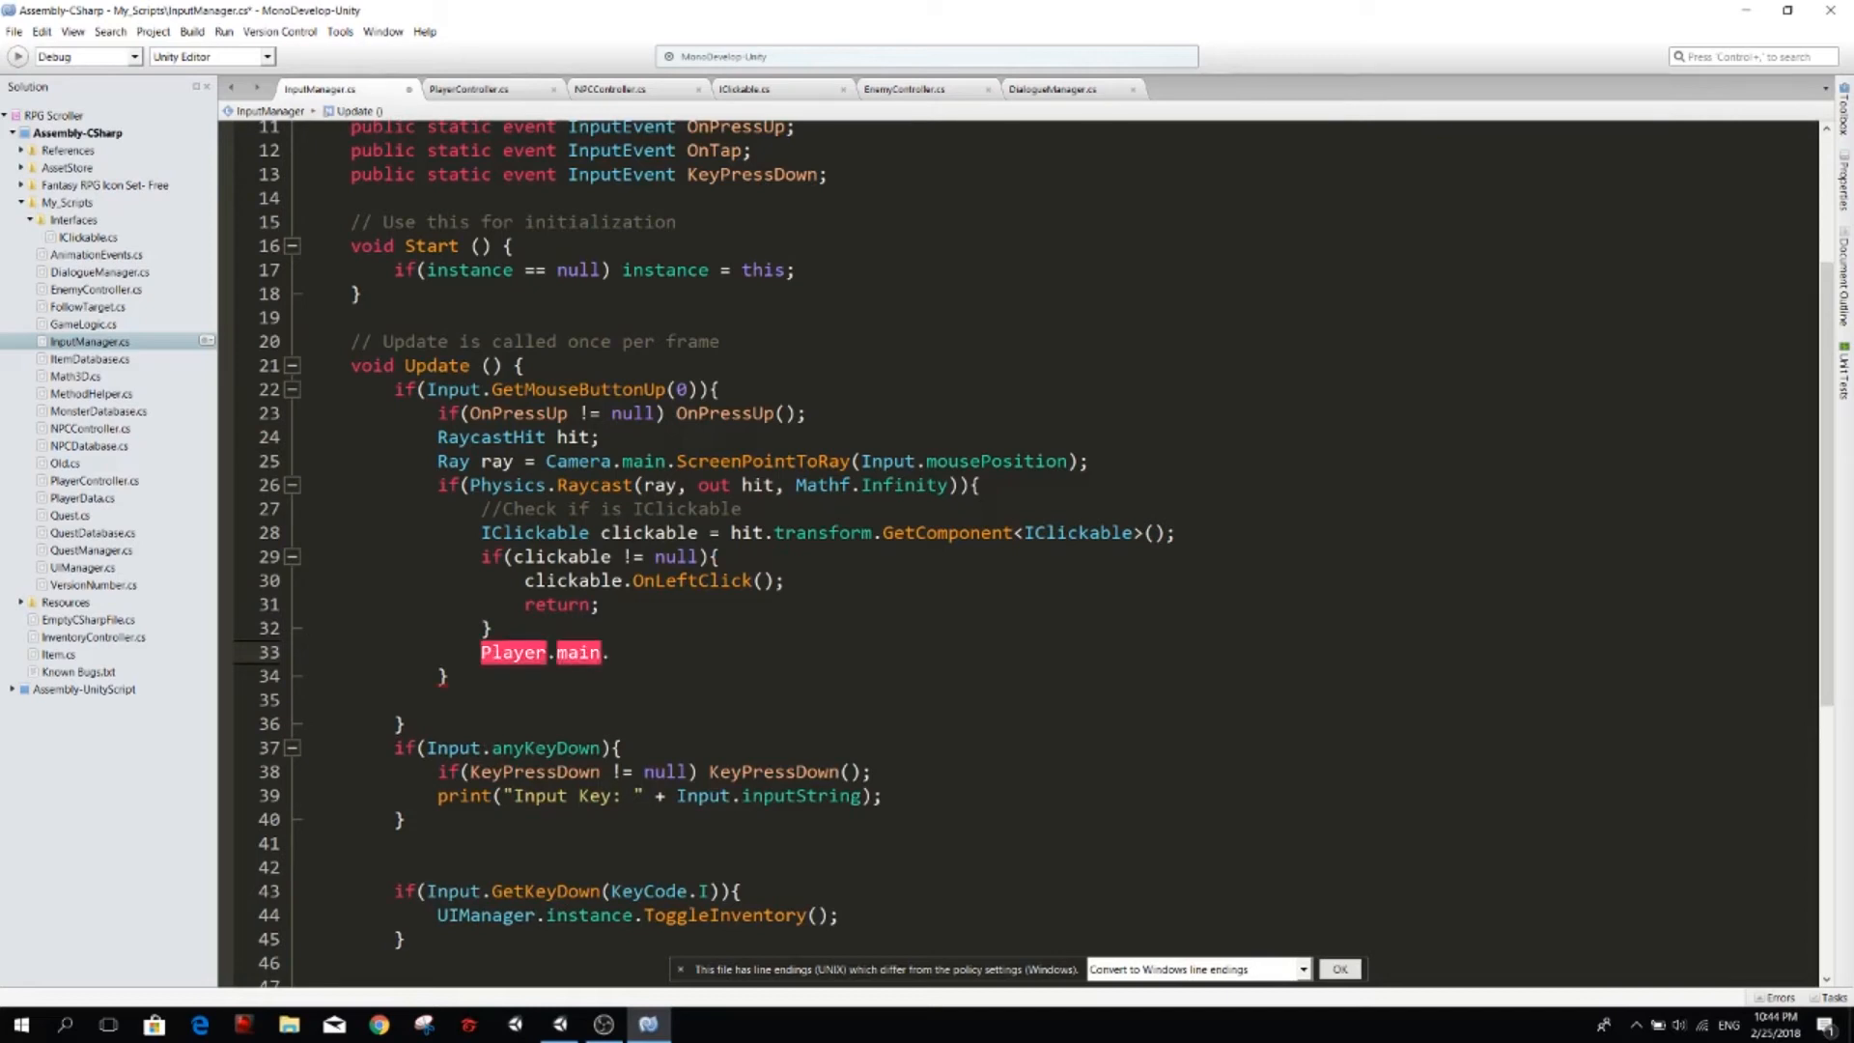
key(BackSpace)
key(BackSpace)
key(BackSpace)
key(BackSpace)
key(BackSpace)
key(BackSpace)
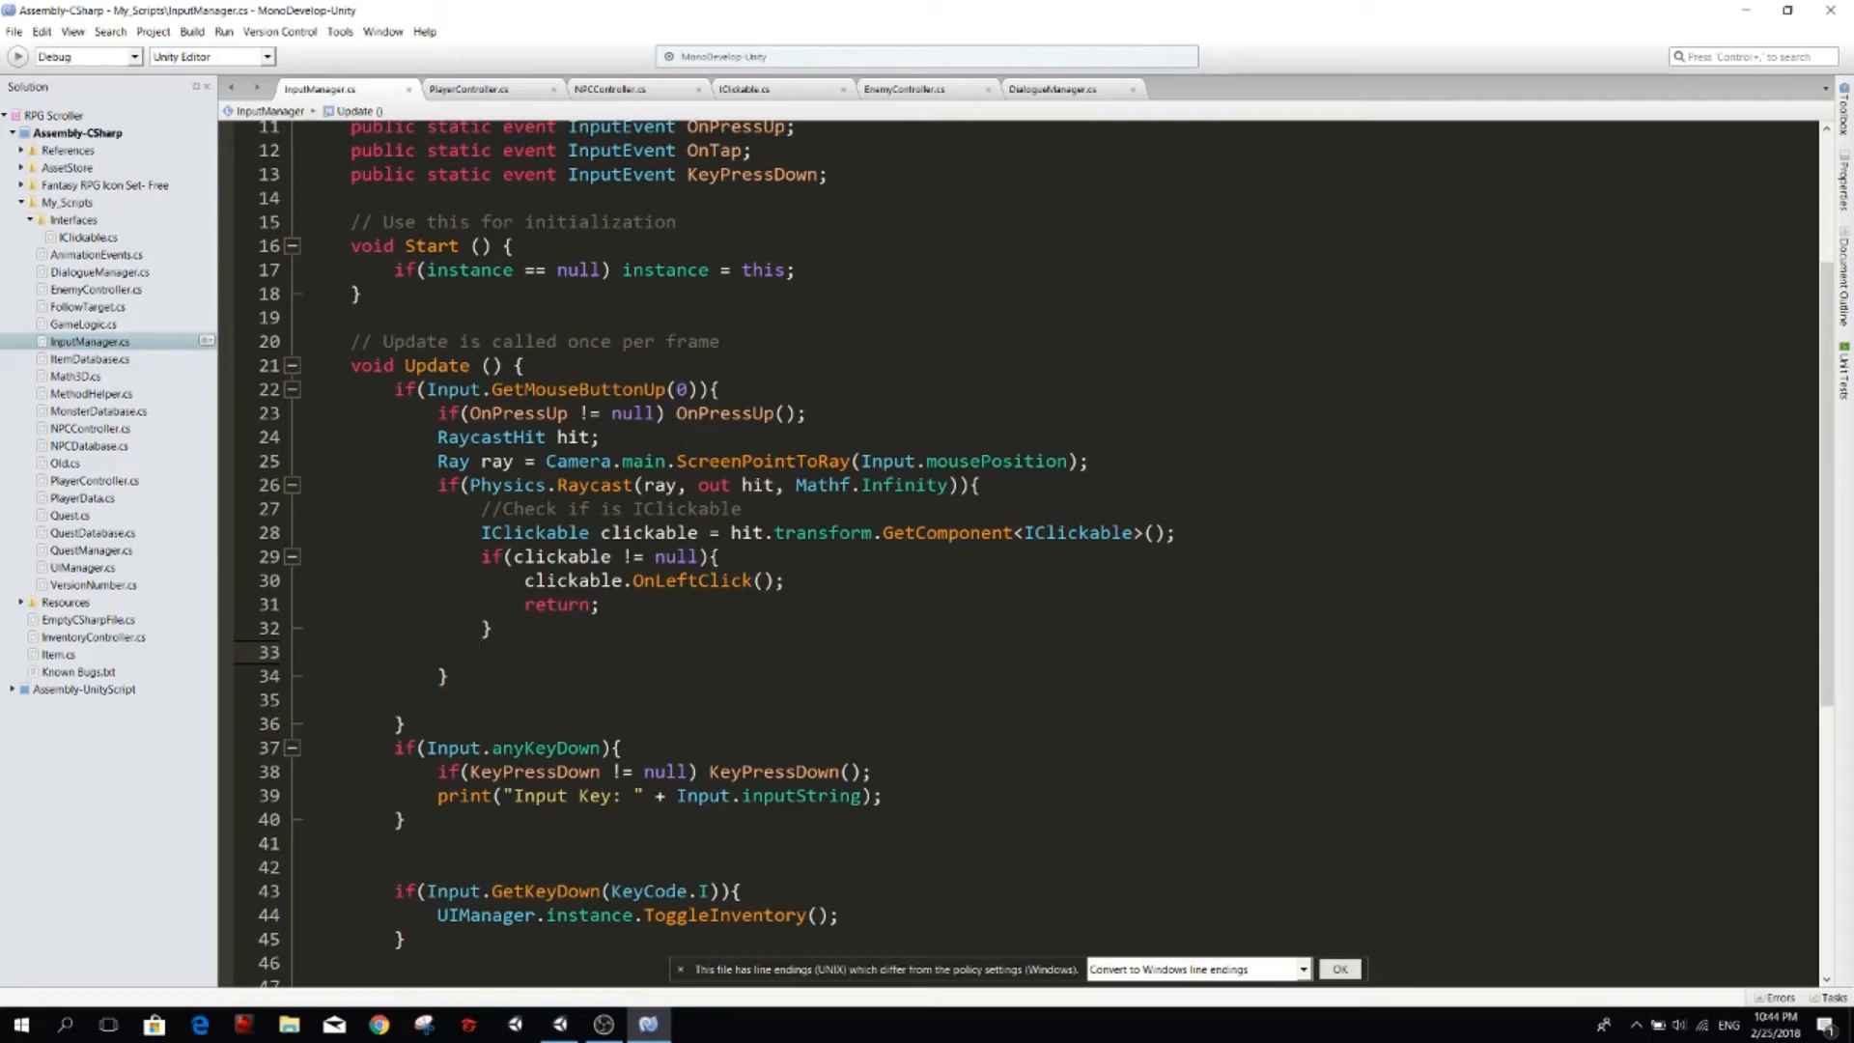
text(PlayerCo)
key(Return)
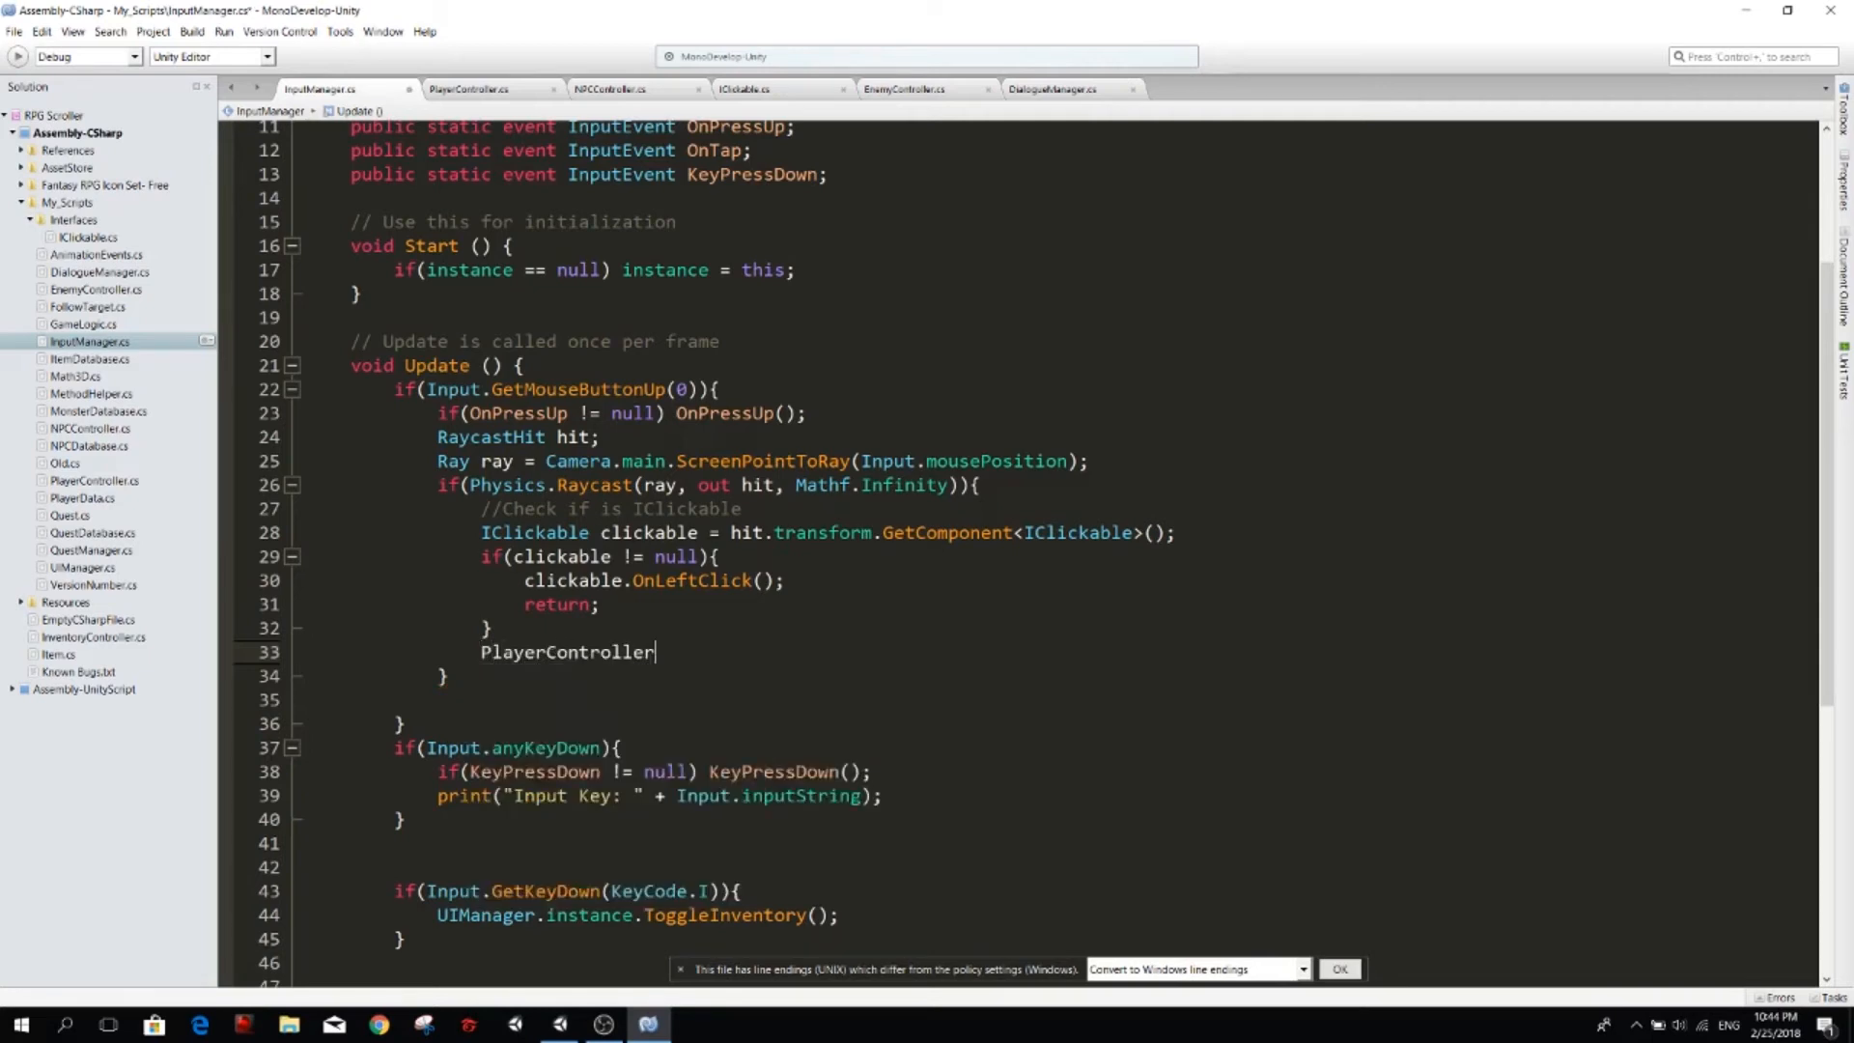
text(.ma)
key(Return)
text(.)
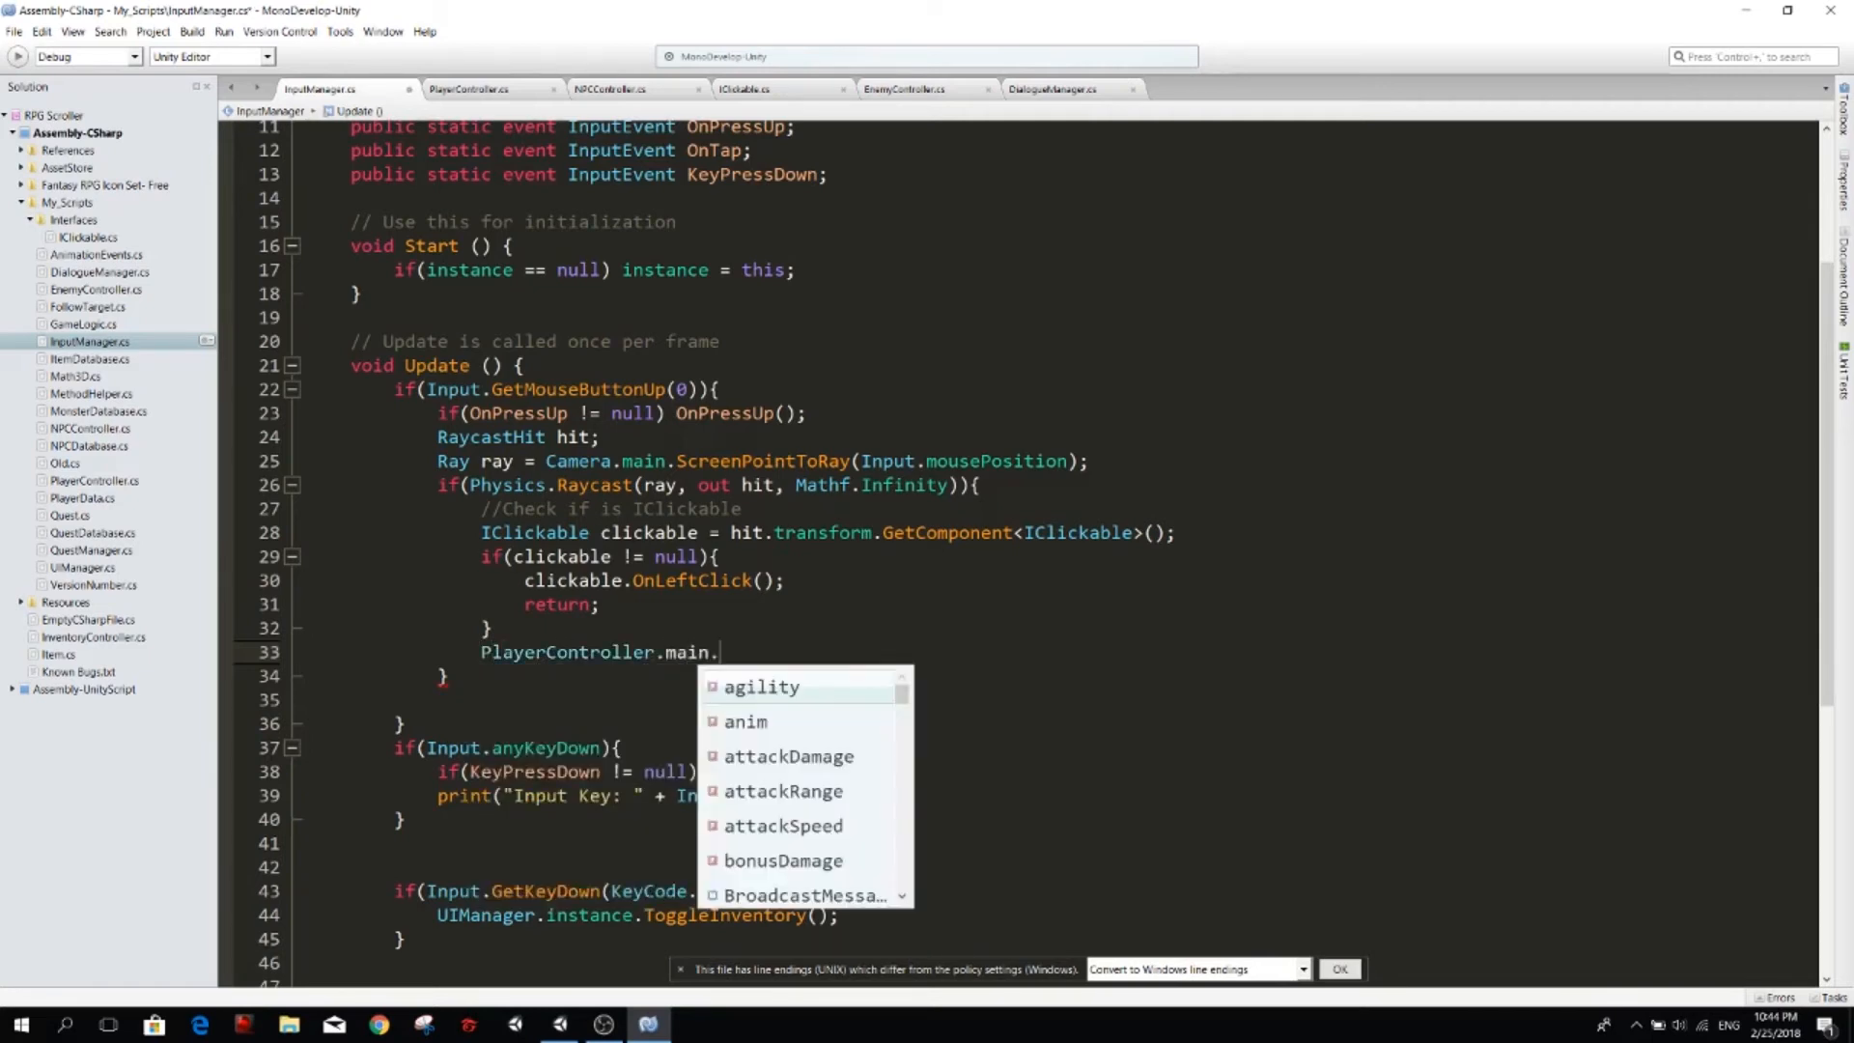
text(atta)
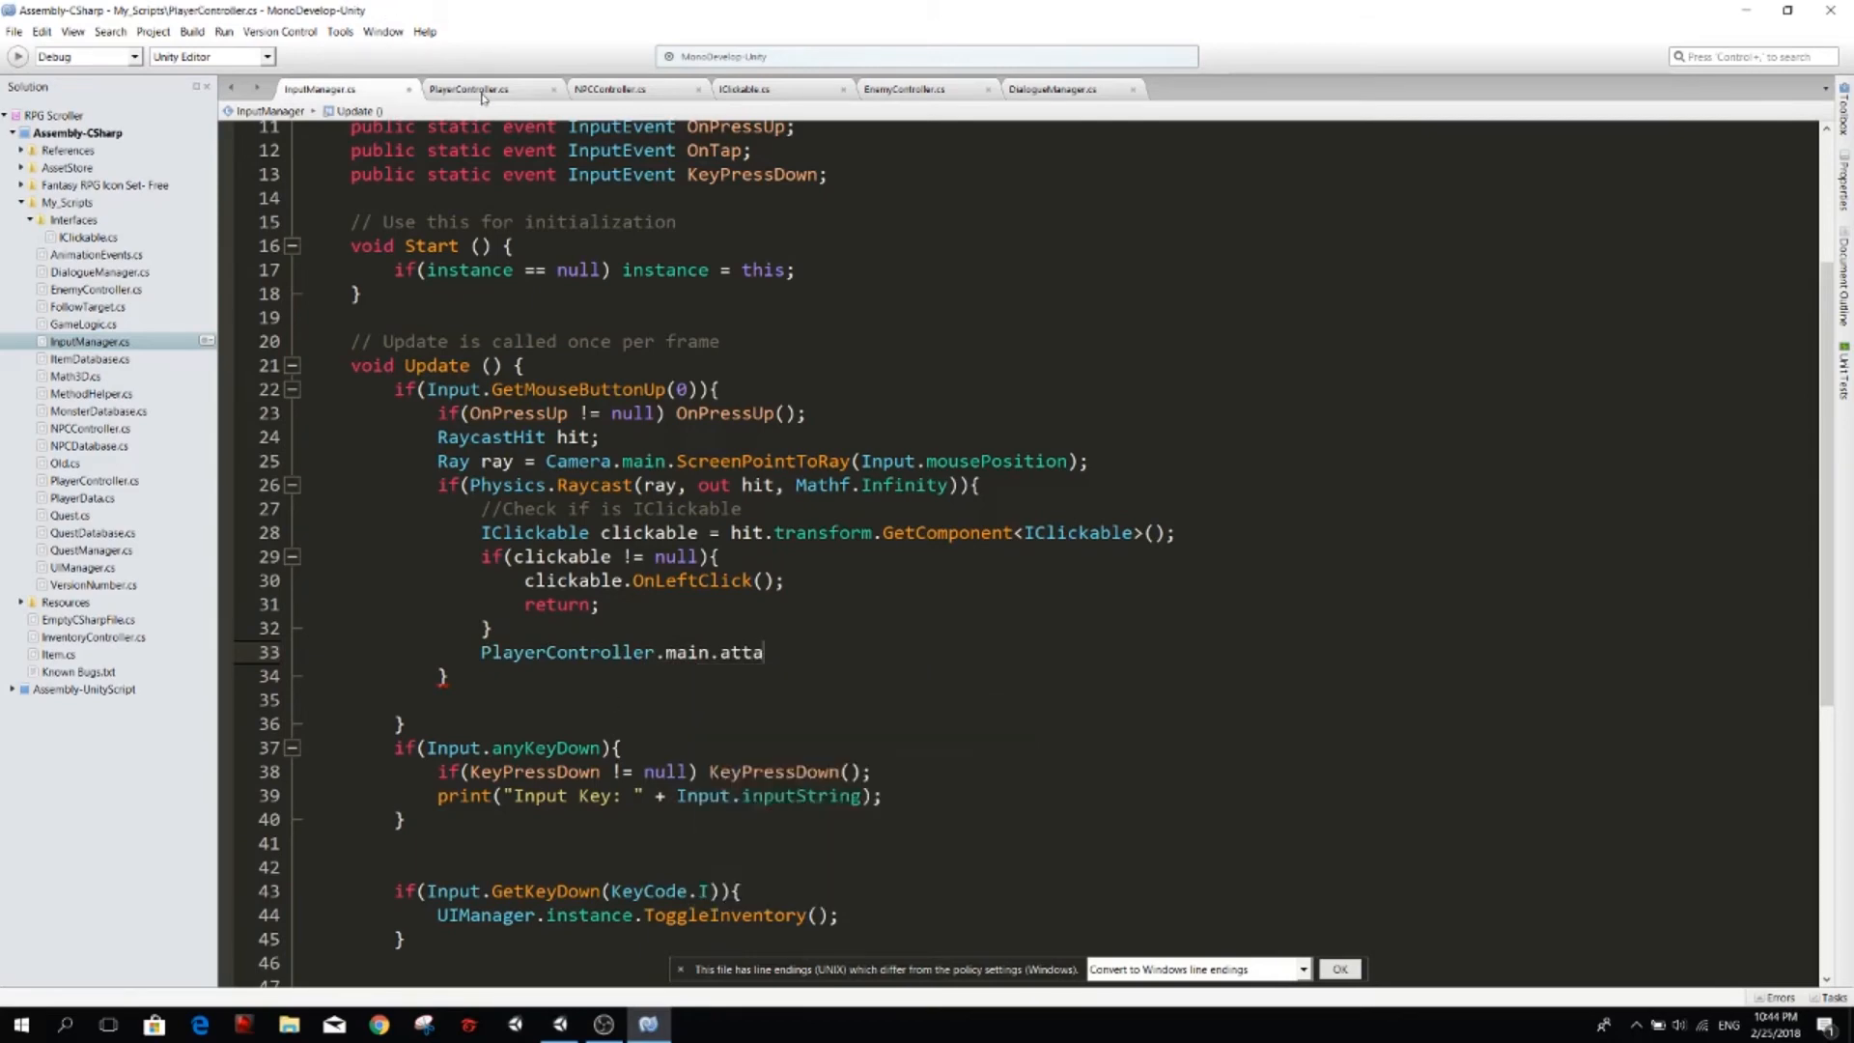
key(F12)
scroll(1014, 551, down, 5)
scroll(1014, 550, down, 6)
scroll(1014, 551, down, 5)
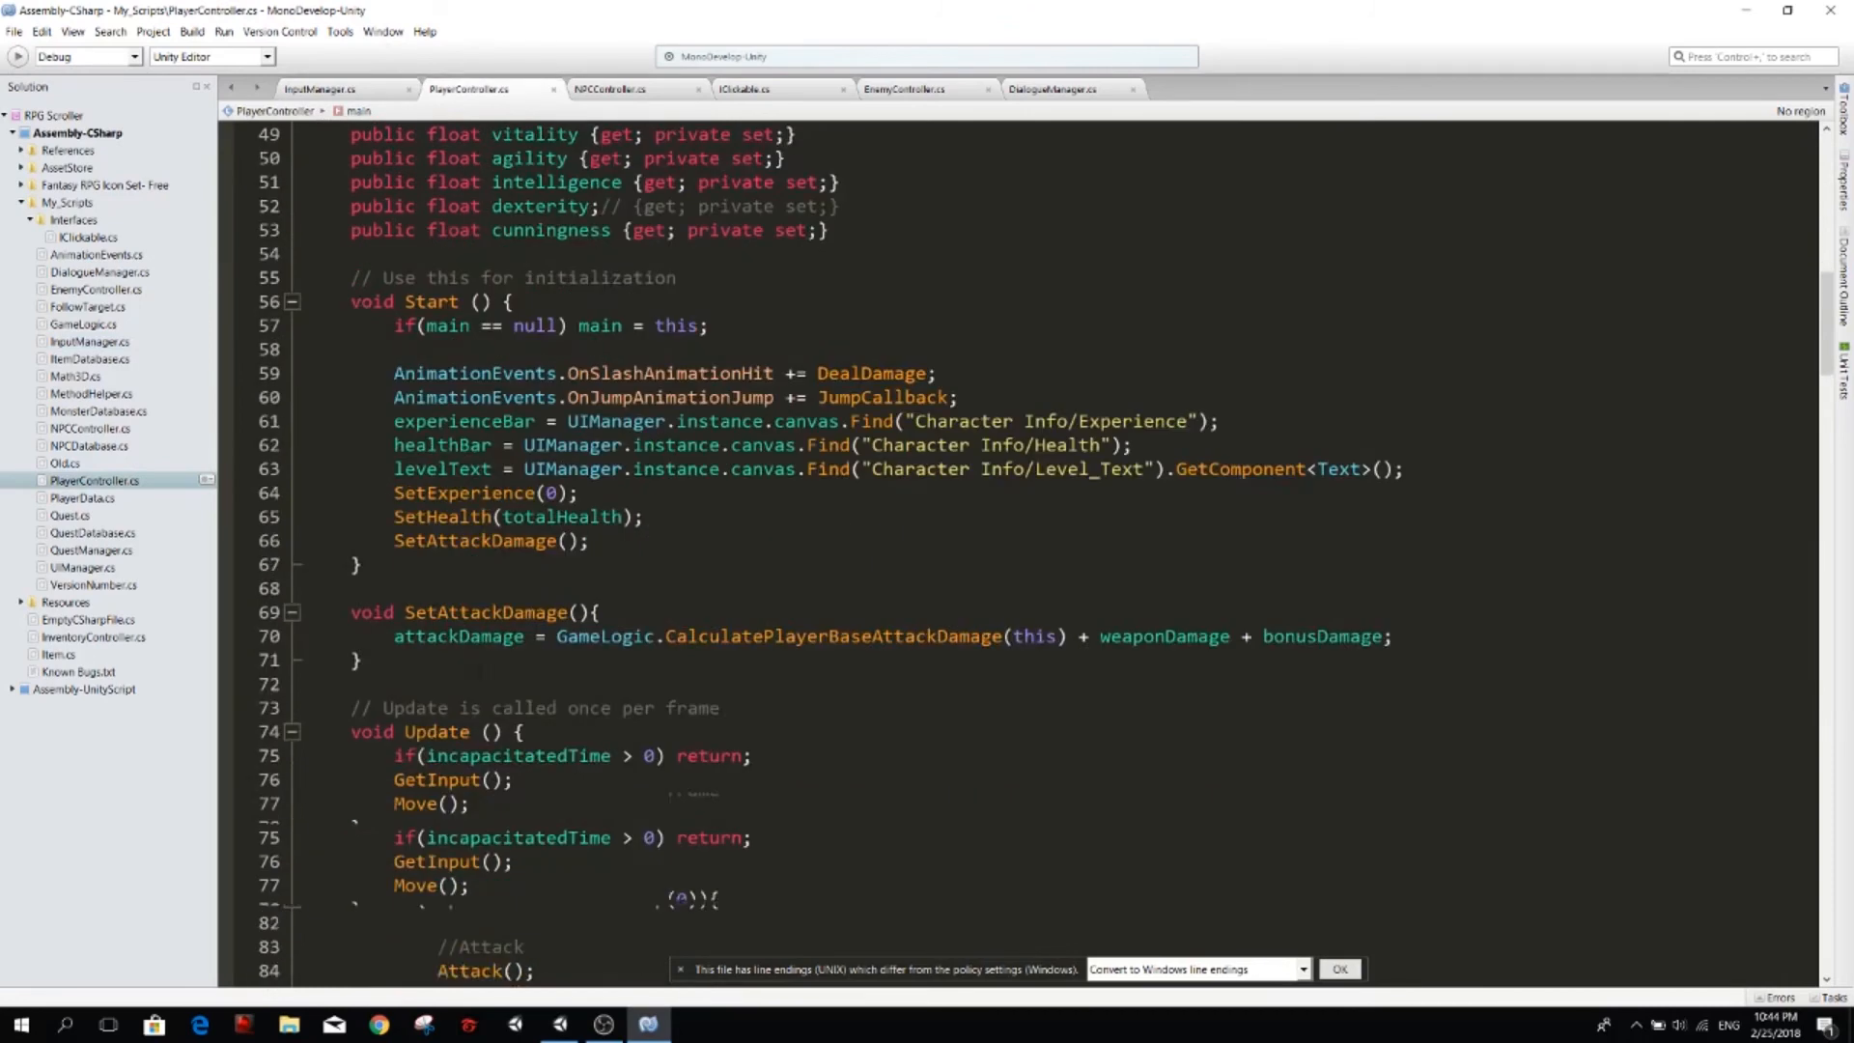
scroll(1014, 551, down, 4)
scroll(1014, 551, down, 4)
Make PlayerController's Attack public and complete PlayerController.main.Attack() in InputManager.
click(438, 316)
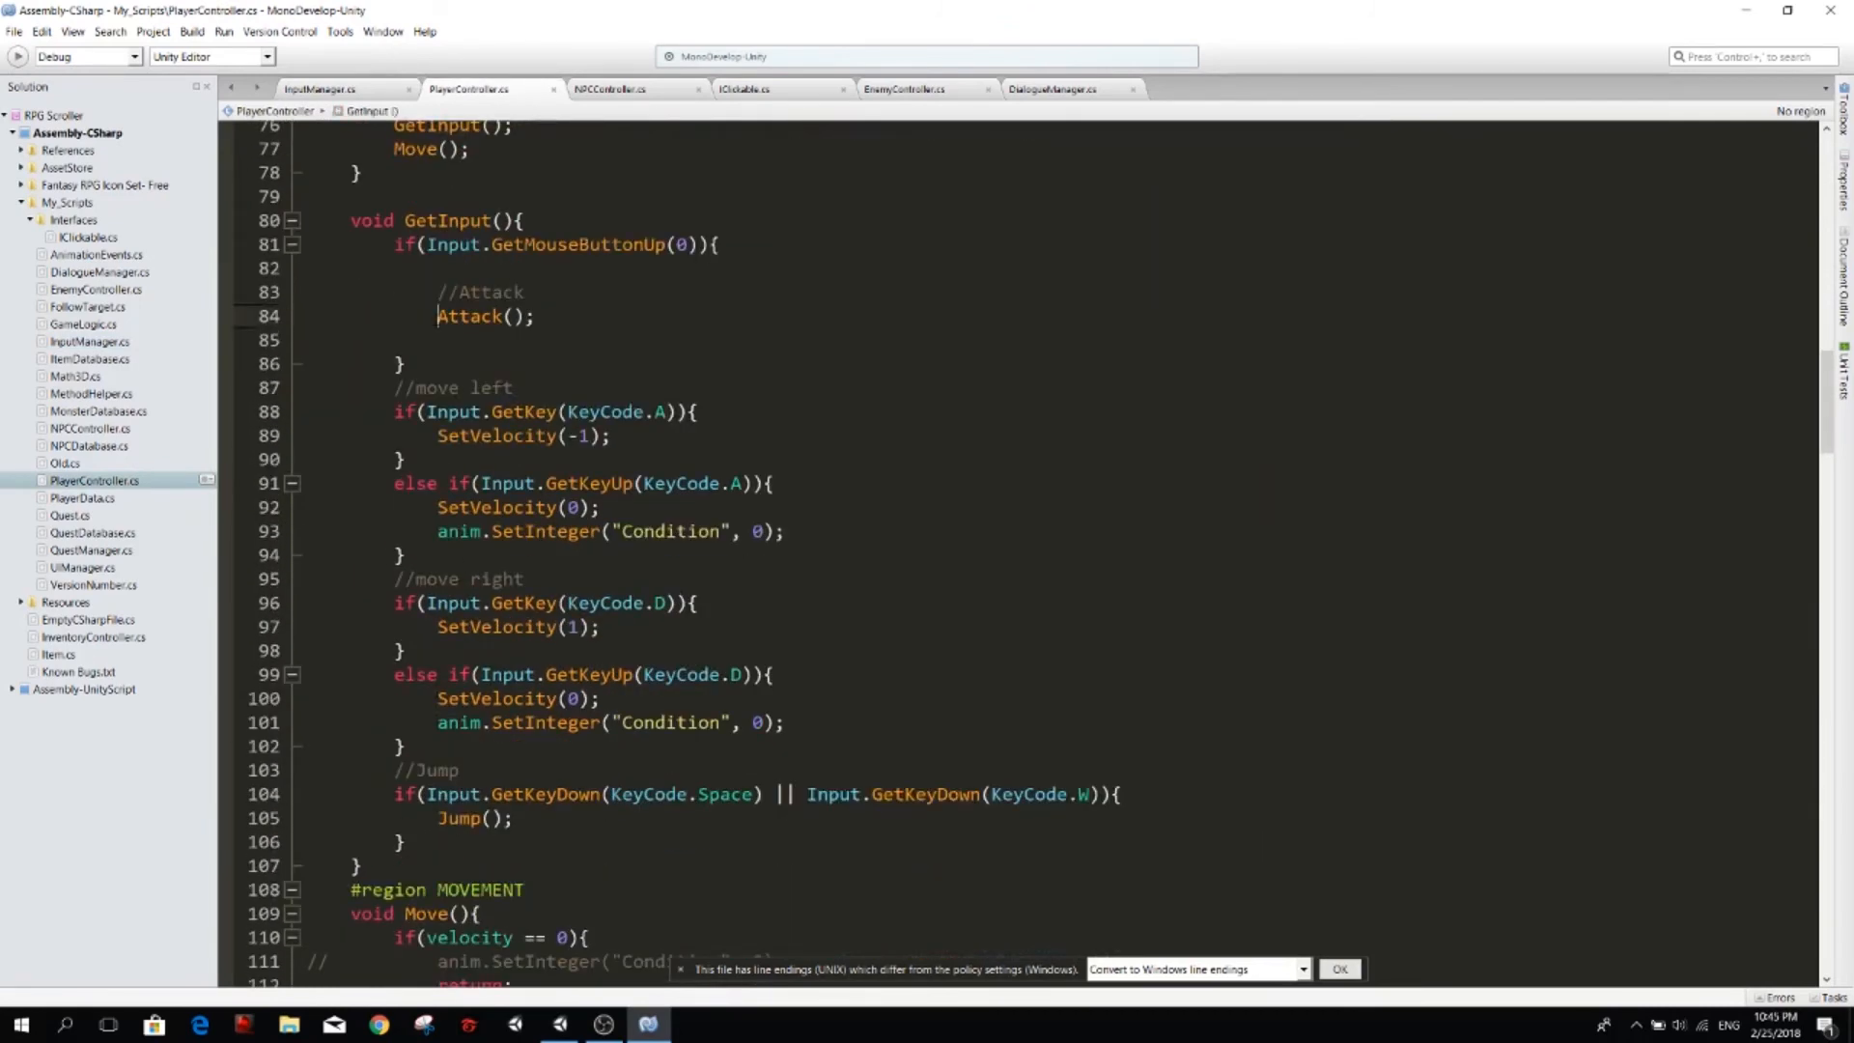
key(F12)
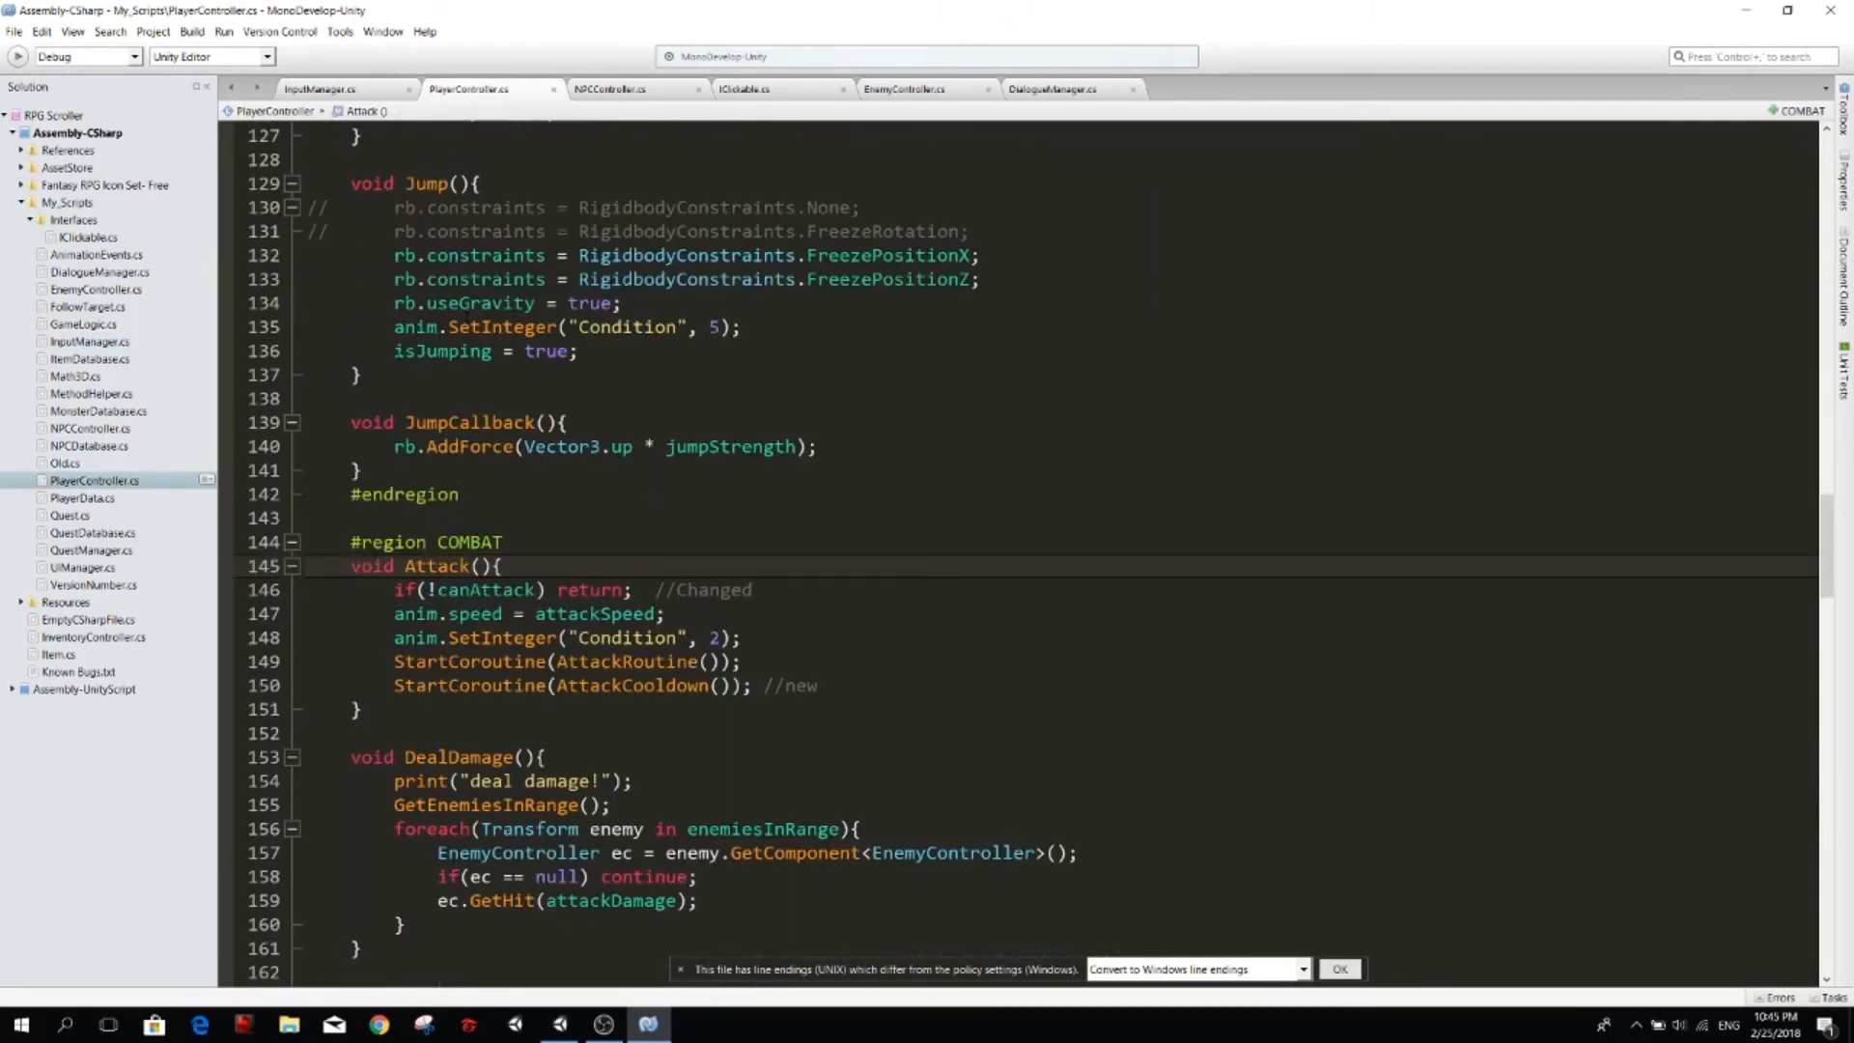
text(pub)
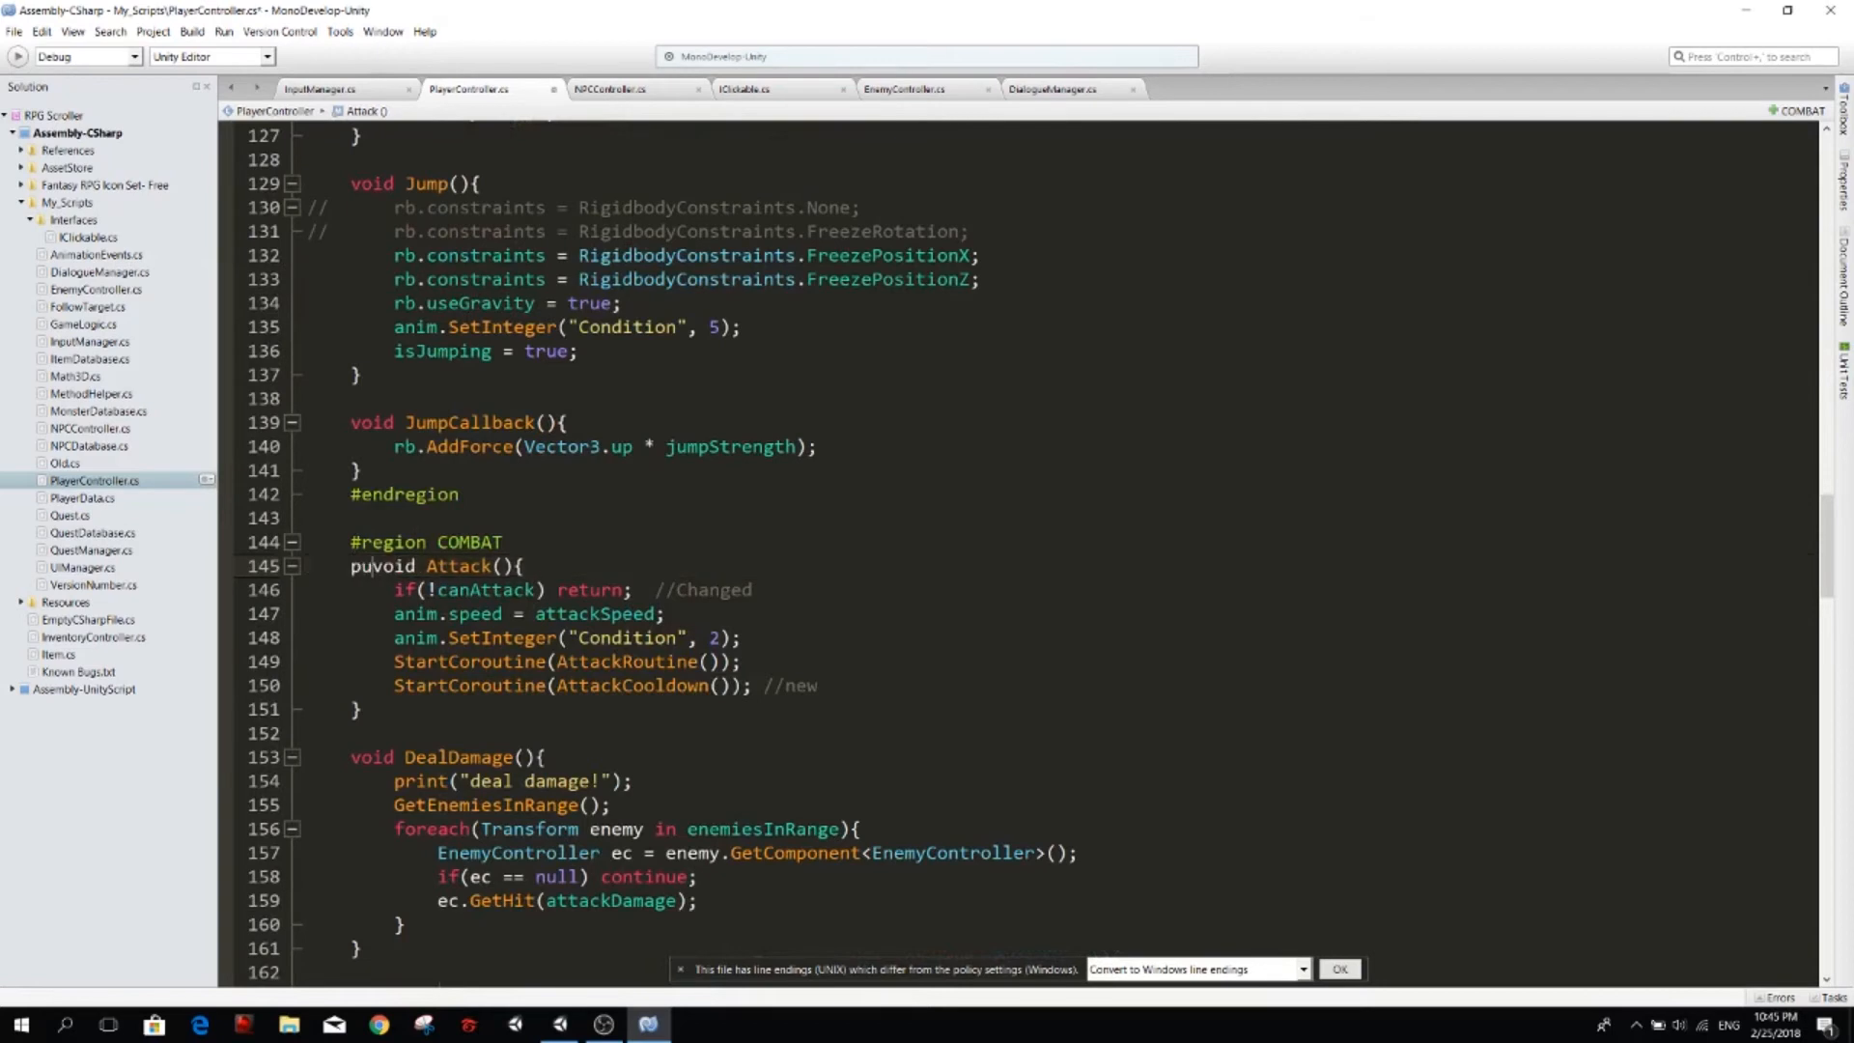
text(lic)
click(348, 89)
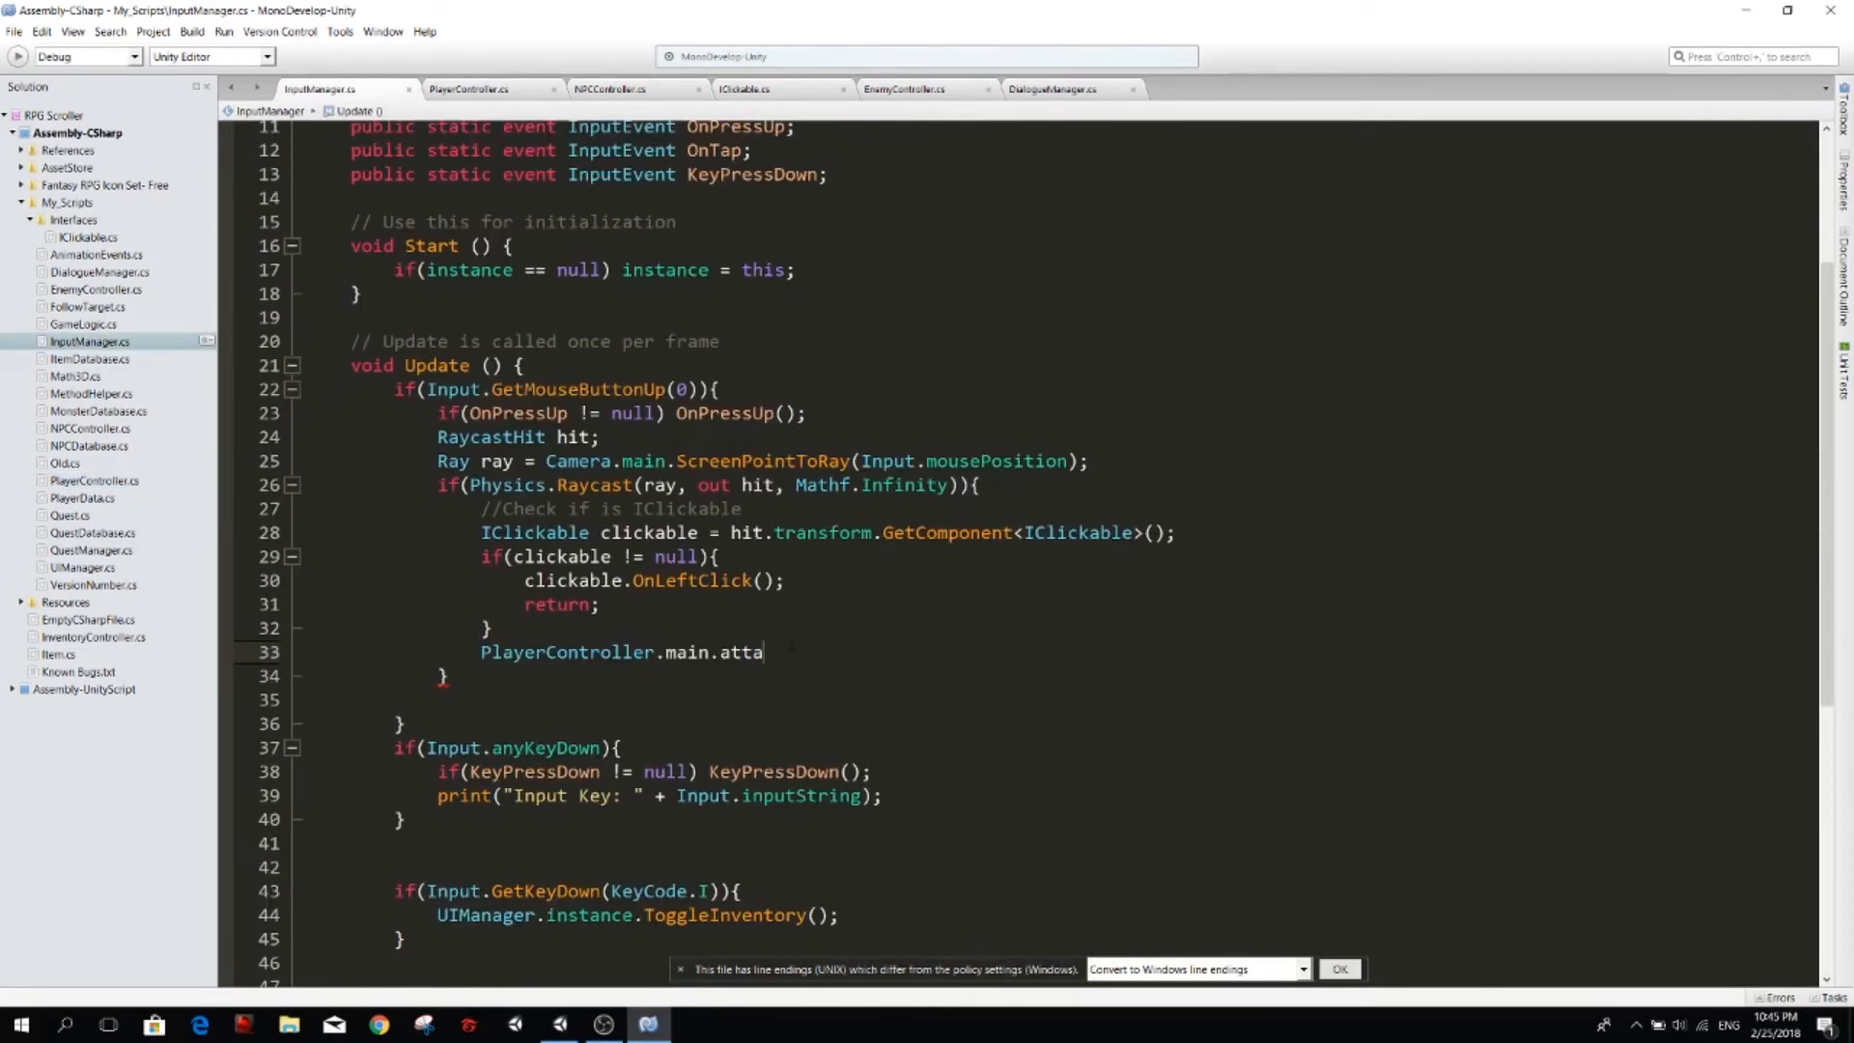
key(BackSpace)
key(BackSpace)
key(BackSpace)
text(tta)
key(Return)
text(();)
ctrl+click(751, 653)
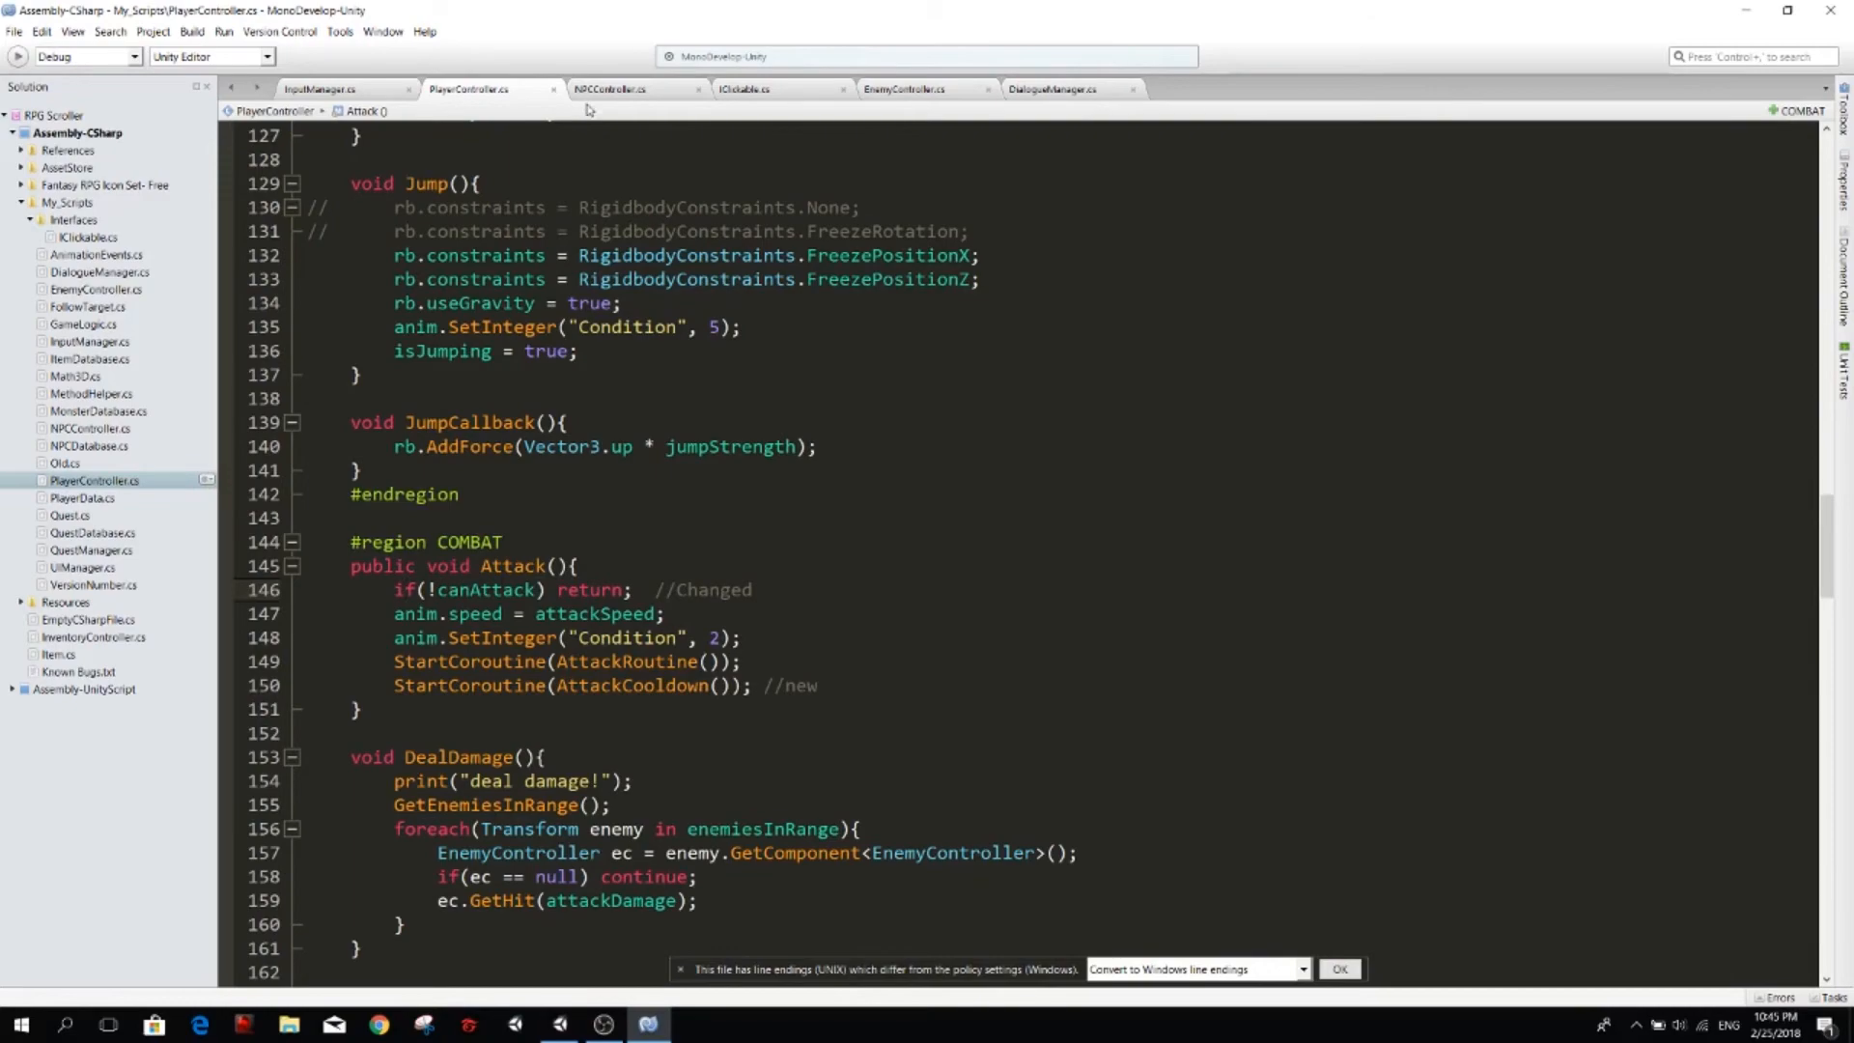
scroll(420, 608, down, 2)
scroll(435, 616, down, 6)
scroll(462, 634, down, 4)
scroll(461, 635, down, 3)
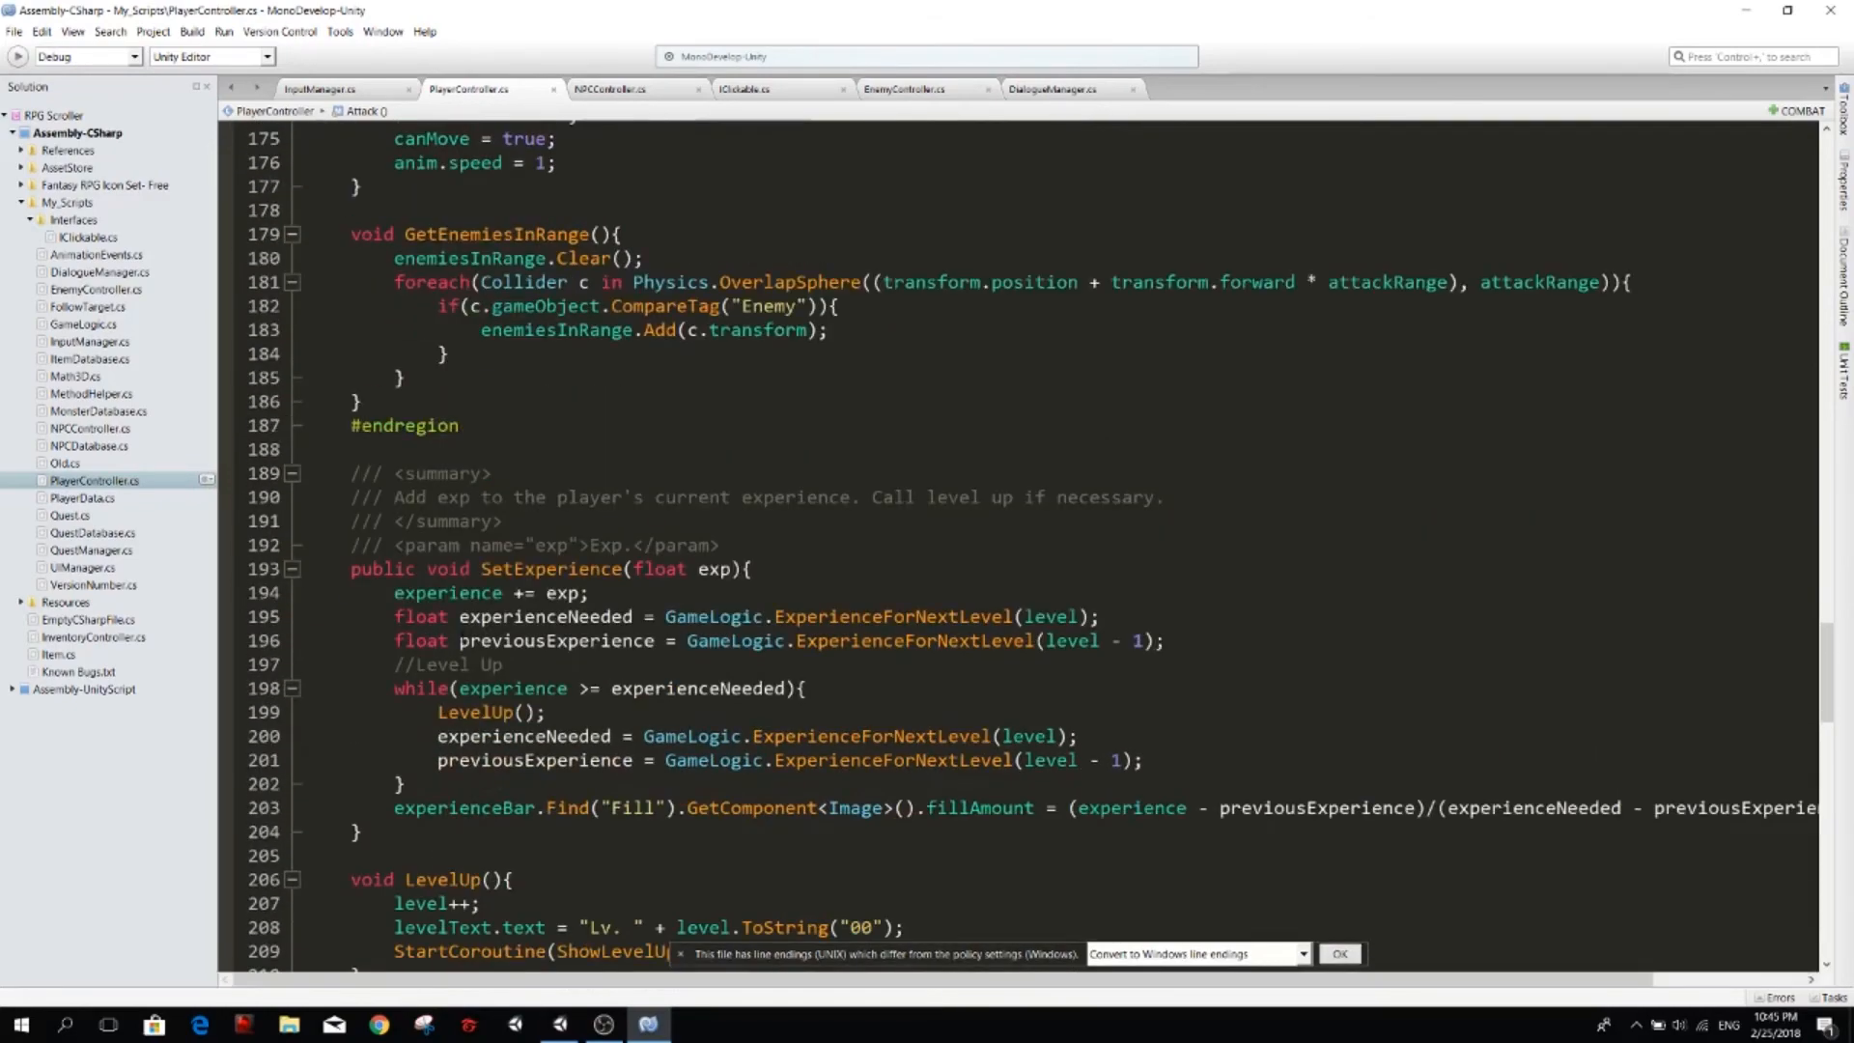
scroll(462, 635, up, 3)
scroll(463, 634, up, 6)
scroll(463, 634, up, 3)
scroll(462, 634, up, 5)
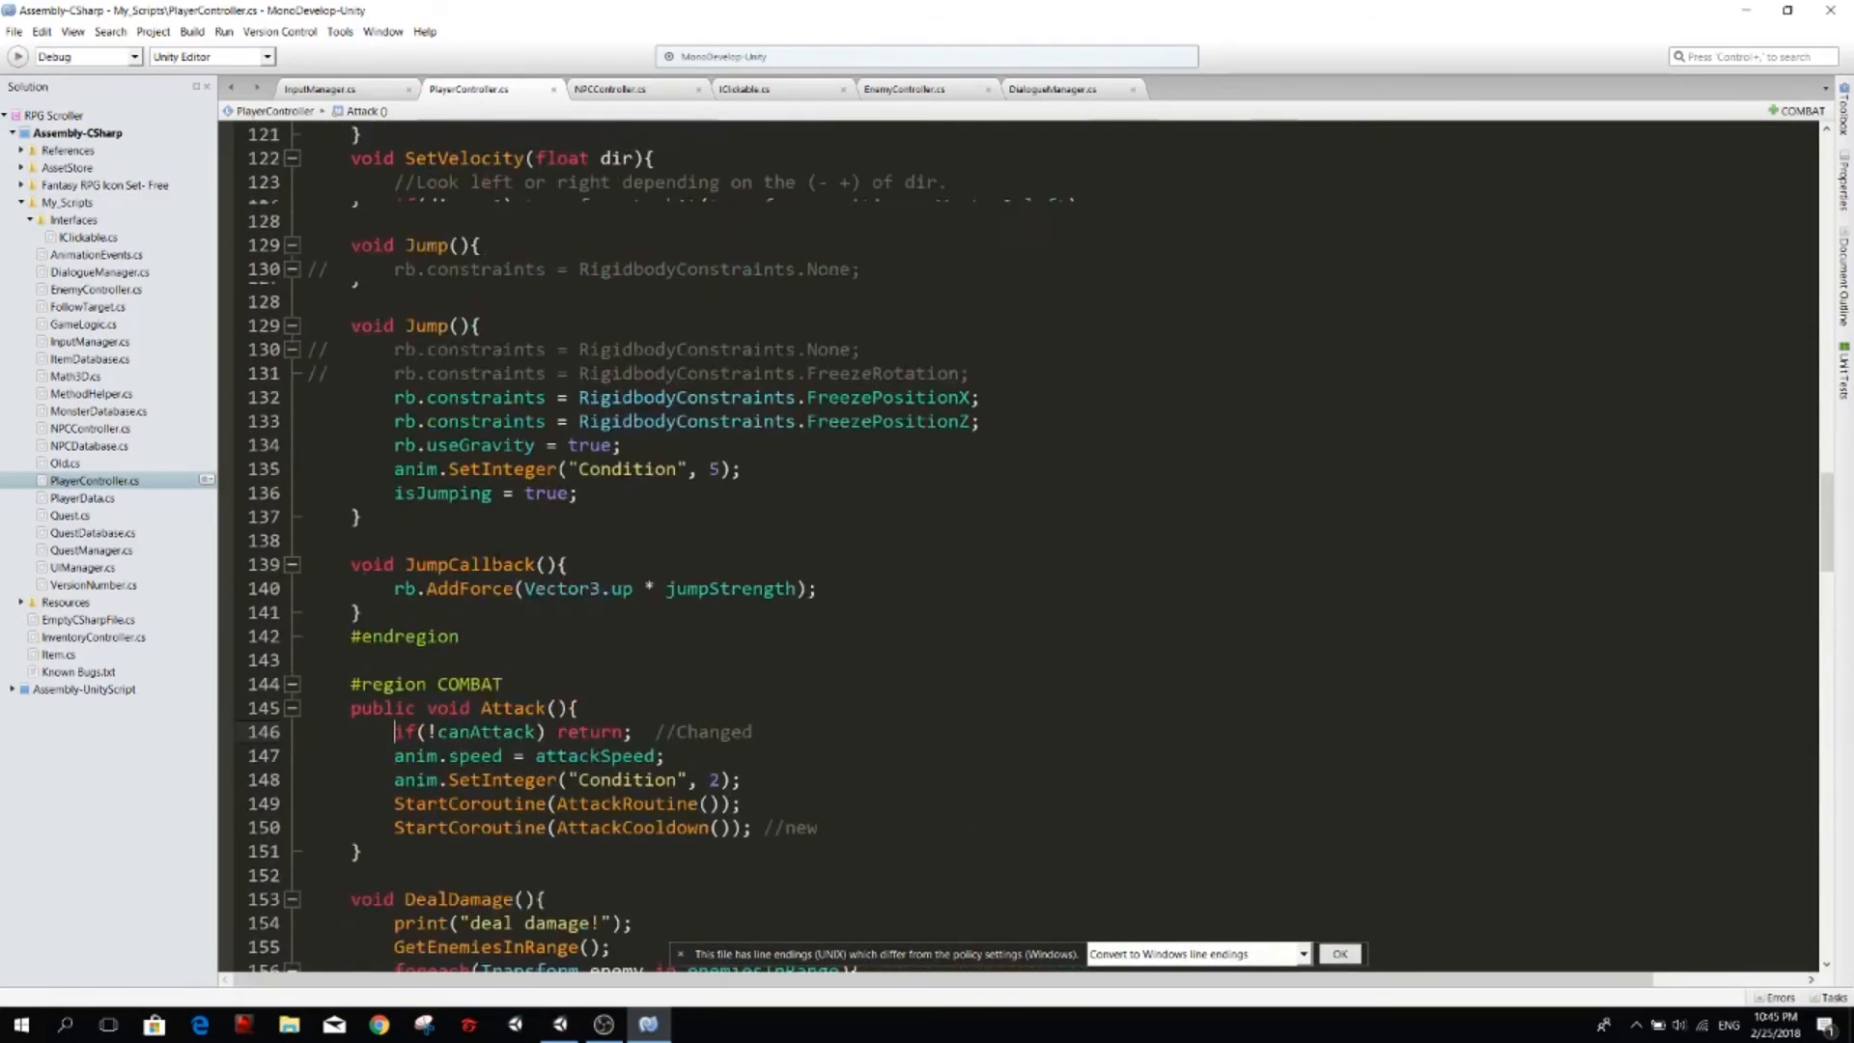
scroll(461, 634, up, 6)
scroll(463, 635, up, 4)
scroll(462, 634, up, 8)
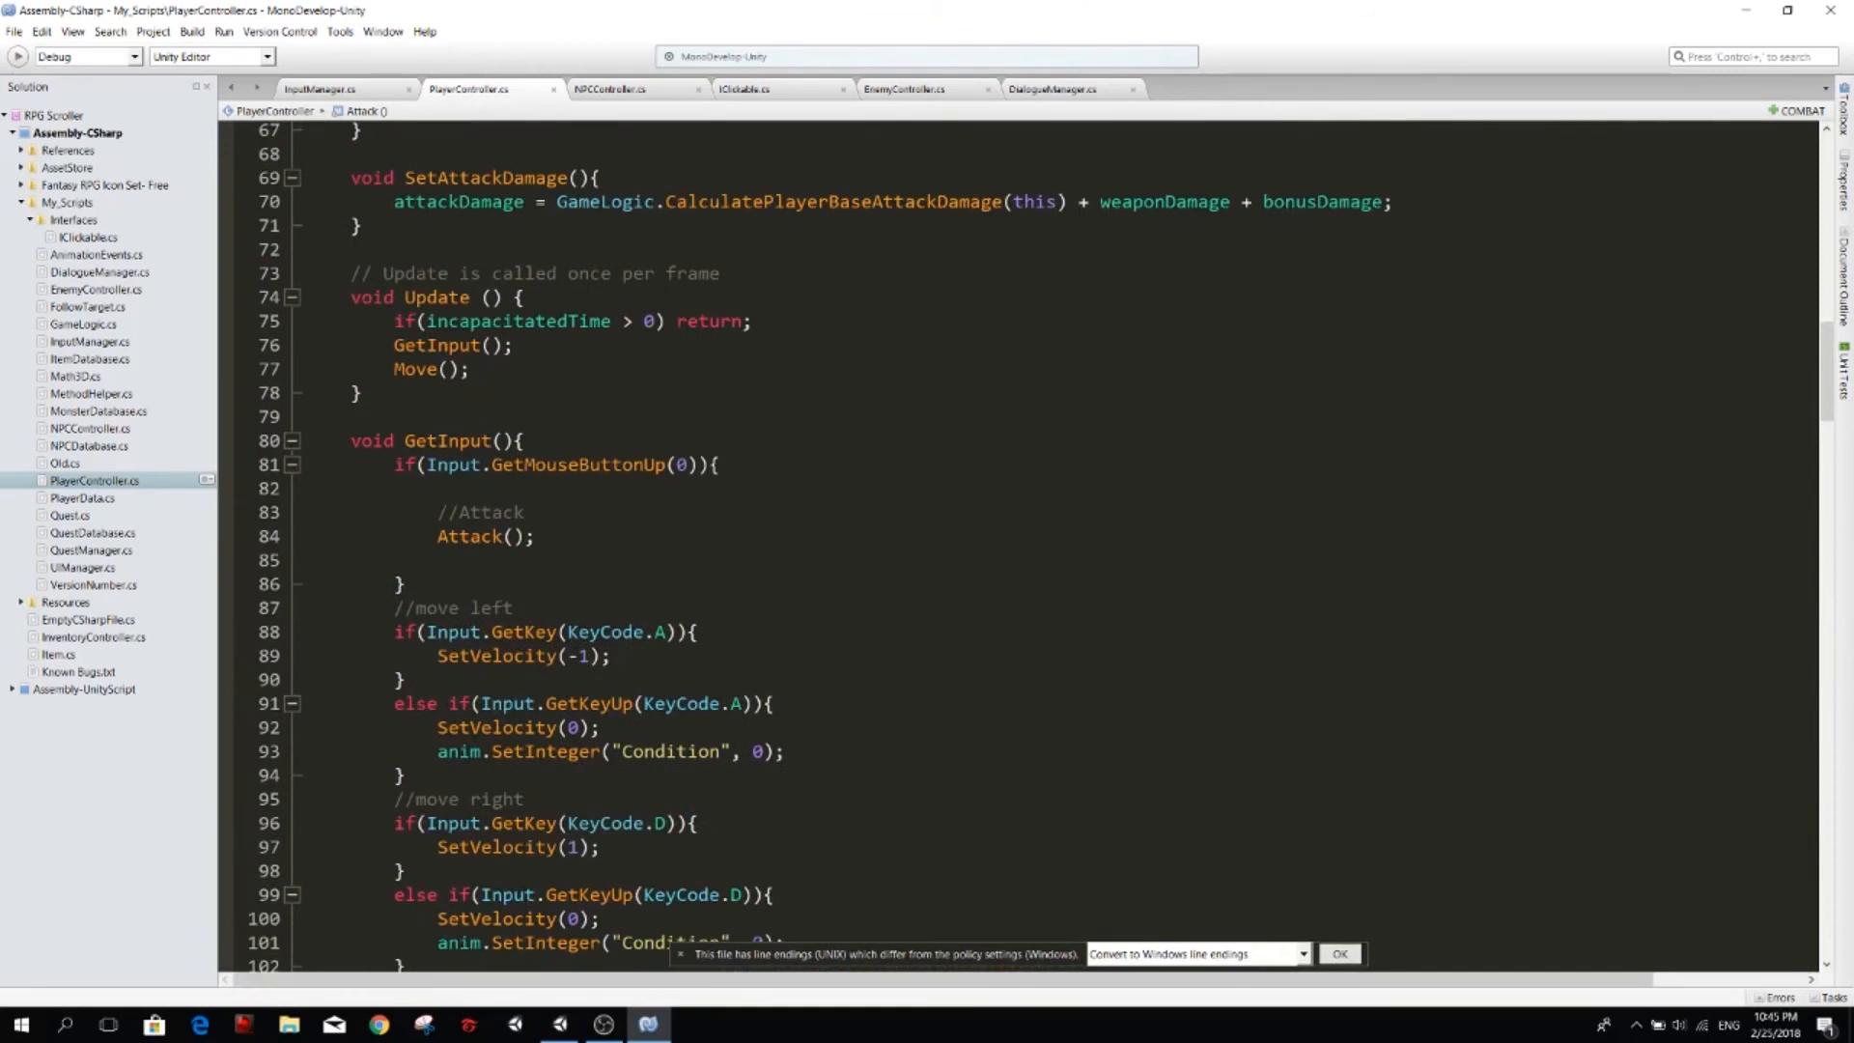
Remove the //Attack comment and Attack() call from GetInput's mouse-up block, save, and start the game in Unity.
drag(437, 511, 308, 560)
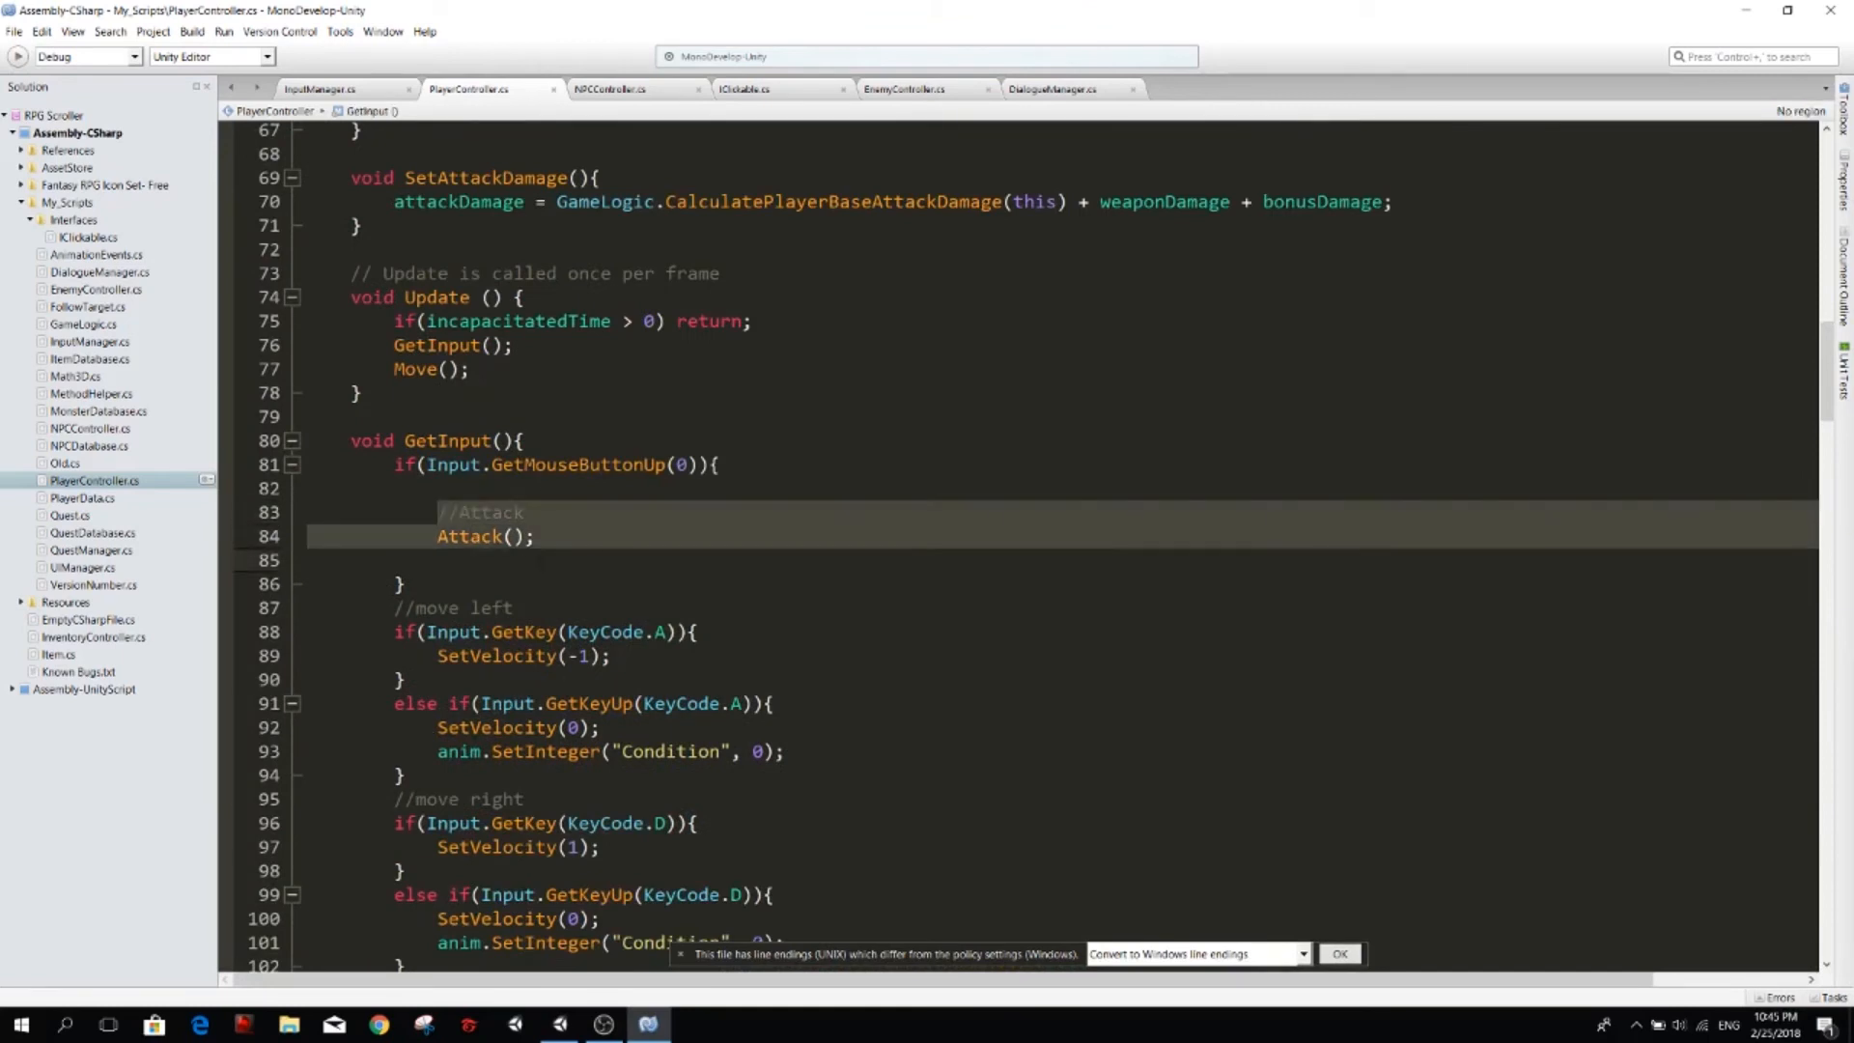
key(BackSpace)
key(BackSpace)
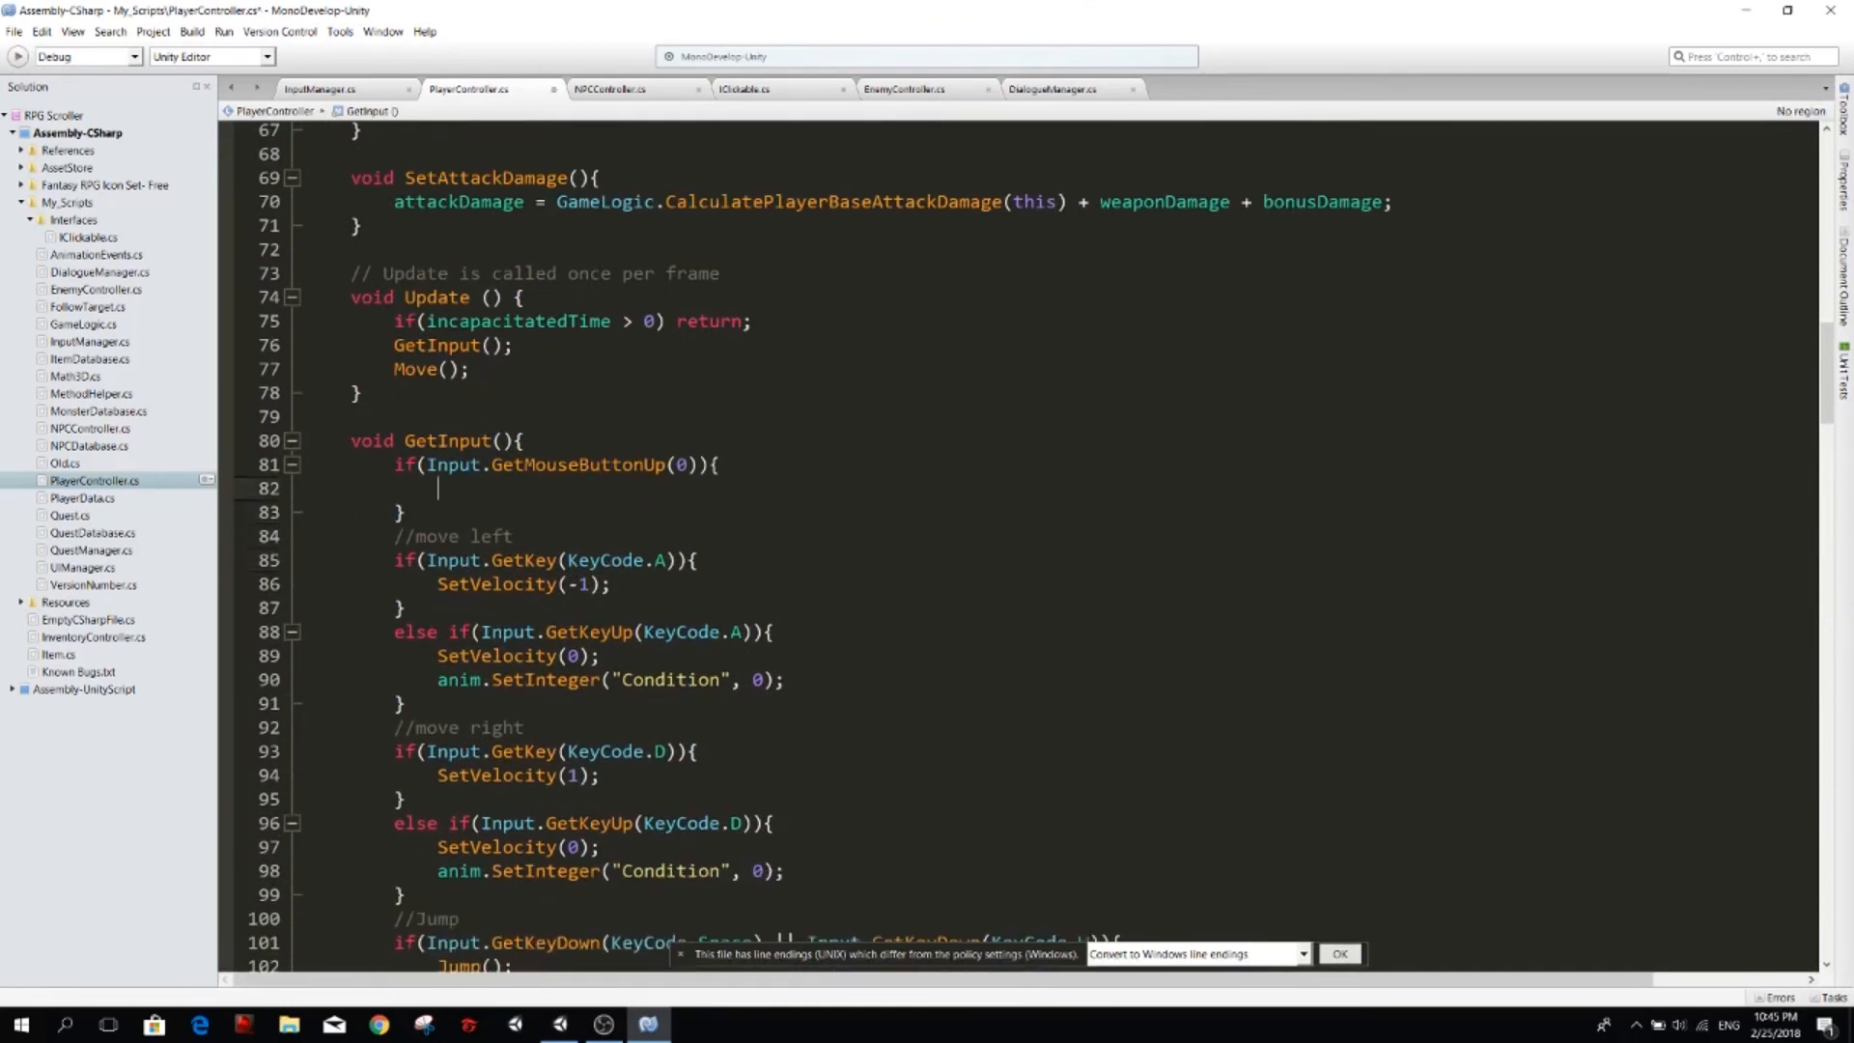
key(ctrl+s)
key(alt+Tab)
click(894, 53)
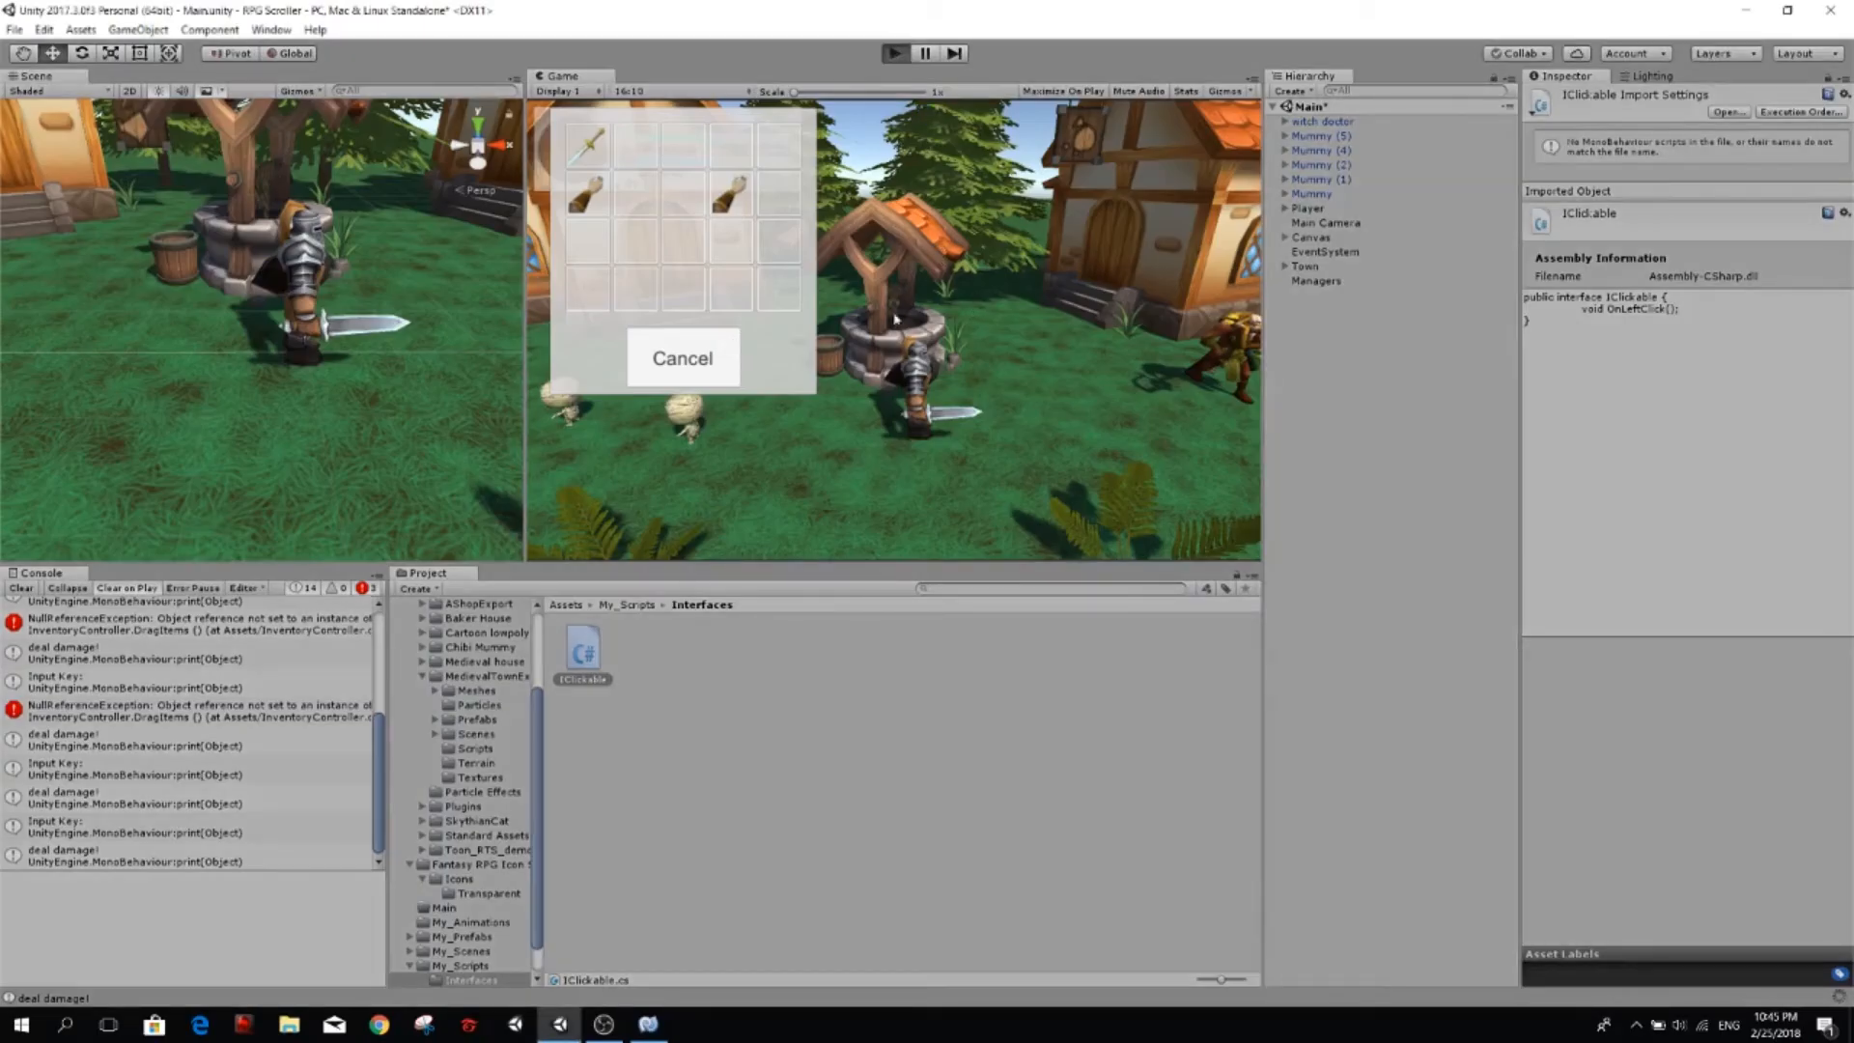
Attack once, walk right, open and cancel the NPC's Mummies Everywhere quest, then return to InputManager.
click(987, 306)
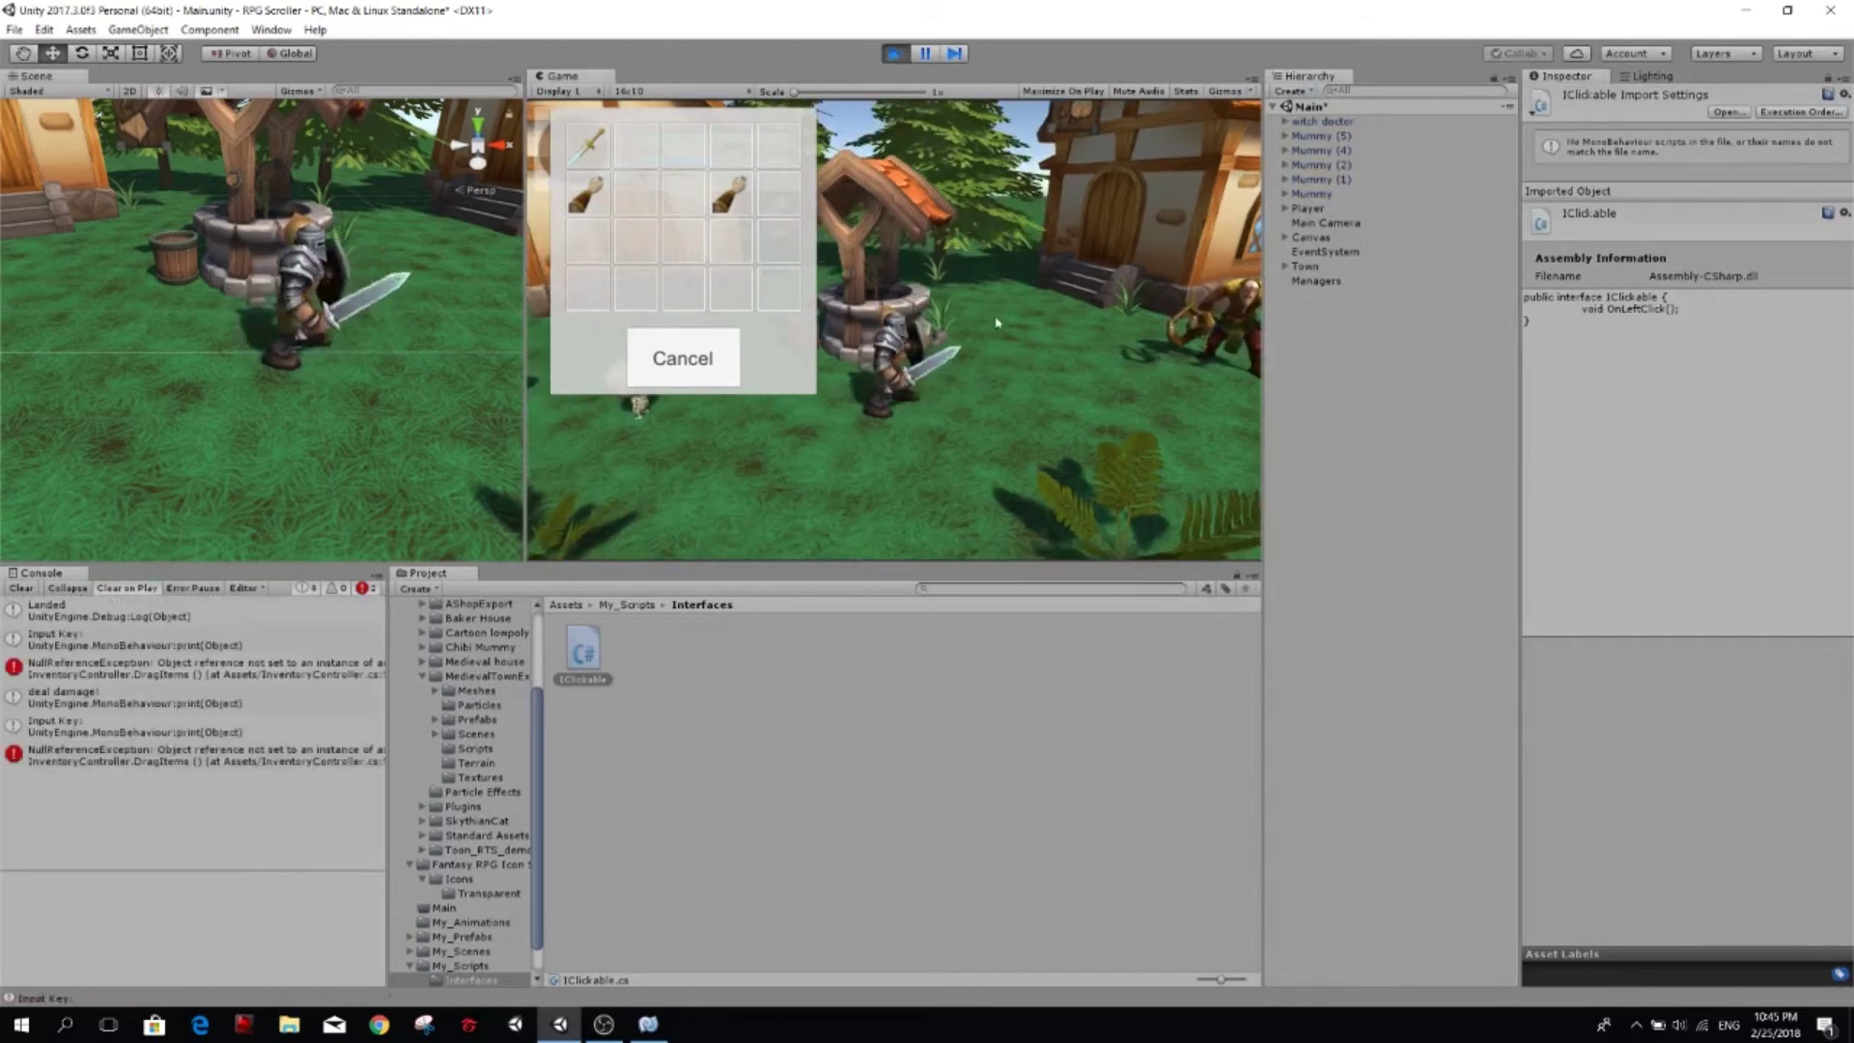
key(d)
click(1160, 321)
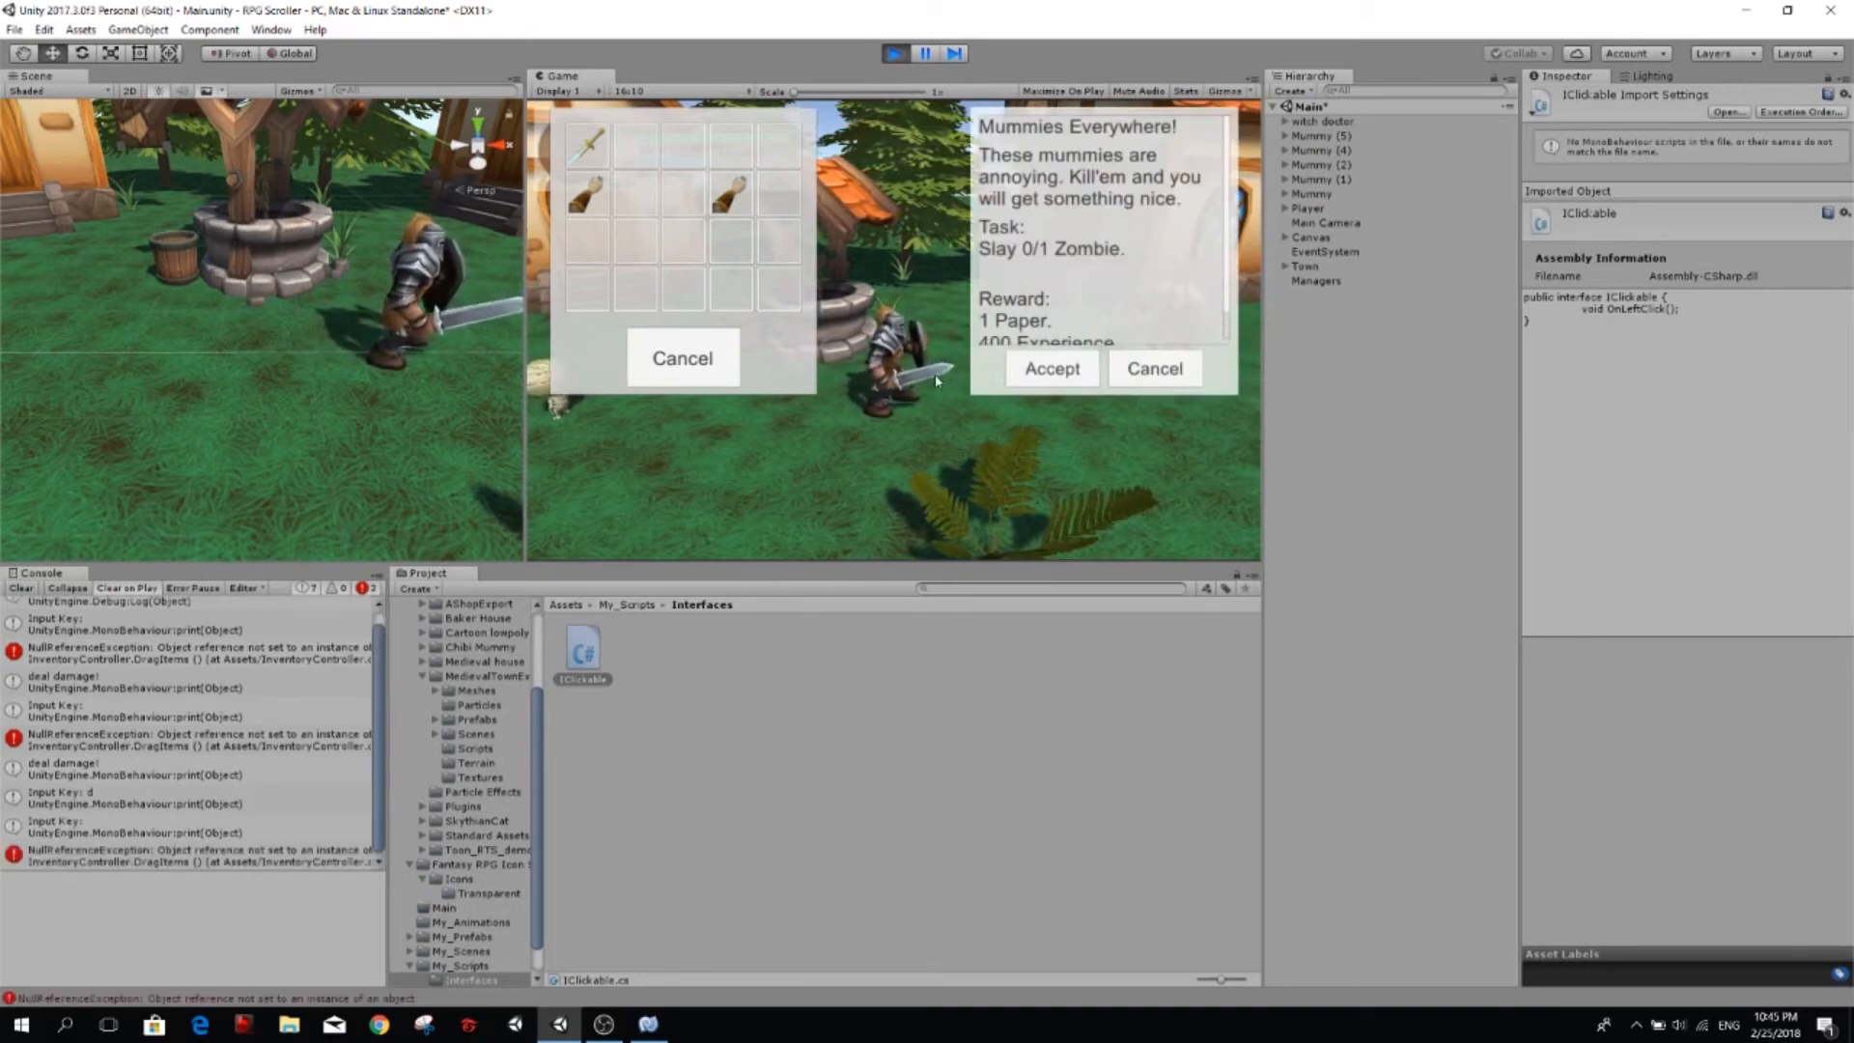
click(1154, 369)
key(alt+Tab)
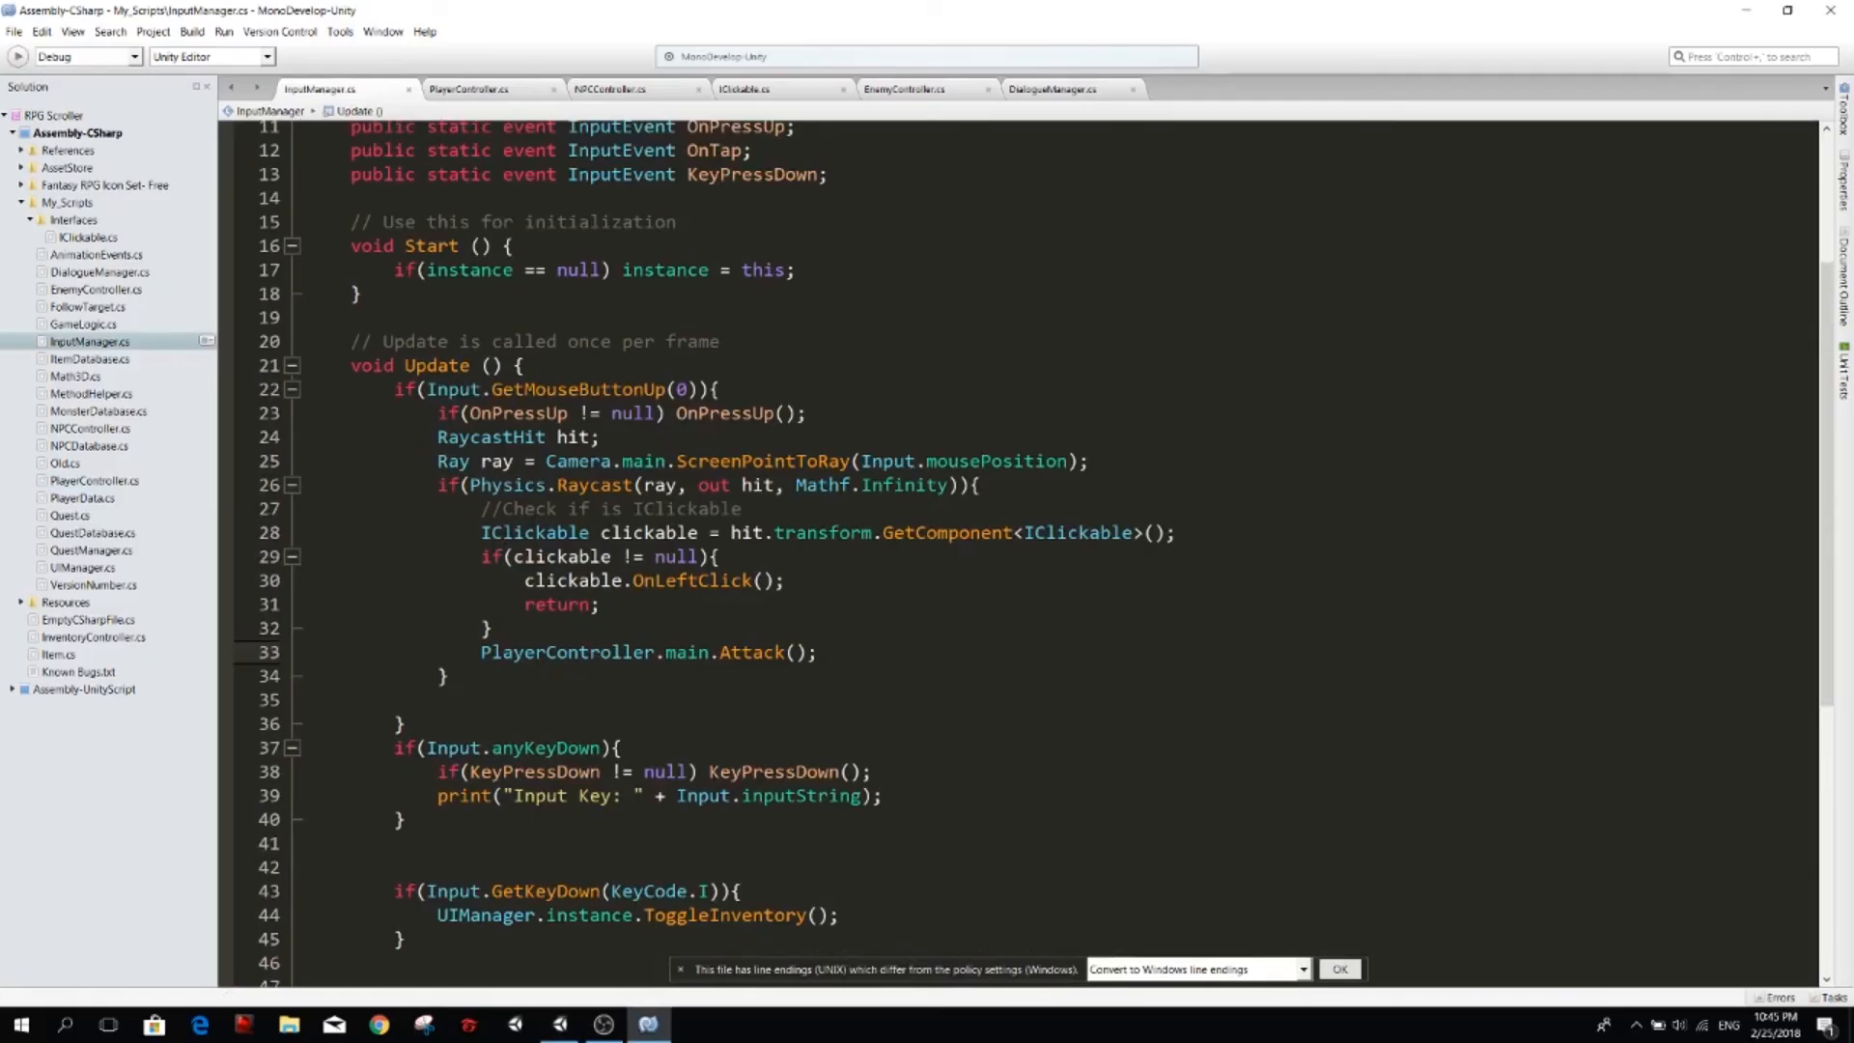
Wrap PlayerController.main.Attack() in an else block after the clickable null check.
key(Up)
key(Up)
key(Up)
key(Down)
key(Down)
key(Down)
key(End)
key(shift+Home)
key(Left)
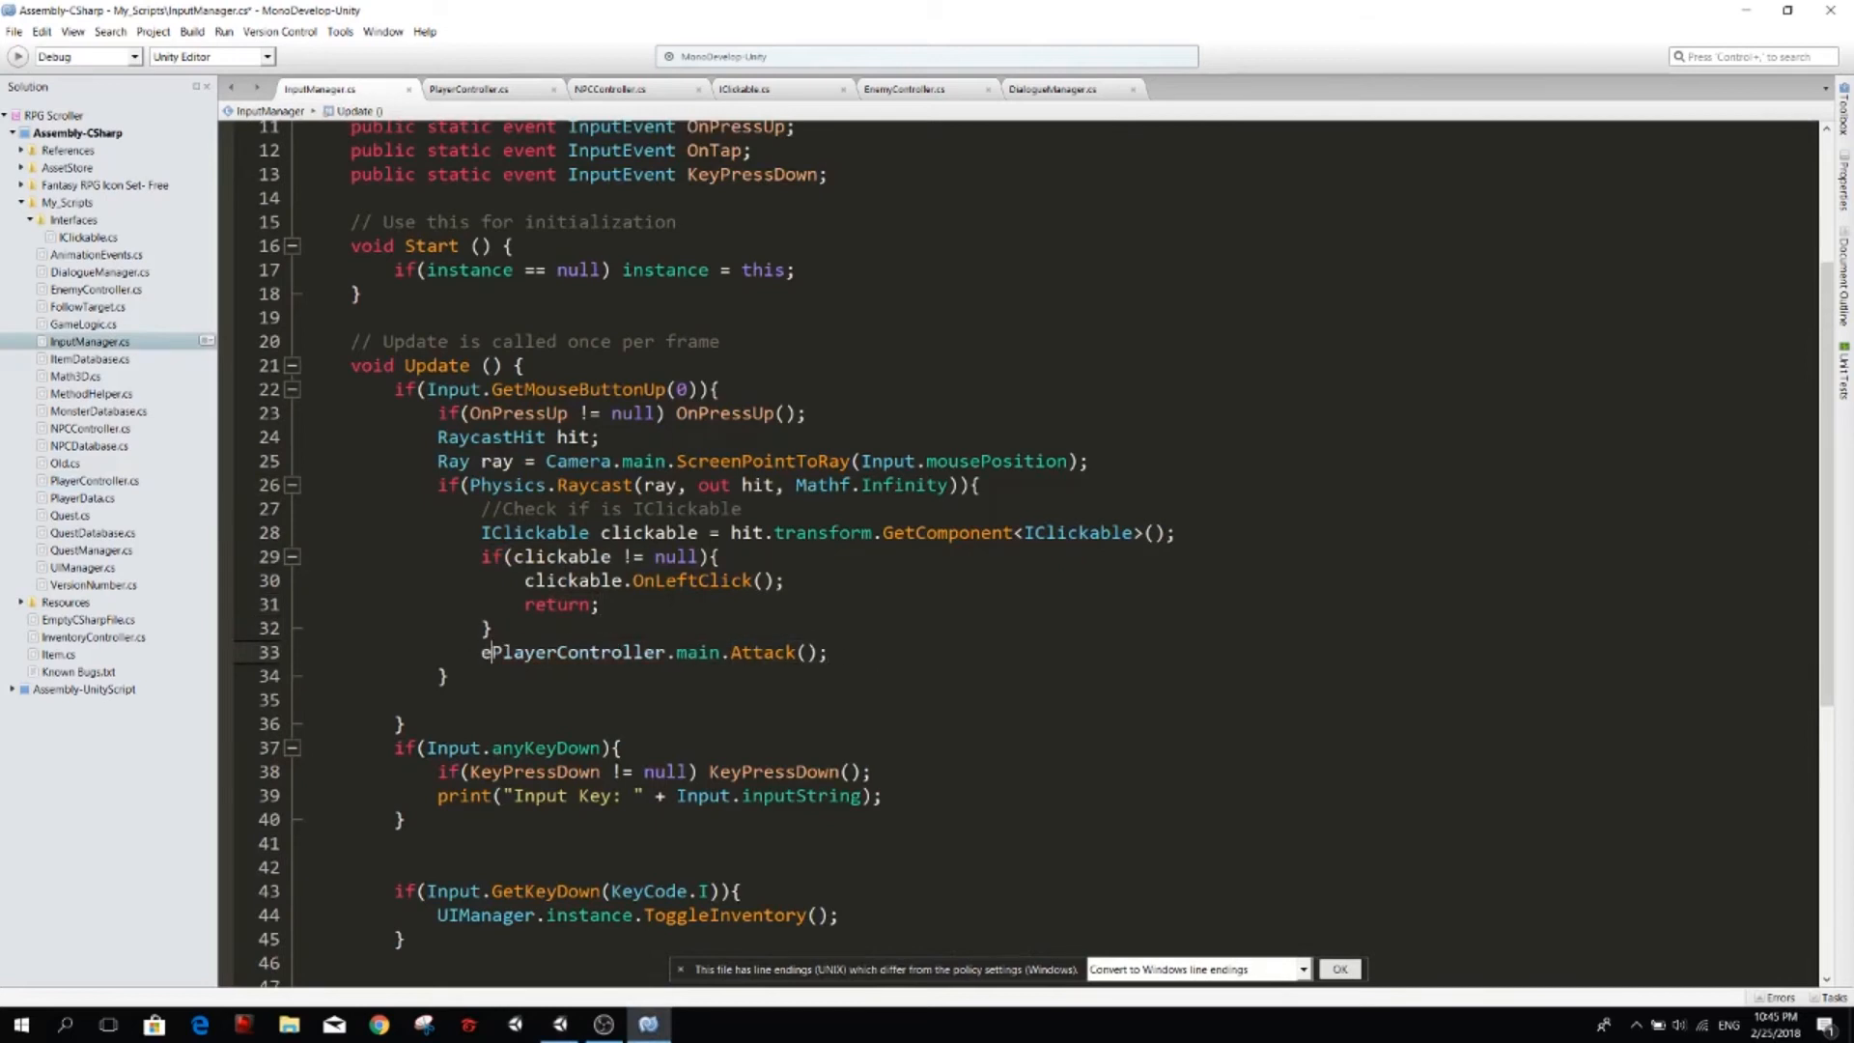
text(lse {)
key(Return)
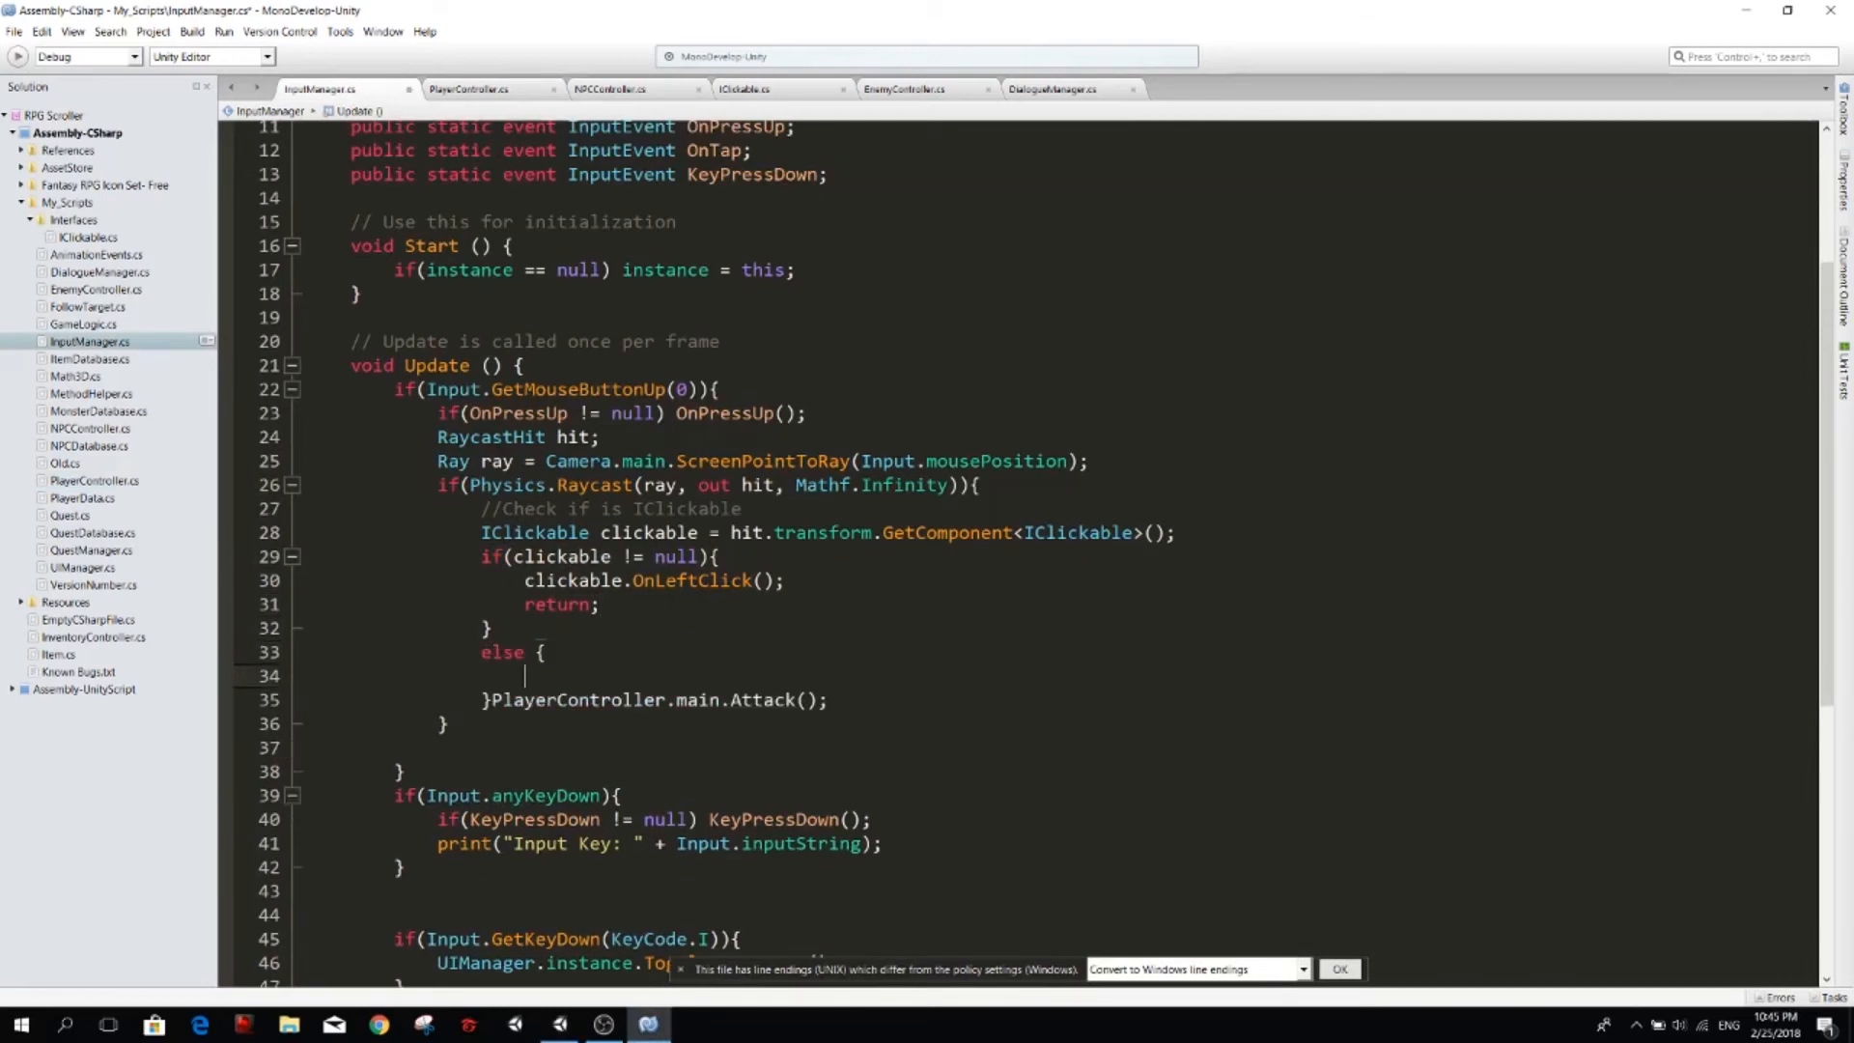
key(shift+End)
key(ctrl+x)
key(Up)
key(ctrl+v)
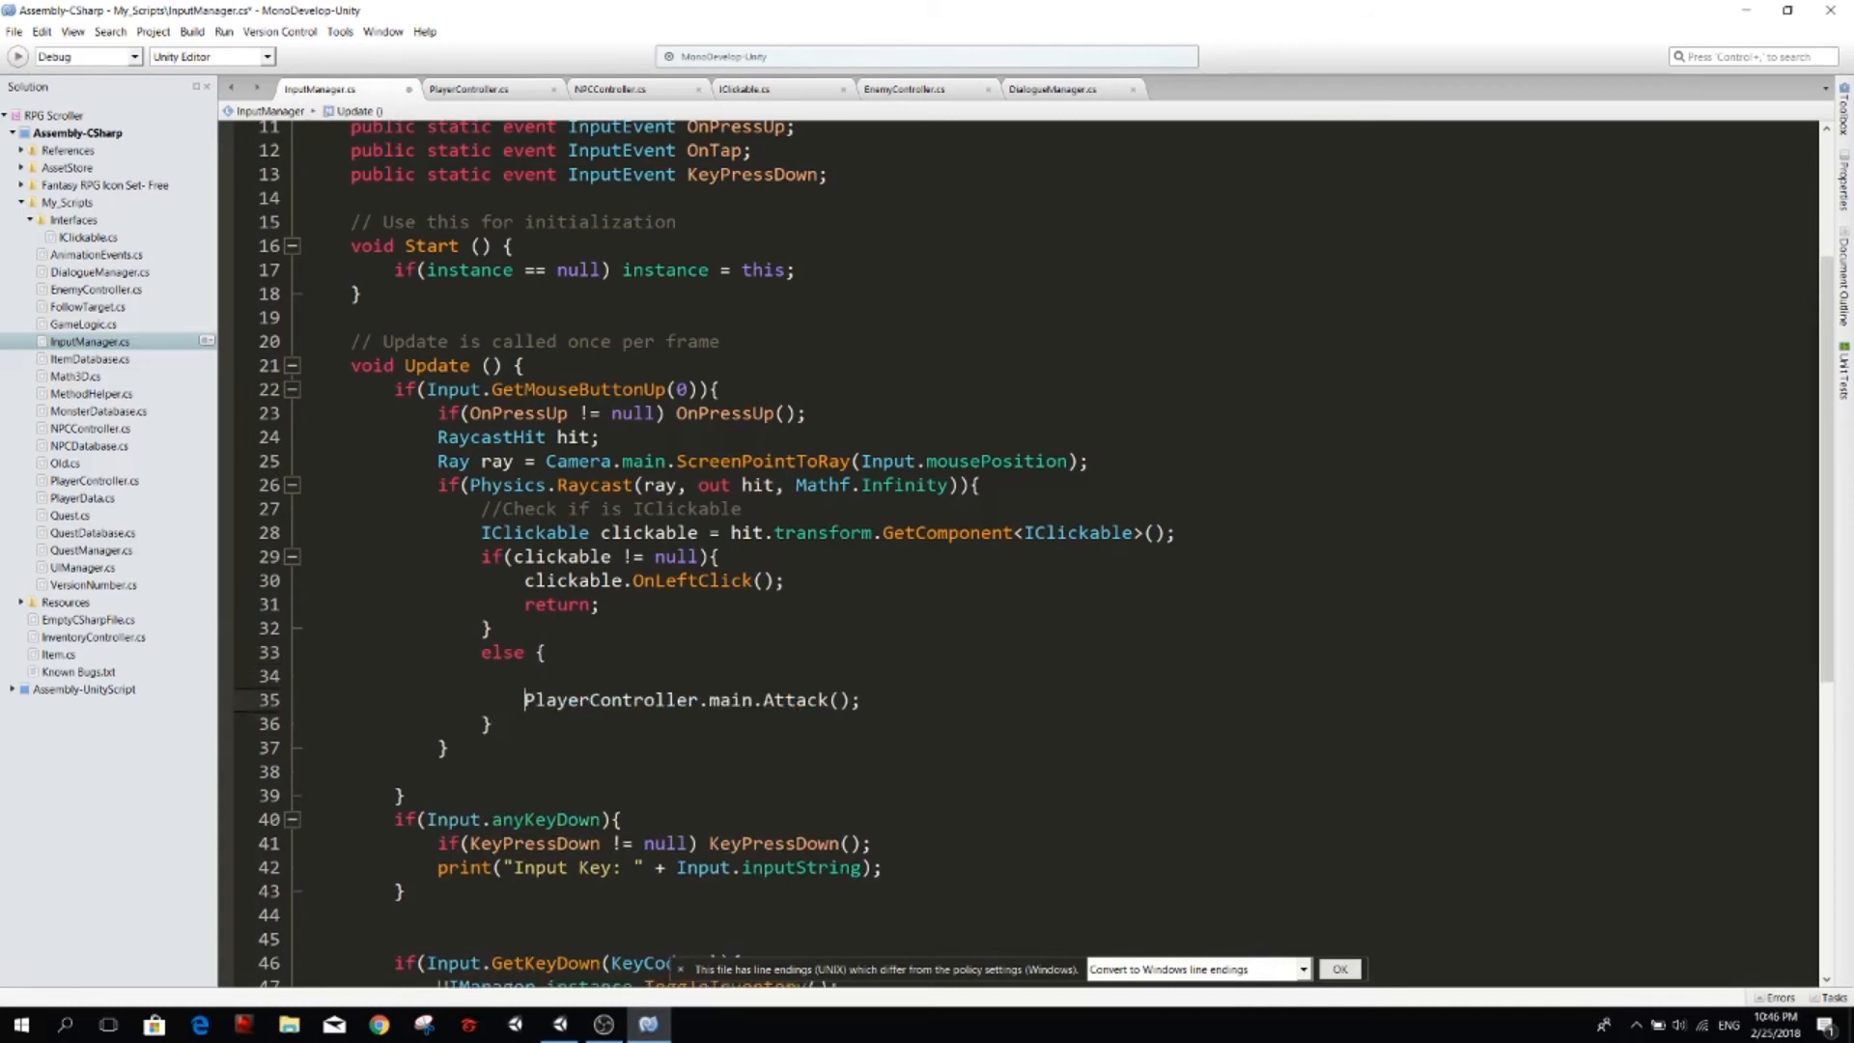
Delete the return; statement from the IClickable branch and its empty line, then switch to Unity to test.
drag(509, 556, 689, 556)
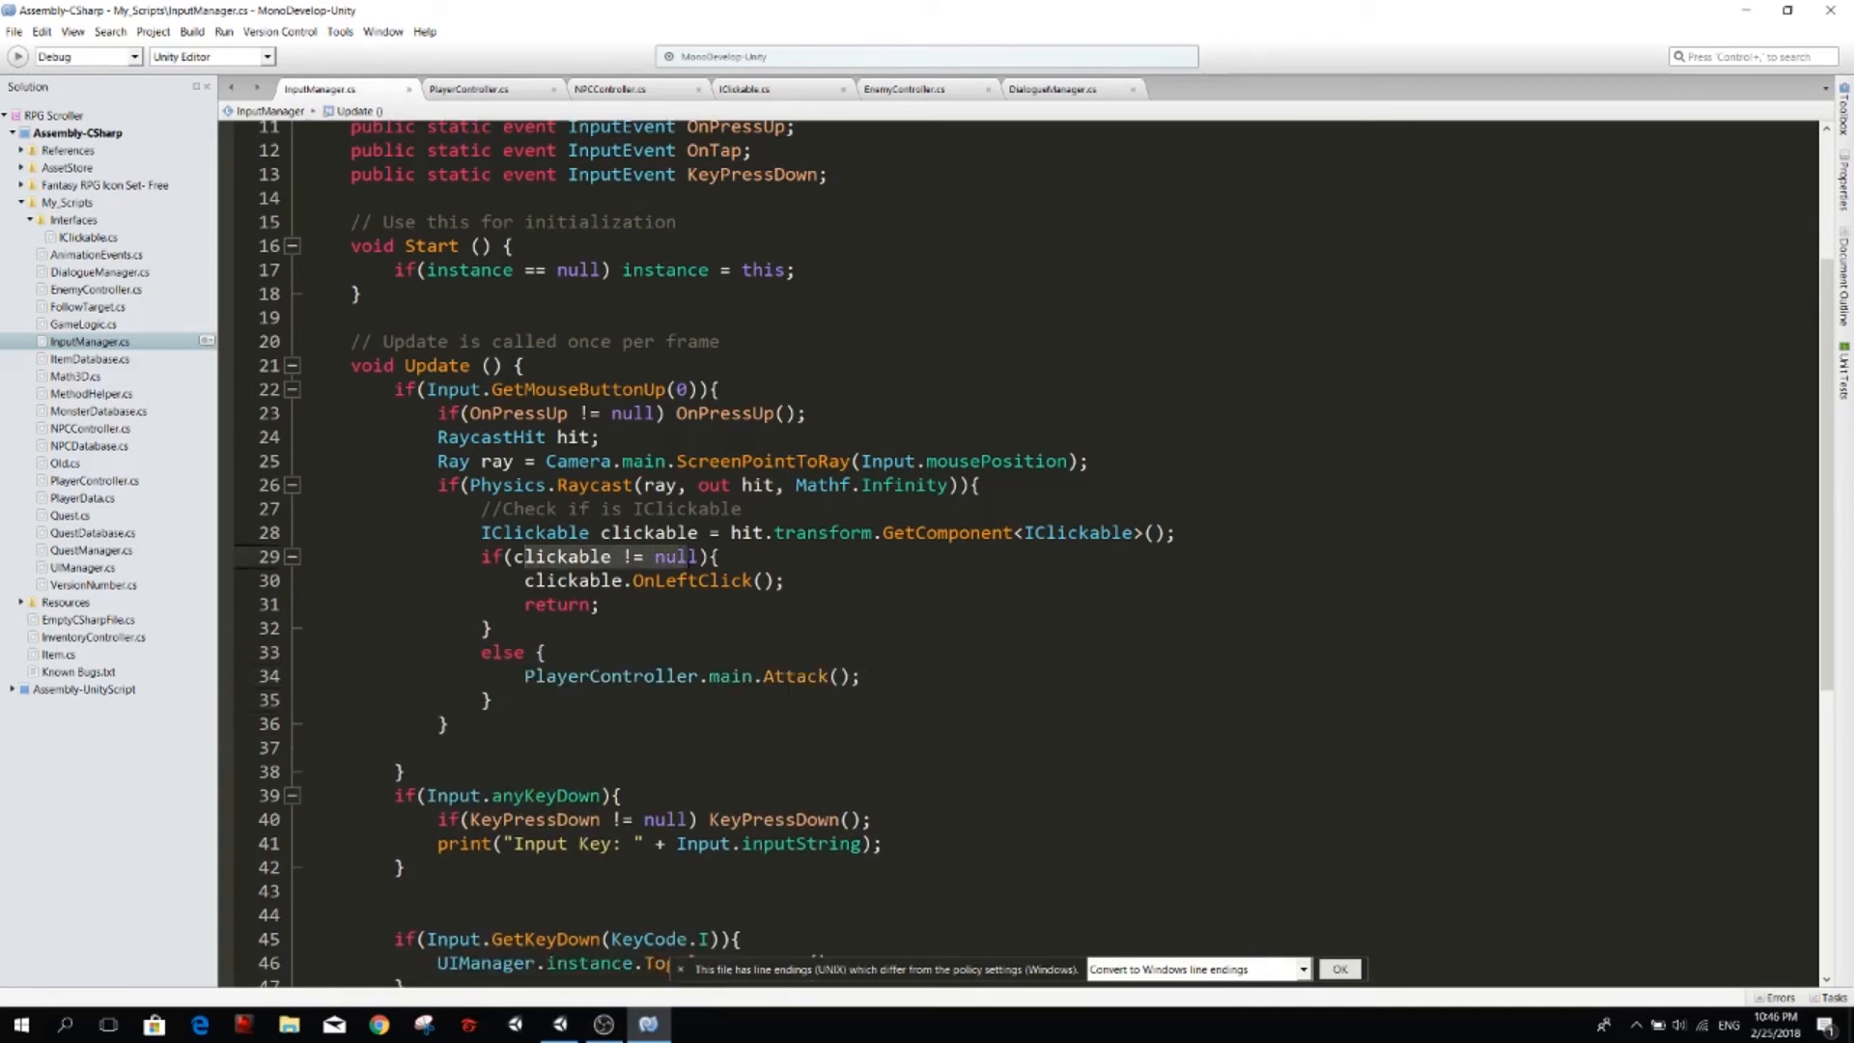
key(Down)
key(Home)
key(shift+End)
key(shift+Down)
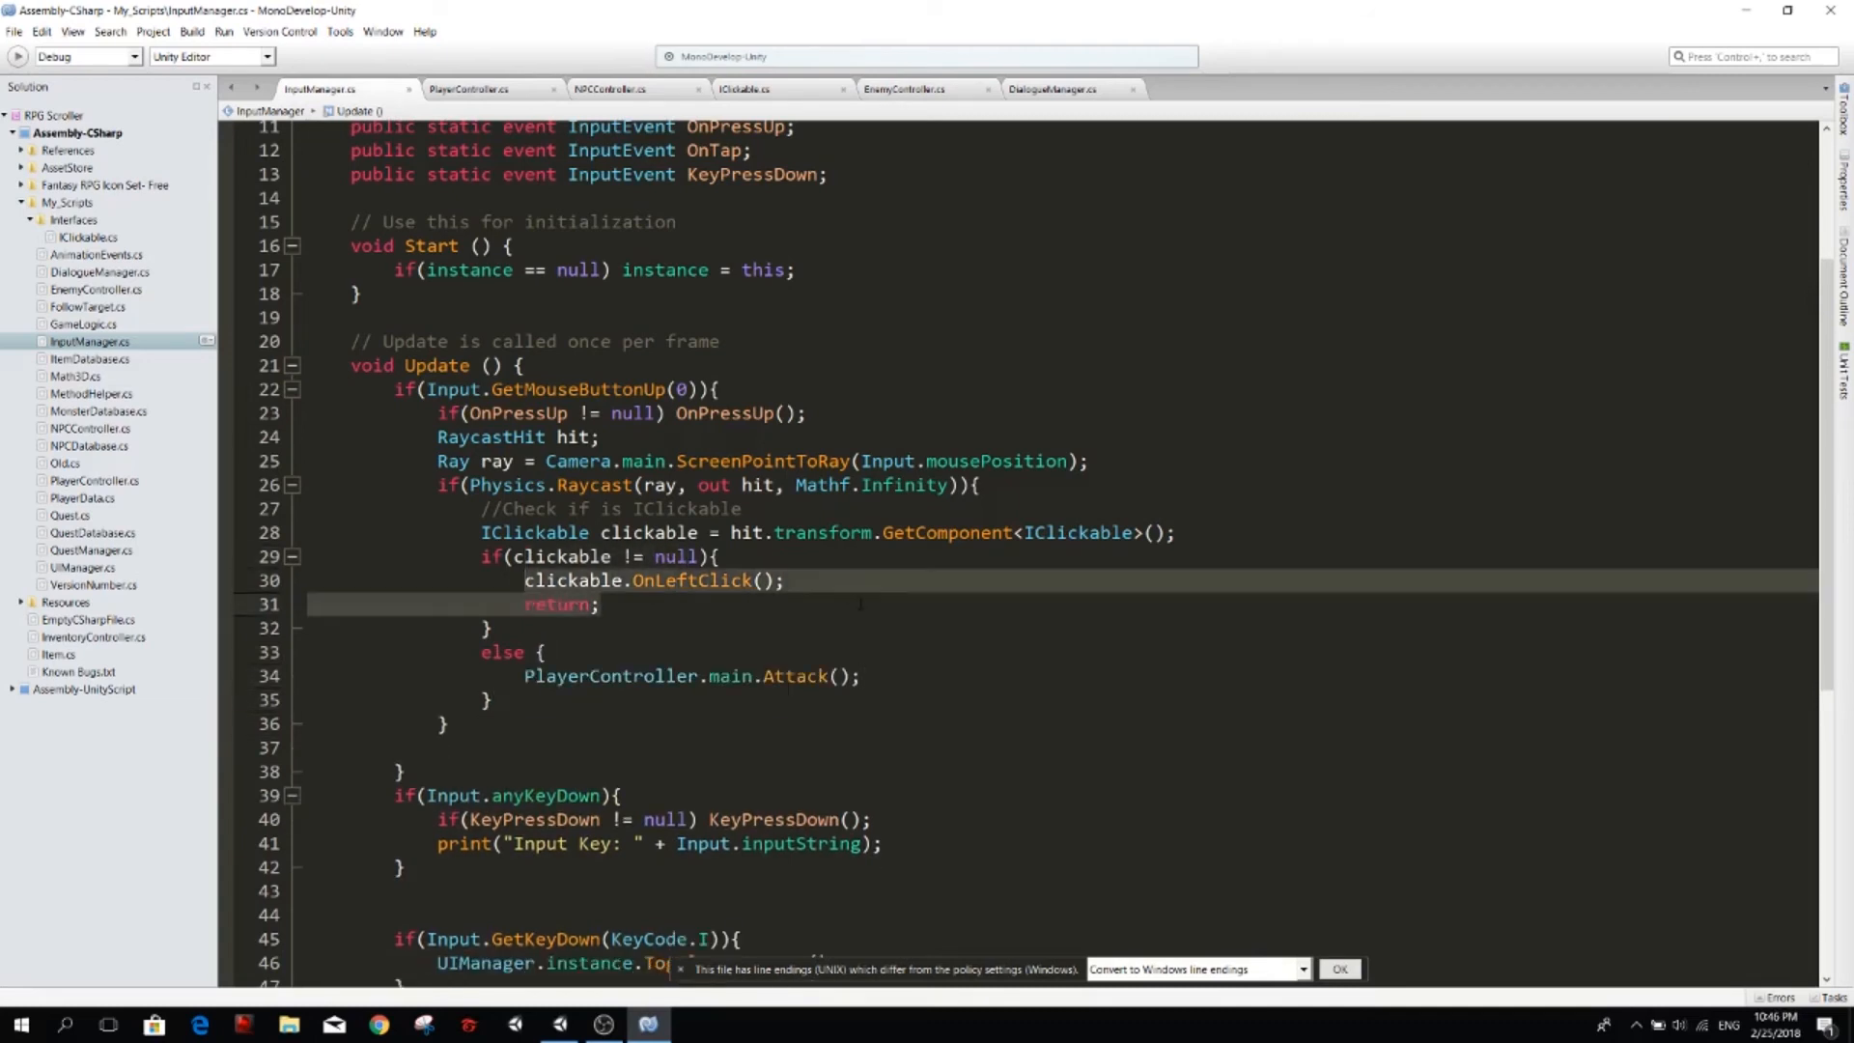
key(Down)
key(Down)
key(Down)
key(Down)
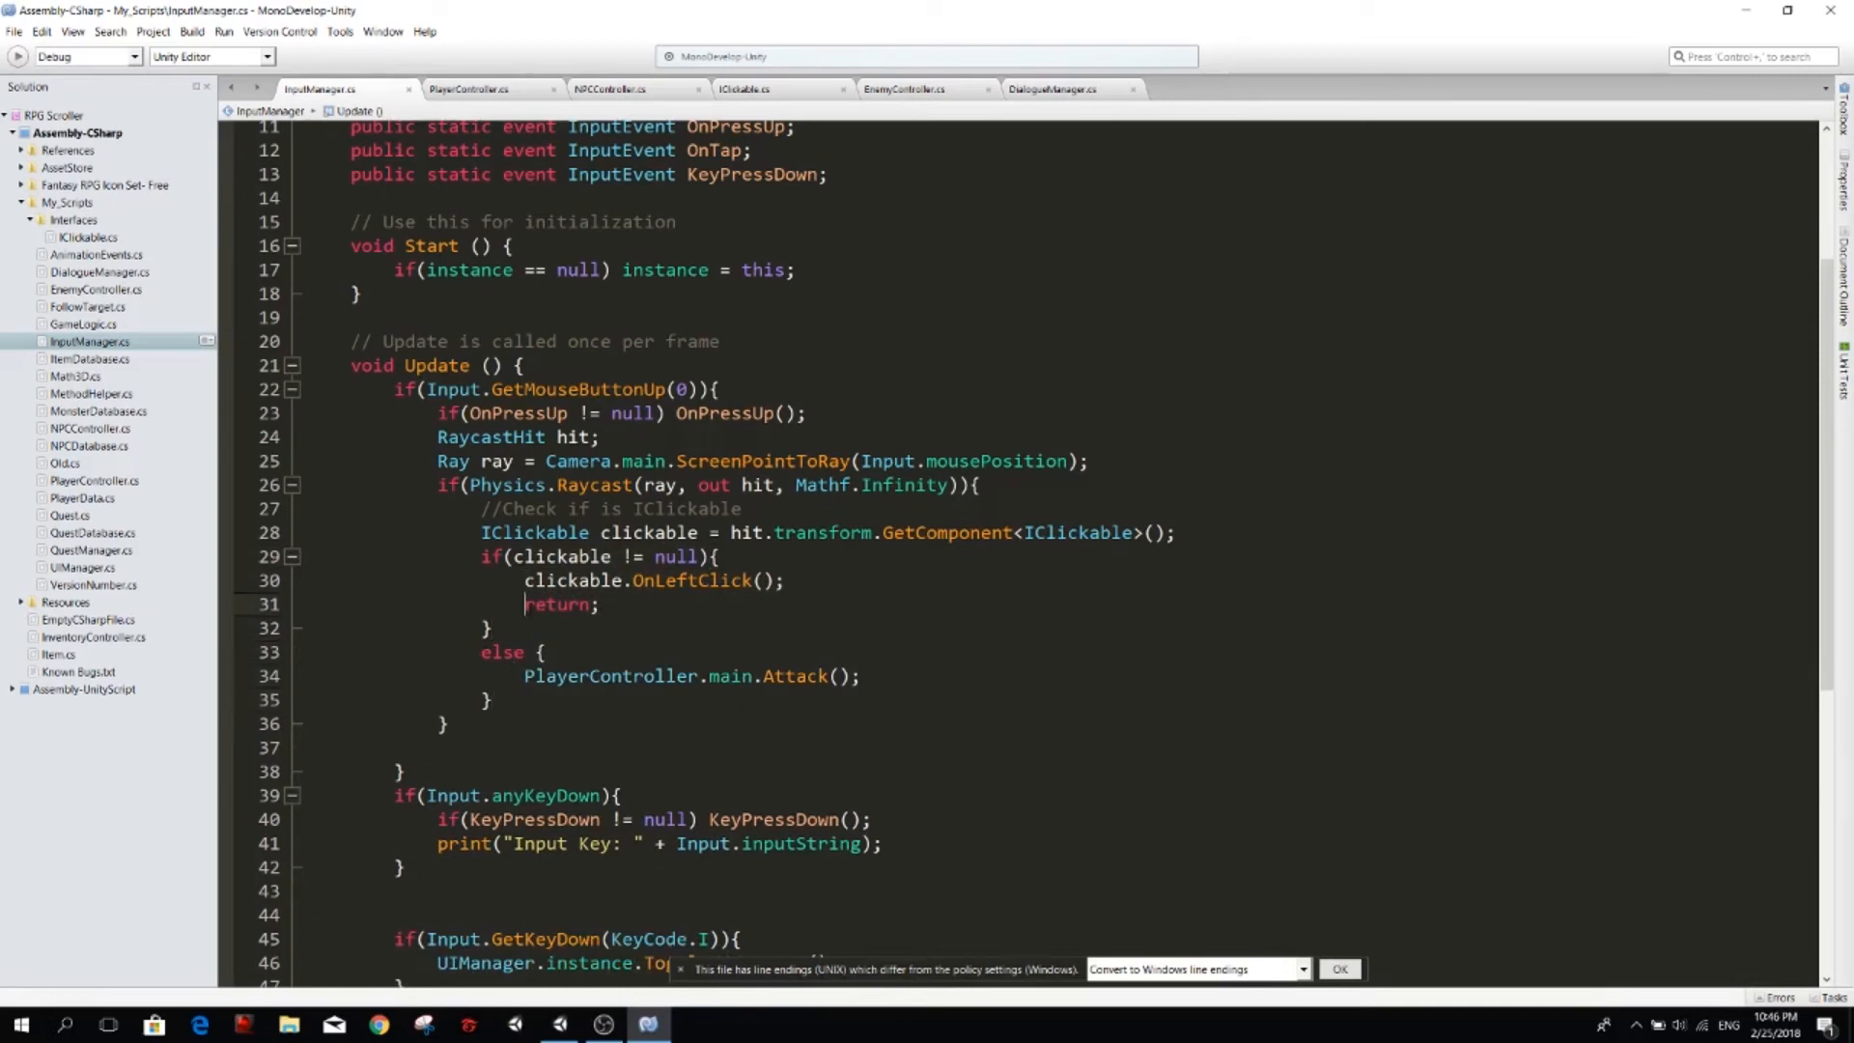
drag(524, 603, 667, 607)
key(BackSpace)
key(BackSpace)
key(BackSpace)
key(BackSpace)
key(Down)
key(Down)
key(Down)
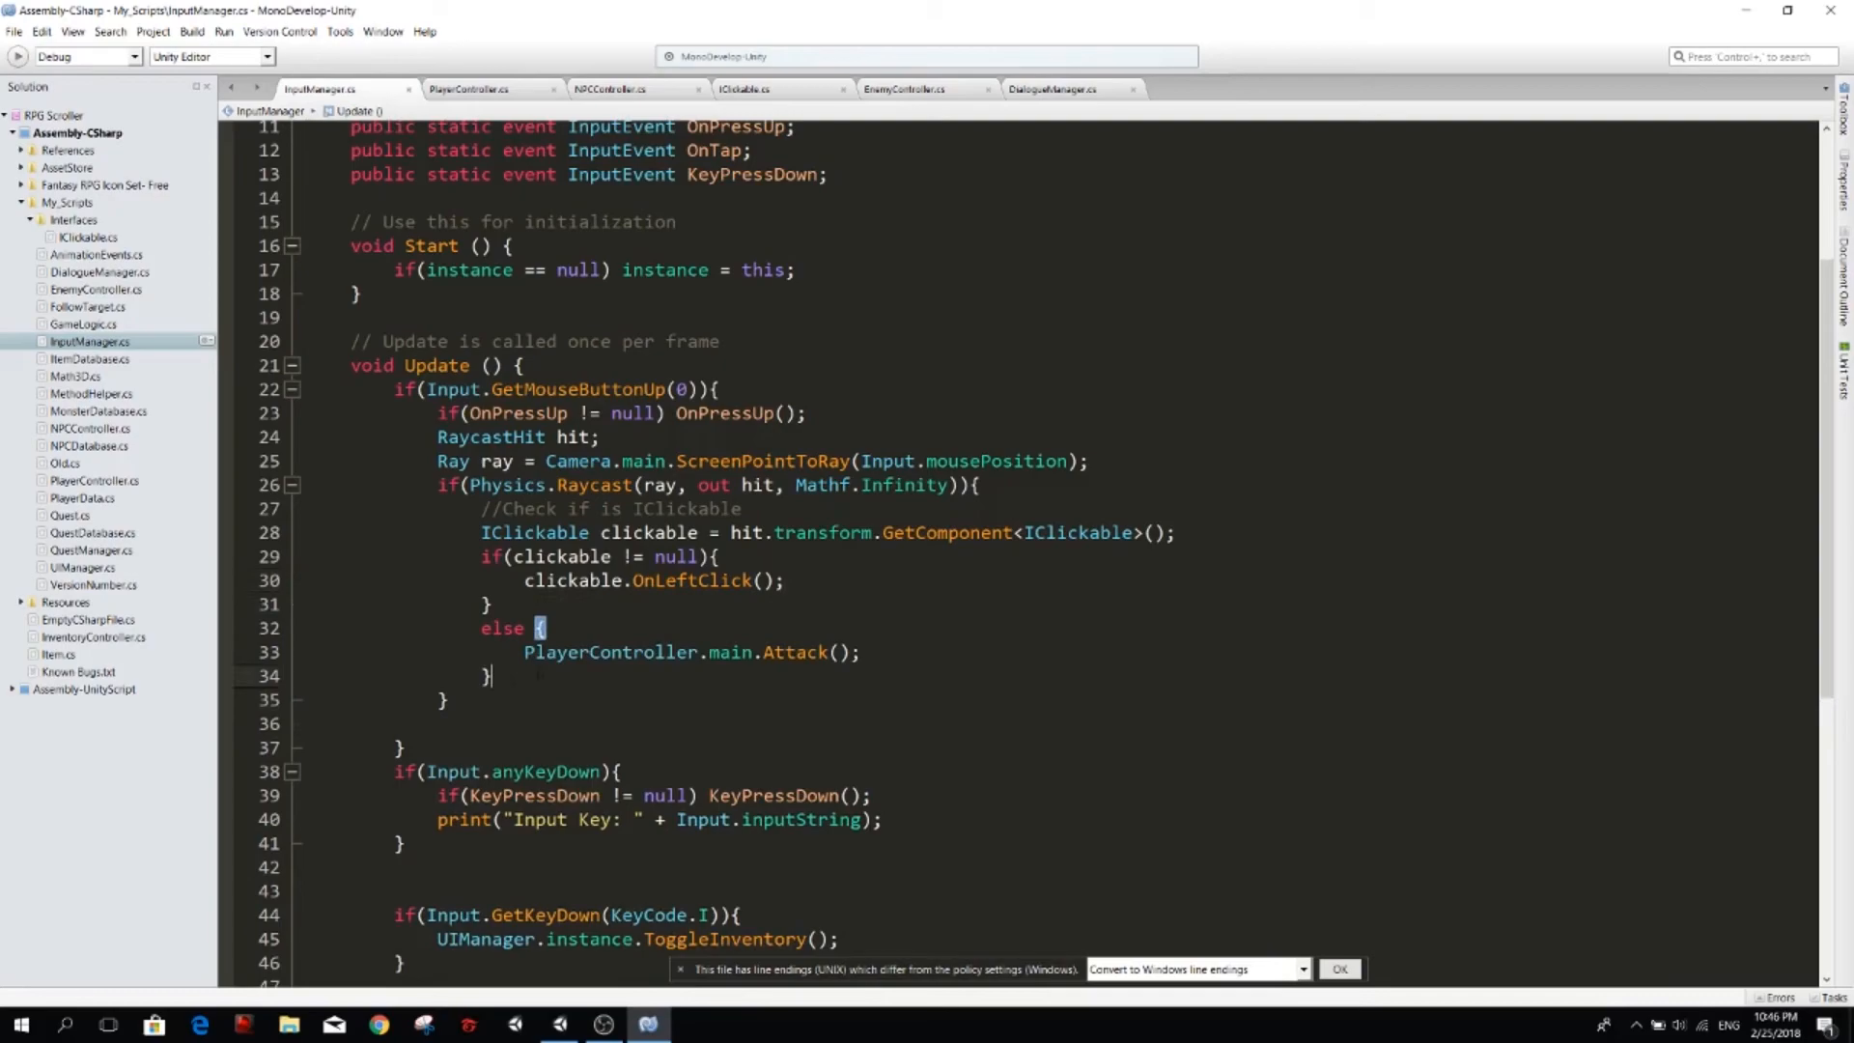
key(alt+Tab)
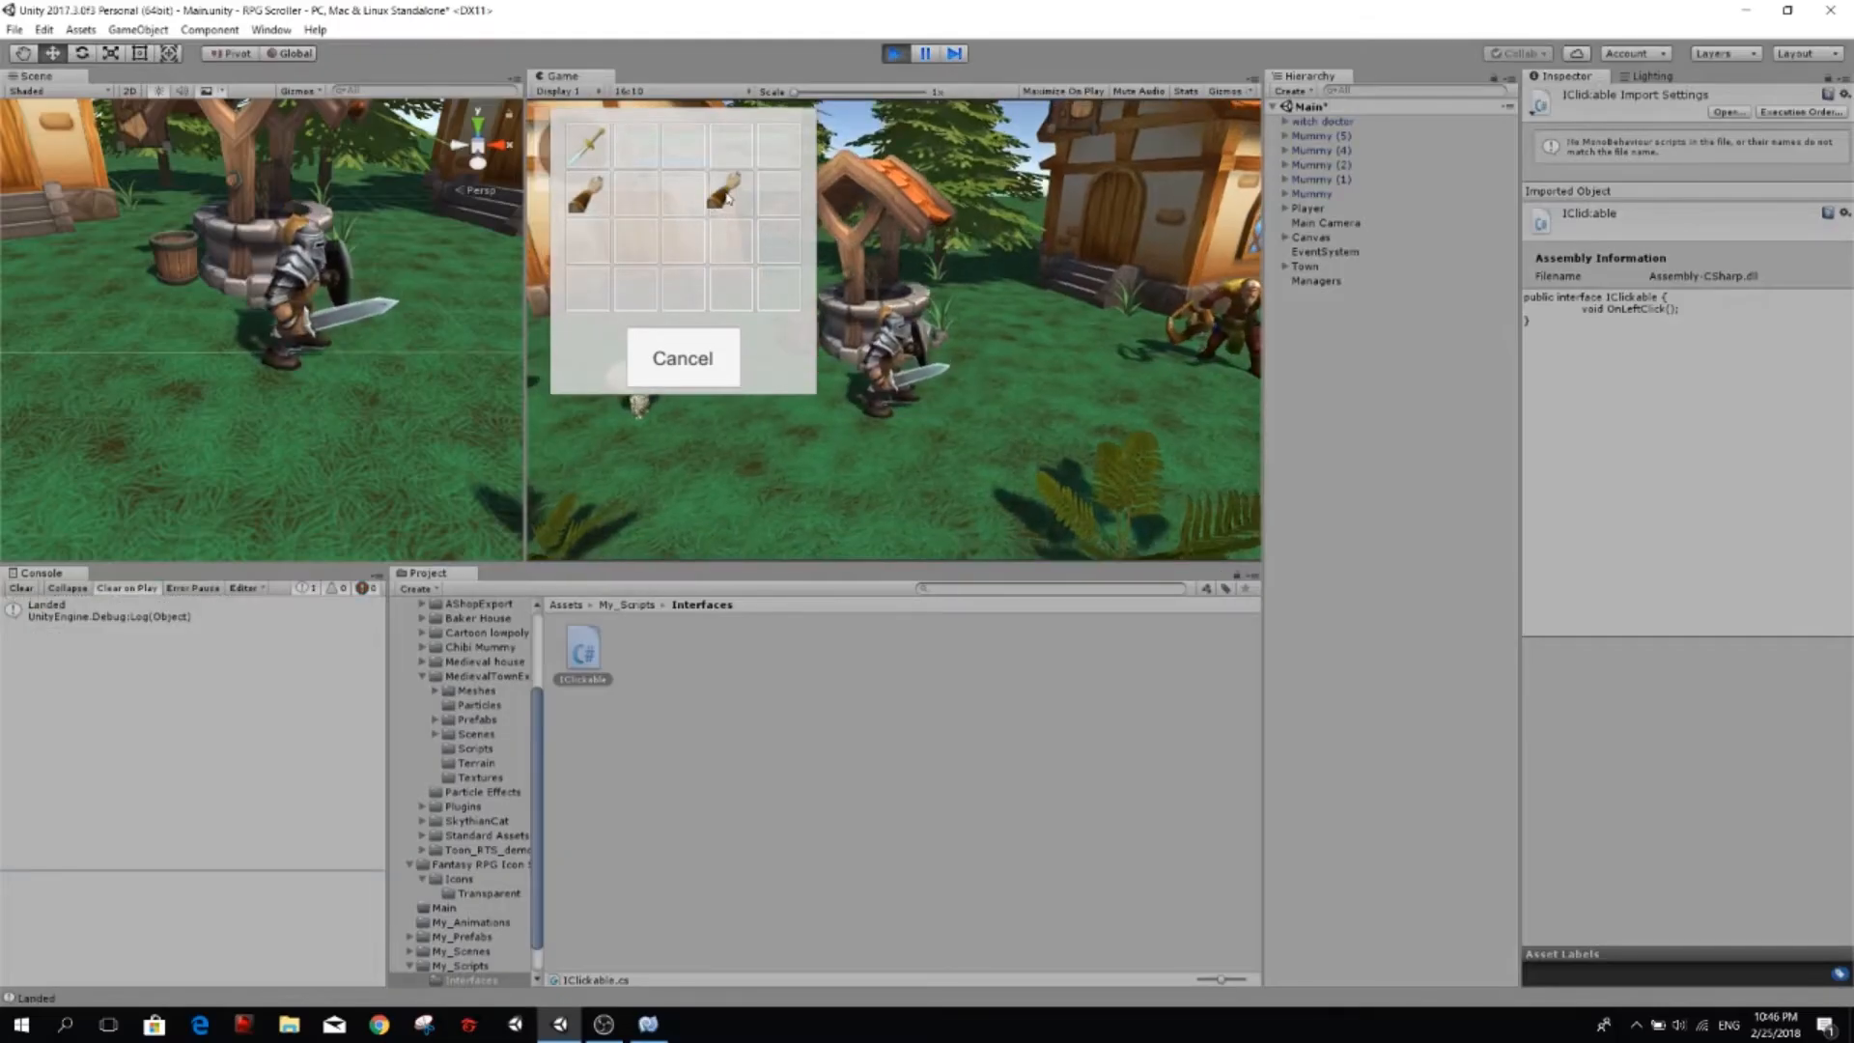
Move the player right with D and left with A during the play test.
key(d)
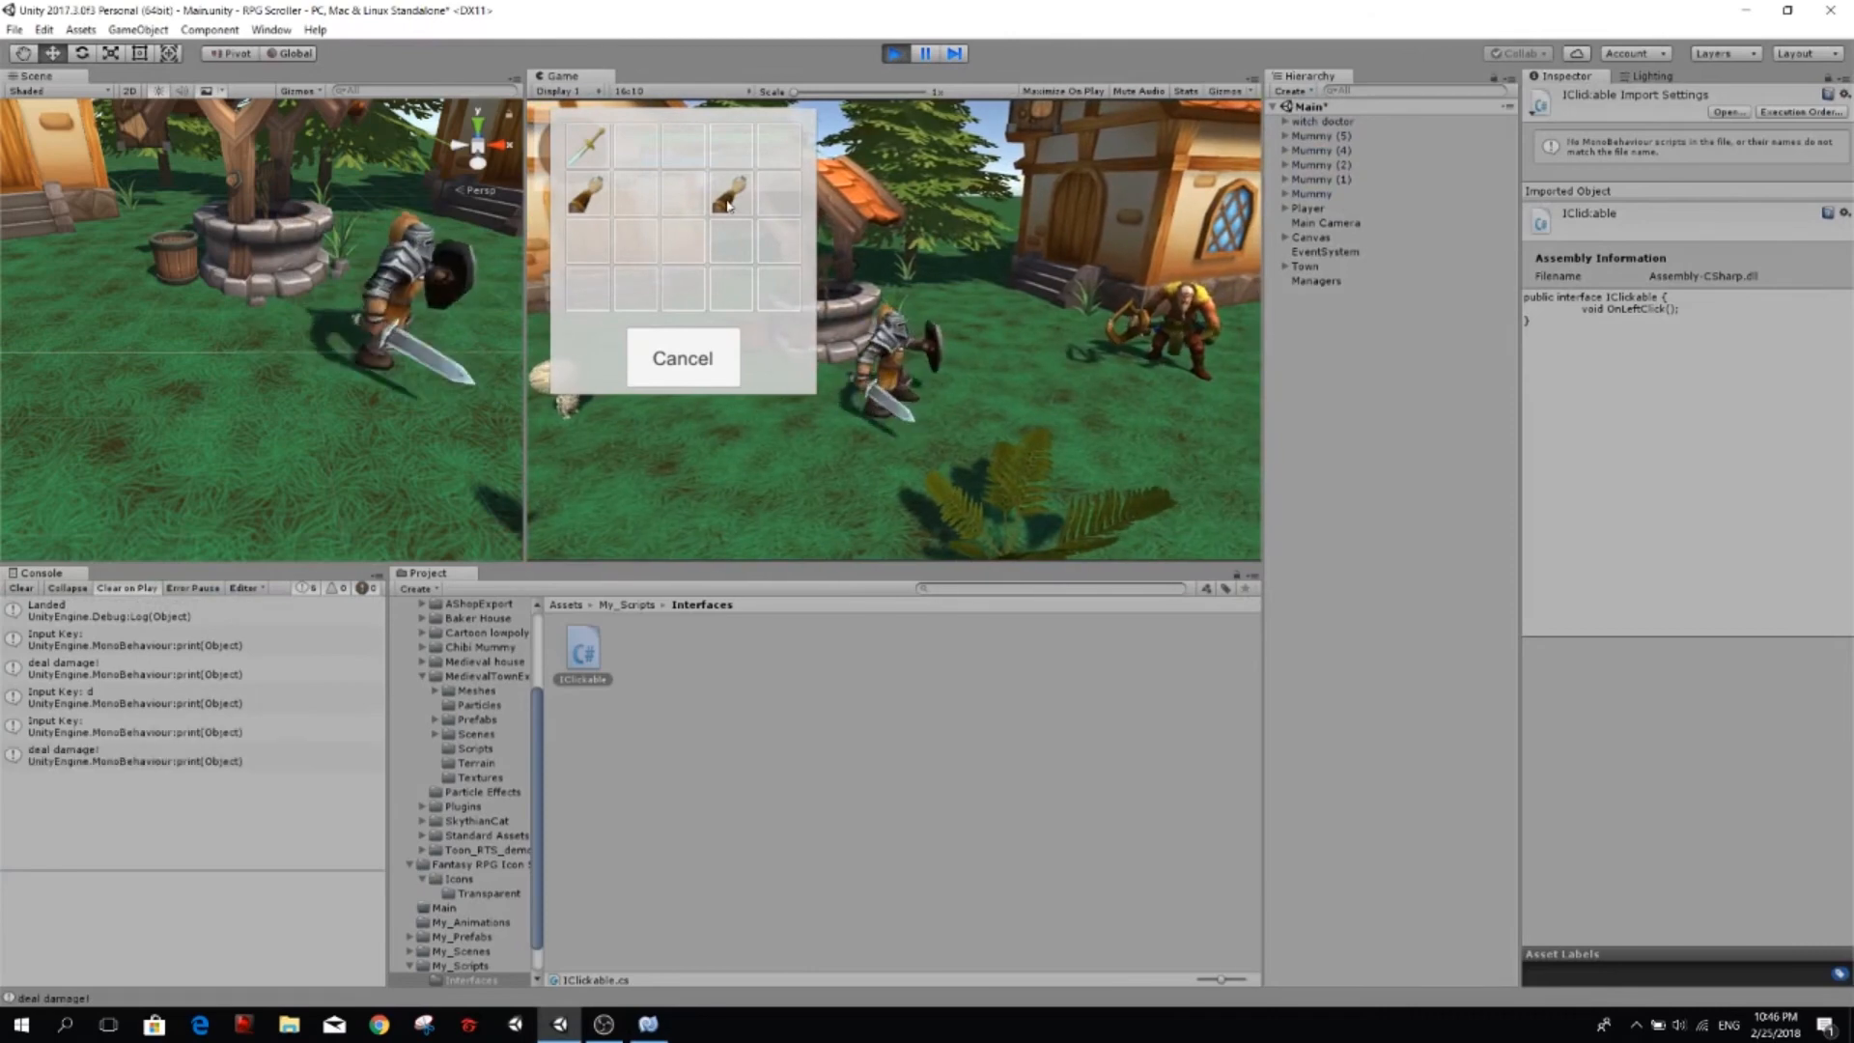
key(a)
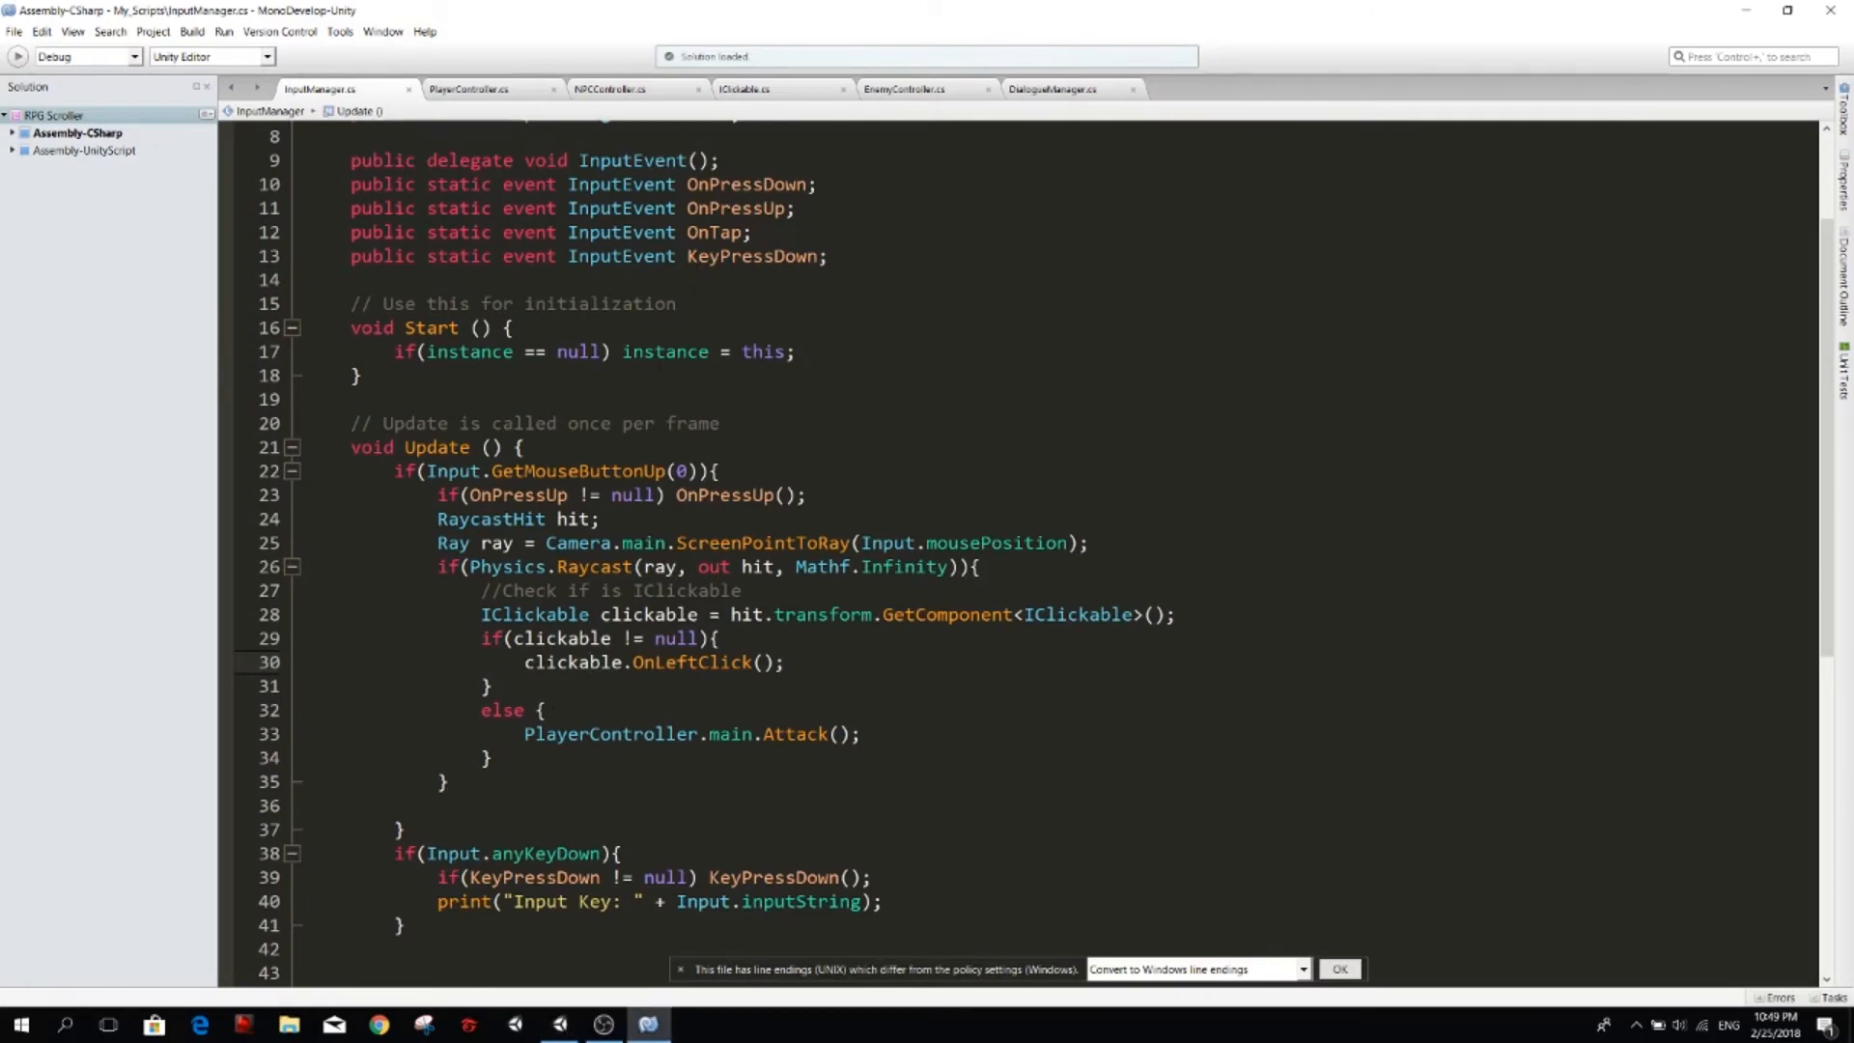
Review the IClickable check and the else-branch Attack call, then go to the using directives at the top.
double_click(573, 662)
double_click(537, 615)
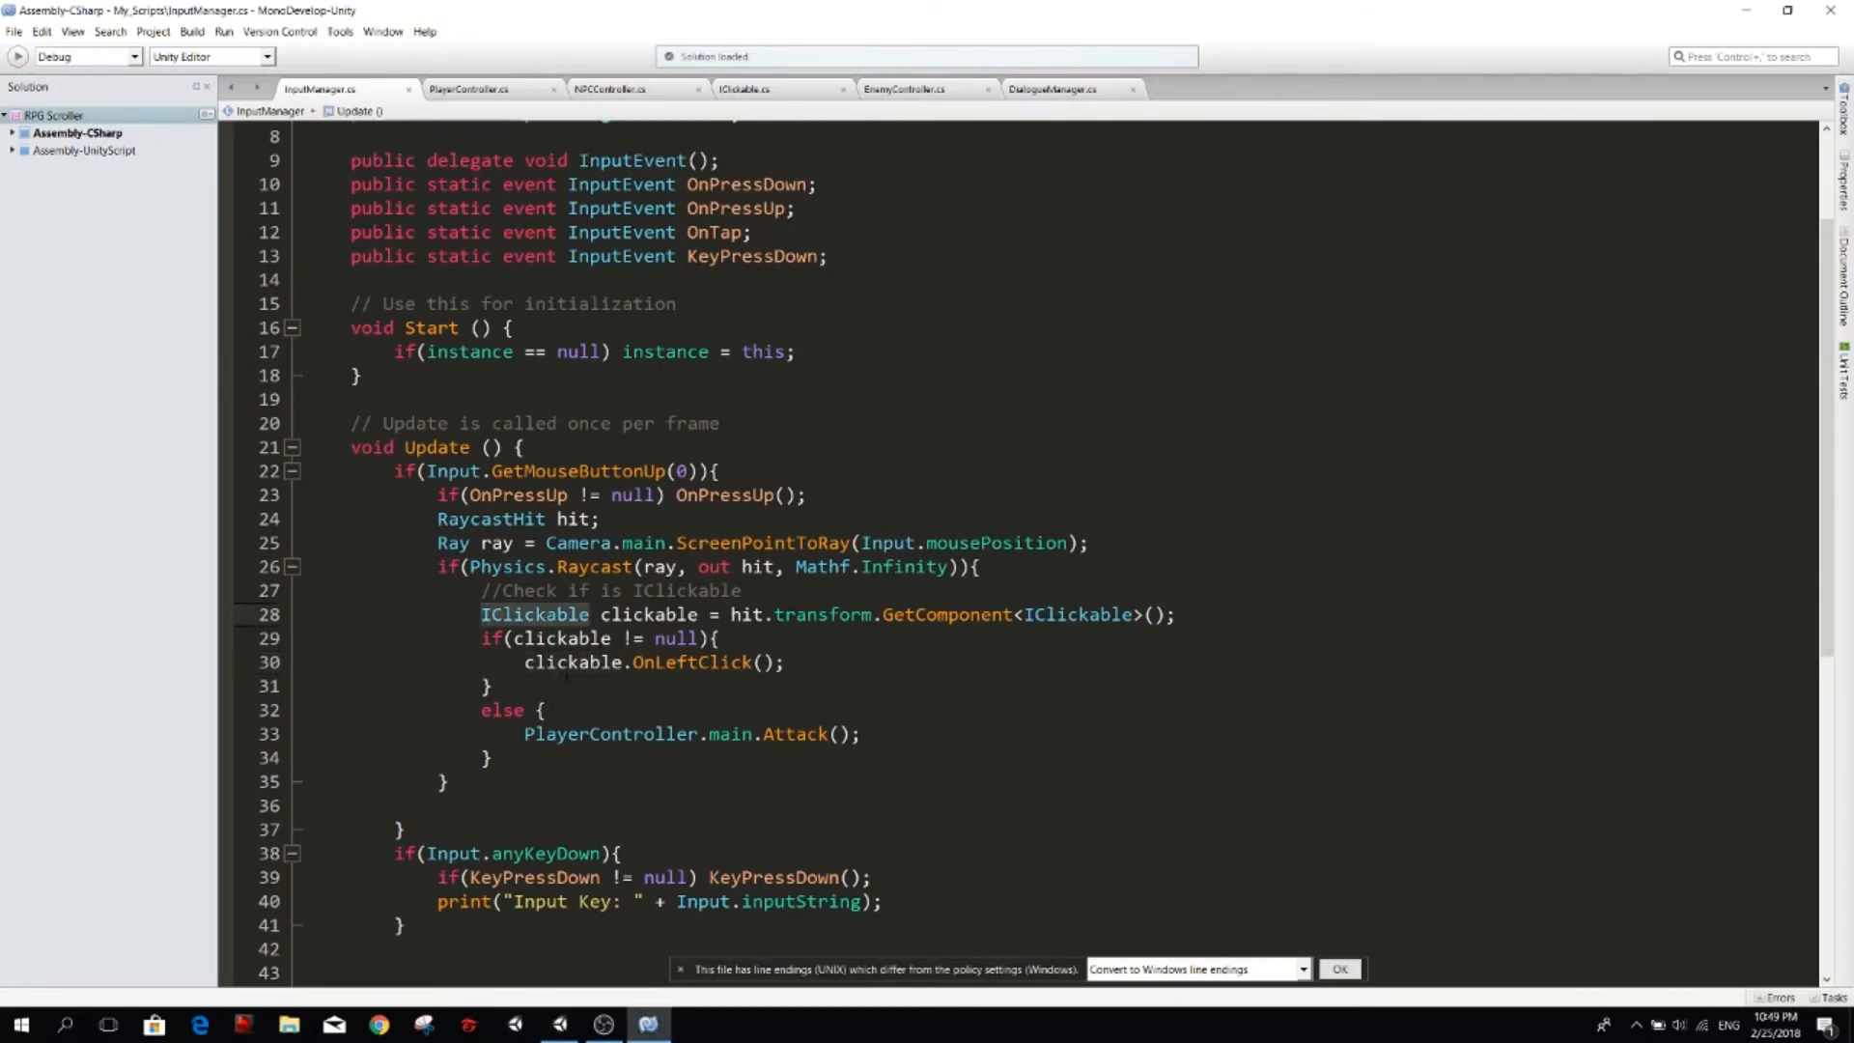
key(shift+Down)
key(shift+Down)
key(shift+Down)
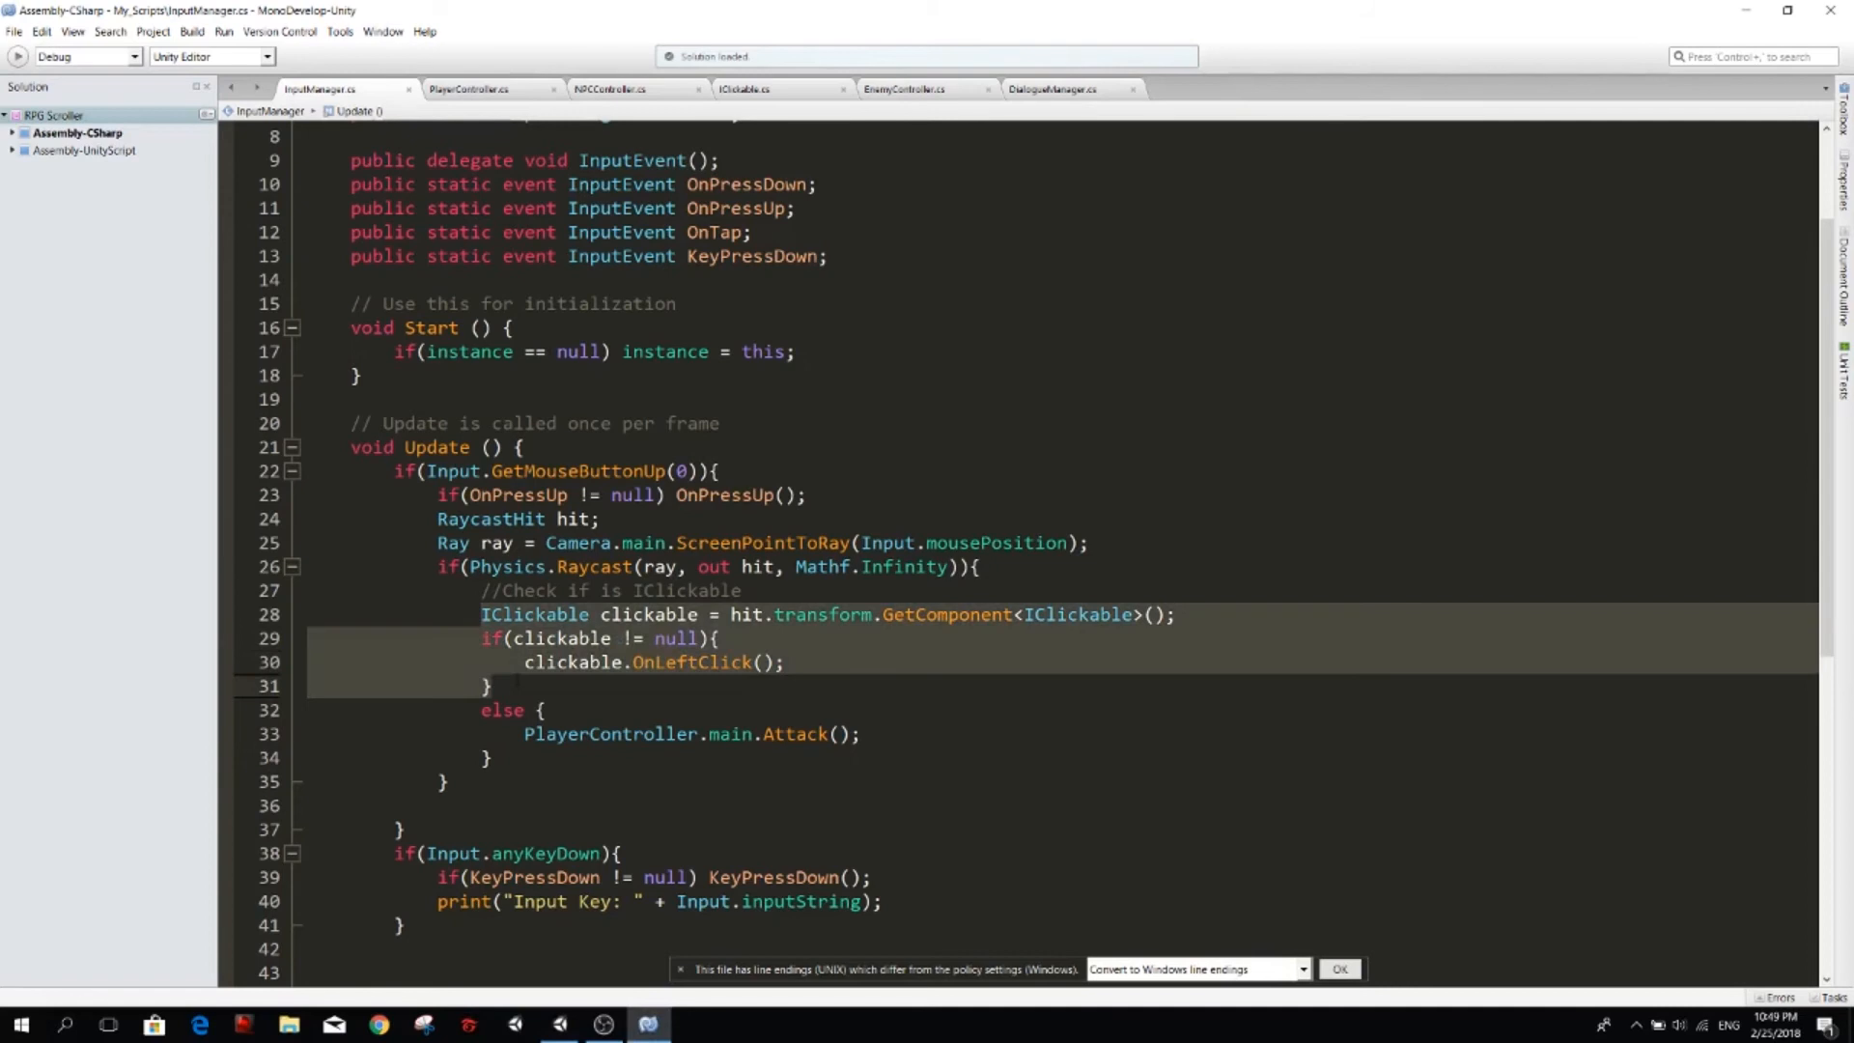
key(Right)
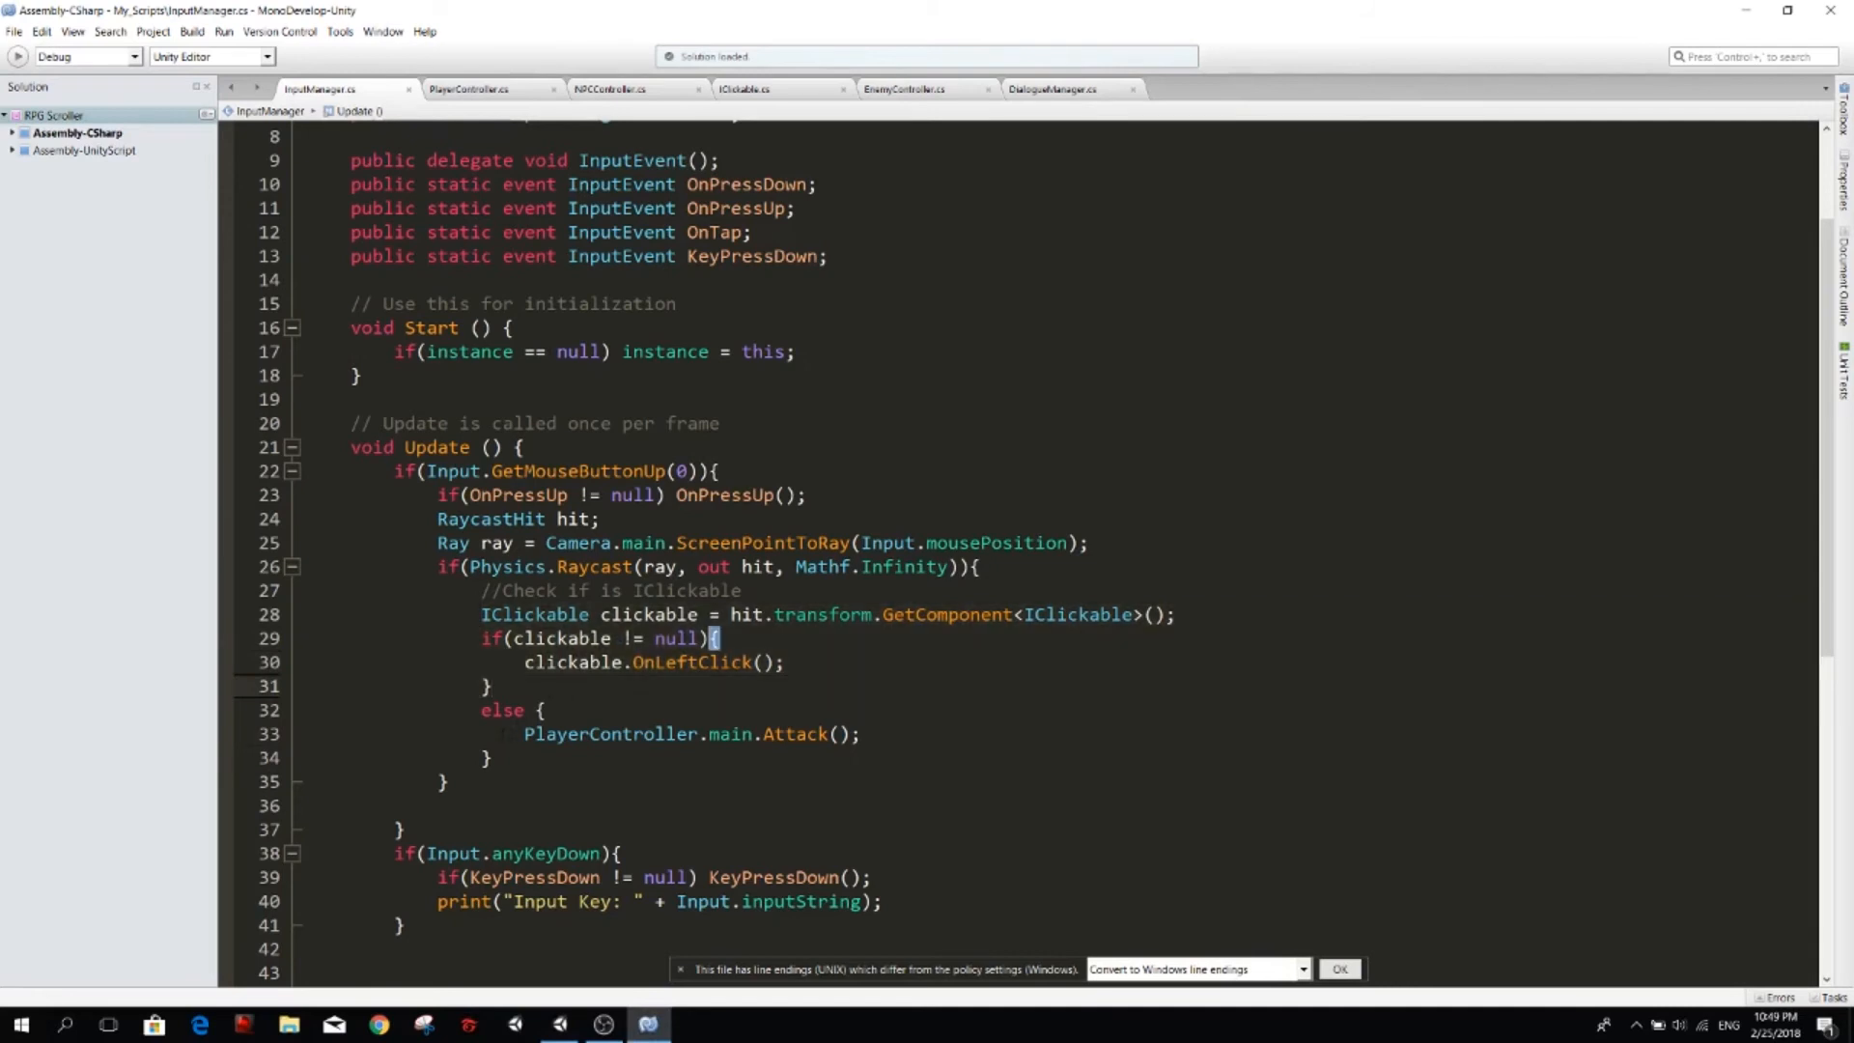
drag(485, 734, 861, 734)
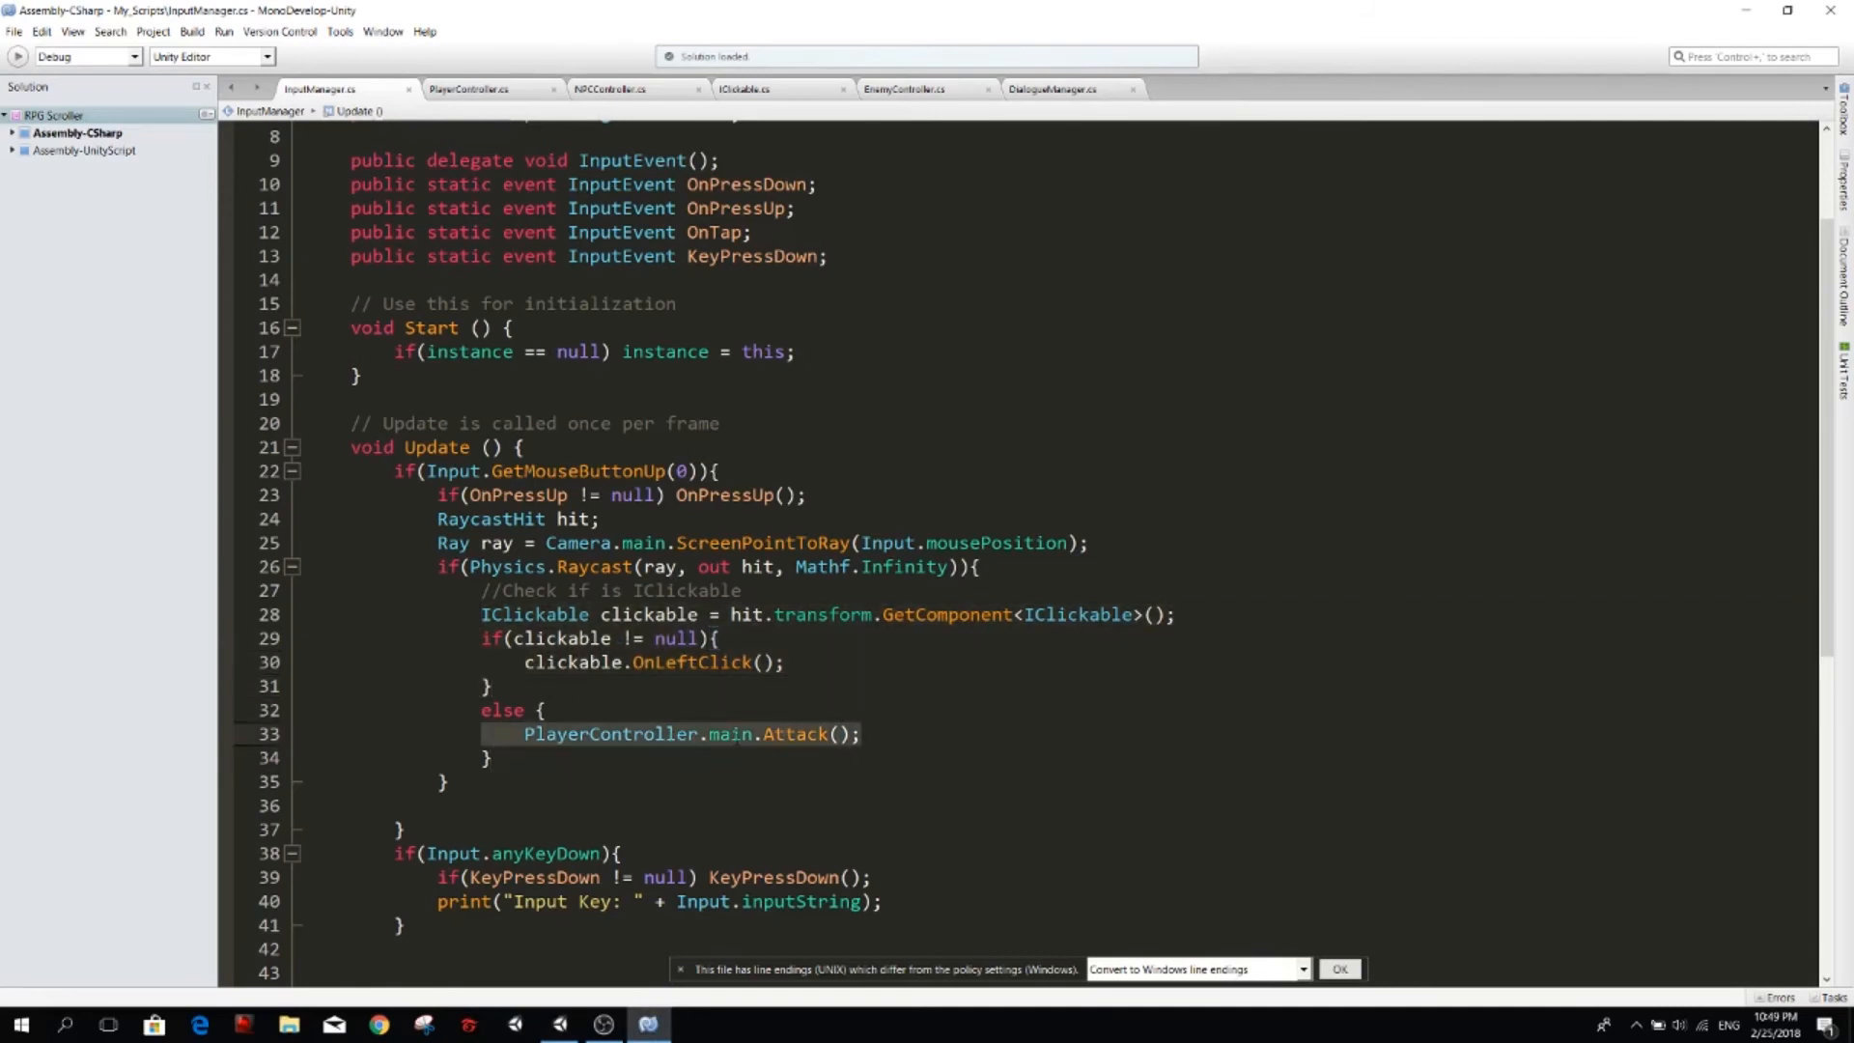
click(592, 614)
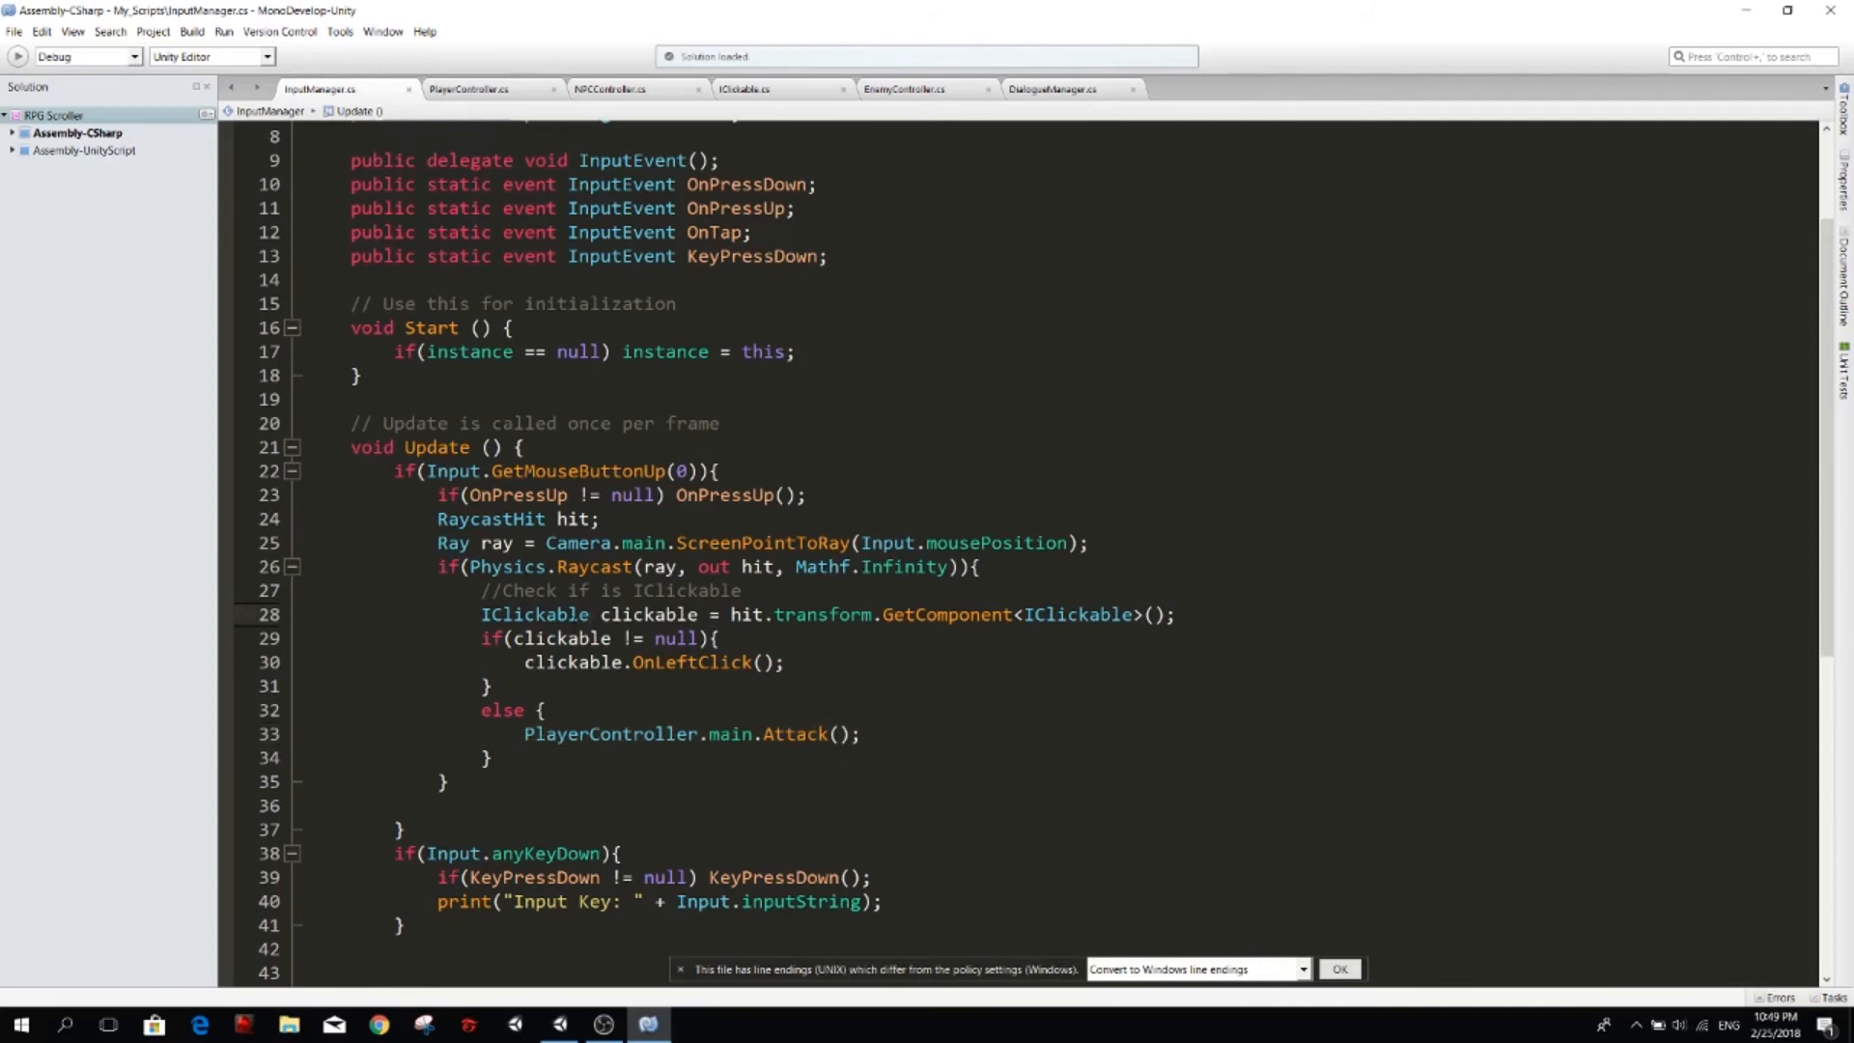
scroll(591, 615, up, 3)
click(581, 175)
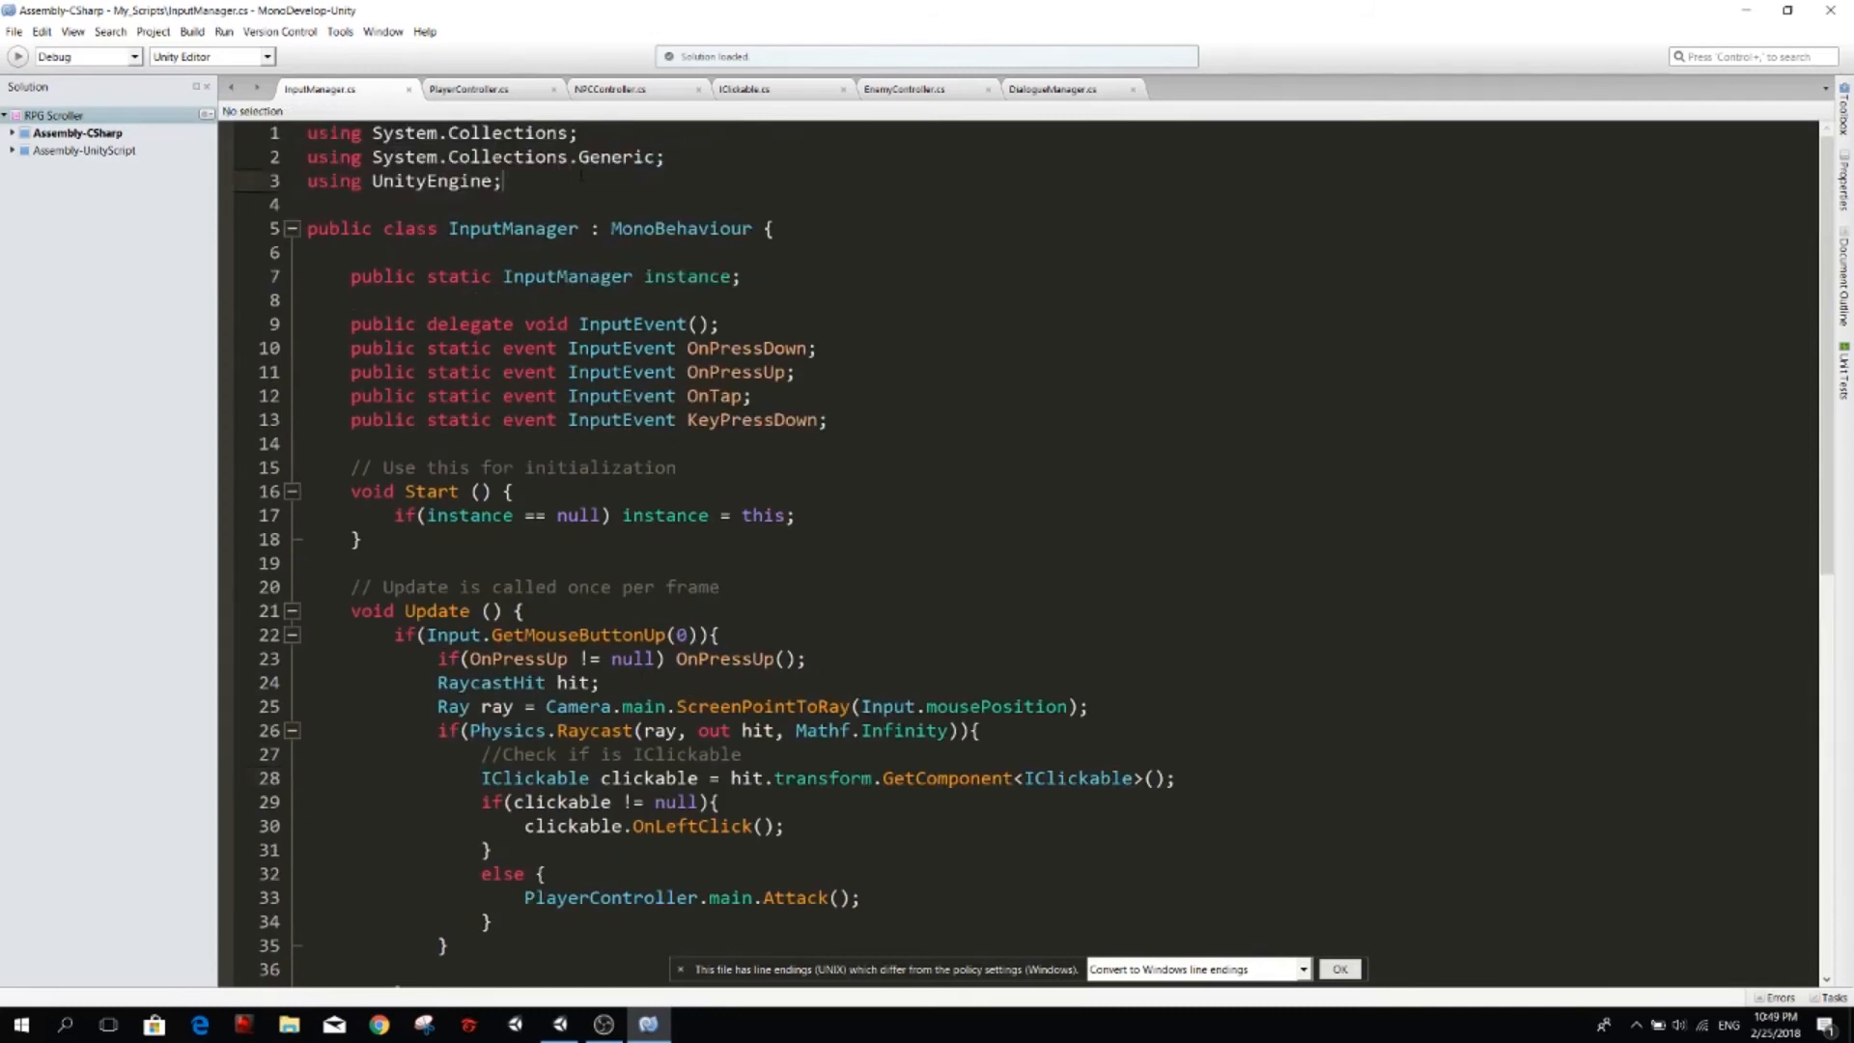
Add a using UnityEngine.EventSystems directive on line 4 via the EventSystems completion.
key(Return)
text(usin)
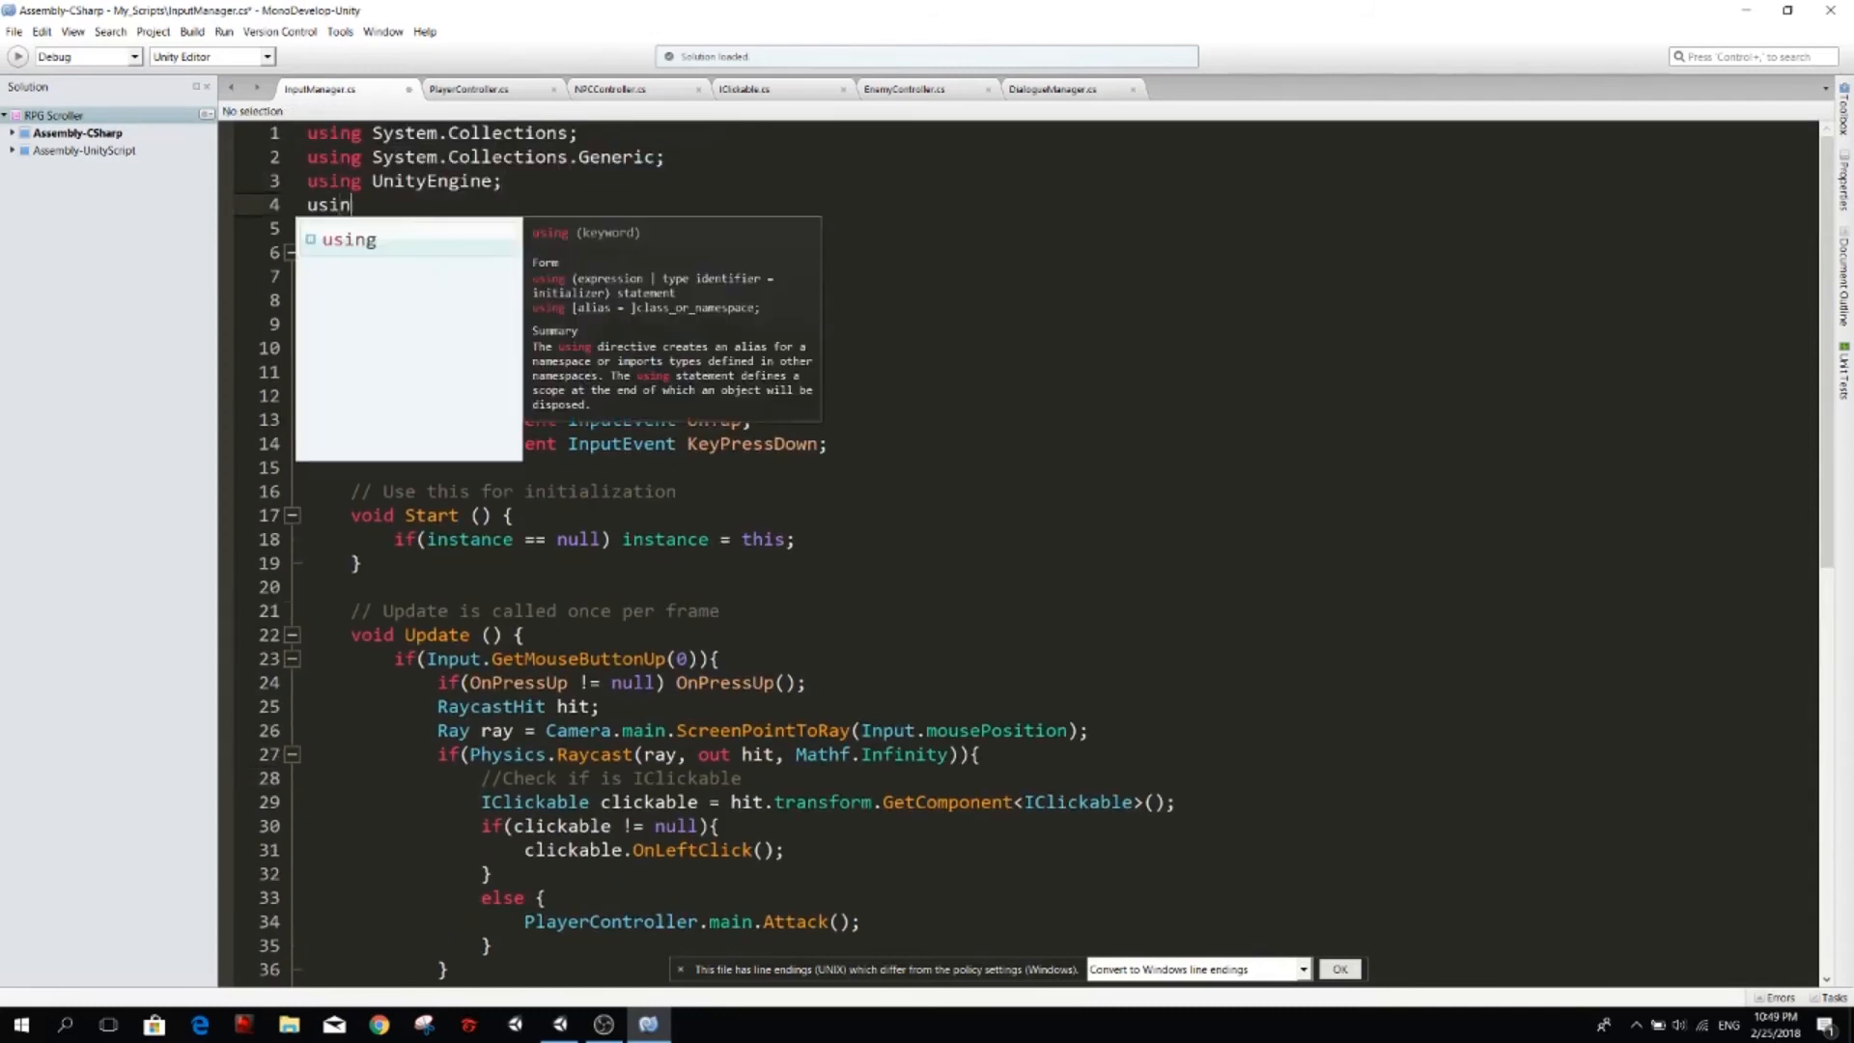
text(g Unity)
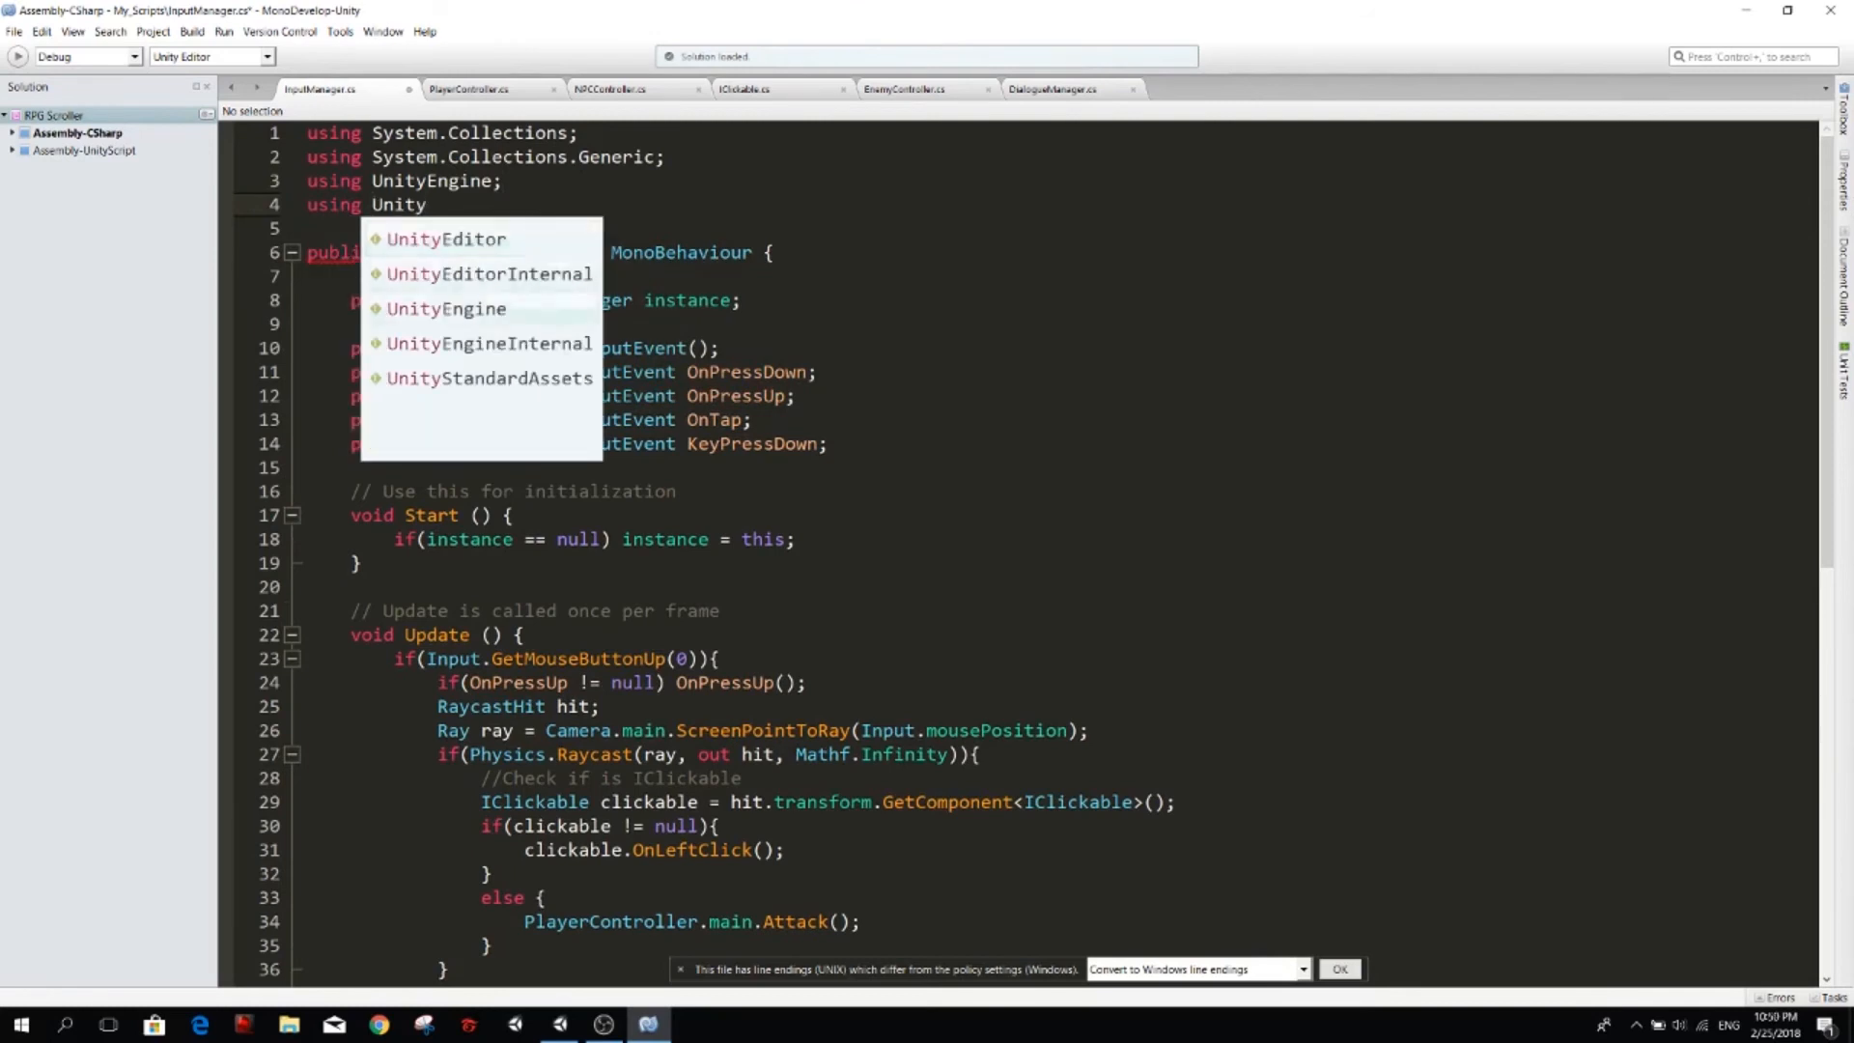
text(Engine.eve)
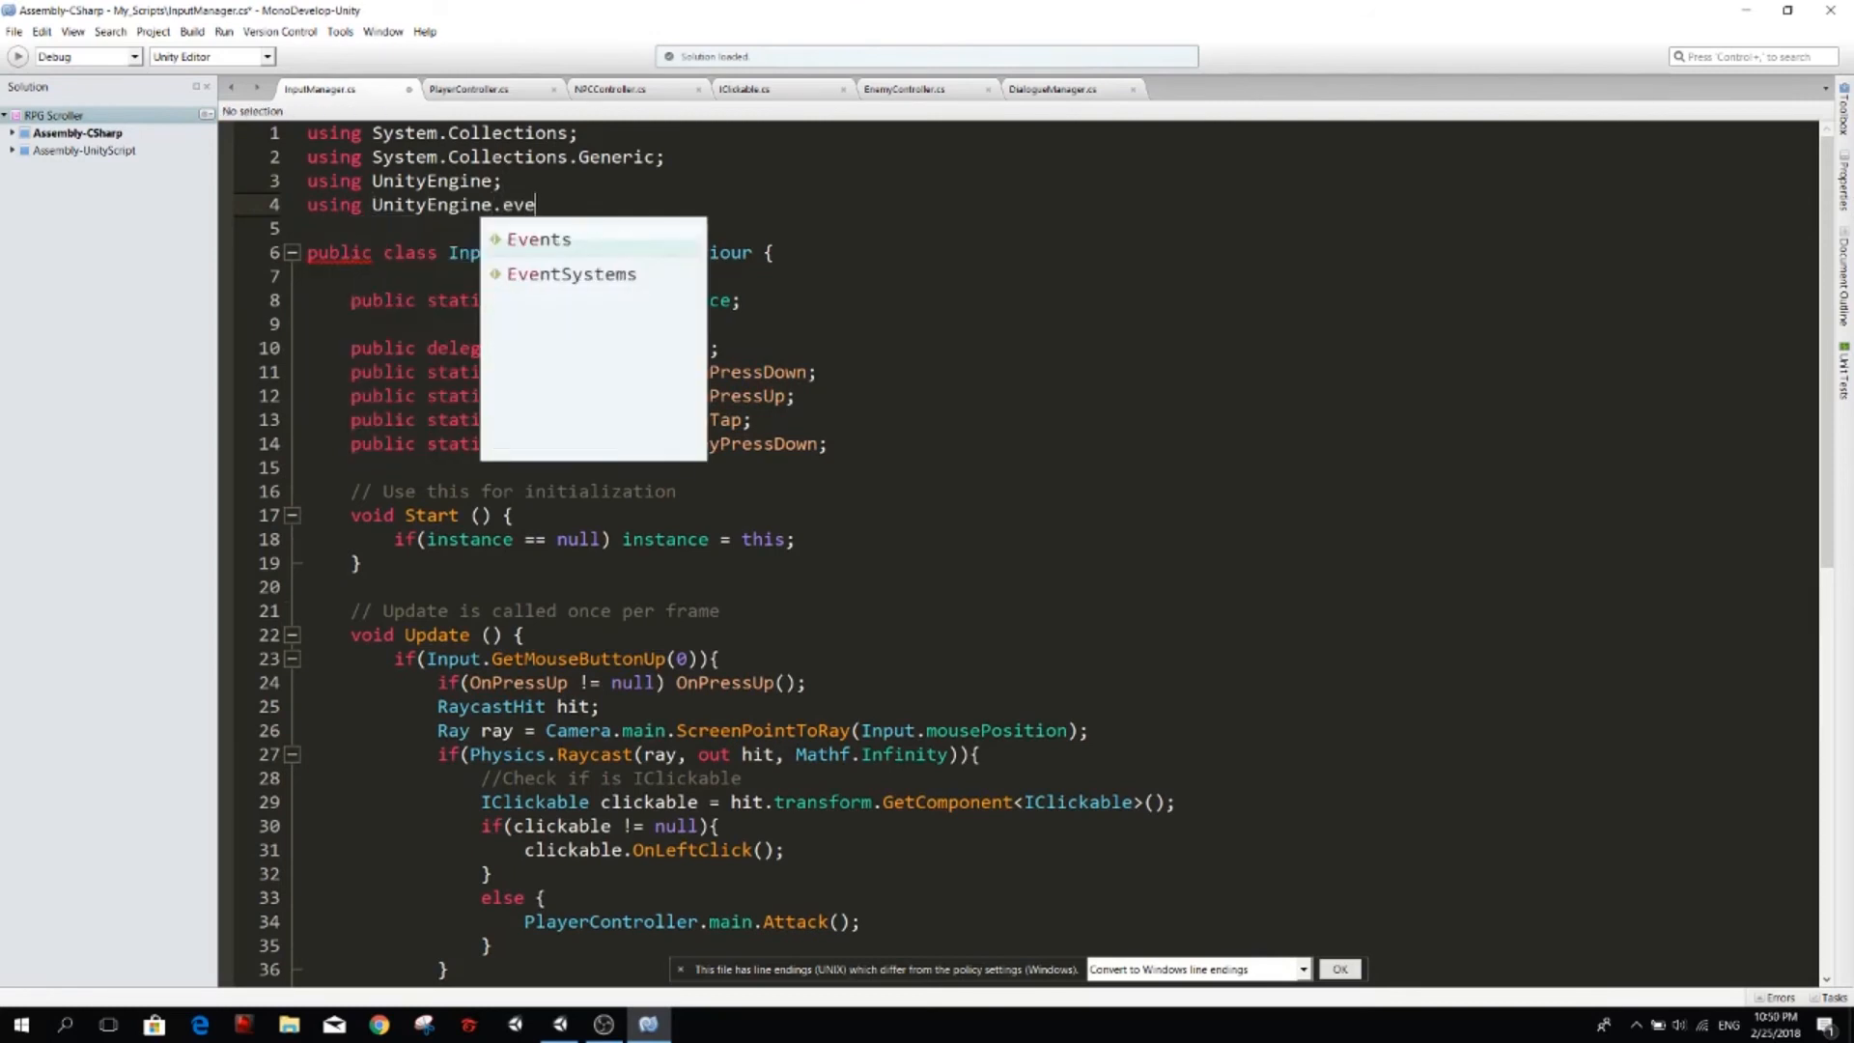
key(Down)
key(Return)
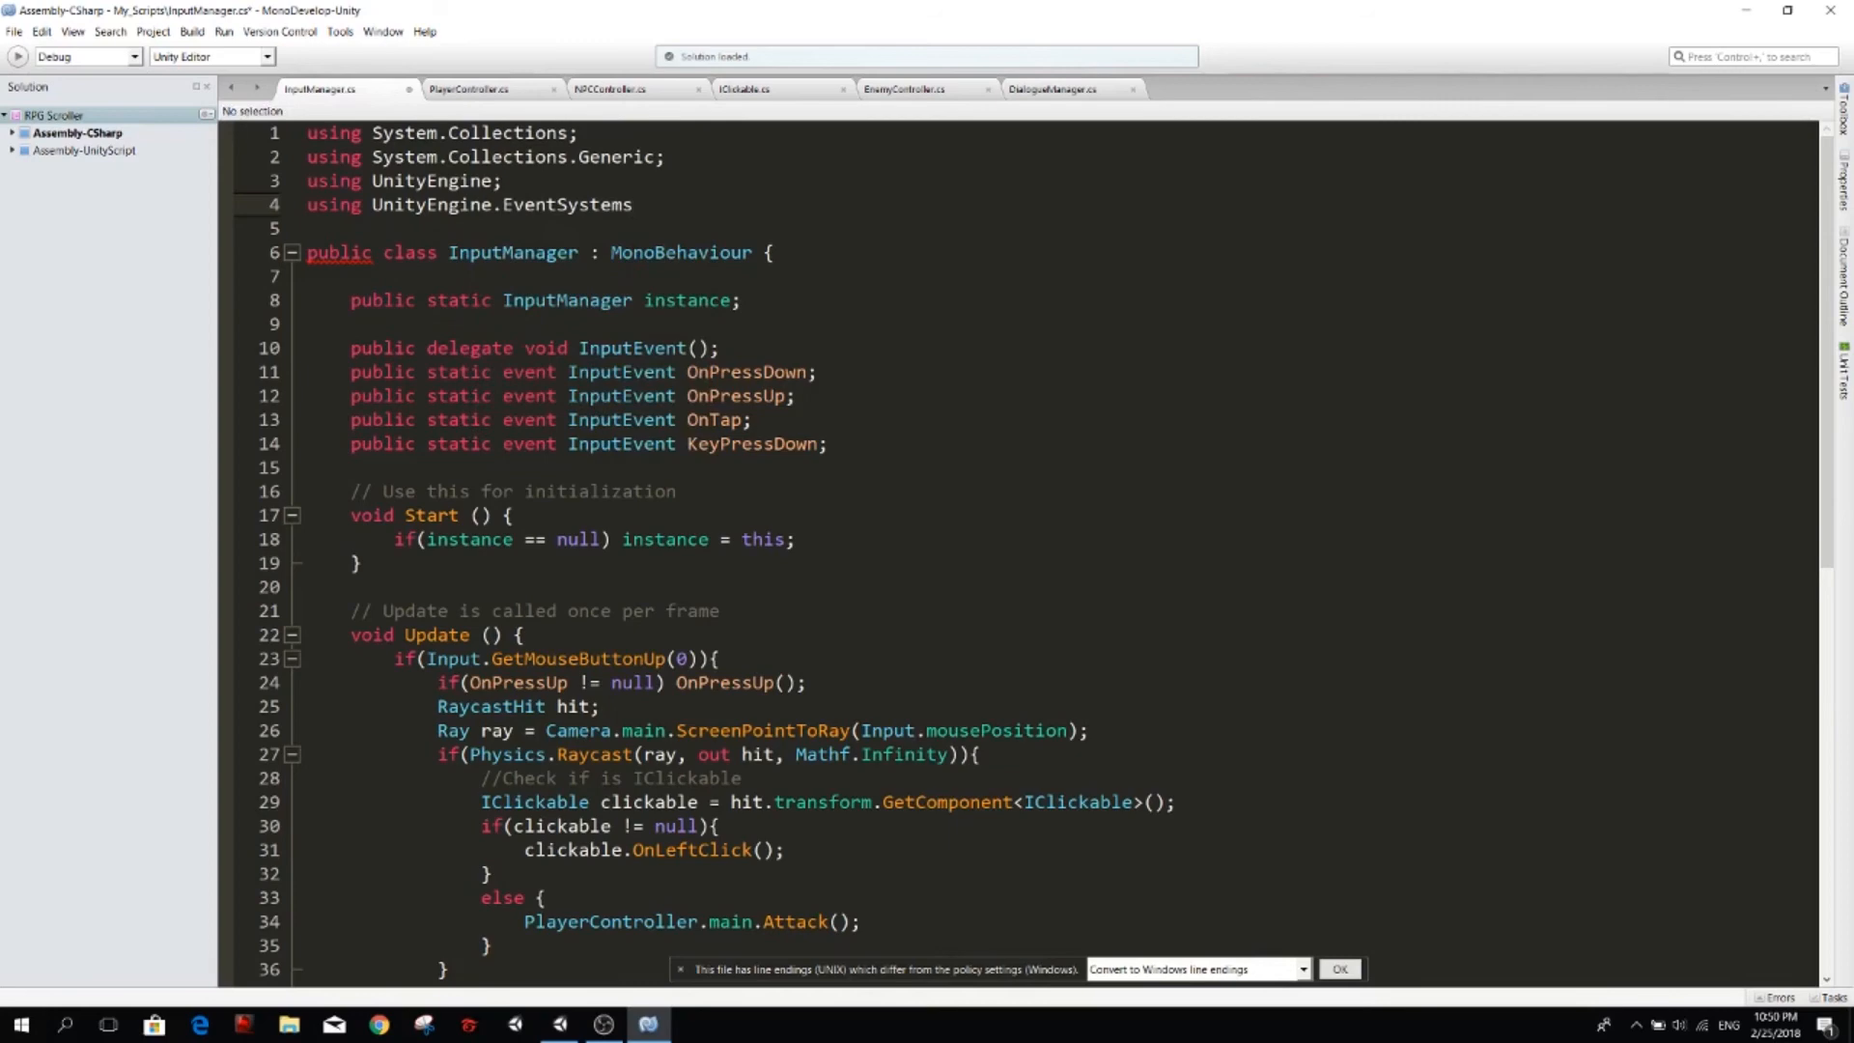
text(;)
scroll(1014, 550, down, 1)
scroll(465, 515, down, 2)
scroll(493, 579, down, 3)
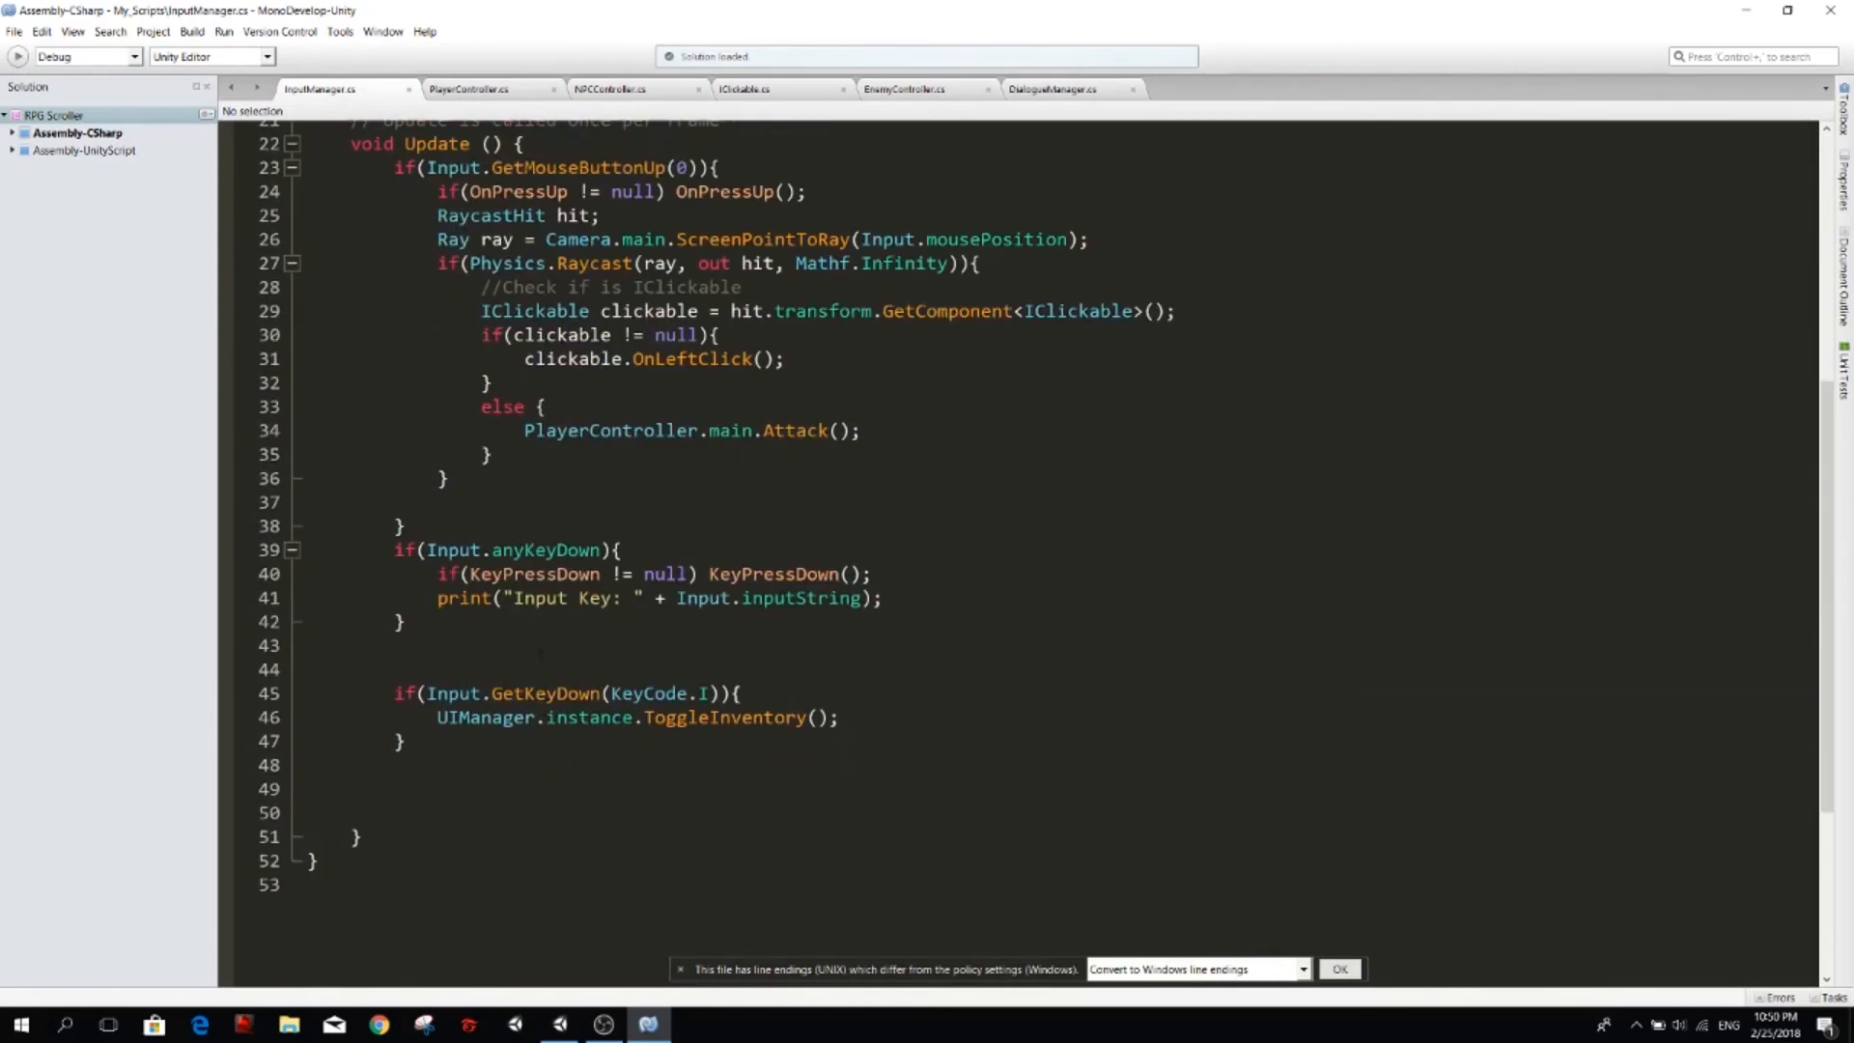
scroll(513, 641, down, 3)
Paste the private IsPointerOverUIObject method after Update and point out its PointerEventData variable.
click(505, 674)
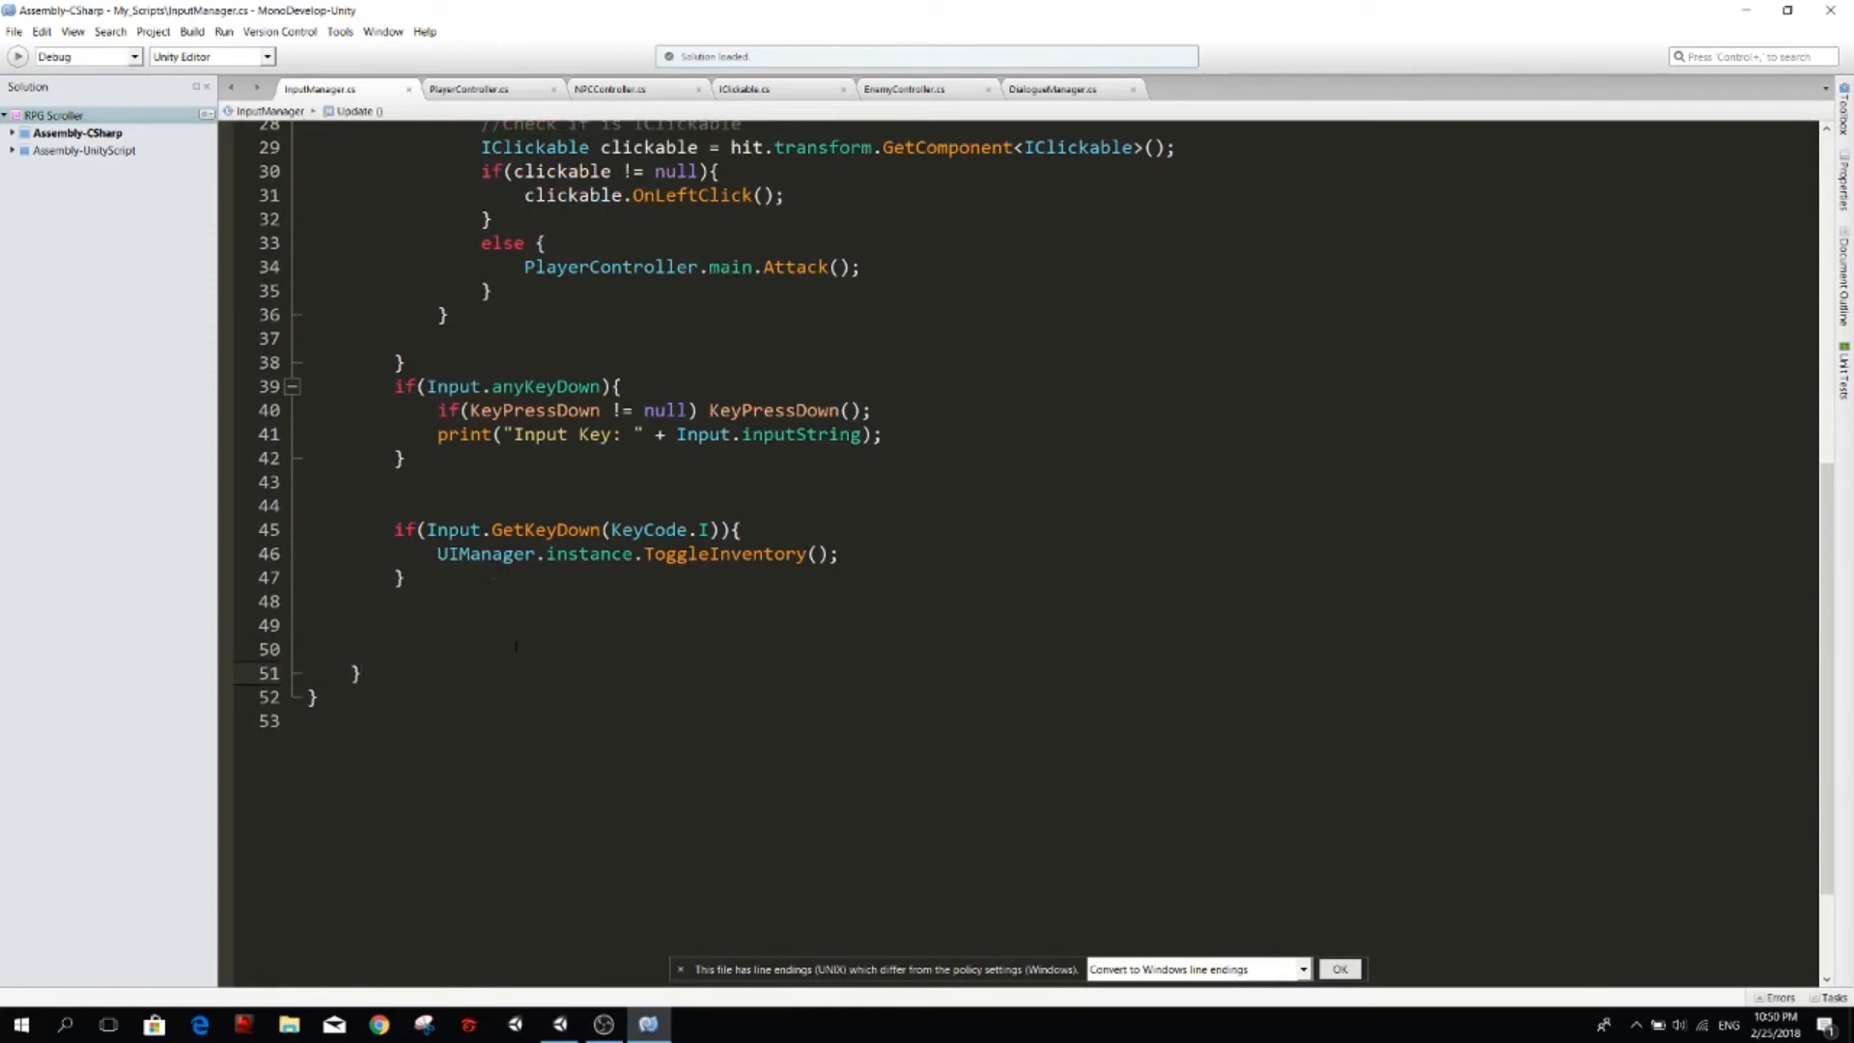
text(private bool IsPointerOverUIObject() {     PointerEventData eventDataCurrentPosition = new PointerEventData(EventSystem.current);     eventDataCurrentPosition.position = new Vector2(Input.mousePosition.x, Input.mousePosition.y);     List<RaycastResult> results = new List<RaycastResult>();     EventSystem.current.RaycastAll(eventDataCurrentPosition, results);     return results.Count > 0; })
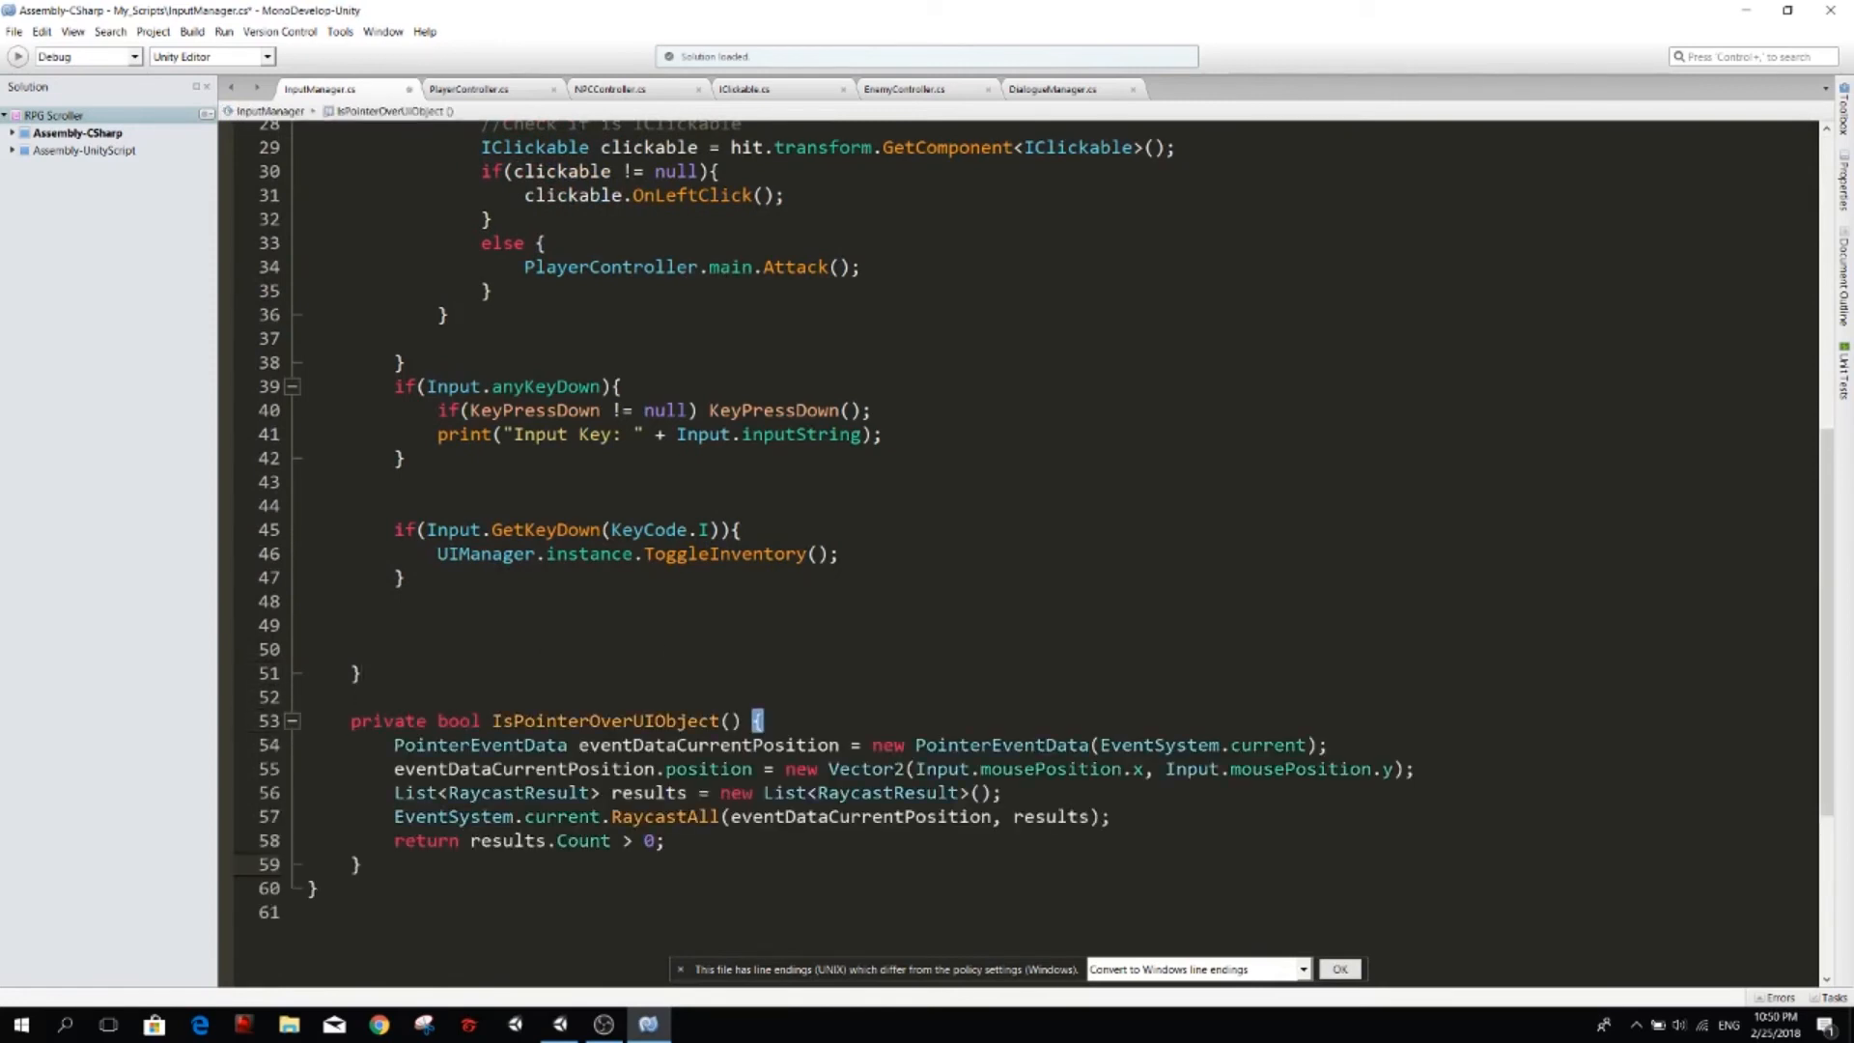
click(757, 720)
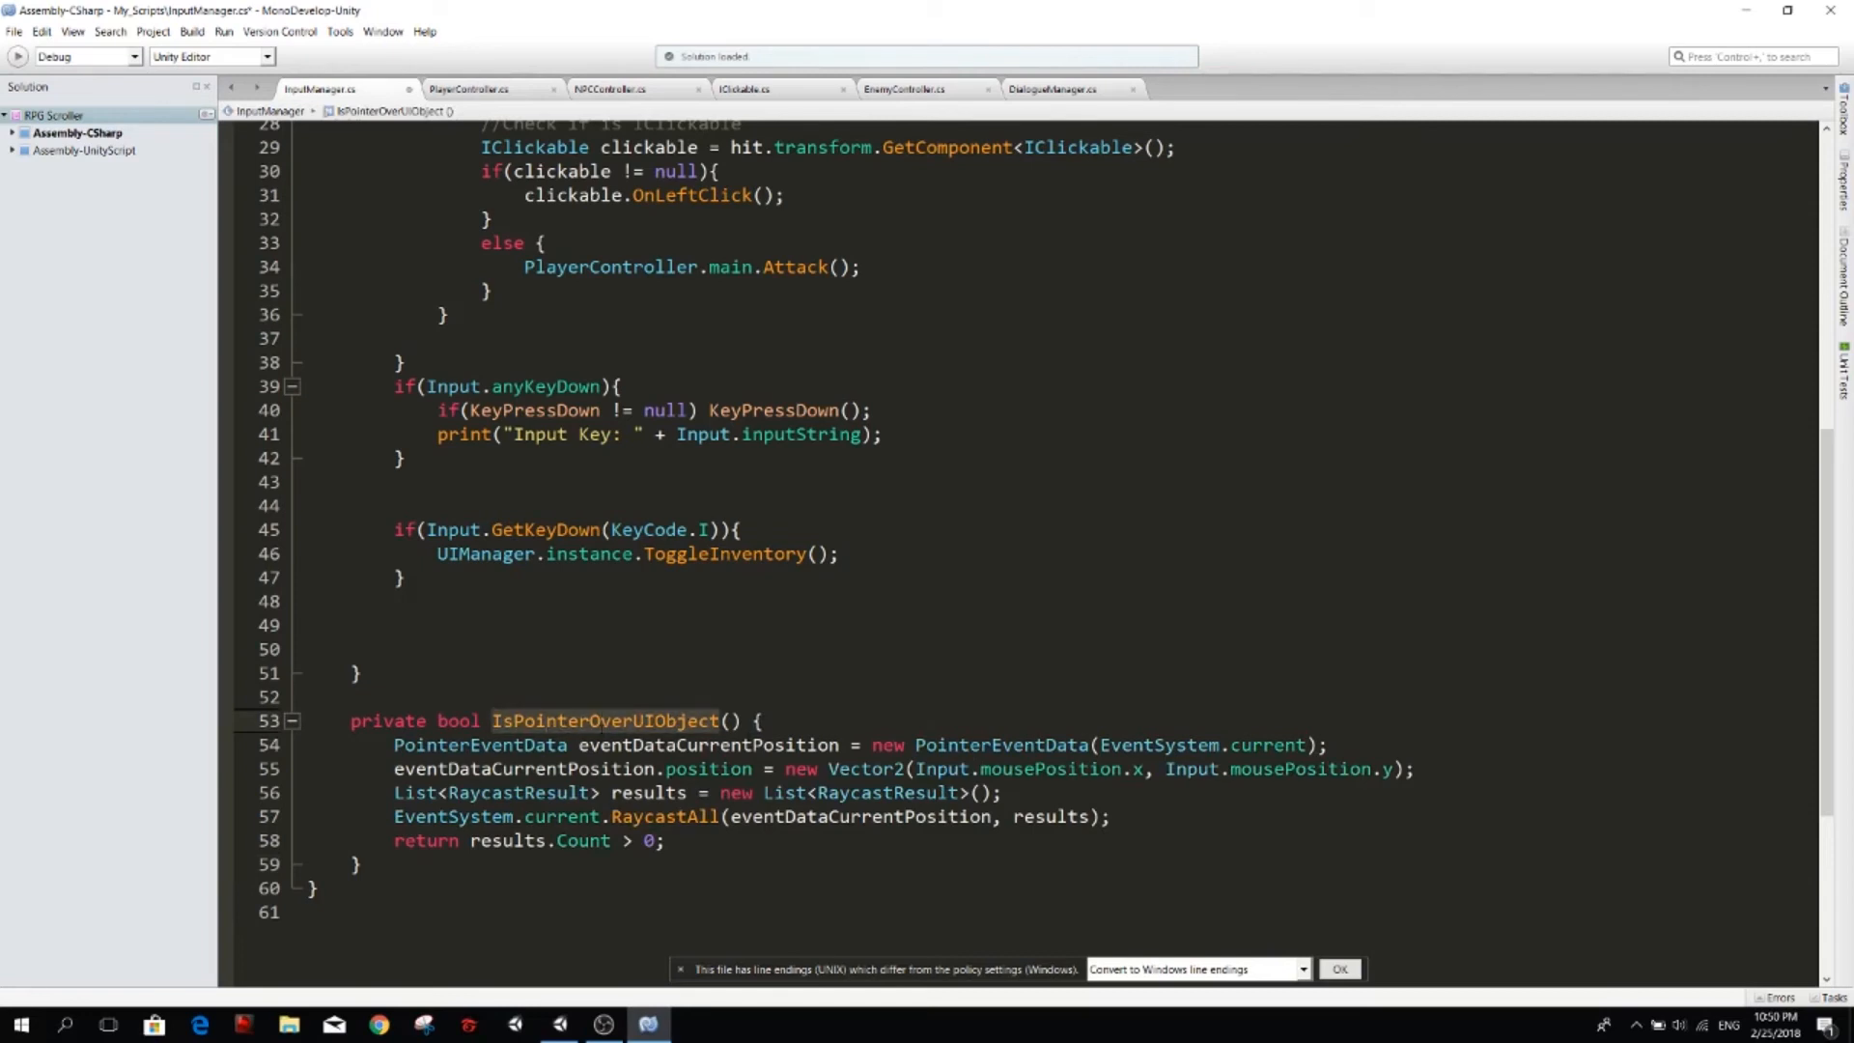
click(438, 746)
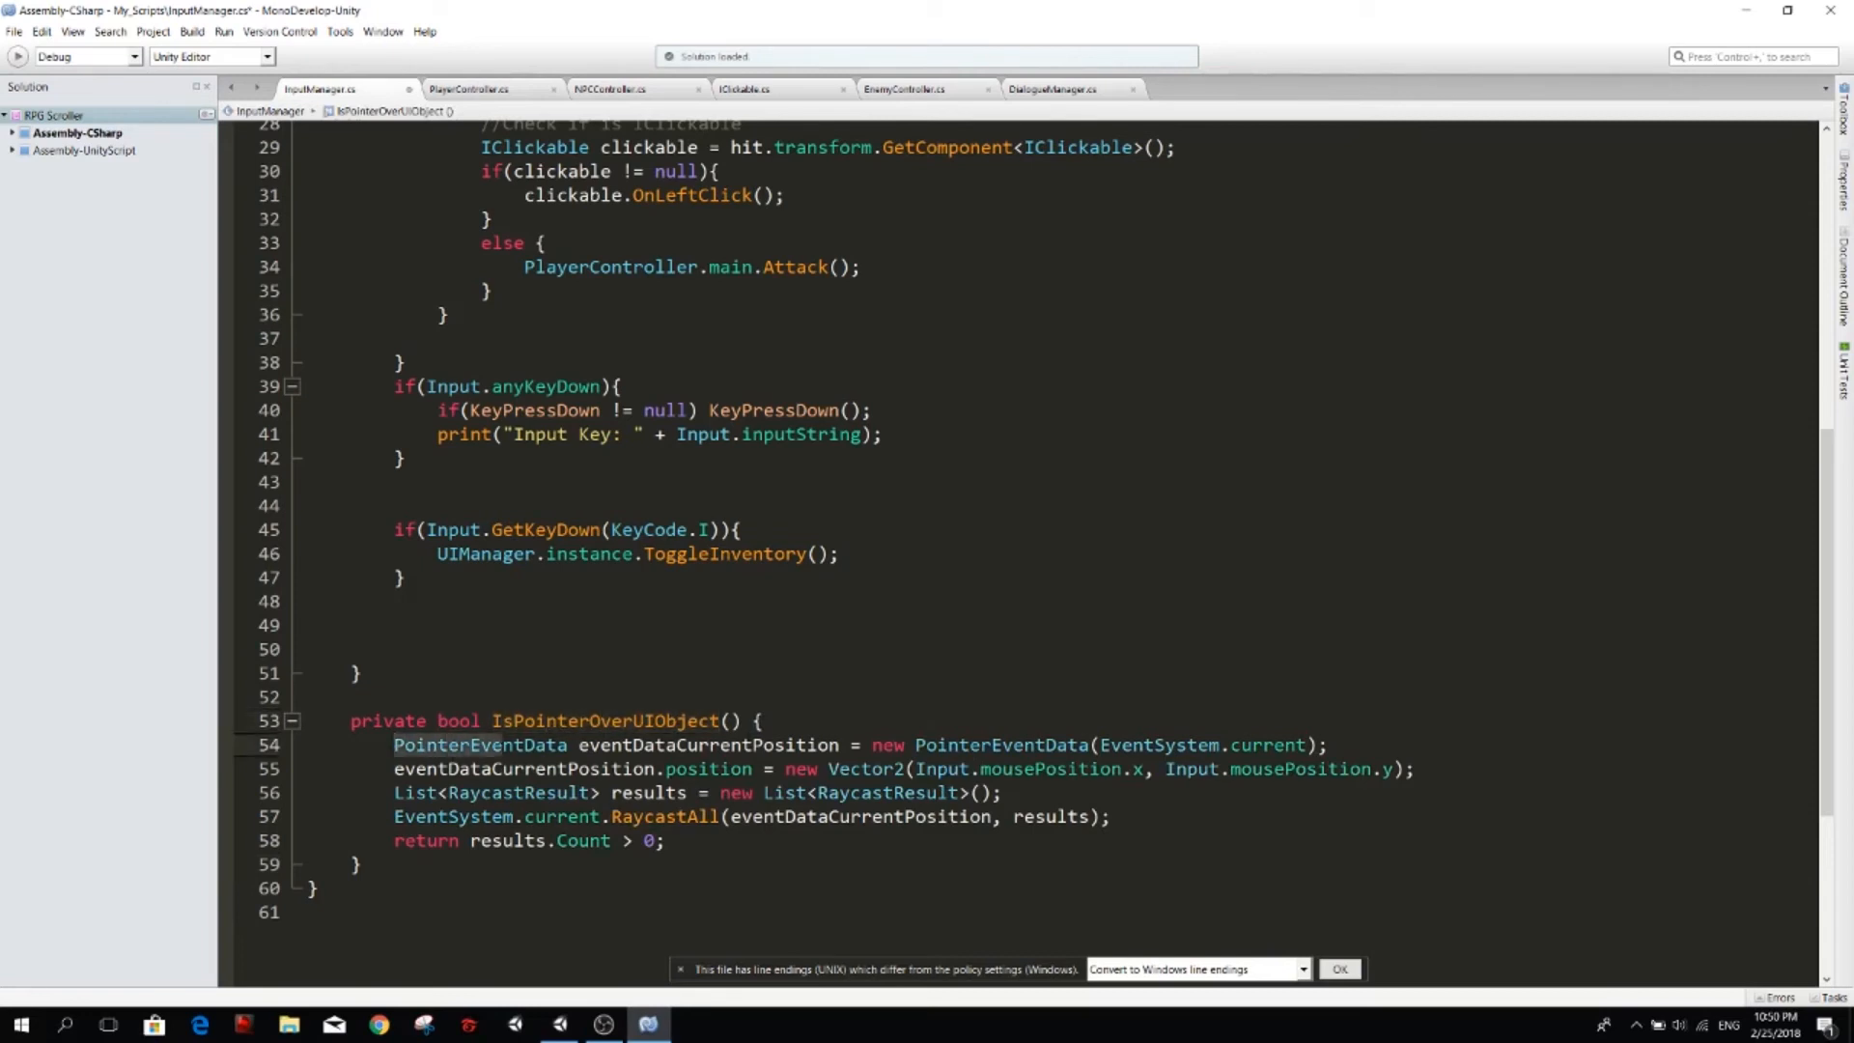
double_click(712, 745)
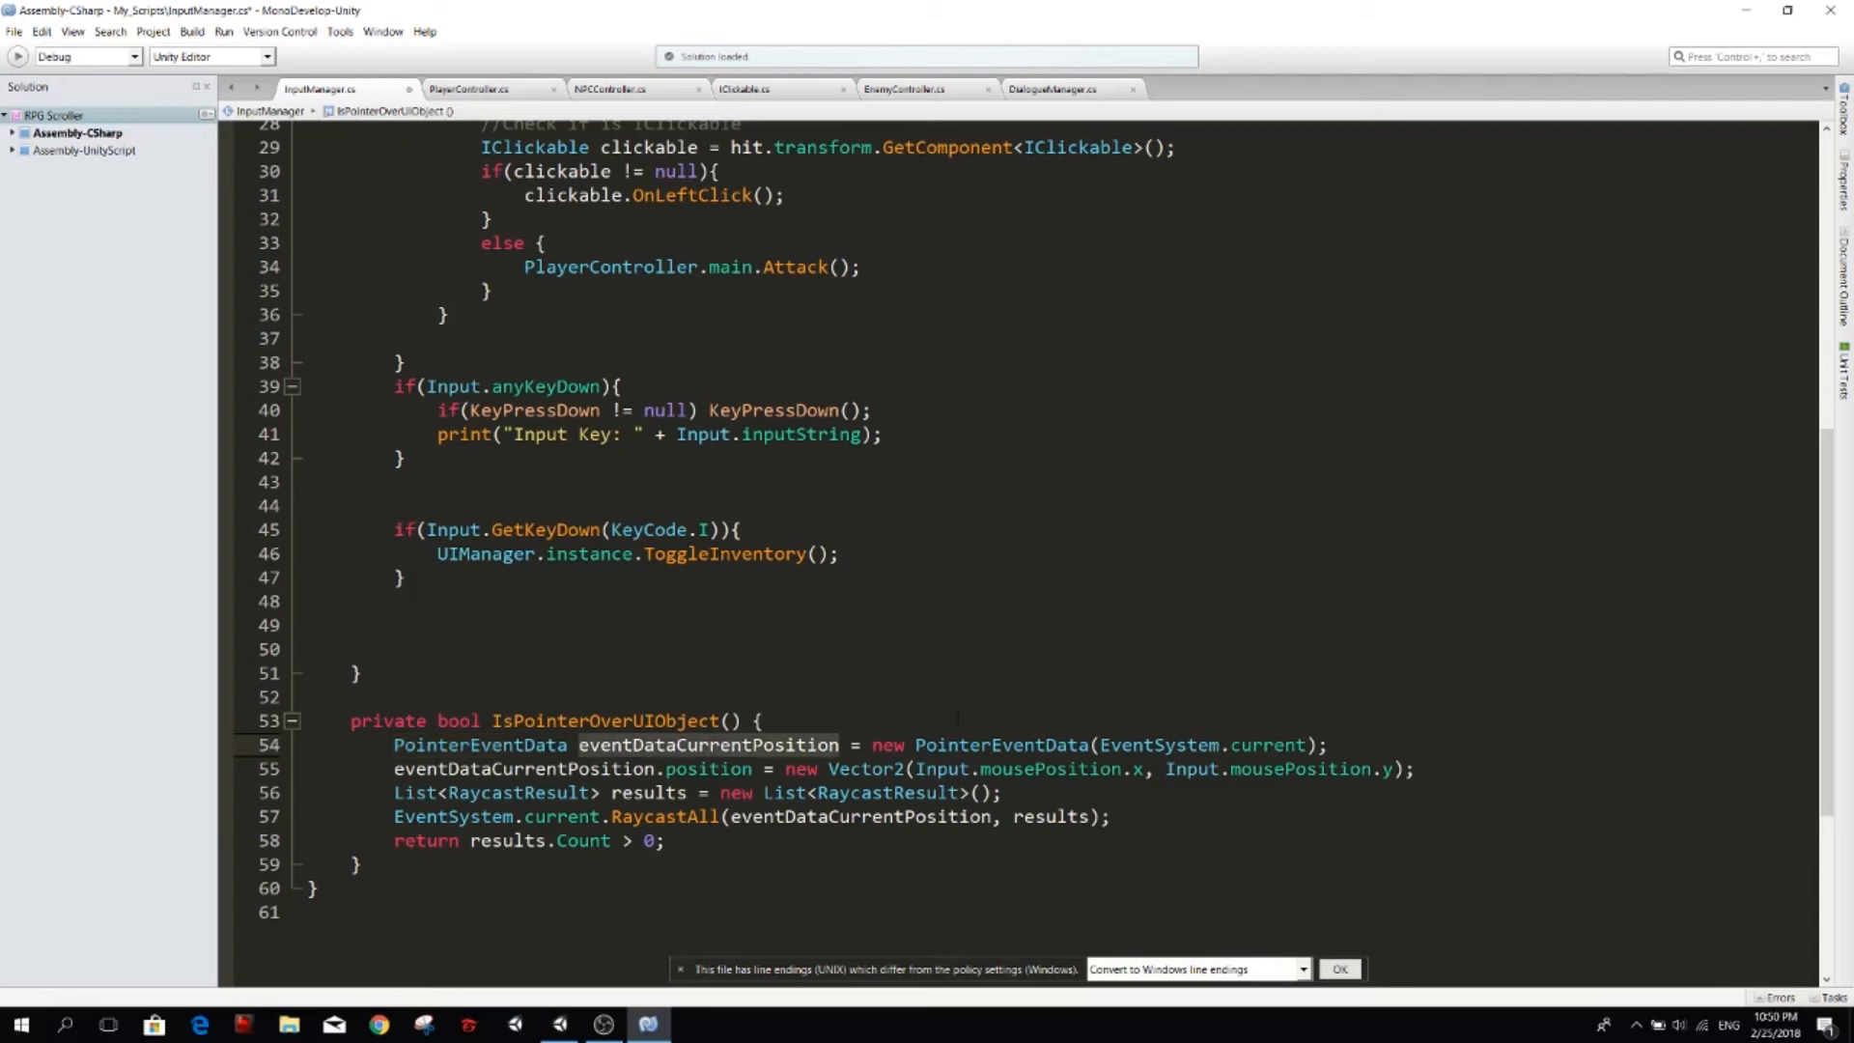
scroll(1053, 729, down, 1)
Step through the position assignment, RaycastResult list and results.Count > 0 return of the new method.
click(752, 686)
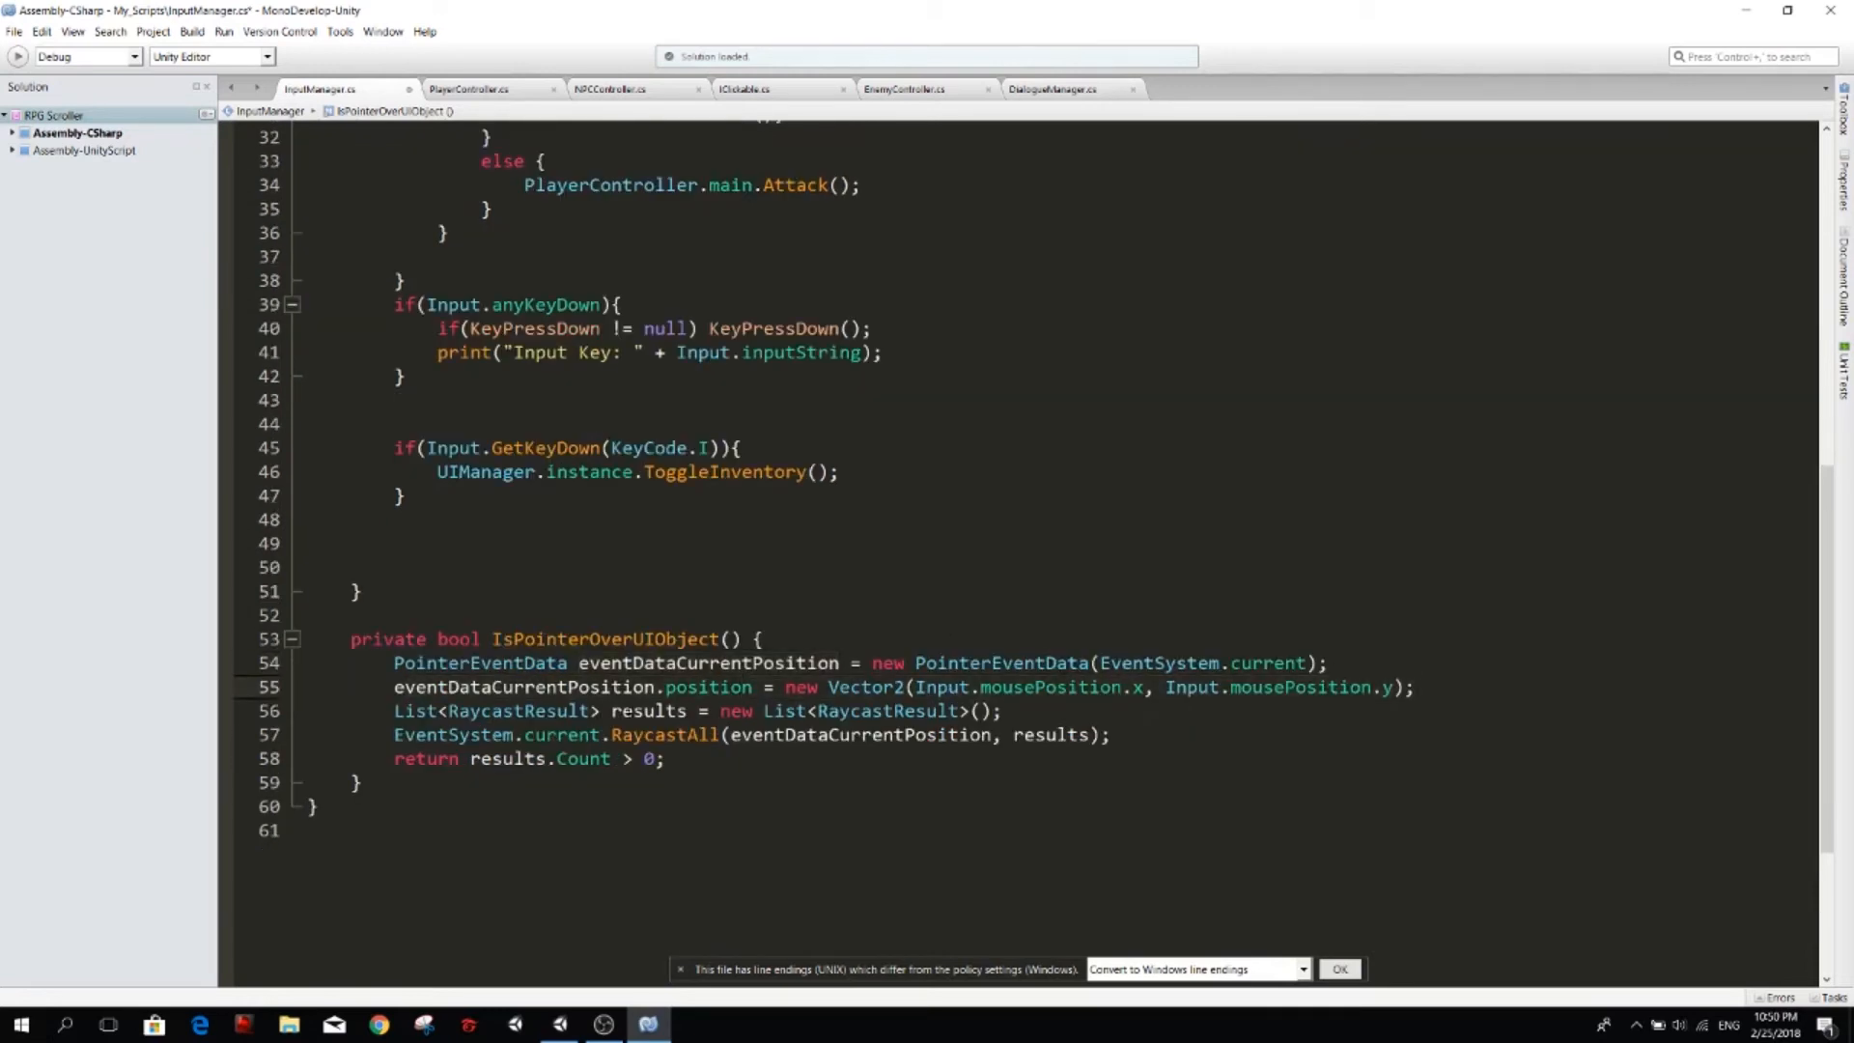
key(Down)
key(ctrl+Left)
key(ctrl+Left)
key(ctrl+Left)
key(ctrl+Left)
key(ctrl+Left)
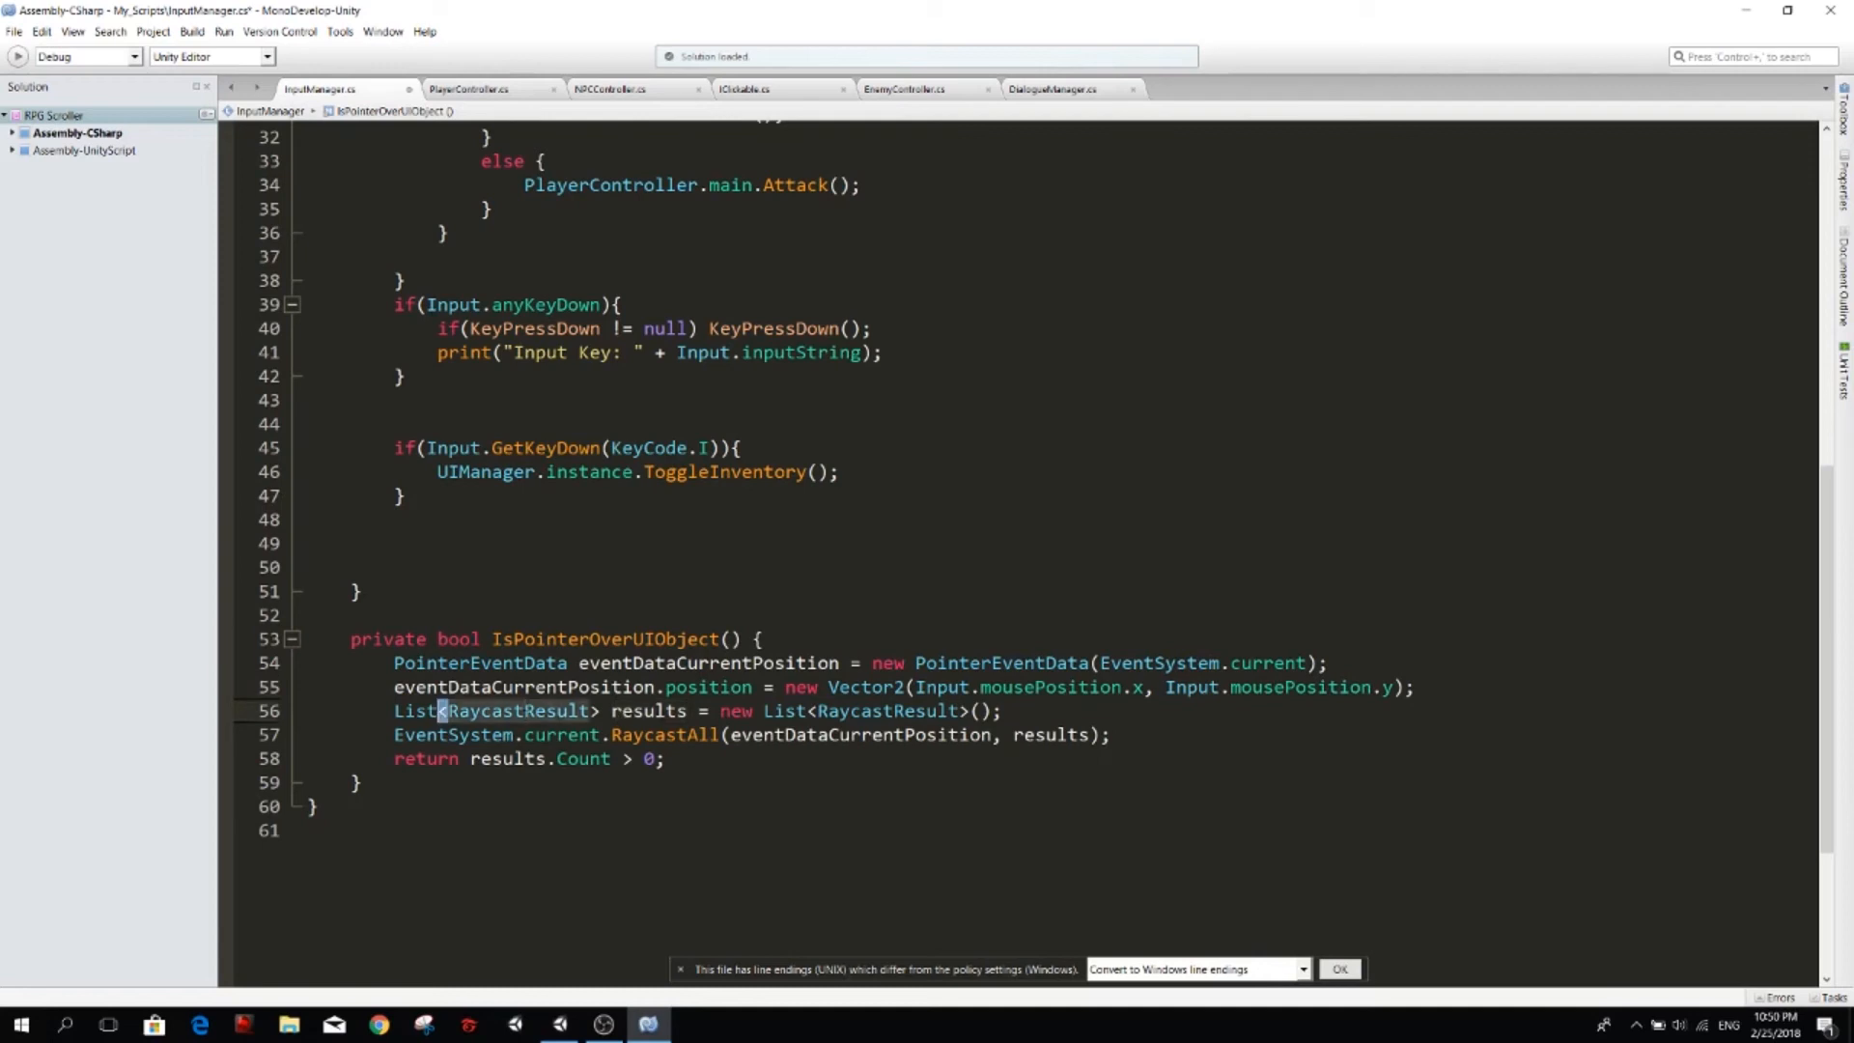
key(ctrl+Right)
key(ctrl+Right)
key(ctrl+Right)
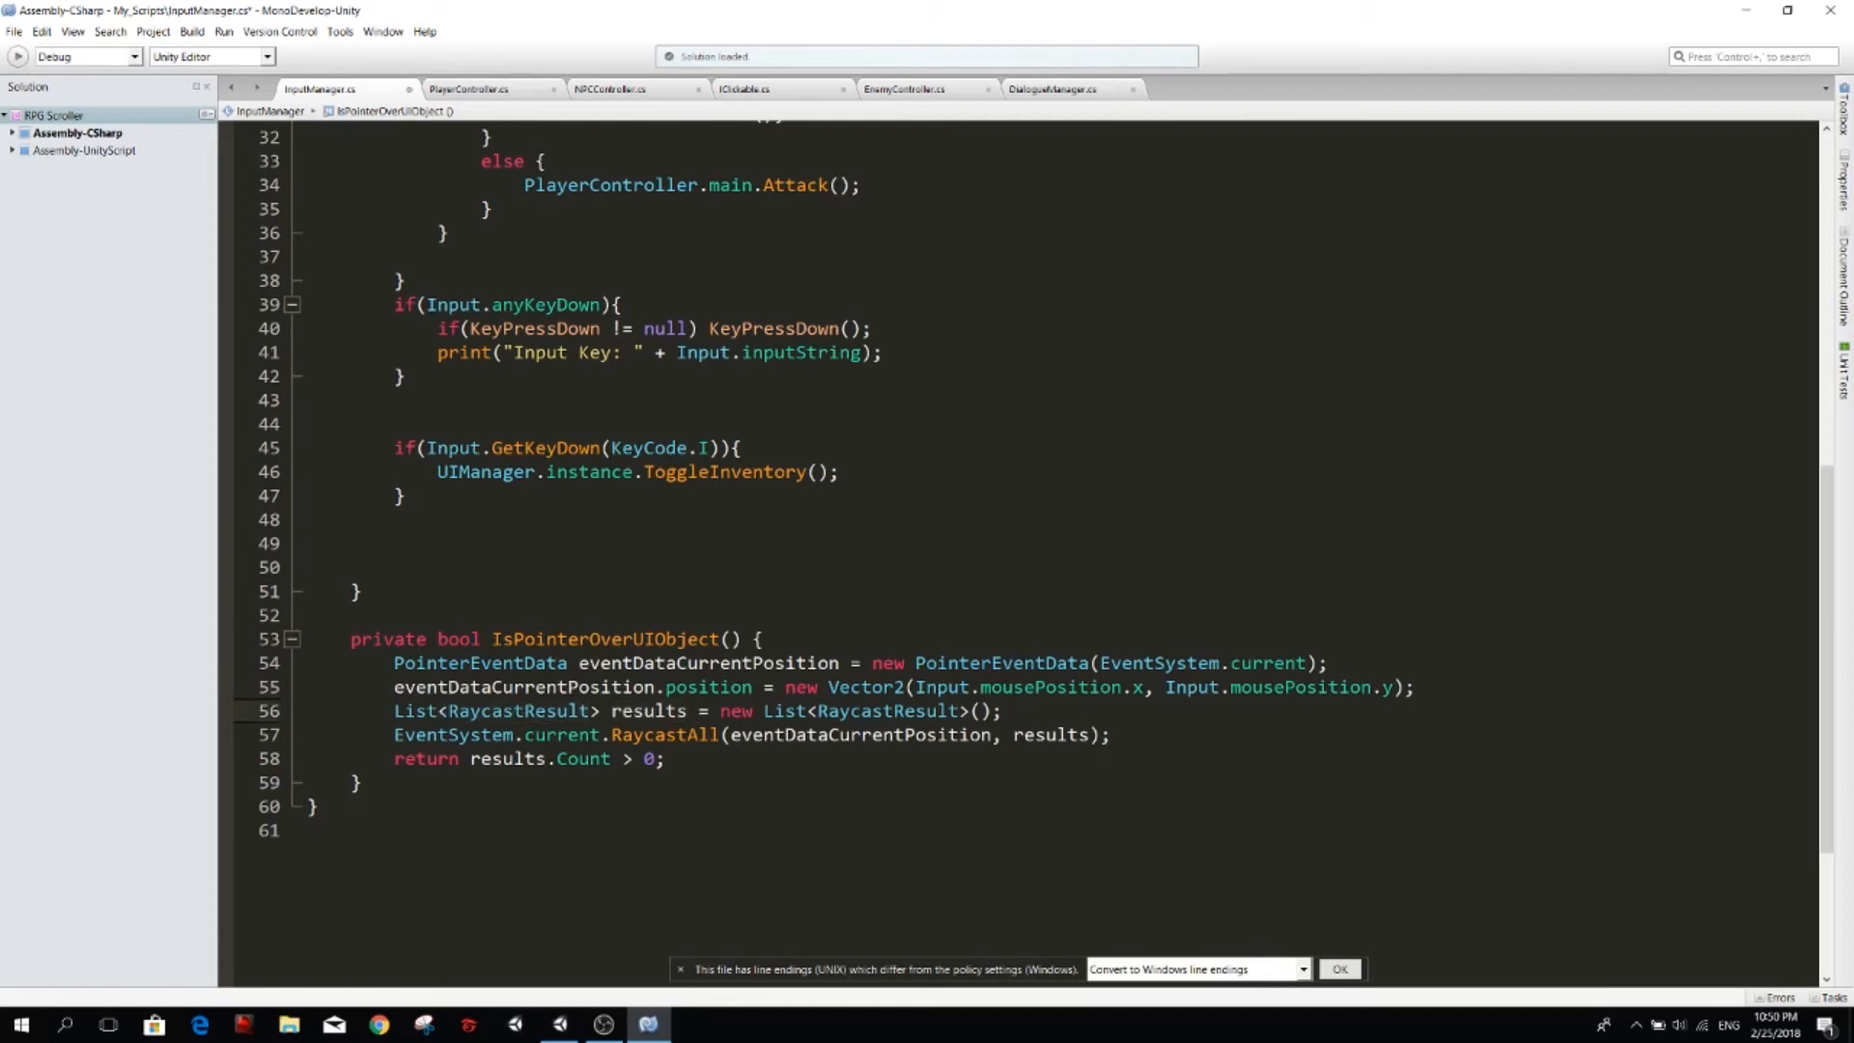
key(Down)
key(Down)
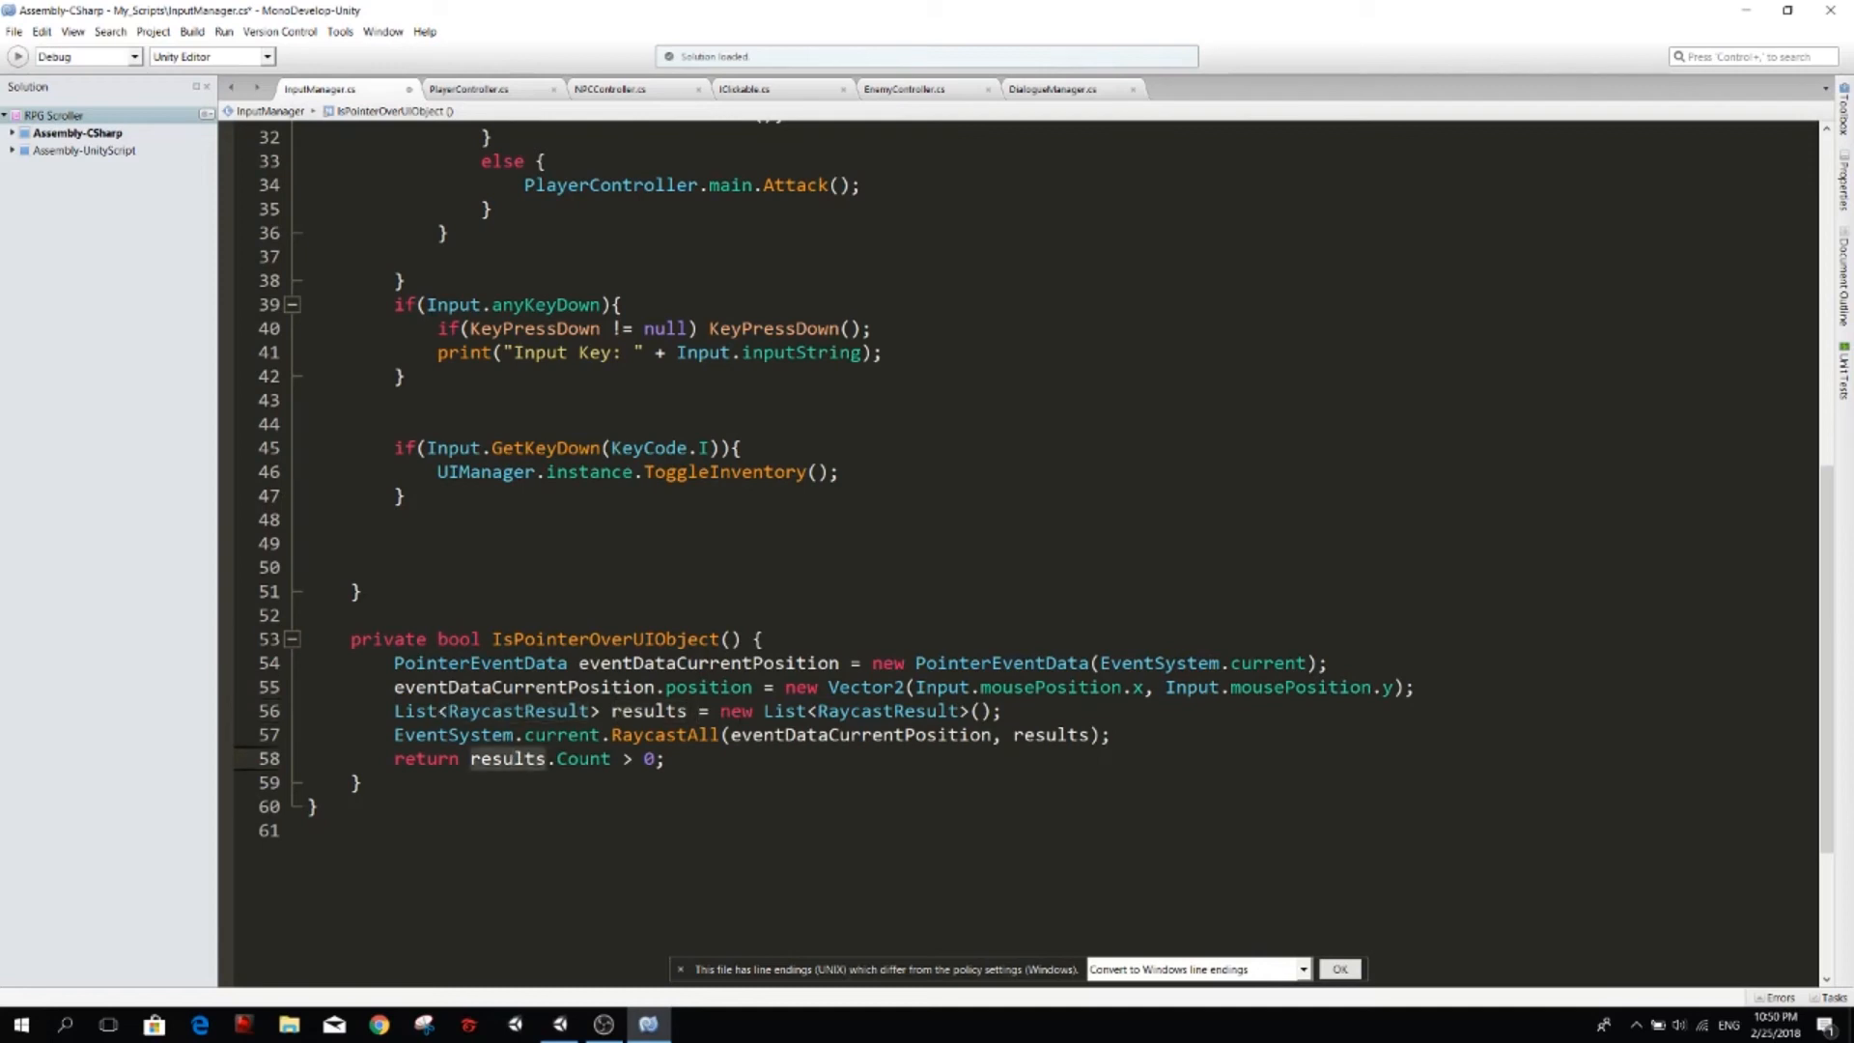
key(ctrl+Right)
key(ctrl+Right)
key(ctrl+Right)
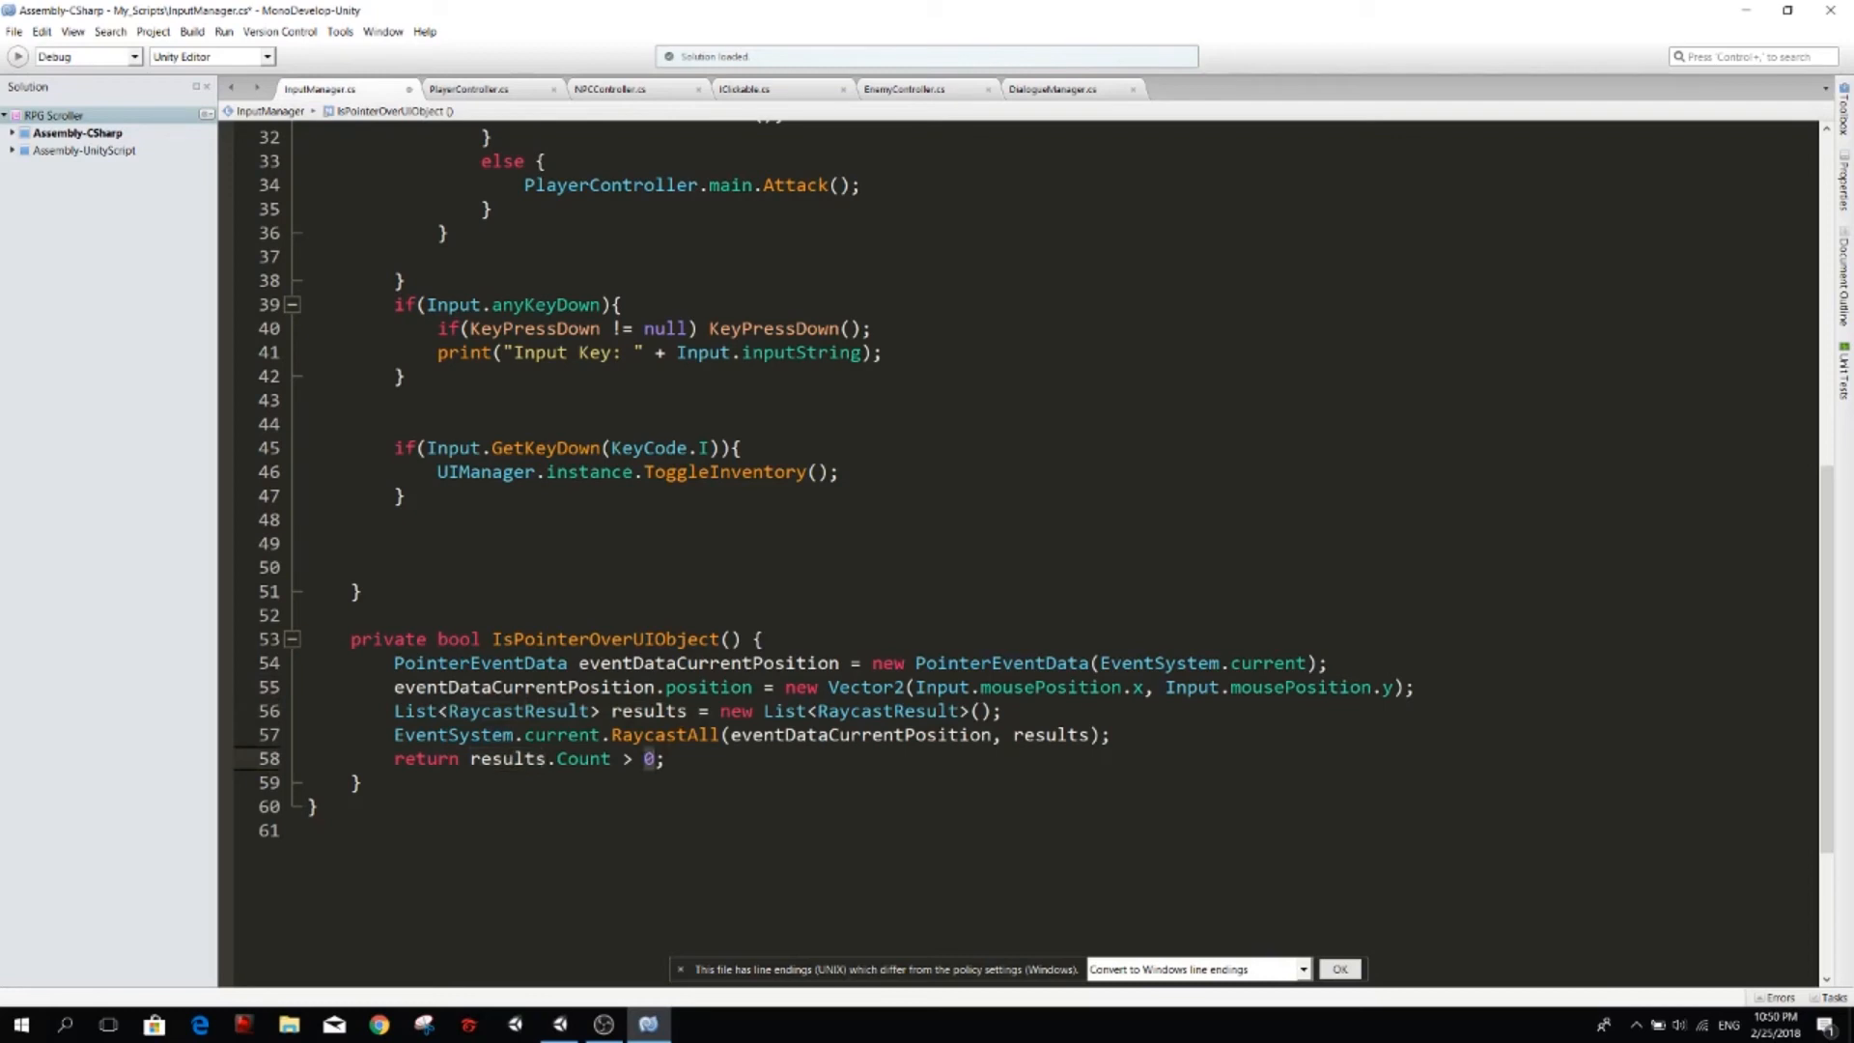
key(ctrl+Left)
key(ctrl+Left)
scroll(1014, 550, up, 1)
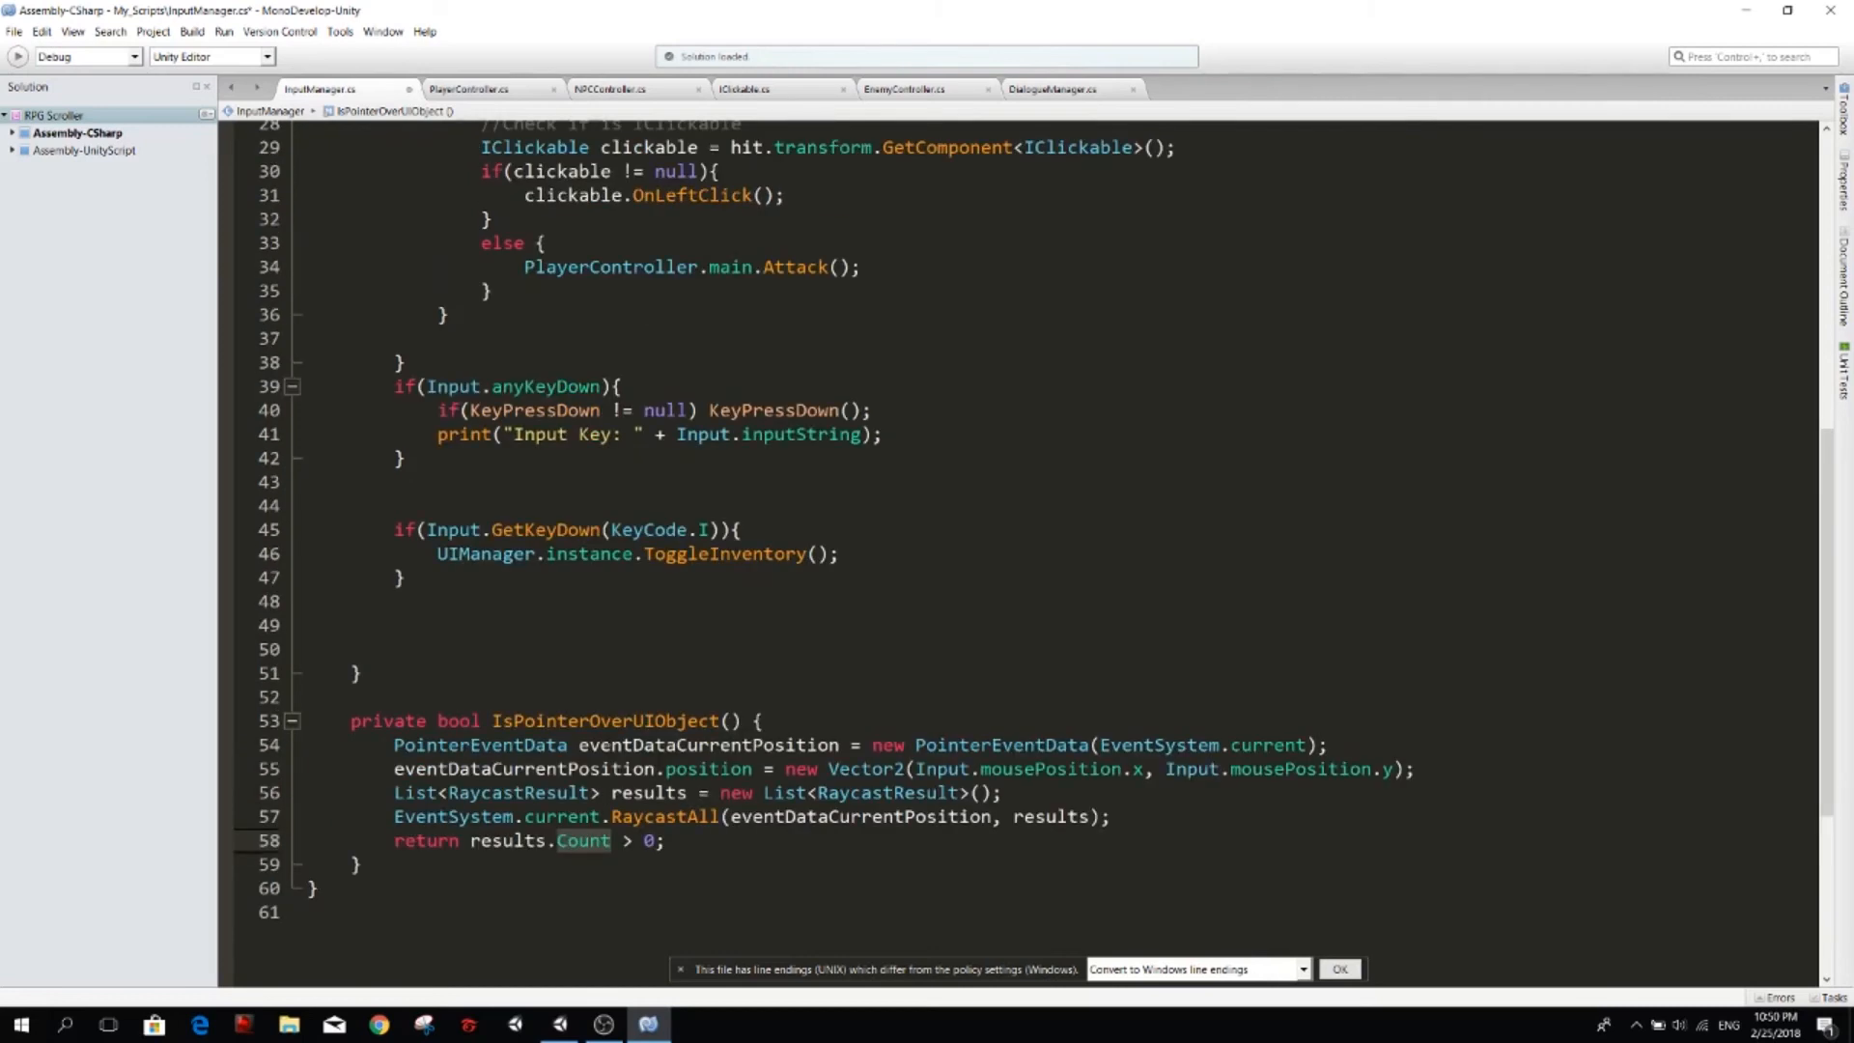
scroll(1014, 552, up, 6)
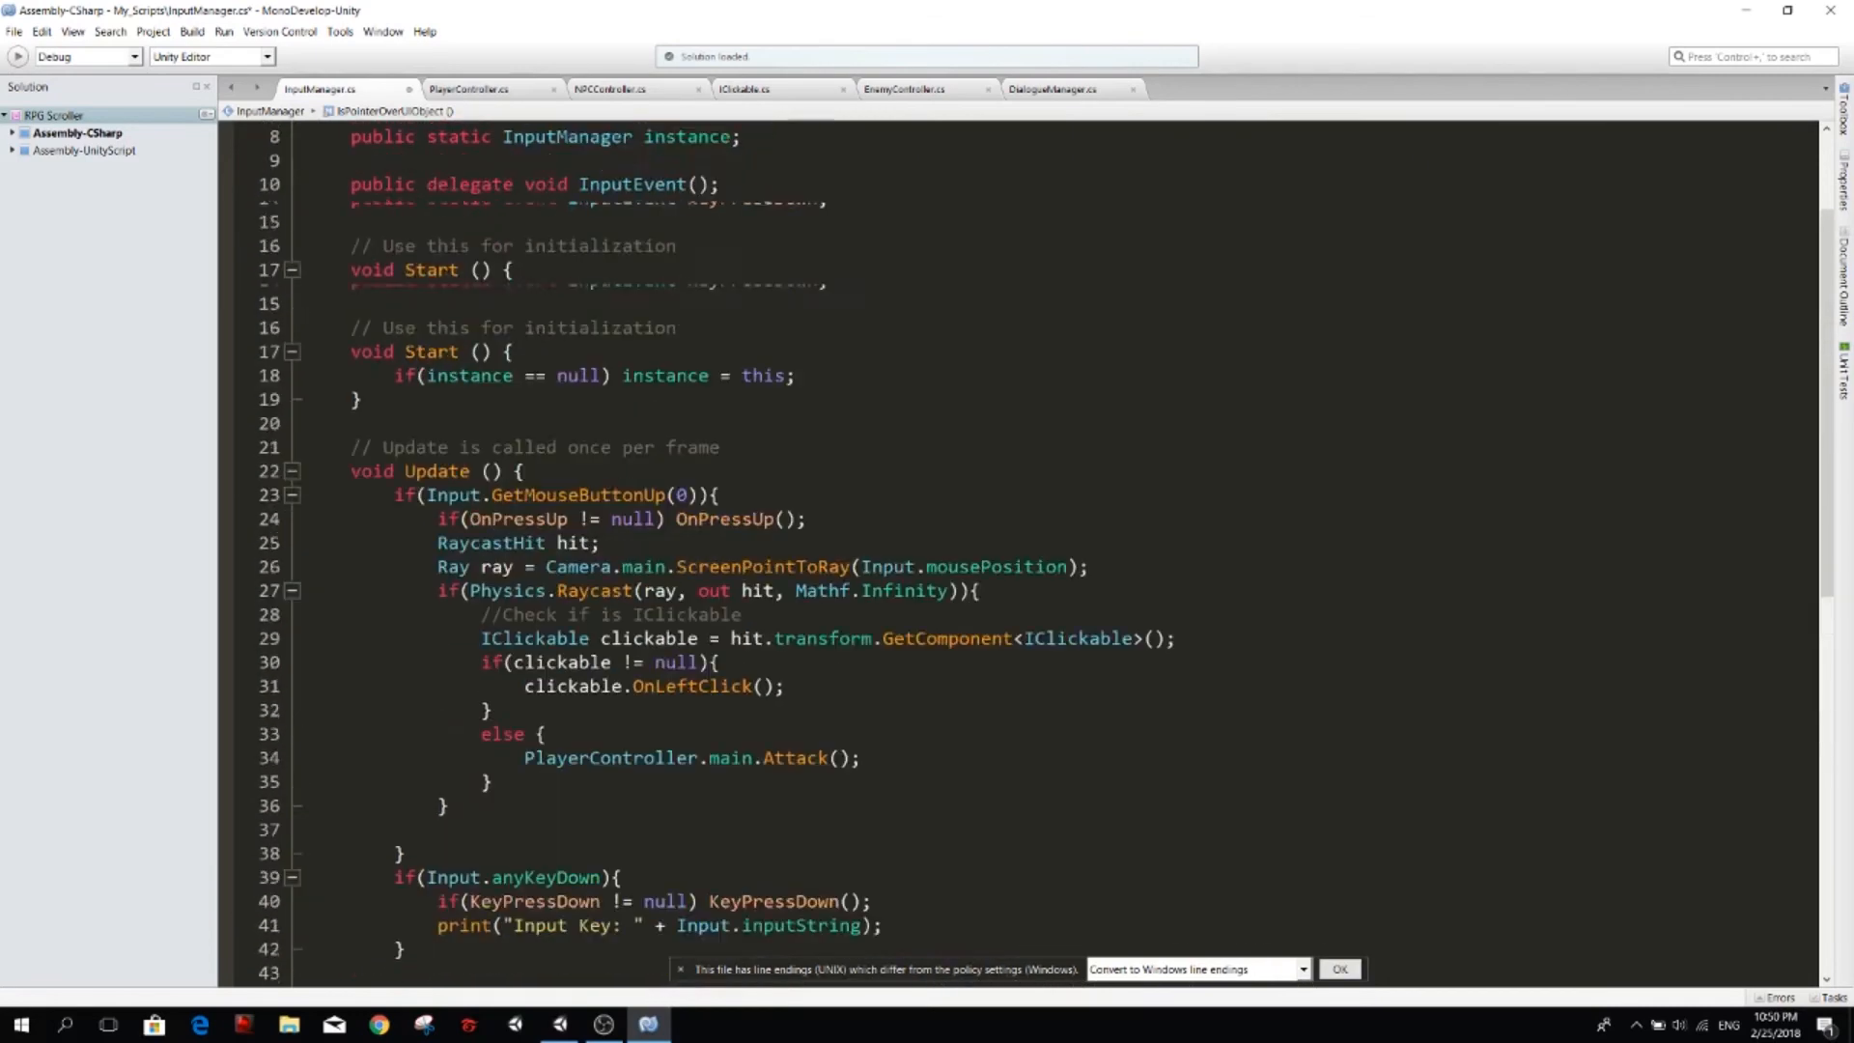
Add a 'Check if we are clicking on UI' comment on a new line under the raycast condition.
click(443, 806)
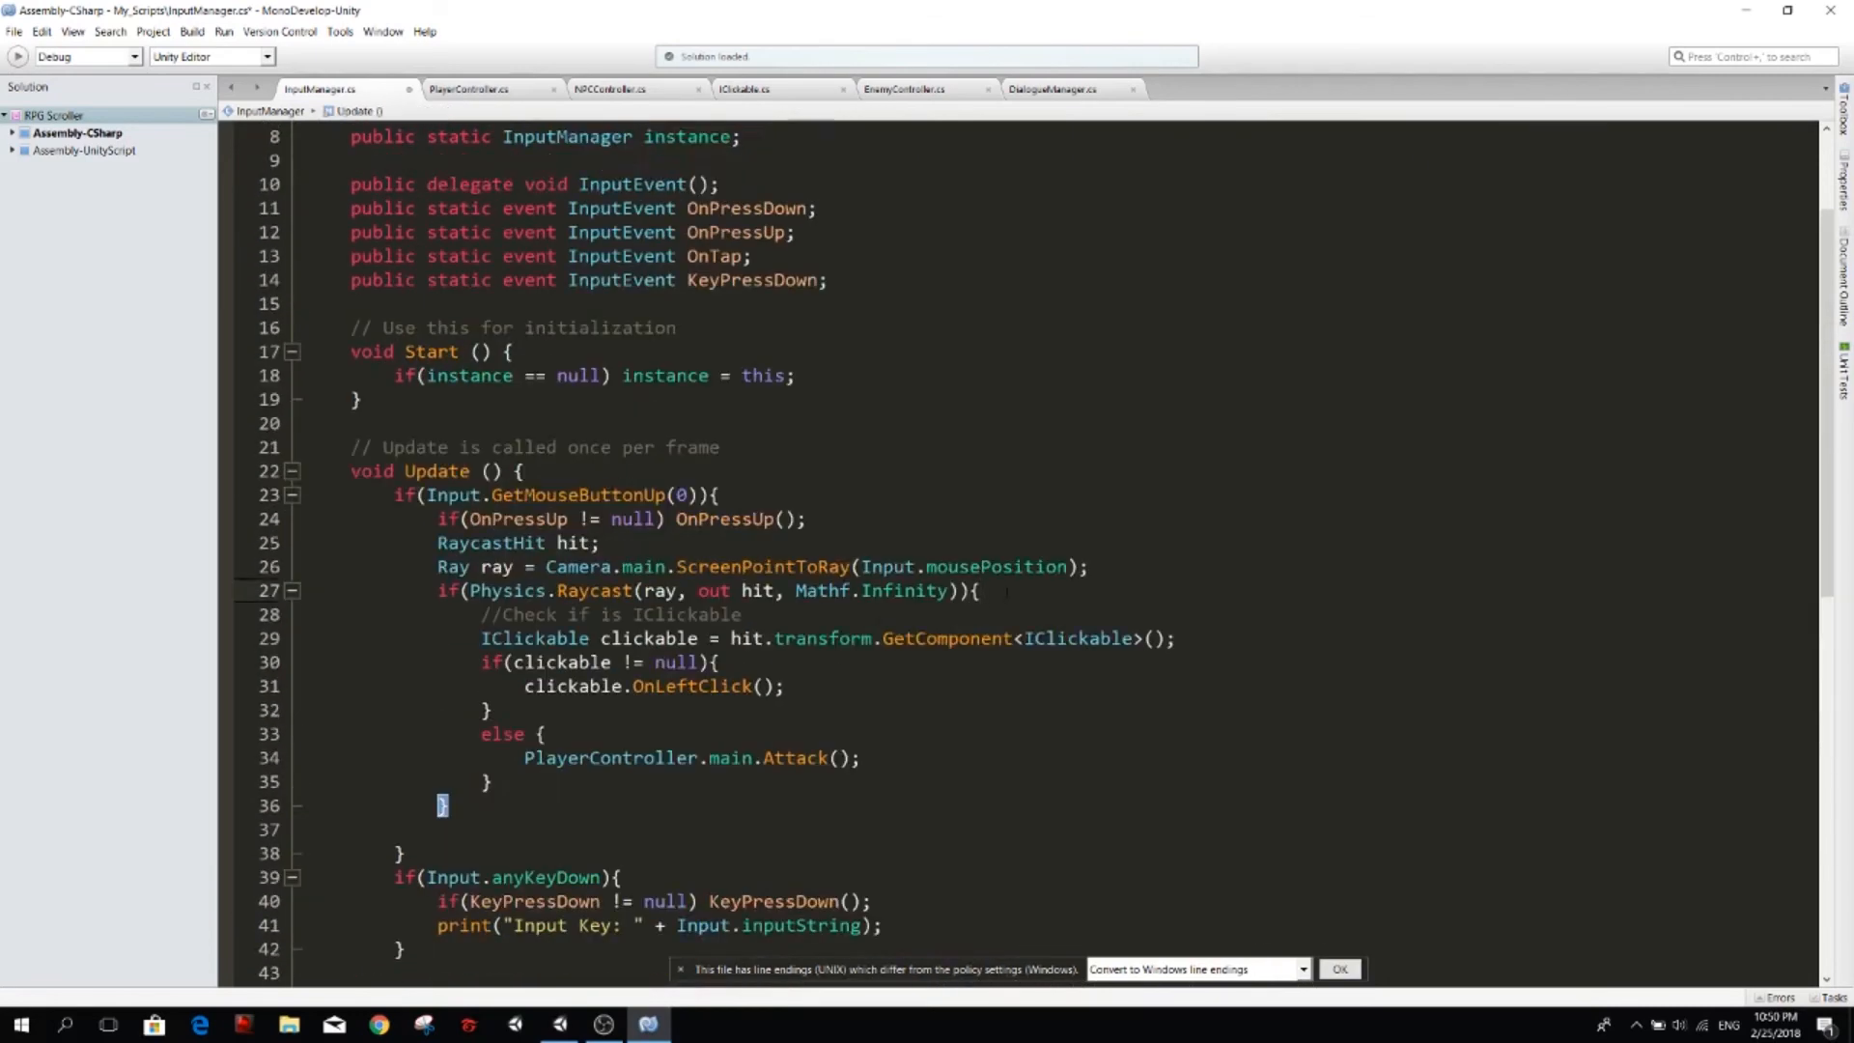
click(1004, 590)
key(Return)
key(Return)
key(Up)
text(//C)
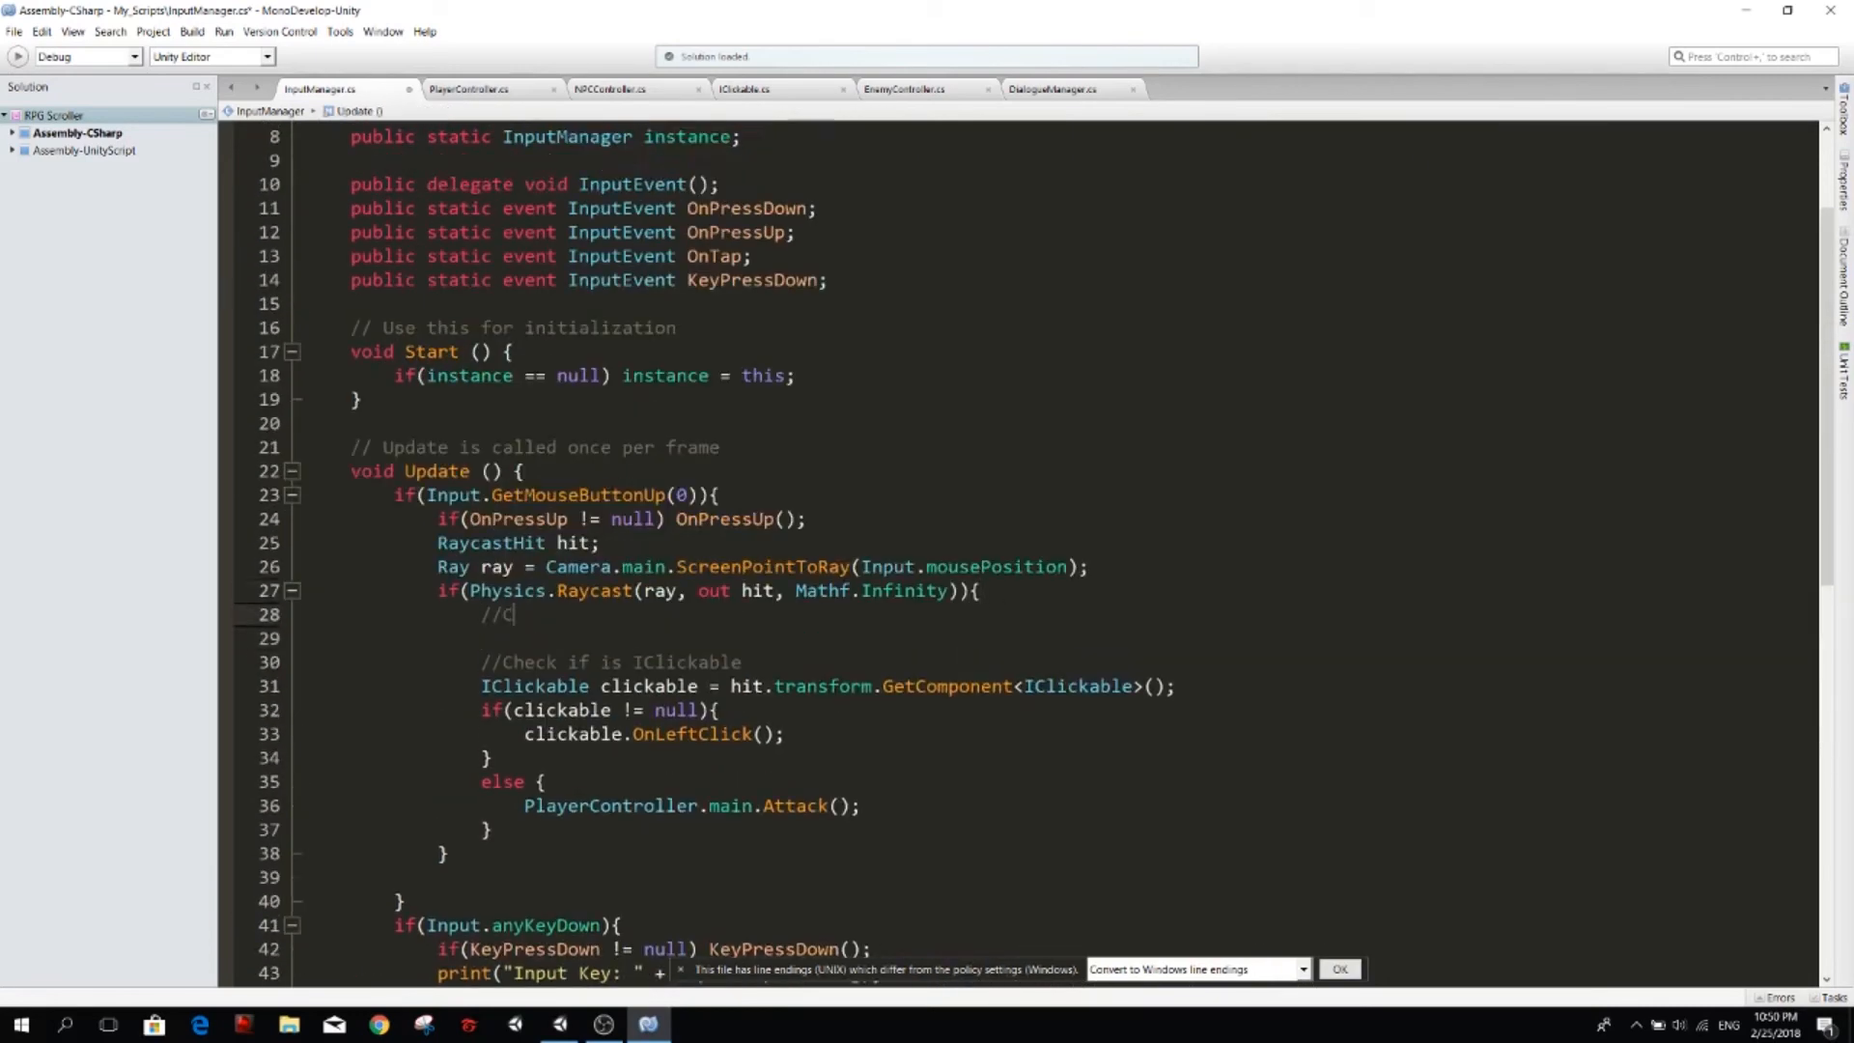
text(heck if )
text(wee are)
key(BackSpace)
key(BackSpace)
key(BackSpace)
text(are clicking on )
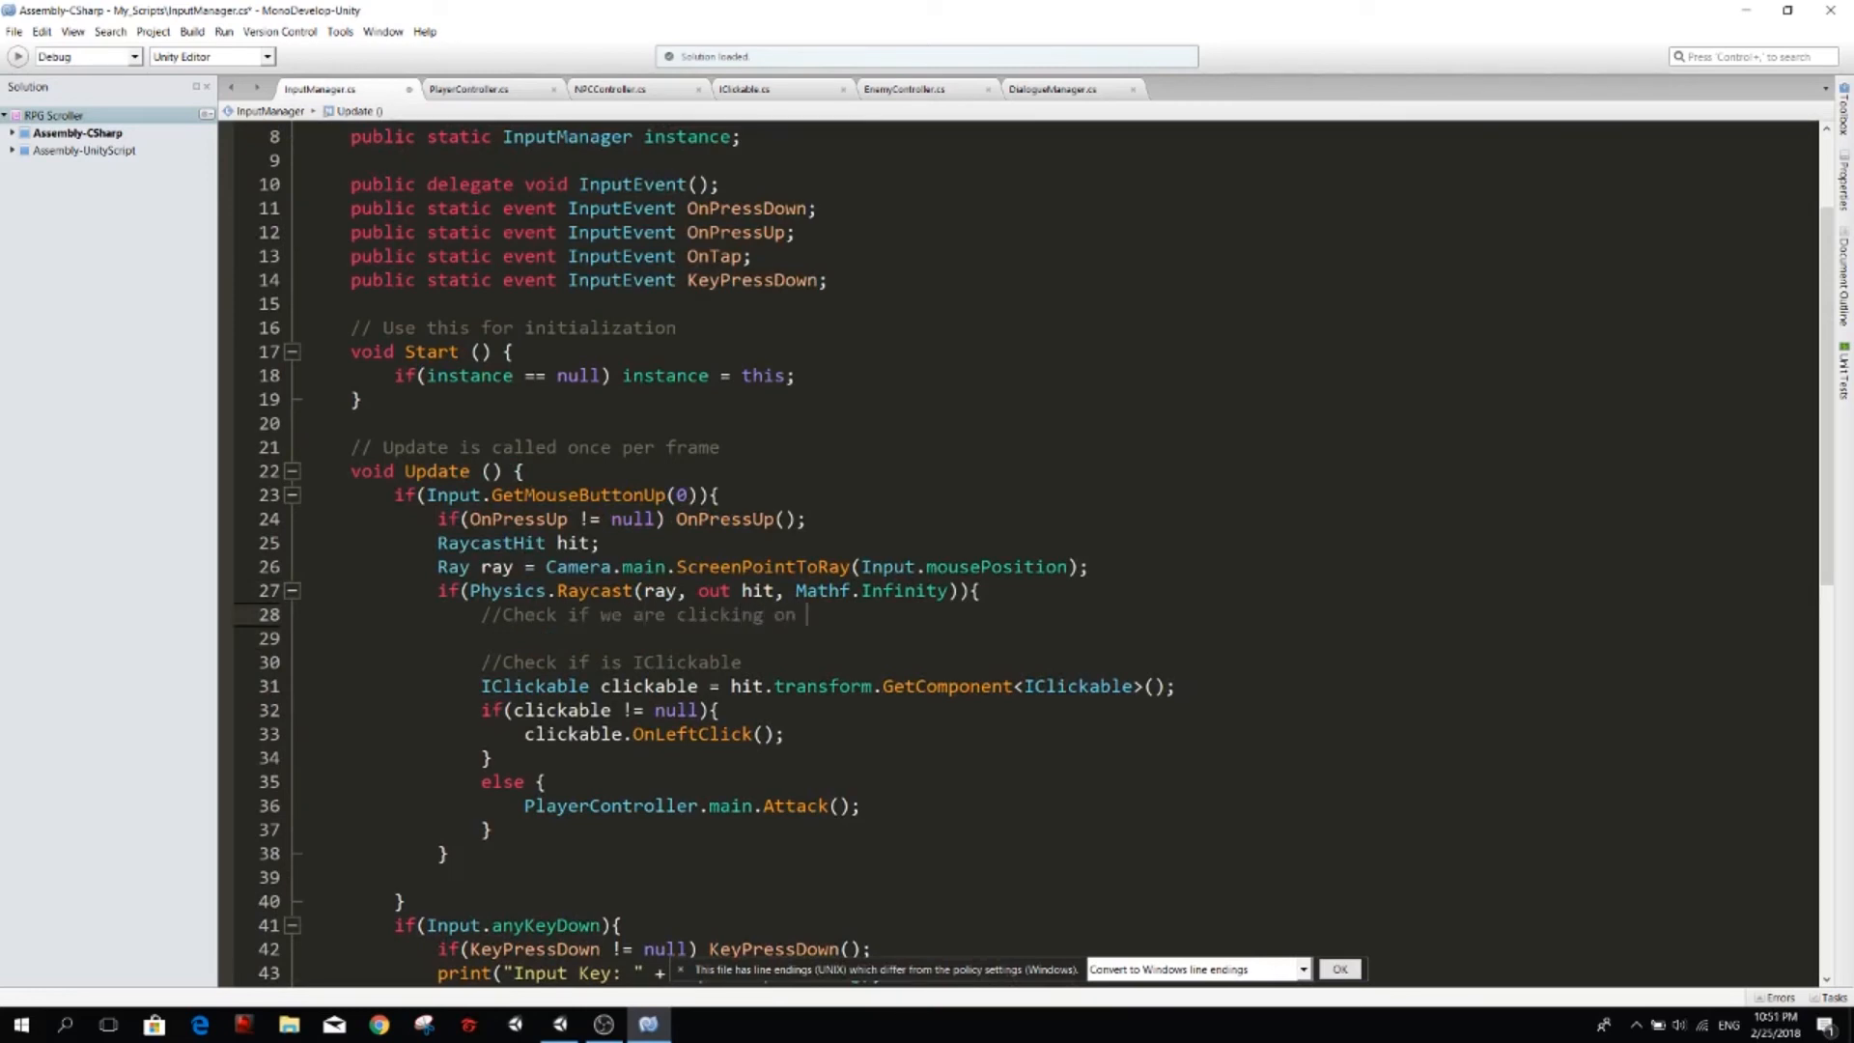
text(UI)
key(Return)
text(if()
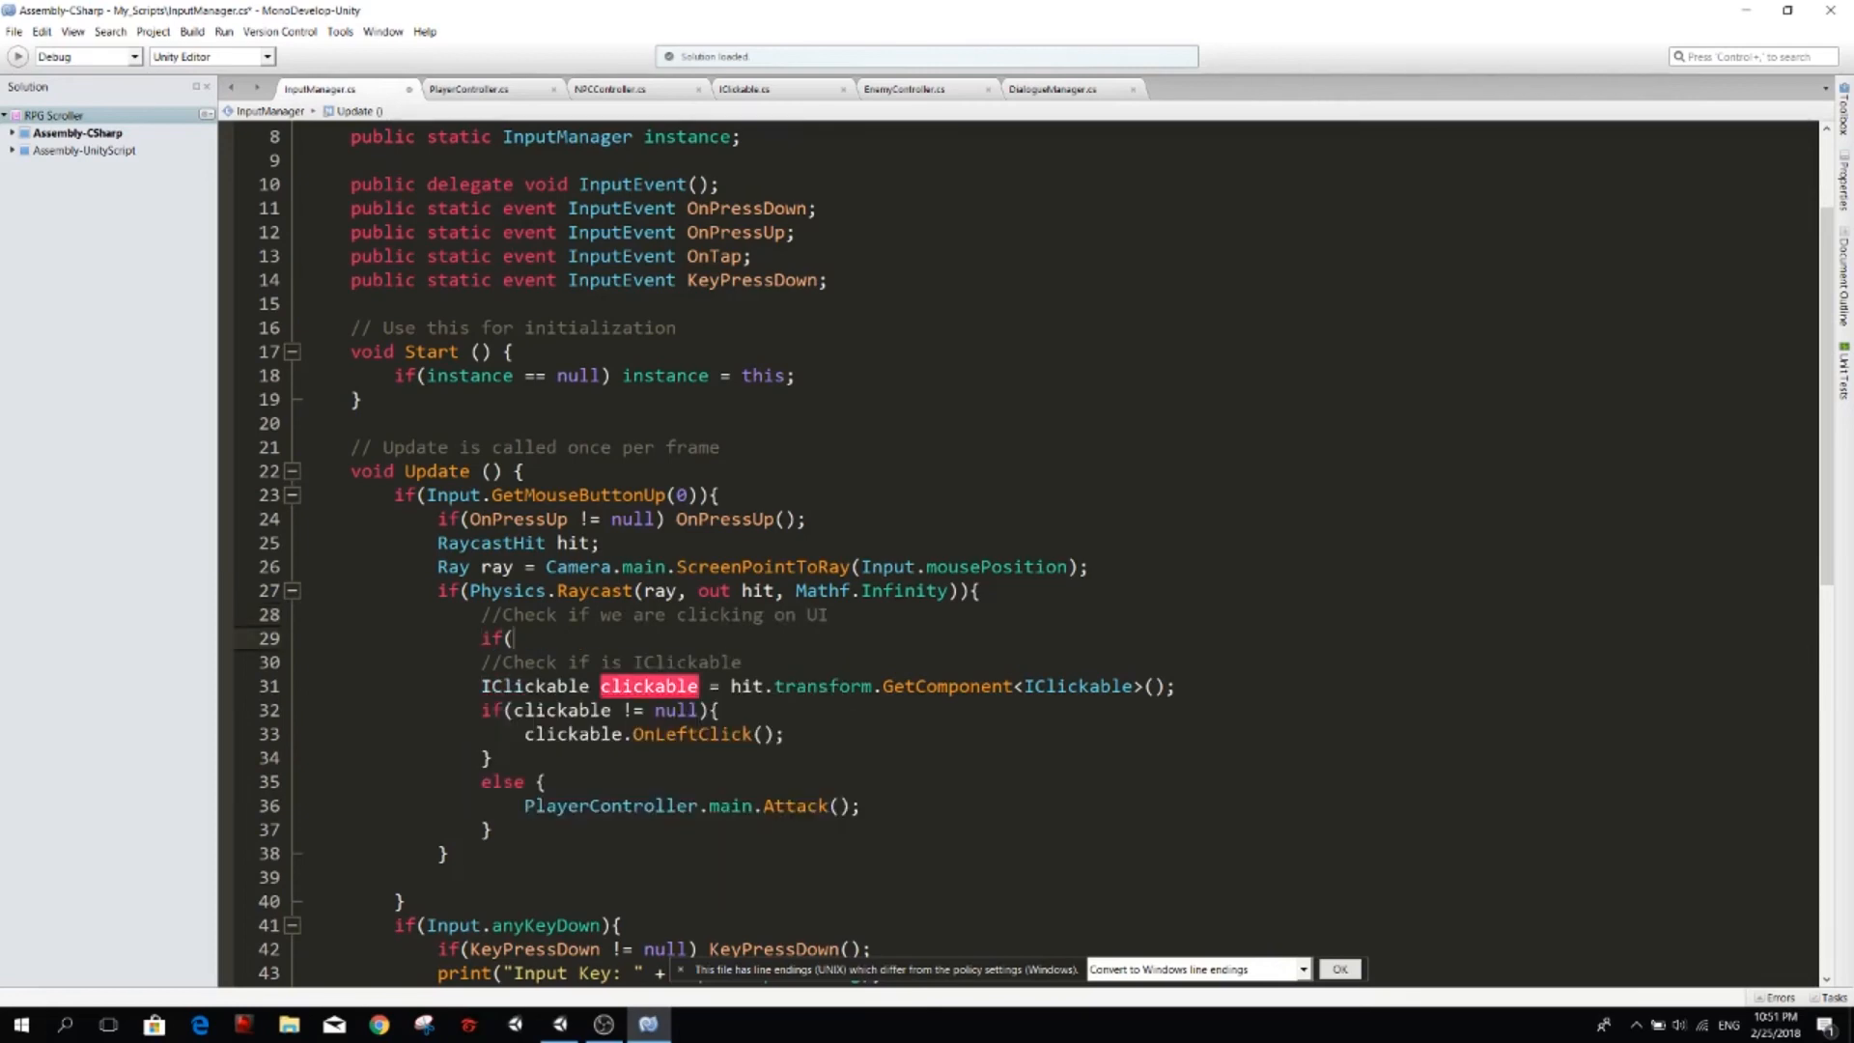
scroll(1014, 551, down, 5)
scroll(1015, 550, down, 2)
scroll(1015, 551, up, 1)
scroll(1014, 551, up, 7)
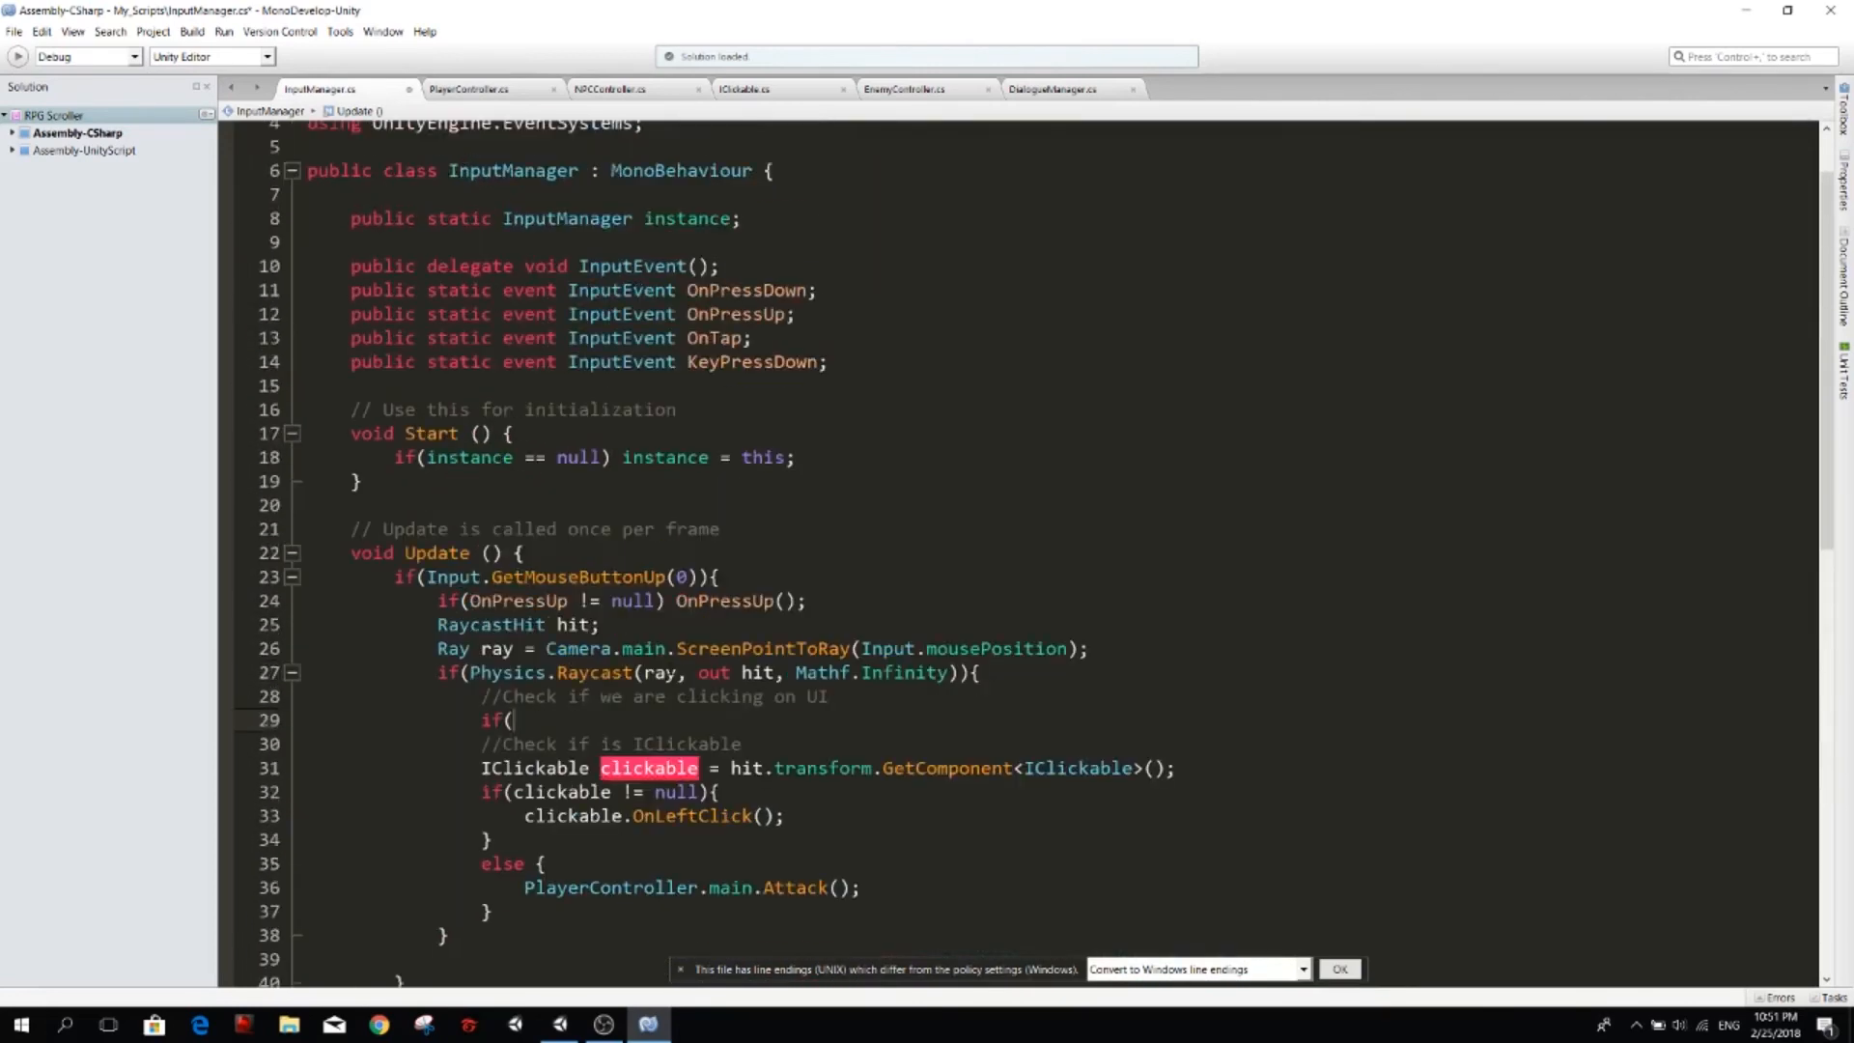
text(IsPoint)
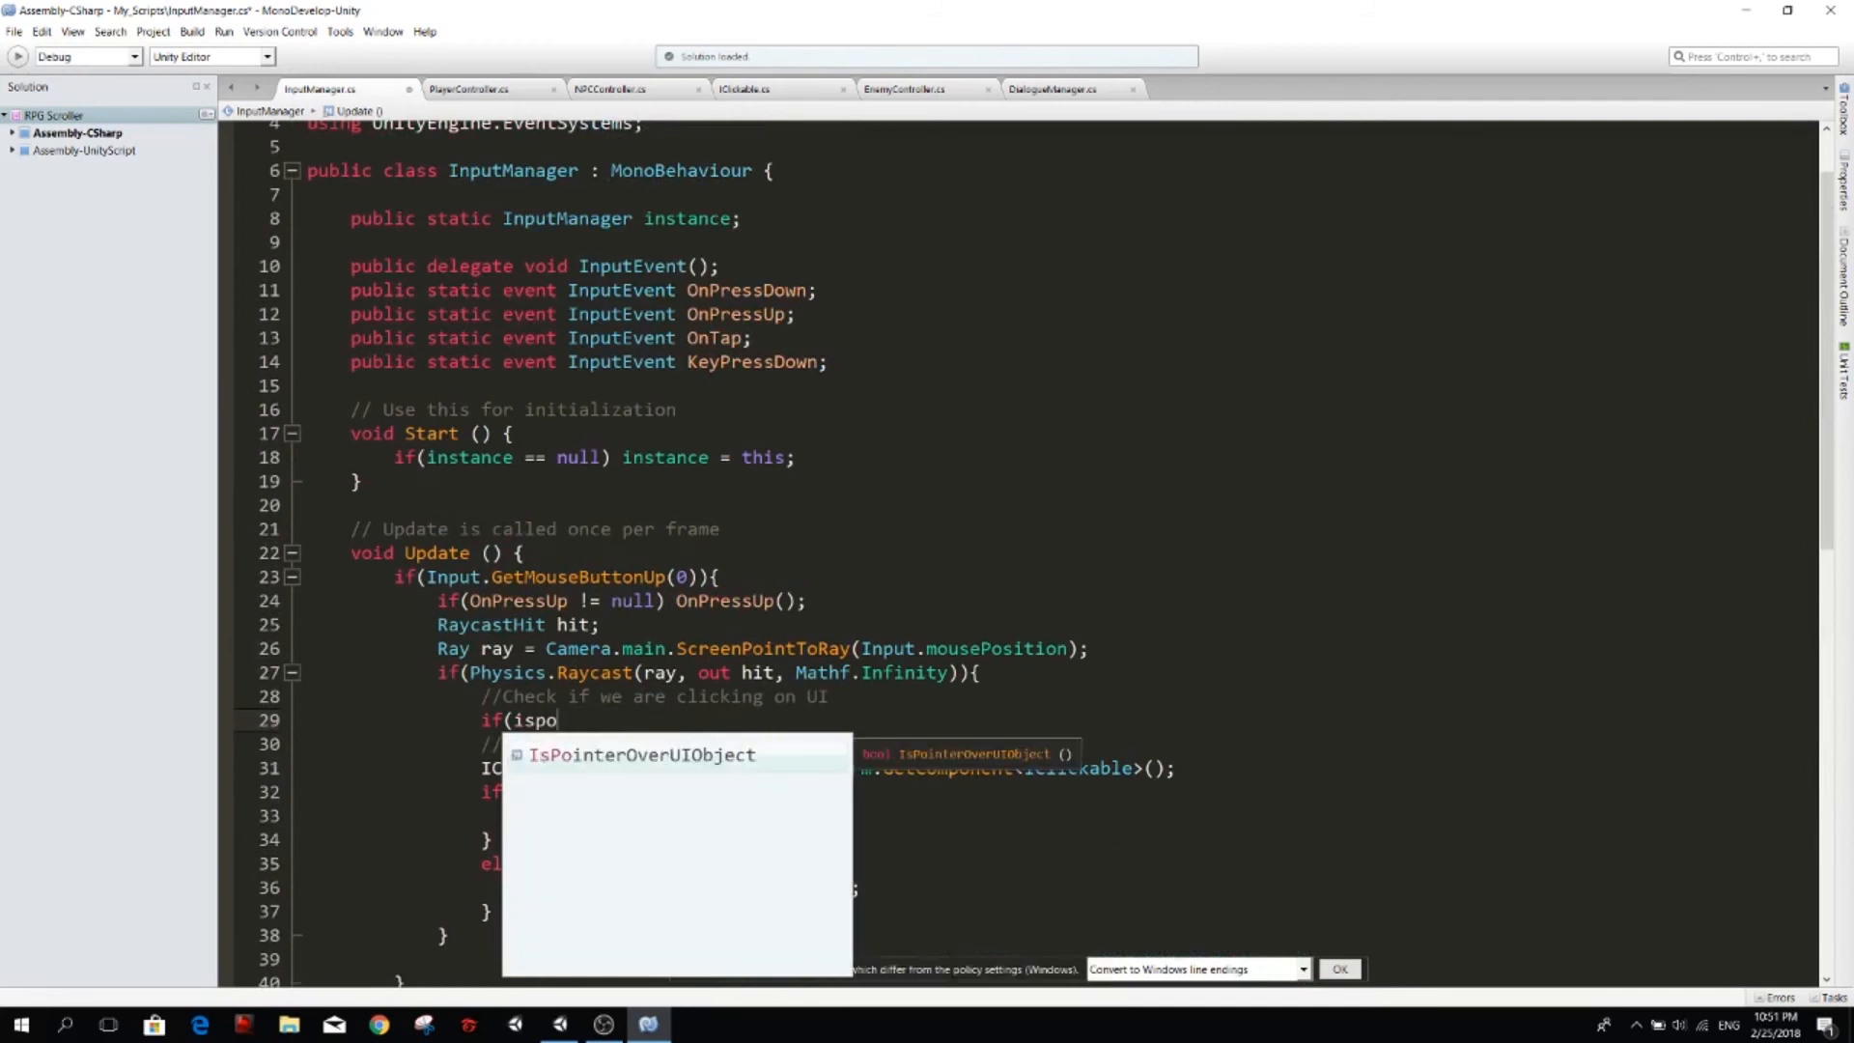
Write an empty if(IsPointerOverUIObject()) block below the comment.
key(Return)
text(())
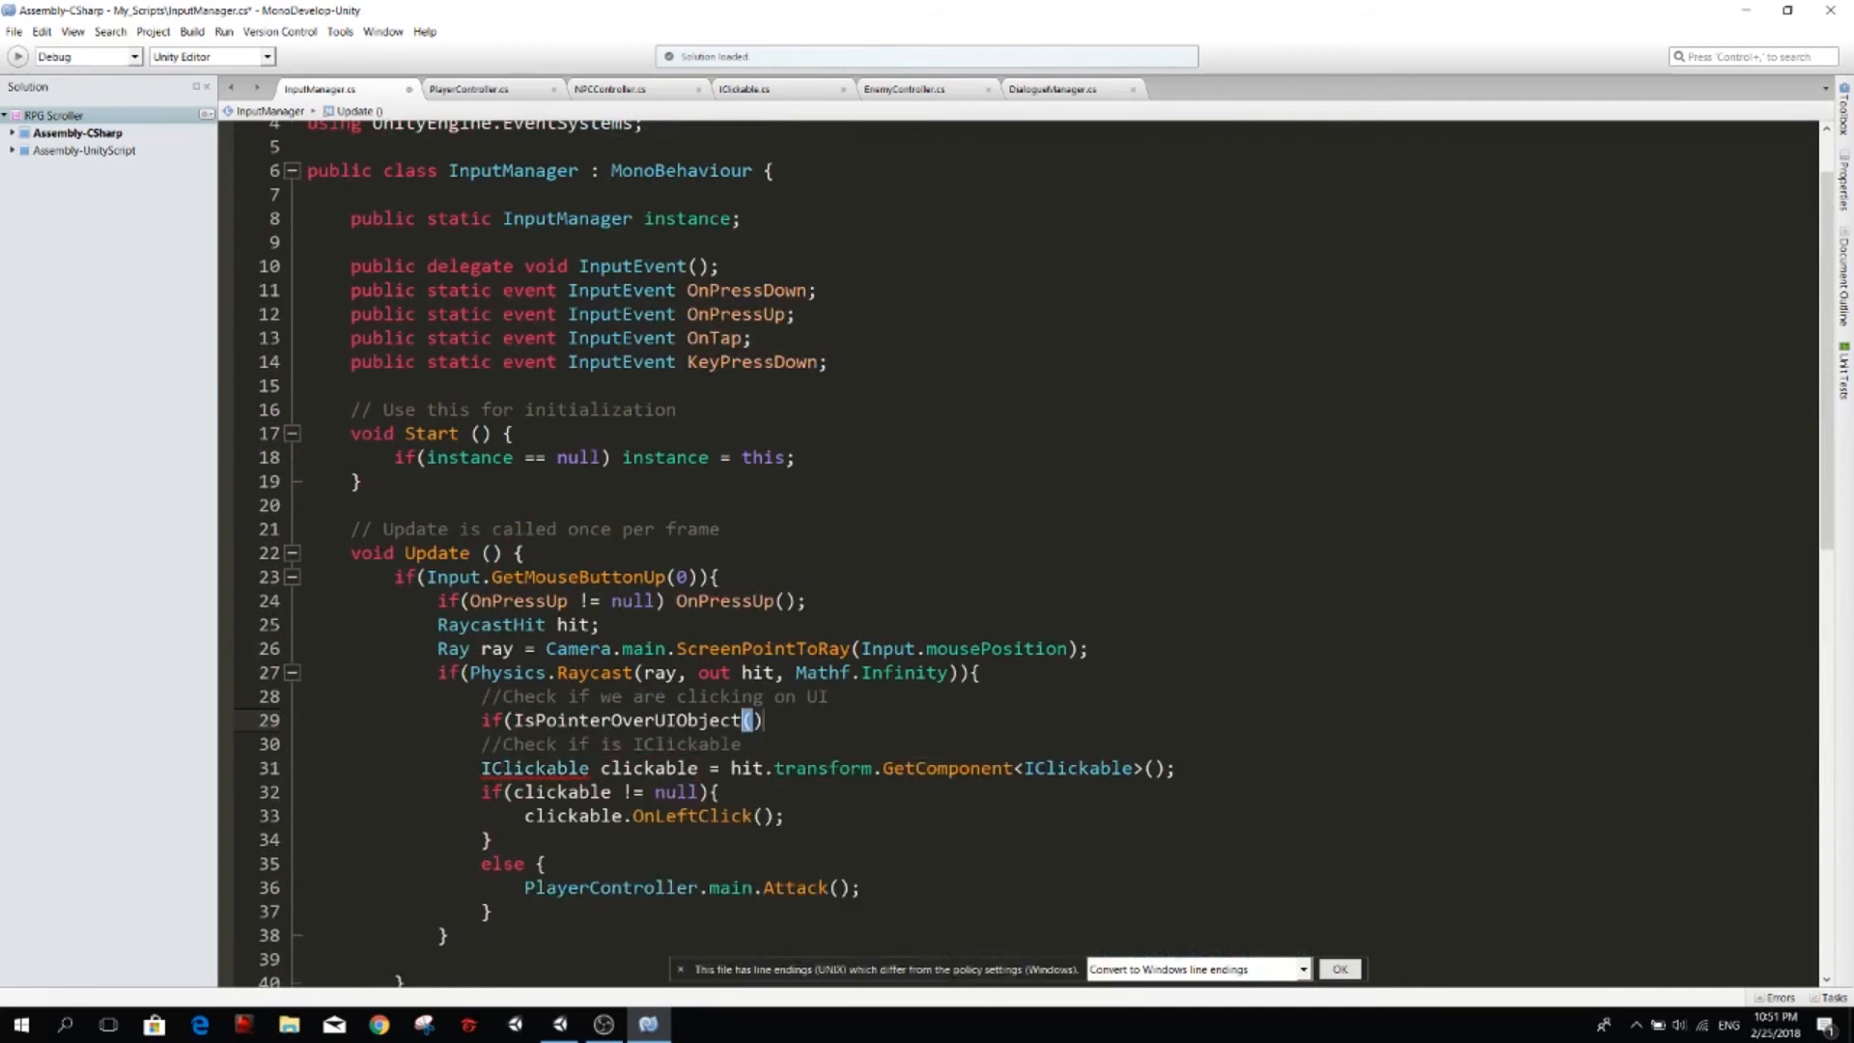
text(){)
key(Return)
scroll(1014, 550, down, 1)
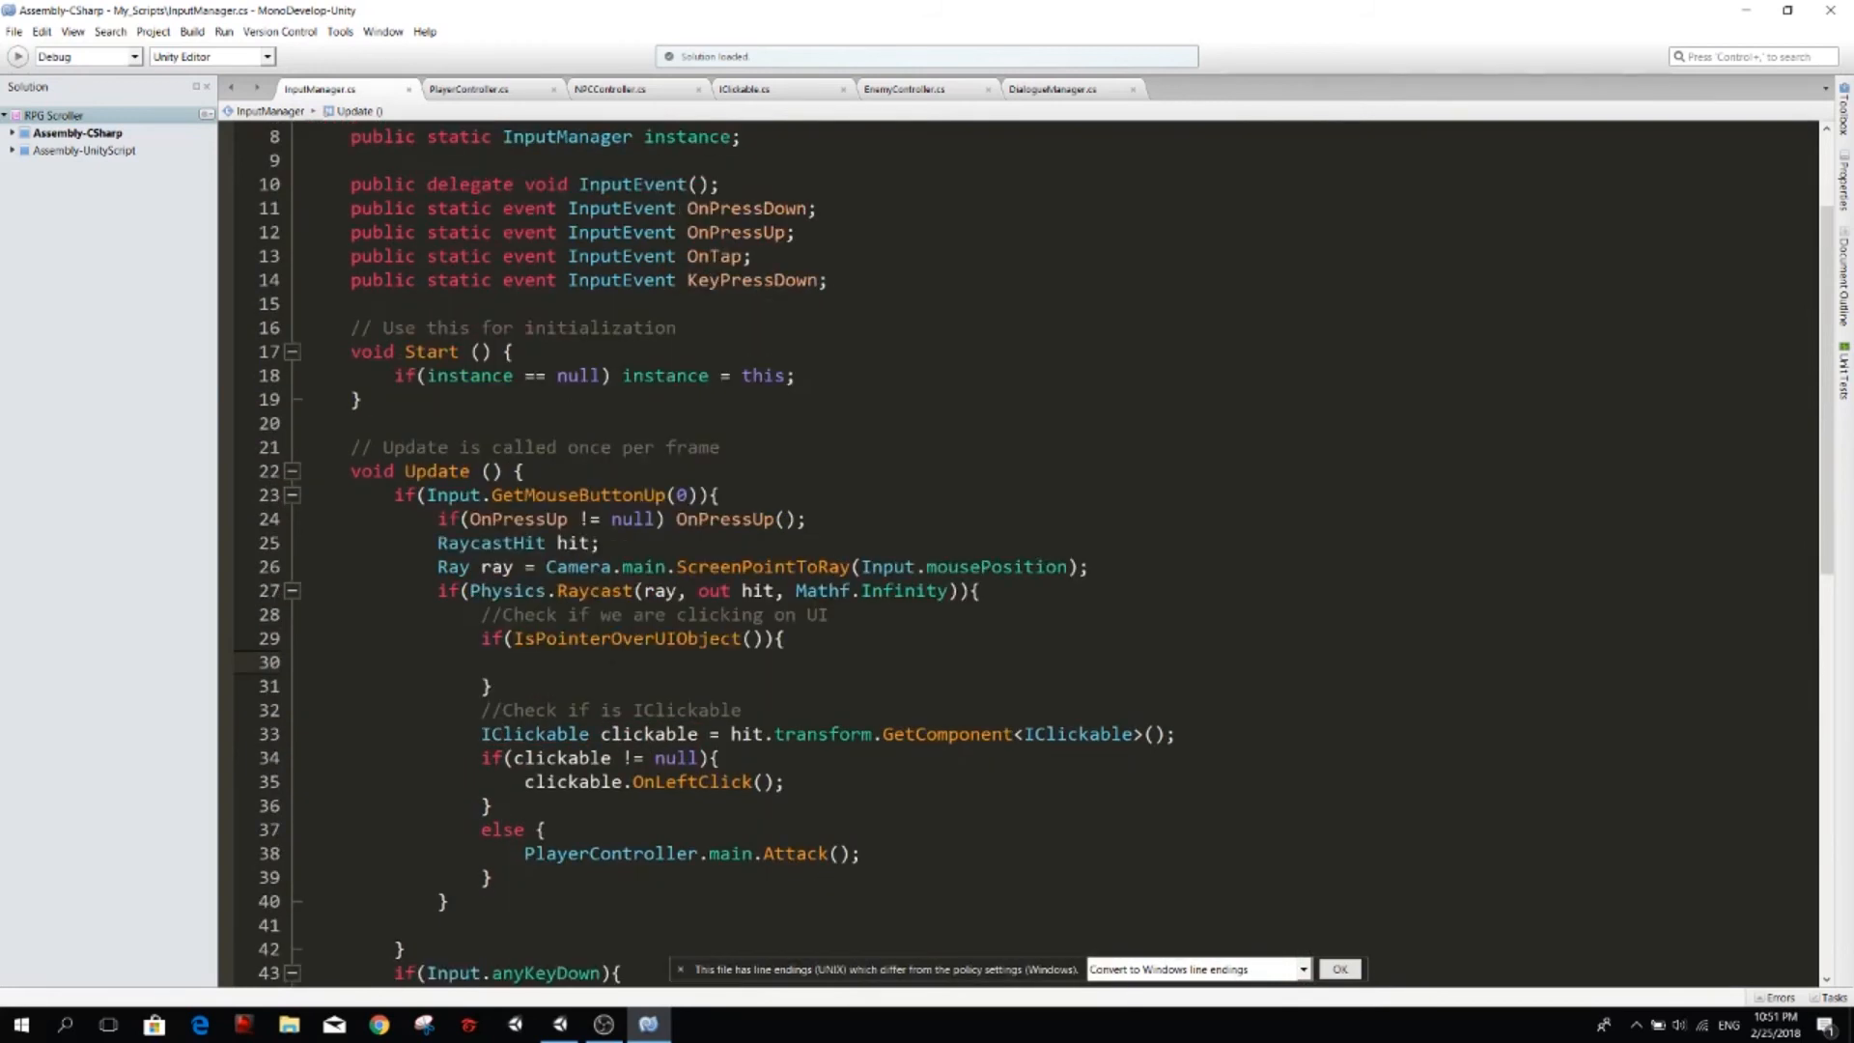
key(Up)
key(Down)
Make the null check an else if GetComponent<IClickable>() != null and move the clickable declaration inside it.
key(Down)
key(Down)
key(Down)
text(else)
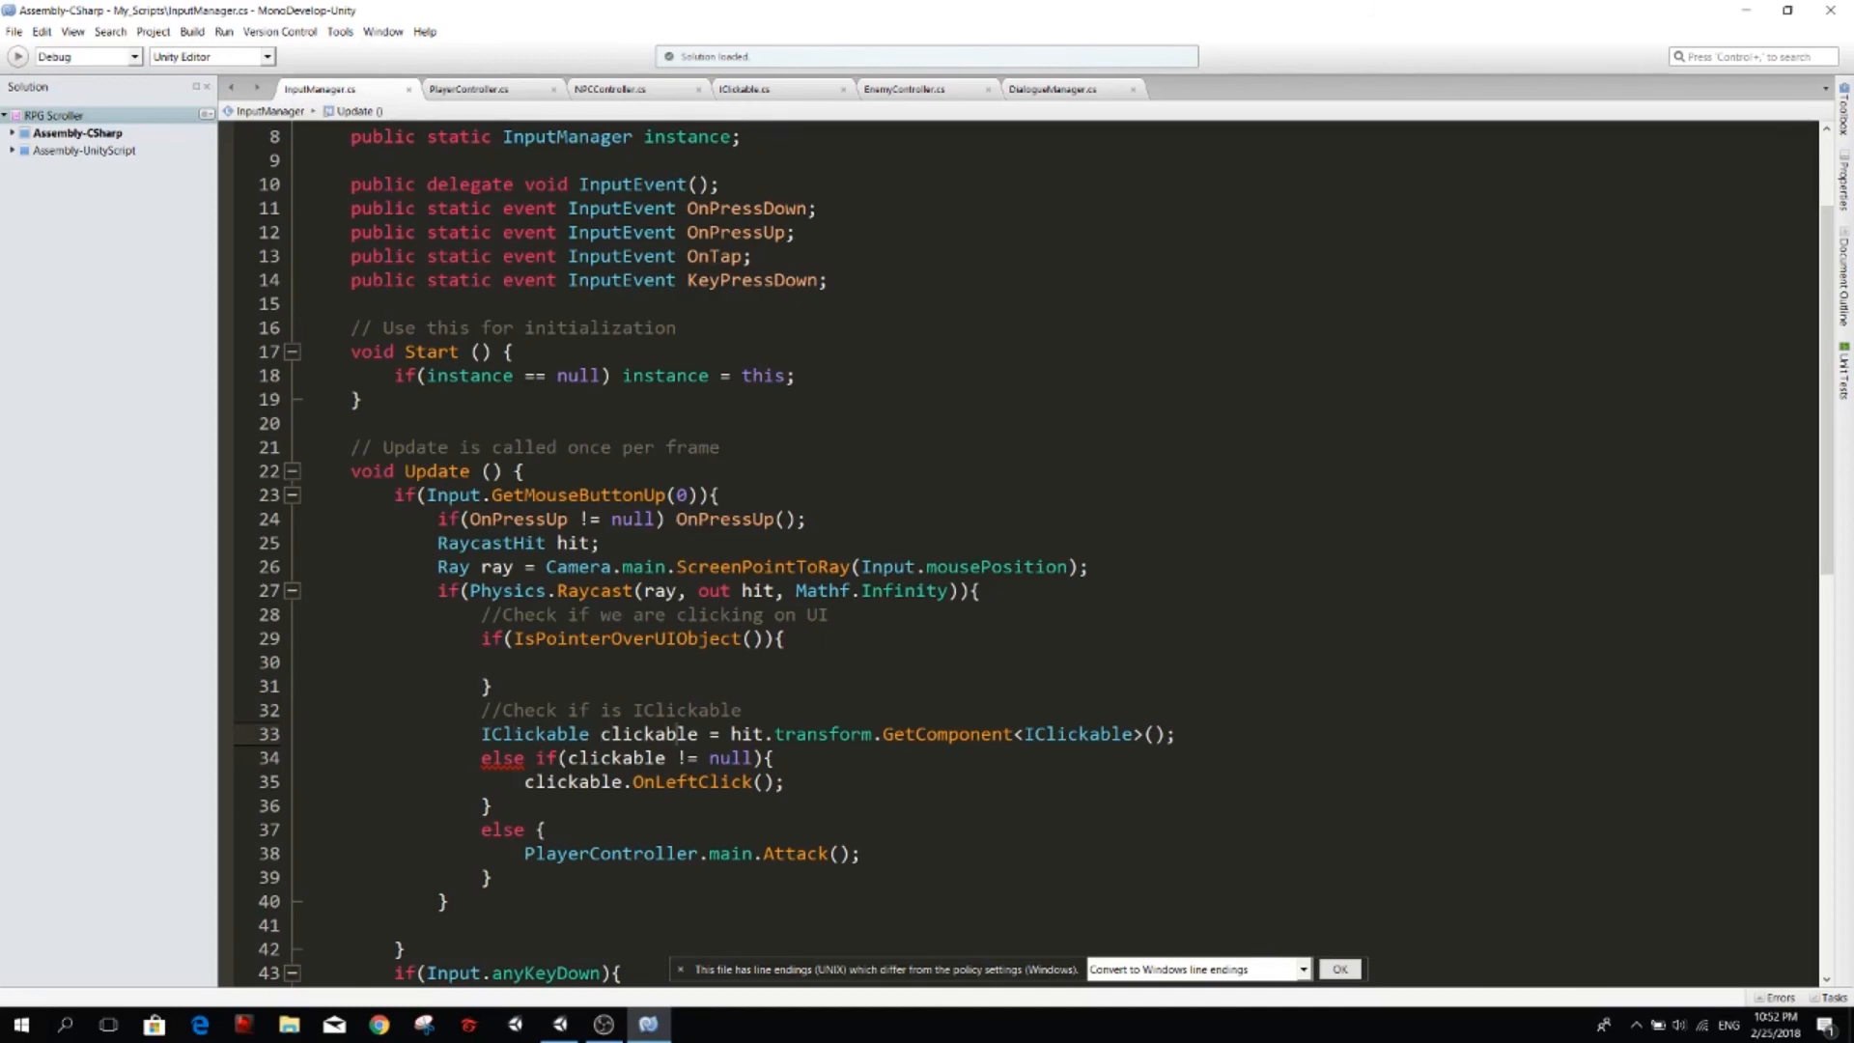
text(;)
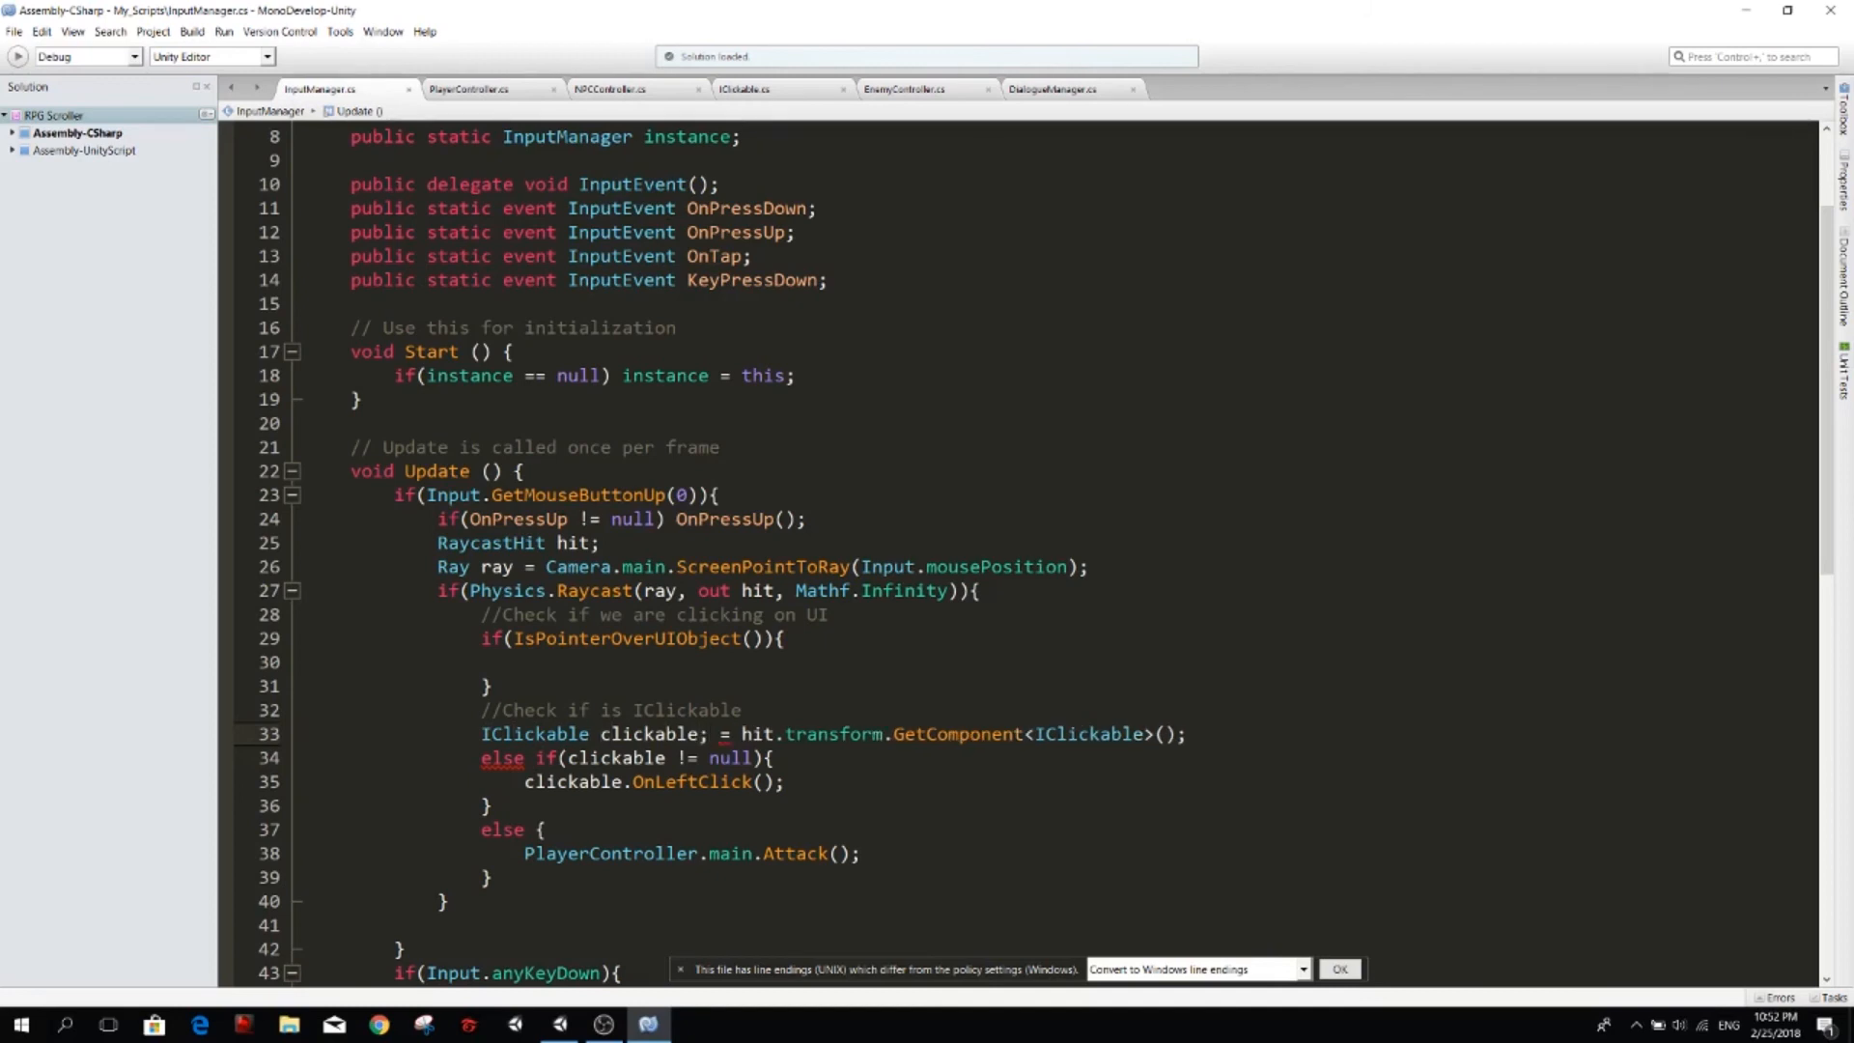
key(ctrl+shift+Right)
key(ctrl+shift+Right)
key(ctrl+shift+Right)
key(ctrl+shift+Right)
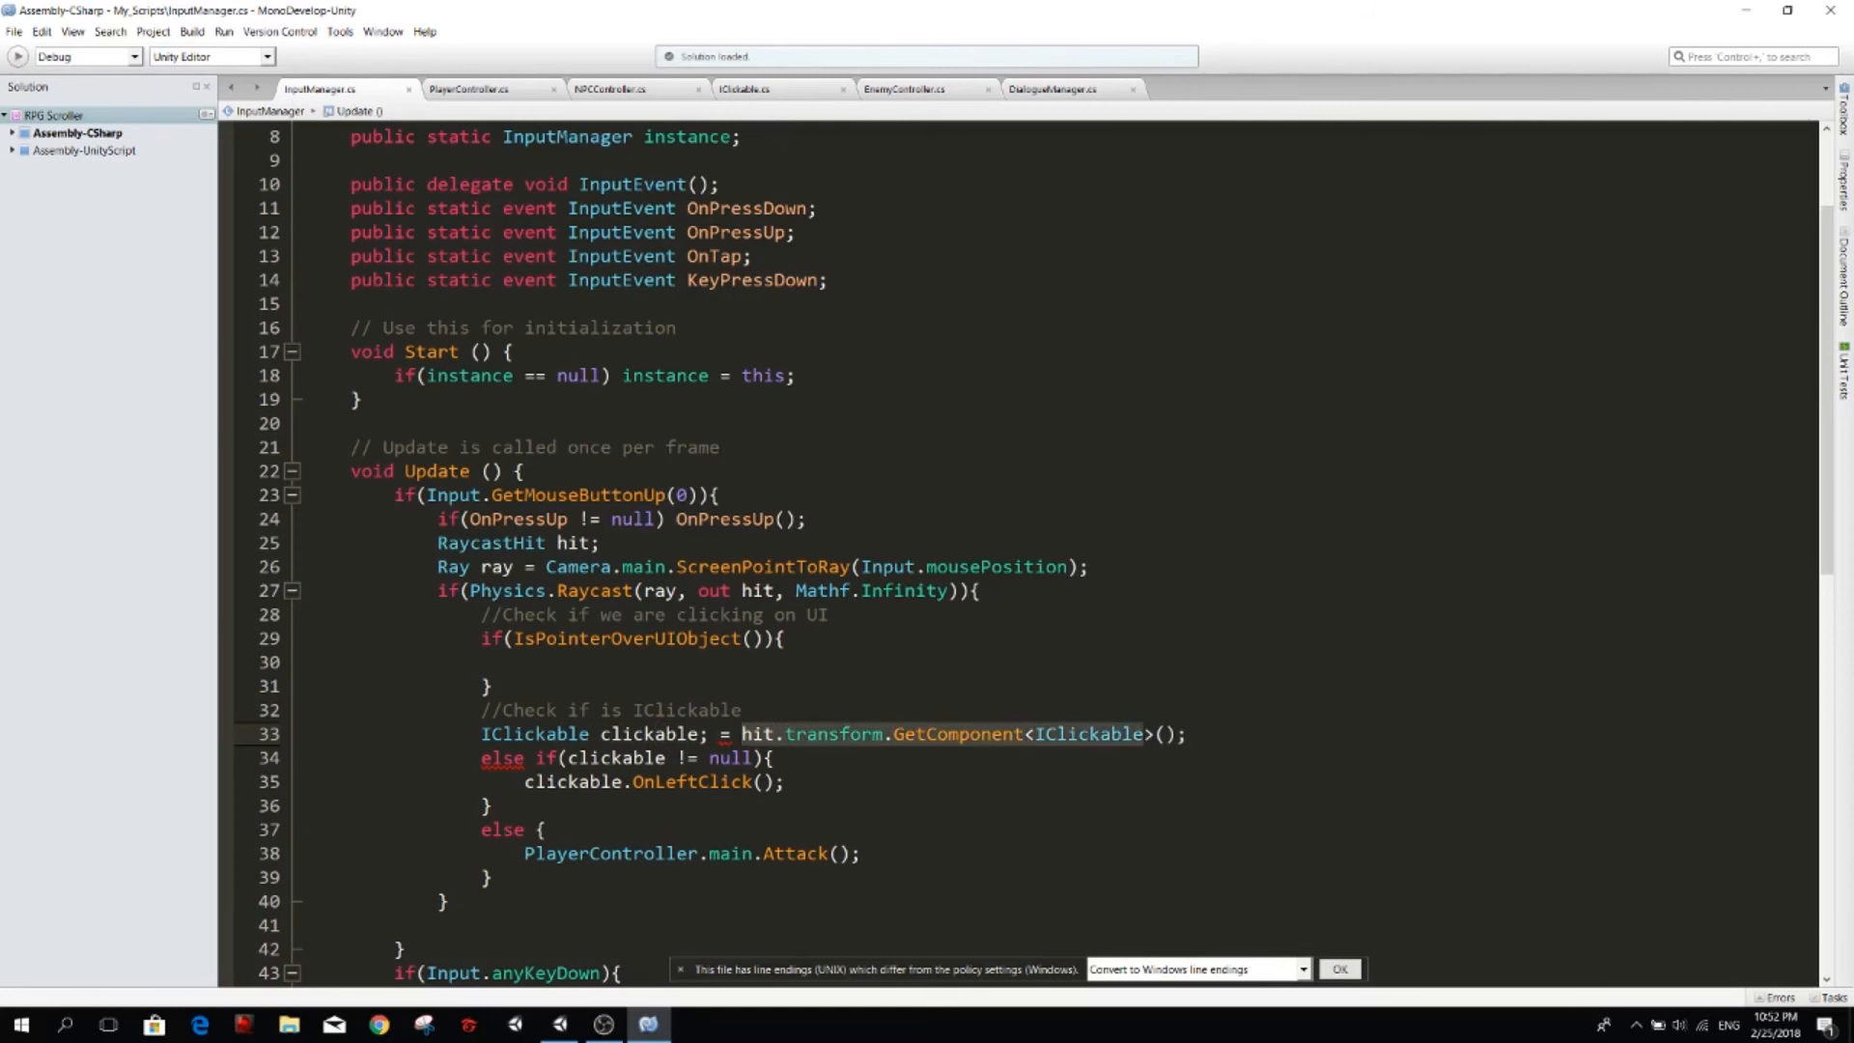
key(ctrl+shift+Right)
key(shift+Right)
key(shift+Right)
key(ctrl+c)
key(Down)
key(ctrl+Left)
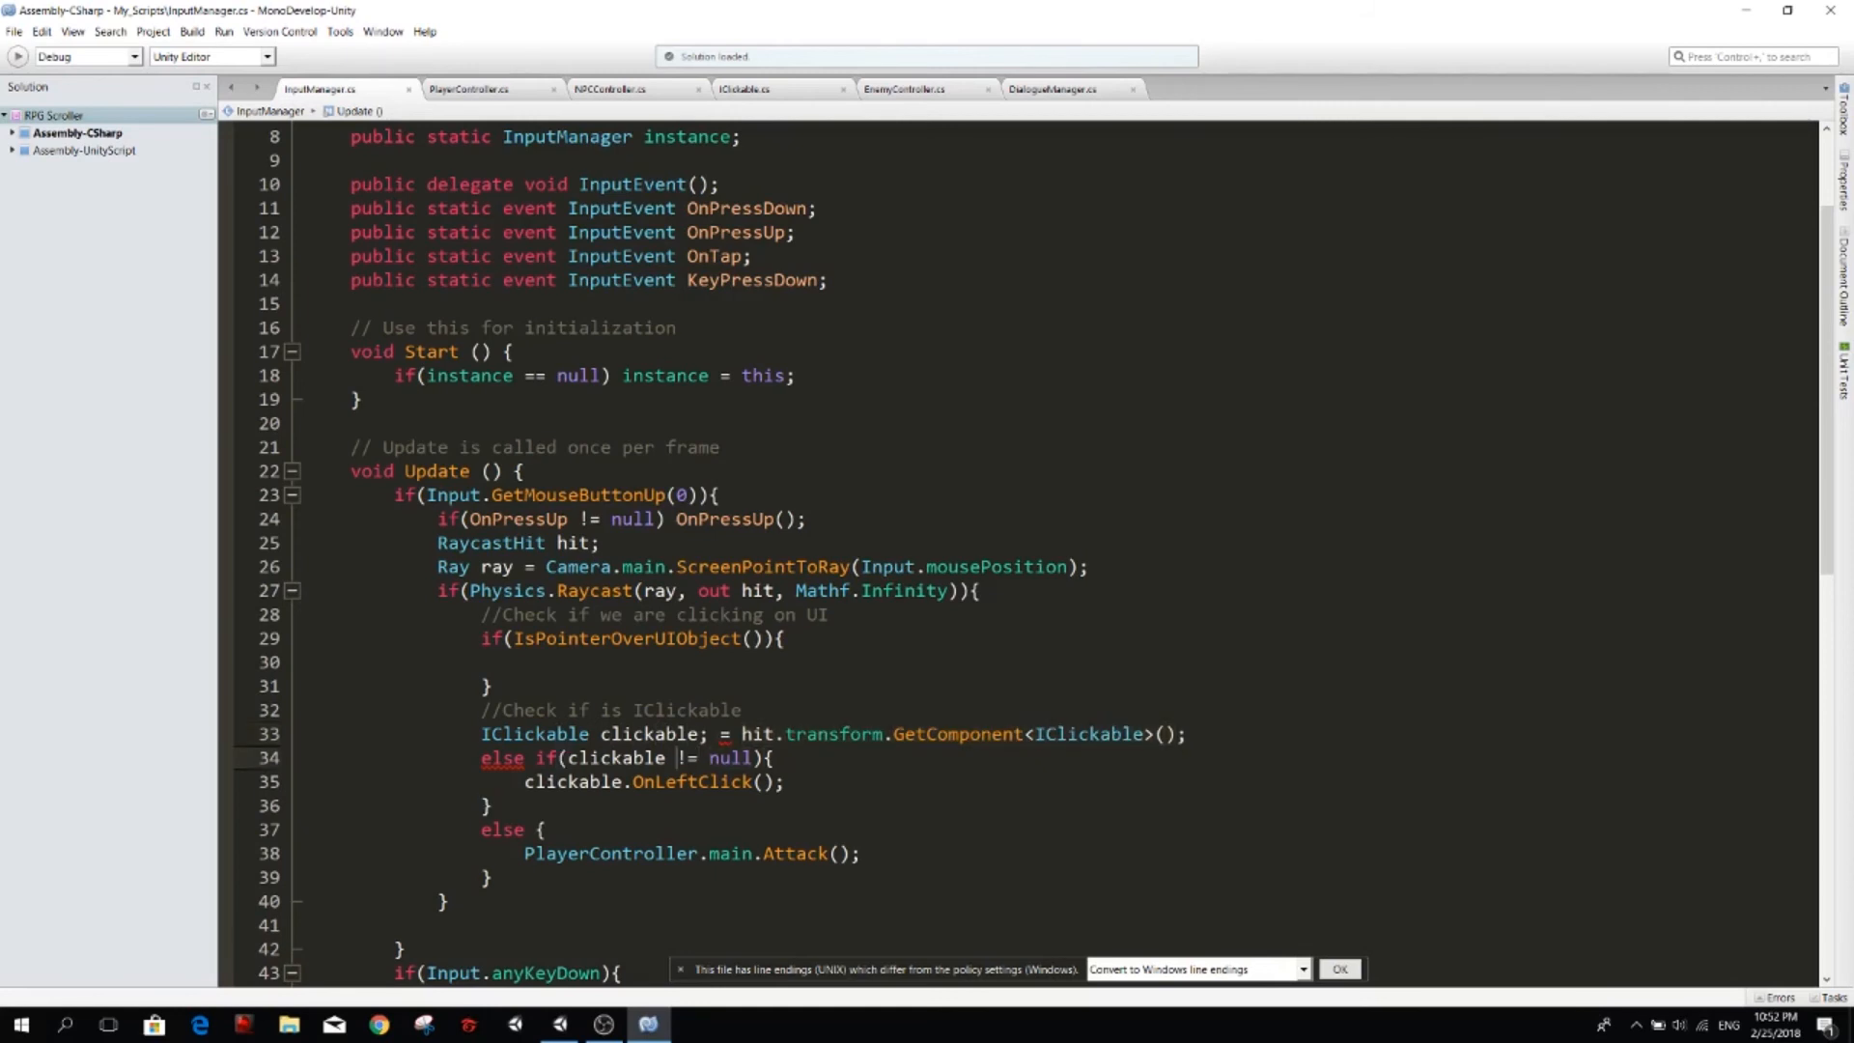
key(ctrl+shift+Left)
key(shift+Right)
key(ctrl+v)
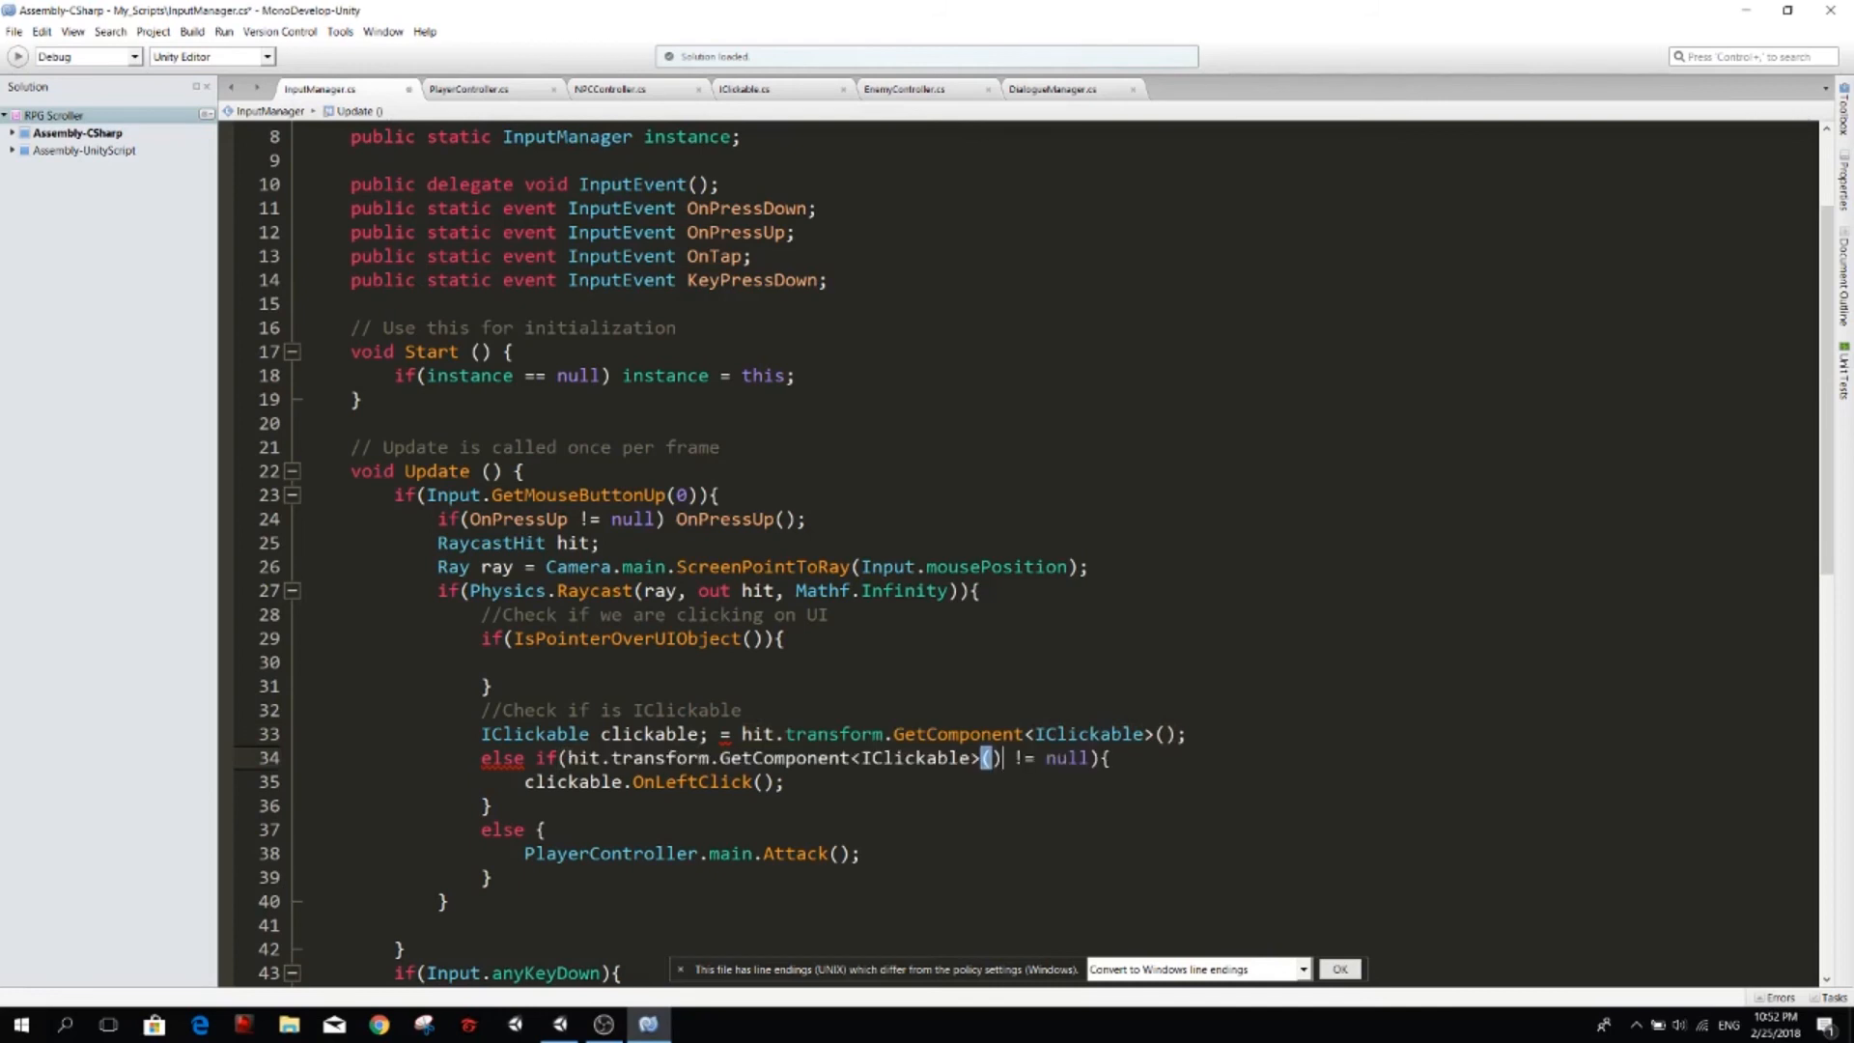
key(Up)
key(ctrl+Left)
key(ctrl+Left)
key(ctrl+Left)
key(alt+Down)
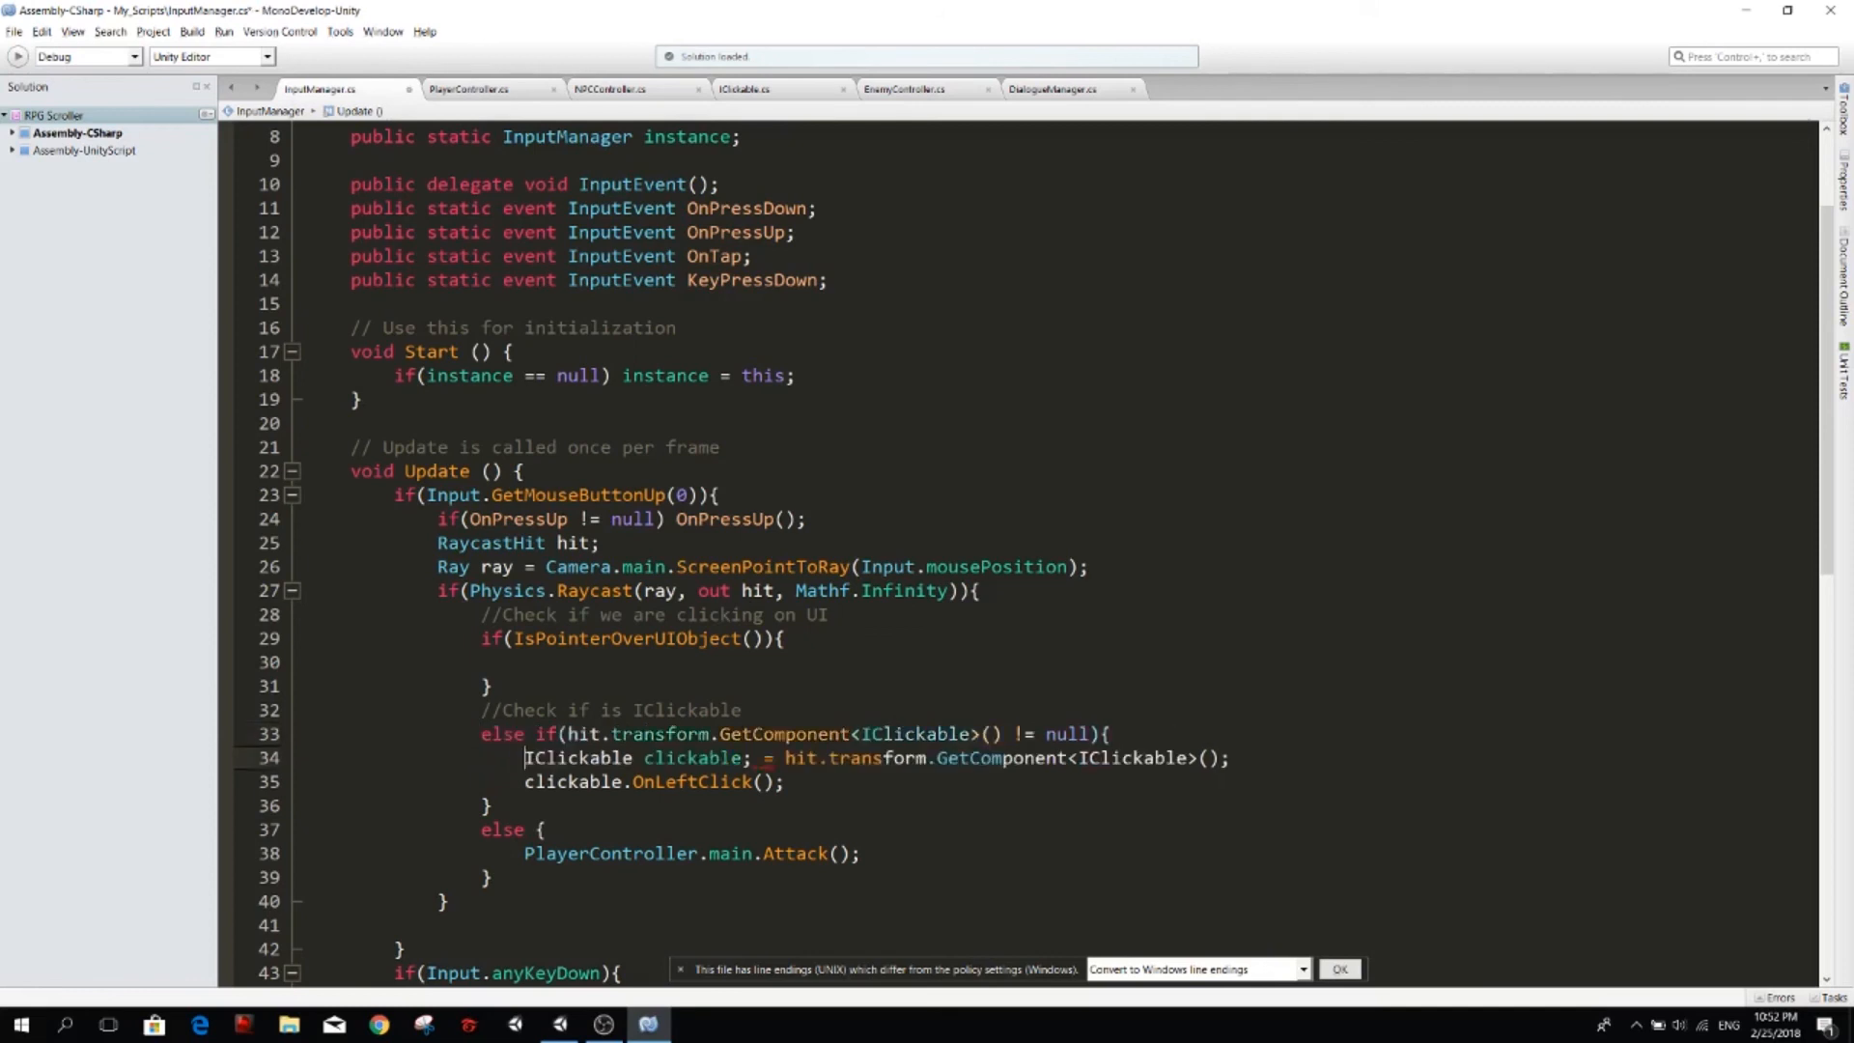
key(BackSpace)
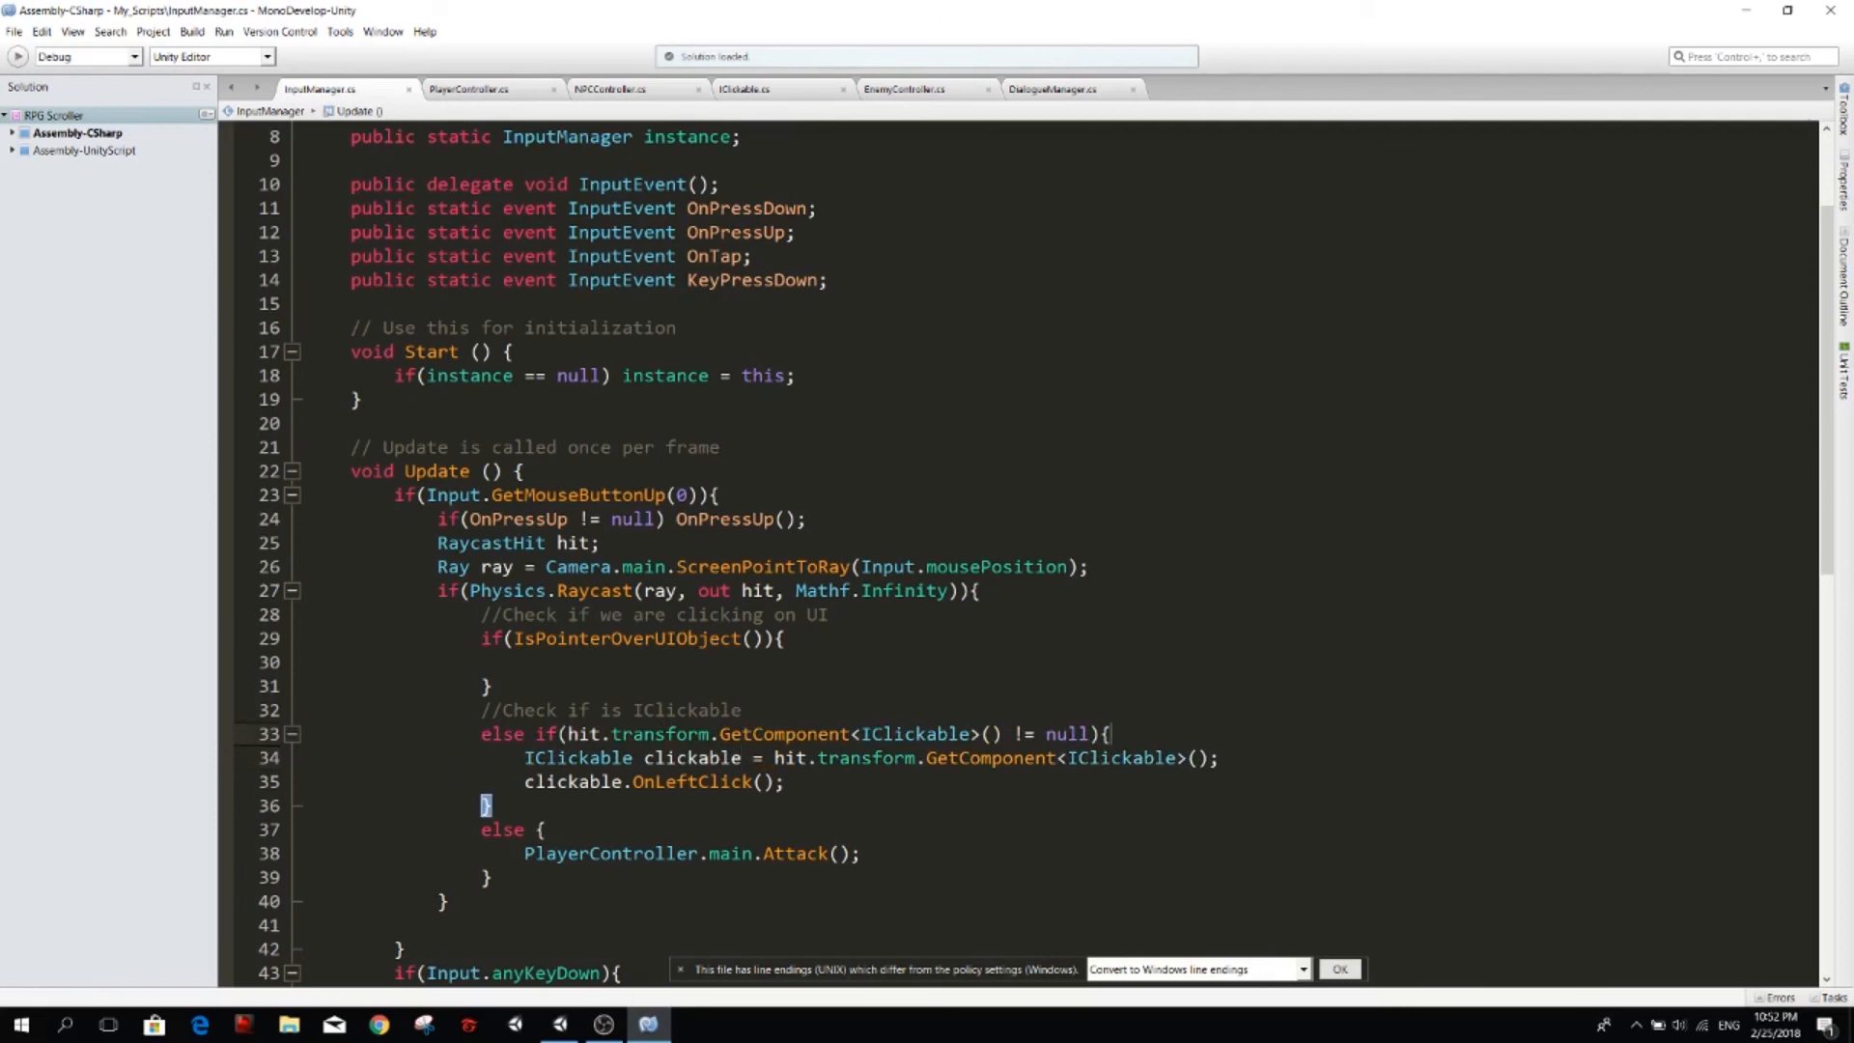
Add Debug.Log("Clicked over UI") inside the UI check block and save the script.
click(678, 678)
key(Up)
mouse_move(481, 639)
mouse_down()
mouse_move(568, 638)
mouse_move(525, 663)
mouse_up()
click(772, 669)
text(Debug.Log)
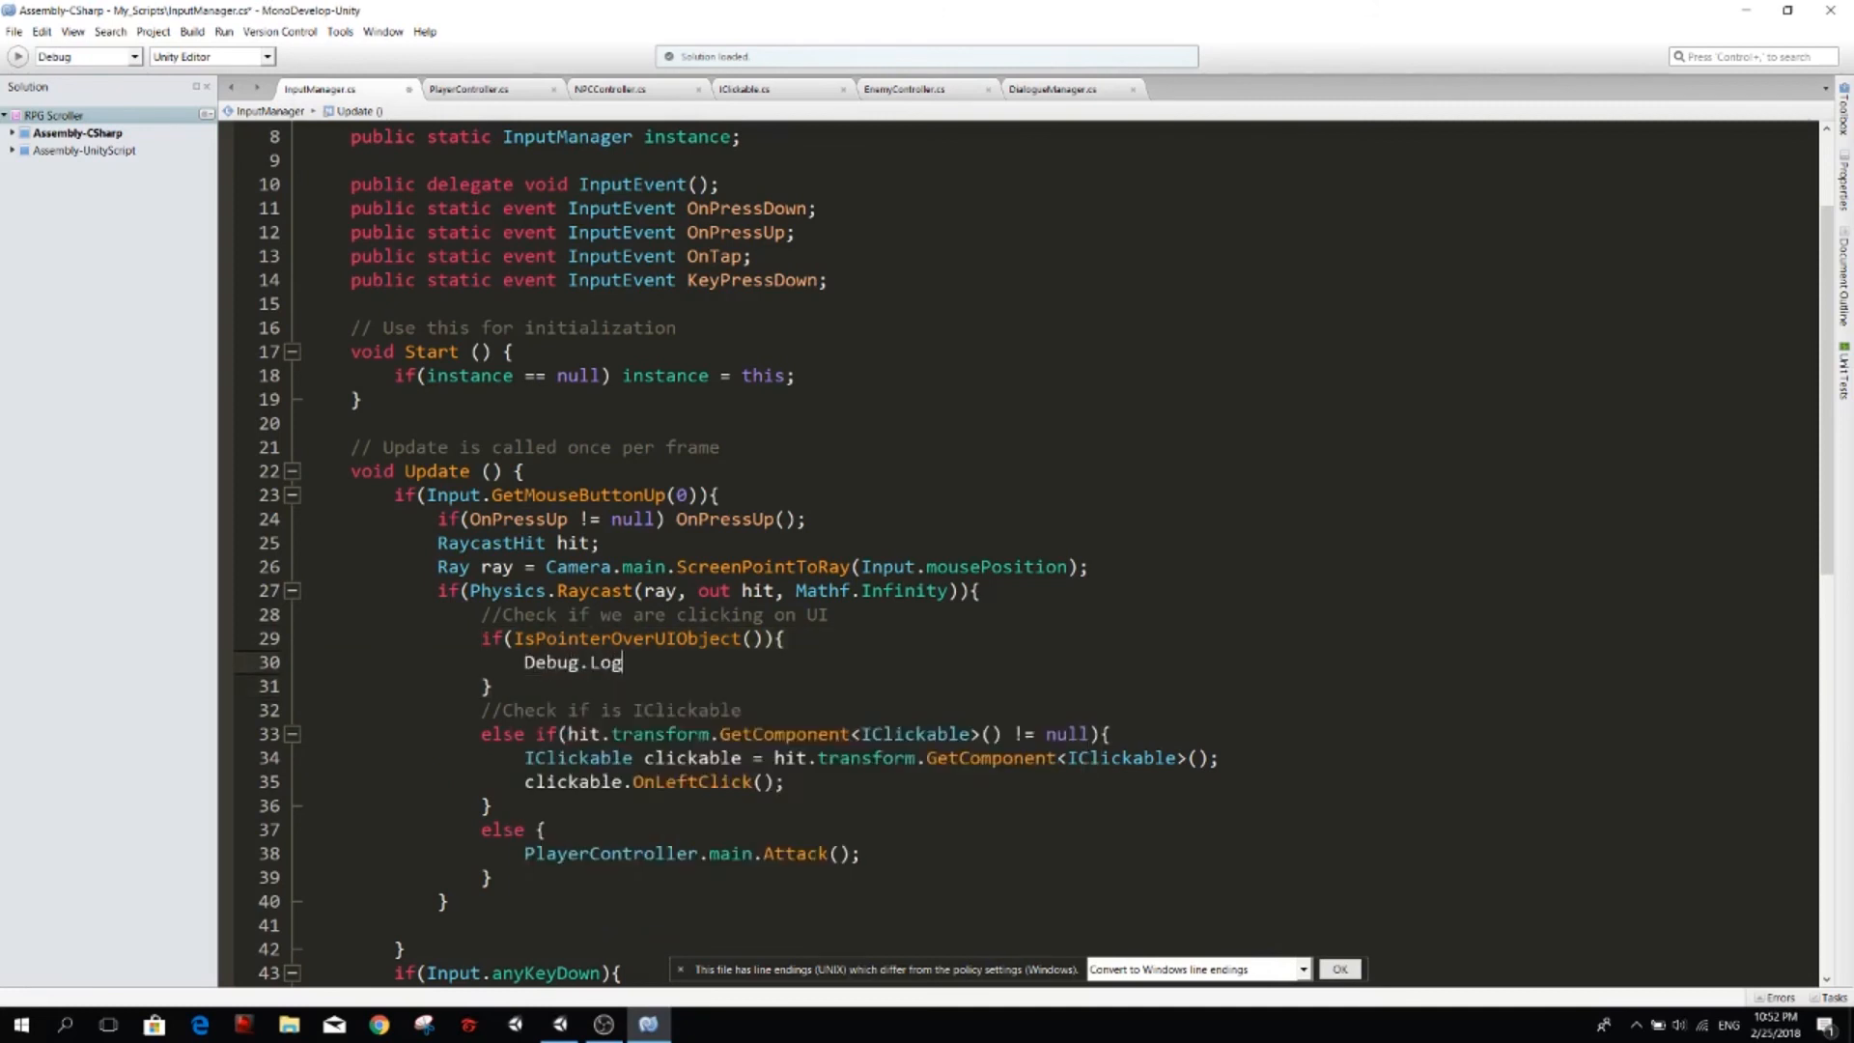
text(("Clicked)
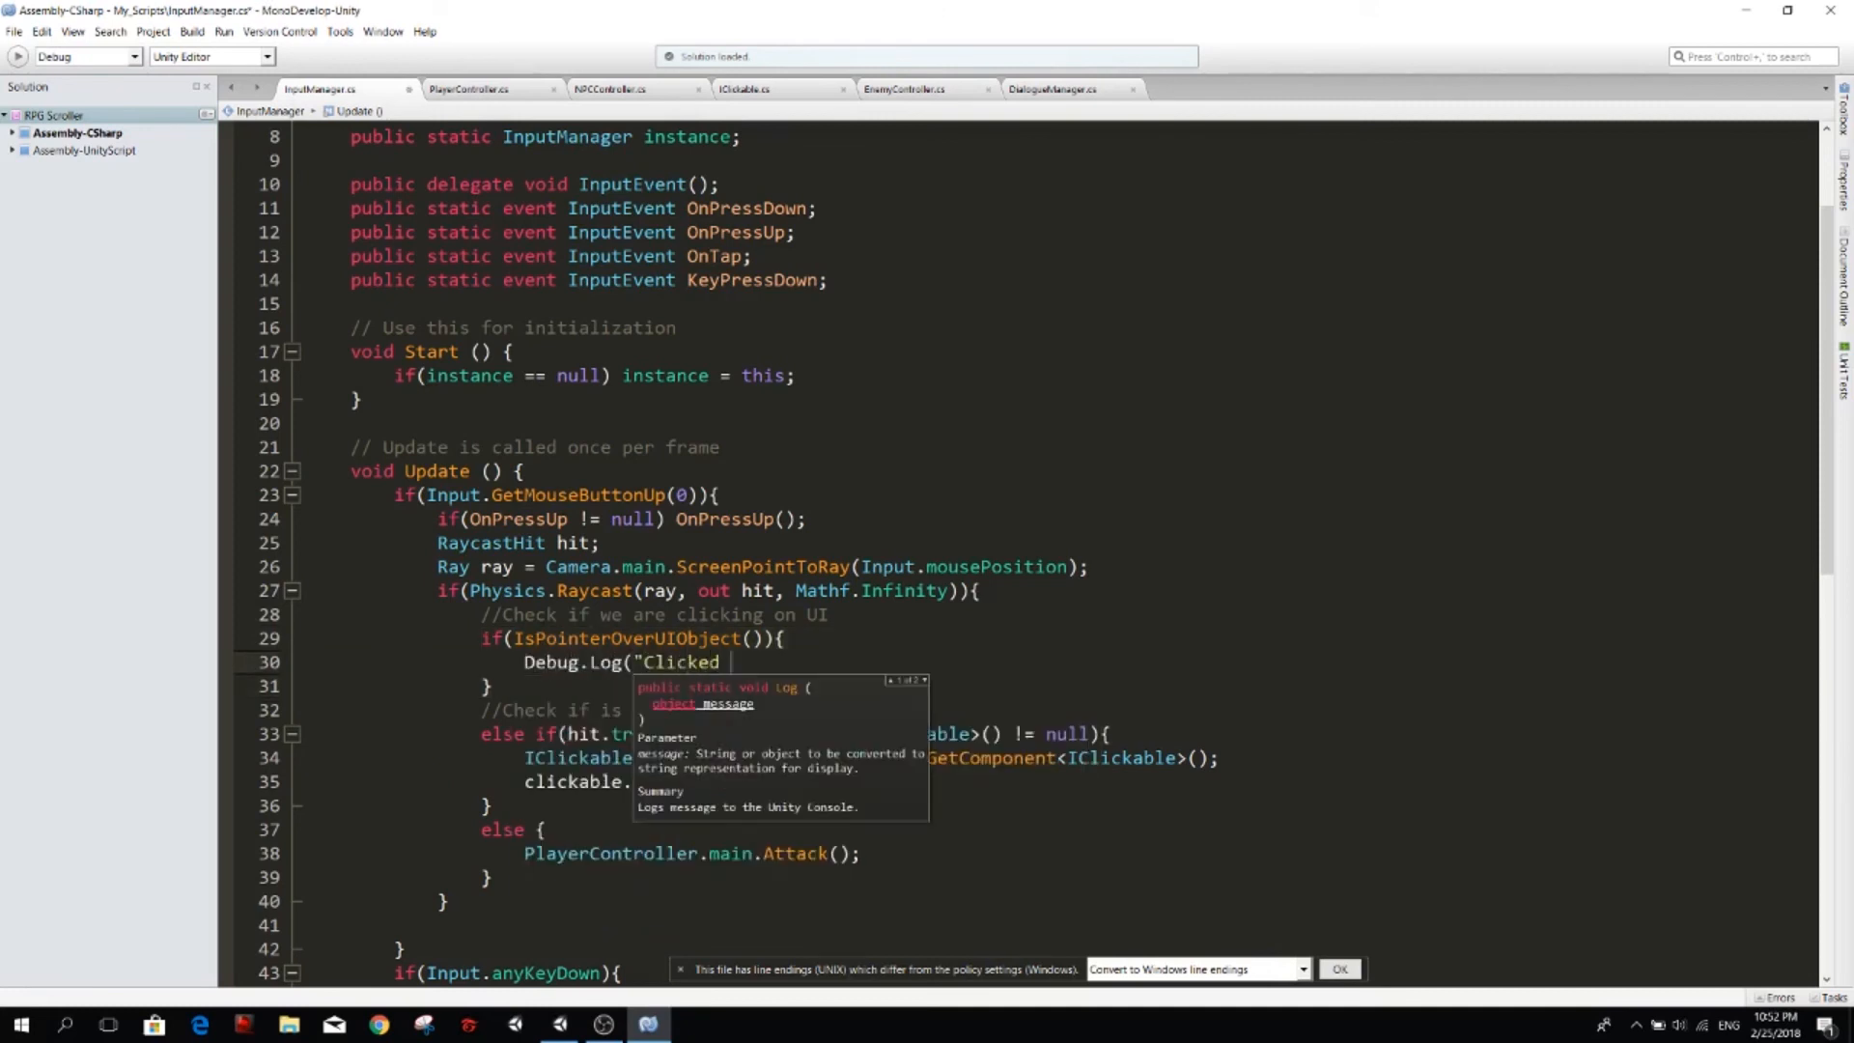
text( over UI)
text(");)
key(ctrl+s)
key(Down)
key(Down)
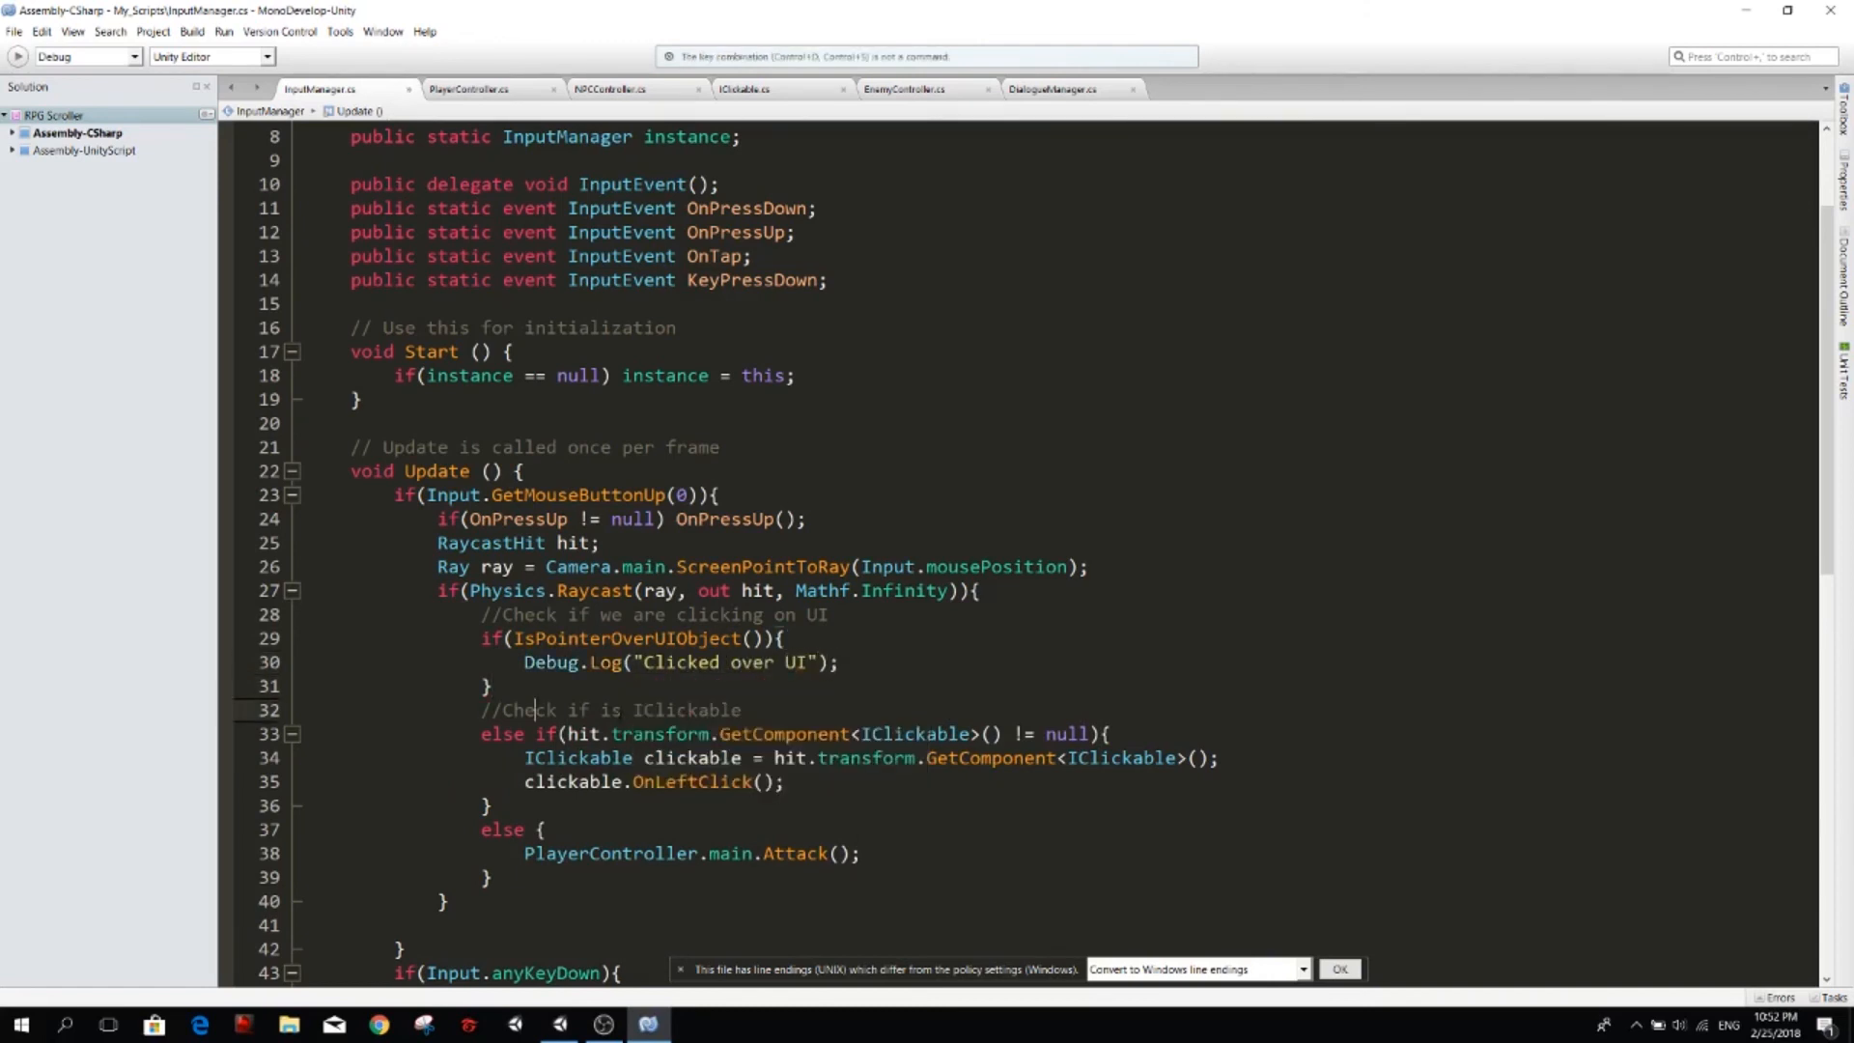
Step down through the IClickable block to the Attack call's else branch closing brace.
key(Right)
key(Down)
key(Down)
key(Down)
key(Down)
key(Down)
key(Down)
key(Down)
key(Up)
key(Home)
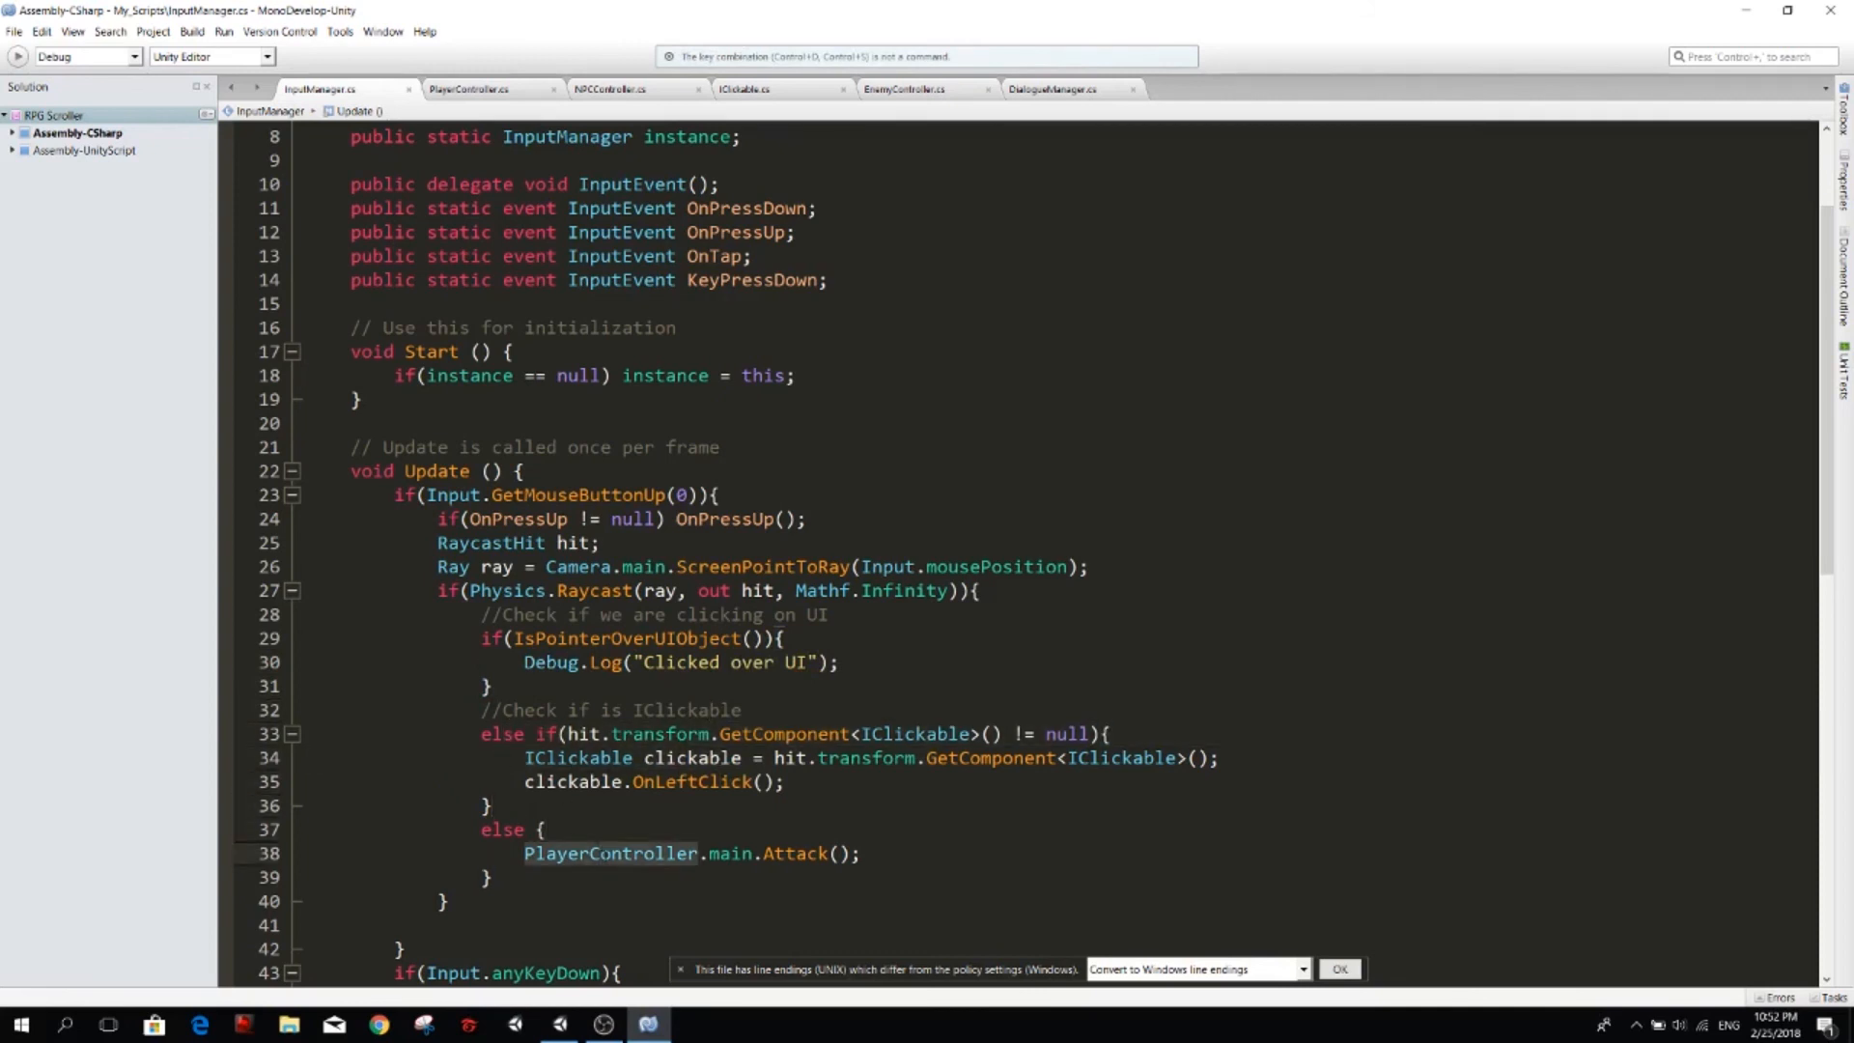
key(ctrl+Right)
key(ctrl+Right)
key(ctrl+Right)
key(Down)
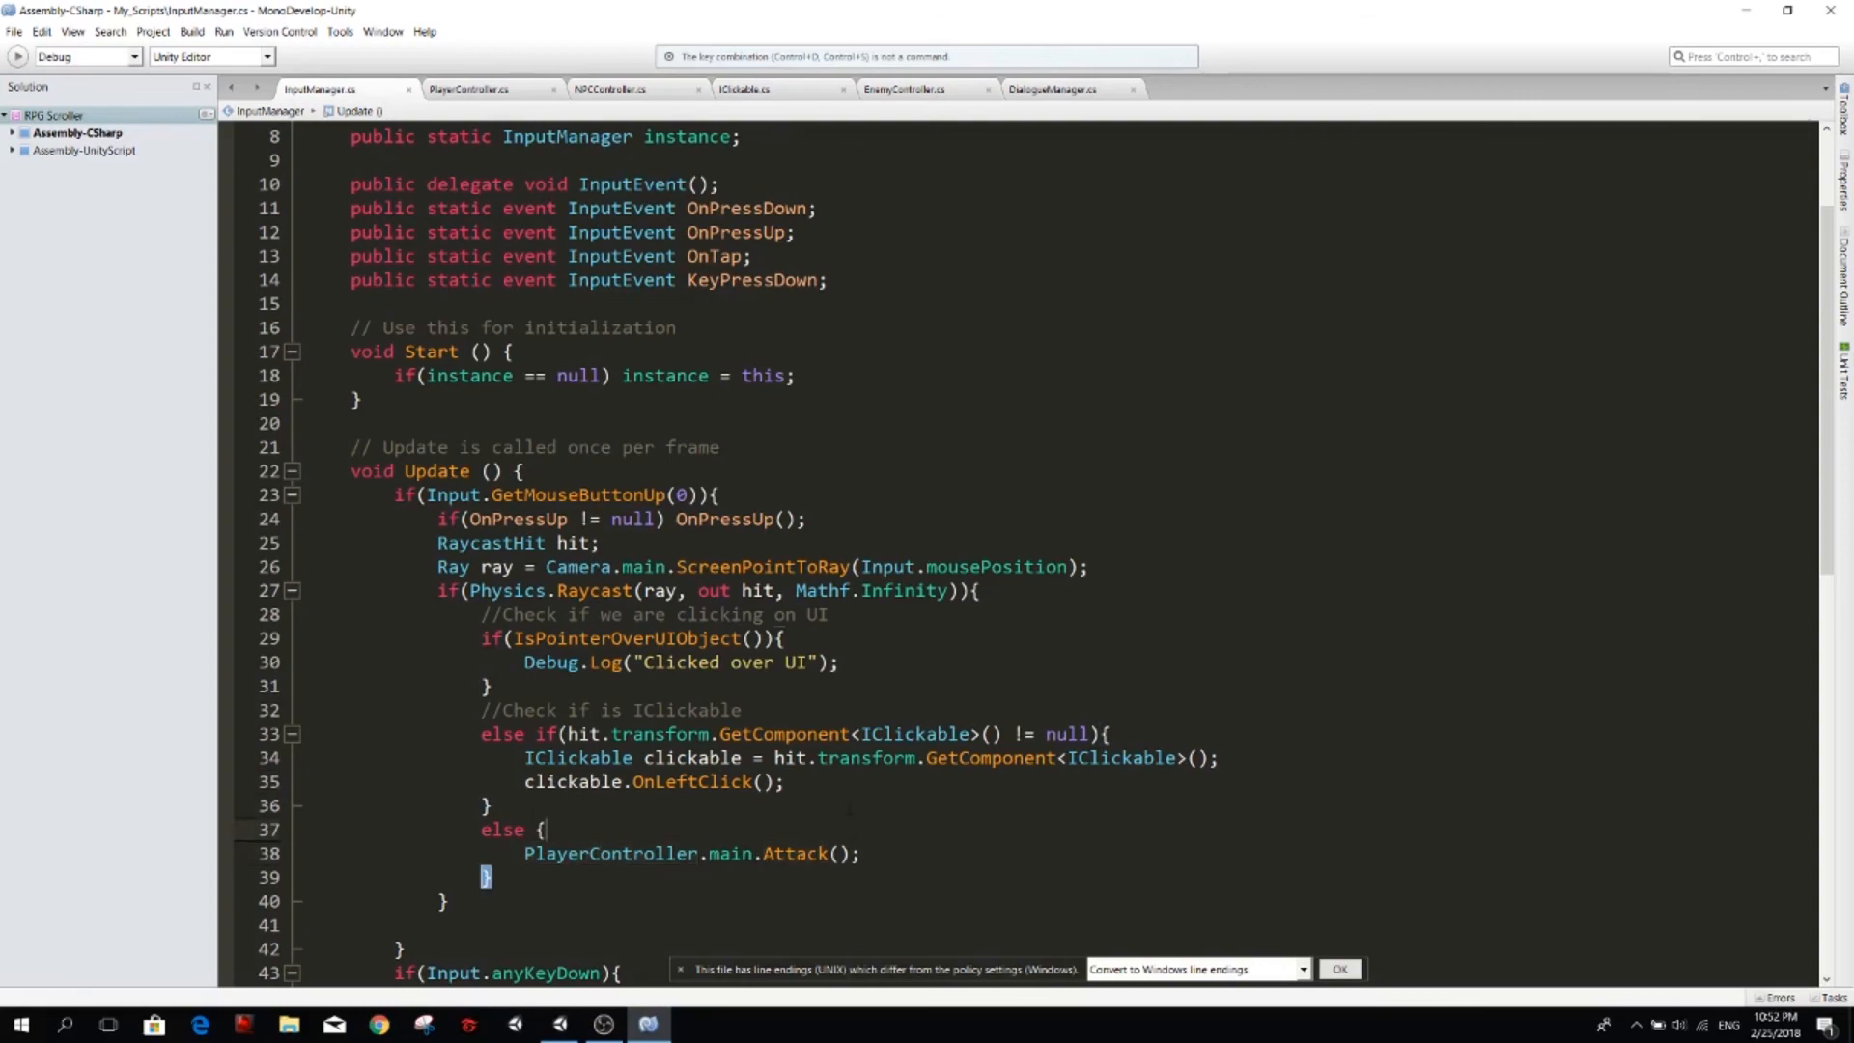
scroll(1014, 550, down, 2)
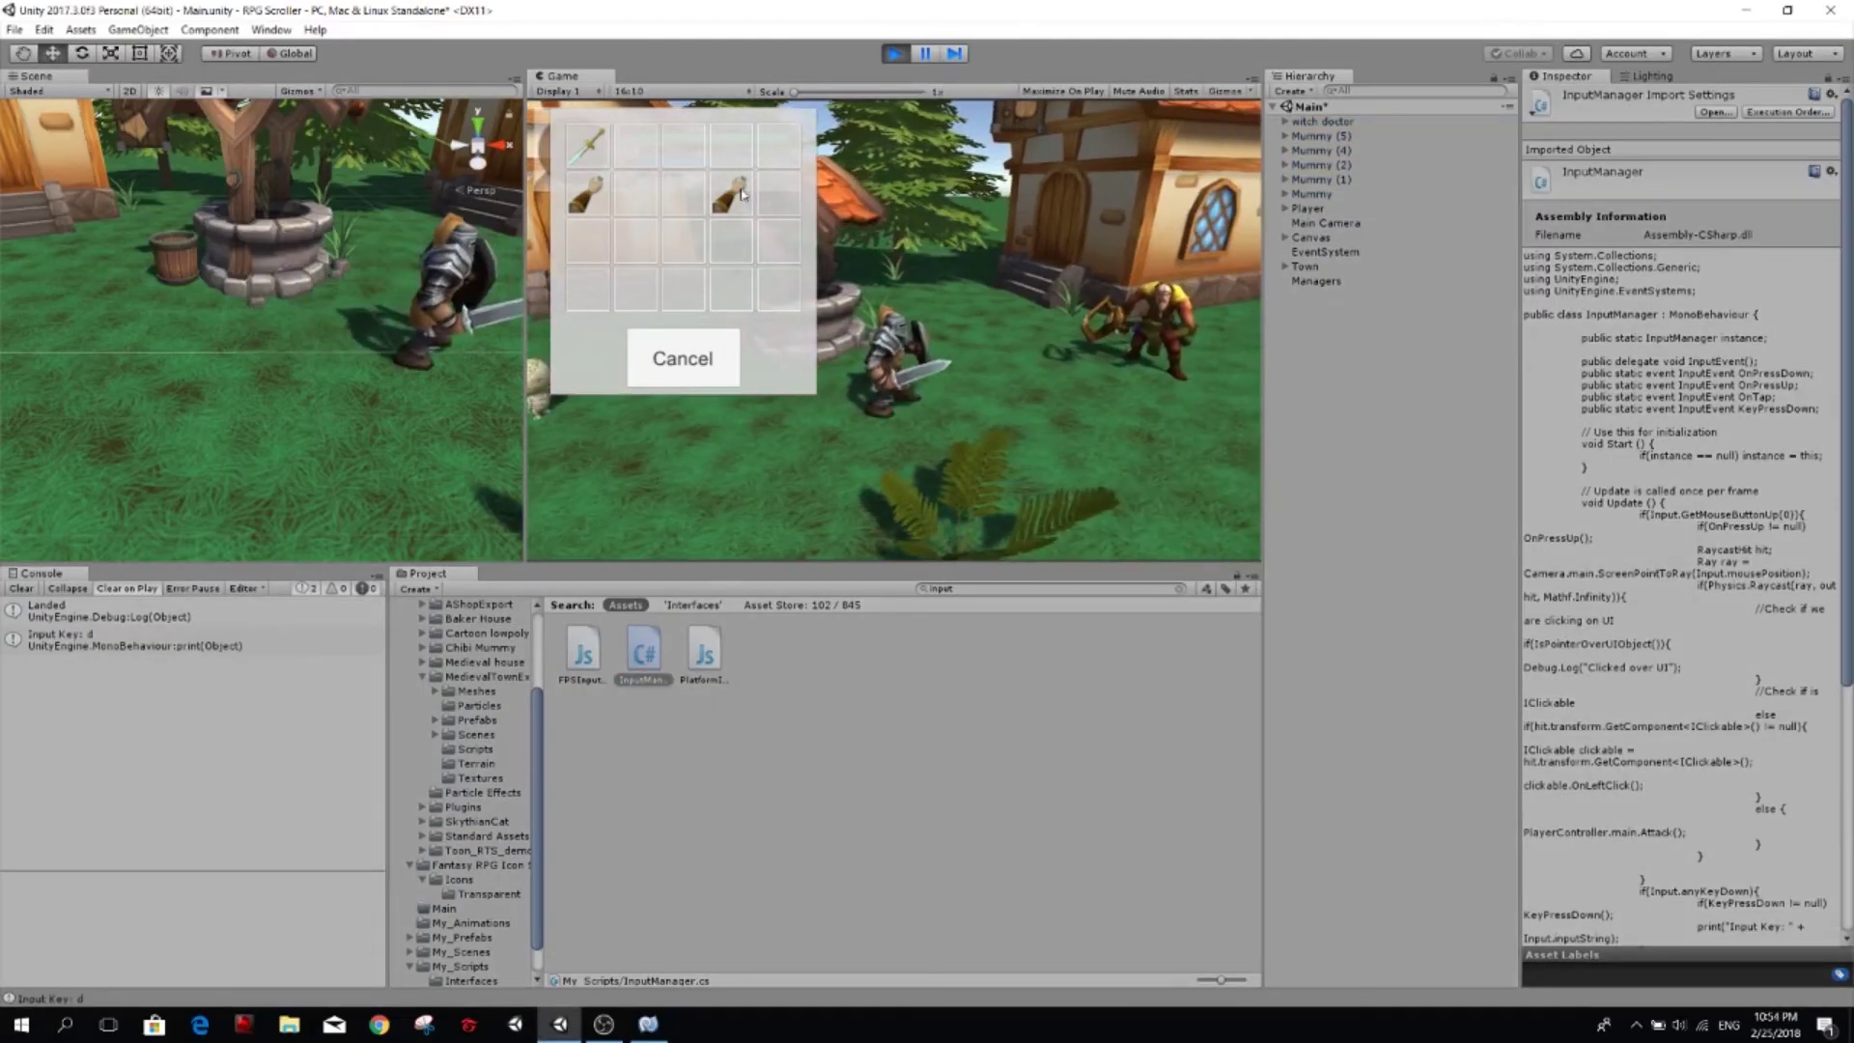
Click the inventory panels to log Clicked over UI, open the NPC's Mummies Everywhere quest, and close the inventory.
click(731, 193)
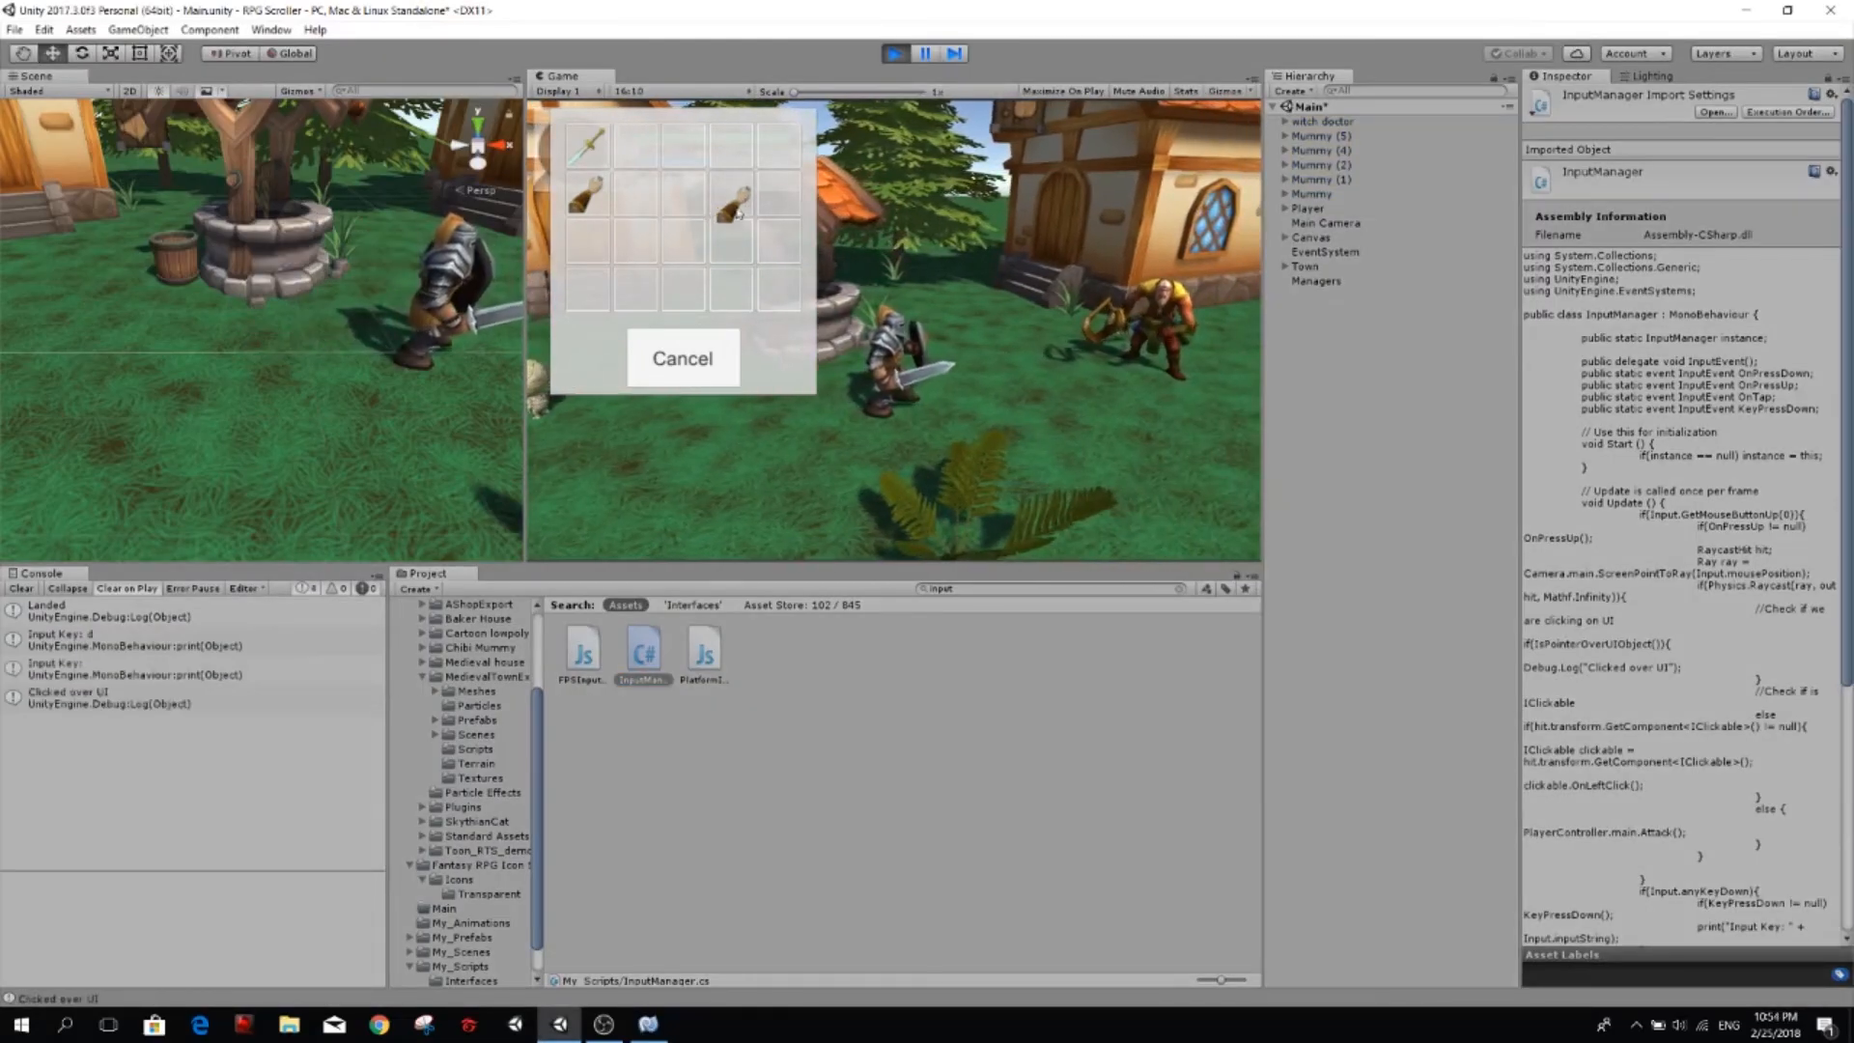
click(717, 188)
click(710, 324)
key(d)
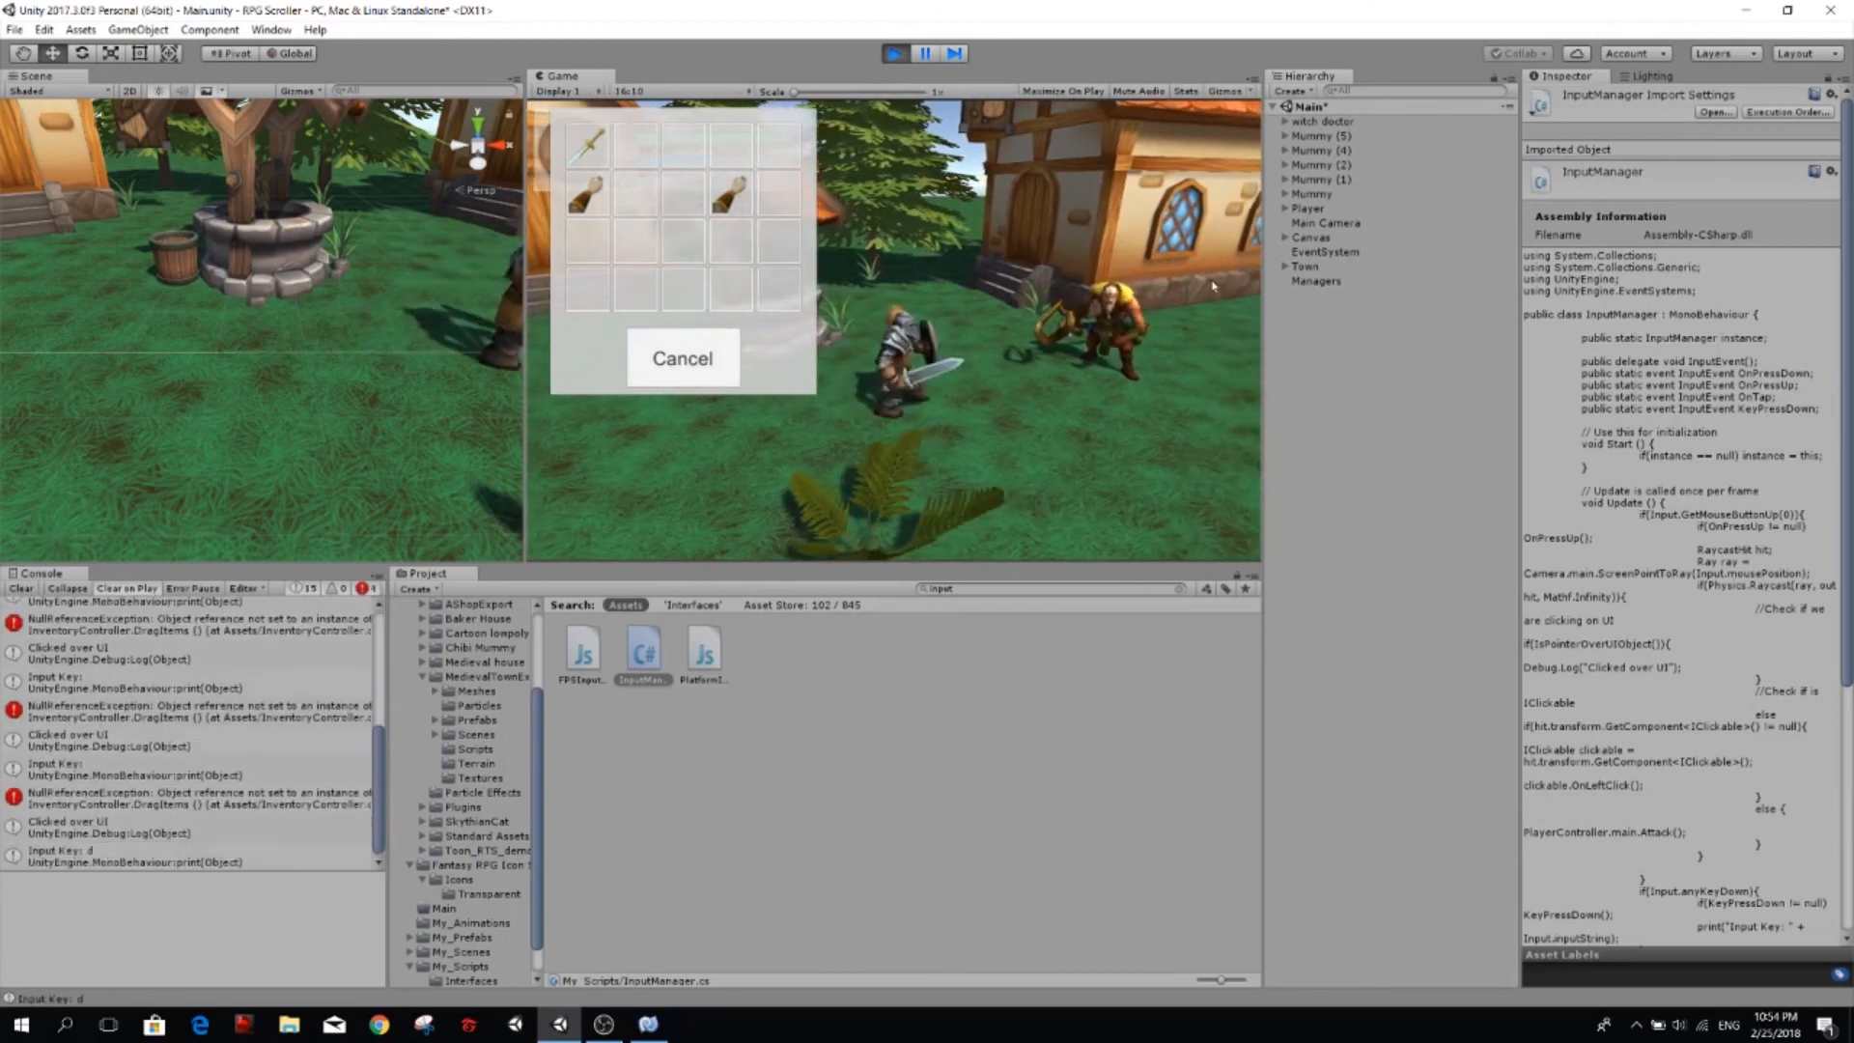
click(1112, 307)
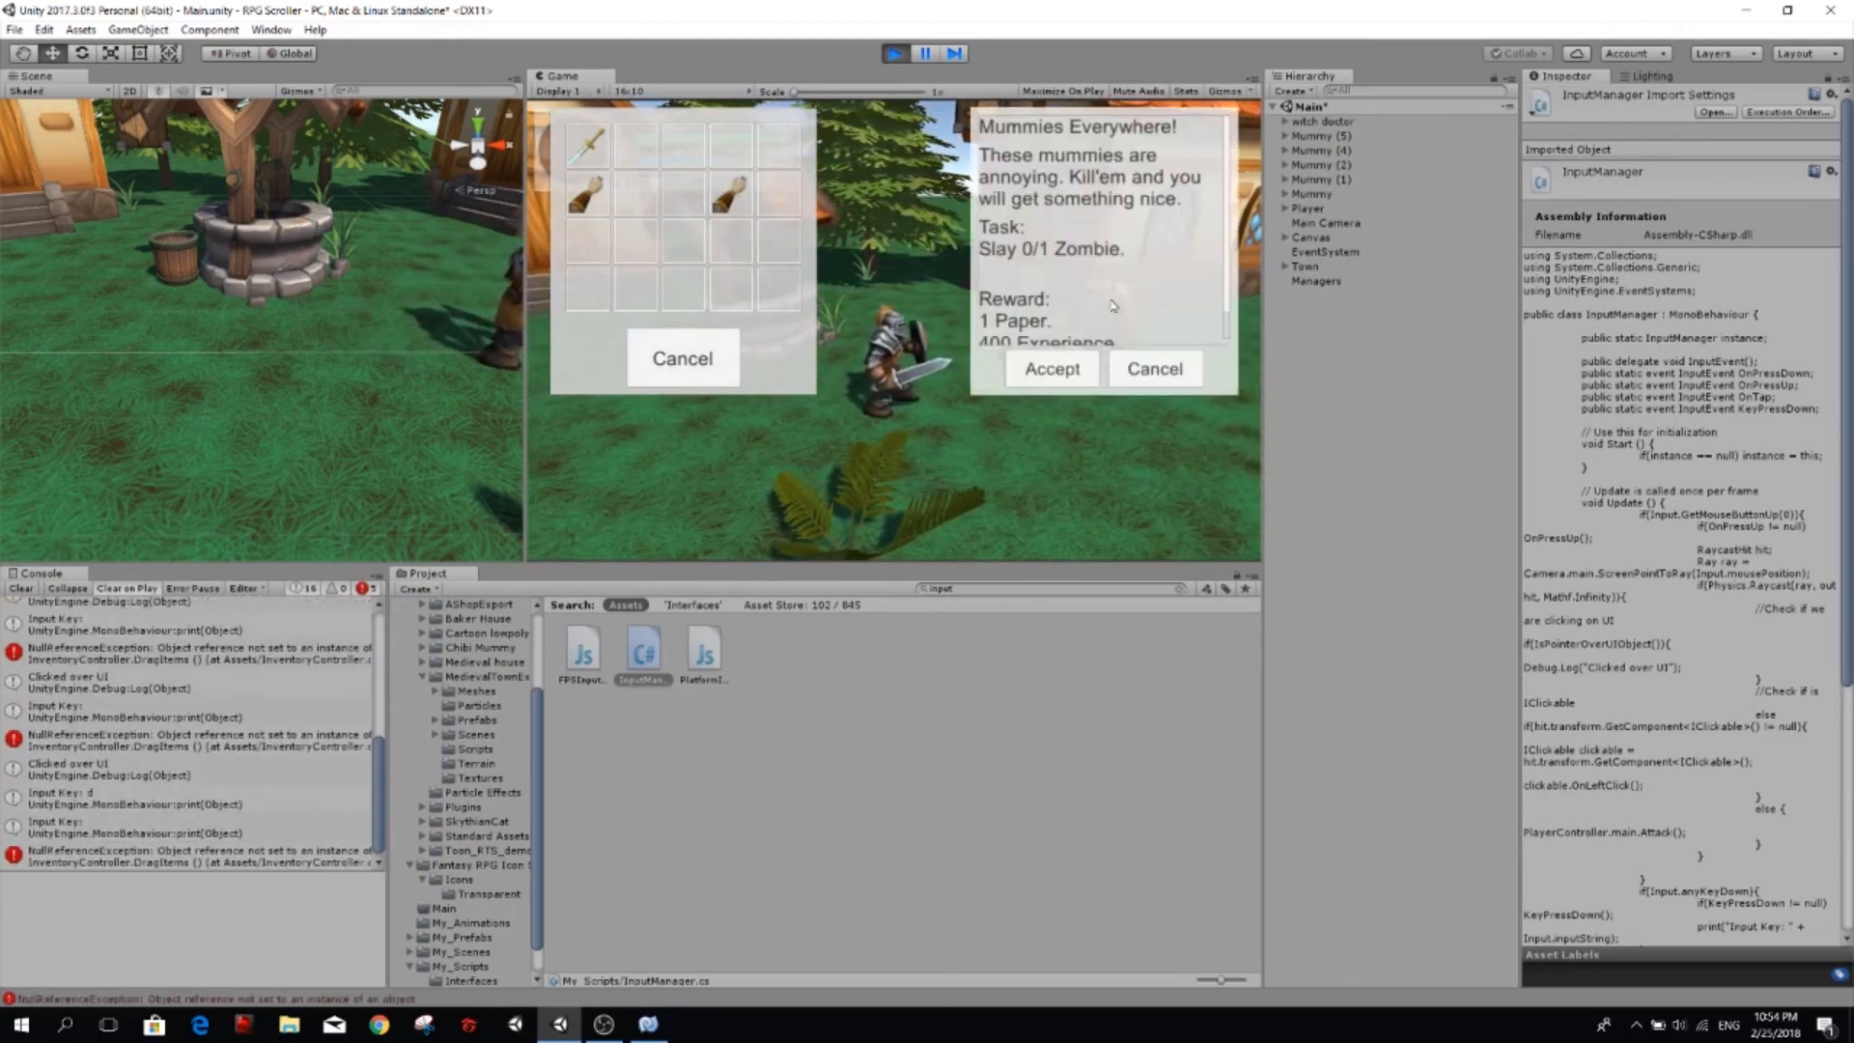
key(d)
key(a)
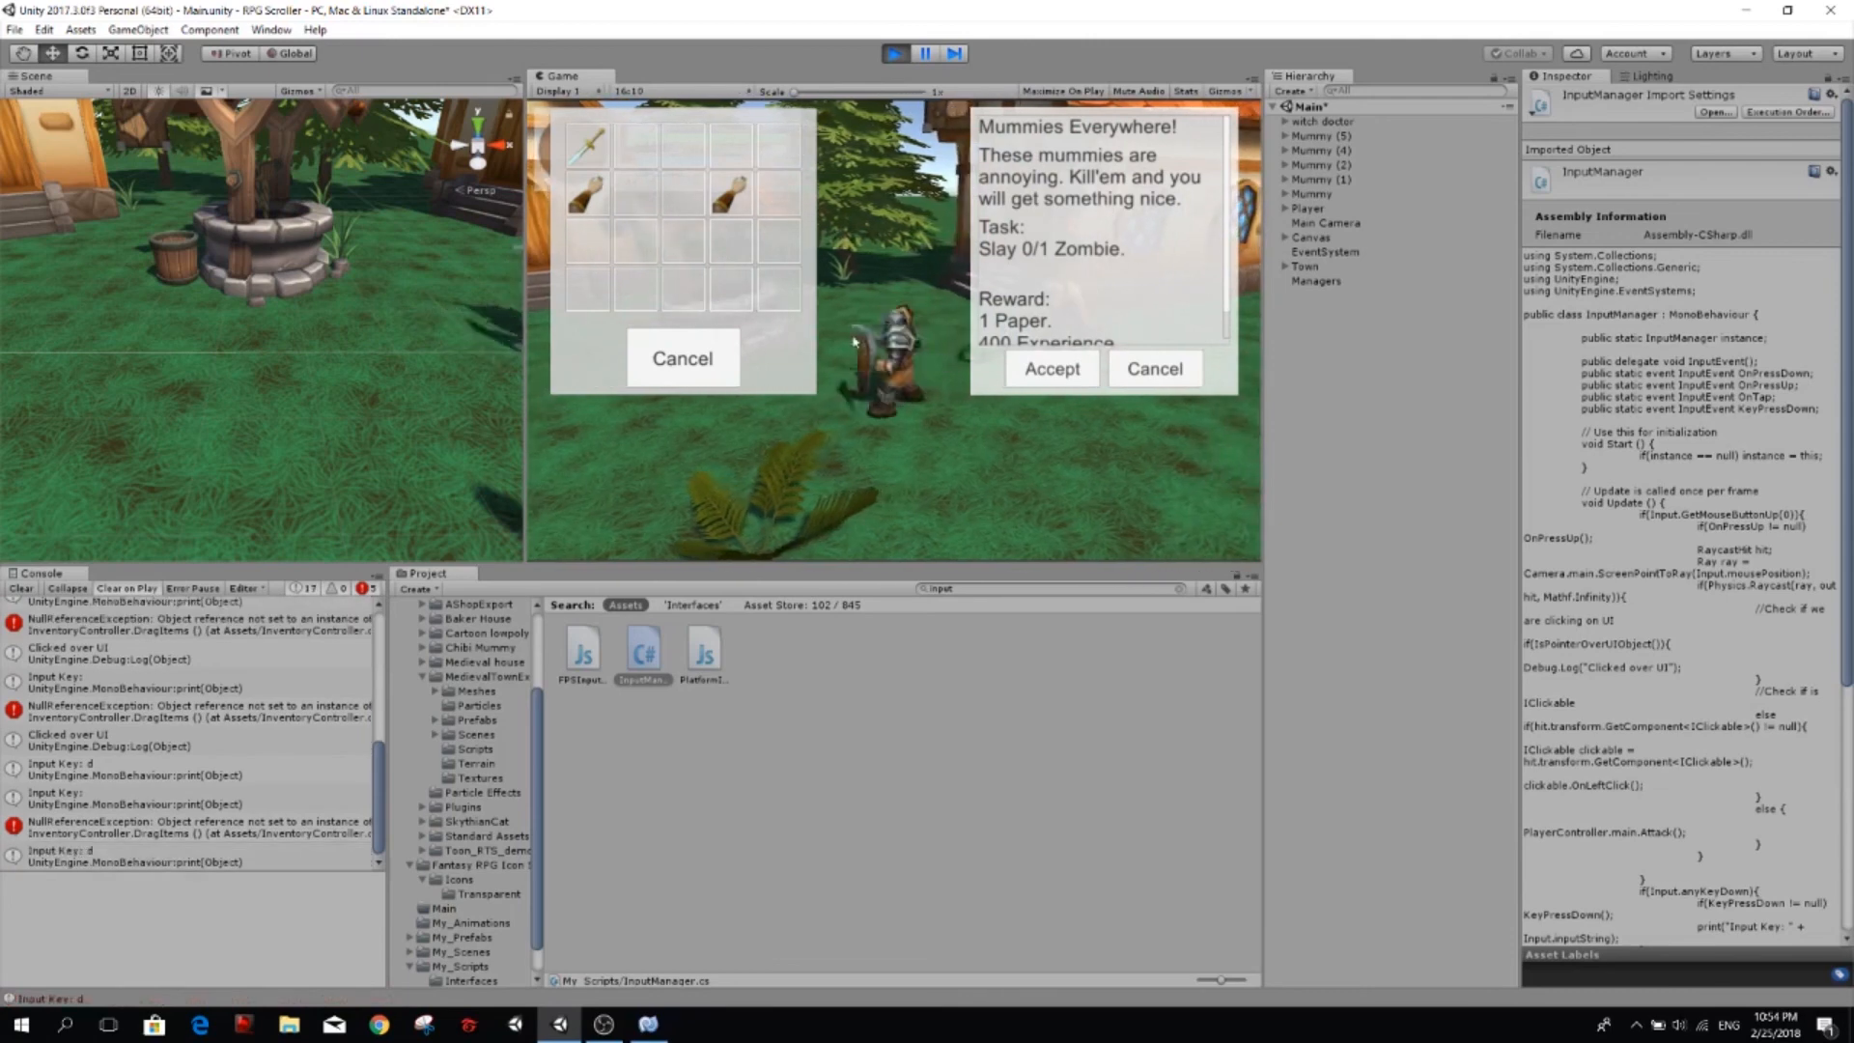
click(709, 351)
Walk left, click a mummy to log You clicked on Mummy (4), and view that entry's stack trace.
key(a)
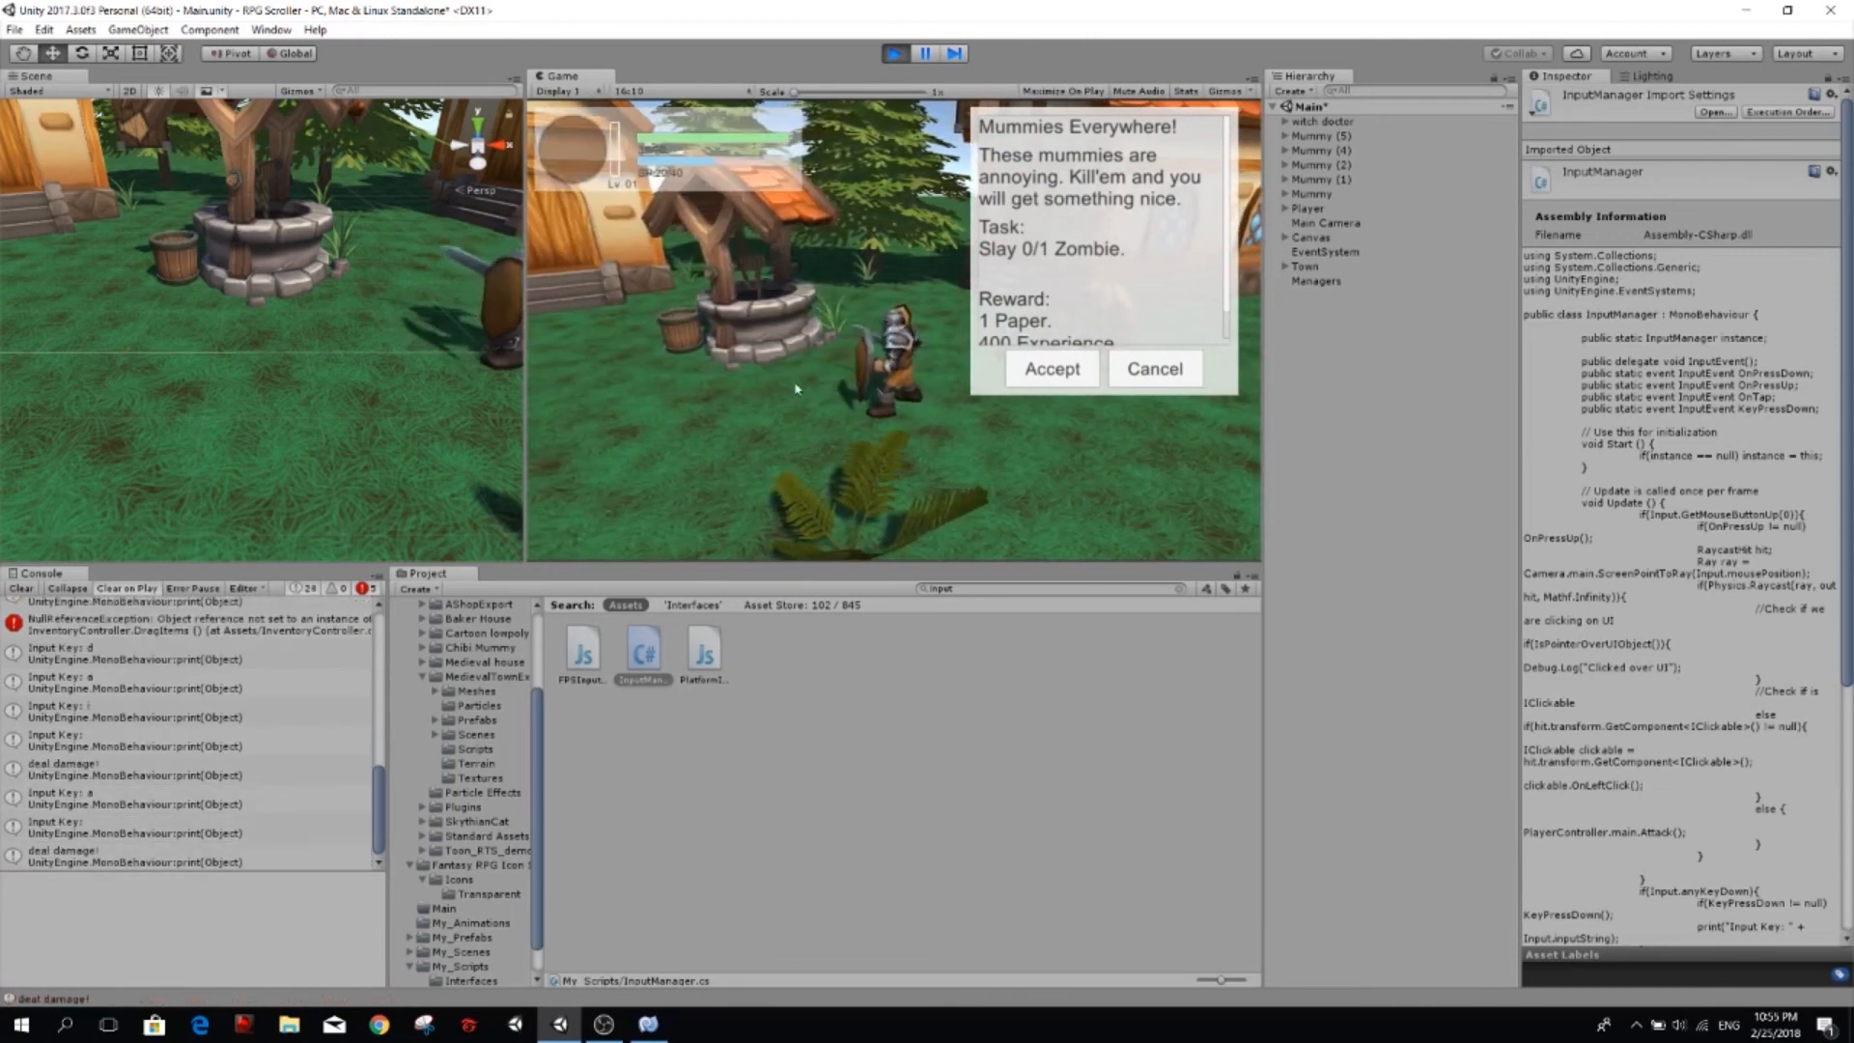
key(a)
key(a)
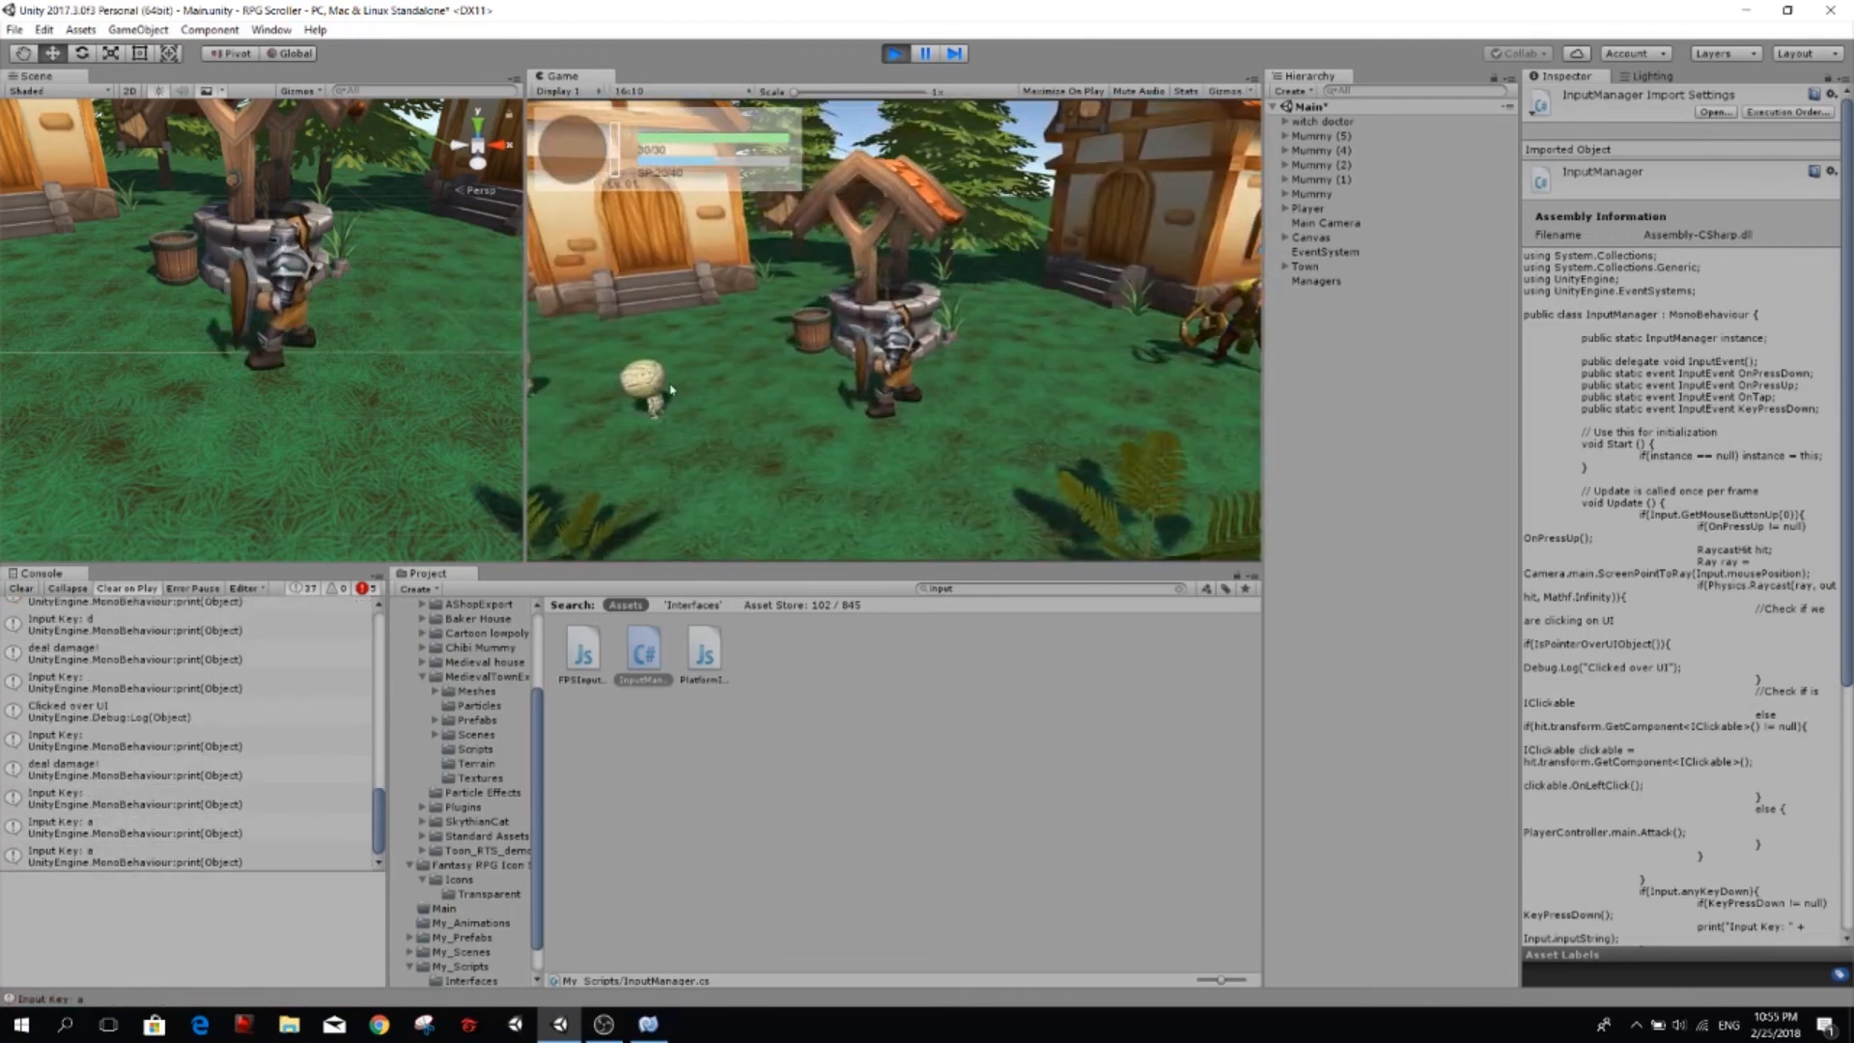
click(645, 380)
click(130, 856)
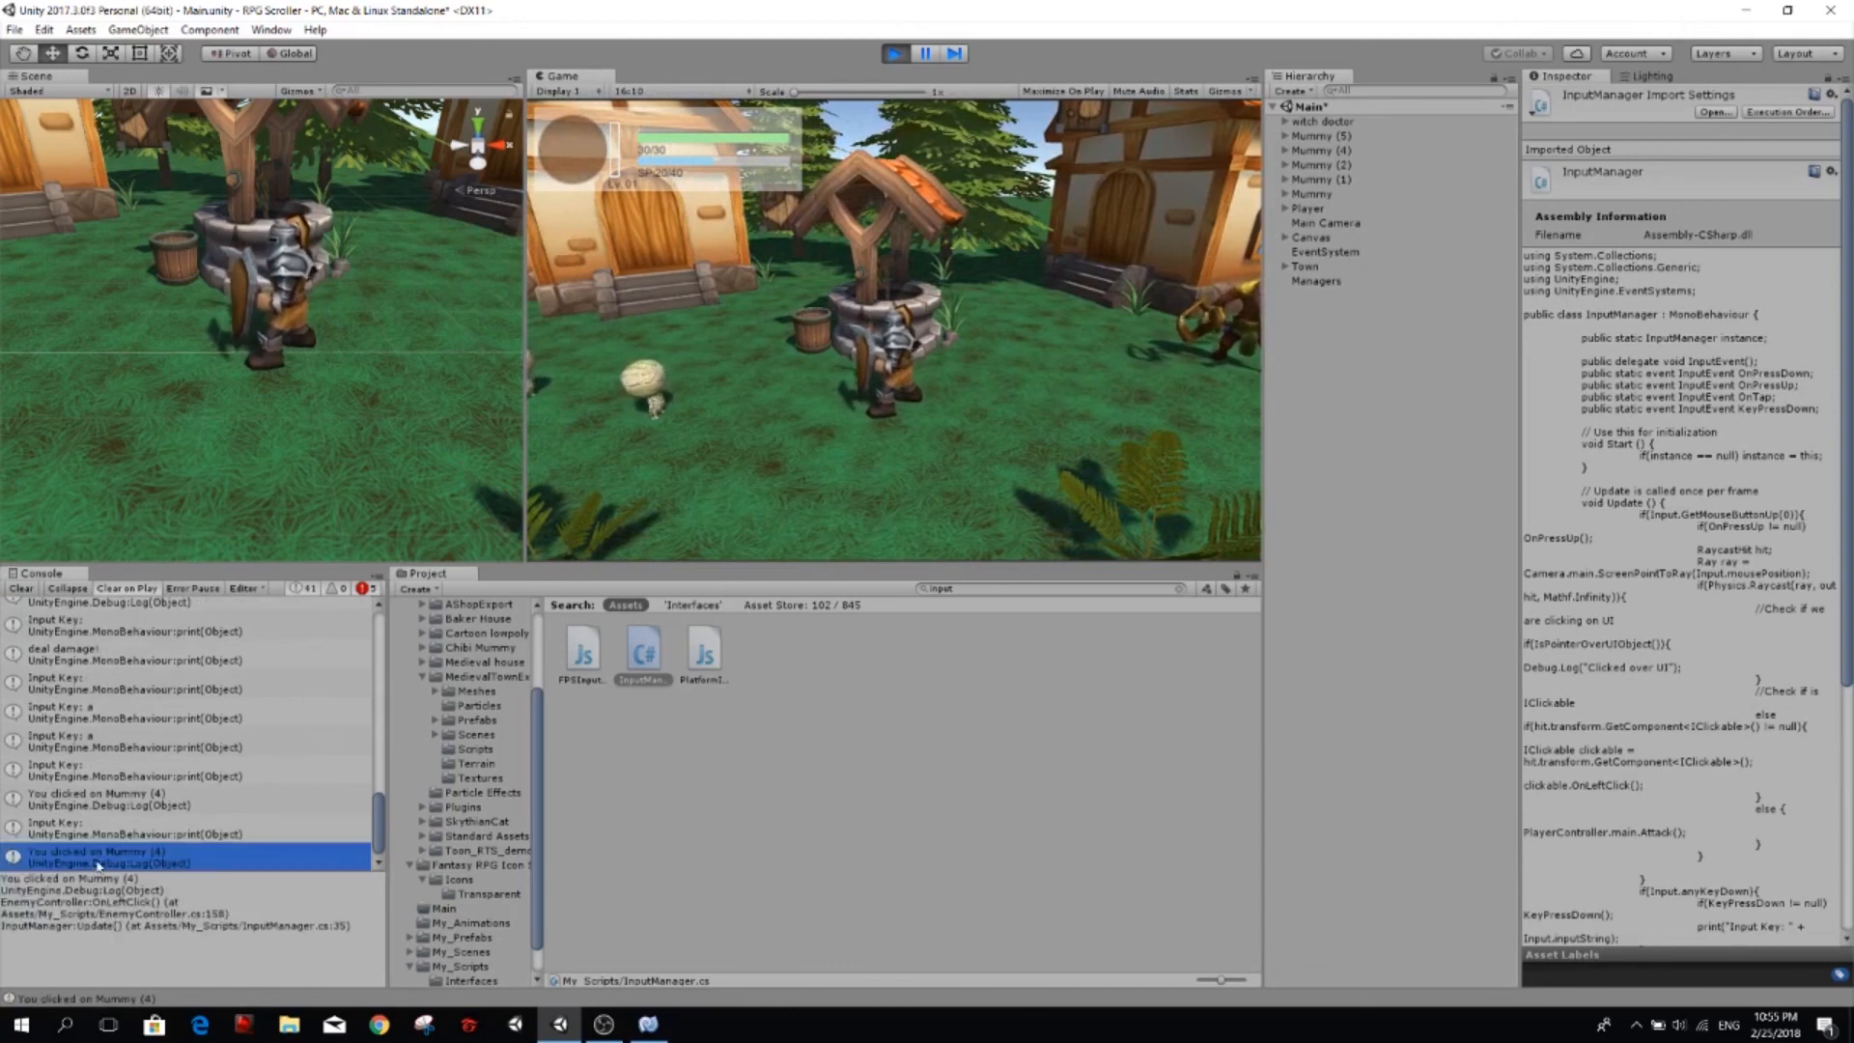
key(d)
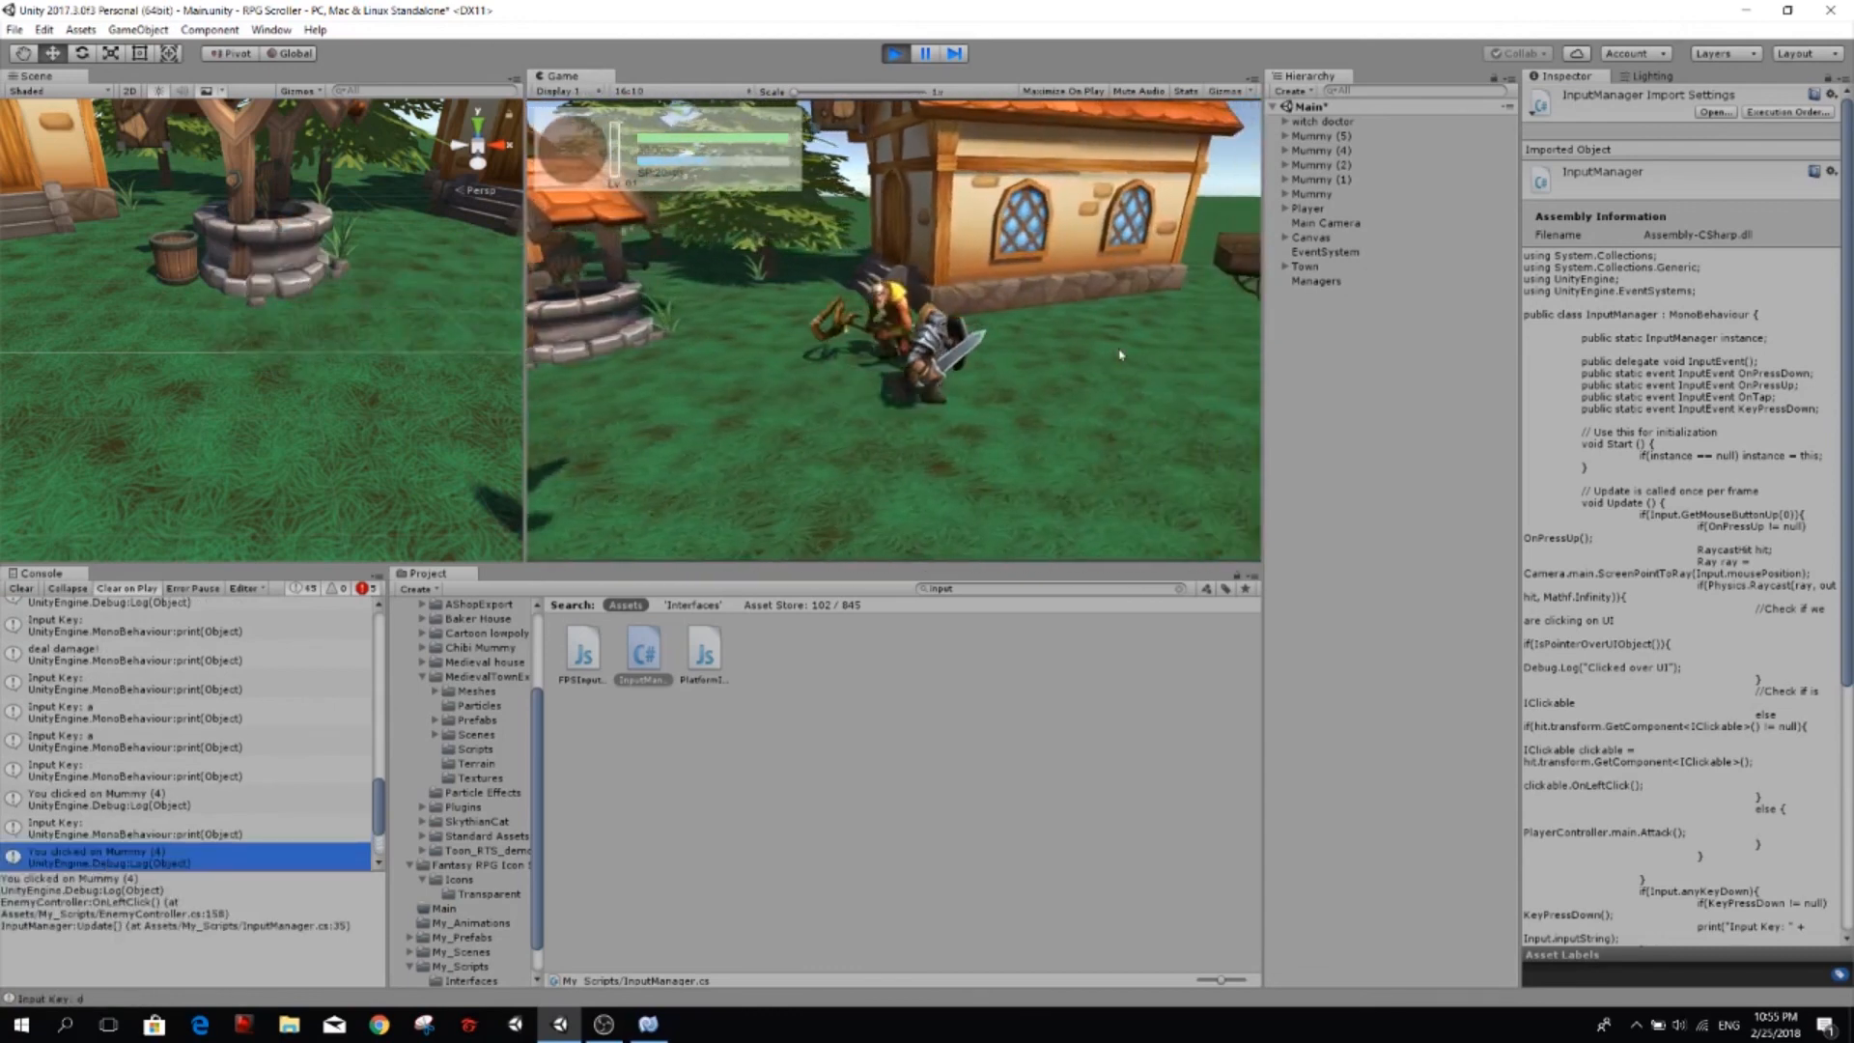
key(a)
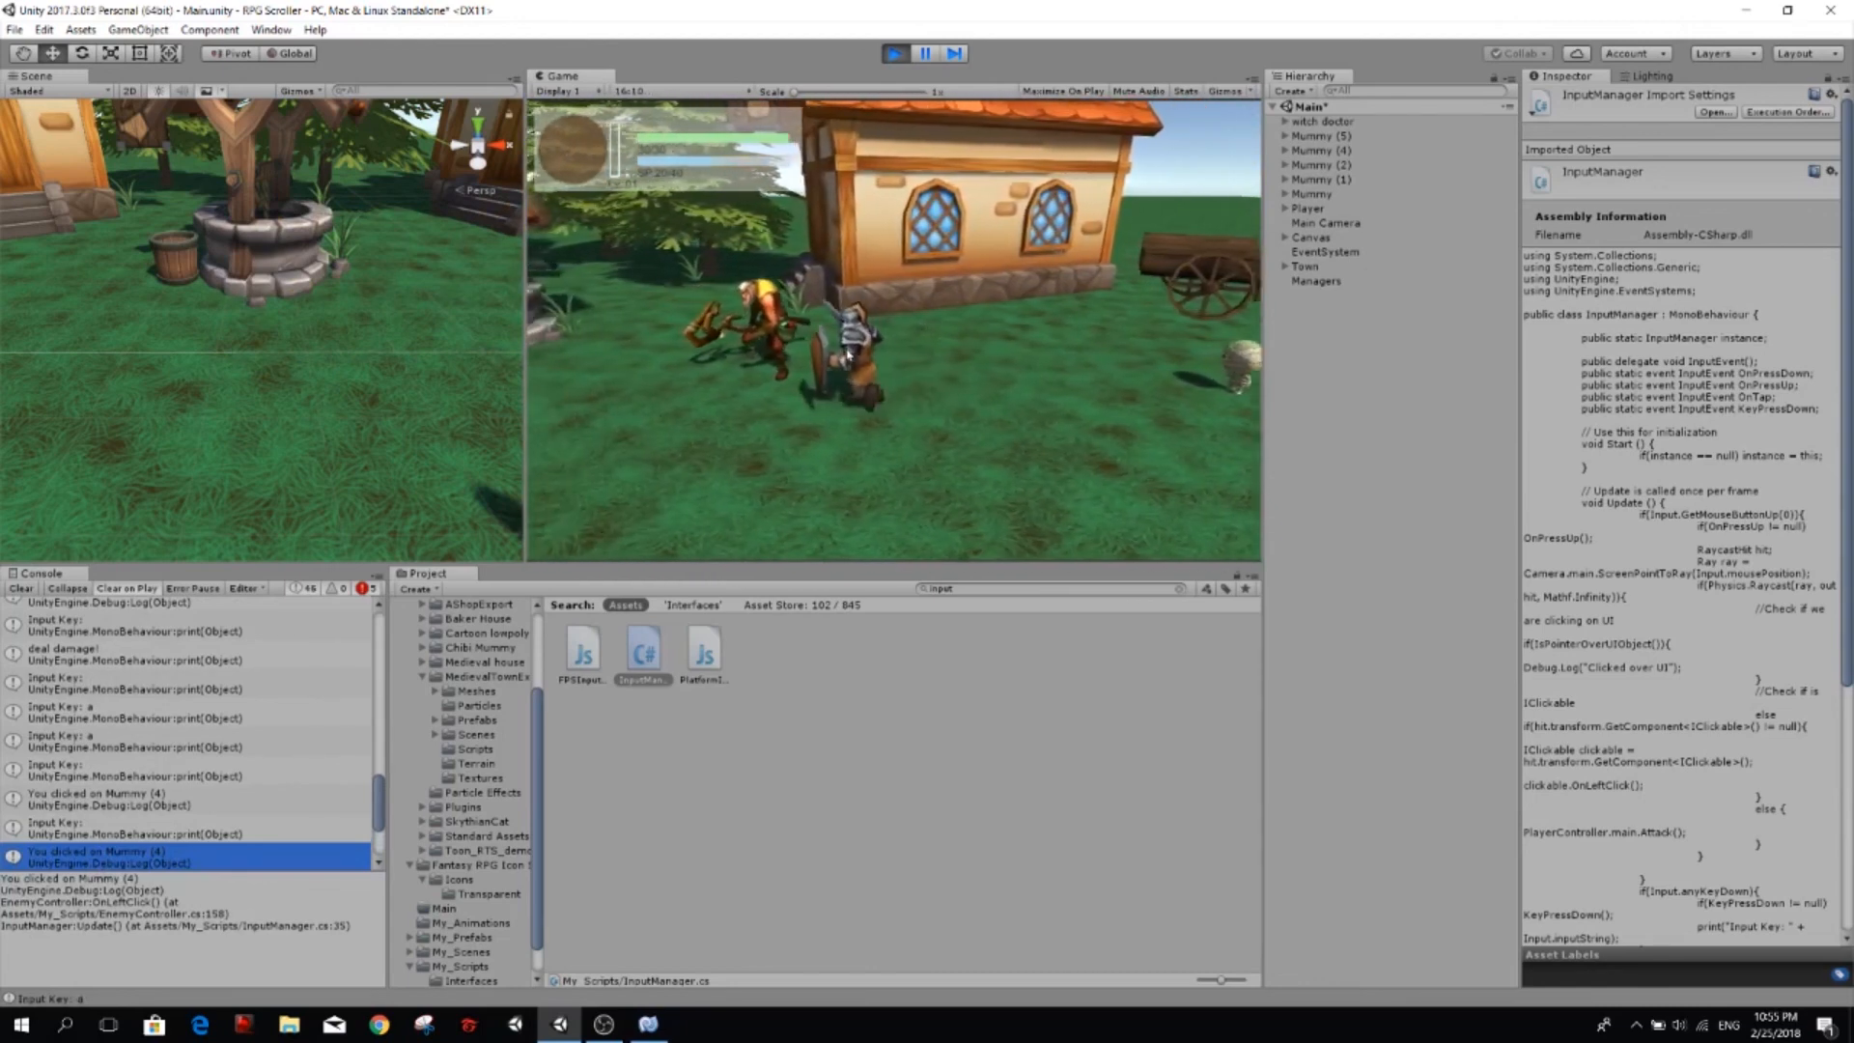